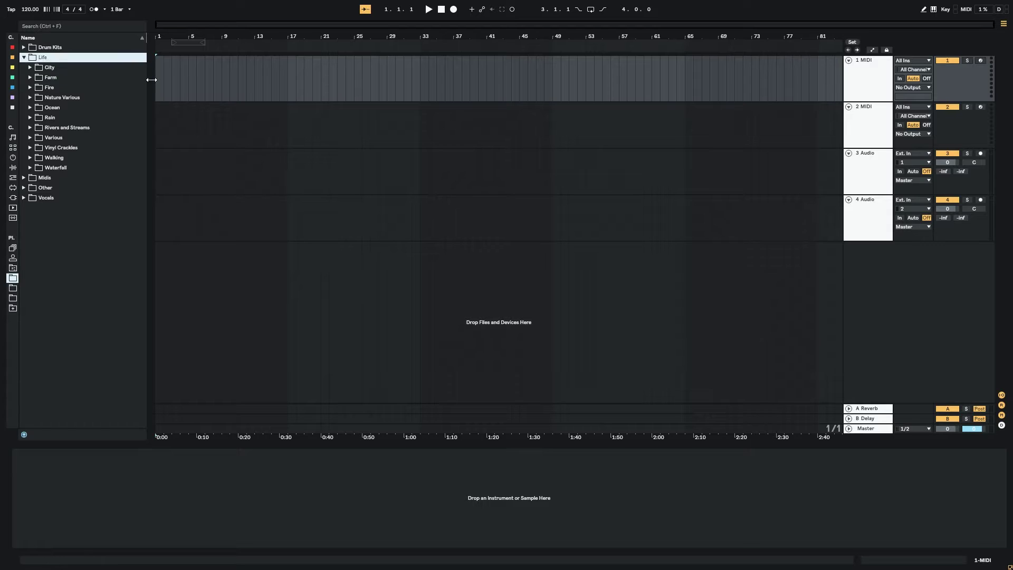
Expand Drum Kits, Lo-Fi and Cymatics - Lofi Toolkit in the browser down to the Melody Loops folder's contents
{"action": "key", "text": "Right"}
{"action": "key", "text": "Down"}
{"action": "key", "text": "Down"}
{"action": "key", "text": "Down"}
{"action": "key", "text": "Right"}
{"action": "key", "text": "Left"}
{"action": "key", "text": "Down"}
{"action": "key", "text": "Right"}
{"action": "key", "text": "Down"}
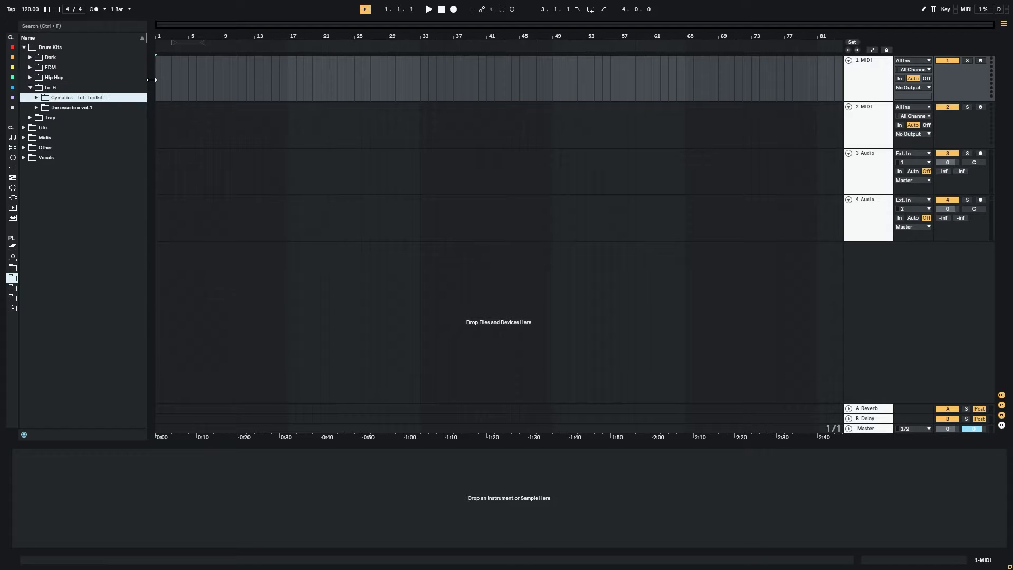
{"action": "key", "text": "Right"}
{"action": "key", "text": "Down"}
{"action": "key", "text": "Down"}
{"action": "key", "text": "Down"}
{"action": "key", "text": "Right"}
Audition the Cymatics melody loops one after another, starting with the first G Maj loop and continuing past the D Min loop
{"action": "key", "text": "Down"}
{"action": "key", "text": "Down"}
{"action": "key", "text": "Down"}
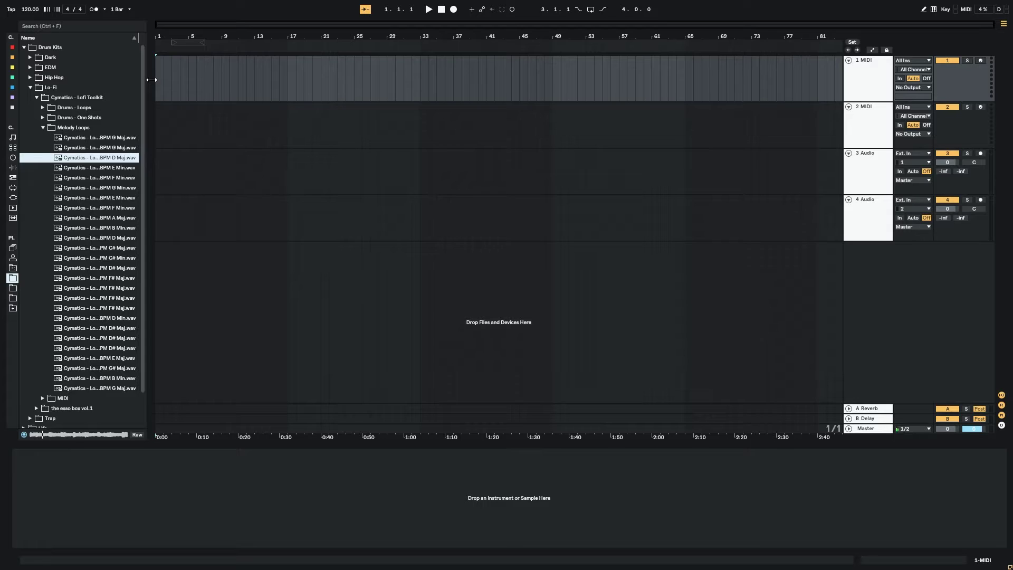
{"action": "key", "text": "Down"}
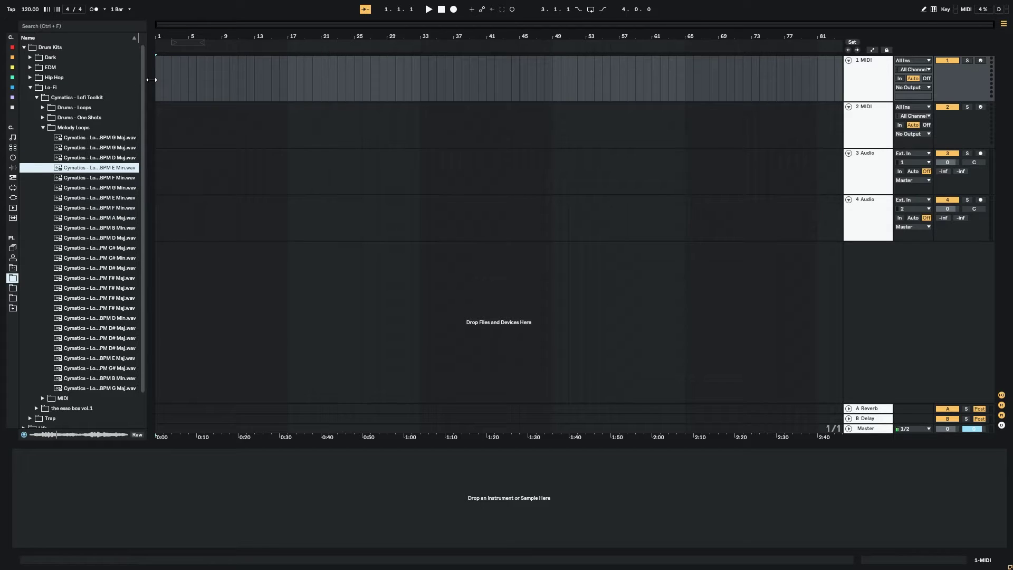
{"action": "key", "text": "Down"}
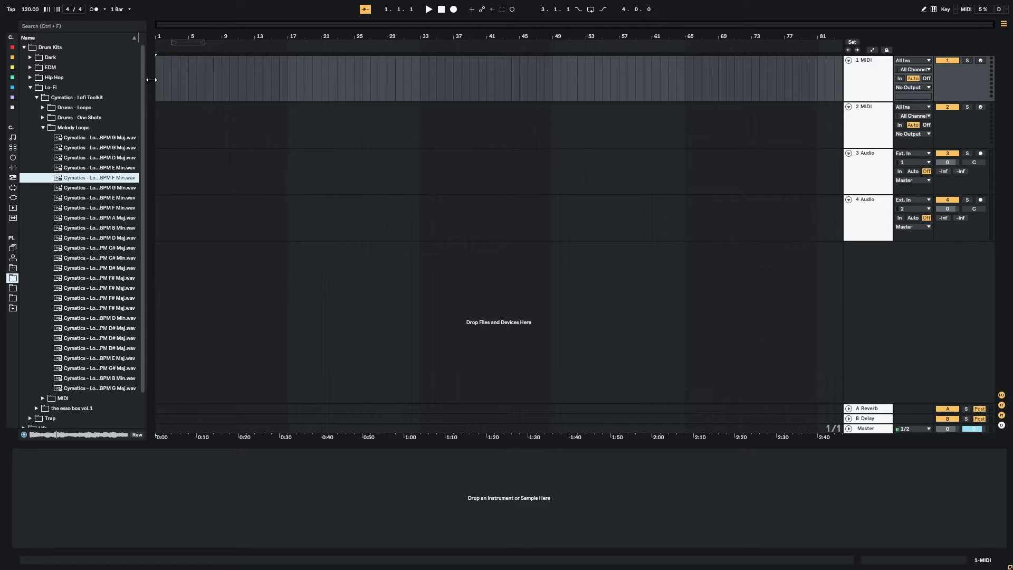
{"action": "key", "text": "Down"}
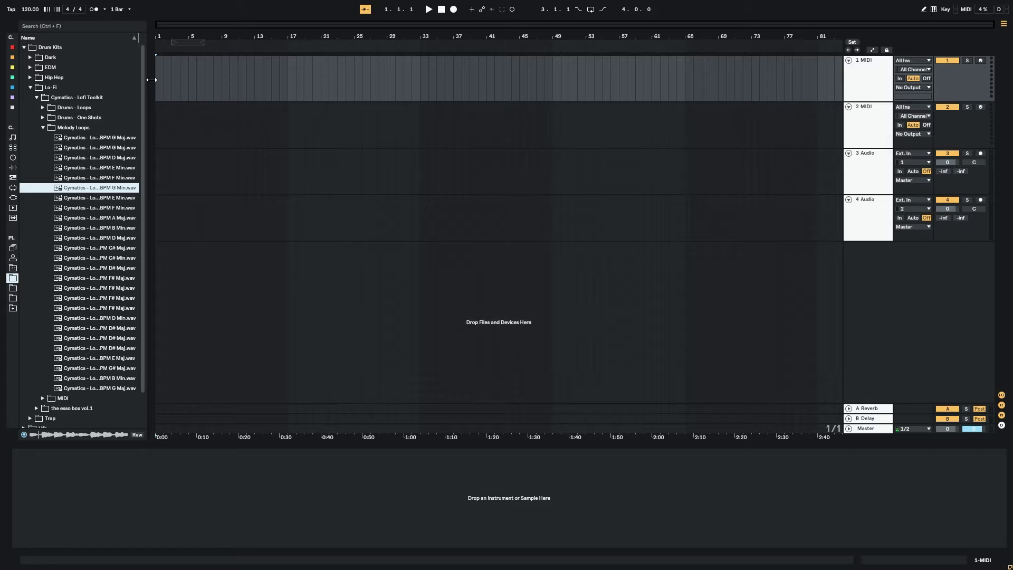
{"action": "key", "text": "Down"}
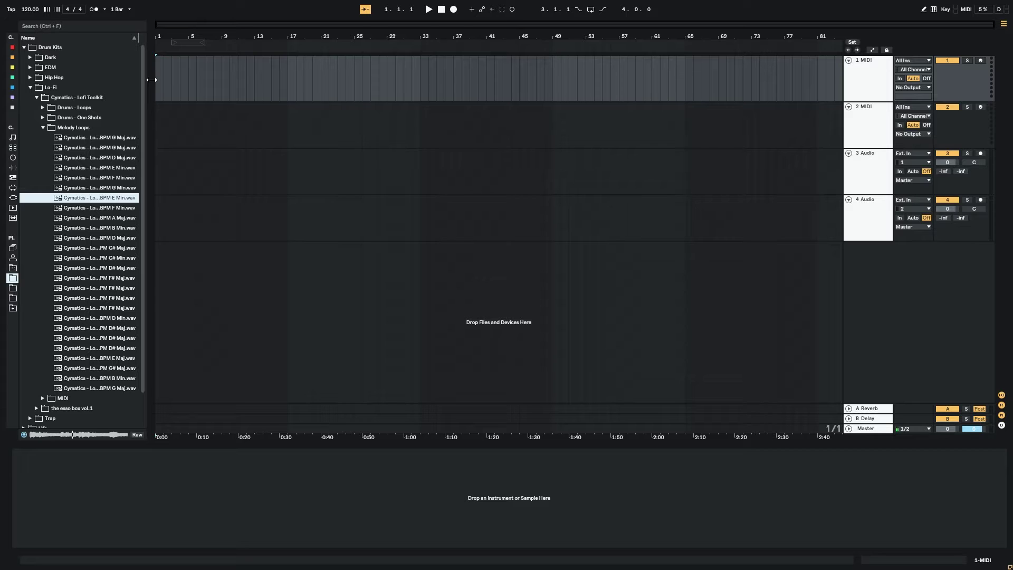
{"action": "key", "text": "Down"}
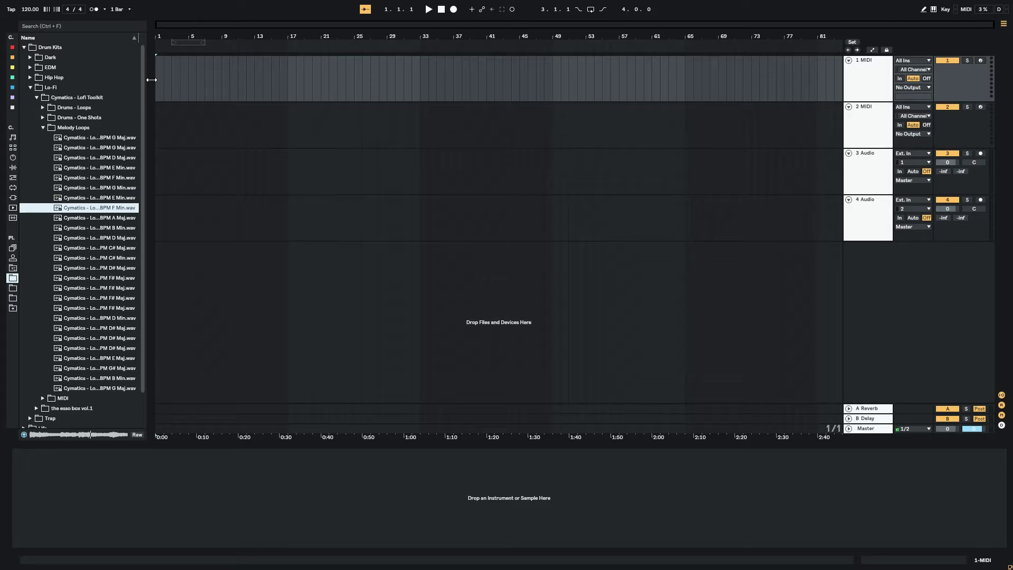
{"action": "key", "text": "Down"}
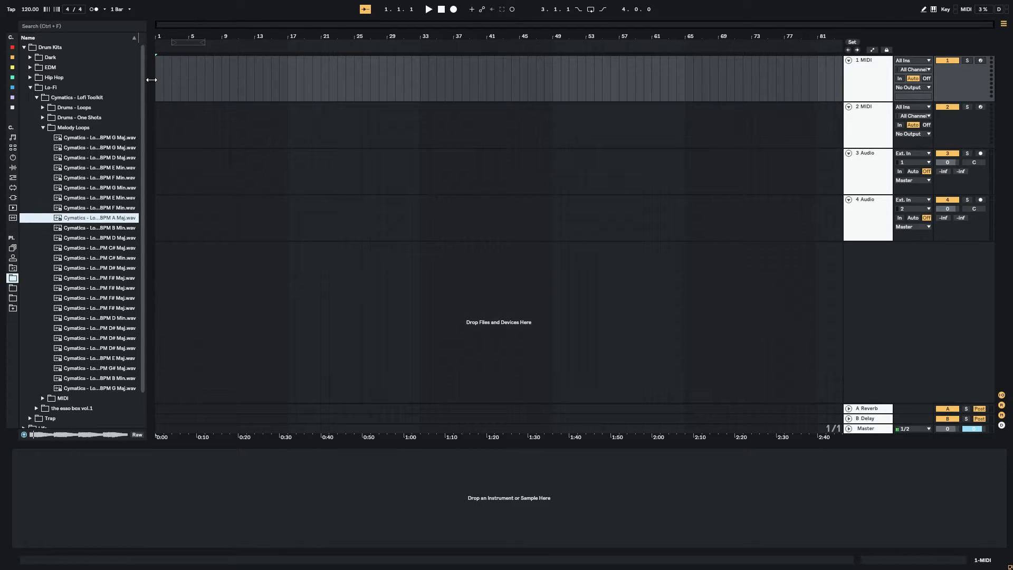
{"action": "key", "text": "Down"}
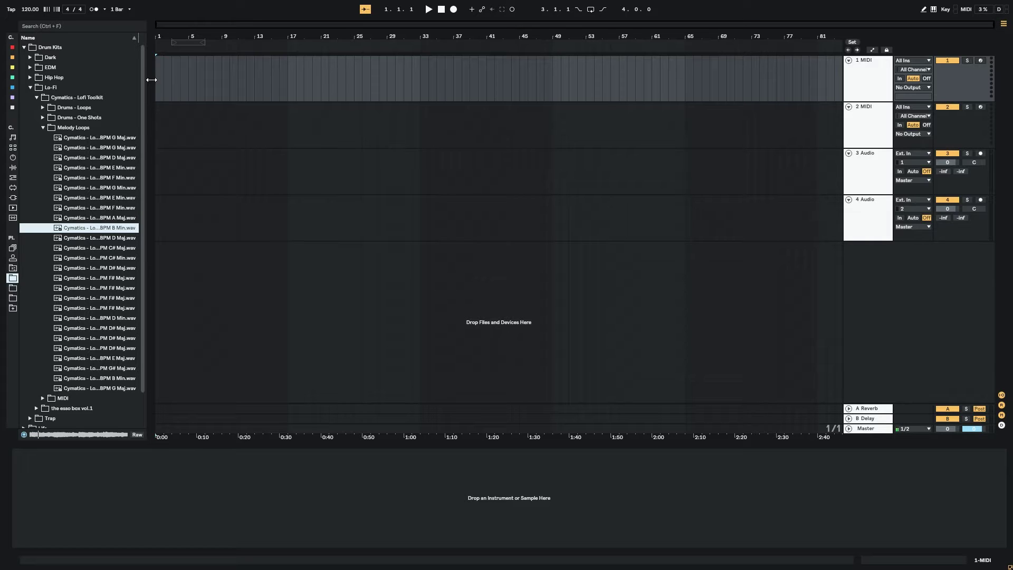
{"action": "key", "text": "Down"}
{"action": "key", "text": "Down"}
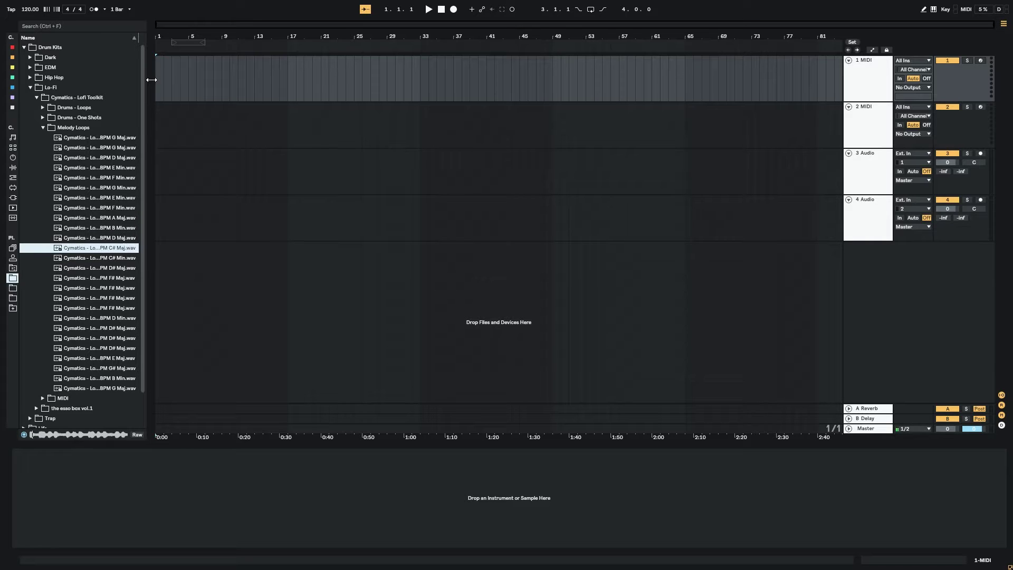
{"action": "key", "text": "Down"}
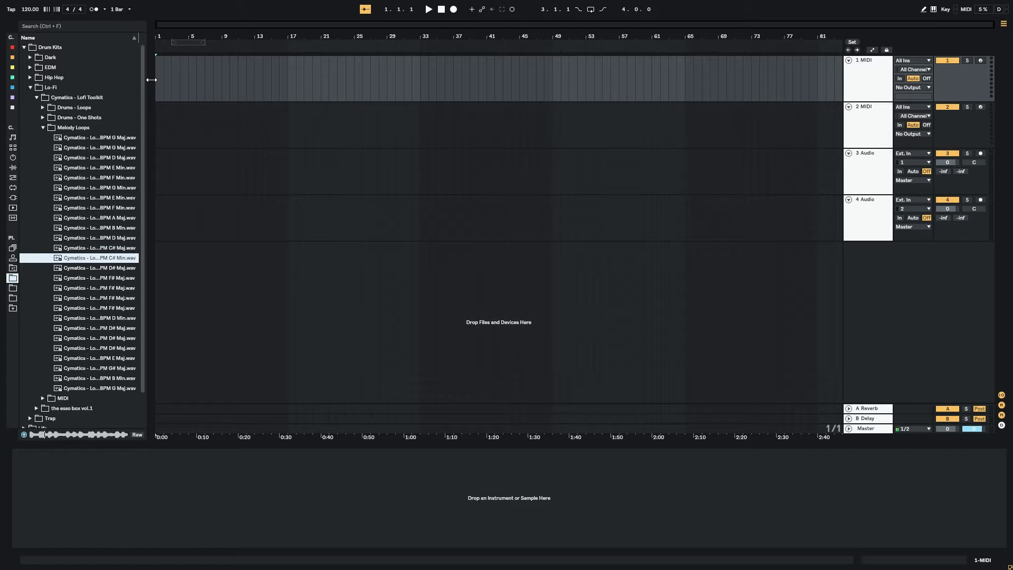
{"action": "key", "text": "Down"}
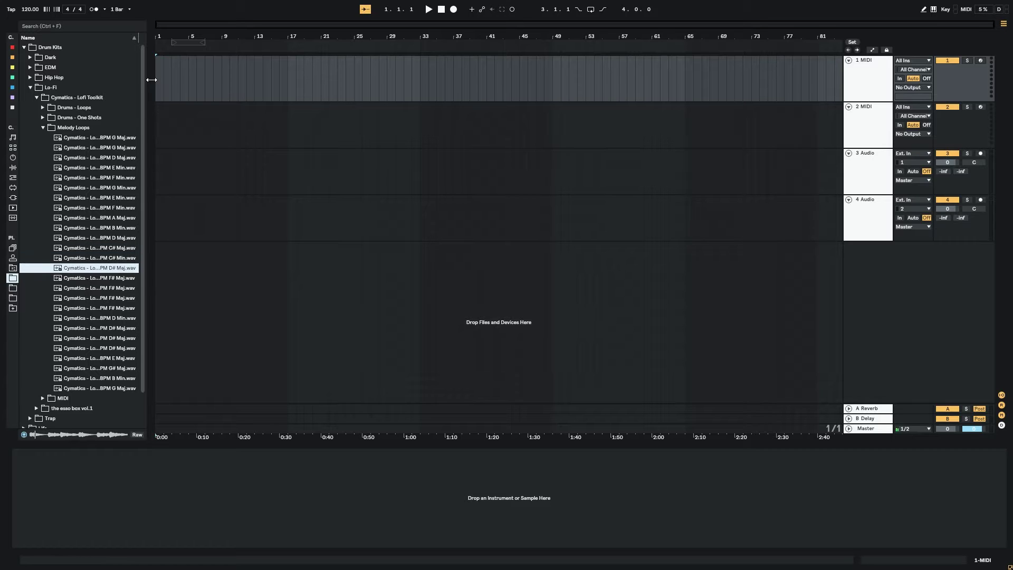
{"action": "key", "text": "Down"}
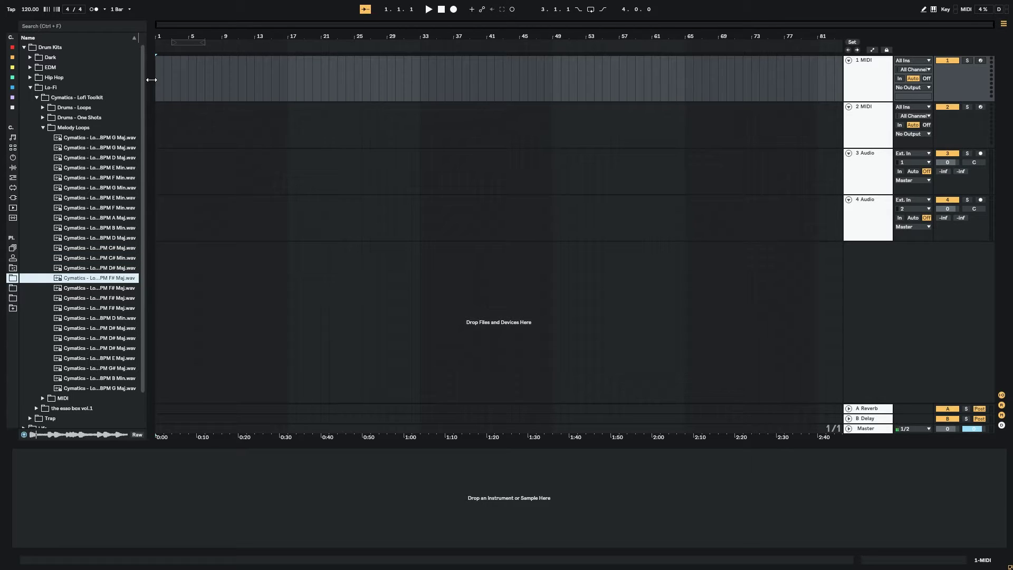
{"action": "key", "text": "Down"}
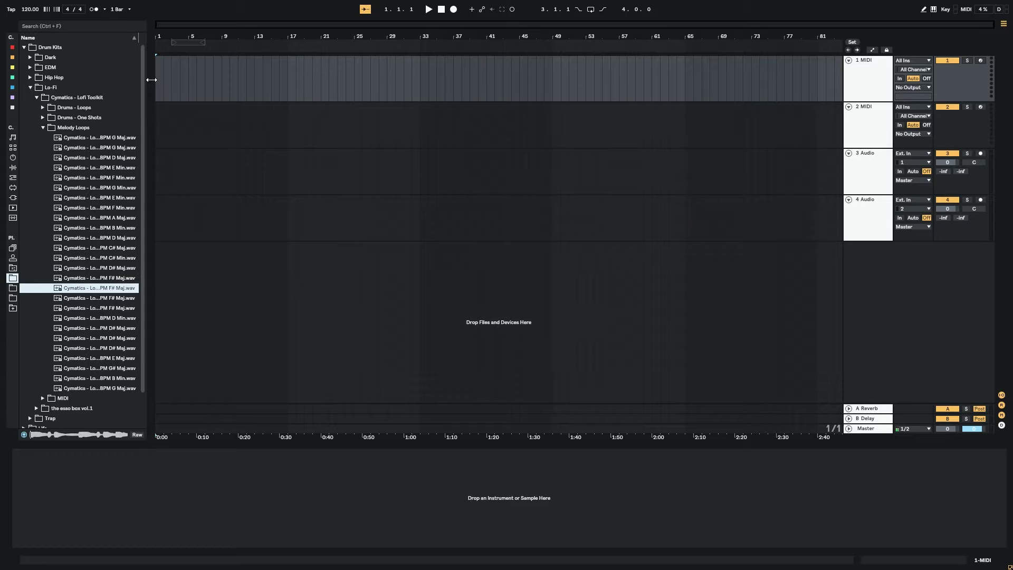
{"action": "key", "text": "Down"}
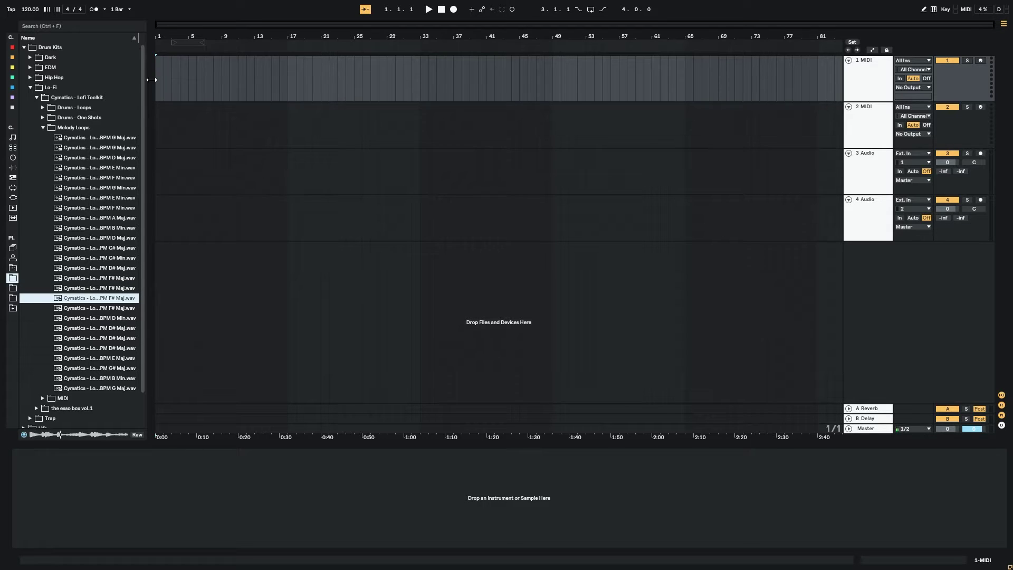
{"action": "key", "text": "Down"}
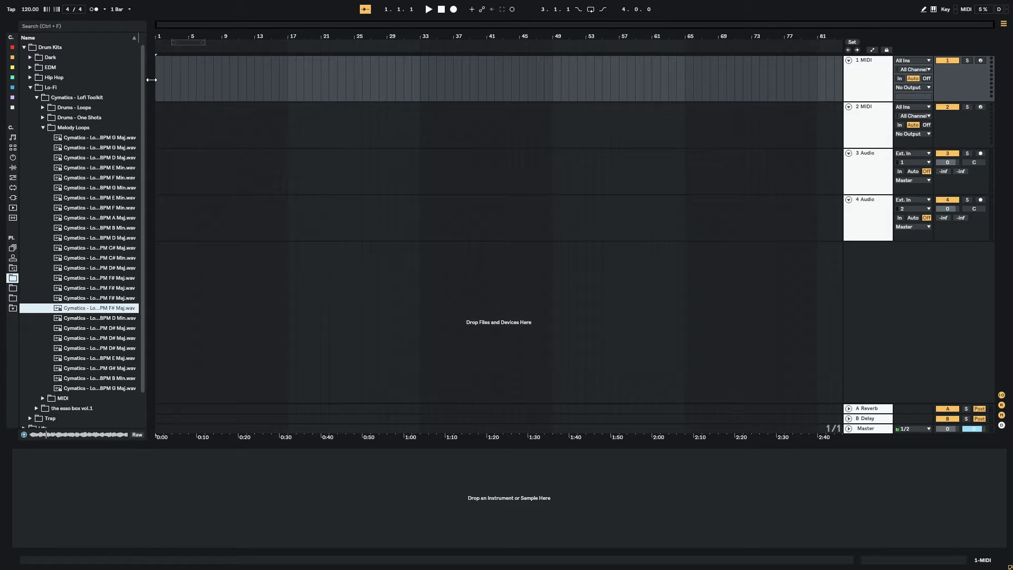
{"action": "key", "text": "Down"}
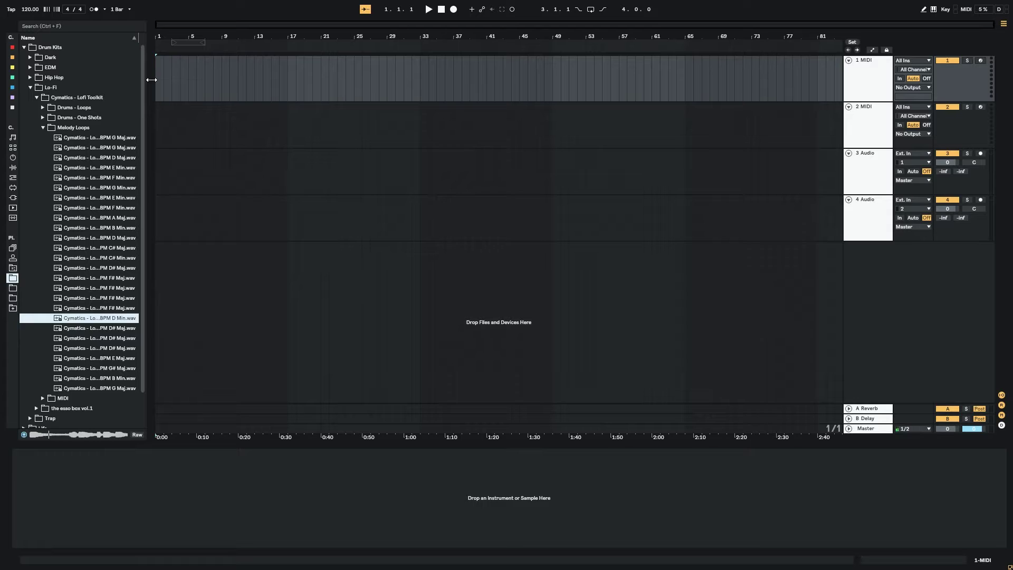
{"action": "key", "text": "Down"}
Place Cymatics Lofi Melody Loop 7, the second E Min loop in the folder, at bar 1 on audio track 3
{"action": "key", "text": "Up"}
{"action": "key", "text": "Up"}
{"action": "key", "text": "Up"}
{"action": "key", "text": "Up"}
{"action": "key", "text": "Up"}
{"action": "key", "text": "Up"}
{"action": "key", "text": "Up"}
{"action": "key", "text": "Up"}
{"action": "key", "text": "Up"}
{"action": "key", "text": "Up"}
{"action": "key", "text": "Up"}
{"action": "key", "text": "Up"}
{"action": "key", "text": "Up"}
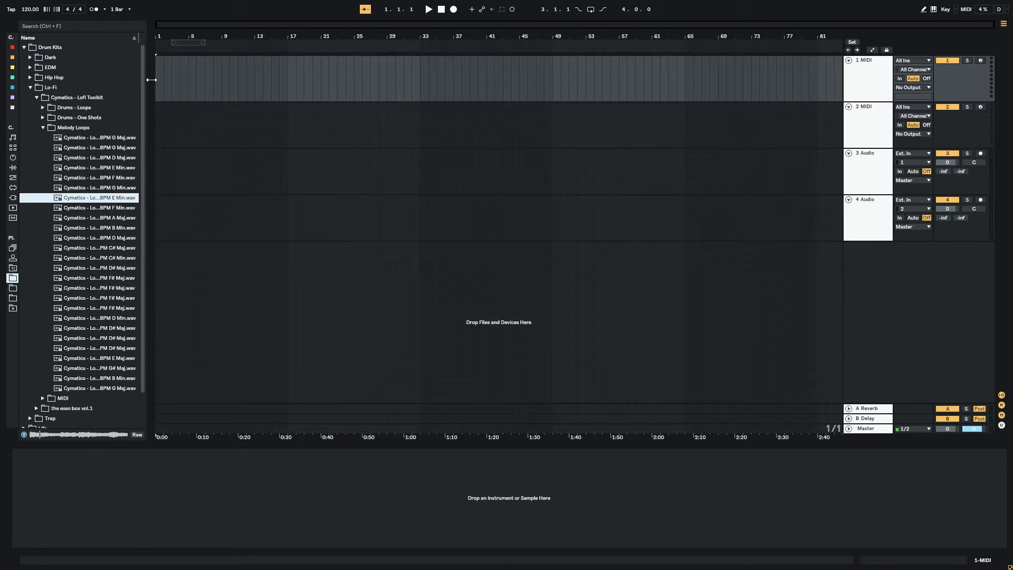
{"action": "left_click_drag", "start_coordinate": [99, 197], "coordinate": [163, 169]}
Delete the empty second audio track and both empty MIDI tracks, keeping only the melody loop's track
{"action": "left_click", "coordinate": [862, 214]}
{"action": "key", "text": "Delete"}
{"action": "left_click", "coordinate": [879, 81]}
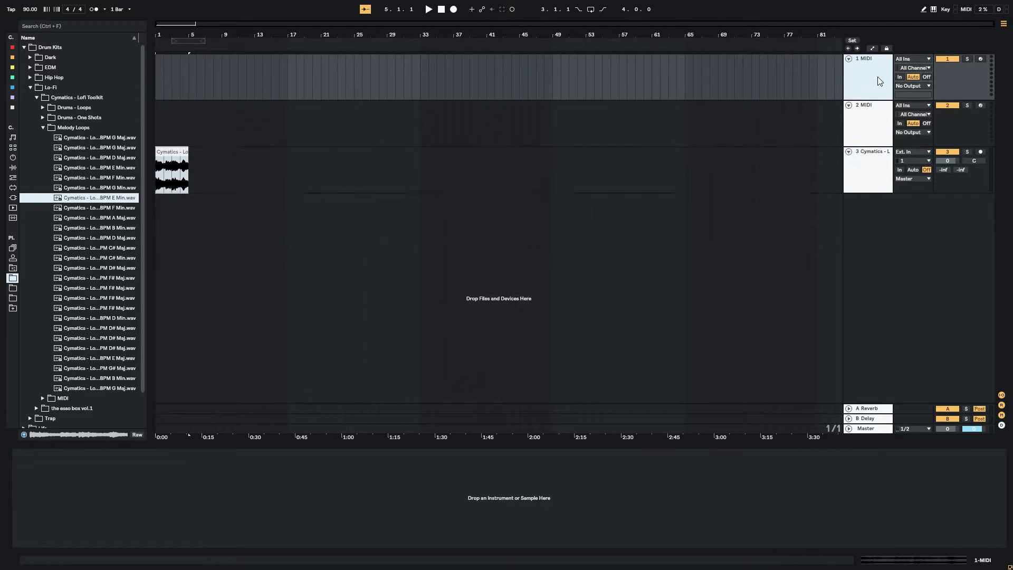
{"action": "key", "text": "Delete"}
{"action": "key", "text": "Delete"}
Open the melody clip's sample settings, set its warp mode to Complex Pro and transpose it to -3 st
{"action": "left_click_drag", "start_coordinate": [199, 29], "coordinate": [665, 25]}
{"action": "left_click", "coordinate": [215, 55]}
{"action": "double_click", "coordinate": [215, 54]}
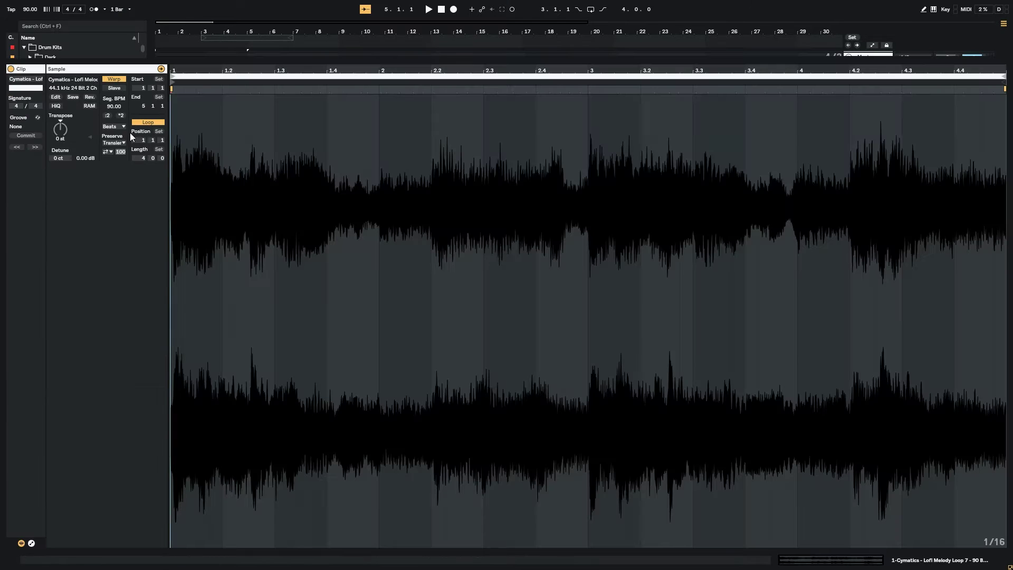
{"action": "left_click", "coordinate": [122, 127]}
{"action": "left_click", "coordinate": [121, 175]}
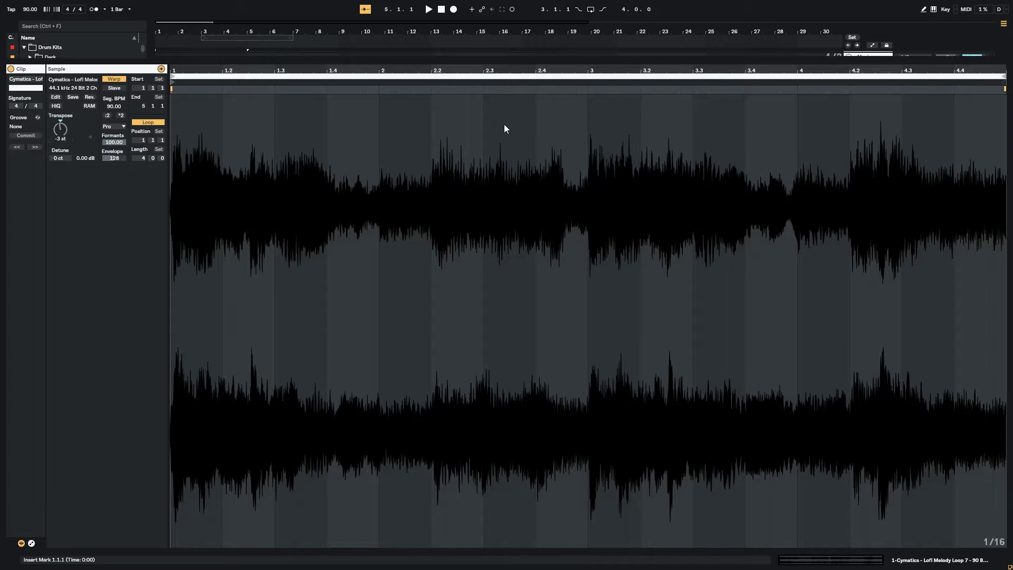
Play the melody clip and compare its pitch with the transposition set to 0 st and to 3 st
{"action": "key", "text": "space"}
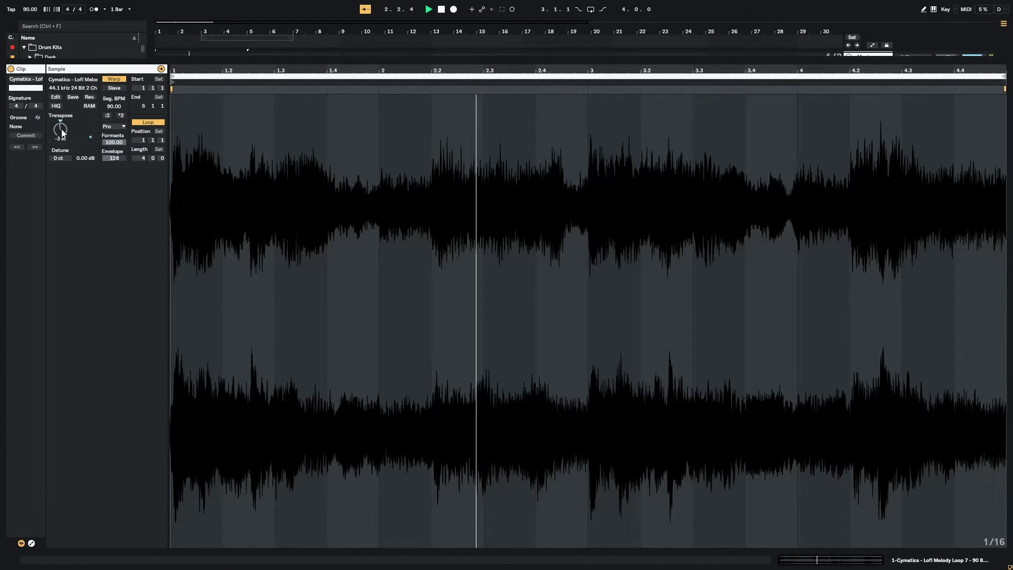
{"action": "left_click", "coordinate": [907, 563]}
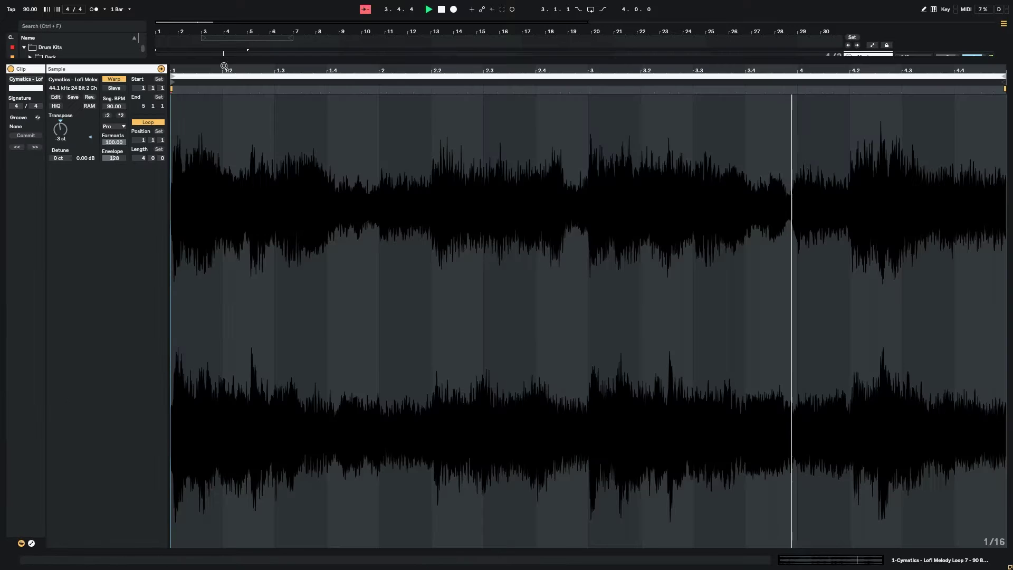
{"action": "key", "text": "shift+Tab"}
{"action": "left_click_drag", "start_coordinate": [60, 130], "coordinate": [60, 121]}
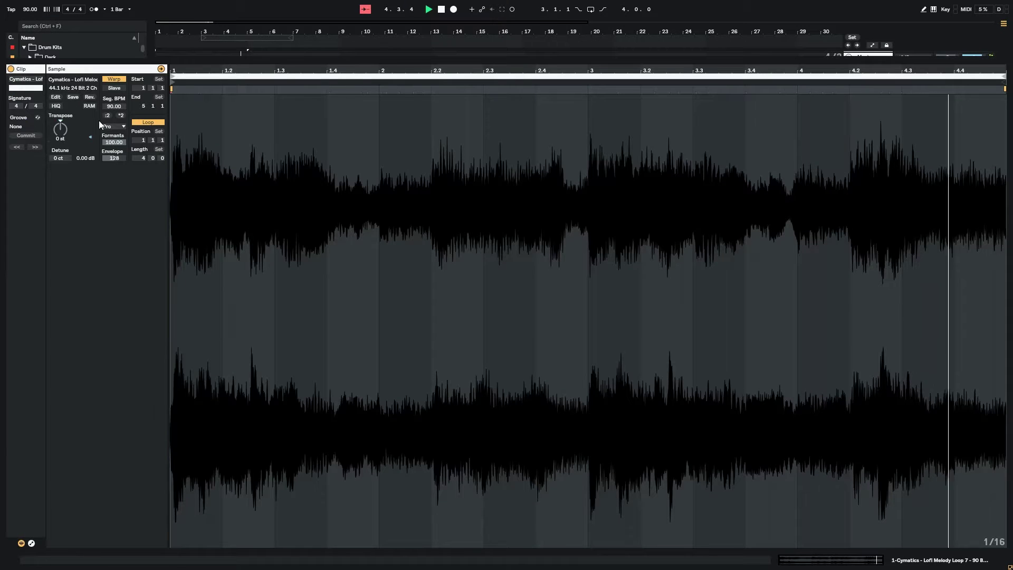
{"action": "key", "text": "space"}
{"action": "key", "text": "Up"}
{"action": "key", "text": "Up"}
{"action": "key", "text": "space"}
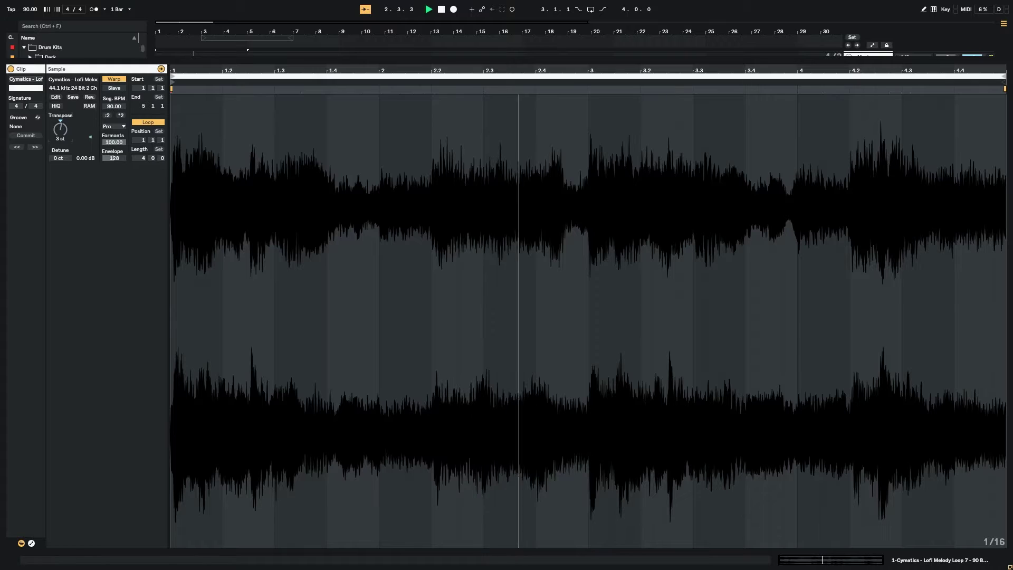
Set the melody clip's transposition to -3 st
{"action": "left_click_drag", "start_coordinate": [66, 134], "coordinate": [66, 133]}
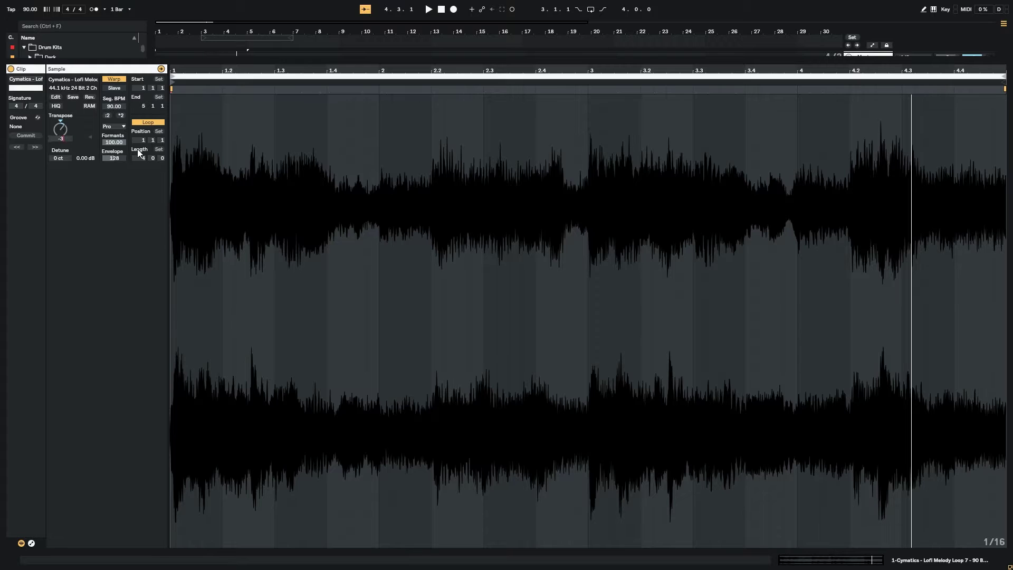
{"action": "key", "text": "Return"}
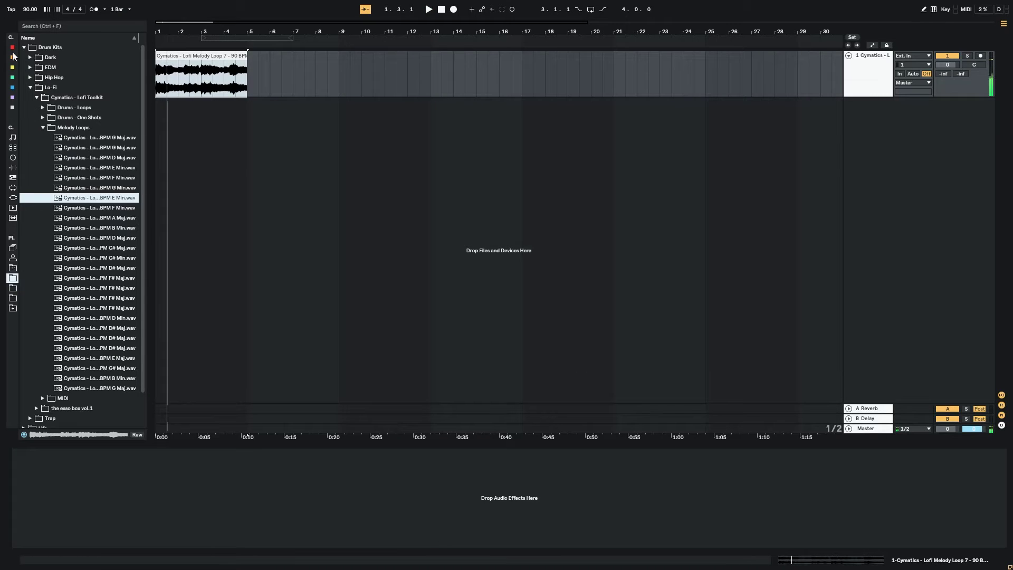
Add an EQ Eight from the red favorites collection to the melody loop's track
{"action": "left_click", "coordinate": [12, 47]}
{"action": "left_click", "coordinate": [57, 67]}
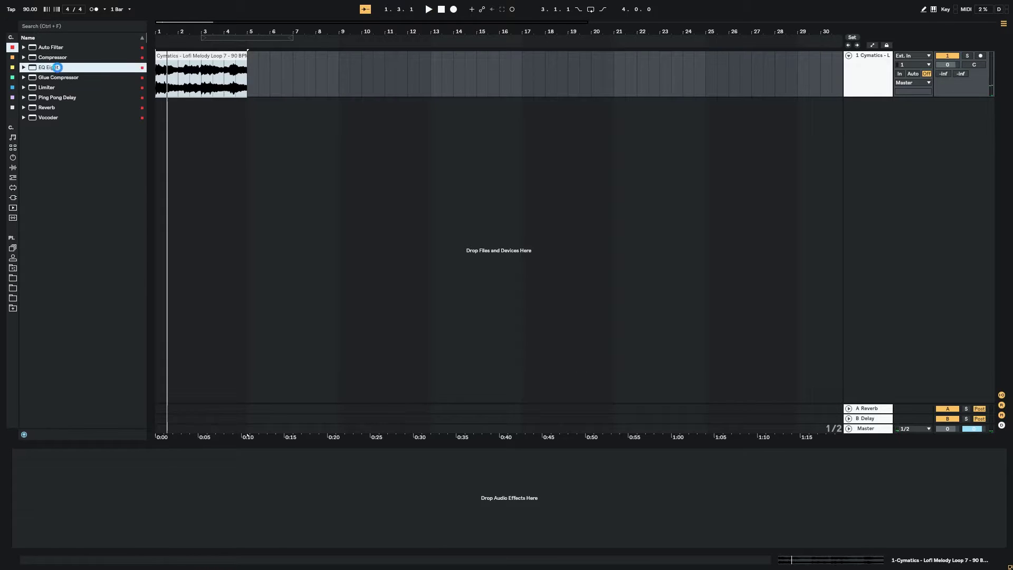
{"action": "double_click", "coordinate": [57, 67]}
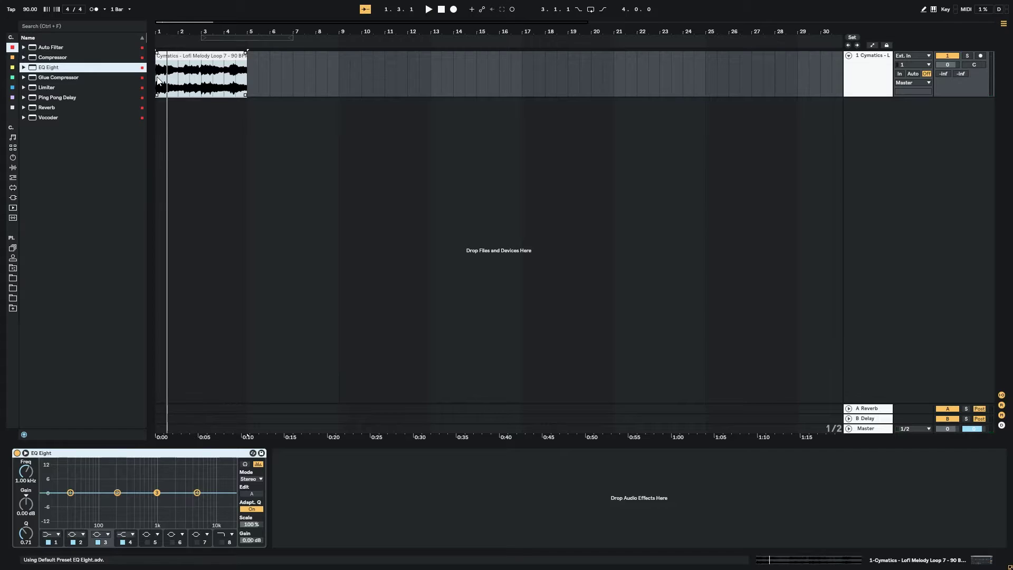
During playback, set EQ band 1 to a low cut just below 100 Hz, band 2 to about -3.35 dB and band 3 to -1.61 dB
{"action": "key", "text": "space"}
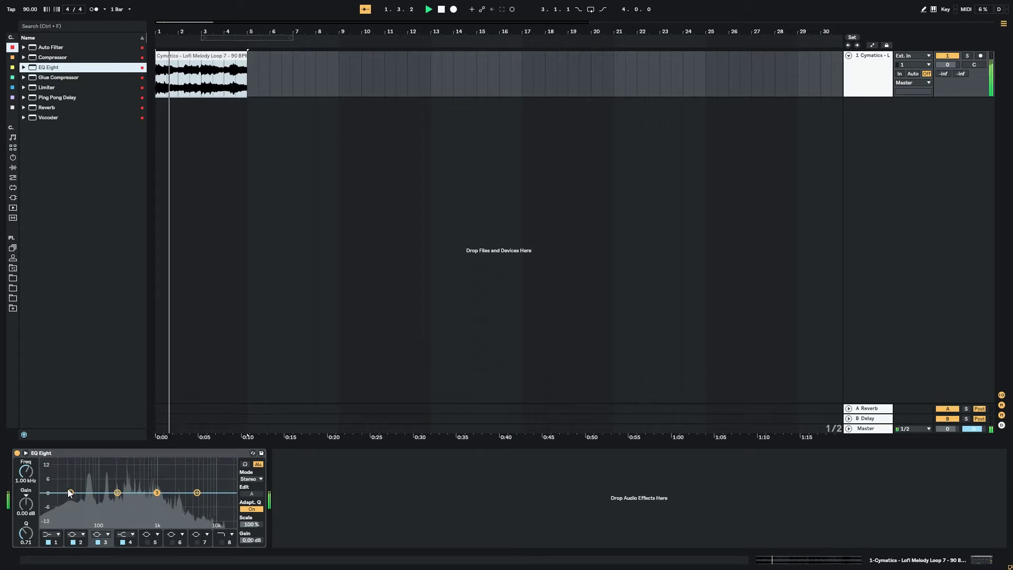
{"action": "left_click_drag", "start_coordinate": [70, 493], "coordinate": [118, 500]}
{"action": "left_click", "coordinate": [51, 533]}
{"action": "left_click", "coordinate": [47, 472]}
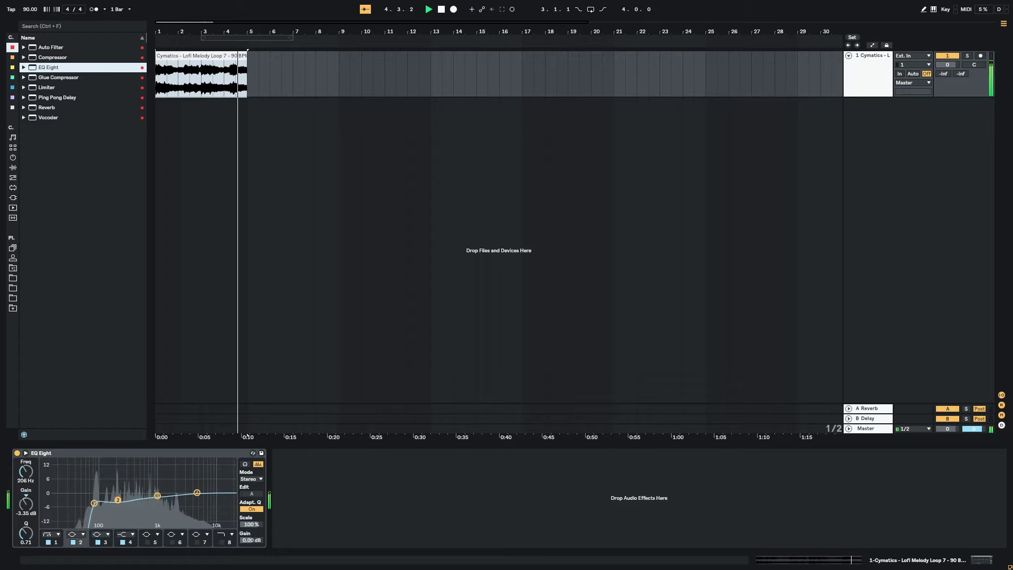
{"action": "left_click", "coordinate": [157, 495]}
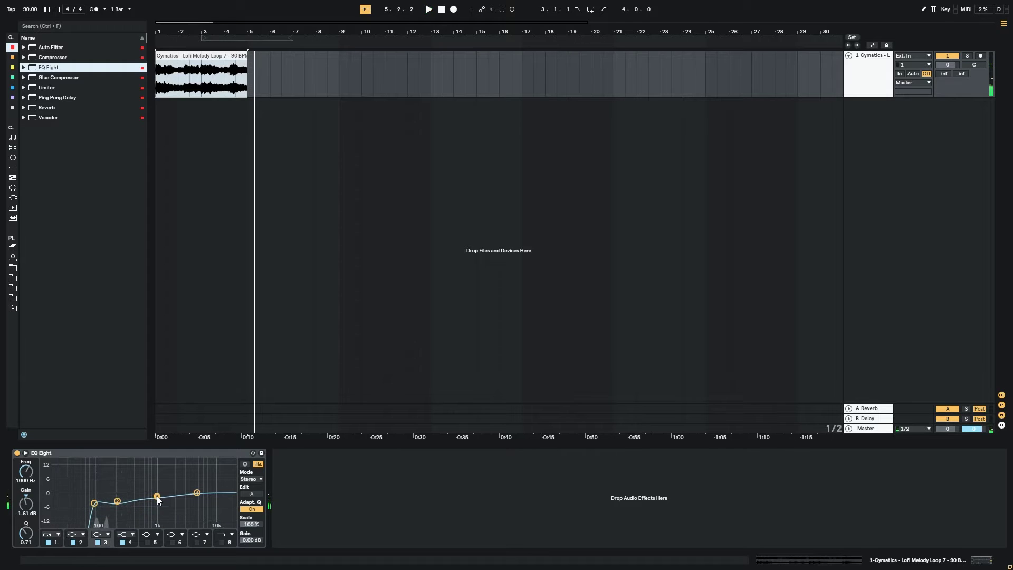
Loop the arrangement over the melody clip's four bars and play it from the start
{"action": "left_click", "coordinate": [187, 84]}
{"action": "key", "text": "ctrl+l"}
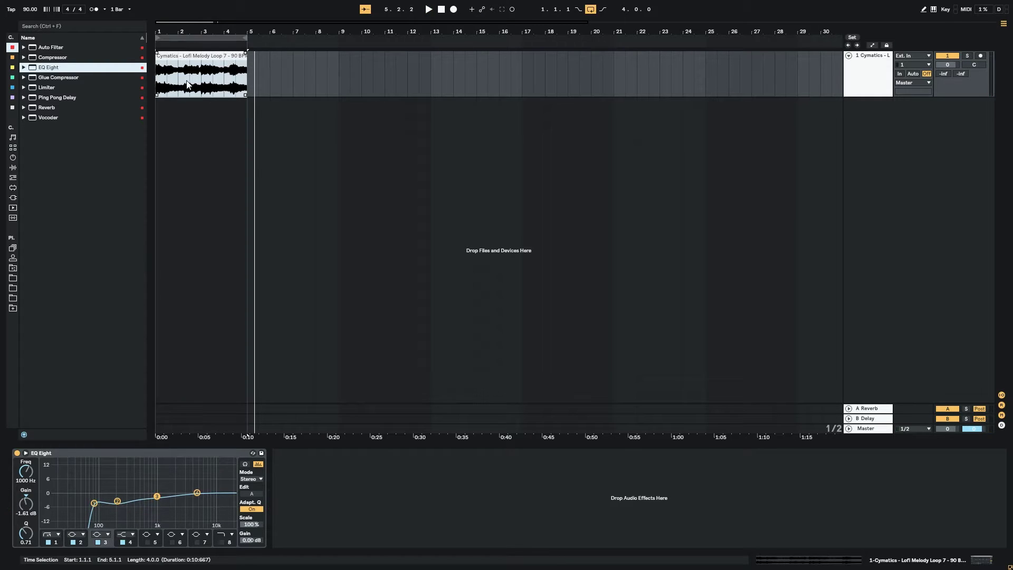
{"action": "left_click", "coordinate": [156, 97]}
{"action": "key", "text": "space"}
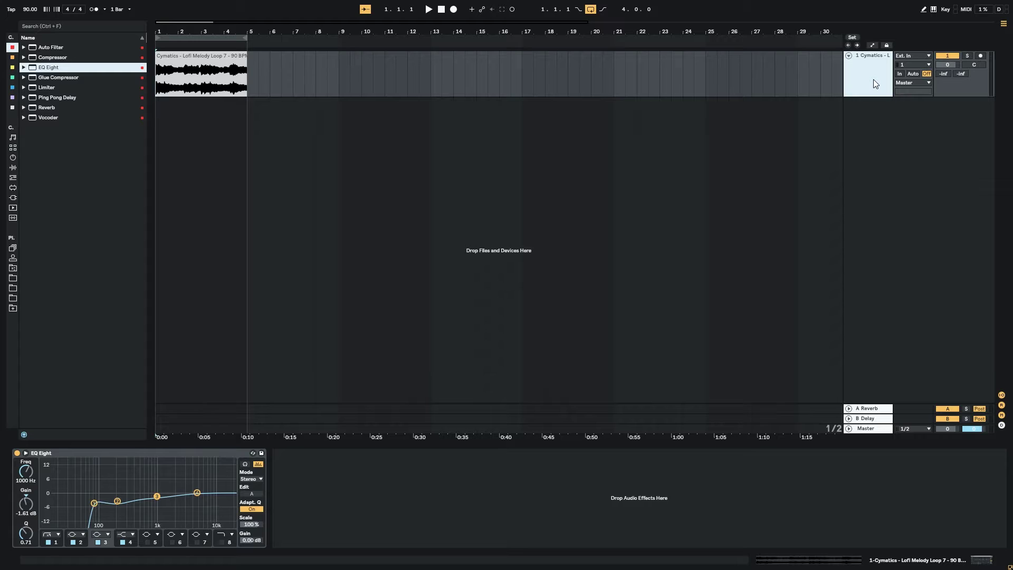
Add a Ping Pong Delay after the EQ Eight on the melody track
{"action": "double_click", "coordinate": [57, 97]}
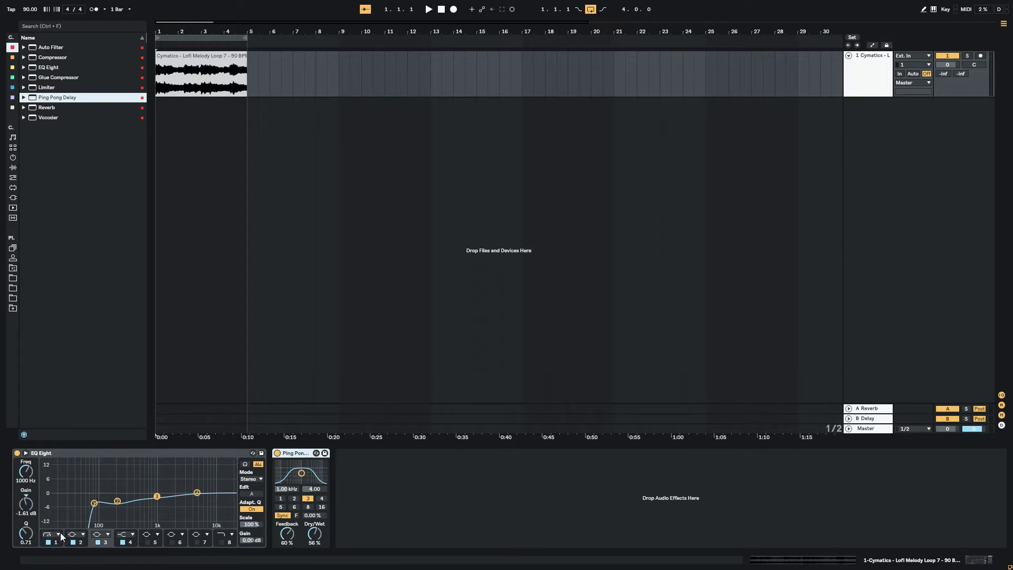
Set the Ping Pong Delay to 4 sixteenths, filter 949 Hz with width 1.53, feedback 38% and dry/wet 30%, auditioning the loop
{"action": "left_click", "coordinate": [319, 499]}
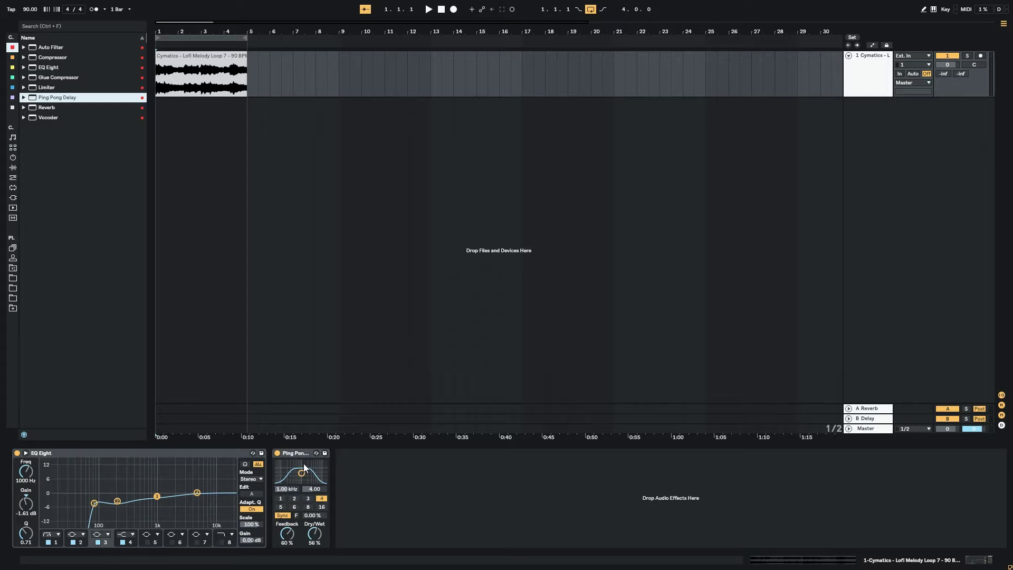
{"action": "left_click_drag", "start_coordinate": [302, 473], "coordinate": [301, 482]}
{"action": "left_click_drag", "start_coordinate": [289, 533], "coordinate": [289, 544]}
{"action": "left_click", "coordinate": [12, 197]}
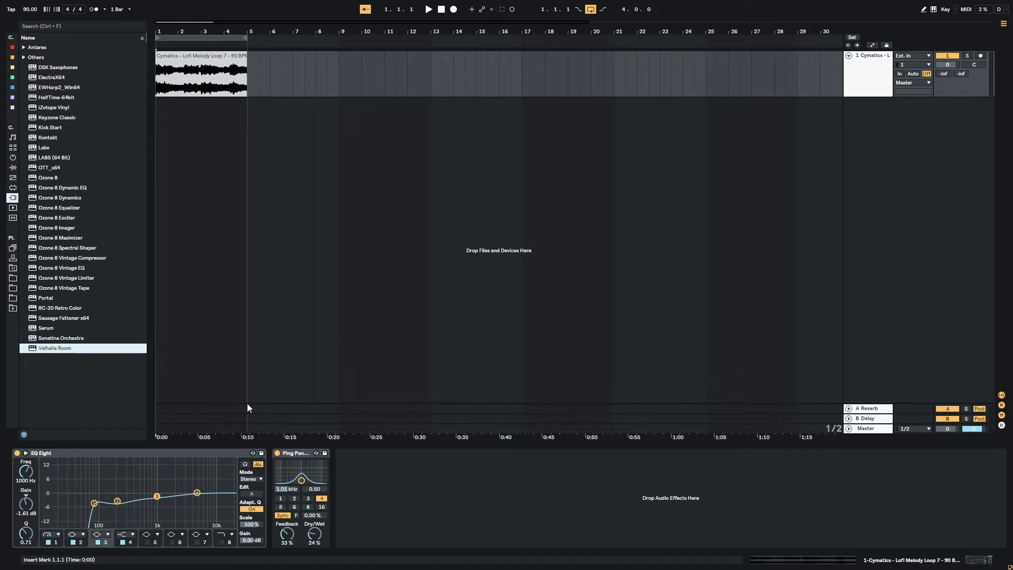
{"action": "key", "text": "space"}
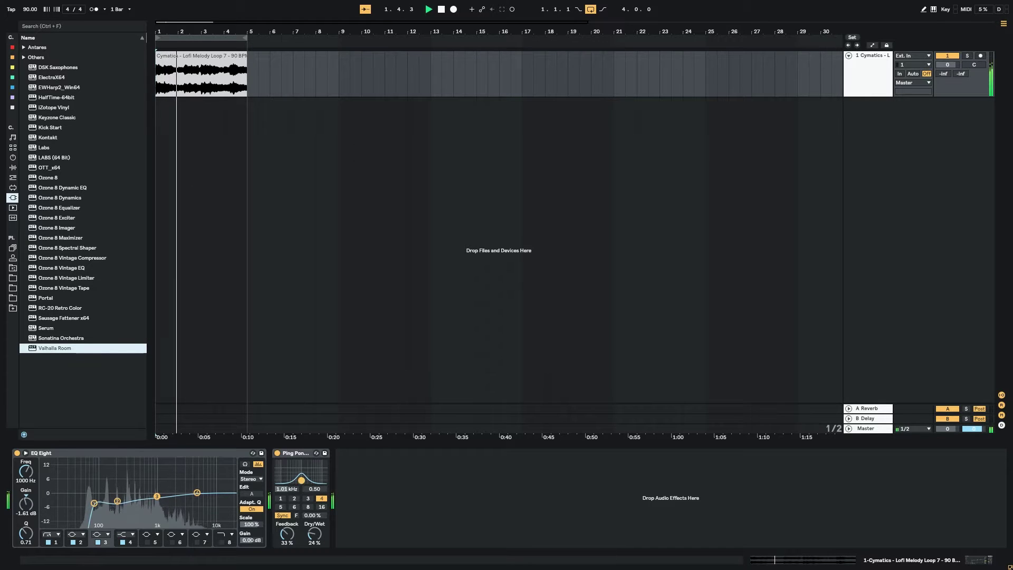
{"action": "left_click_drag", "start_coordinate": [301, 479], "coordinate": [301, 478]}
{"action": "left_click_drag", "start_coordinate": [287, 533], "coordinate": [314, 529]}
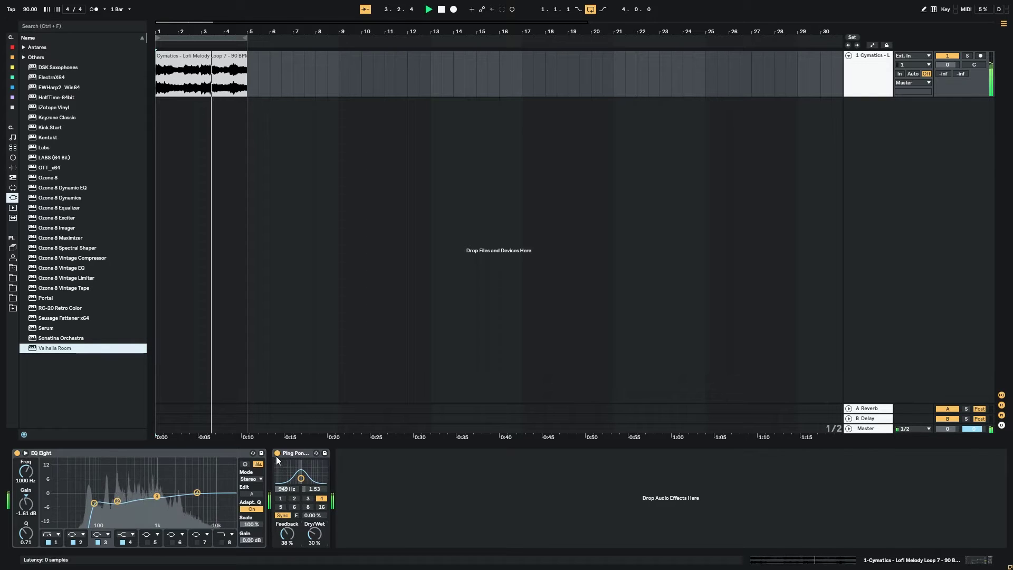
Add Valhalla Room after the Ping Pong Delay and set its mix to 41% and decay to 5.03 s
{"action": "double_click", "coordinate": [127, 349]}
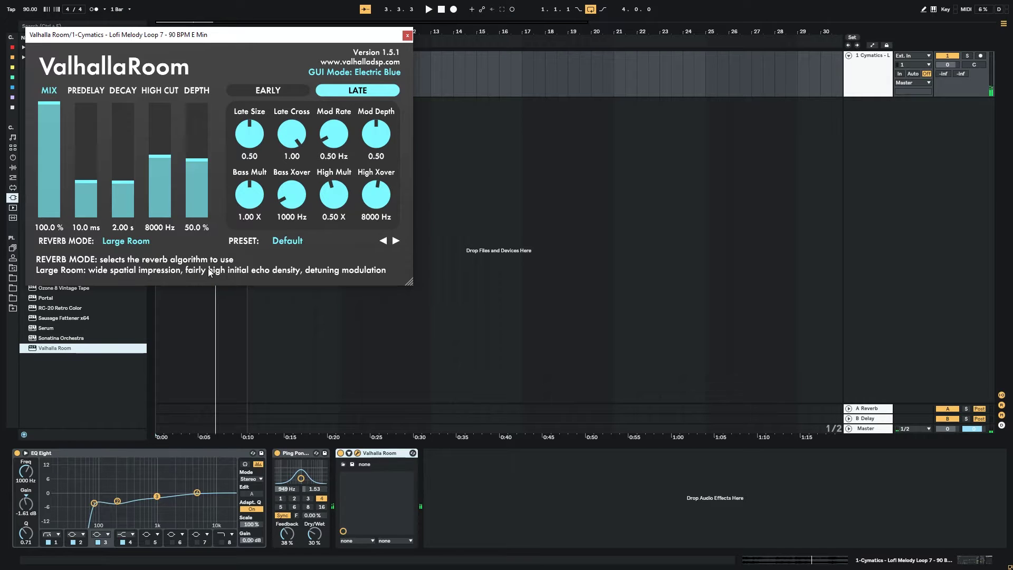
{"action": "left_click_drag", "start_coordinate": [209, 35], "coordinate": [470, 185]}
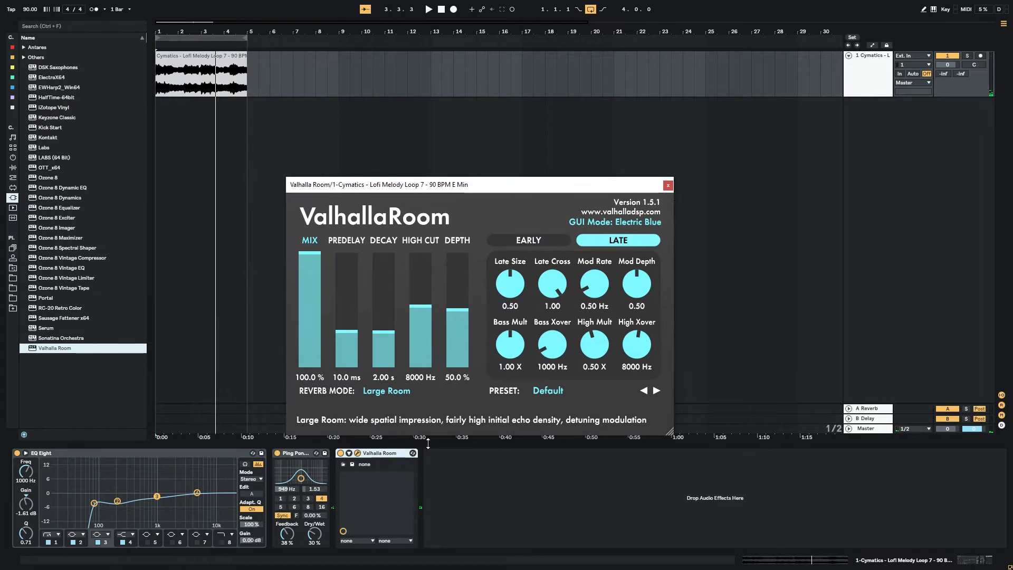
{"action": "left_click", "coordinate": [163, 93]}
{"action": "key", "text": "space"}
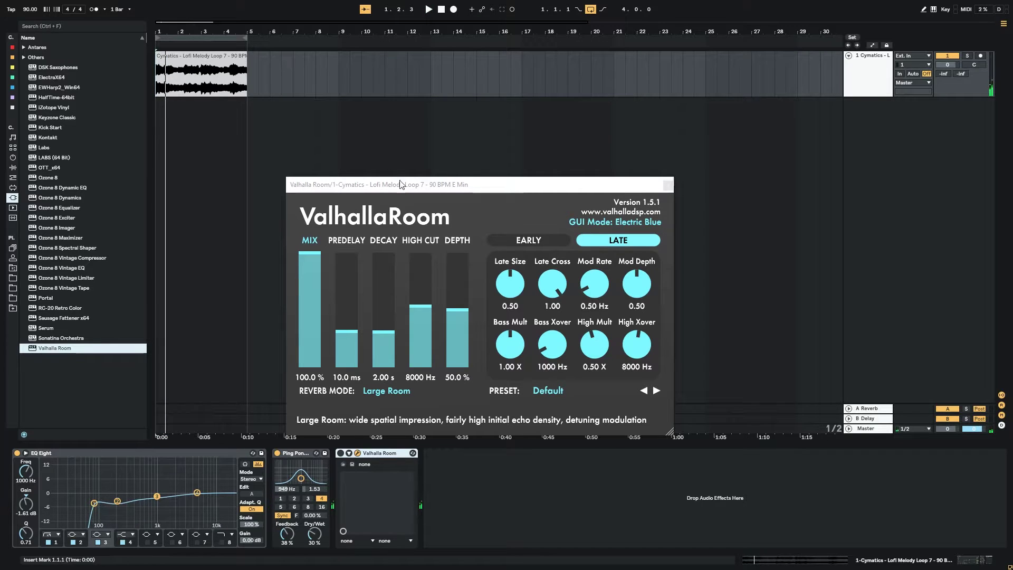
{"action": "left_click_drag", "start_coordinate": [310, 288], "coordinate": [314, 324]}
{"action": "left_click_drag", "start_coordinate": [376, 331], "coordinate": [376, 324]}
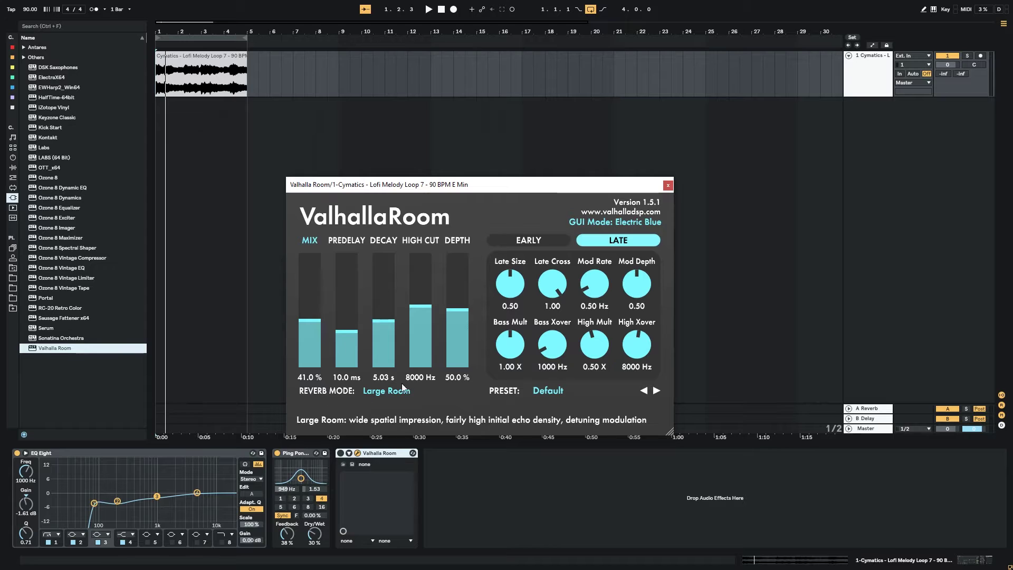
{"action": "left_click", "coordinate": [668, 185]}
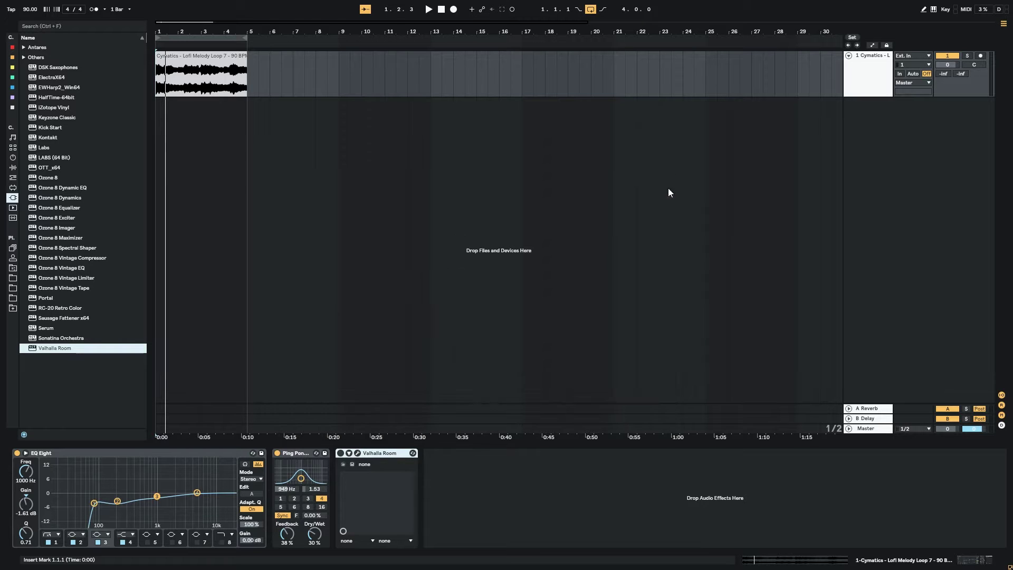
Play the loop from the start and set Valhalla Room's mix to 48.8% and decay to 6.46 s
{"action": "left_click", "coordinate": [348, 453]}
{"action": "left_click", "coordinate": [347, 453]}
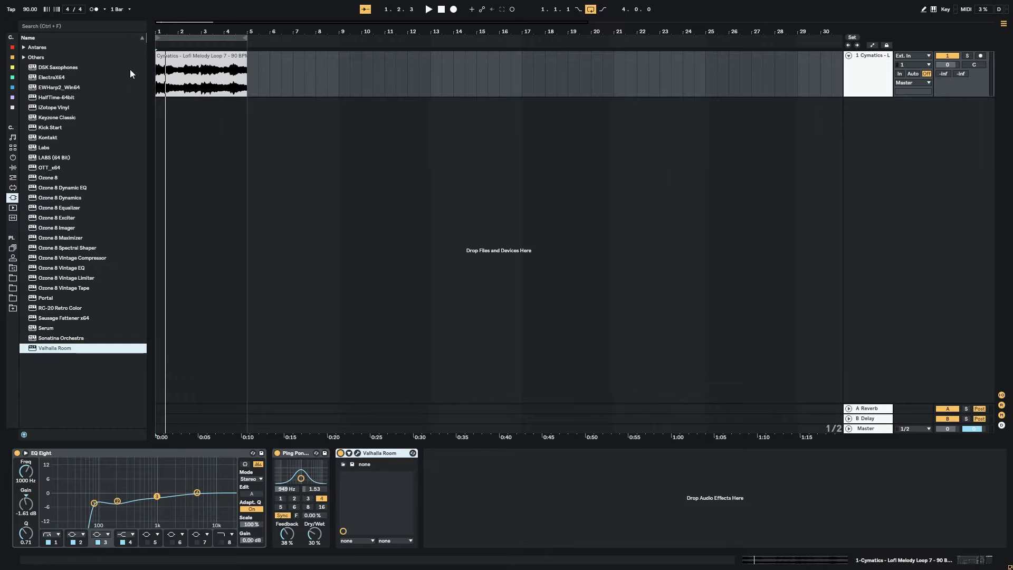
{"action": "left_click", "coordinate": [156, 92]}
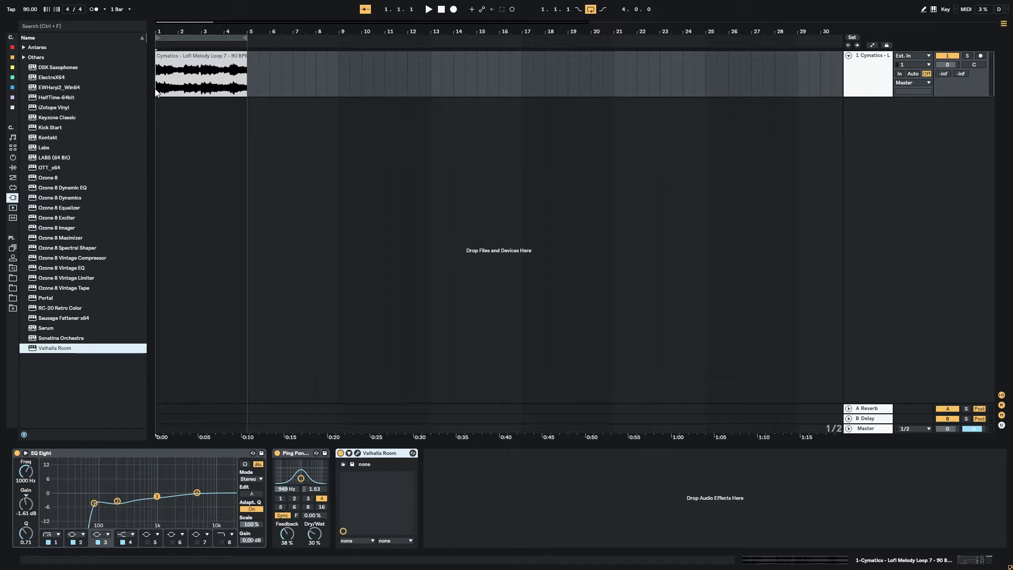
{"action": "key", "text": "space"}
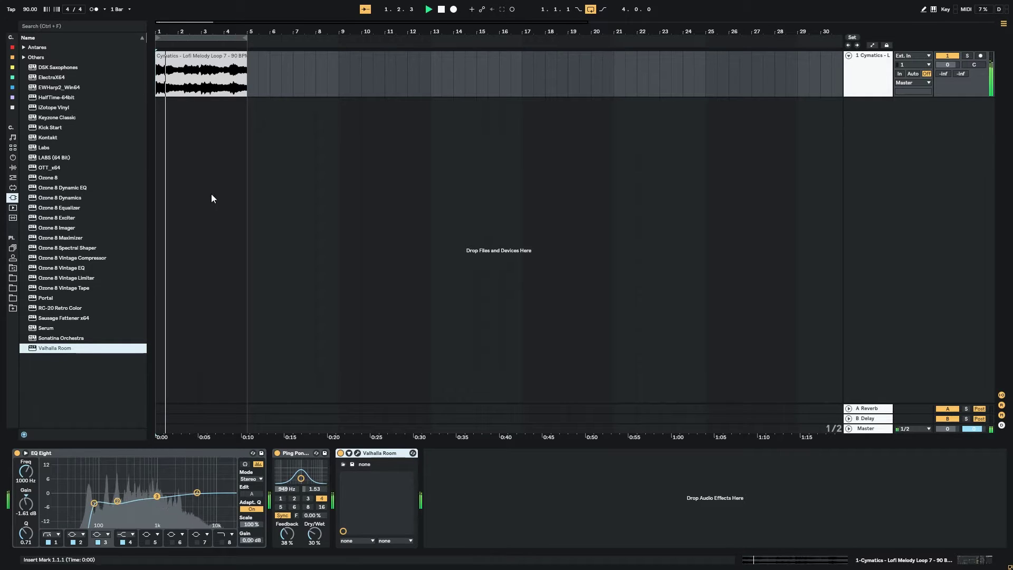
{"action": "left_click", "coordinate": [357, 453]}
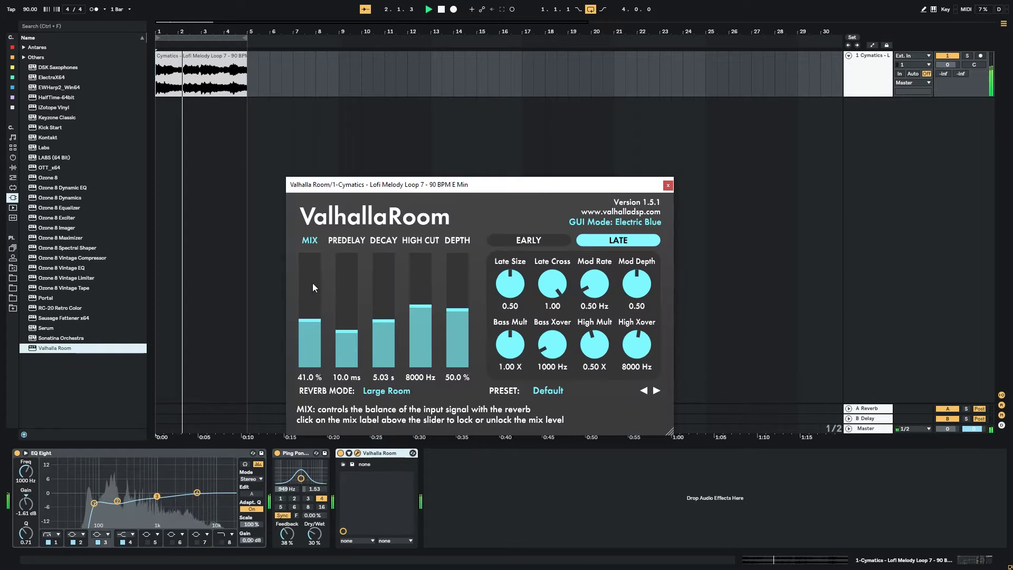
{"action": "mouse_move", "coordinate": [316, 307]}
{"action": "left_mouse_down"}
{"action": "mouse_move", "coordinate": [311, 263]}
{"action": "mouse_move", "coordinate": [308, 313]}
{"action": "left_mouse_up"}
{"action": "left_click_drag", "start_coordinate": [380, 320], "coordinate": [382, 318]}
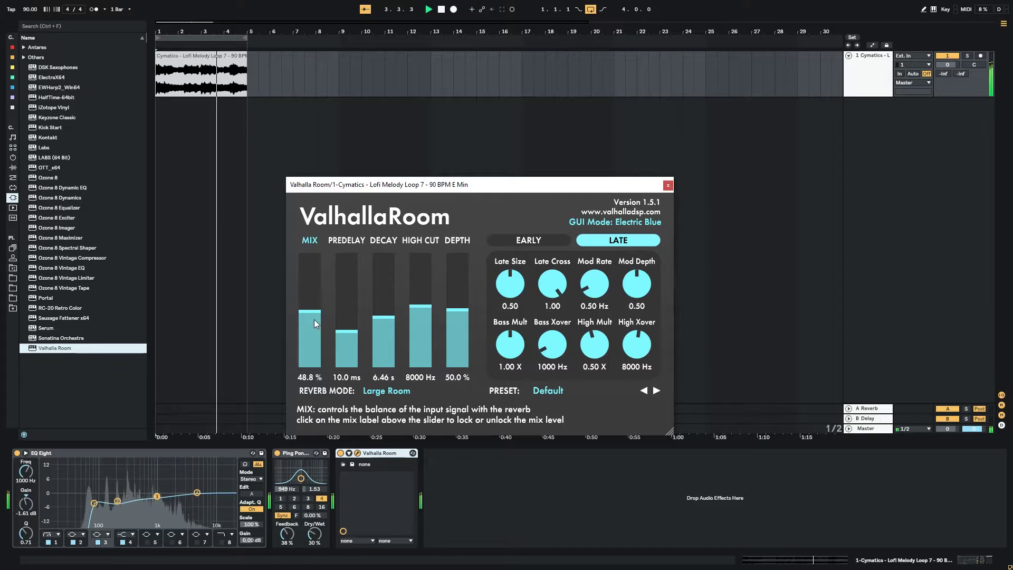
{"action": "left_click", "coordinate": [668, 185]}
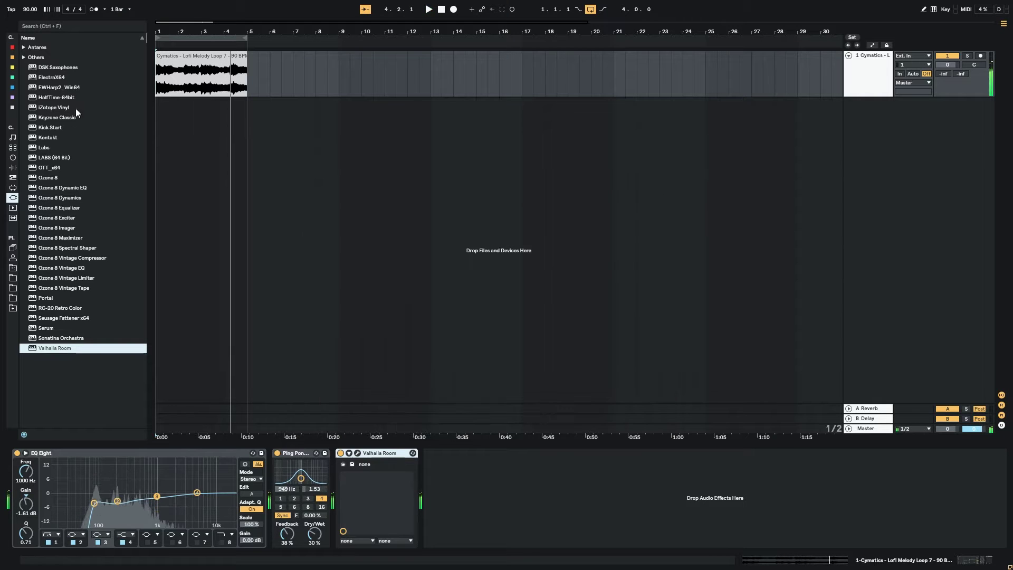
Add iZotope Vinyl after Valhalla Room, try a warp depth of about 51%, and return it to minimum
{"action": "double_click", "coordinate": [54, 108]}
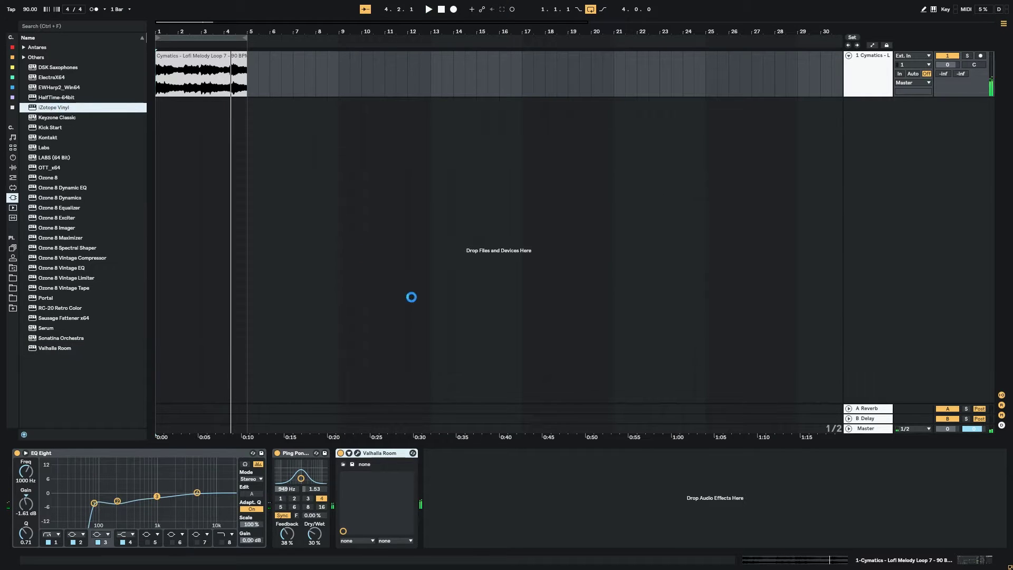
{"action": "left_click_drag", "start_coordinate": [450, 285], "coordinate": [448, 273]}
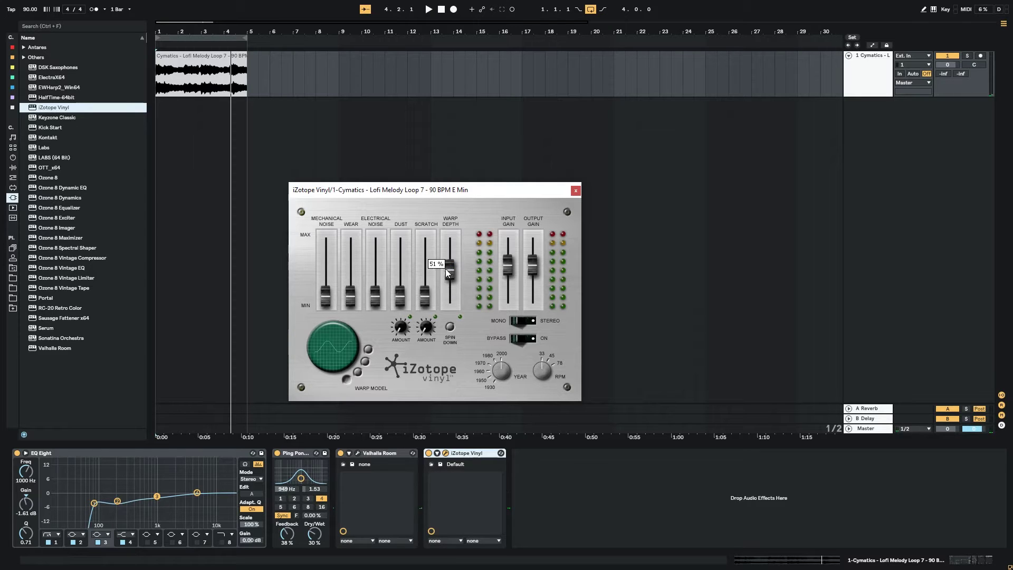
{"action": "left_click_drag", "start_coordinate": [447, 269], "coordinate": [446, 418]}
{"action": "left_click", "coordinate": [648, 454]}
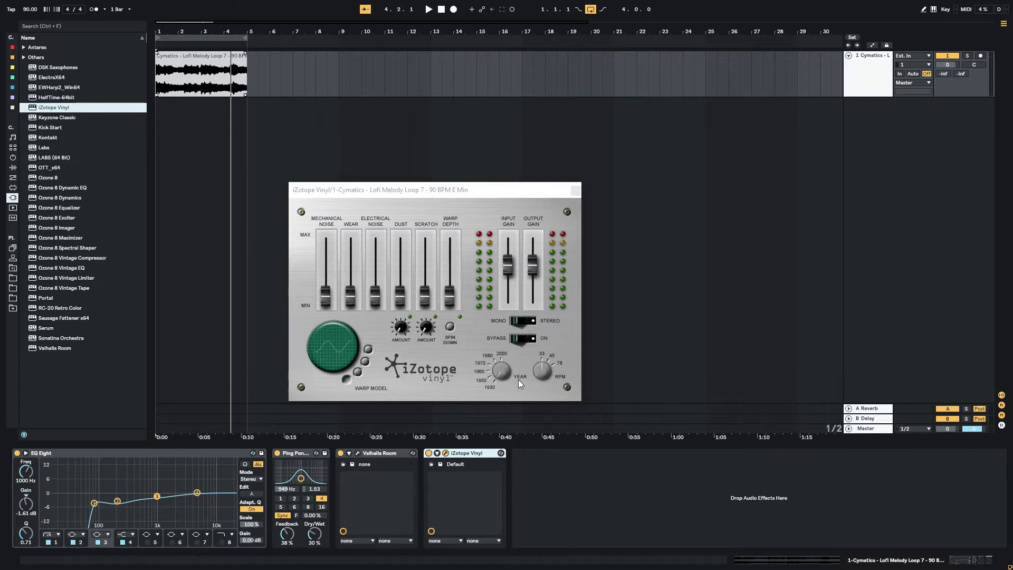
{"action": "left_click", "coordinate": [506, 370]}
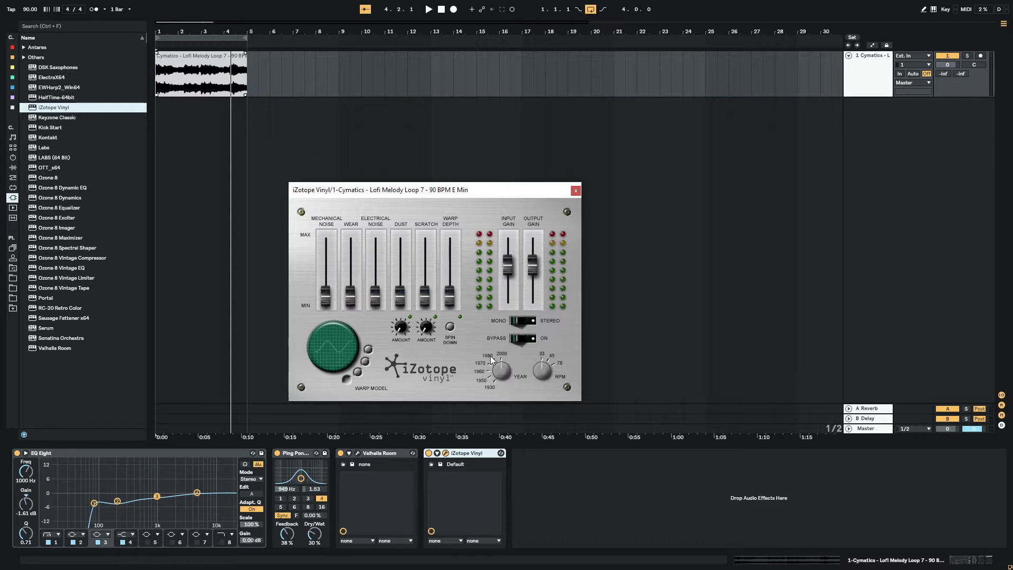
Try an Auto Filter after iZotope Vinyl and play the loop with the filter bypassed
{"action": "left_click", "coordinate": [13, 47]}
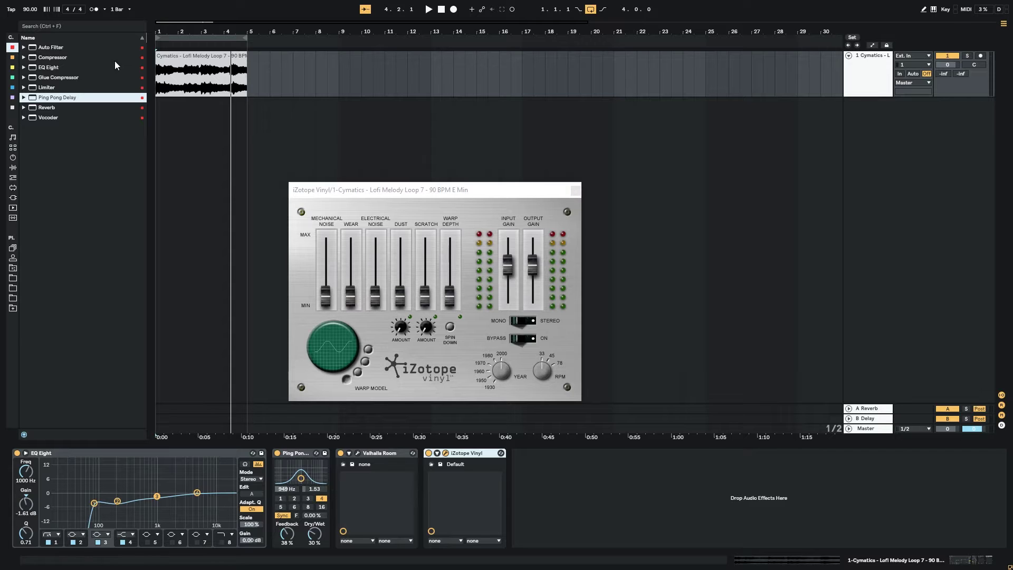
{"action": "left_click_drag", "start_coordinate": [40, 50], "coordinate": [540, 477]}
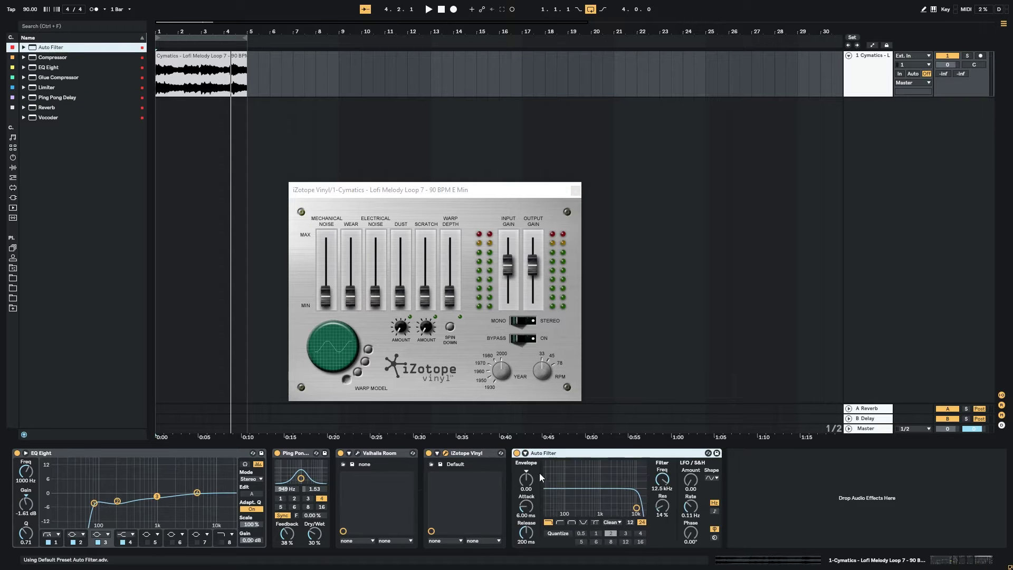
{"action": "key", "text": "space"}
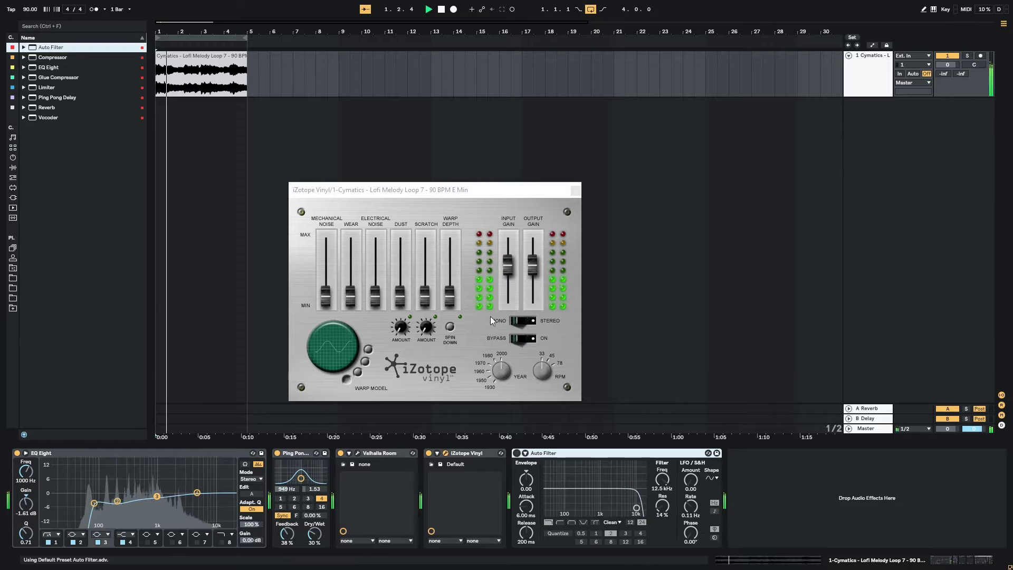
{"action": "left_click", "coordinate": [502, 368]}
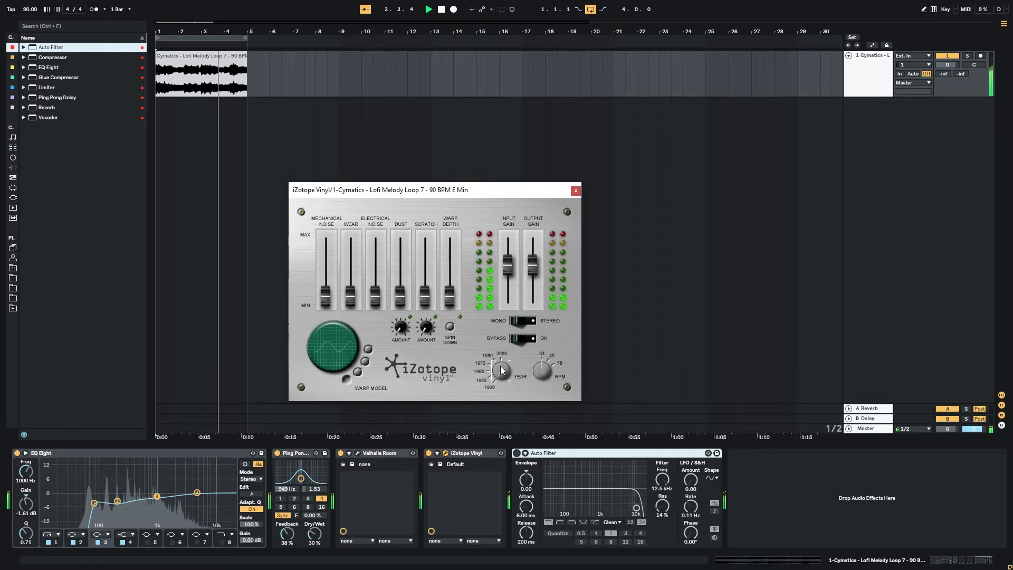
{"action": "left_click", "coordinate": [575, 191]}
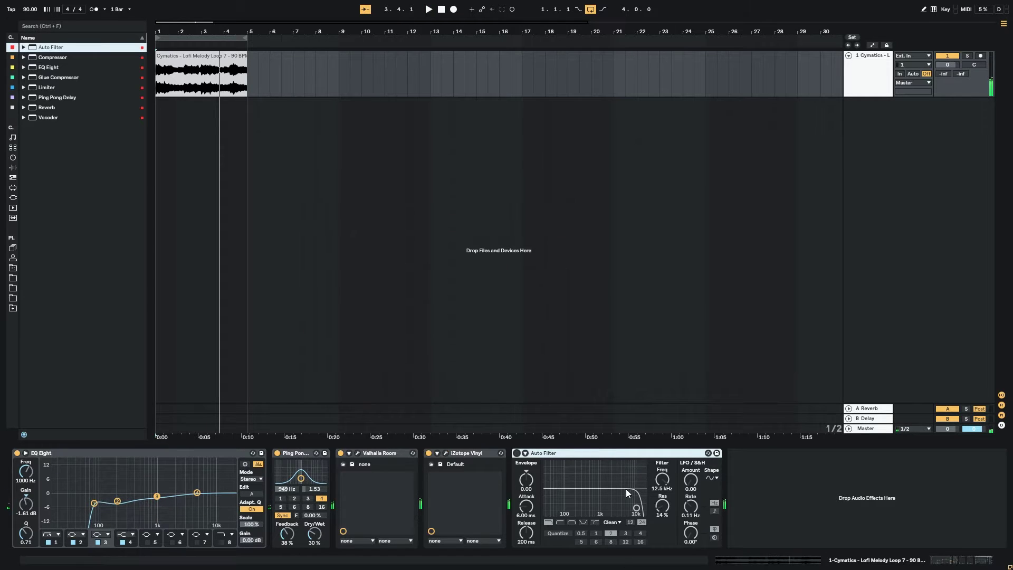
With iZotope Vinyl bypassed, enable the Auto Filter and try a high-pass at about 354 Hz during playback
{"action": "left_click", "coordinate": [515, 453]}
{"action": "left_click", "coordinate": [429, 453]}
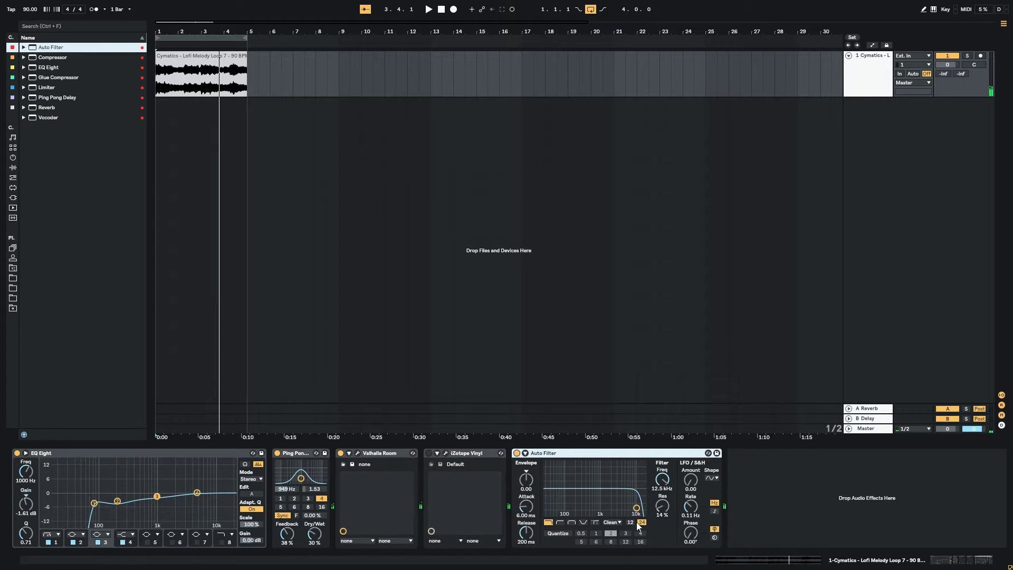
{"action": "left_click_drag", "start_coordinate": [636, 508], "coordinate": [585, 508]}
{"action": "key", "text": "space"}
{"action": "left_click", "coordinate": [559, 522]}
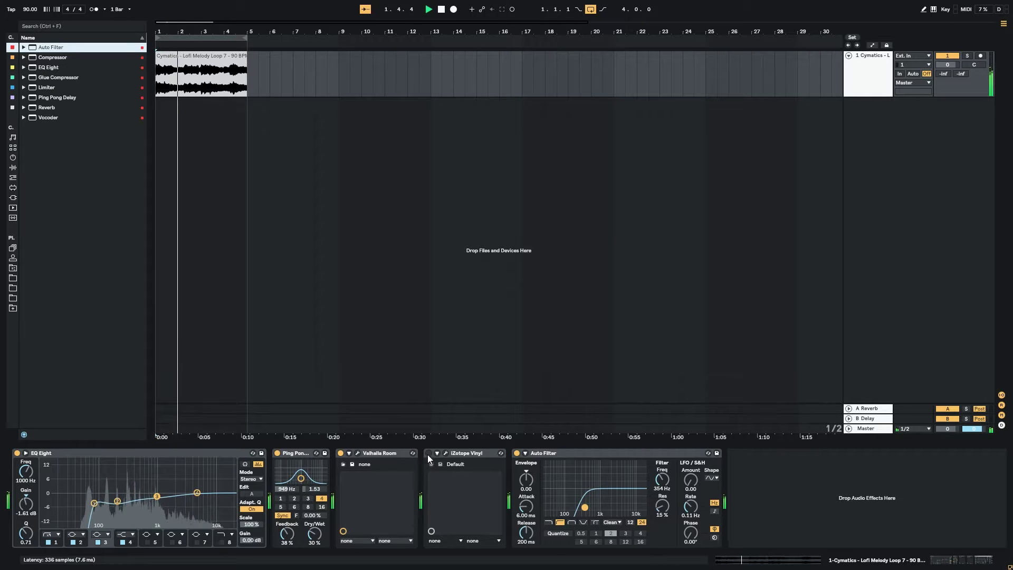
Reactivate iZotope Vinyl and delete the Auto Filter from the melody track
{"action": "left_click", "coordinate": [516, 455]}
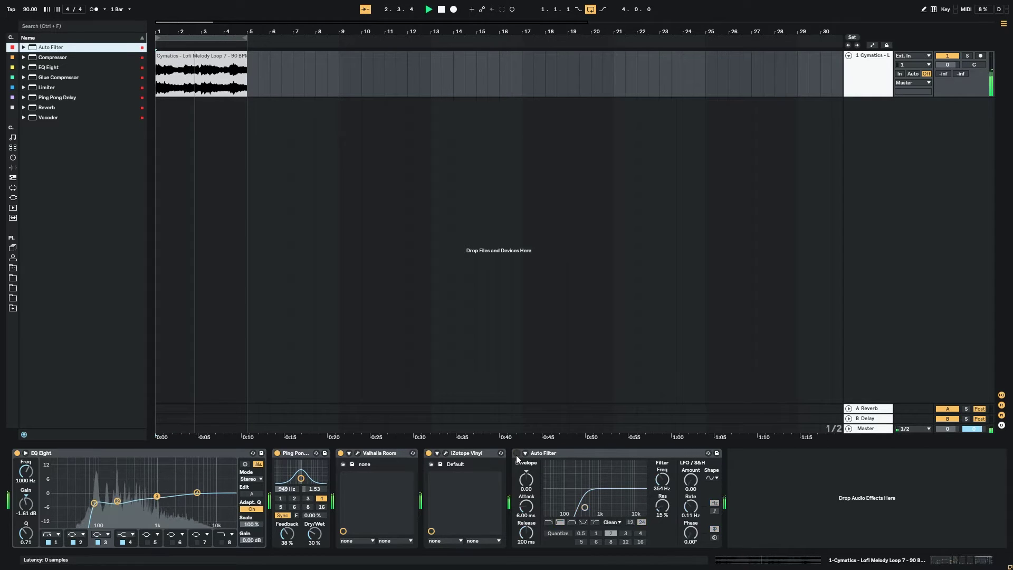
{"action": "left_click", "coordinate": [550, 453]}
{"action": "key", "text": "Delete"}
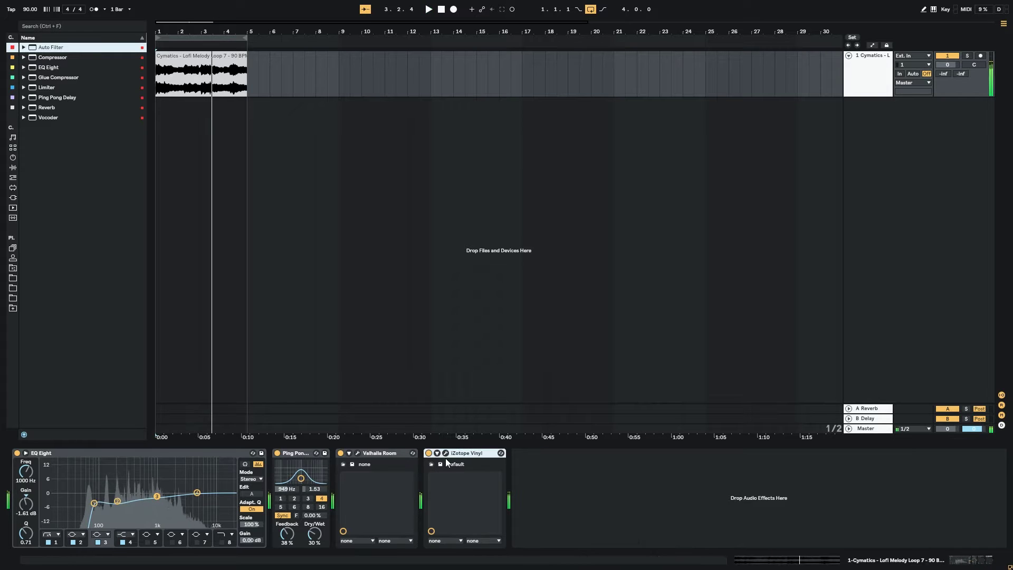
Adjust iZotope Vinyl's warp depth to about 31% while the loop plays
{"action": "left_click", "coordinate": [445, 453]}
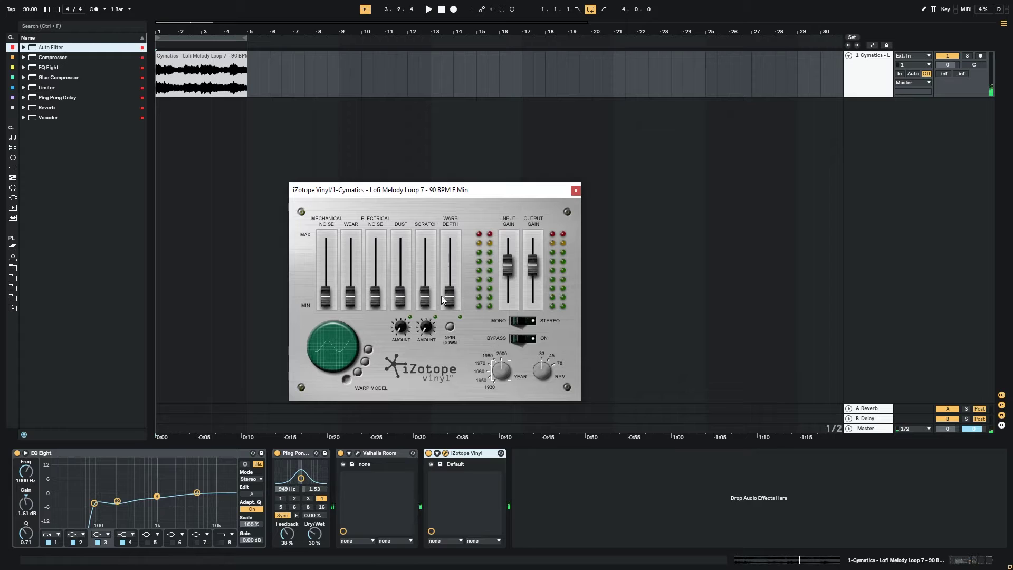
{"action": "left_click_drag", "start_coordinate": [448, 294], "coordinate": [450, 258]}
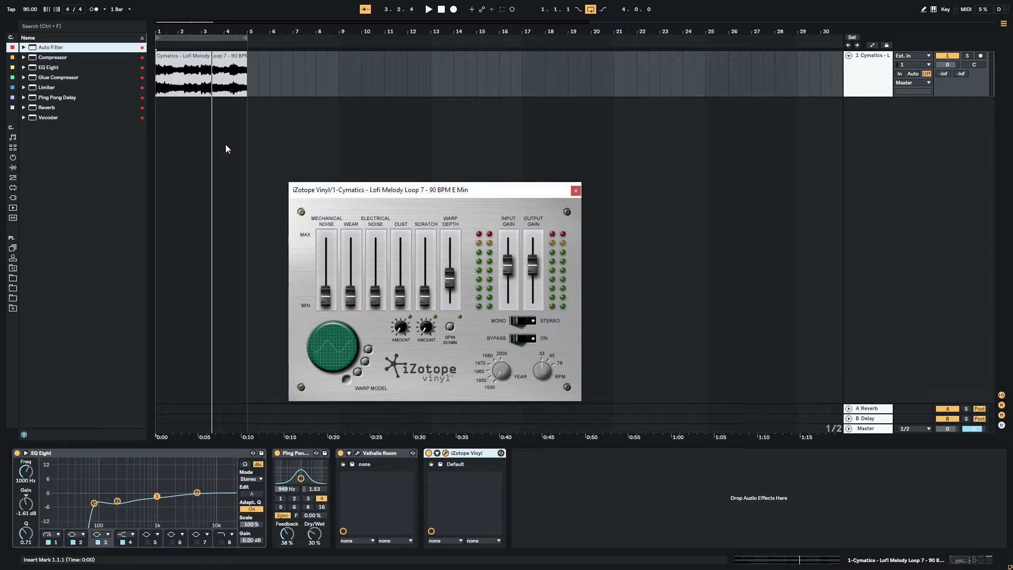
{"action": "key", "text": "space"}
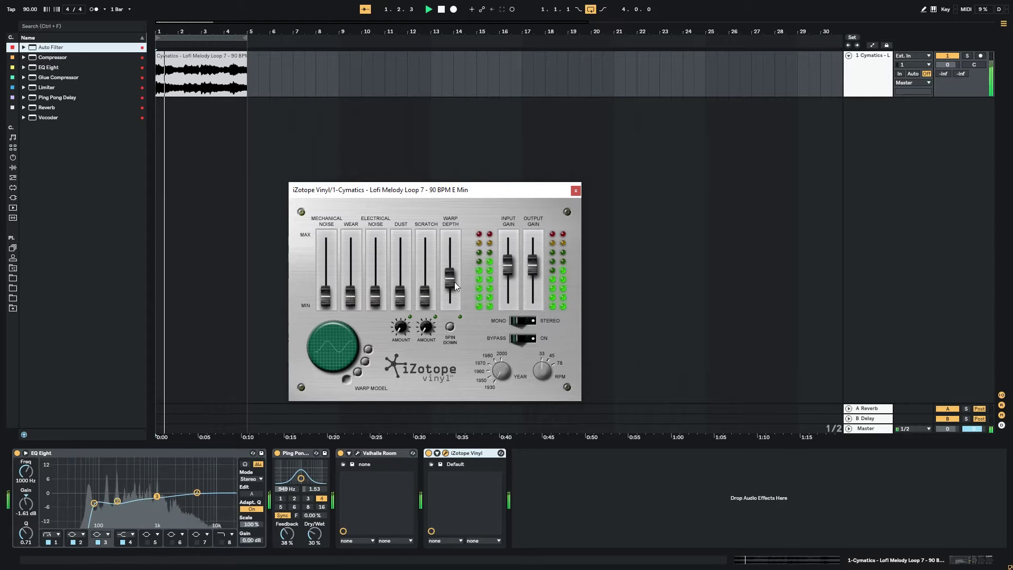
{"action": "left_click_drag", "start_coordinate": [448, 283], "coordinate": [448, 272]}
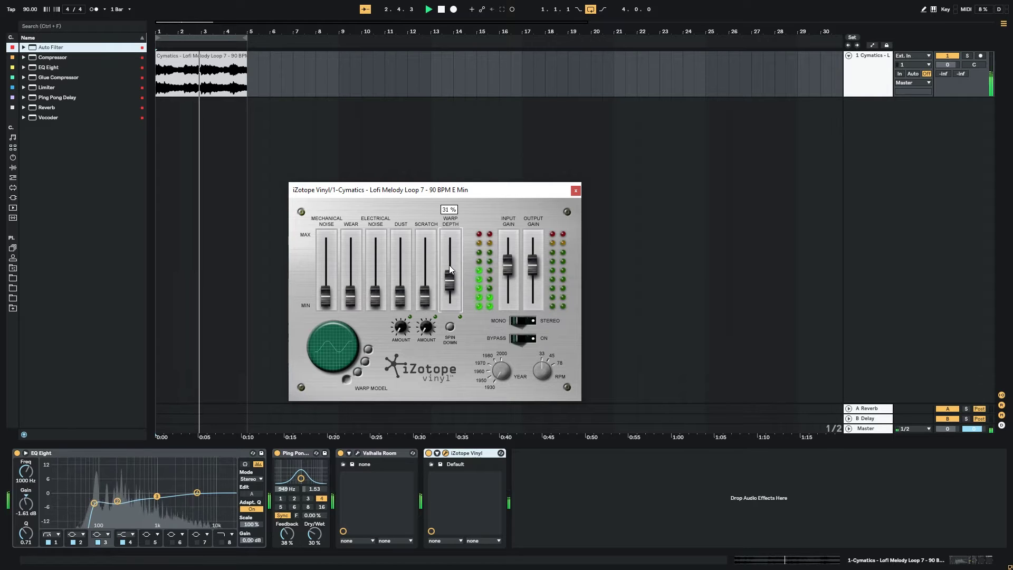
{"action": "left_click", "coordinate": [576, 190]}
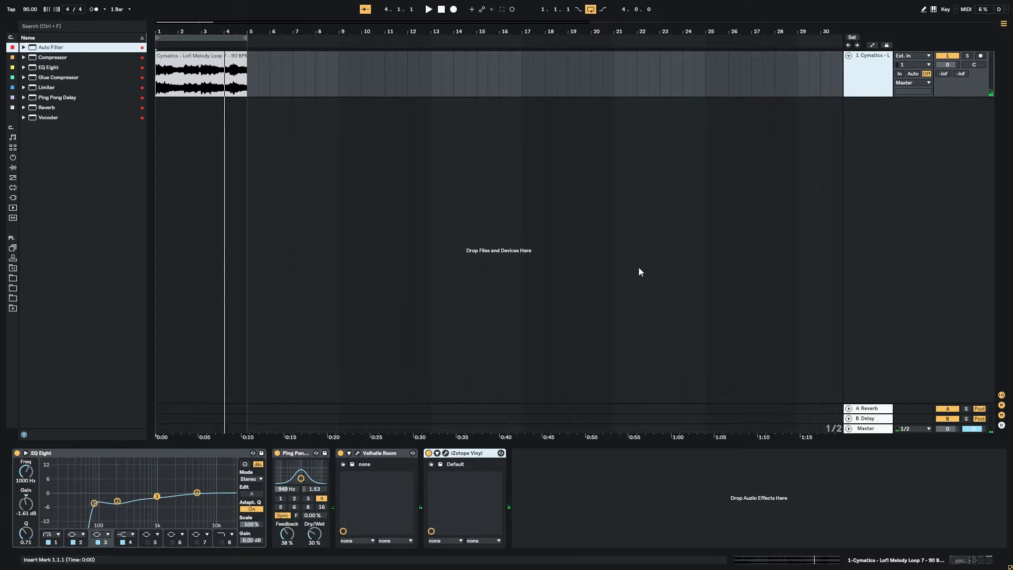
Show automation on the melody track and give iZotope Vinyl's Device On parameter its own lane
{"action": "key", "text": "a"}
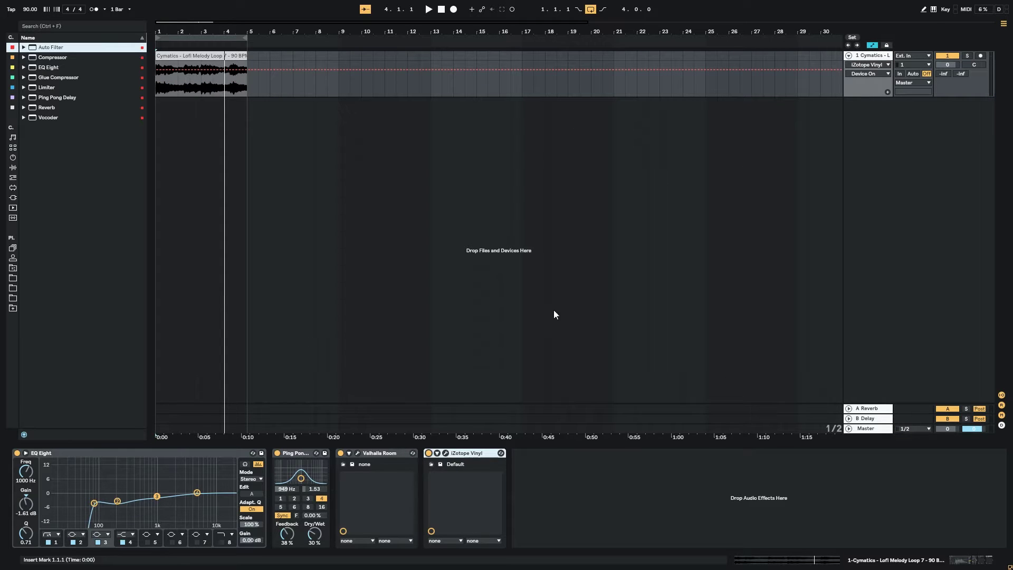
{"action": "left_click", "coordinate": [887, 92]}
{"action": "left_click", "coordinate": [171, 113]}
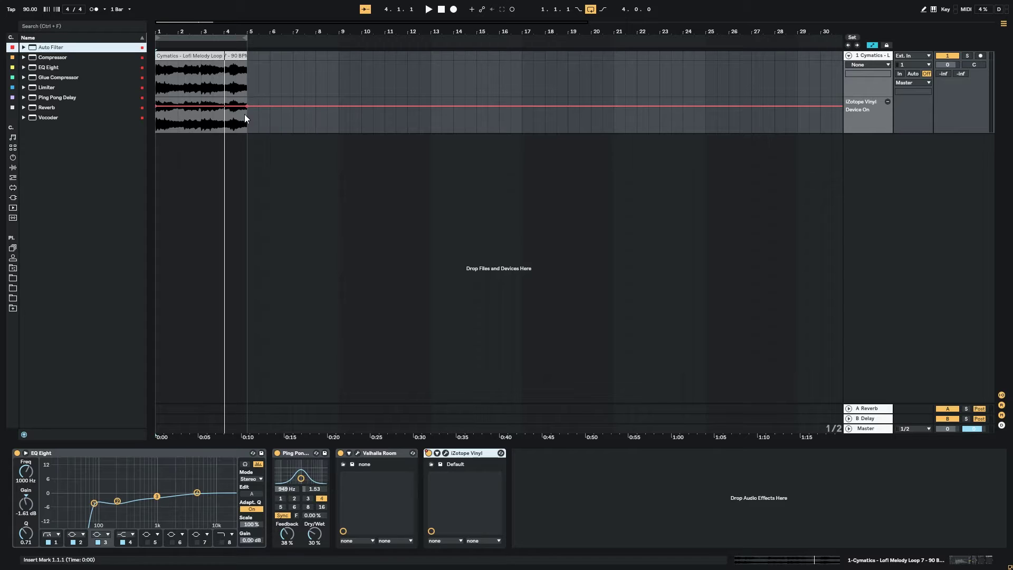
Automate iZotope Vinyl's Device On parameter to switch off from bar 9 onward, and hide the automation lanes
{"action": "left_click_drag", "start_coordinate": [246, 106], "coordinate": [343, 122]}
{"action": "left_click", "coordinate": [345, 106]}
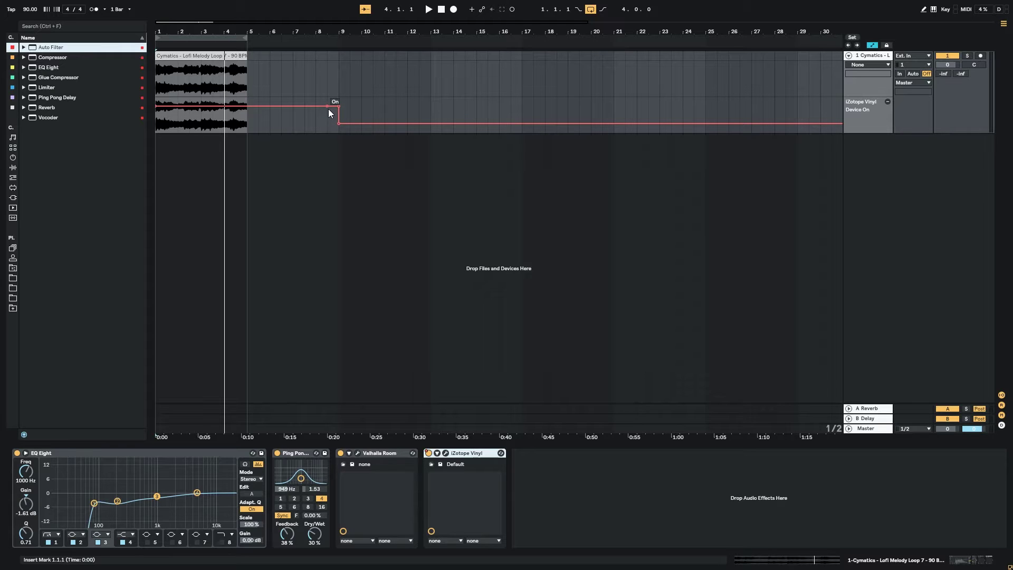
{"action": "left_click", "coordinate": [871, 45]}
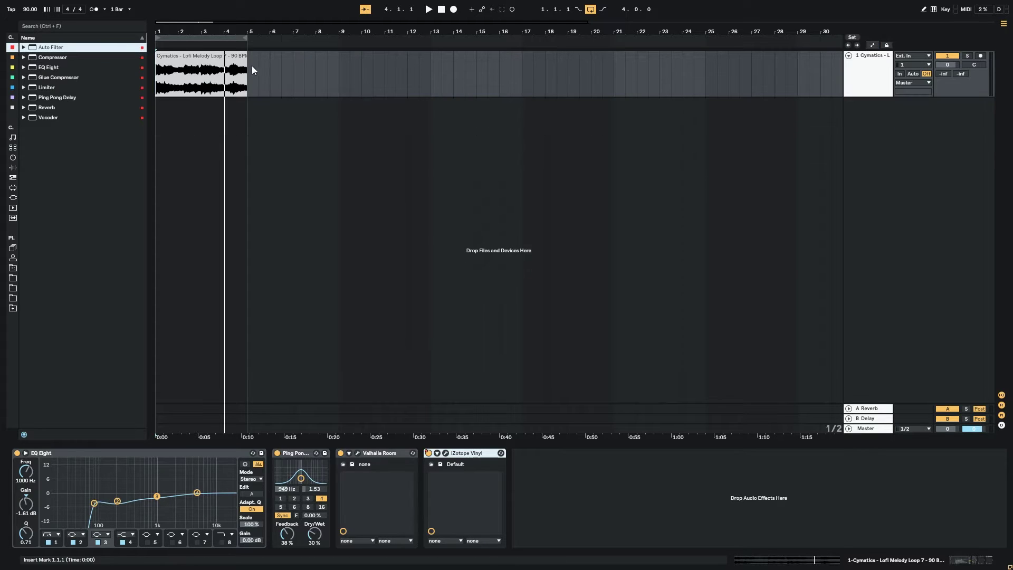
Extend the melody clip to bar 13, and with the arrangement loop disabled, play from bar 5 to check the vinyl automation
{"action": "left_click_drag", "start_coordinate": [246, 55], "coordinate": [431, 55]}
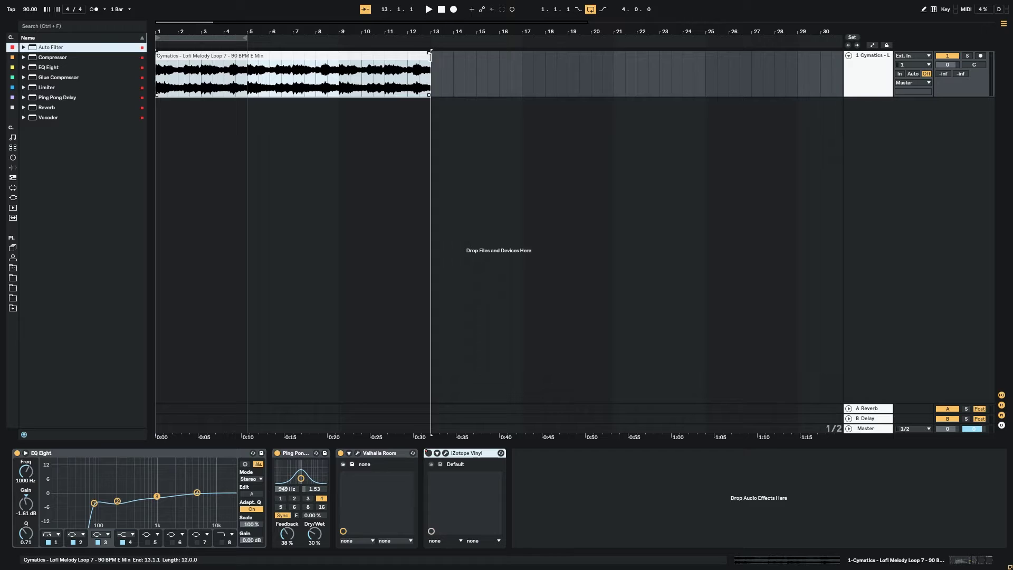
{"action": "right_click", "coordinate": [243, 39]}
{"action": "left_click", "coordinate": [256, 45]}
{"action": "left_click", "coordinate": [248, 82]}
{"action": "key", "text": "space"}
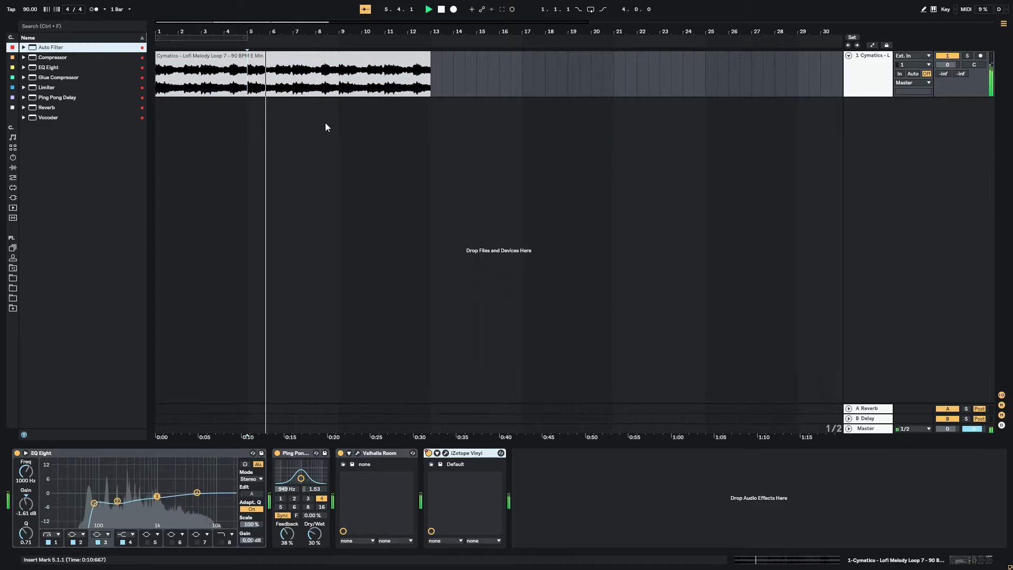
{"action": "key", "text": "a"}
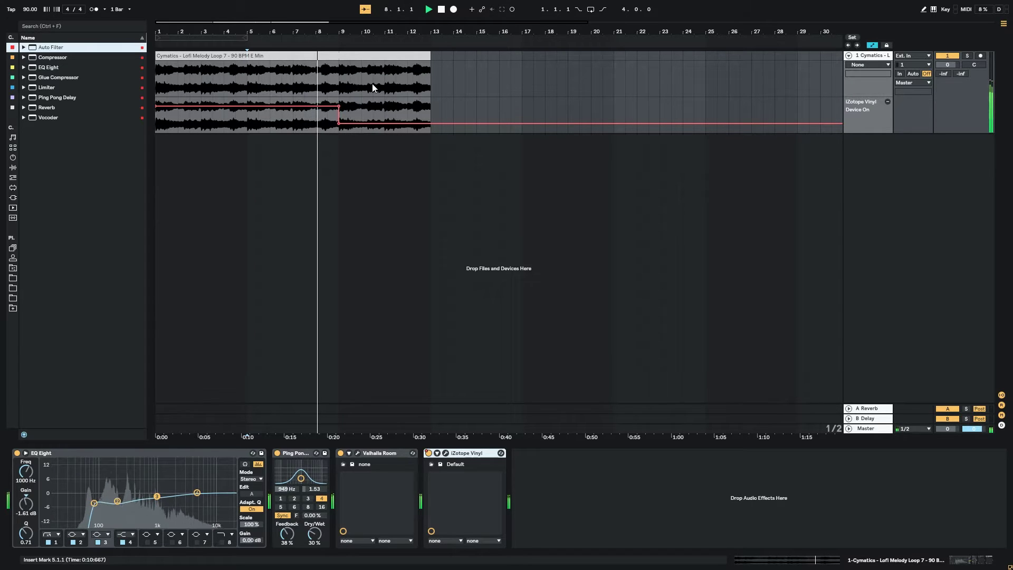
{"action": "key", "text": "a"}
Delete the half bar of melody from 8.3.1 to 9.1.1 and play through the gap
{"action": "left_click_drag", "start_coordinate": [341, 33], "coordinate": [368, 99]}
{"action": "key", "text": "space"}
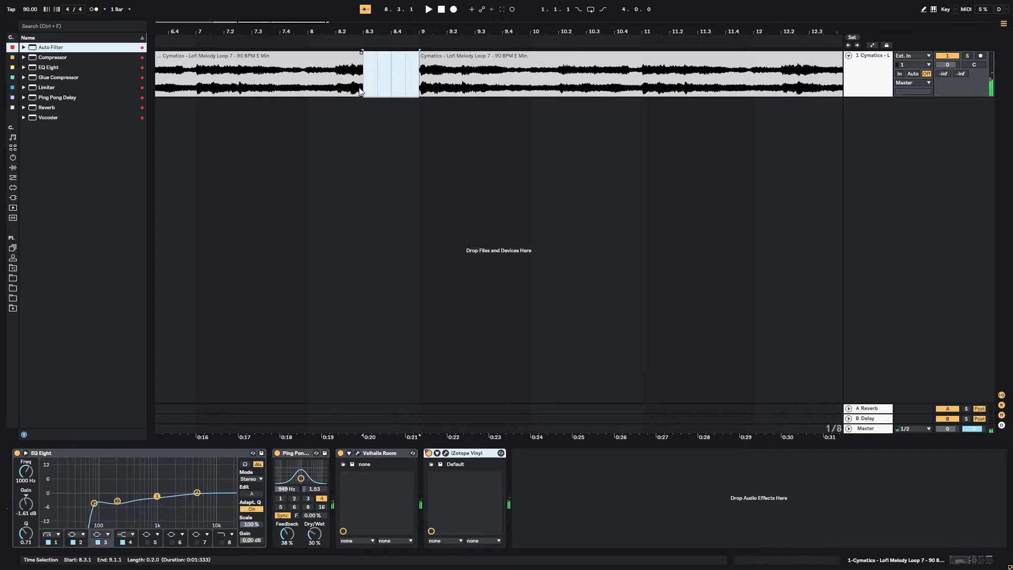
{"action": "key", "text": "Delete"}
{"action": "left_click", "coordinate": [284, 88]}
{"action": "key", "text": "space"}
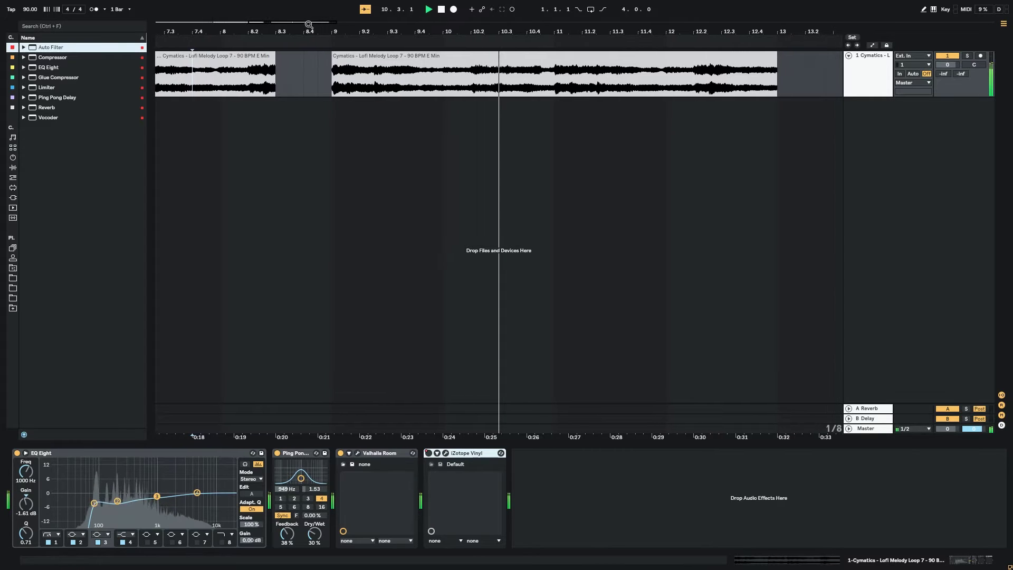
Stop playback, move the loop range to bars 9–13 over the second melody clip and enable looping
{"action": "left_click_drag", "start_coordinate": [307, 22], "coordinate": [308, 2]}
{"action": "key", "text": "space"}
{"action": "left_click", "coordinate": [156, 85]}
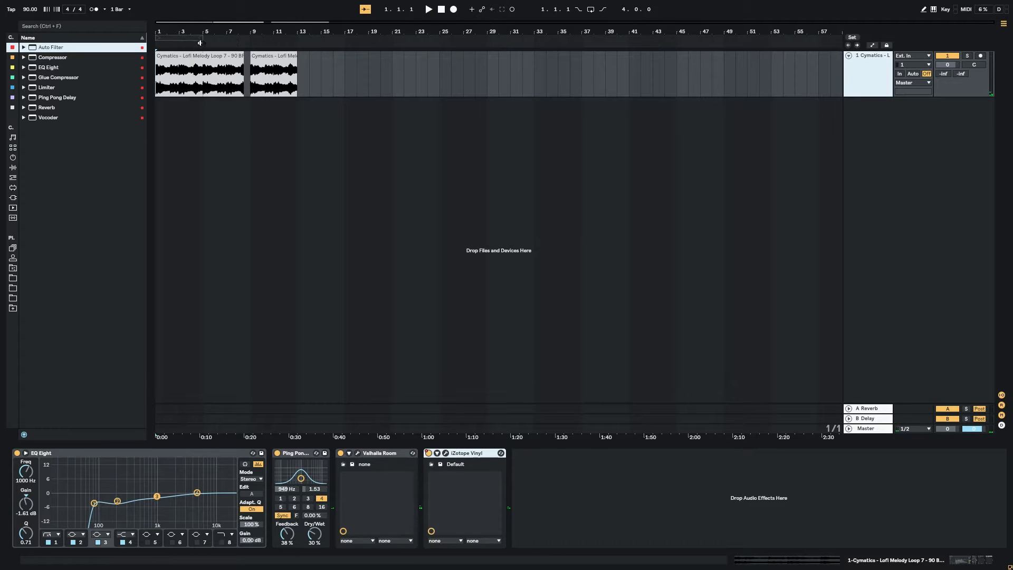
{"action": "left_click_drag", "start_coordinate": [188, 38], "coordinate": [281, 39]}
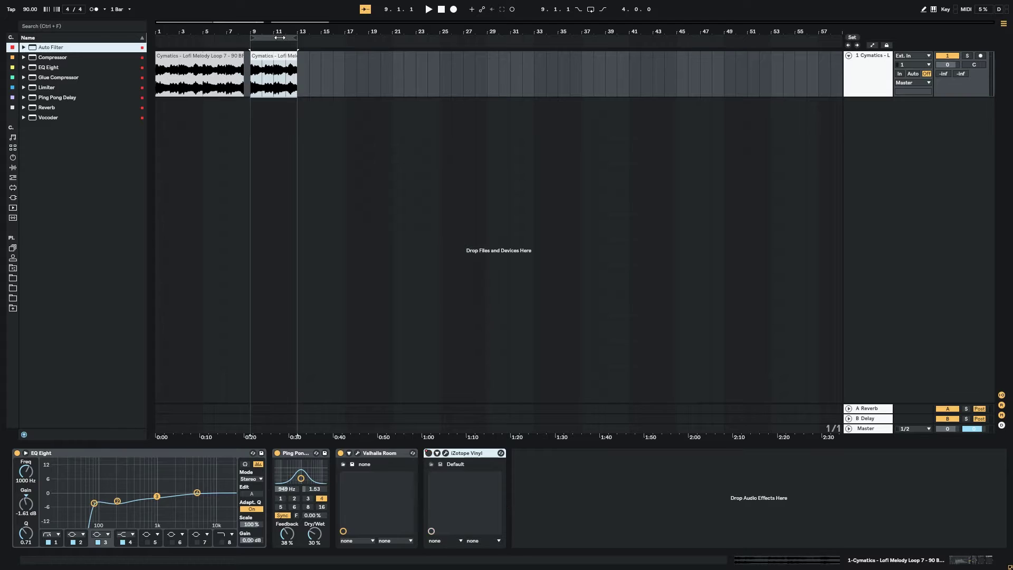
{"action": "right_click", "coordinate": [282, 38]}
{"action": "left_click", "coordinate": [299, 42]}
{"action": "right_click", "coordinate": [274, 39]}
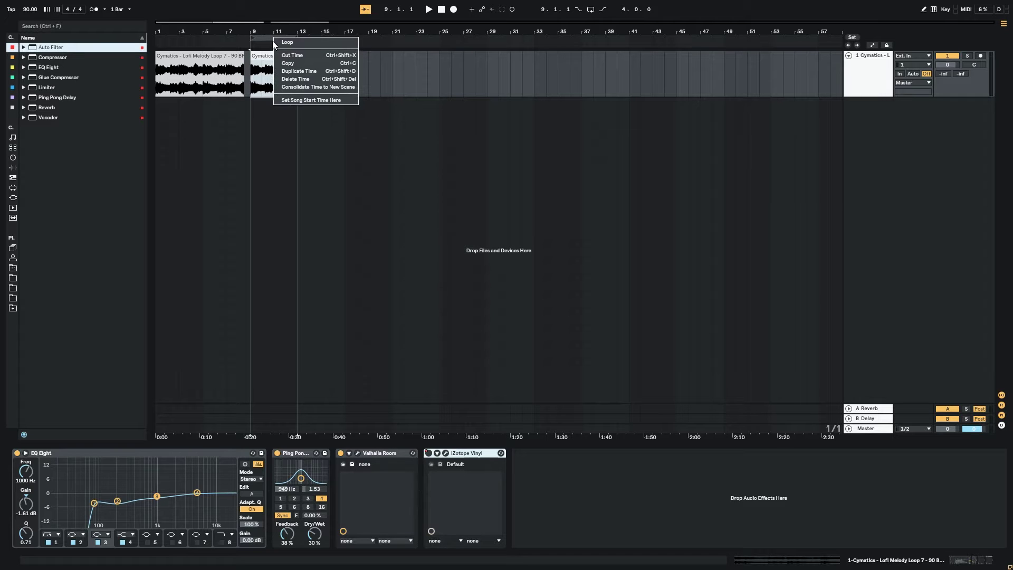
{"action": "left_click", "coordinate": [281, 43]}
Add a MIDI track and open the MIDI folder of the Cymatics Lofi Toolkit in the browser
{"action": "left_click_drag", "start_coordinate": [303, 23], "coordinate": [302, 66]}
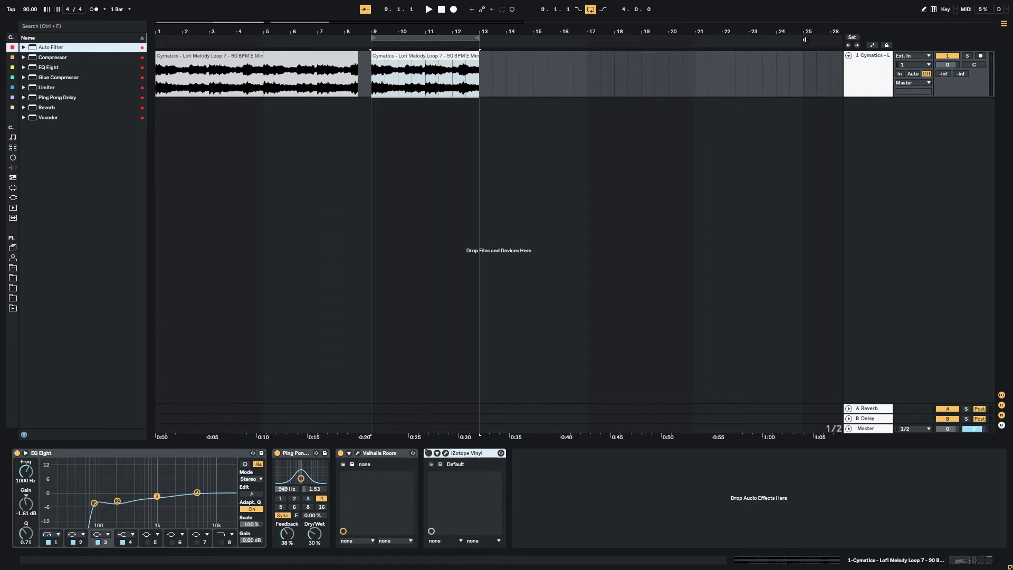
{"action": "key", "text": "ctrl+shift+t"}
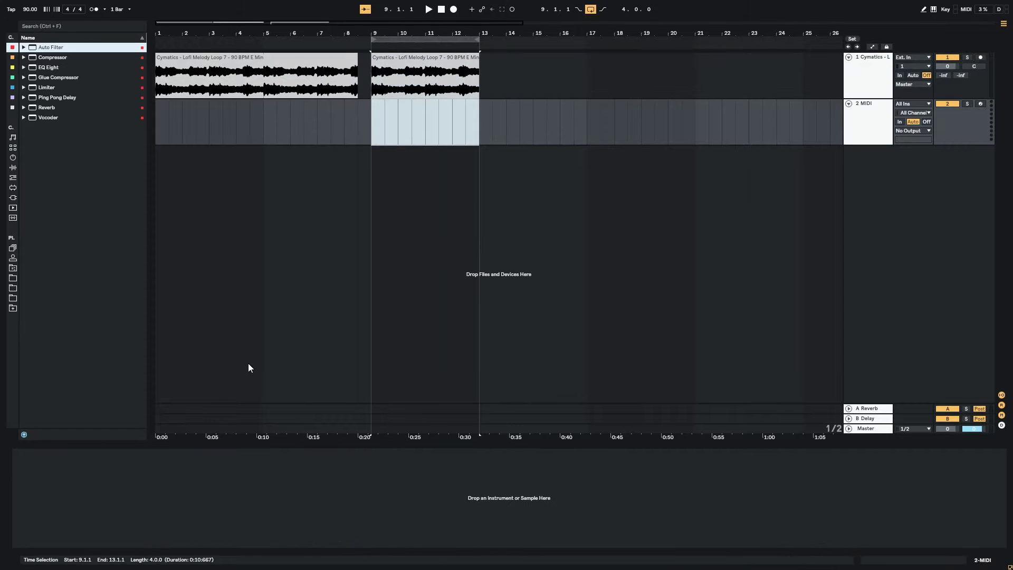
{"action": "left_click", "coordinate": [11, 279]}
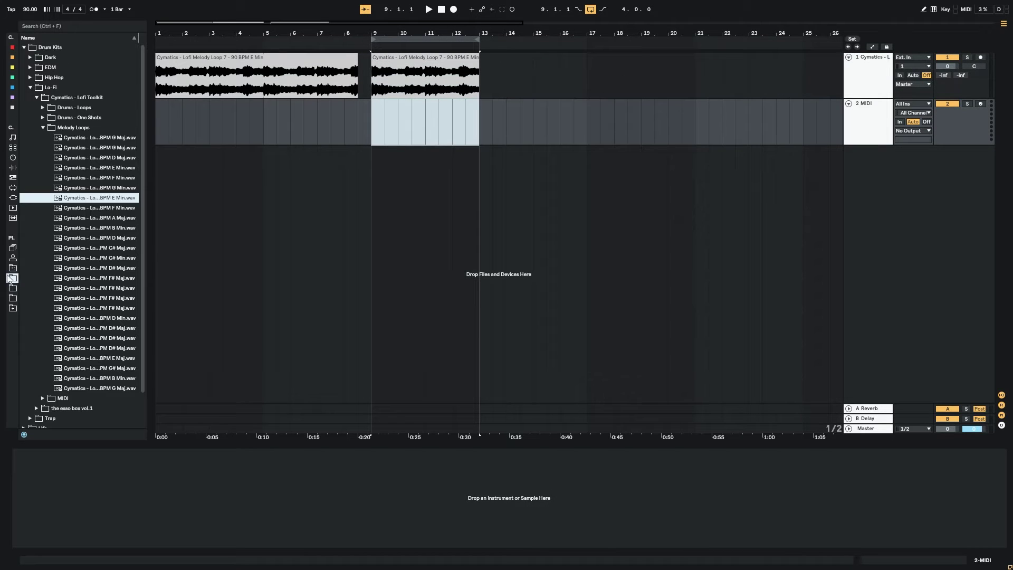
{"action": "left_click", "coordinate": [48, 129]}
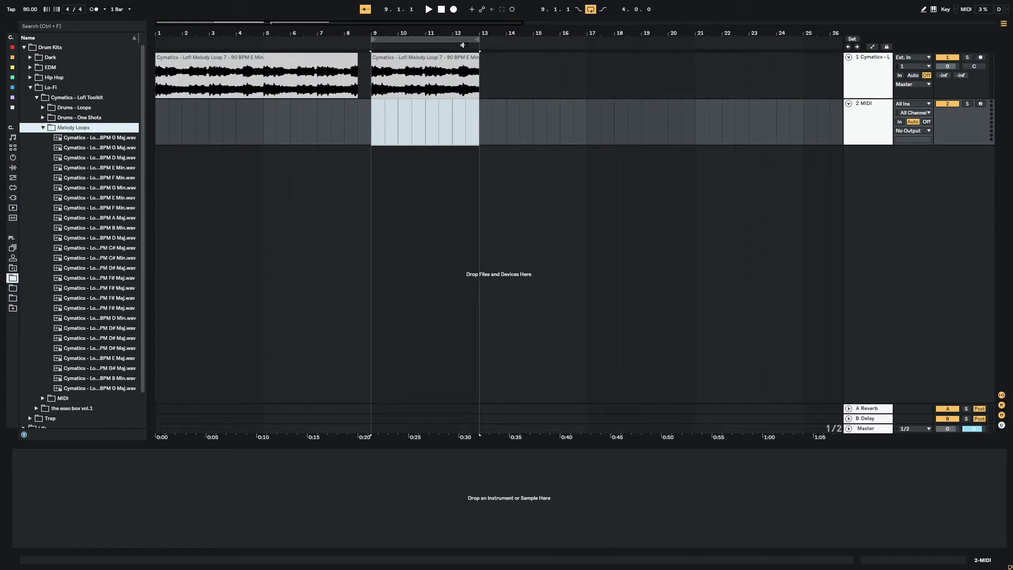
{"action": "left_click_drag", "start_coordinate": [463, 33], "coordinate": [463, 69]}
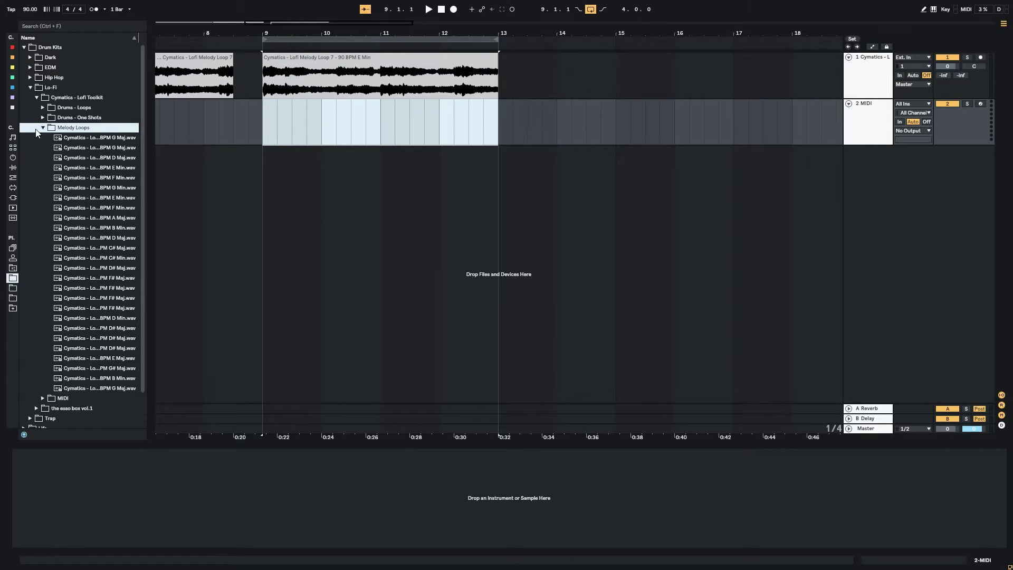
{"action": "left_click", "coordinate": [43, 128]}
{"action": "left_click", "coordinate": [48, 136]}
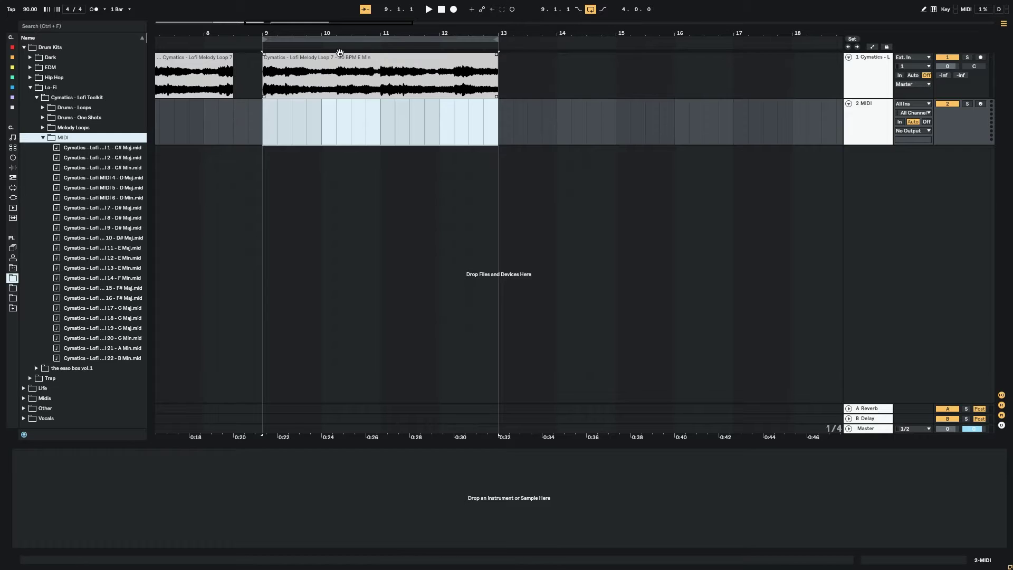
Audition the Cymatics E Min MIDI files 12 and 13, and play the looped melody for comparison
{"action": "left_click", "coordinate": [129, 257]}
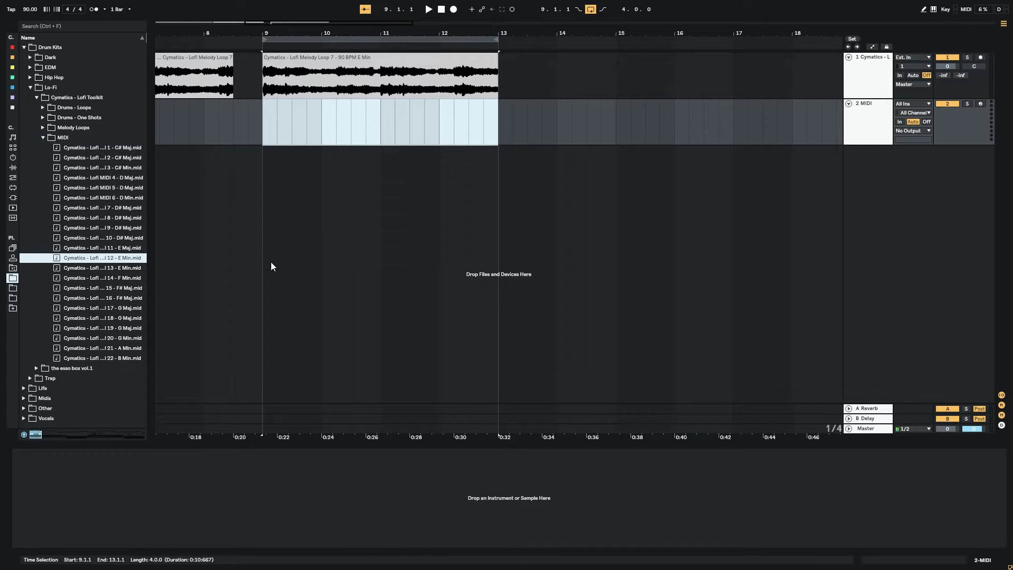
{"action": "key", "text": "Down"}
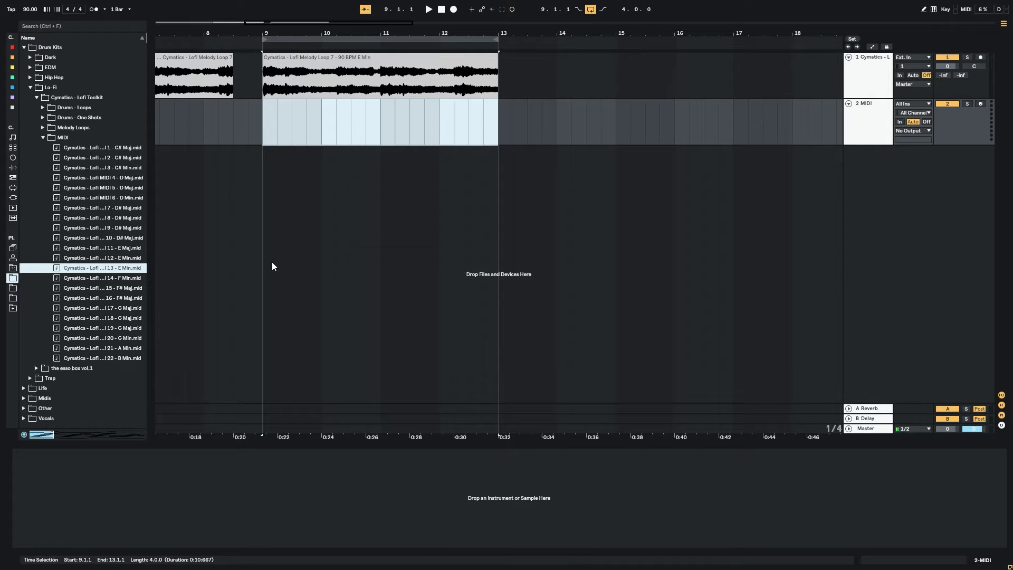
{"action": "key", "text": "Up"}
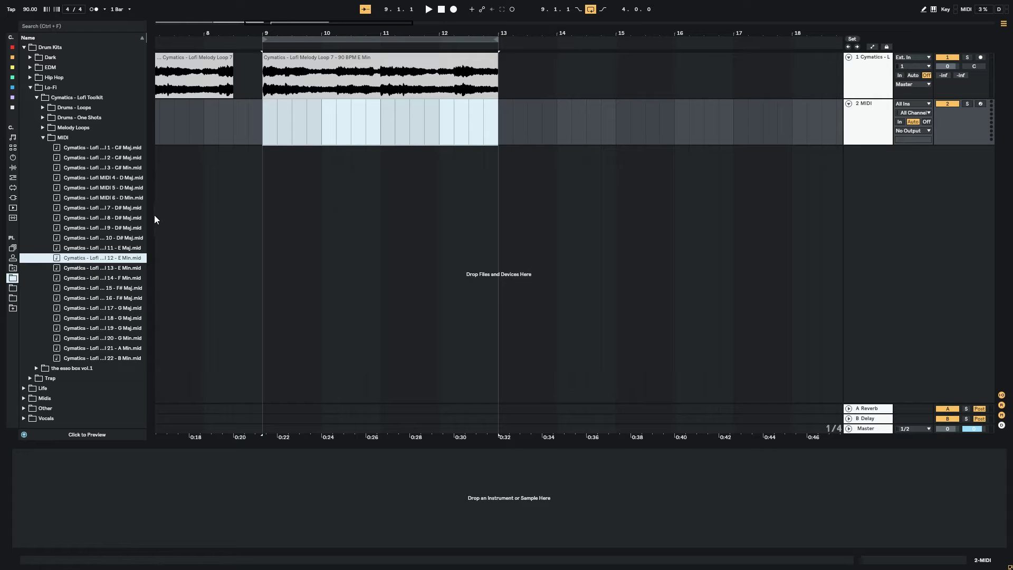
{"action": "mouse_move", "coordinate": [152, 246]}
{"action": "left_mouse_down"}
{"action": "mouse_move", "coordinate": [187, 253]}
{"action": "mouse_move", "coordinate": [149, 247]}
{"action": "left_mouse_up"}
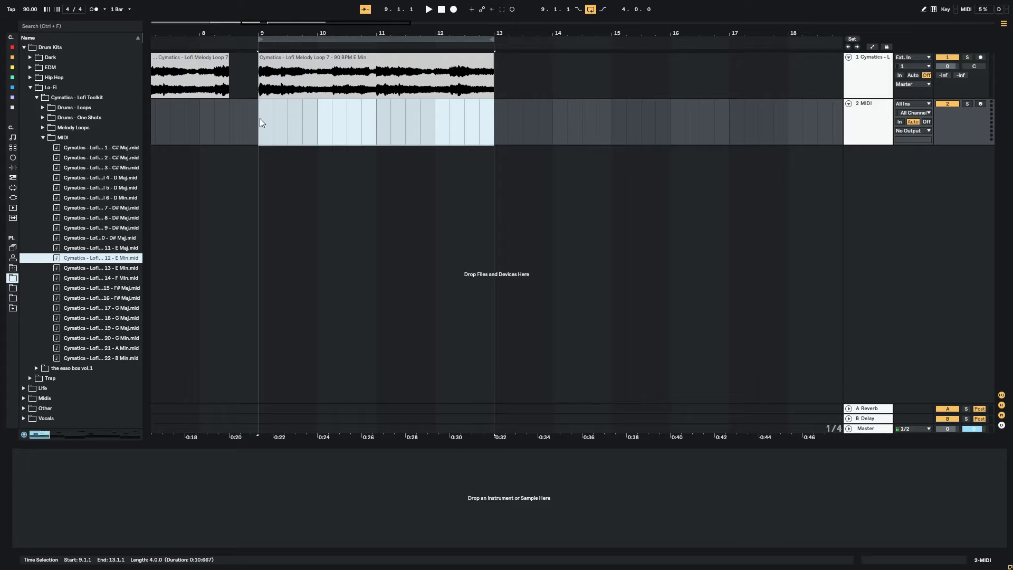
{"action": "key", "text": "space"}
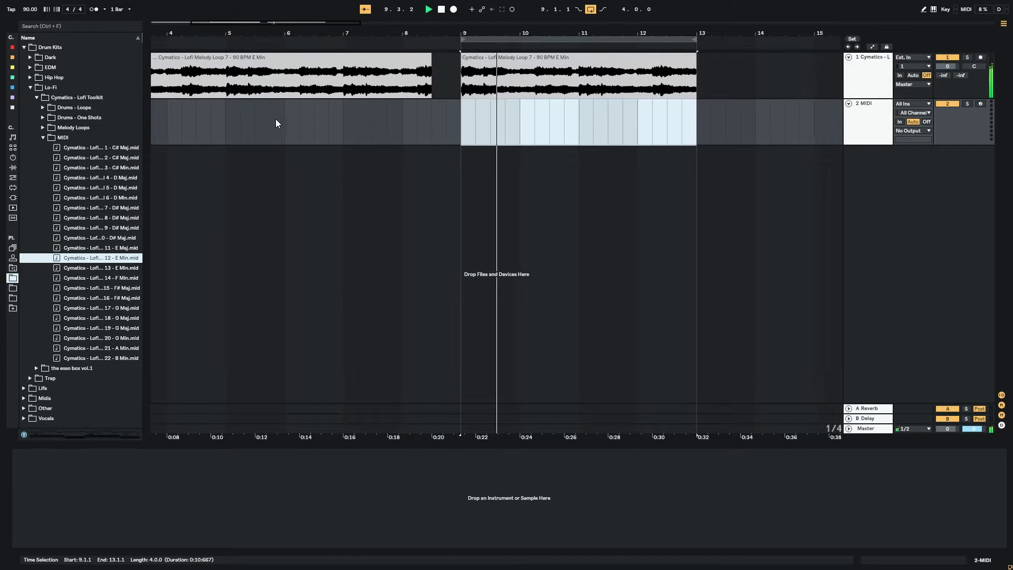
{"action": "left_click_drag", "start_coordinate": [111, 259], "coordinate": [425, 112]}
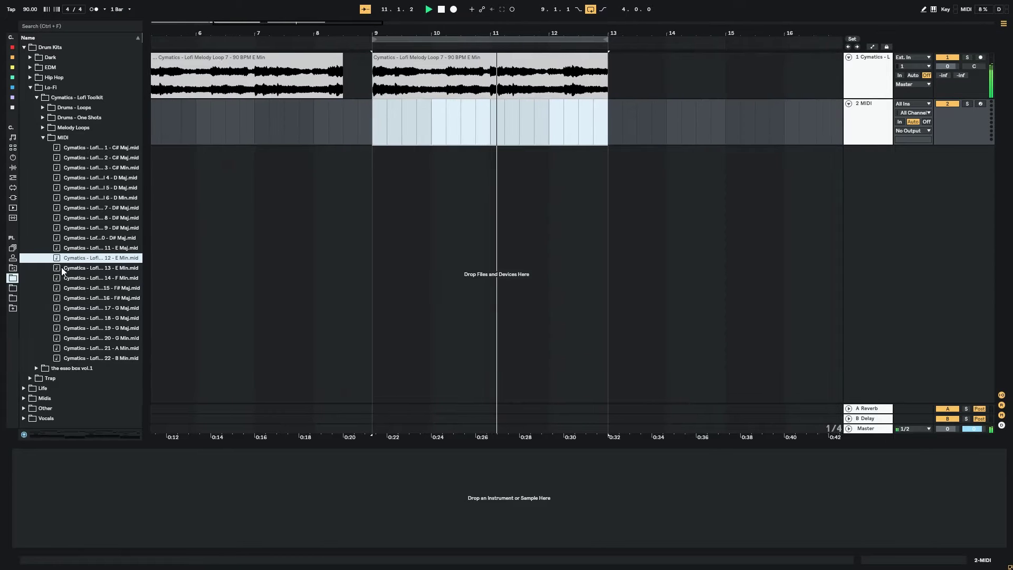
Try the second melody clip with its transpose at 0 st and play it back
{"action": "key", "text": "space"}
{"action": "double_click", "coordinate": [421, 67]}
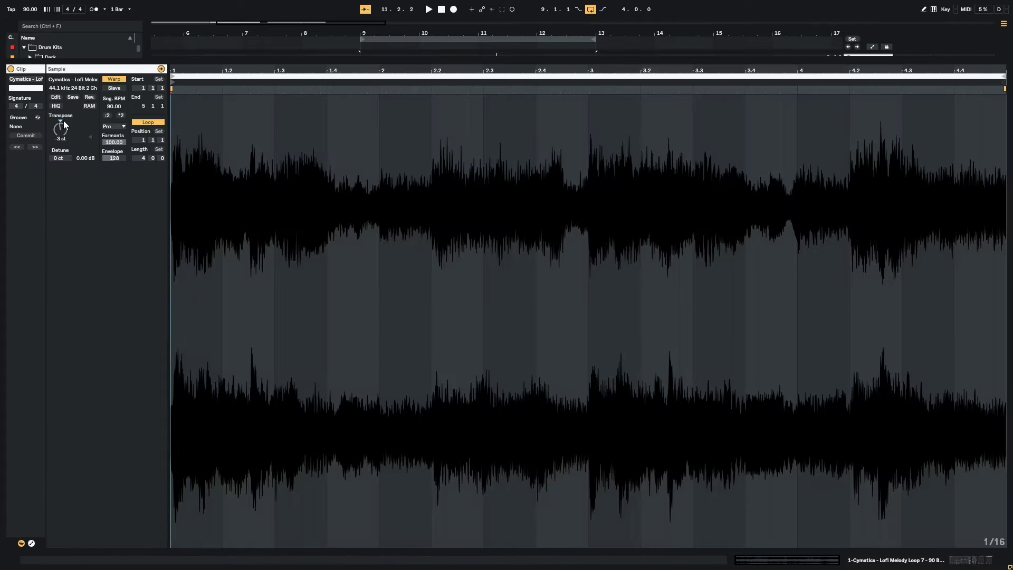
{"action": "left_click", "coordinate": [63, 121]}
{"action": "type", "text": "0"}
{"action": "key", "text": "Return"}
{"action": "key", "text": "space"}
{"action": "left_click", "coordinate": [934, 557]}
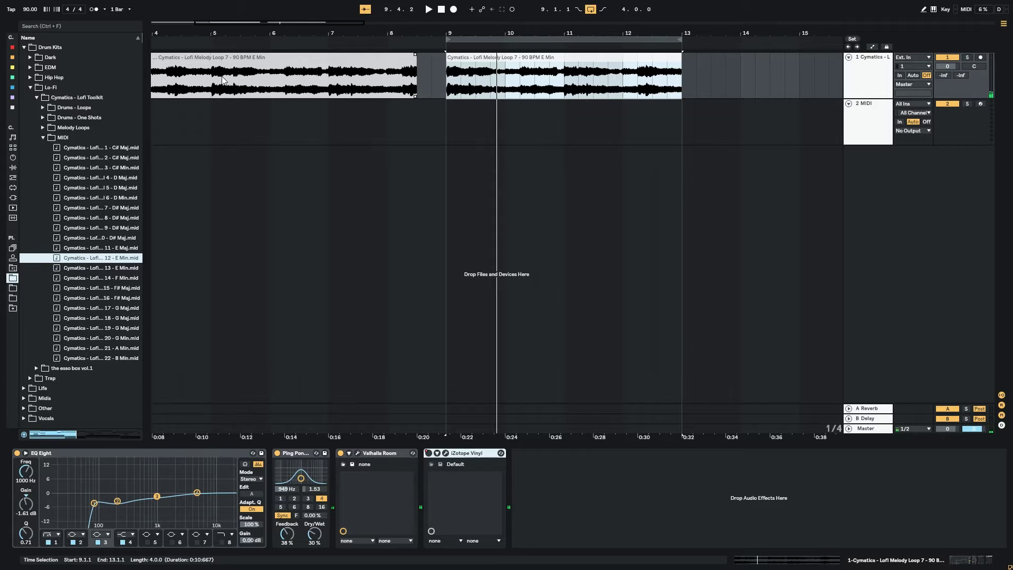
{"action": "left_click", "coordinate": [63, 138]}
{"action": "key", "text": "space"}
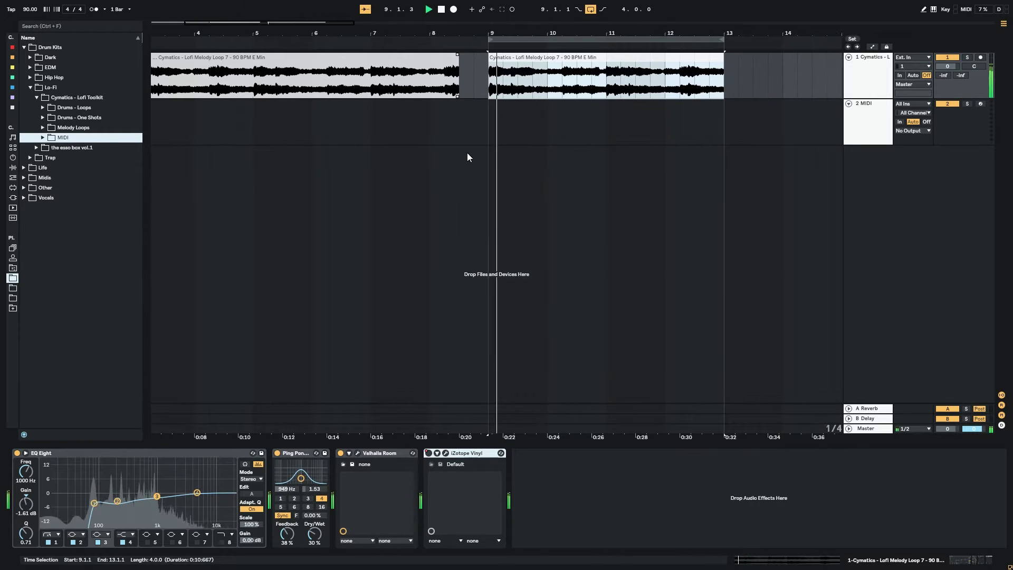
{"action": "key", "text": "space"}
Set the second melody clip's transpose to -3 st and return to the device chain
{"action": "double_click", "coordinate": [545, 66]}
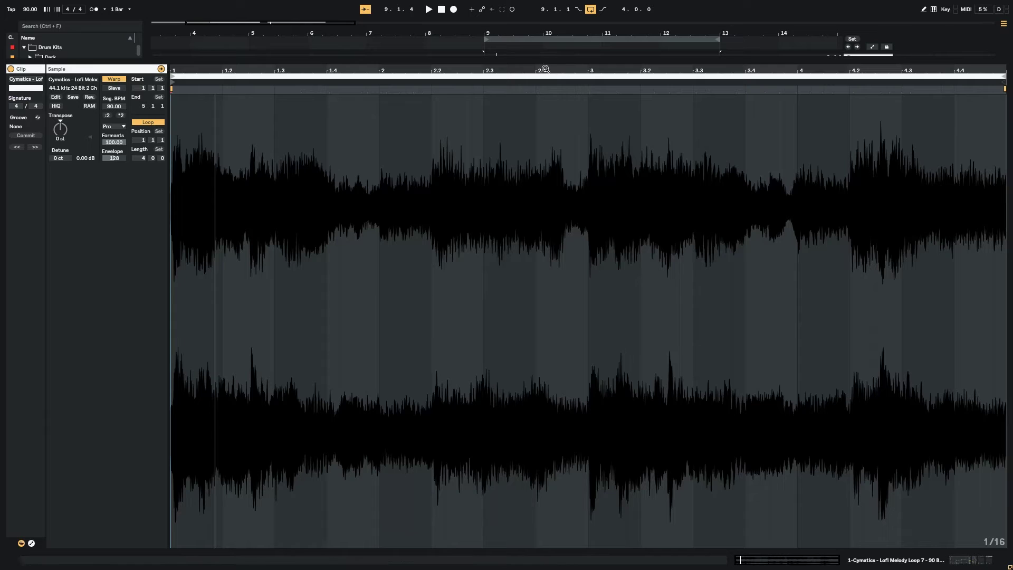
{"action": "left_click", "coordinate": [61, 129]}
{"action": "type", "text": "-3"}
{"action": "key", "text": "Return"}
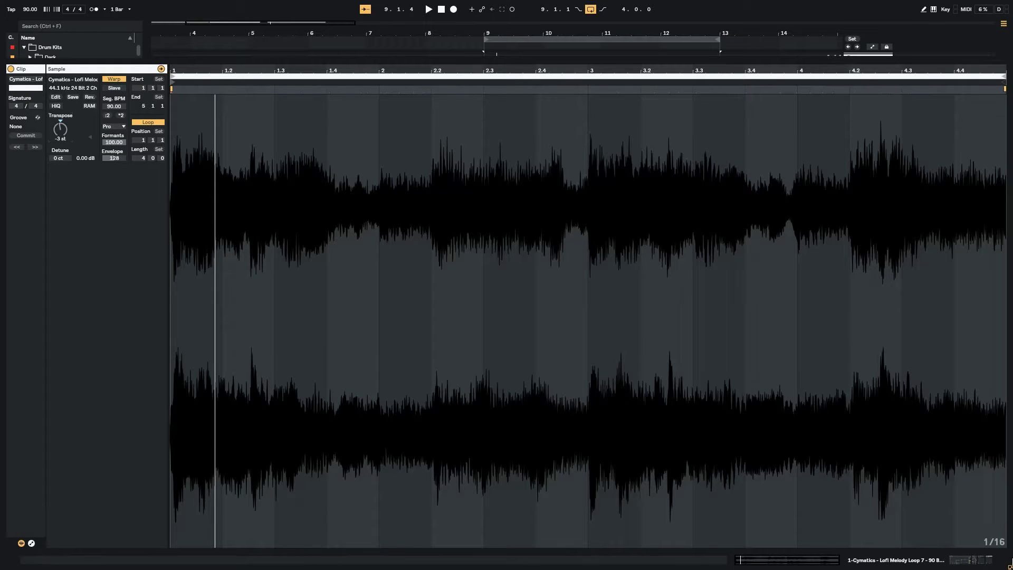
{"action": "left_click", "coordinate": [932, 562]}
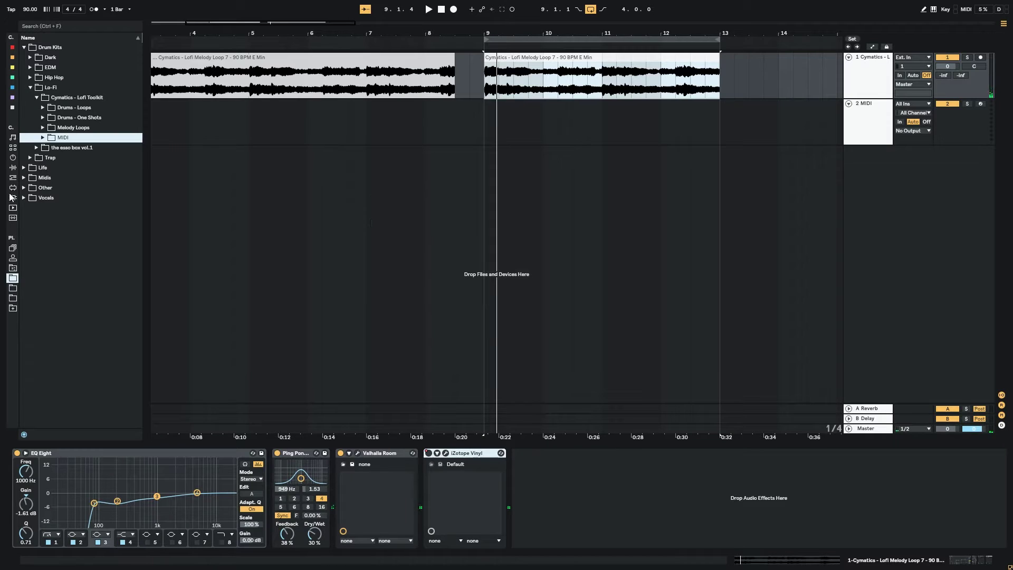
Load Serum onto the new MIDI track and place the insert marker at bar 9
{"action": "left_click", "coordinate": [12, 198]}
{"action": "left_click_drag", "start_coordinate": [53, 330], "coordinate": [523, 113]}
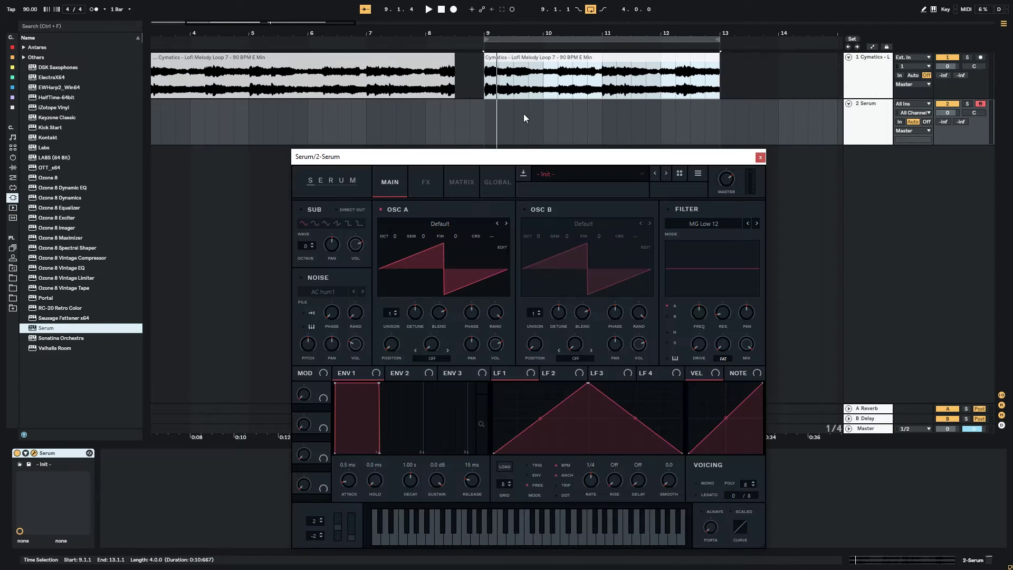
{"action": "left_click", "coordinate": [760, 157]}
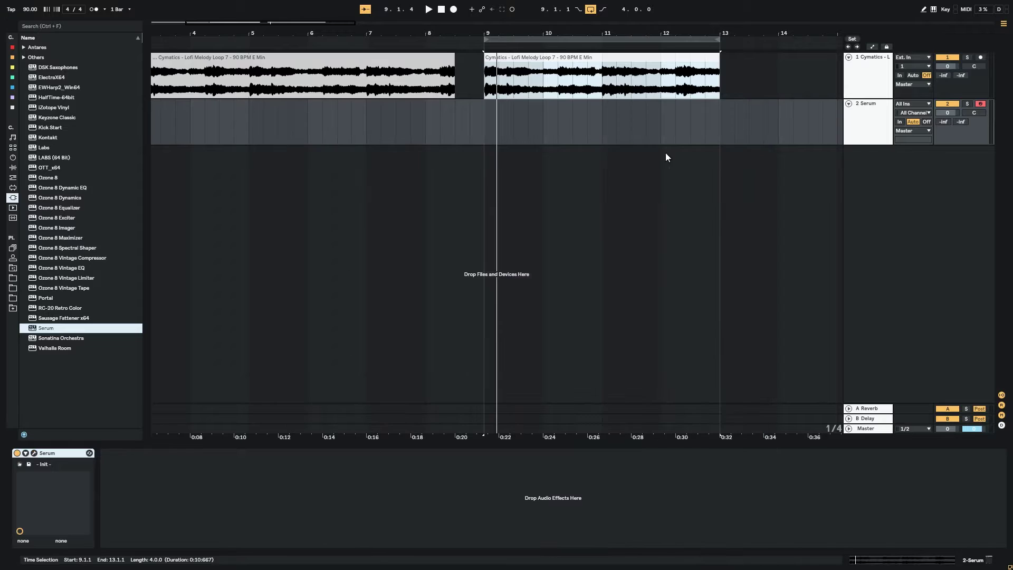
{"action": "left_click", "coordinate": [488, 134]}
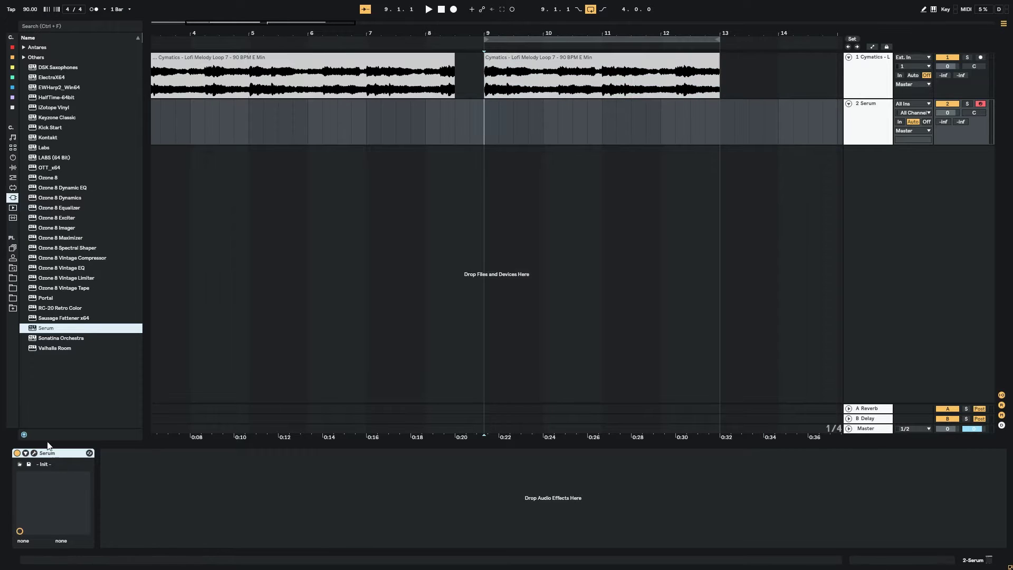
Load the Bass - Sub 1 preset from the Hauntly - Just A Moment Presets in Serum and close its window
{"action": "left_click", "coordinate": [33, 453]}
{"action": "left_click", "coordinate": [560, 174]}
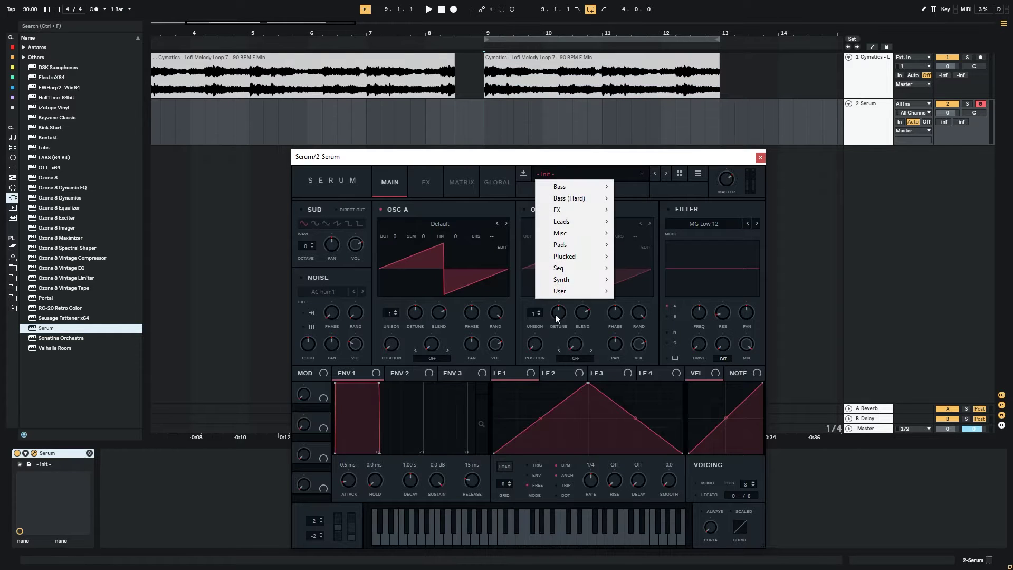
{"action": "mouse_move", "coordinate": [564, 291]}
{"action": "mouse_move", "coordinate": [649, 303]}
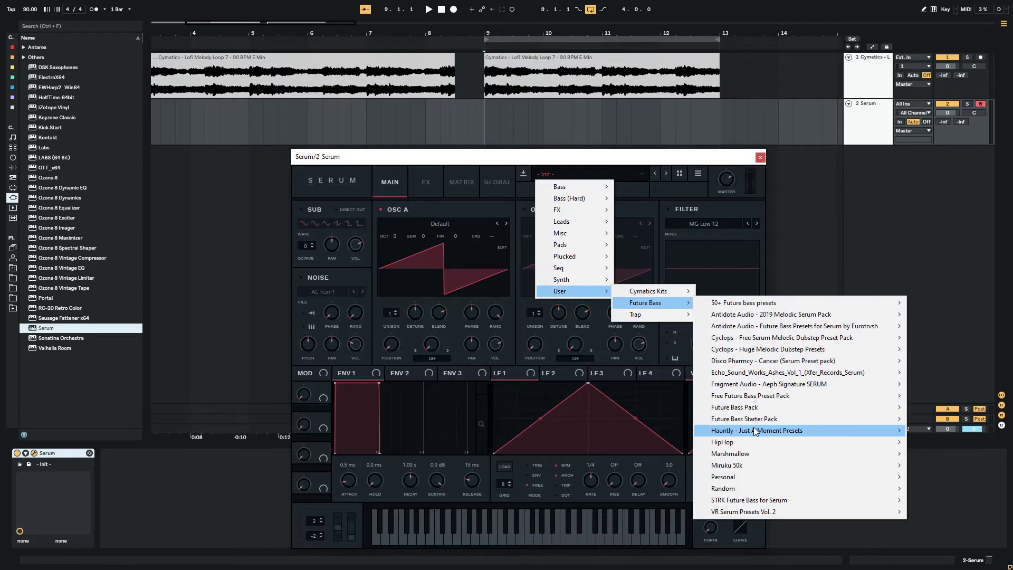
{"action": "mouse_move", "coordinate": [759, 430]}
{"action": "left_click", "coordinate": [565, 140]}
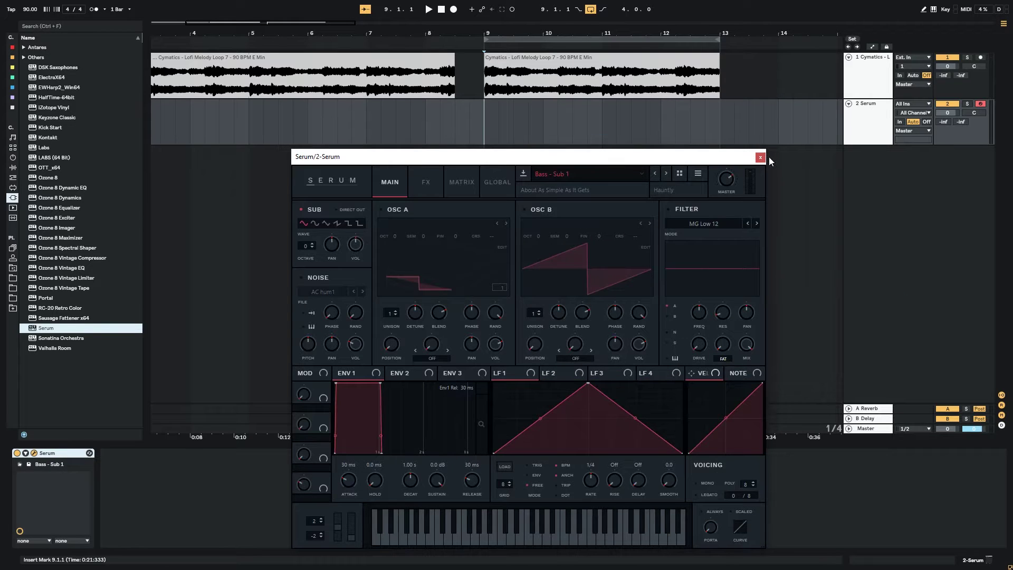
{"action": "left_click", "coordinate": [760, 157]}
Convert the melody clip at bar 9 to MIDI on the Serum track as Harmony, and open the resulting clip for editing
{"action": "left_click_drag", "start_coordinate": [567, 77], "coordinate": [565, 125]}
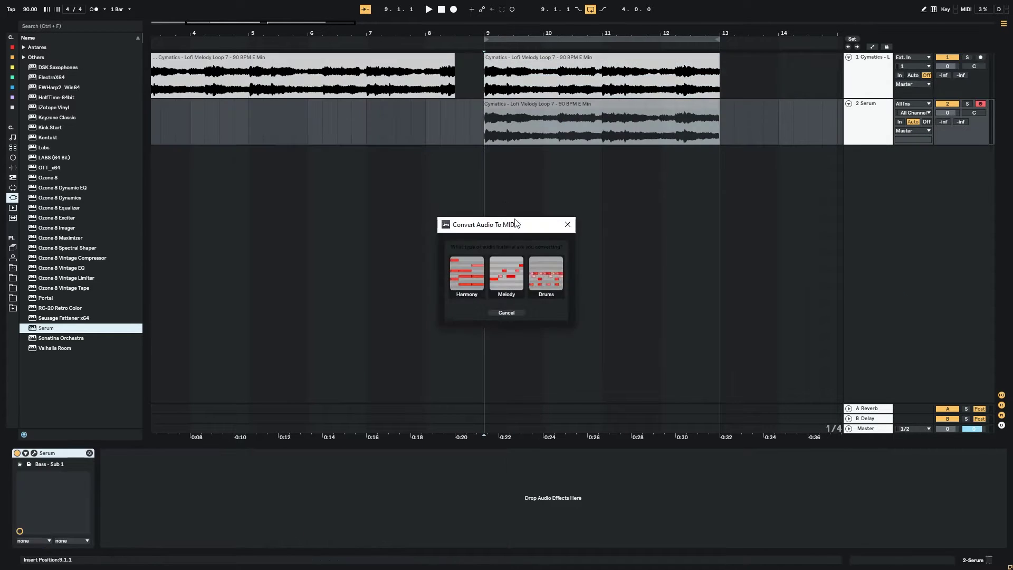
{"action": "left_click", "coordinate": [467, 265]}
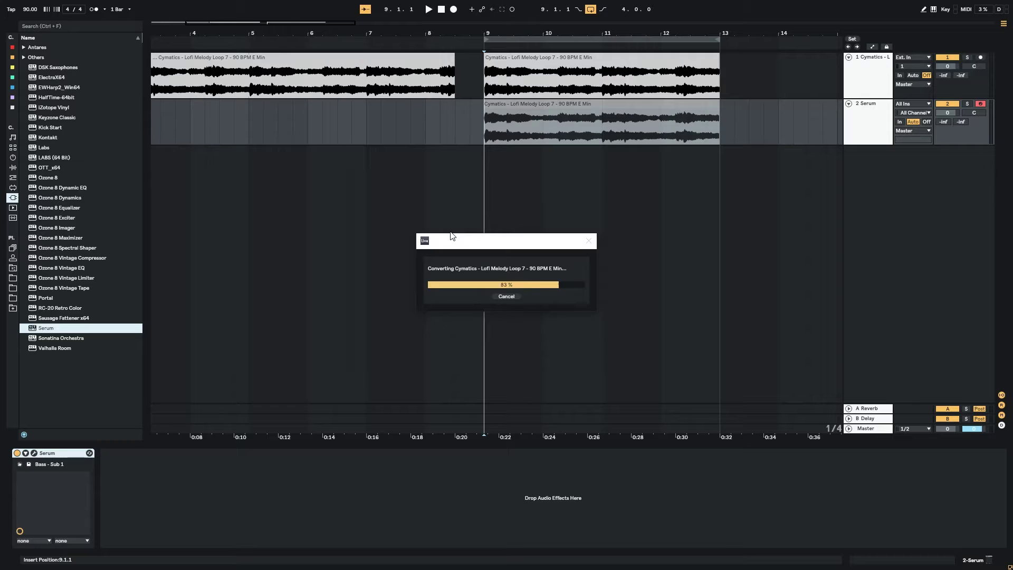
{"action": "double_click", "coordinate": [601, 116]}
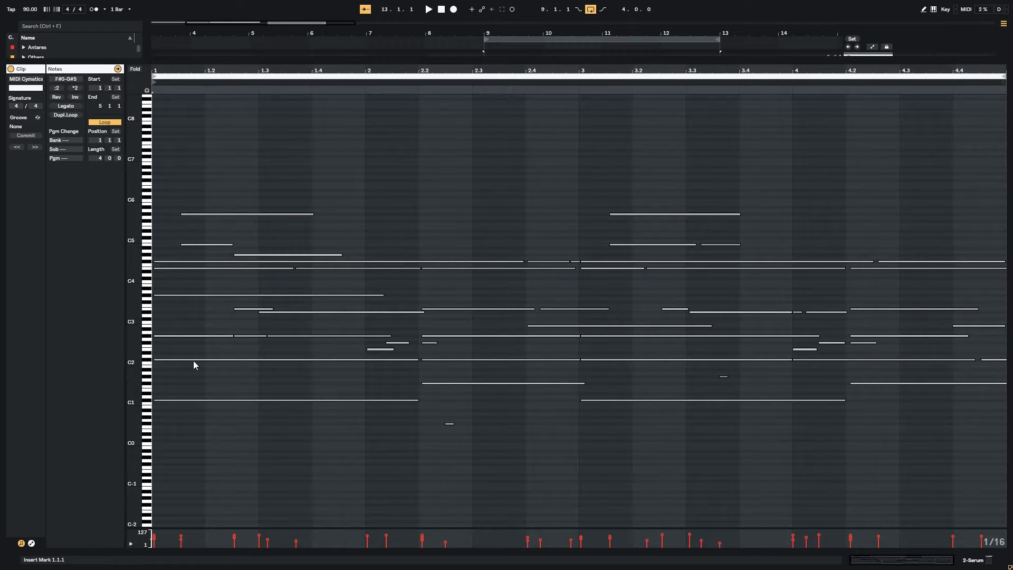
Delete the upper and stray notes from the converted clip, keeping only the long C#1 and F#1 bass notes
{"action": "left_click_drag", "start_coordinate": [180, 165], "coordinate": [1008, 370]}
{"action": "key", "text": "Delete"}
{"action": "left_click_drag", "start_coordinate": [771, 357], "coordinate": [718, 380]}
{"action": "key", "text": "Delete"}
{"action": "left_click_drag", "start_coordinate": [491, 403], "coordinate": [442, 446]}
{"action": "key", "text": "Delete"}
{"action": "left_click_drag", "start_coordinate": [969, 294], "coordinate": [957, 307]}
Quantize all remaining bass notes so their starts snap to the grid
{"action": "key", "text": "ctrl+a"}
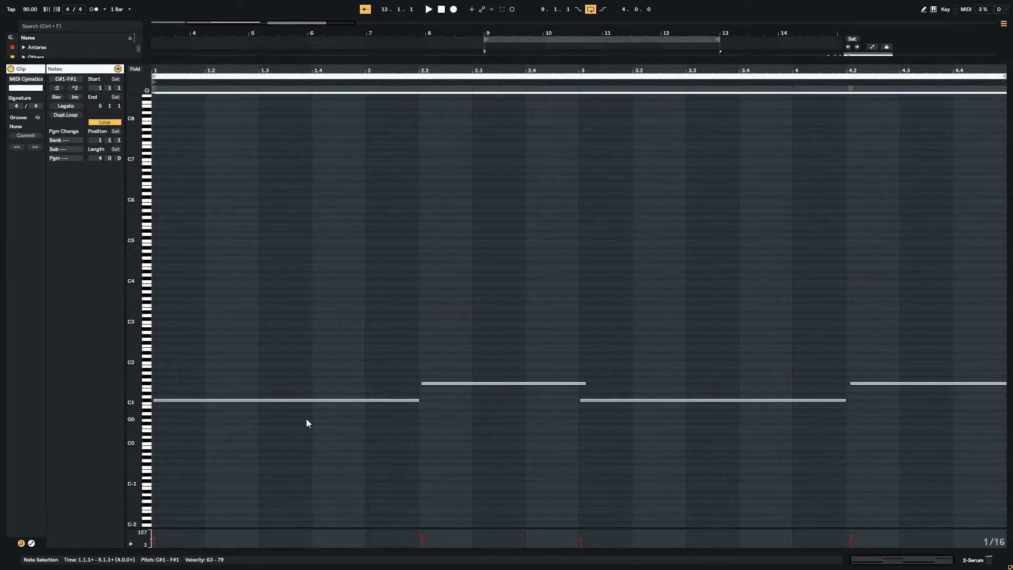
{"action": "right_click", "coordinate": [295, 400]}
{"action": "left_click", "coordinate": [308, 419]}
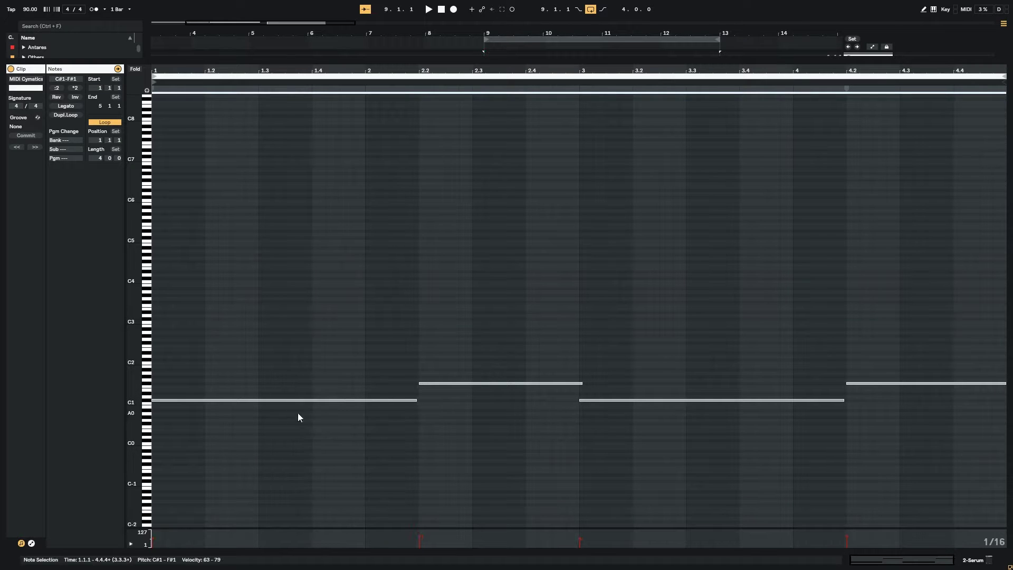
Adjust the note lengths so each C#1 runs up to the following F#1 and each F#1 ends at the bar line
{"action": "left_click_drag", "start_coordinate": [132, 377], "coordinate": [151, 382]}
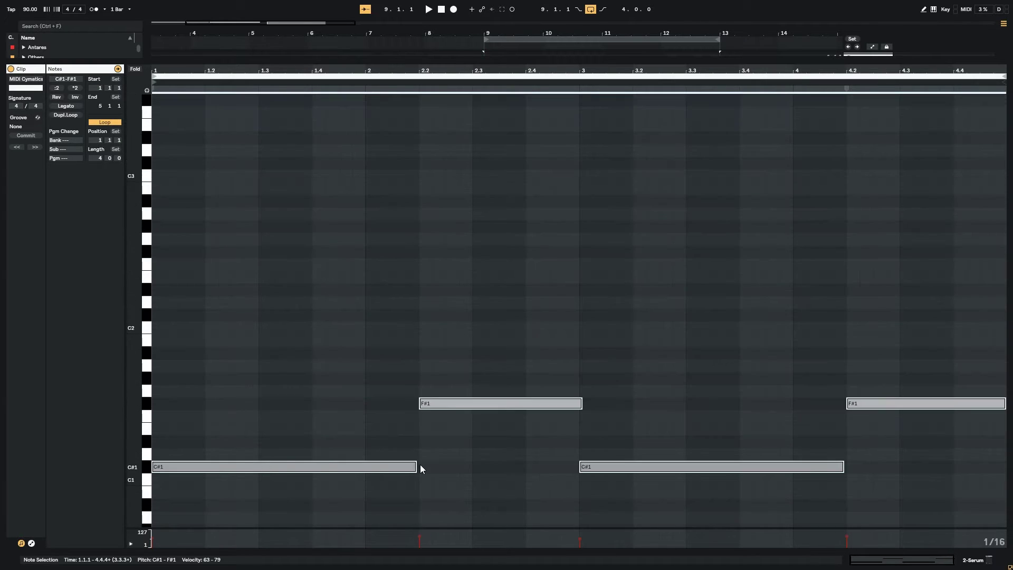
{"action": "left_click_drag", "start_coordinate": [416, 465], "coordinate": [89, 491]}
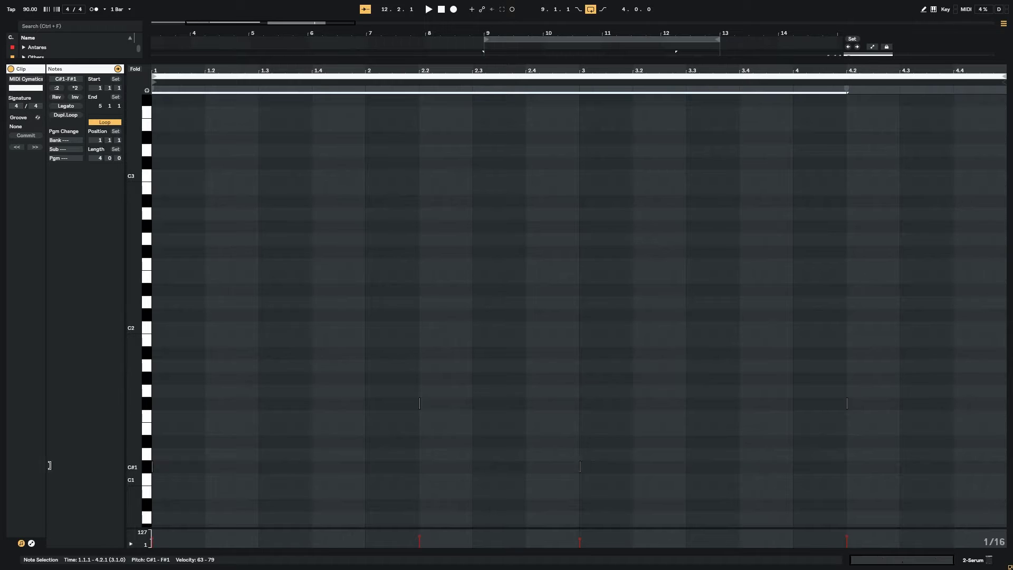
{"action": "left_click_drag", "start_coordinate": [154, 466], "coordinate": [418, 466]}
{"action": "mouse_move", "coordinate": [797, 270]}
{"action": "left_mouse_down"}
{"action": "mouse_move", "coordinate": [640, 435]}
{"action": "mouse_move", "coordinate": [559, 422]}
{"action": "left_mouse_up"}
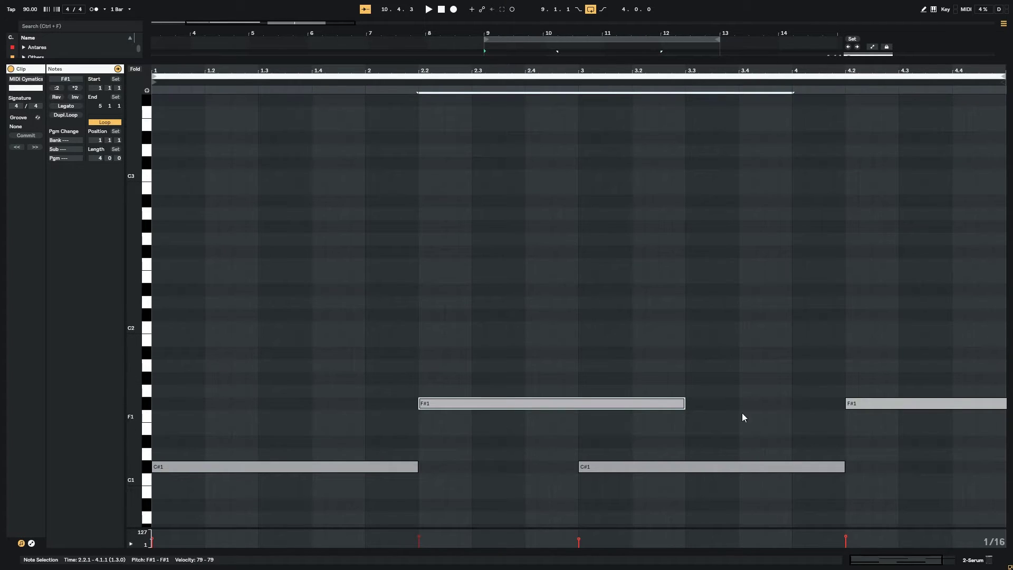
{"action": "left_click_drag", "start_coordinate": [684, 404], "coordinate": [578, 406]}
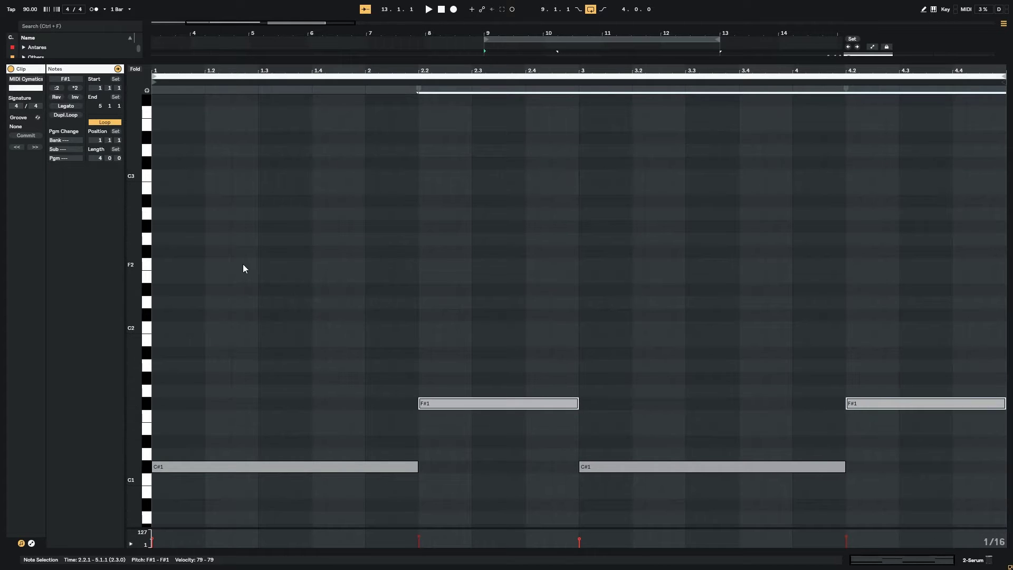
Play the bass line from the clip start and set the velocity of all its notes to 100
{"action": "left_click", "coordinate": [153, 374]}
{"action": "key", "text": "space"}
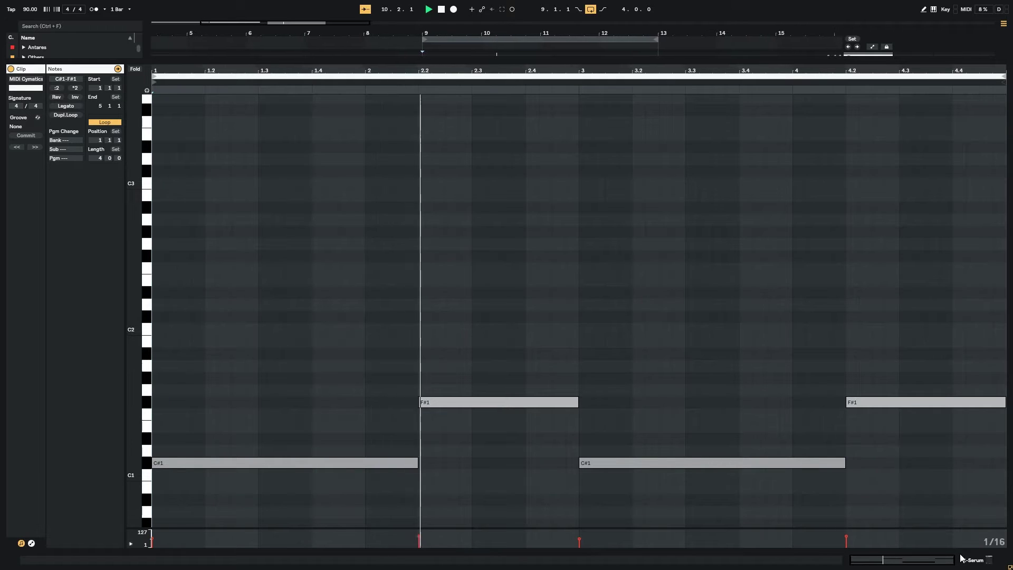
{"action": "key", "text": "ctrl+a"}
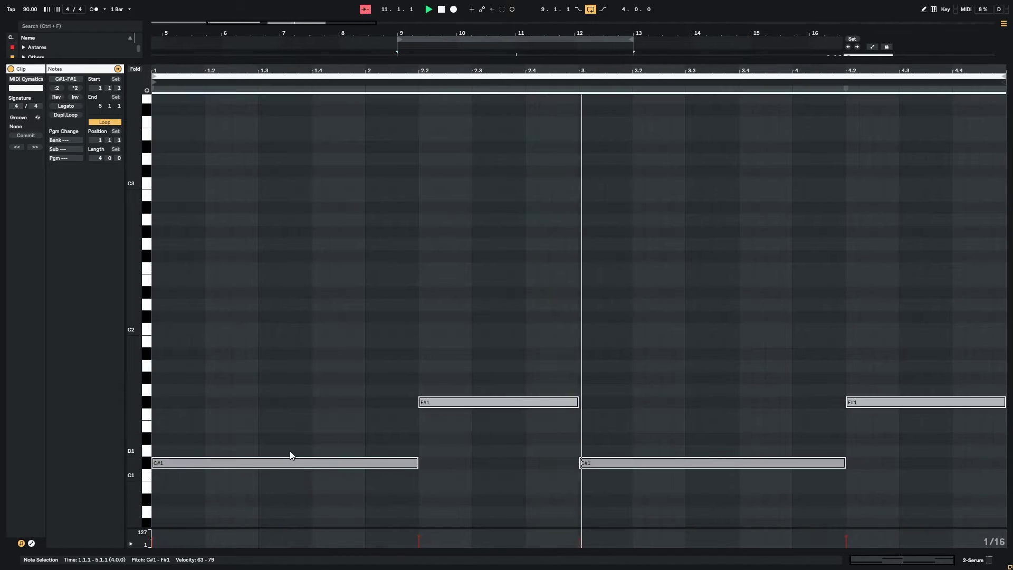
{"action": "mouse_move", "coordinate": [285, 459]}
{"action": "left_mouse_down"}
{"action": "mouse_move", "coordinate": [284, 424]}
{"action": "mouse_move", "coordinate": [284, 443]}
{"action": "left_mouse_up"}
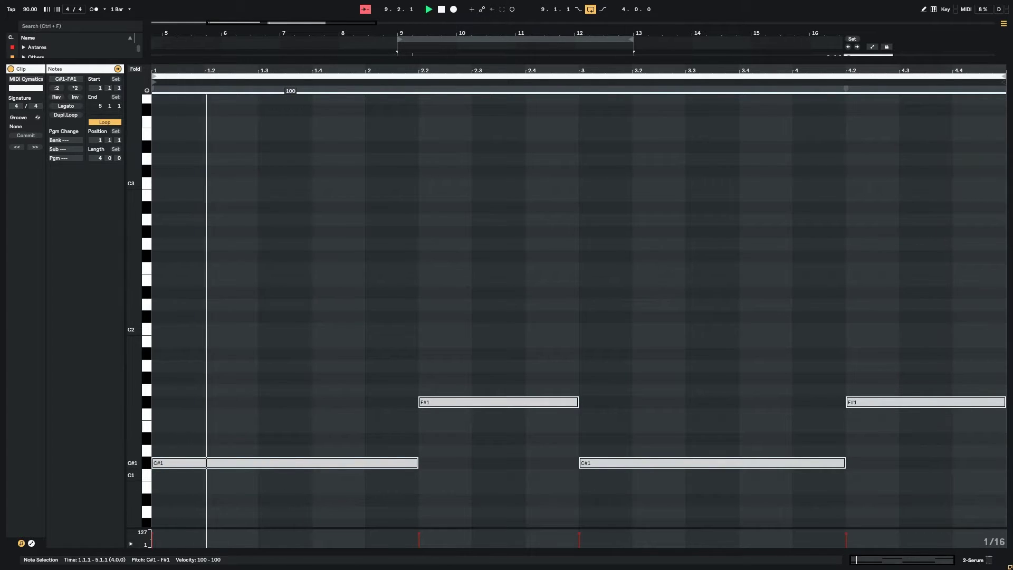
Return to the Serum device chain and listen to the bass together with the melody
{"action": "left_click", "coordinate": [966, 560]}
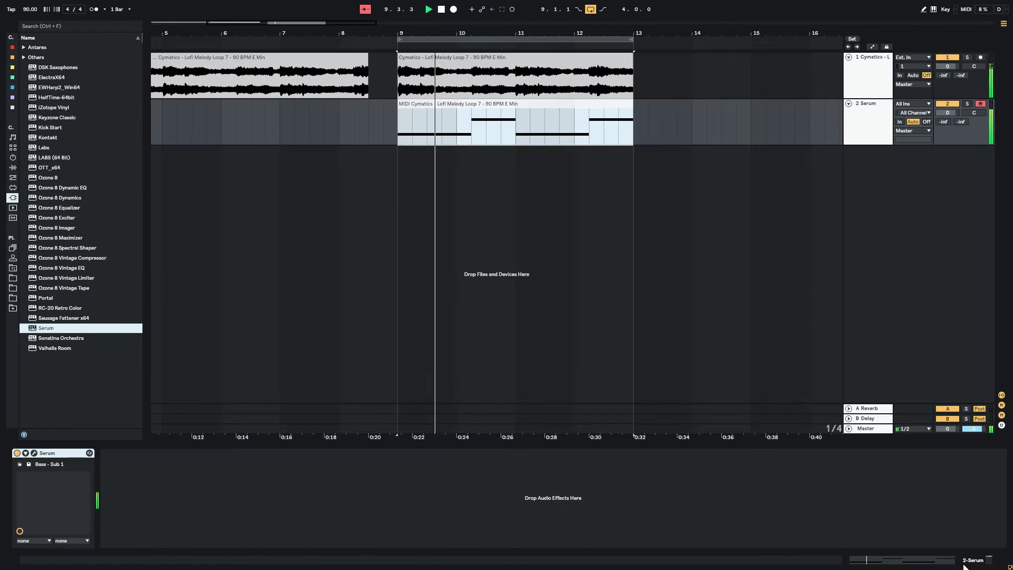
{"action": "left_click", "coordinate": [396, 126]}
{"action": "key", "text": "space"}
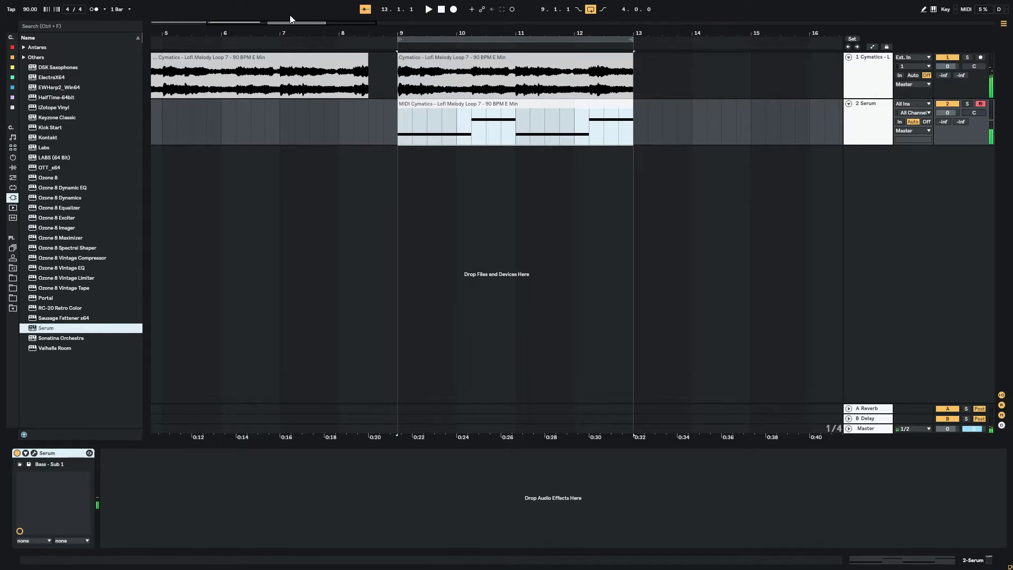
Copy the bass MIDI clip to bar 5, cut out its section from 8.3.1 to 9.1.1, and play the transition
{"action": "scroll", "coordinate": [473, 137], "scroll_direction": "down", "scroll_amount": 3}
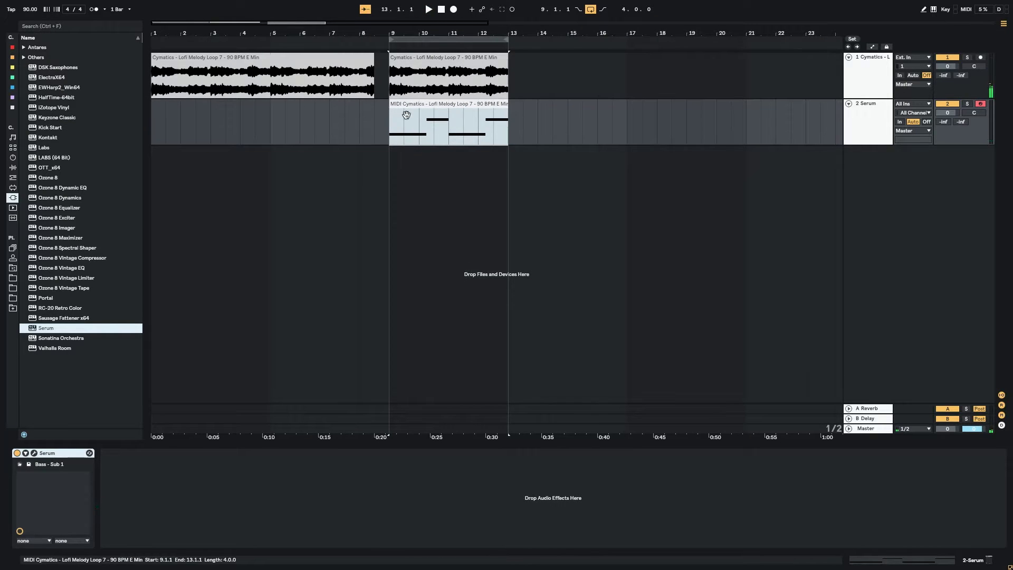
{"action": "left_click", "coordinate": [278, 135]}
{"action": "key", "text": "ctrl+v"}
{"action": "left_click", "coordinate": [379, 129]}
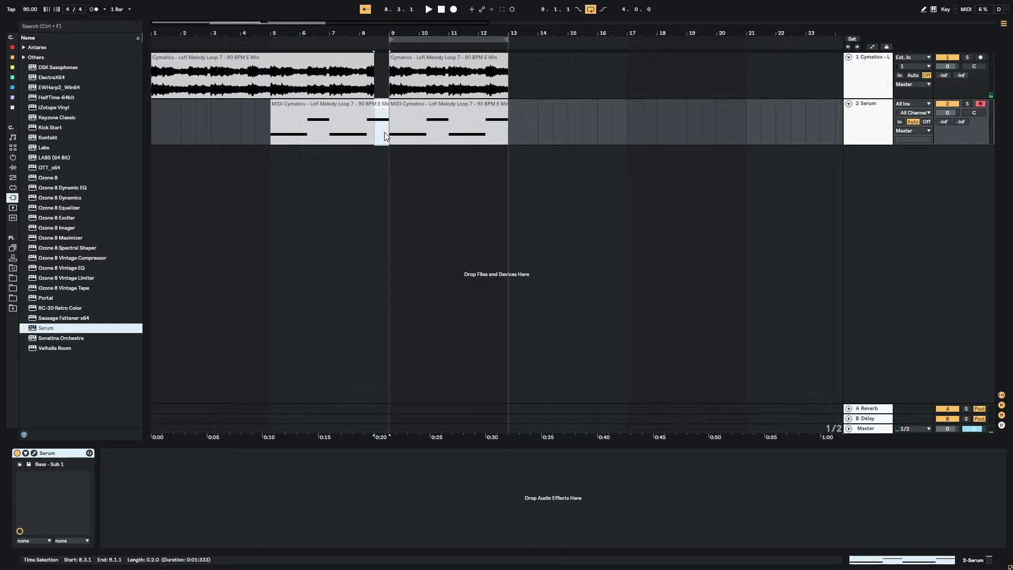
{"action": "left_click", "coordinate": [368, 130]}
{"action": "key", "text": "space"}
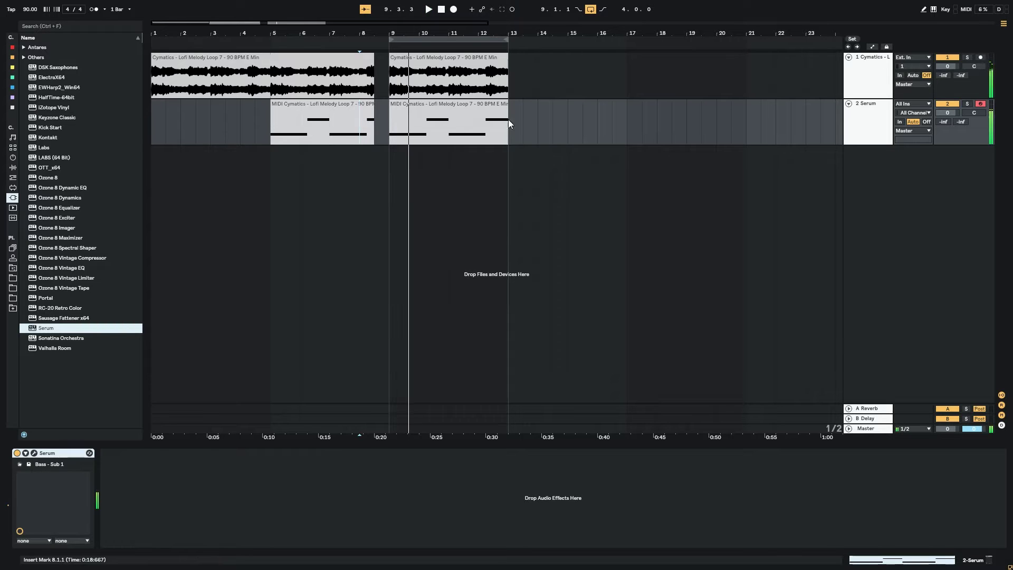
Duplicate the Serum track and delete the duplicate's MIDI clip at bar 5
{"action": "key", "text": "ctrl+d"}
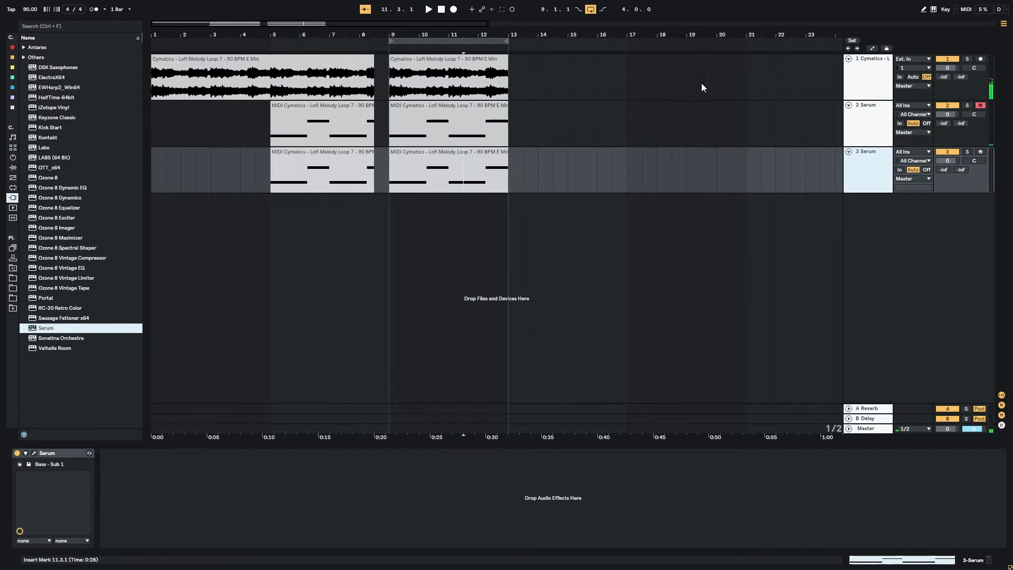
{"action": "left_click", "coordinate": [359, 160]}
{"action": "key", "text": "Delete"}
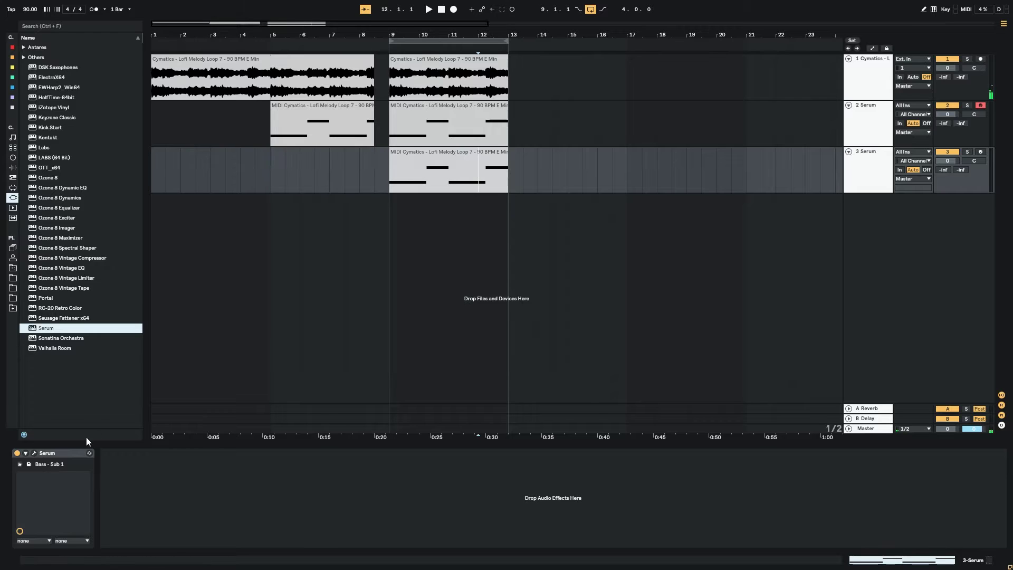
Try the Bass - Low Bass 1 preset in the duplicated track's Serum and audition it soloed
{"action": "left_click", "coordinate": [33, 451]}
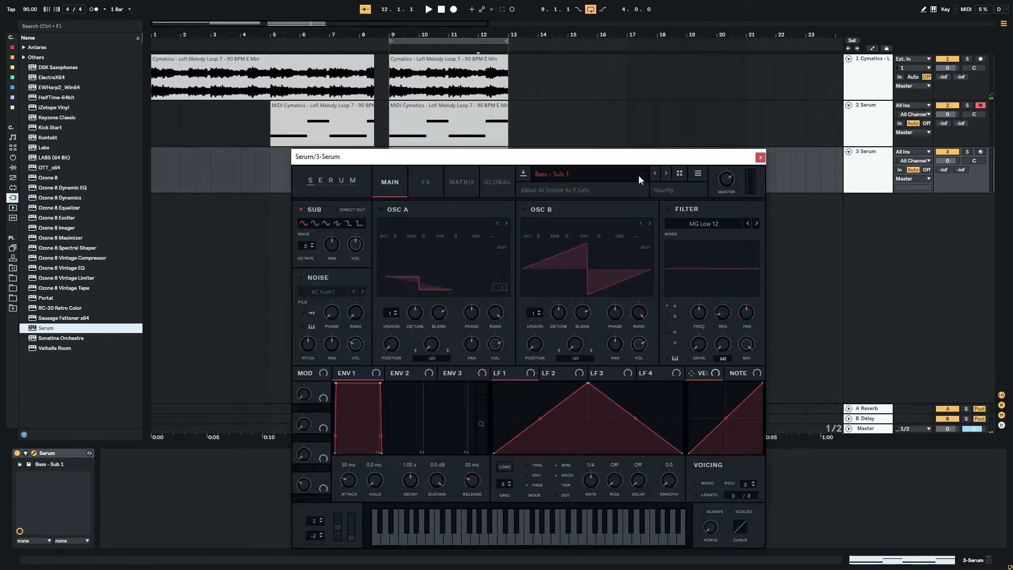
{"action": "left_click", "coordinate": [654, 173]}
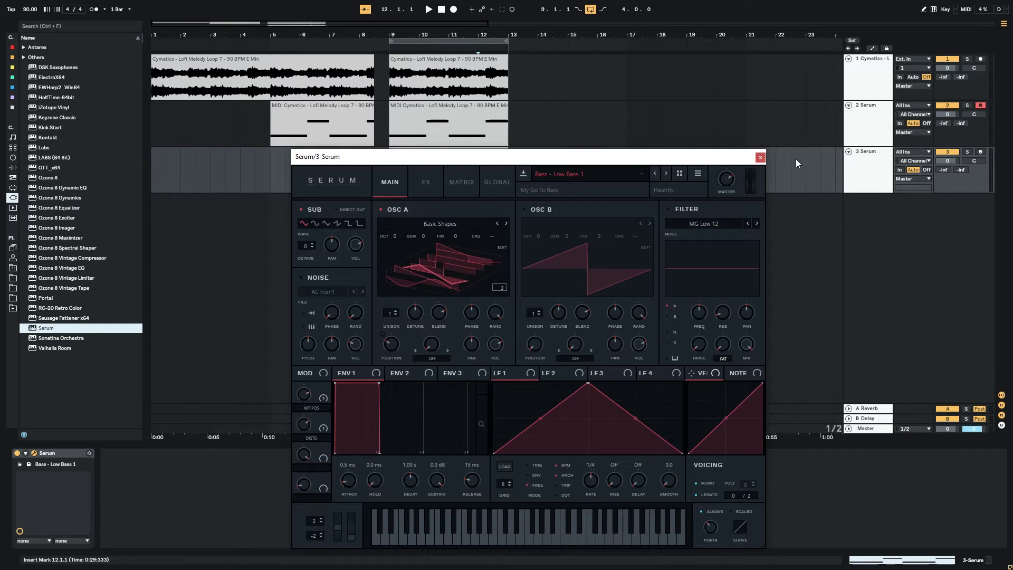
{"action": "left_click", "coordinate": [760, 158]}
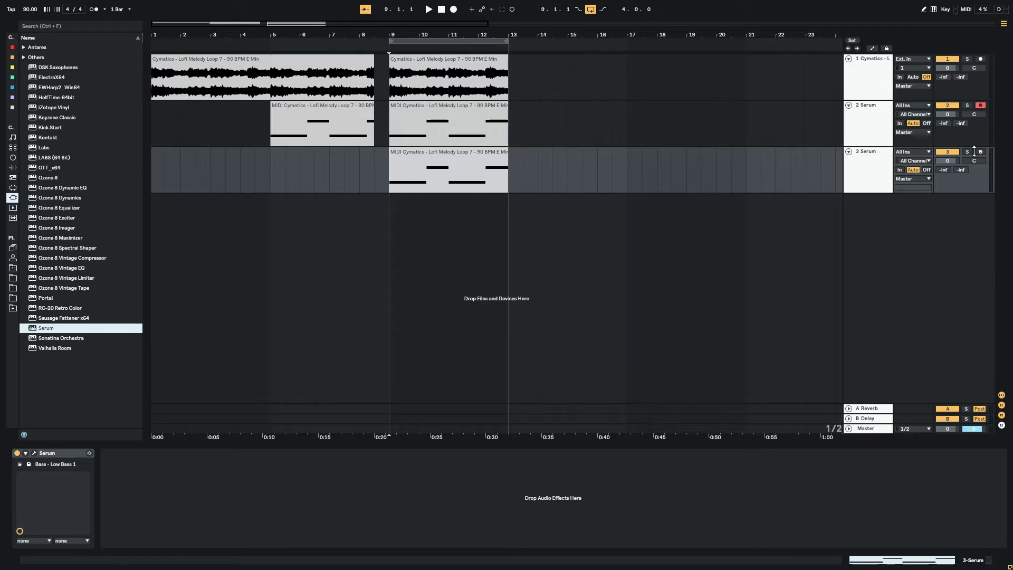
{"action": "left_click", "coordinate": [35, 453]}
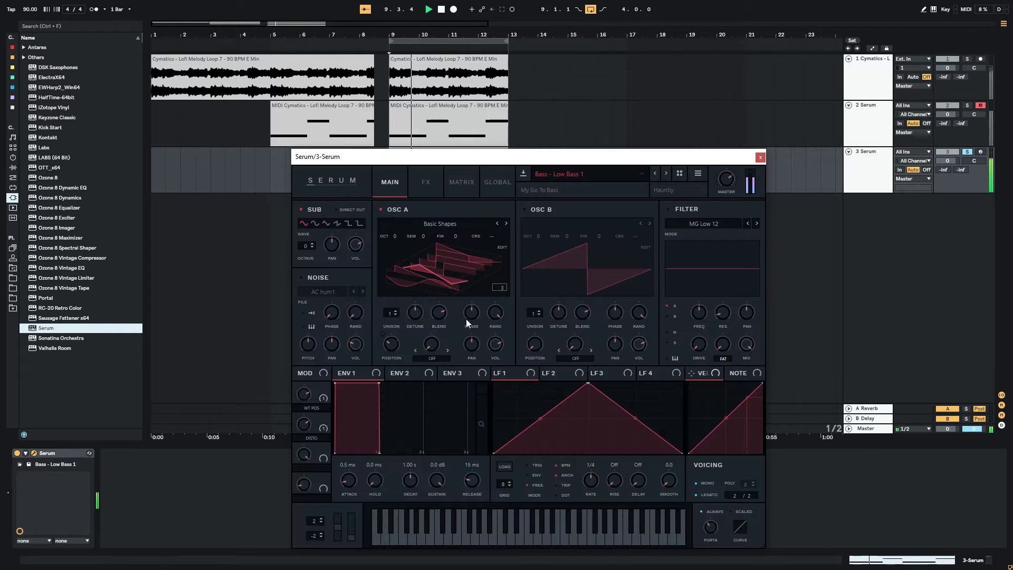
{"action": "left_click", "coordinate": [658, 174]}
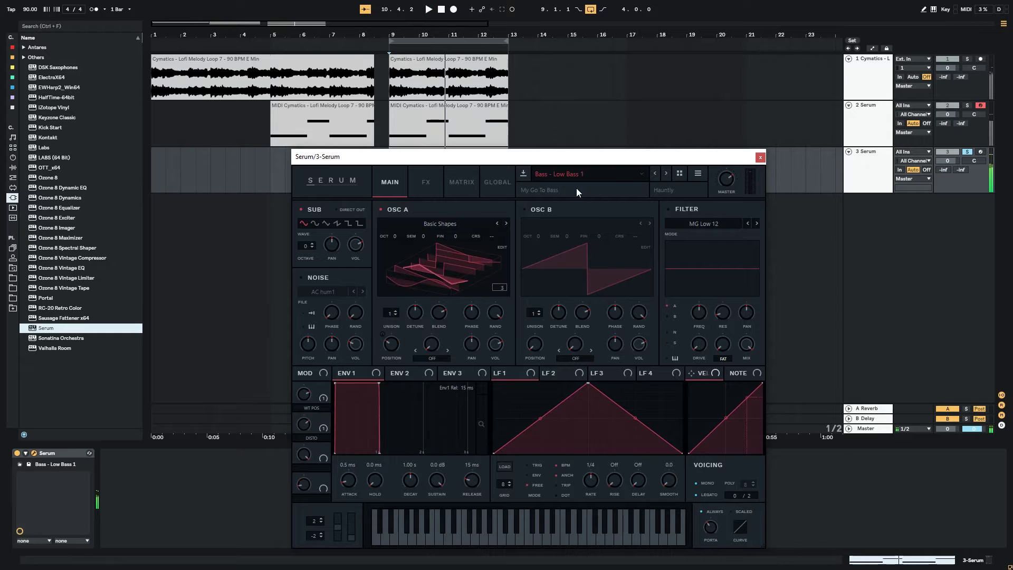
Load the BS 808 Grit preset from the Echo_Sound_Works_Ashes_Vol_1 Future Bass user presets in the duplicated track's Serum
{"action": "left_click", "coordinate": [576, 176]}
{"action": "mouse_move", "coordinate": [575, 291]}
{"action": "mouse_move", "coordinate": [644, 303]}
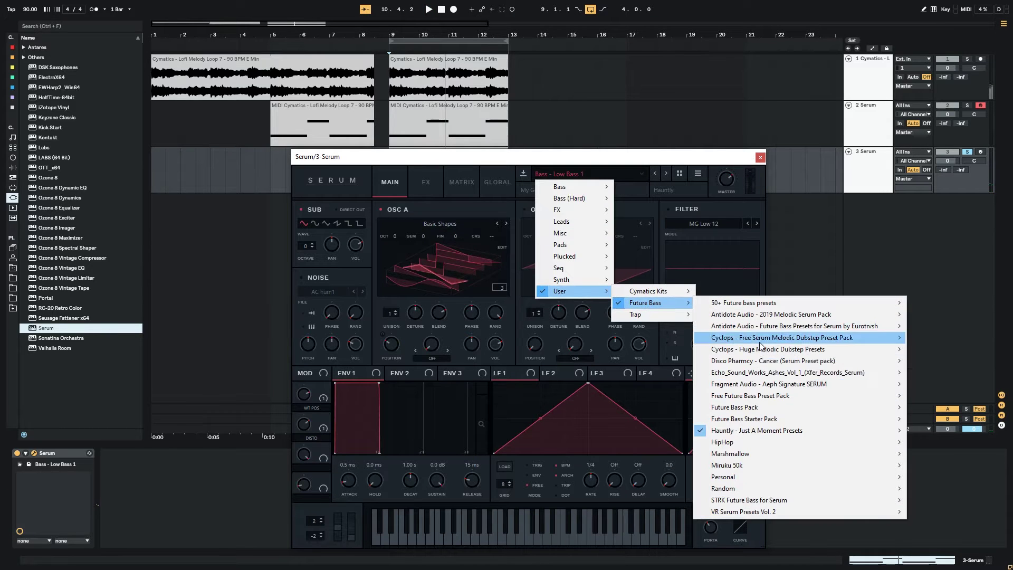
{"action": "mouse_move", "coordinate": [757, 363]}
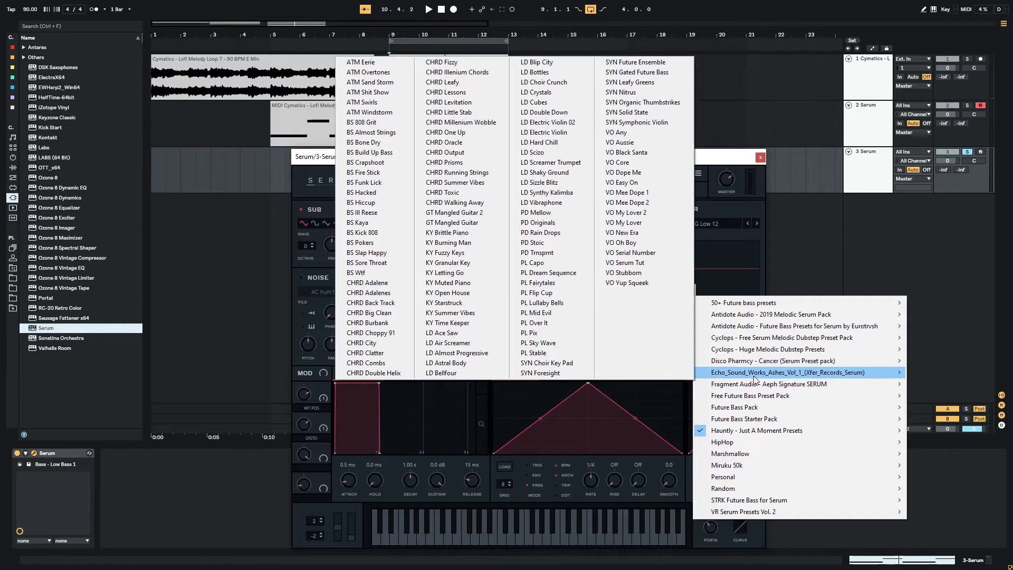
{"action": "left_click", "coordinate": [363, 122]}
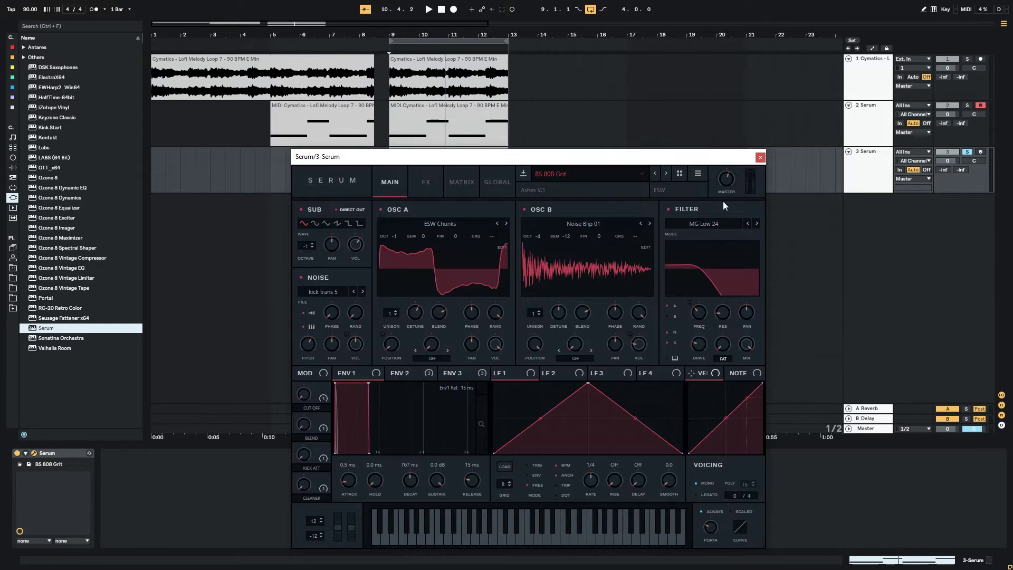
Audition the following BS presets during playback and settle on BS Hiccup for the second bass layer
{"action": "left_click", "coordinate": [664, 173]}
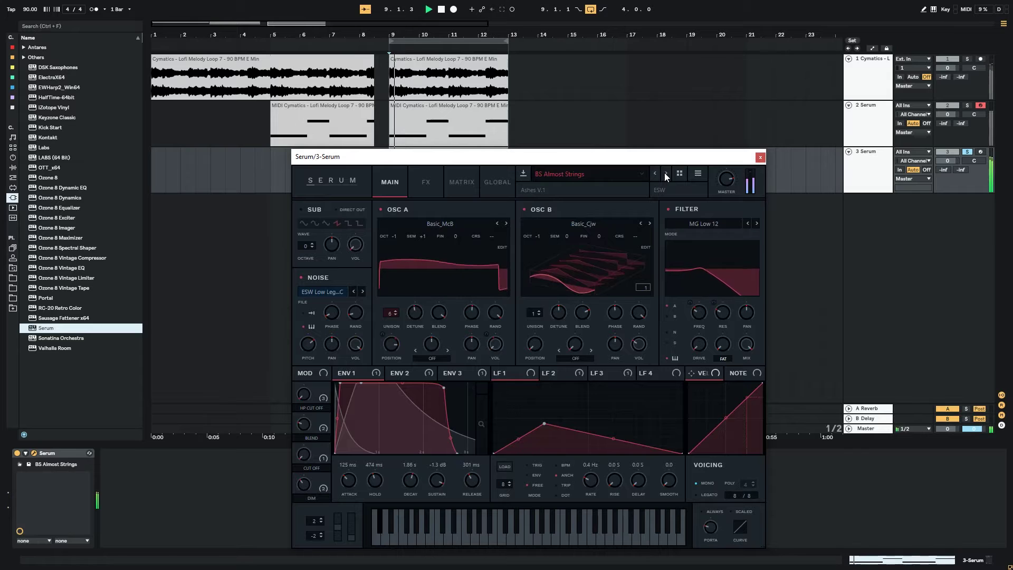
{"action": "left_click", "coordinate": [665, 173]}
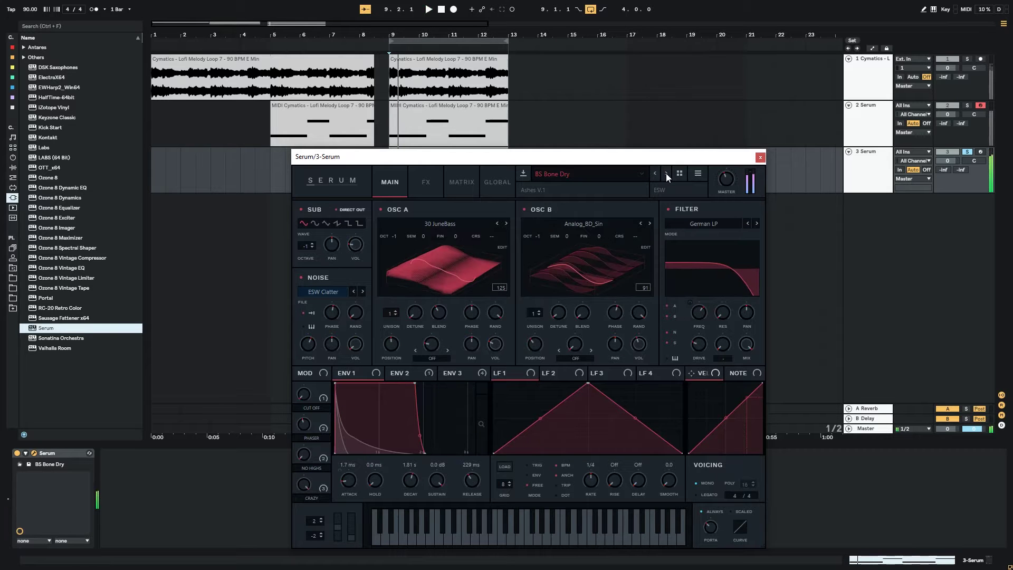
{"action": "left_click", "coordinate": [665, 173]}
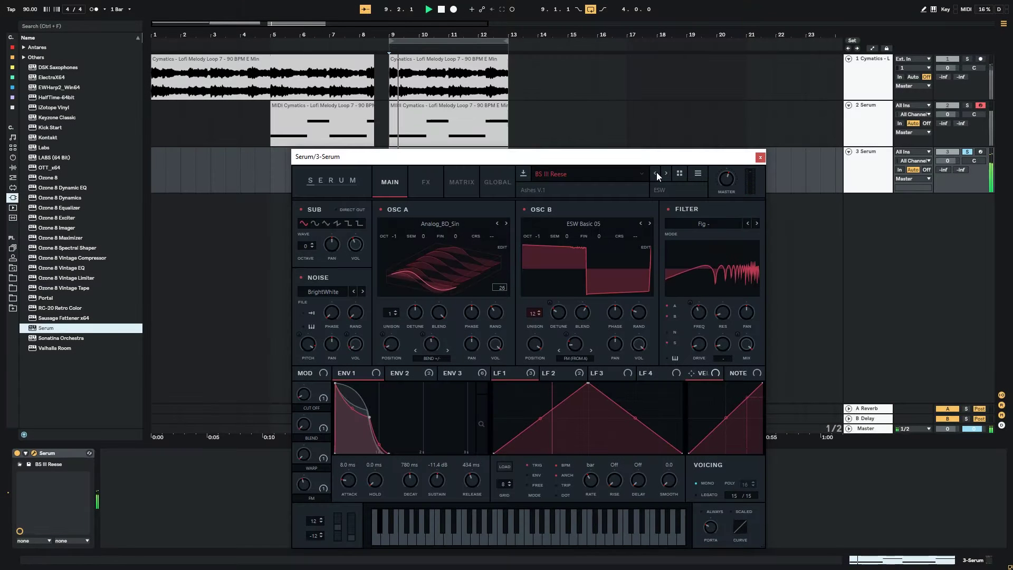
{"action": "left_click", "coordinate": [656, 172]}
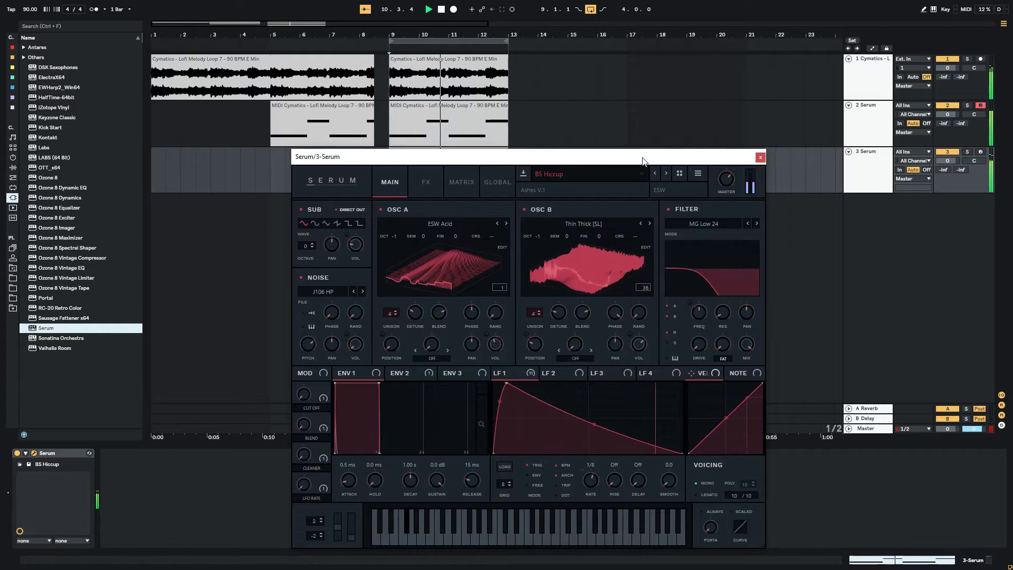
Set the octave of both OSC A and OSC B to -2 in Serum and close its window
{"action": "left_click_drag", "start_coordinate": [644, 159], "coordinate": [866, 62]}
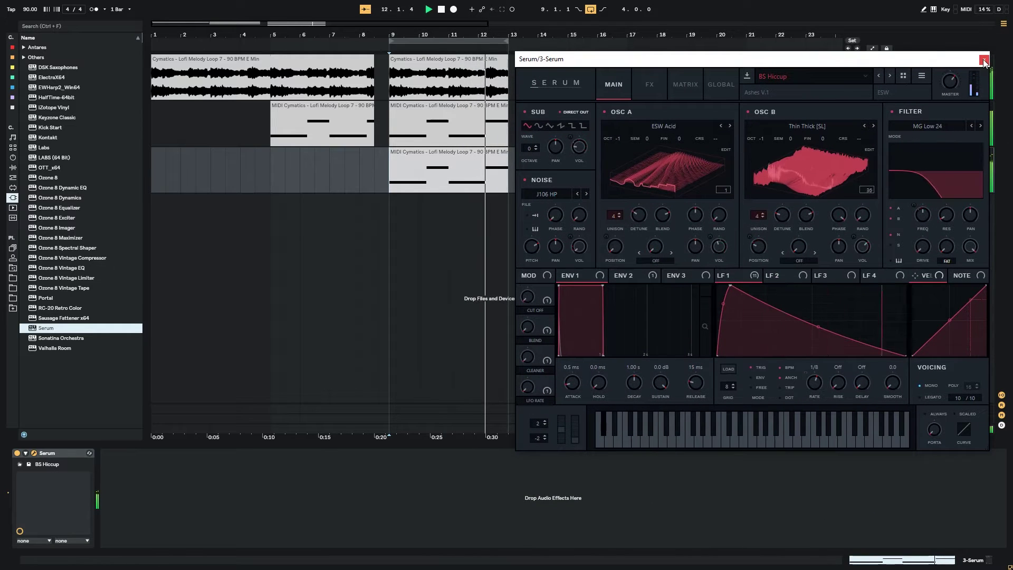
{"action": "left_click", "coordinate": [761, 140]}
{"action": "left_click_drag", "start_coordinate": [761, 140], "coordinate": [760, 156]}
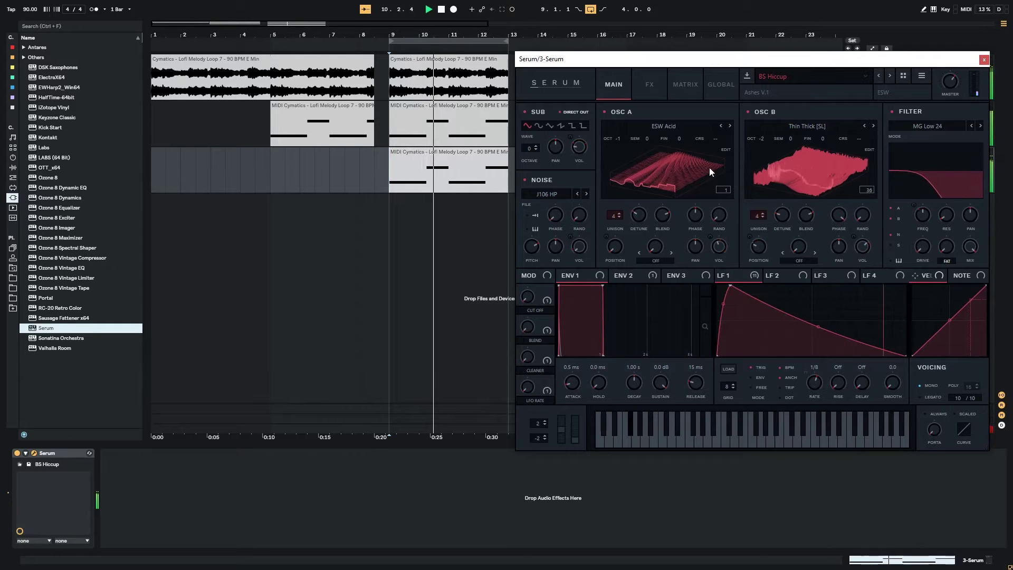
{"action": "left_click_drag", "start_coordinate": [616, 139], "coordinate": [616, 154]}
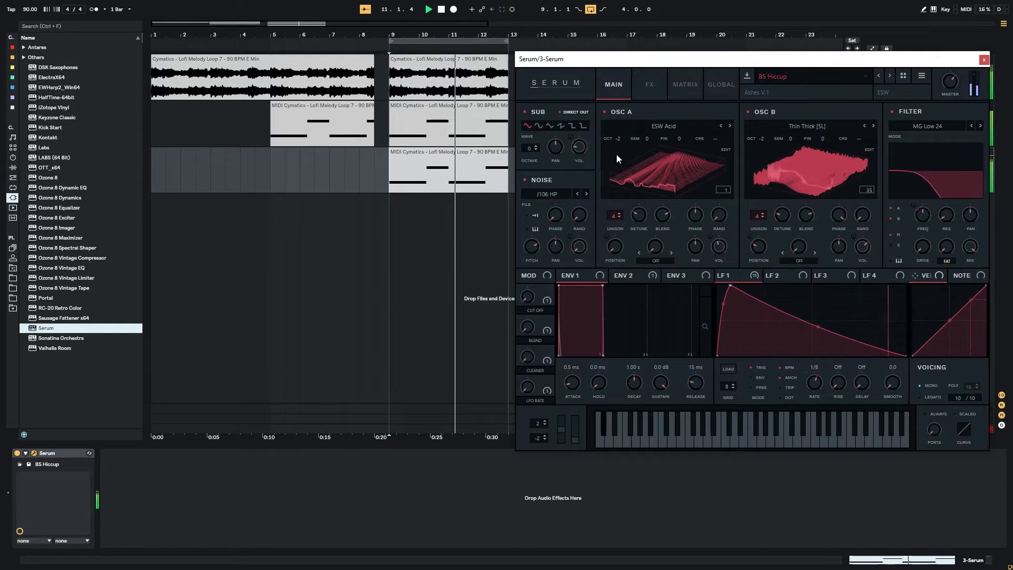
{"action": "left_click", "coordinate": [984, 59]}
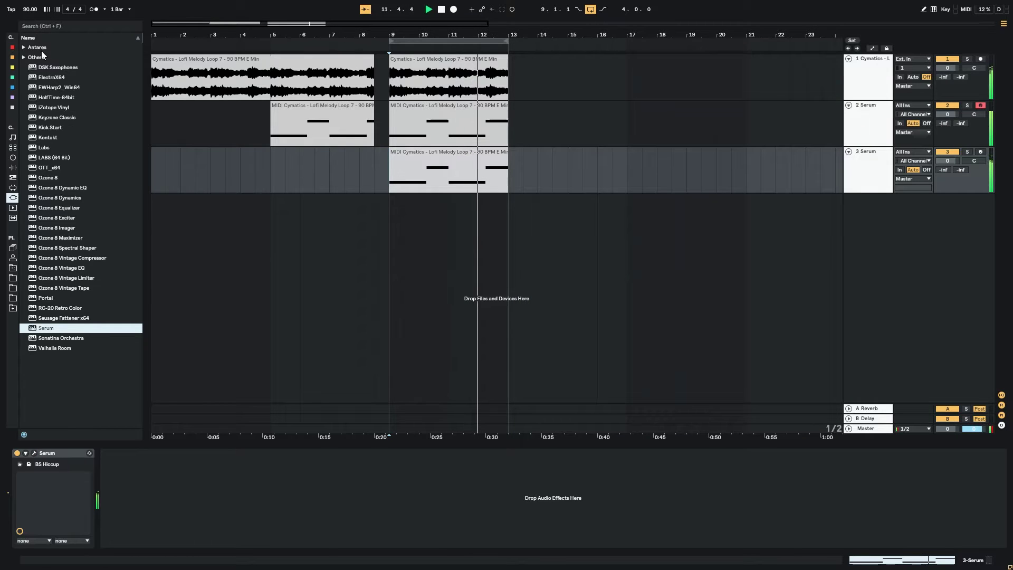
Add EQ Eight to the second Serum bass track and set band 2 to a high cut at about 527 Hz
{"action": "left_click", "coordinate": [13, 48]}
{"action": "left_click_drag", "start_coordinate": [56, 68], "coordinate": [63, 77]}
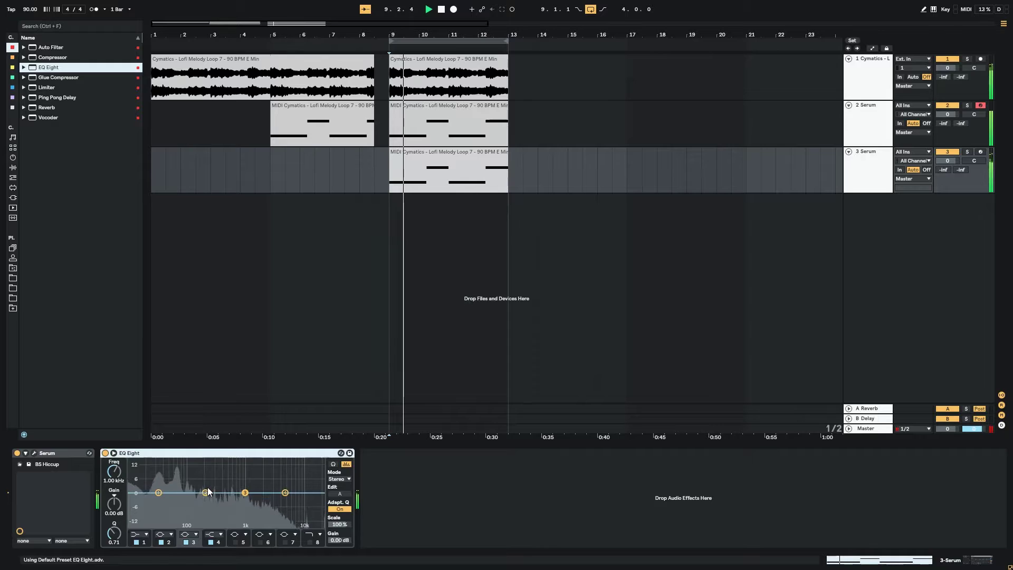
{"action": "left_click", "coordinate": [168, 533]}
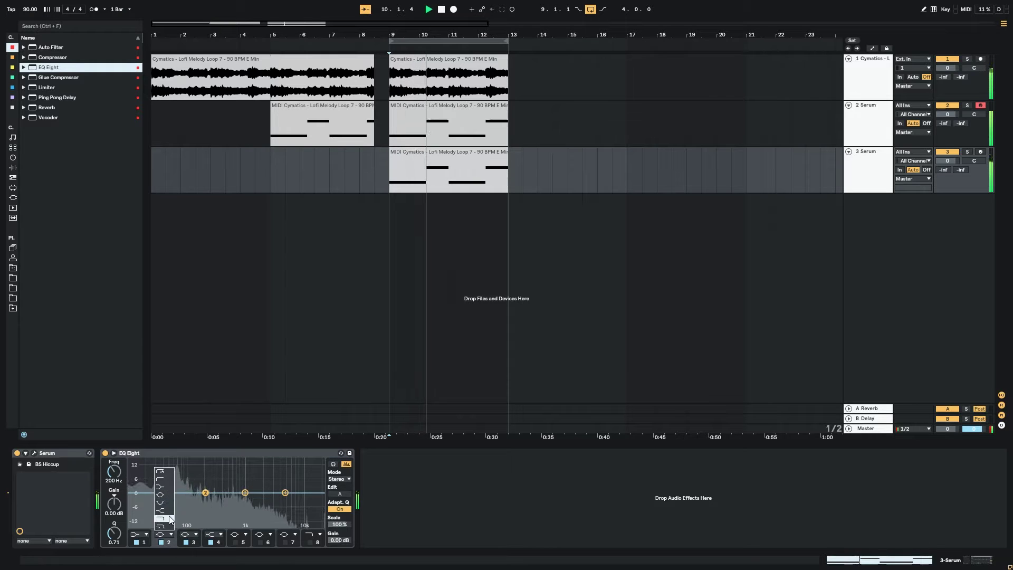
{"action": "left_click", "coordinate": [170, 519]}
{"action": "left_click_drag", "start_coordinate": [205, 494], "coordinate": [219, 508]}
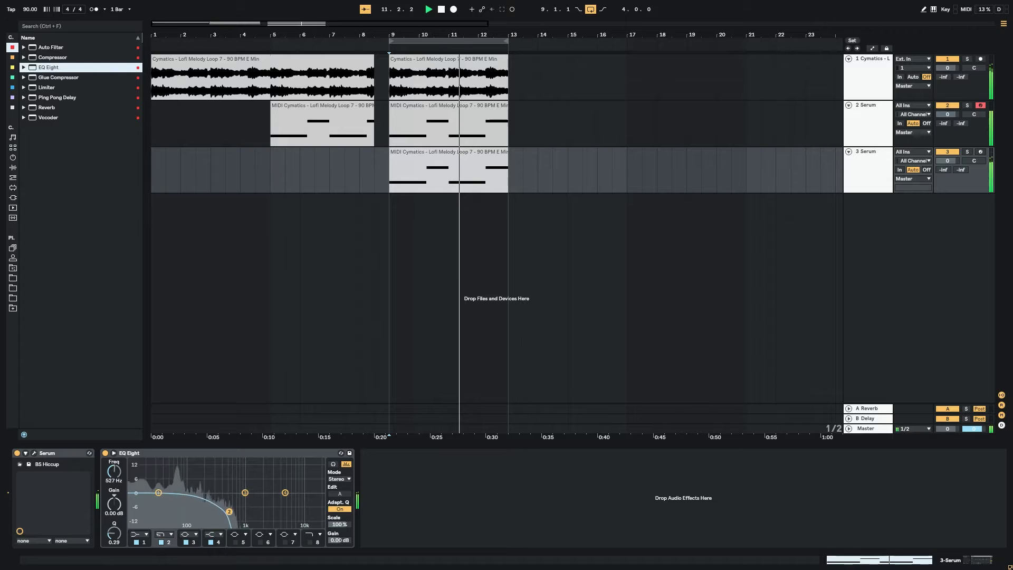
Soften EQ band 2's high cut to about 474 Hz, then solo the second bass and lower band 1's low shelf by about 3 dB
{"action": "left_click", "coordinate": [163, 534]}
{"action": "left_click", "coordinate": [167, 518]}
{"action": "left_click_drag", "start_coordinate": [219, 508], "coordinate": [226, 500]}
{"action": "left_click", "coordinate": [967, 152]}
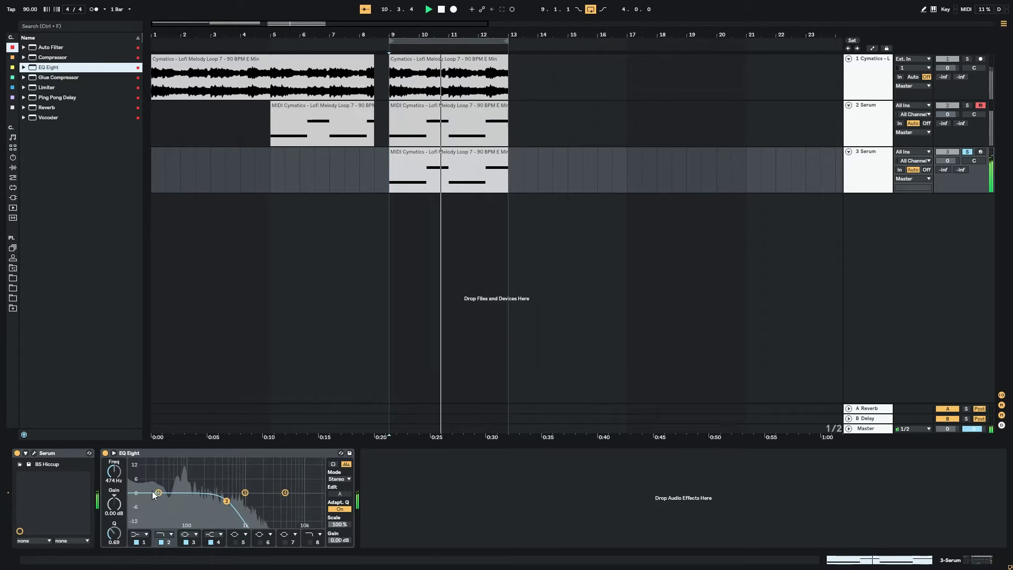
{"action": "left_click_drag", "start_coordinate": [153, 492], "coordinate": [171, 500]}
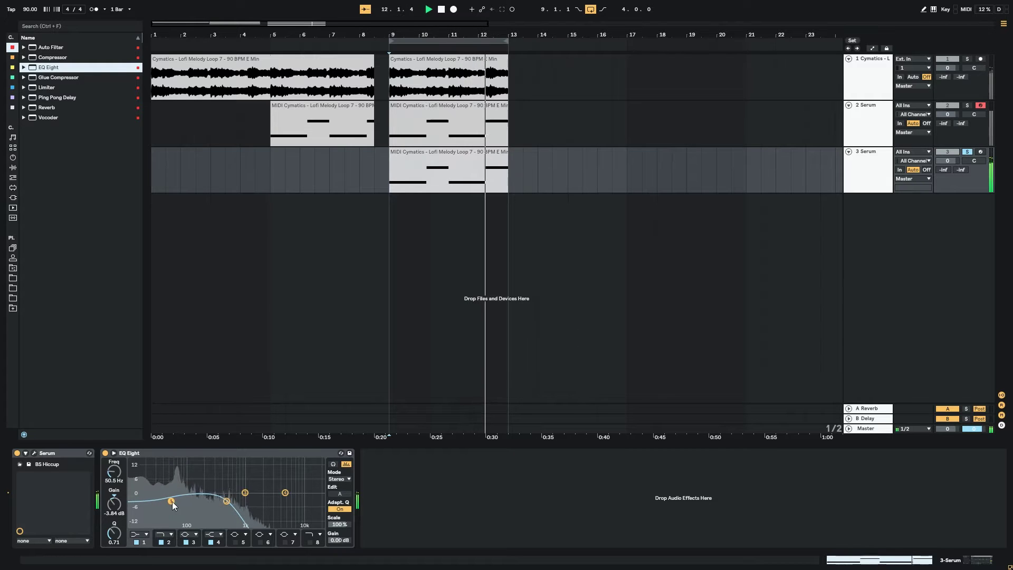
Group the two Serum bass tracks
{"action": "left_click", "coordinate": [870, 162]}
{"action": "left_click", "coordinate": [865, 114], "text": "shift"}
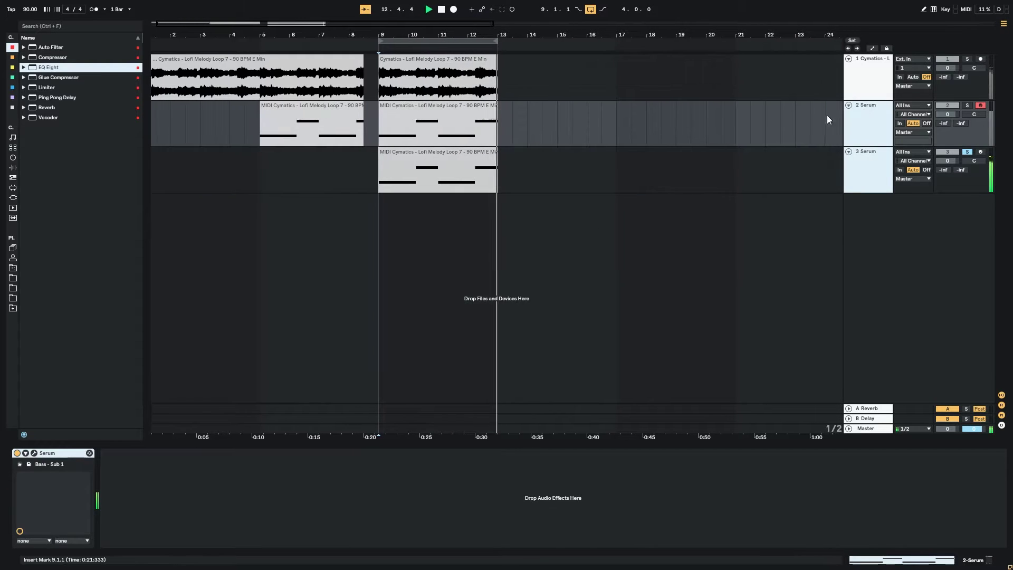
{"action": "key", "text": "ctrl+g"}
Add a Glue Compressor with -4.44 dB threshold and 2.38 dB makeup to the bass group, and unsolo the group
{"action": "left_click", "coordinate": [42, 78]}
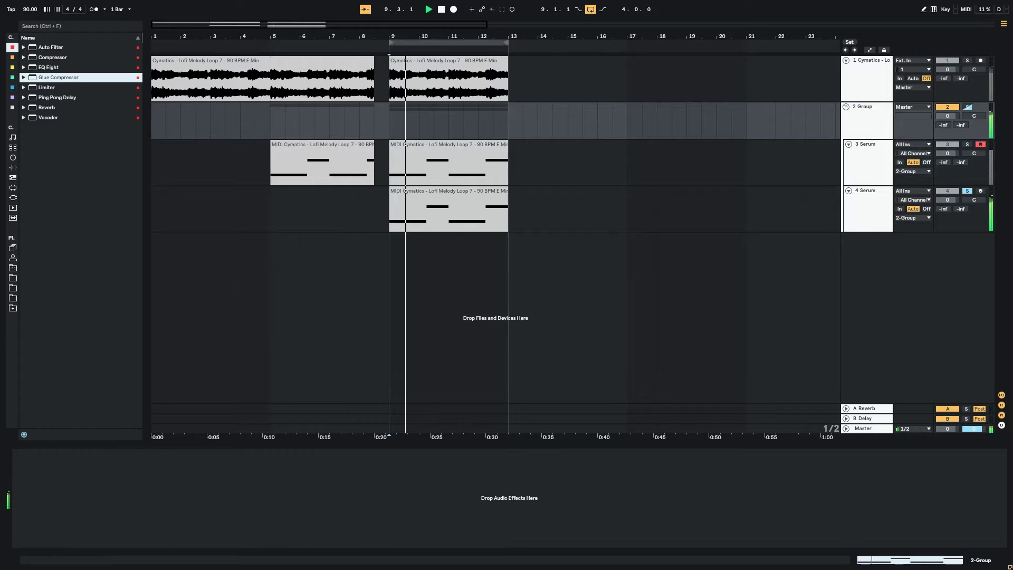
{"action": "left_click_drag", "start_coordinate": [42, 78], "coordinate": [200, 121]}
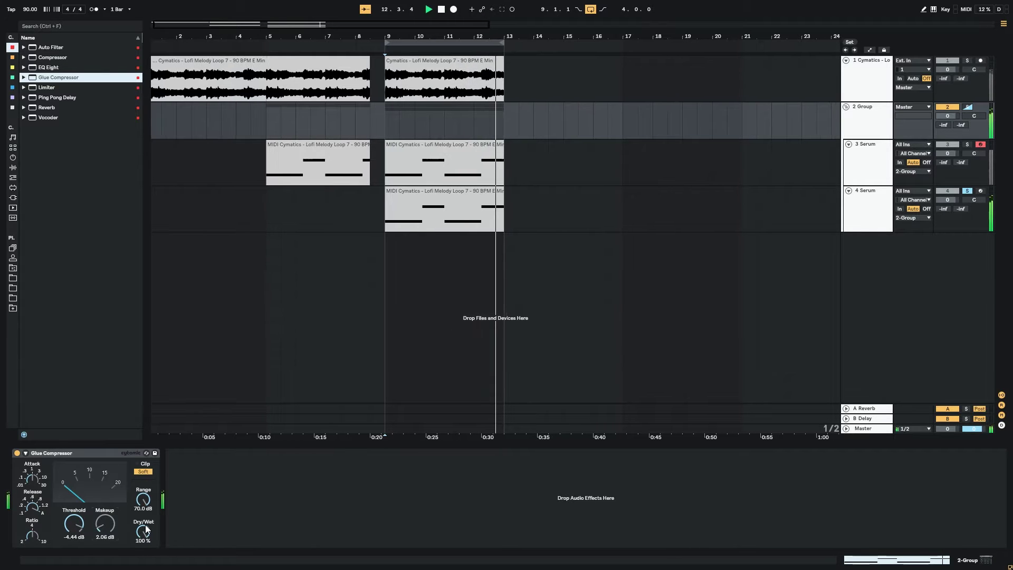
{"action": "left_click_drag", "start_coordinate": [104, 524], "coordinate": [105, 522]}
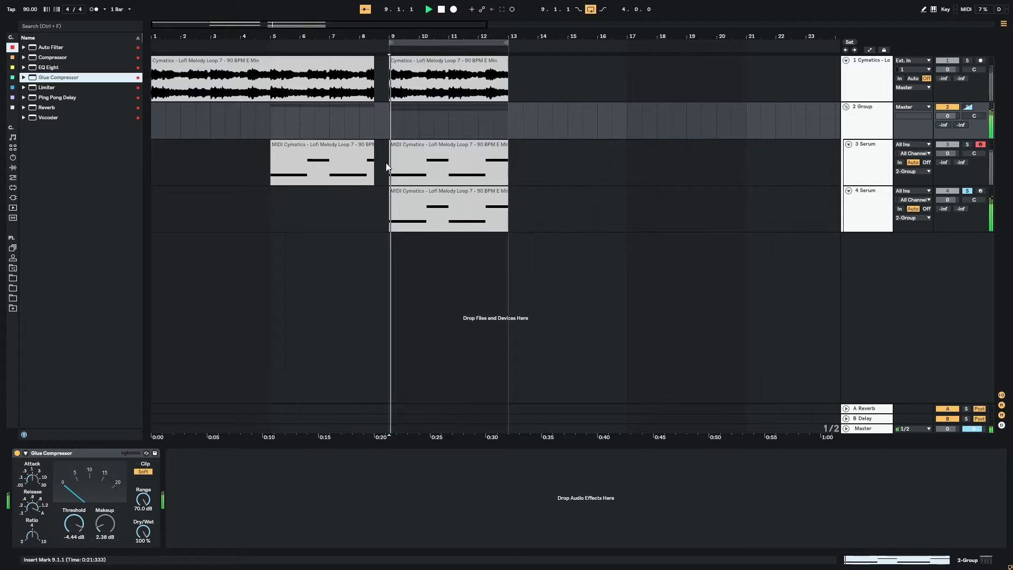
{"action": "left_click", "coordinate": [967, 107]}
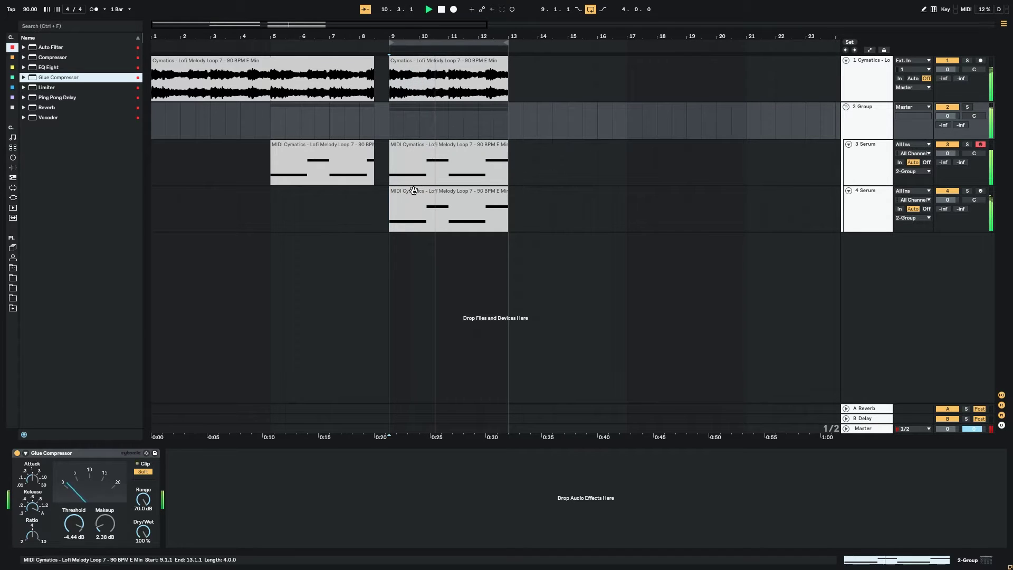
Shorten both C#1 notes in the second bass clip to one bar each and play back the result
{"action": "left_click", "coordinate": [391, 212]}
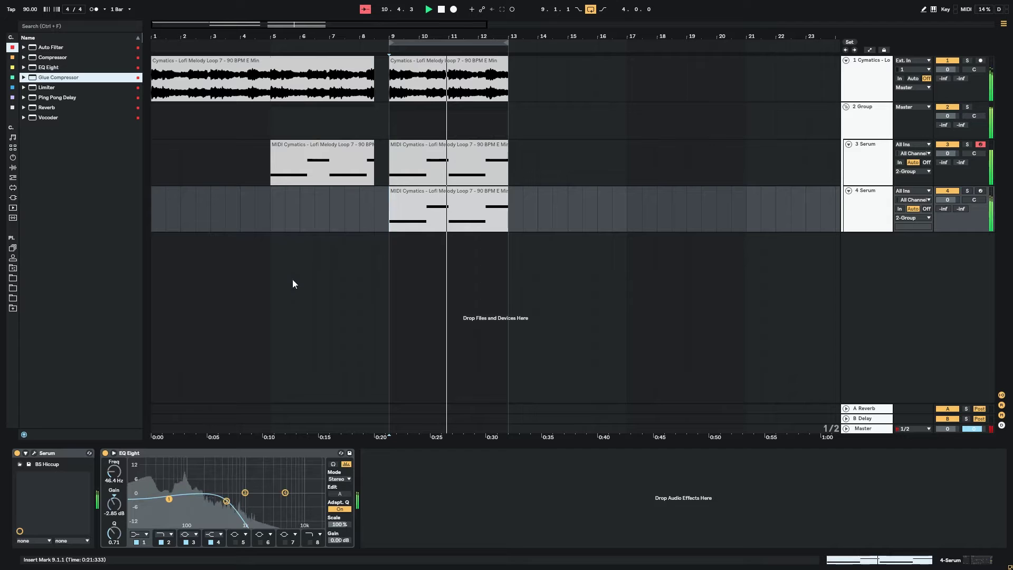
{"action": "left_click", "coordinate": [35, 453]}
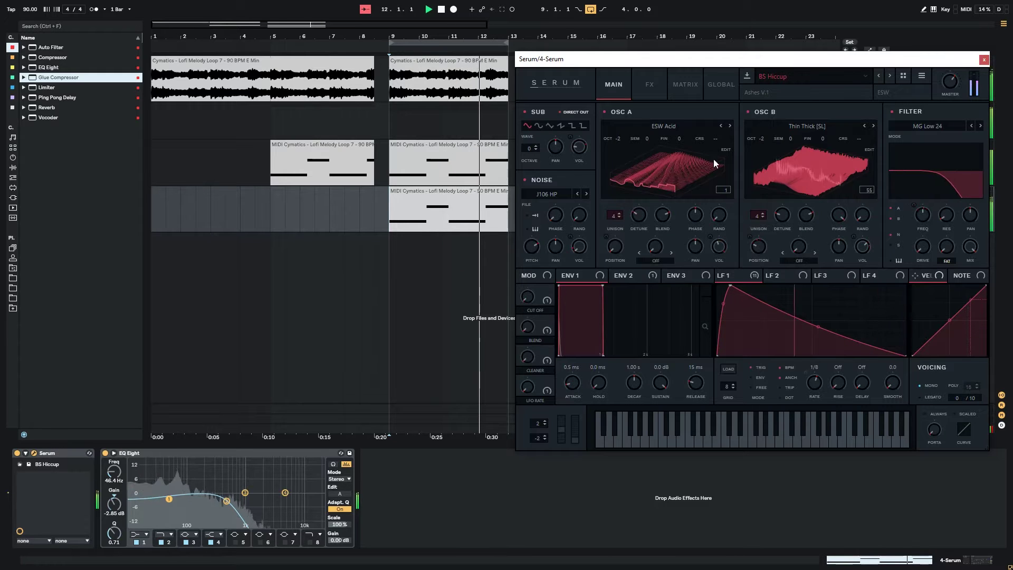
{"action": "key", "text": "ctrl+alt+p"}
{"action": "double_click", "coordinate": [460, 198]}
{"action": "key", "text": "space"}
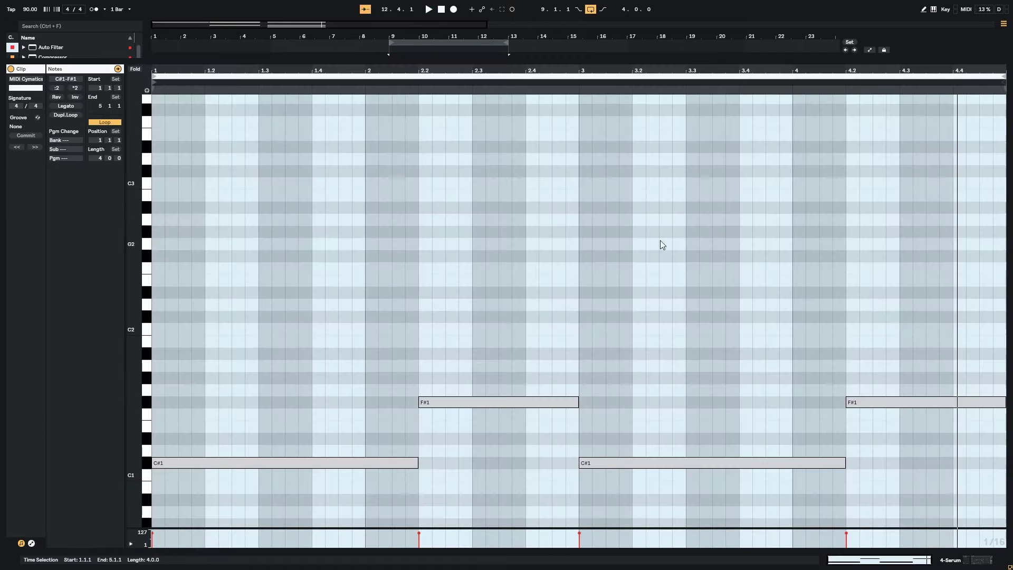
{"action": "left_click_drag", "start_coordinate": [367, 441], "coordinate": [381, 490]}
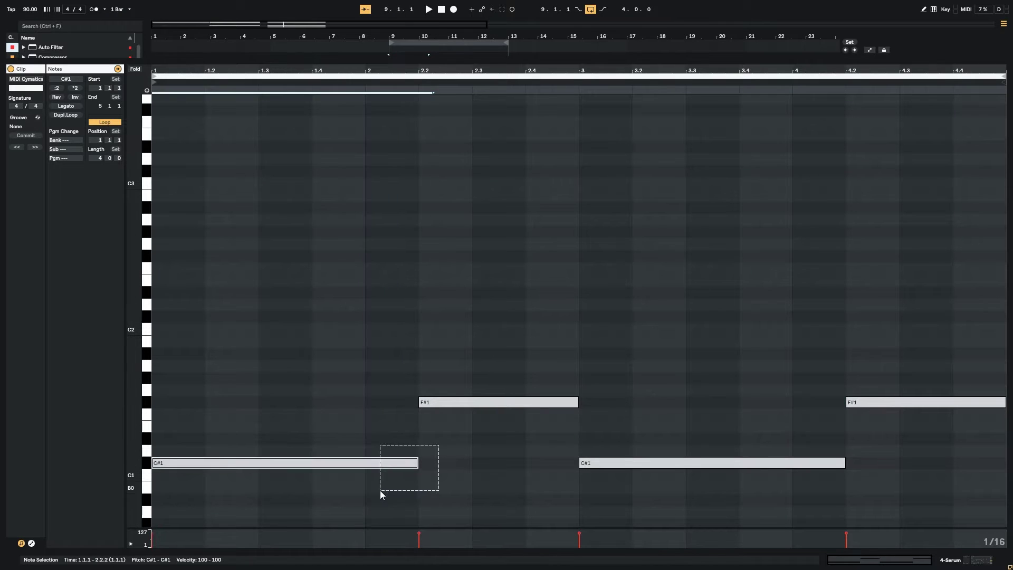
{"action": "left_click_drag", "start_coordinate": [570, 462], "coordinate": [693, 500]}
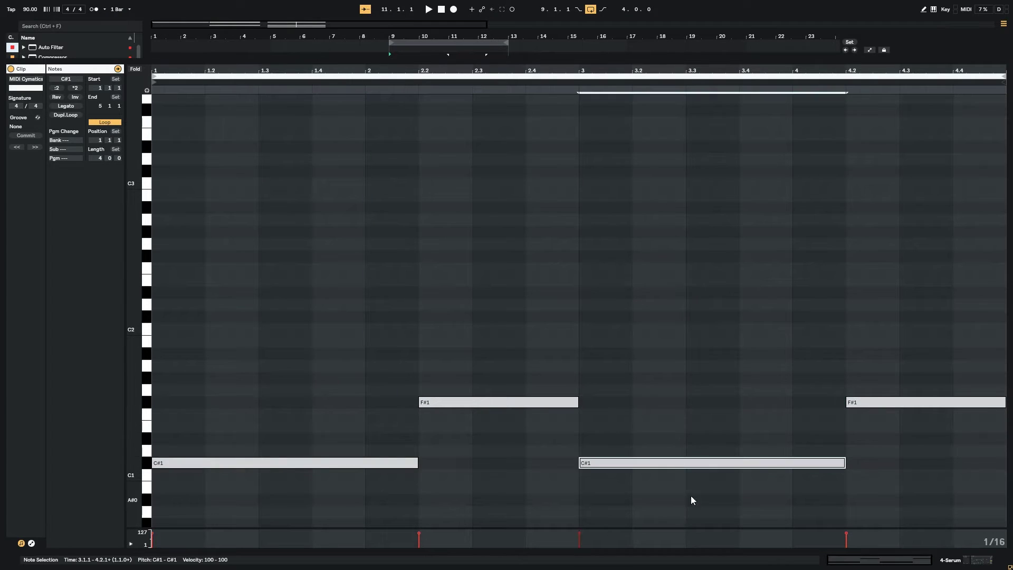
{"action": "left_click", "coordinate": [393, 459], "text": "shift"}
{"action": "left_click_drag", "start_coordinate": [418, 462], "coordinate": [371, 468]}
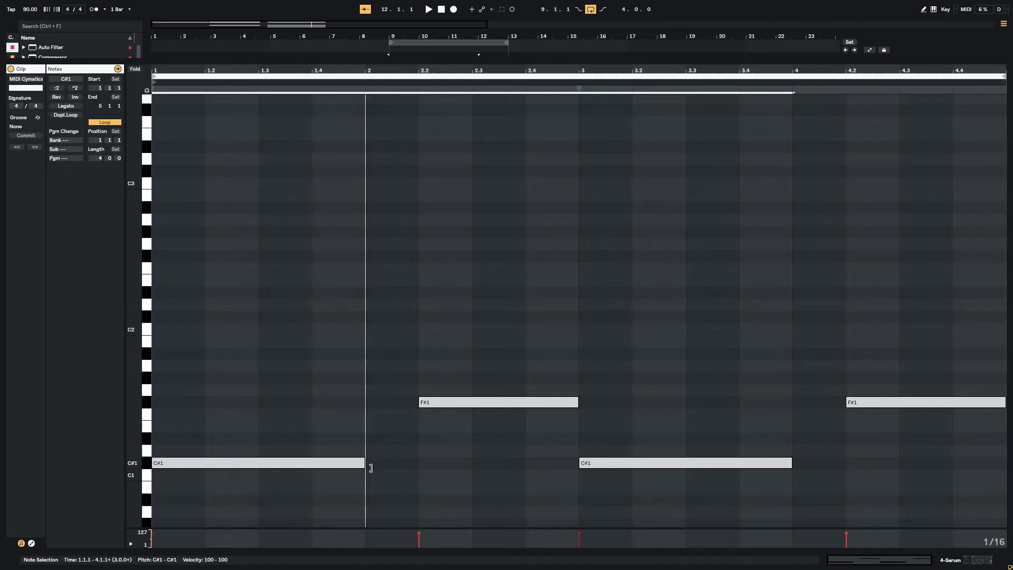
{"action": "key", "text": "space"}
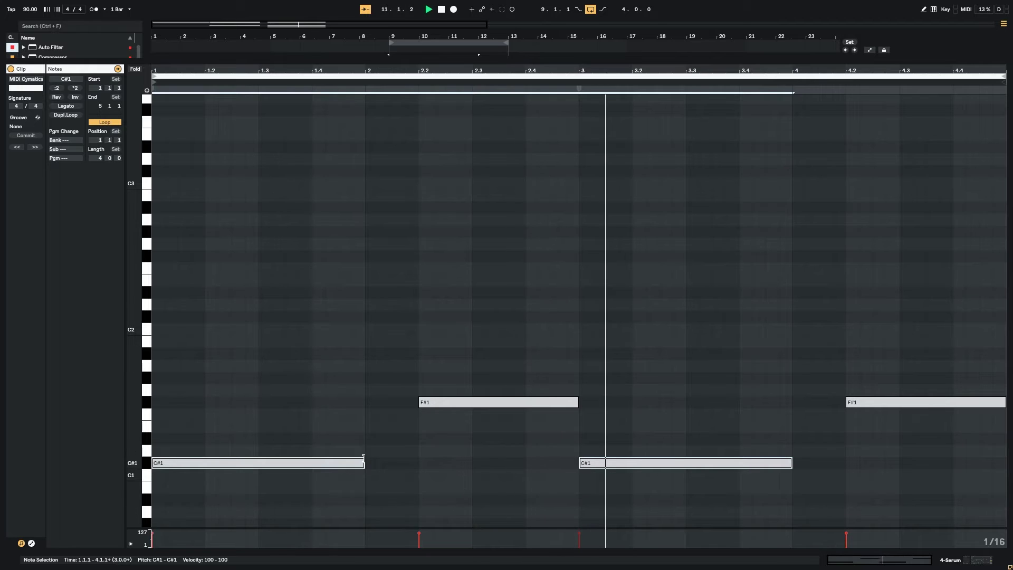
Shorten the second bass clip's F#1 notes to one beat and its C#1 notes to two beats
{"action": "key", "text": "space"}
{"action": "left_click", "coordinate": [569, 402]}
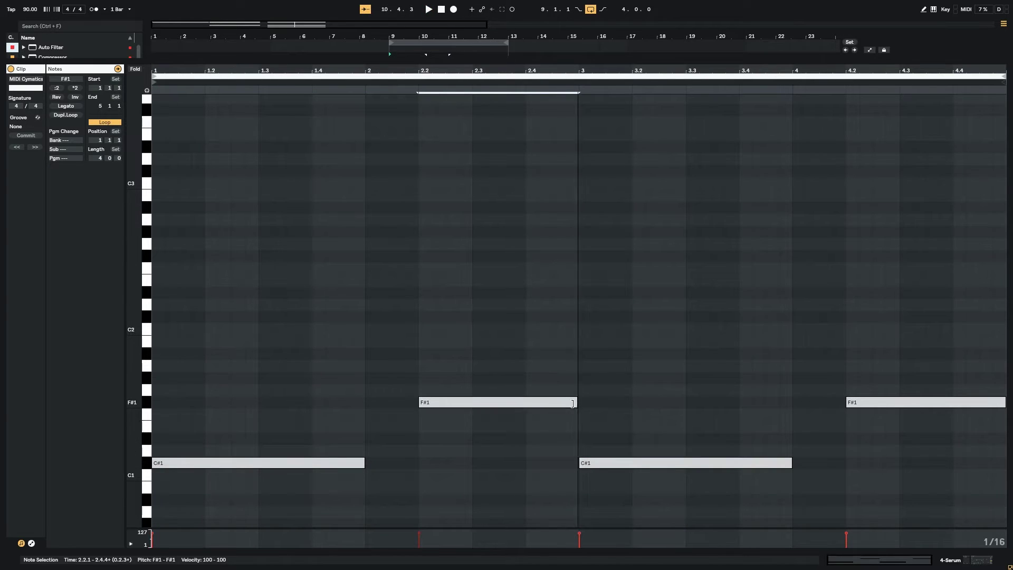
{"action": "left_click_drag", "start_coordinate": [577, 402], "coordinate": [473, 404]}
{"action": "left_click", "coordinate": [359, 463]}
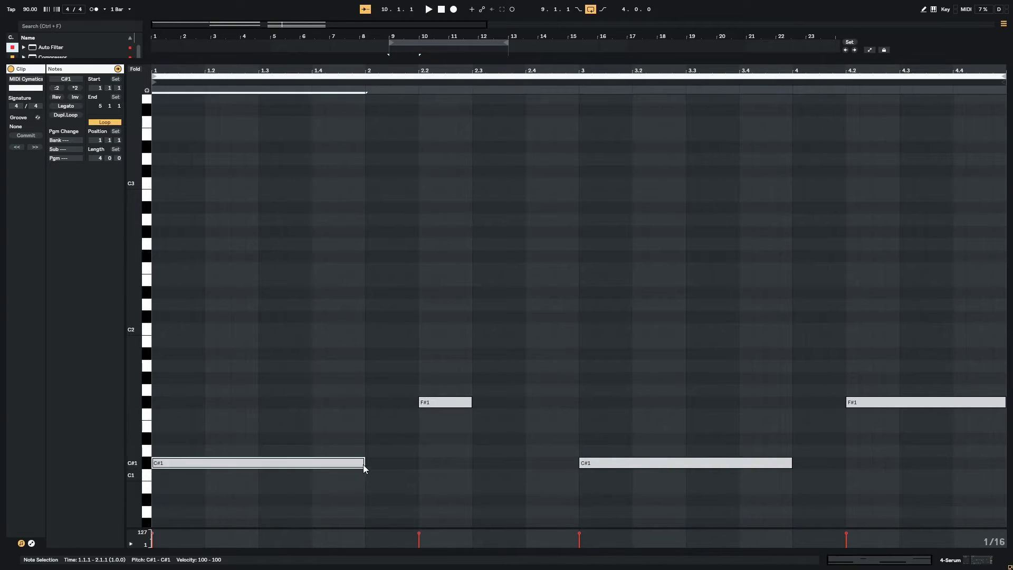
{"action": "left_click_drag", "start_coordinate": [363, 463], "coordinate": [258, 463]}
{"action": "left_click", "coordinate": [789, 464]}
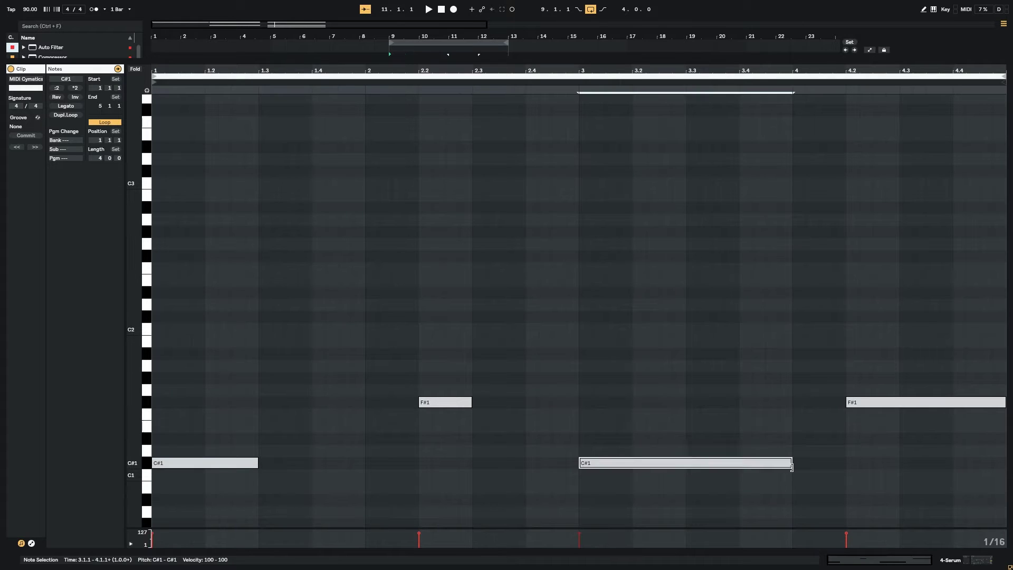
{"action": "left_click_drag", "start_coordinate": [790, 463], "coordinate": [679, 477]}
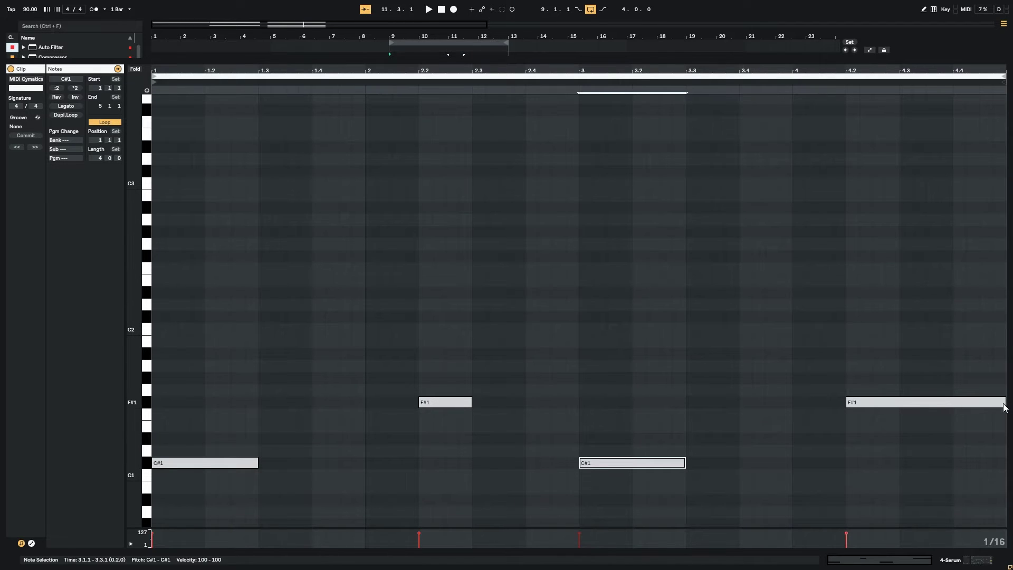
{"action": "left_click_drag", "start_coordinate": [1003, 406], "coordinate": [859, 404]}
{"action": "left_click_drag", "start_coordinate": [858, 561], "coordinate": [853, 561]}
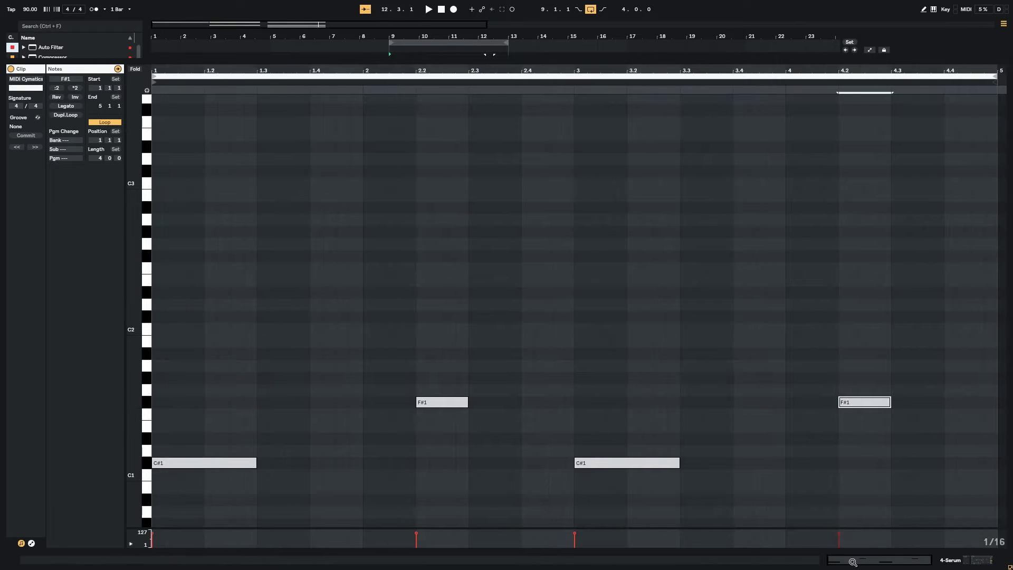
Solo the second bass during playback and lengthen both of its F#1 notes to two beats
{"action": "key", "text": "space"}
{"action": "left_click", "coordinate": [981, 561]}
{"action": "left_click", "coordinate": [968, 190]}
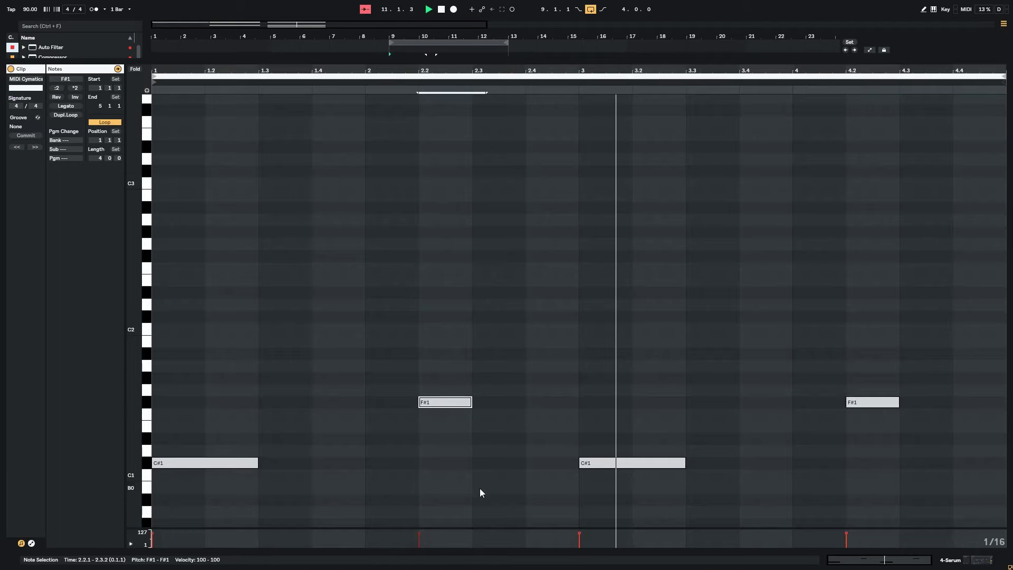
{"action": "left_click", "coordinate": [470, 404]}
{"action": "left_click_drag", "start_coordinate": [470, 404], "coordinate": [525, 404]}
{"action": "left_click_drag", "start_coordinate": [897, 403], "coordinate": [952, 405]}
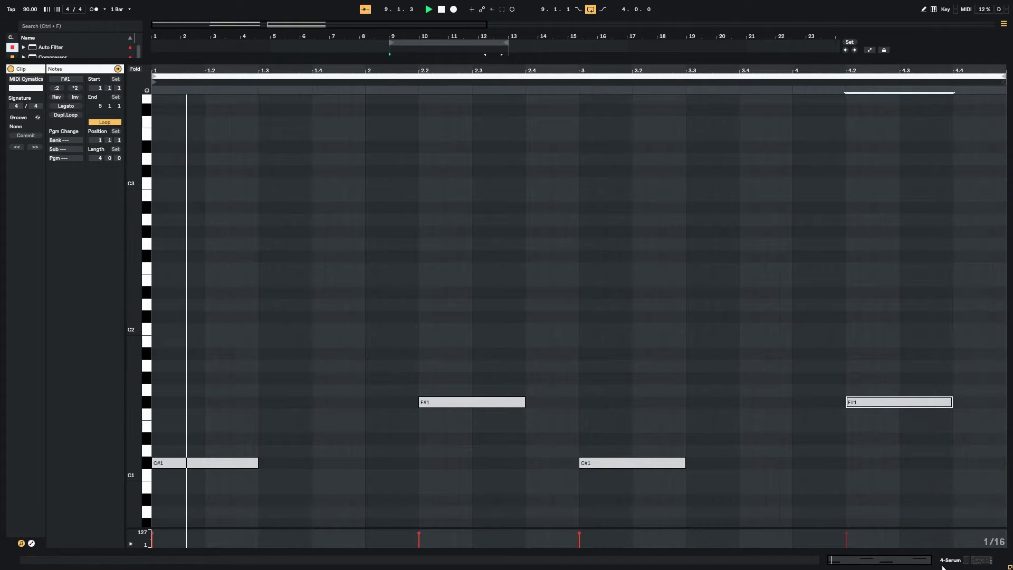
Unsolo the second bass to hear it in the full mix, and delete its Serum track from the group
{"action": "left_click", "coordinate": [947, 561]}
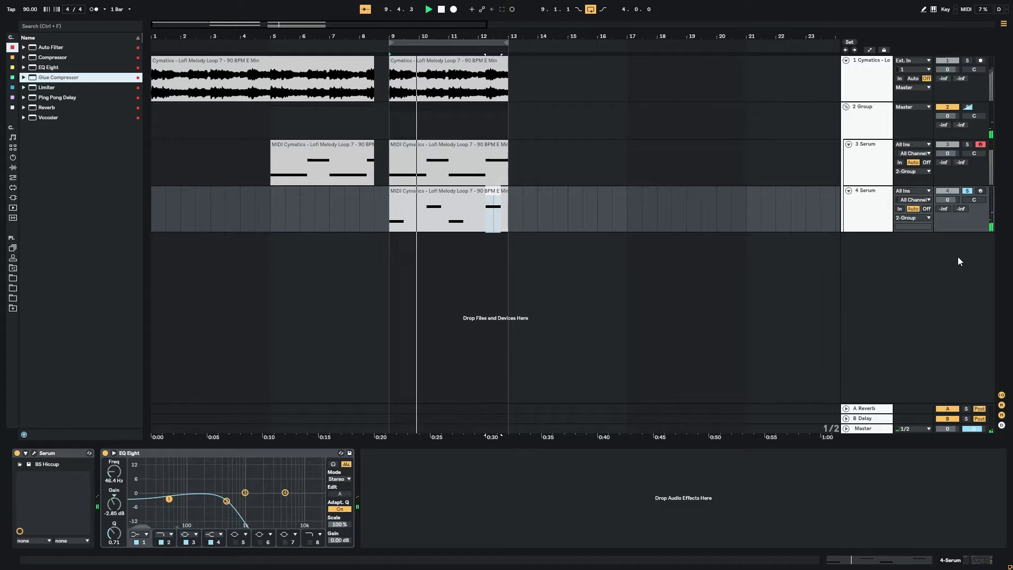
{"action": "left_click", "coordinate": [968, 191]}
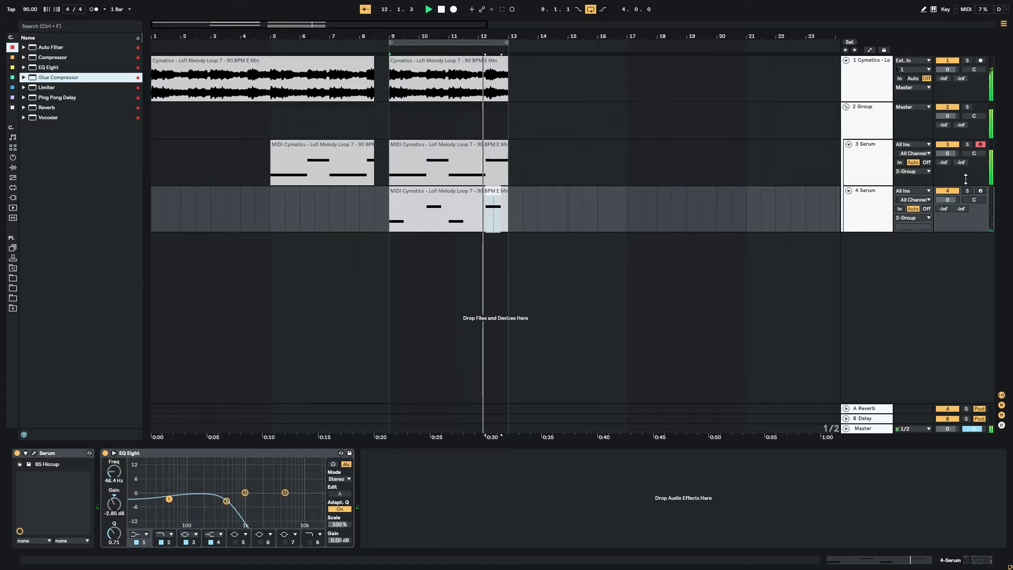
{"action": "left_click", "coordinate": [481, 197]}
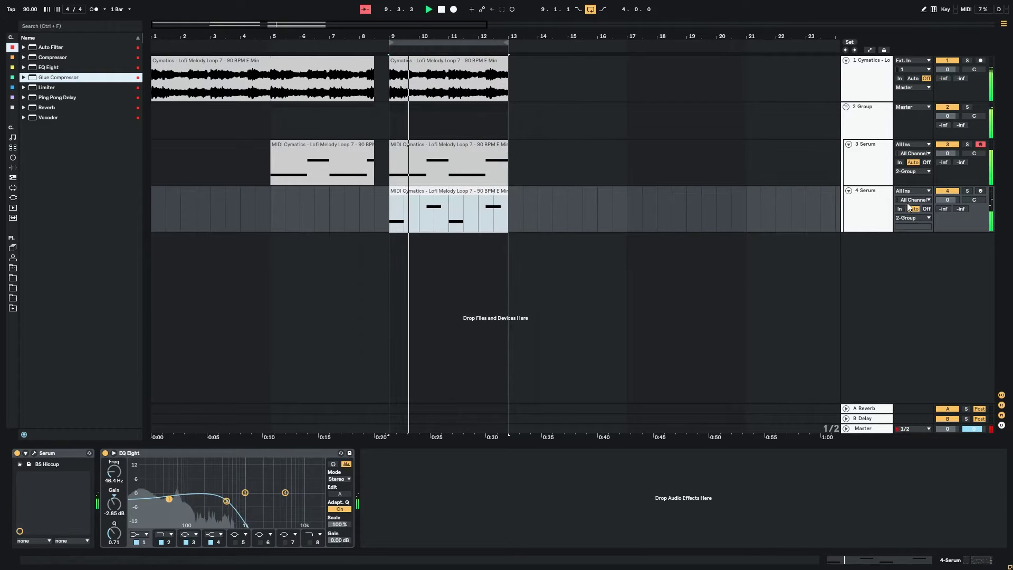
{"action": "left_click", "coordinate": [870, 195]}
{"action": "key", "text": "Delete"}
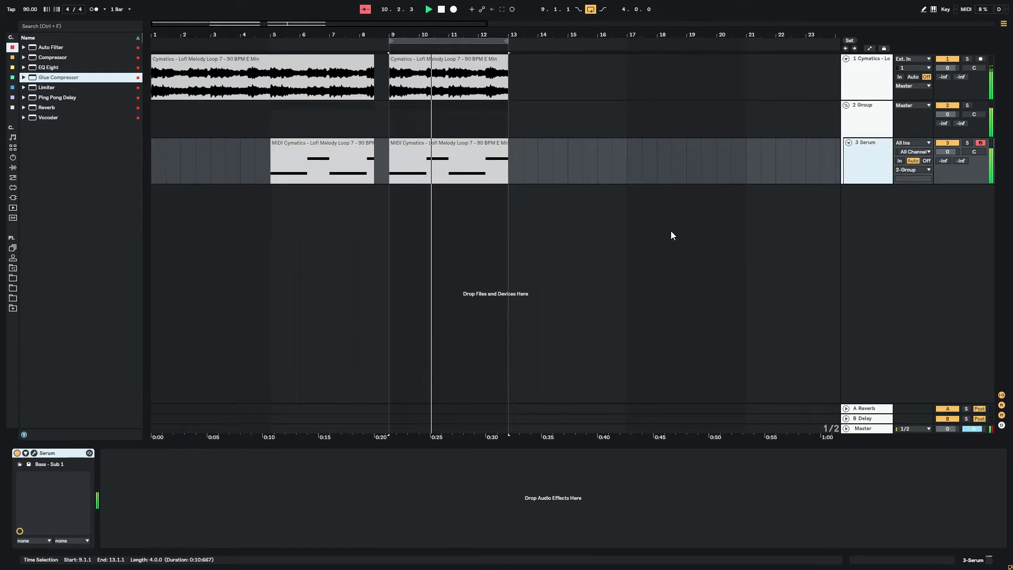
Delete the F#1 notes from the sub bass clip at bar 5 and shorten its two C#1 notes to one bar each
{"action": "left_click", "coordinate": [344, 146]}
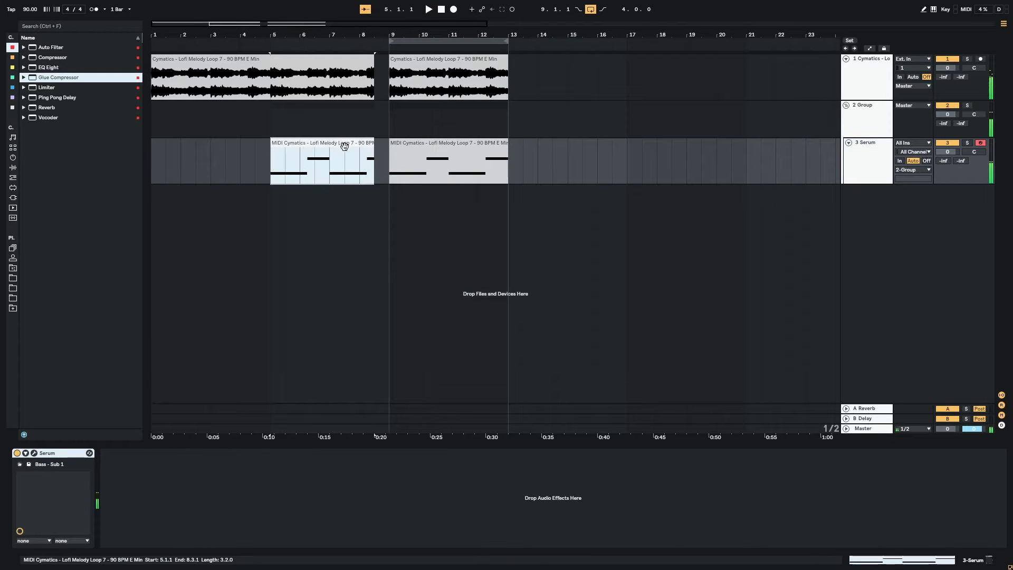
{"action": "double_click", "coordinate": [320, 171]}
{"action": "left_click_drag", "start_coordinate": [289, 215], "coordinate": [950, 520]}
{"action": "left_click", "coordinate": [582, 221]}
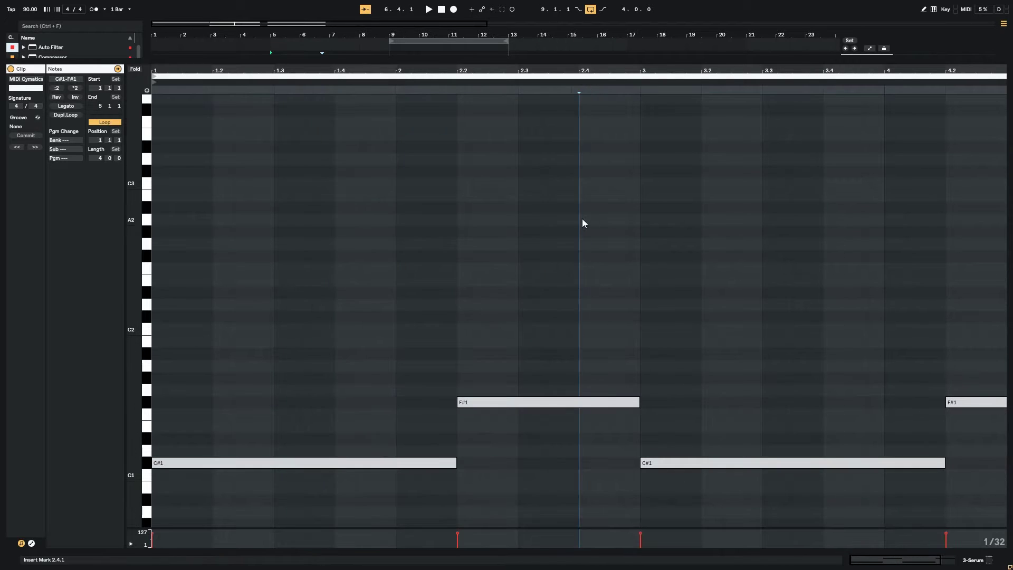
{"action": "left_click_drag", "start_coordinate": [483, 312], "coordinate": [994, 420]}
{"action": "key", "text": "Delete"}
{"action": "left_click_drag", "start_coordinate": [806, 394], "coordinate": [413, 529]}
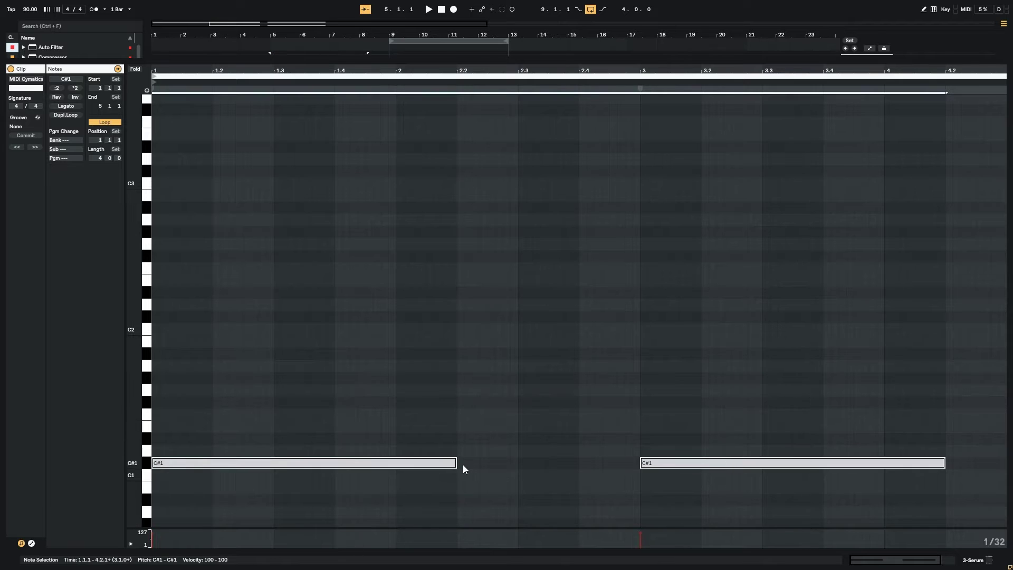
{"action": "left_click_drag", "start_coordinate": [456, 464], "coordinate": [398, 459]}
{"action": "right_click", "coordinate": [402, 449]}
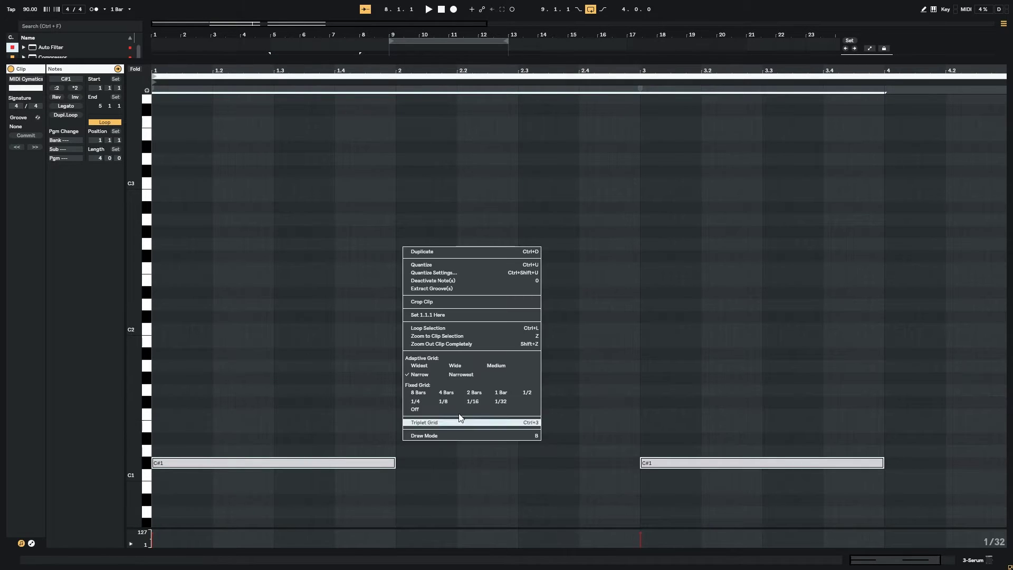
{"action": "right_click", "coordinate": [295, 320]}
{"action": "left_click", "coordinate": [223, 334]}
{"action": "right_click", "coordinate": [406, 463]}
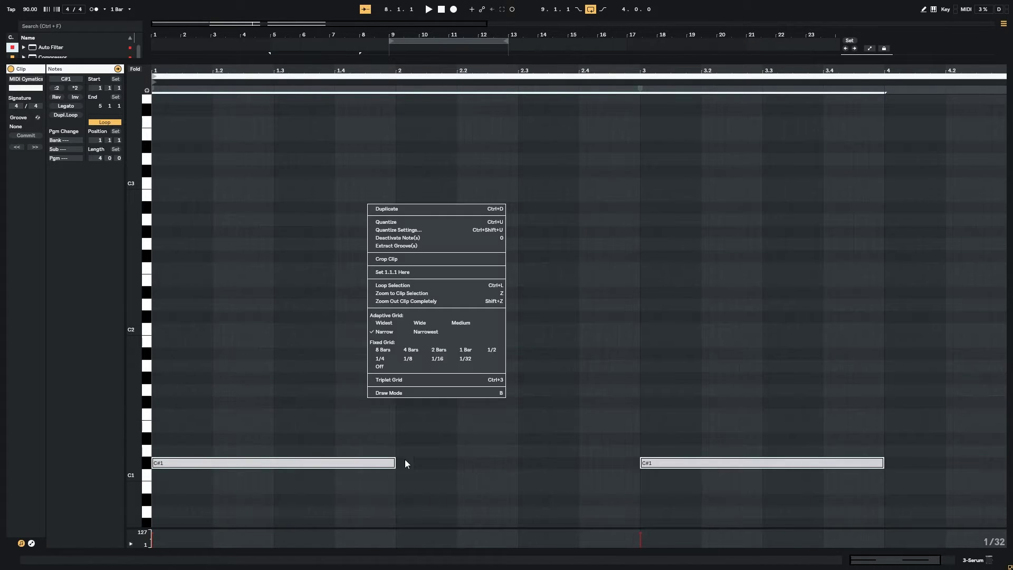
{"action": "left_click", "coordinate": [791, 464]}
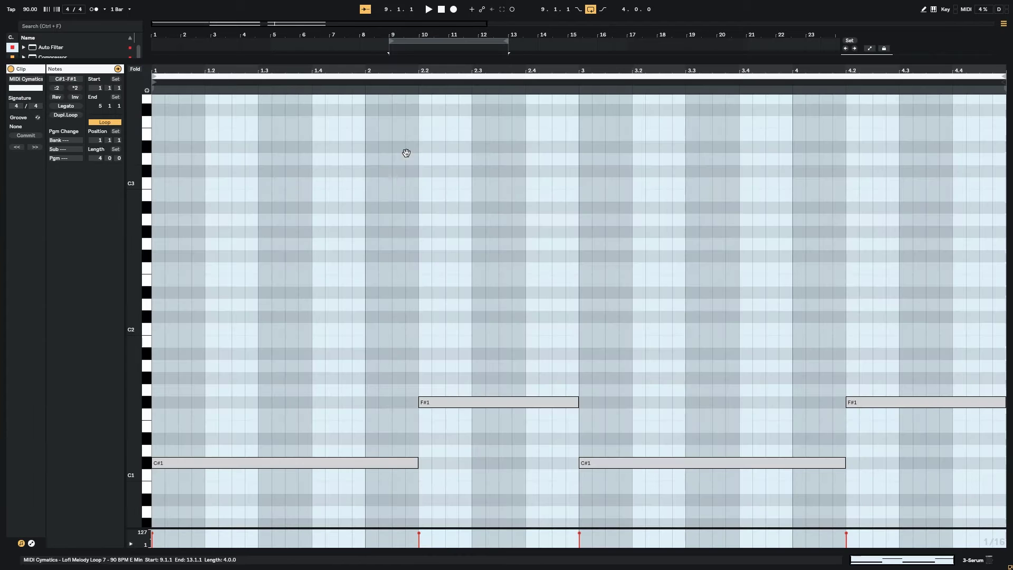
{"action": "right_click", "coordinate": [354, 235]}
{"action": "left_click", "coordinate": [545, 411]}
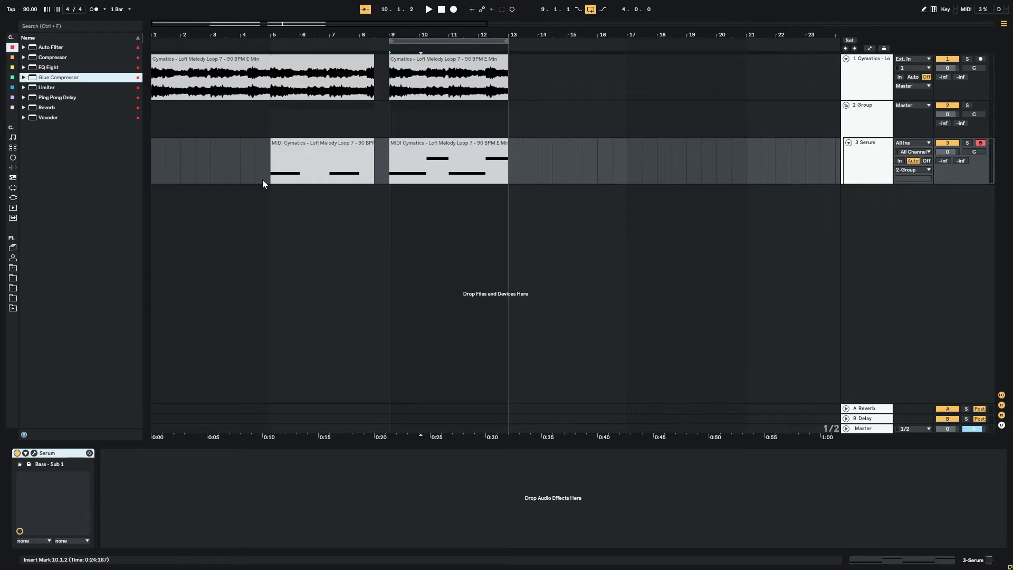
Play the arrangement from bar 5 and delete the F#1 notes from the first sub bass clip
{"action": "left_click", "coordinate": [264, 175]}
{"action": "key", "text": "space"}
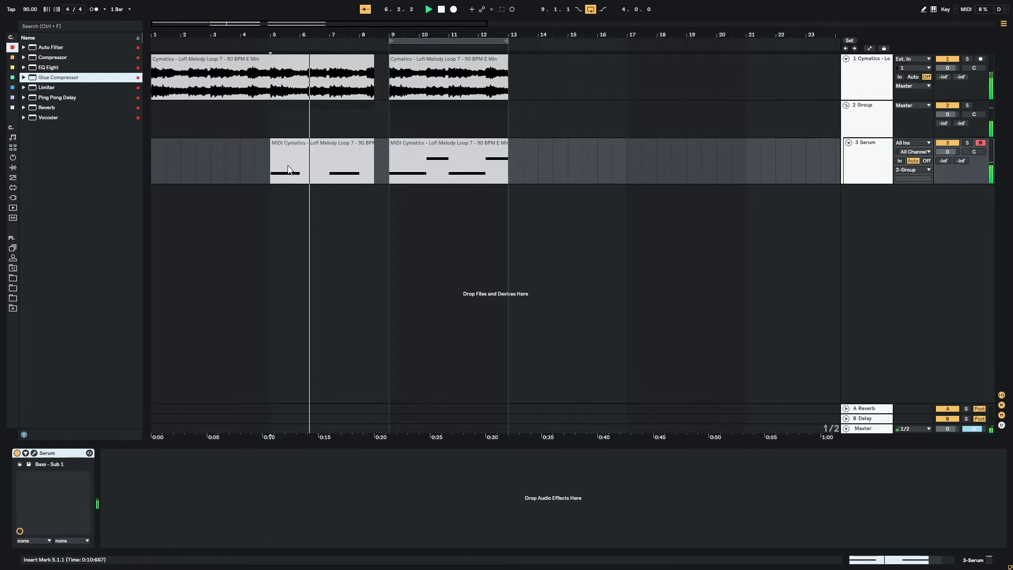
{"action": "double_click", "coordinate": [288, 170]}
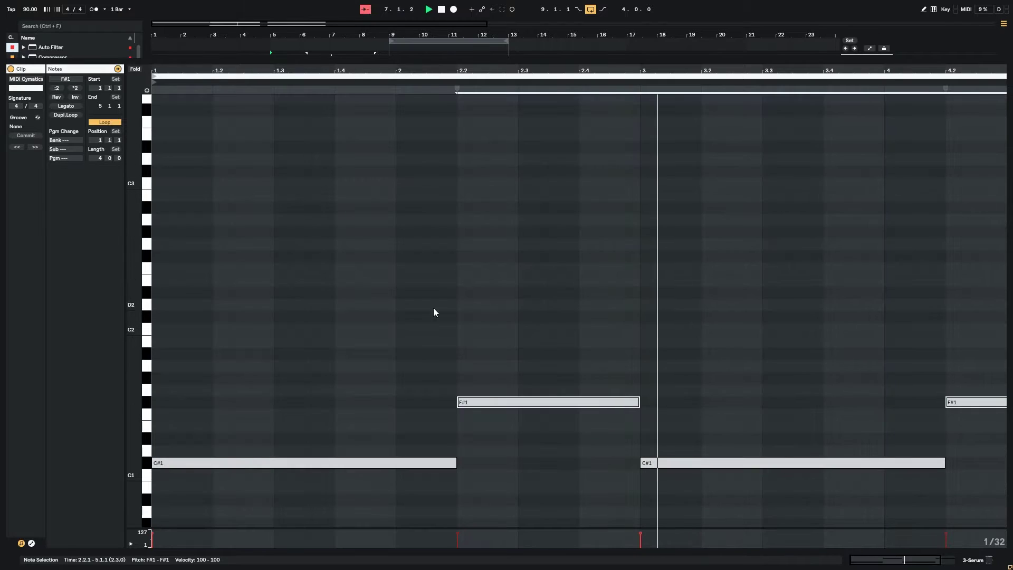
{"action": "left_click", "coordinate": [402, 318]}
{"action": "left_click_drag", "start_coordinate": [513, 292], "coordinate": [1009, 425]}
{"action": "key", "text": "Delete"}
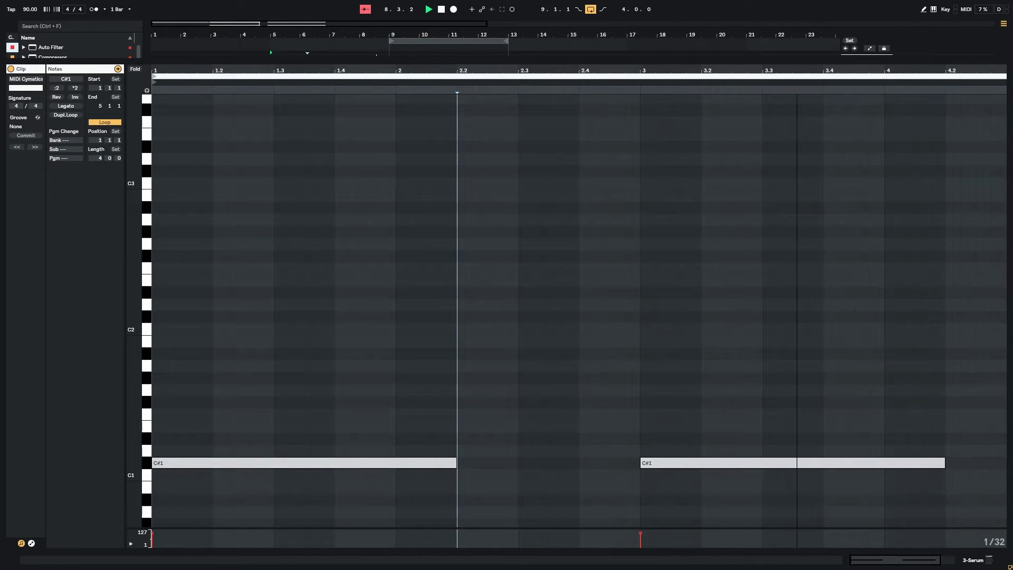
Paste the F#1 notes back into the first sub bass clip at 2.2.1 and listen to the result
{"action": "key", "text": "minus"}
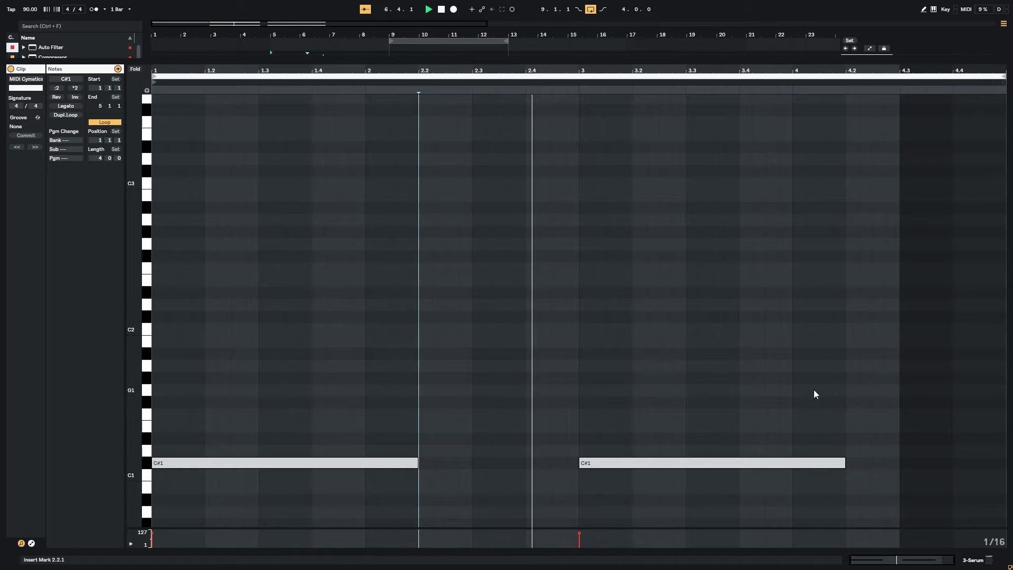
{"action": "key", "text": "ctrl+v"}
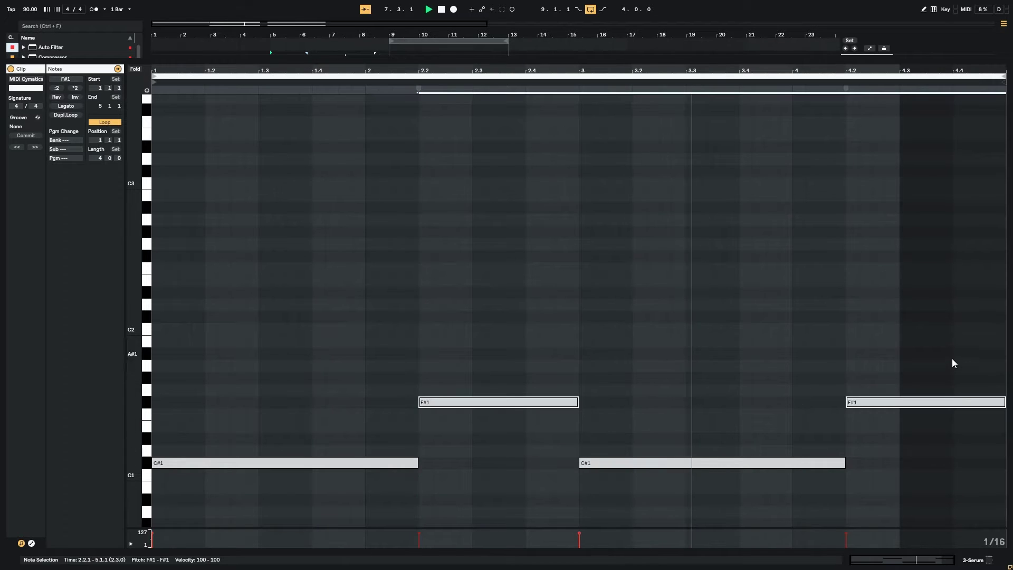
{"action": "left_click", "coordinate": [973, 561]}
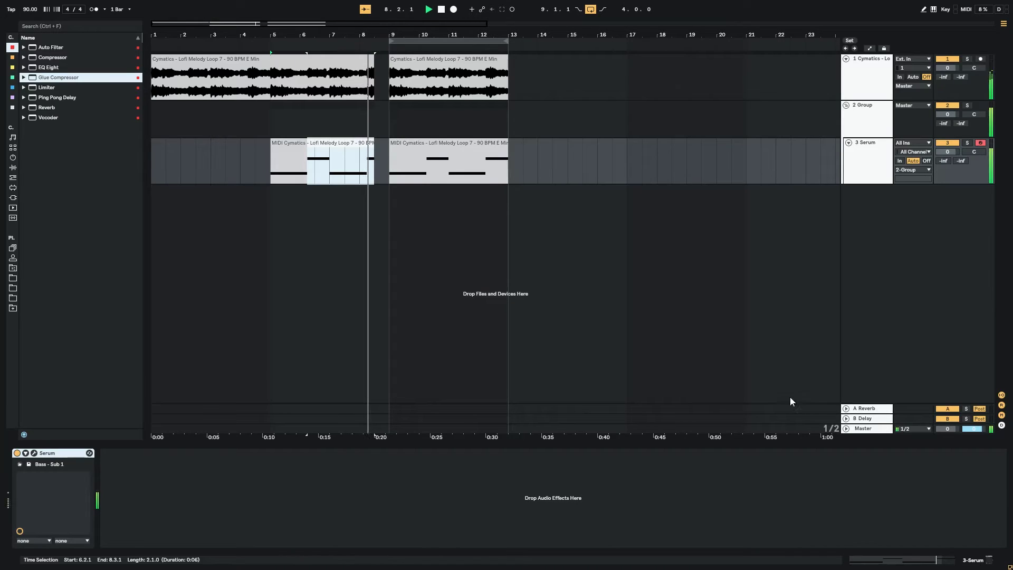
{"action": "left_click", "coordinate": [269, 151]}
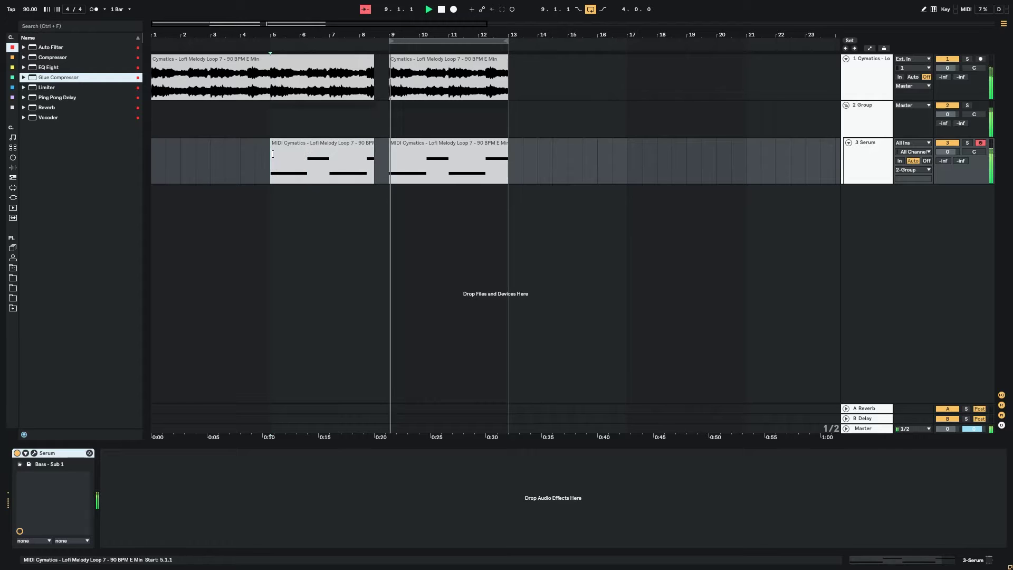
{"action": "key", "text": "space"}
Extend the first melody clip and the first sub bass clip together to 8.4 and play the transition into bar 9
{"action": "left_click_drag", "start_coordinate": [350, 24], "coordinate": [263, 89]}
{"action": "left_click", "coordinate": [399, 58]}
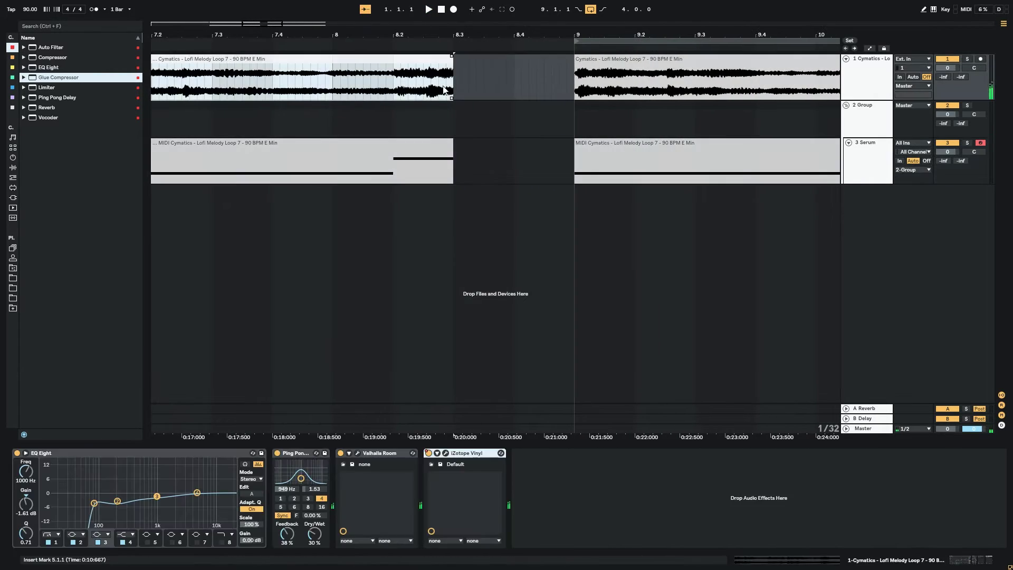
{"action": "left_click", "coordinate": [434, 142], "text": "shift"}
{"action": "left_click", "coordinate": [455, 62]}
{"action": "left_click", "coordinate": [442, 59]}
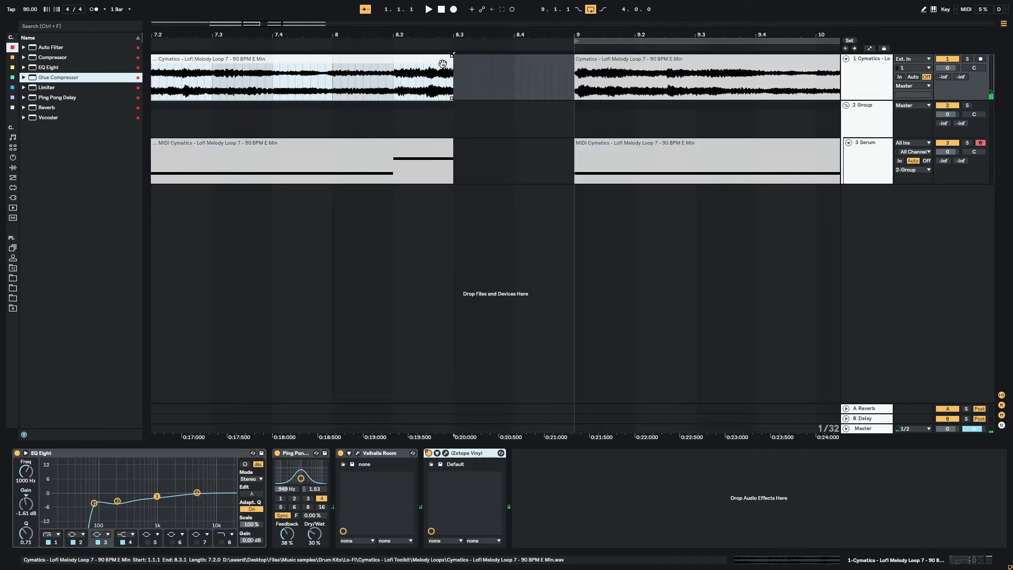
{"action": "left_click", "coordinate": [434, 144], "text": "shift"}
{"action": "left_click_drag", "start_coordinate": [452, 143], "coordinate": [514, 140]}
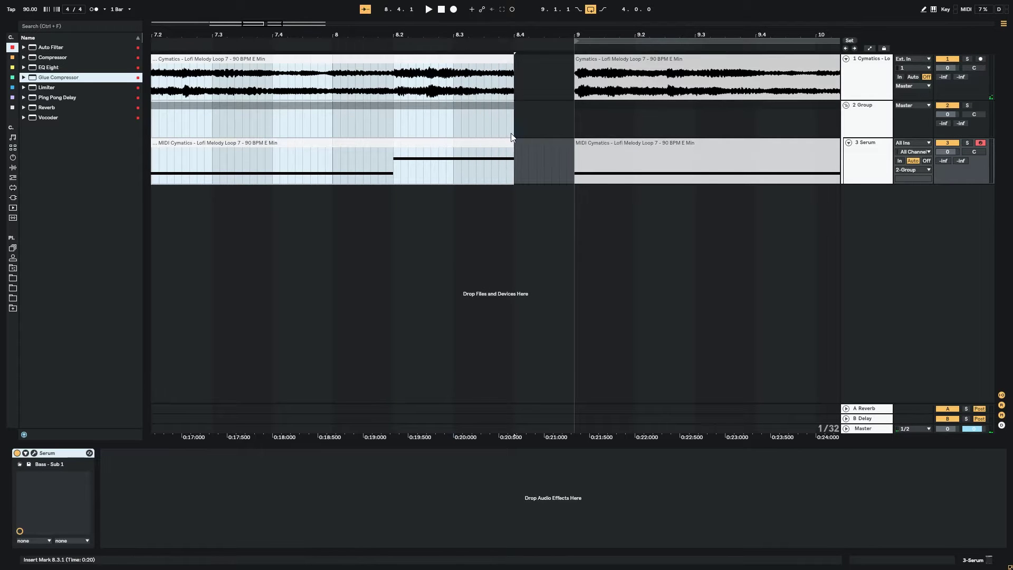
{"action": "left_click", "coordinate": [405, 126]}
{"action": "key", "text": "space"}
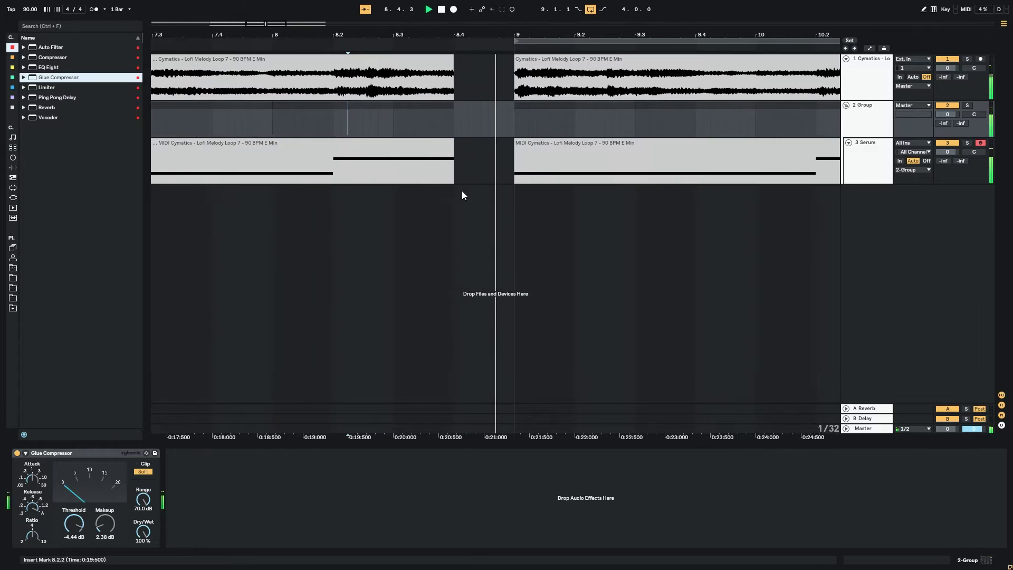
{"action": "key", "text": "space"}
Add three MIDI tracks below the Serum track and load an empty Drum Rack on the first two of them
{"action": "left_click_drag", "start_coordinate": [276, 23], "coordinate": [584, 24]}
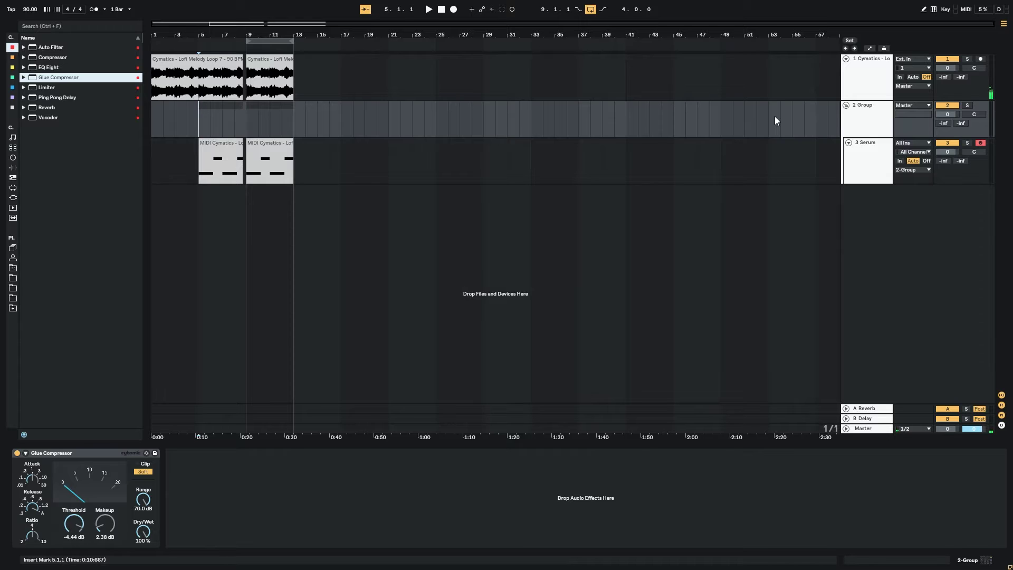
{"action": "left_click", "coordinate": [877, 171]}
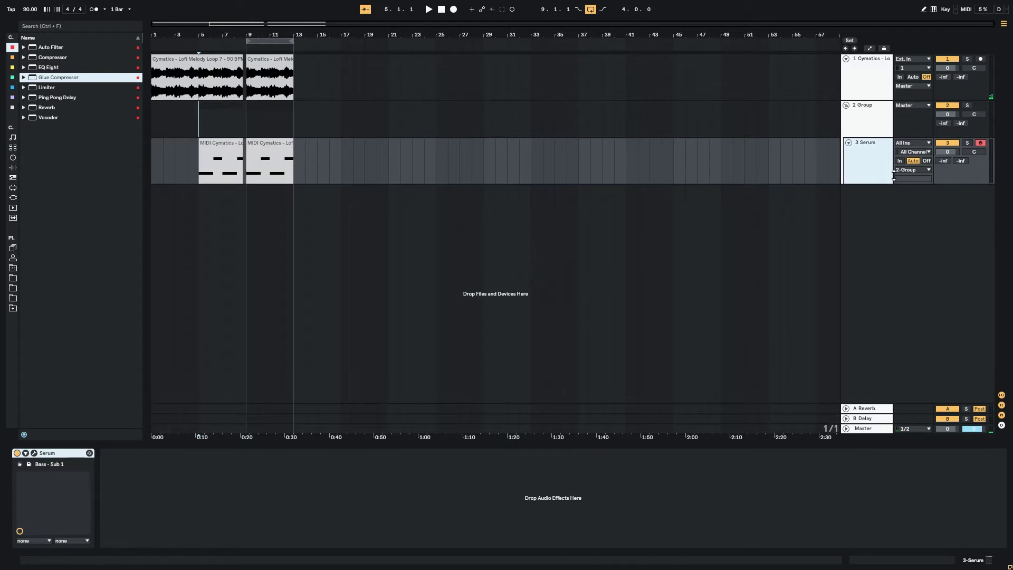
{"action": "key", "text": "ctrl+shift+t"}
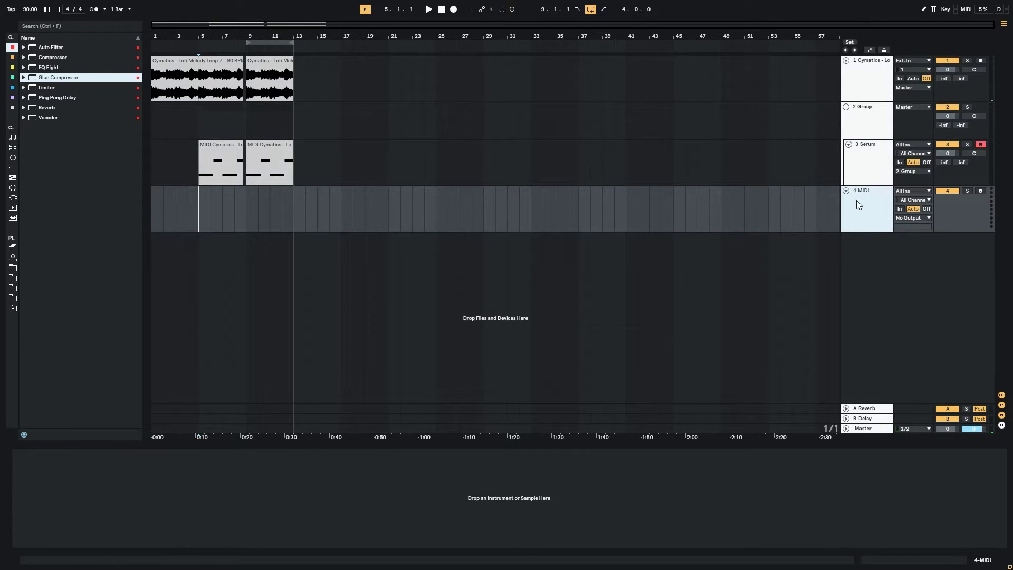
{"action": "key", "text": "ctrl+shift+t"}
{"action": "key", "text": "ctrl+shift+t"}
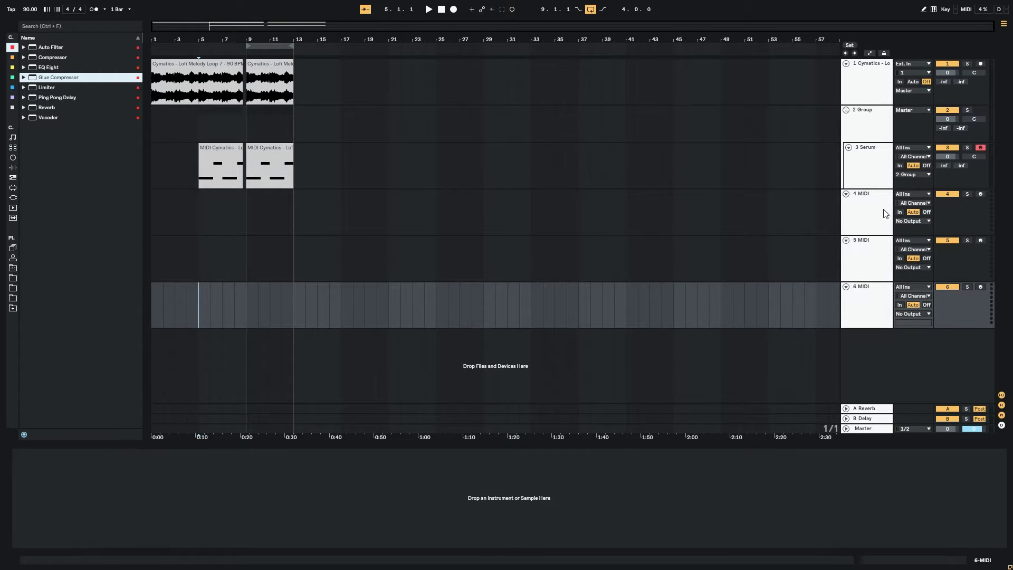
{"action": "left_click", "coordinate": [12, 148]}
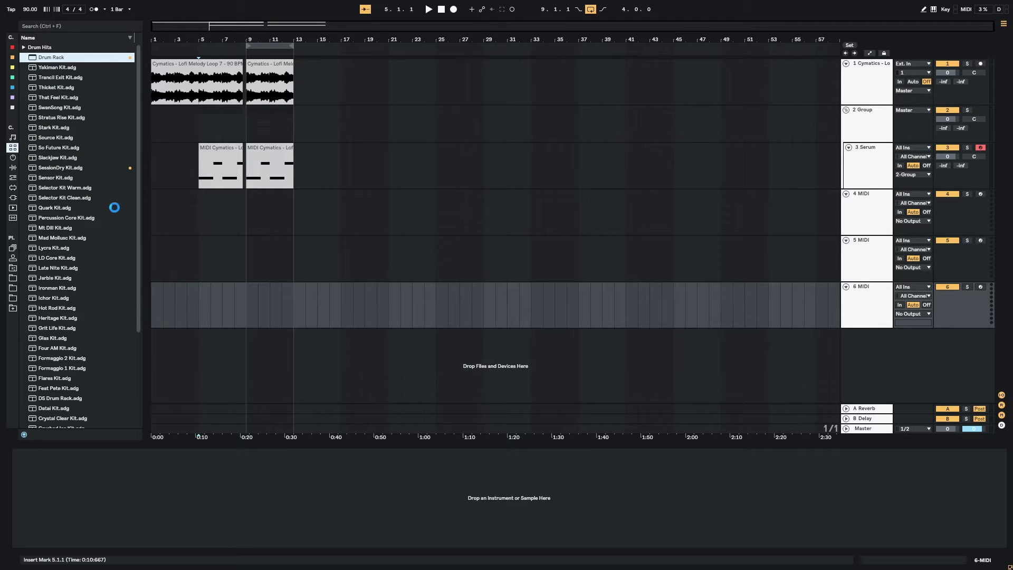
{"action": "left_click_drag", "start_coordinate": [244, 269], "coordinate": [244, 269]}
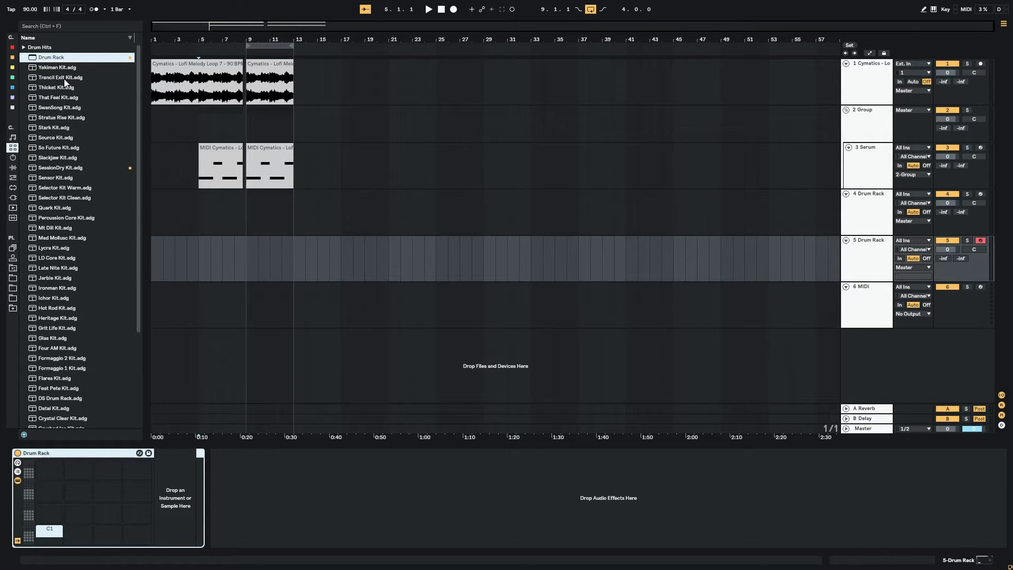
Browse the Lo-Fi drum kits and open the kicks folder of the esso box vol.1
{"action": "left_click", "coordinate": [12, 278]}
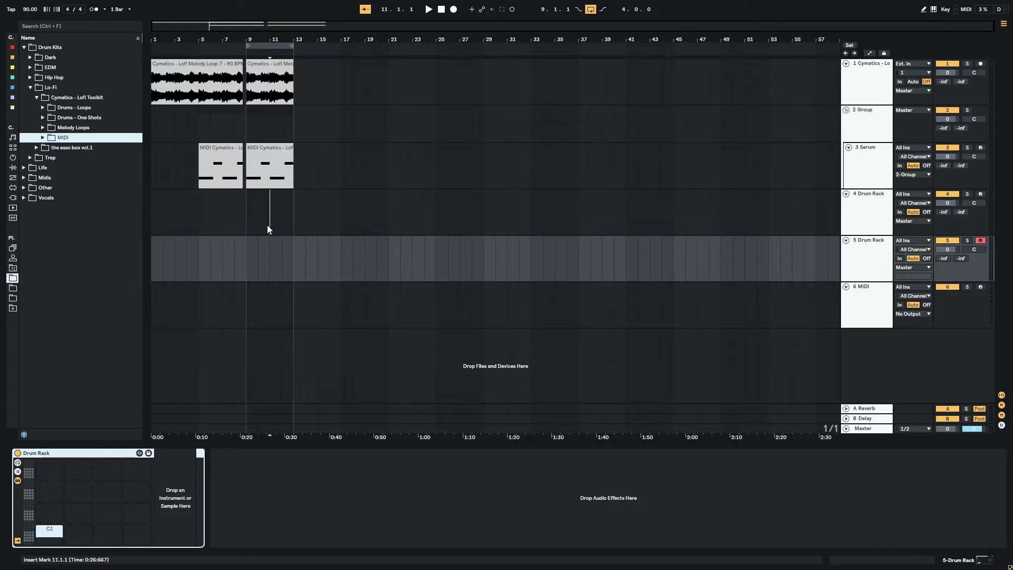
{"action": "left_click", "coordinate": [264, 219]}
{"action": "left_click", "coordinate": [37, 98]}
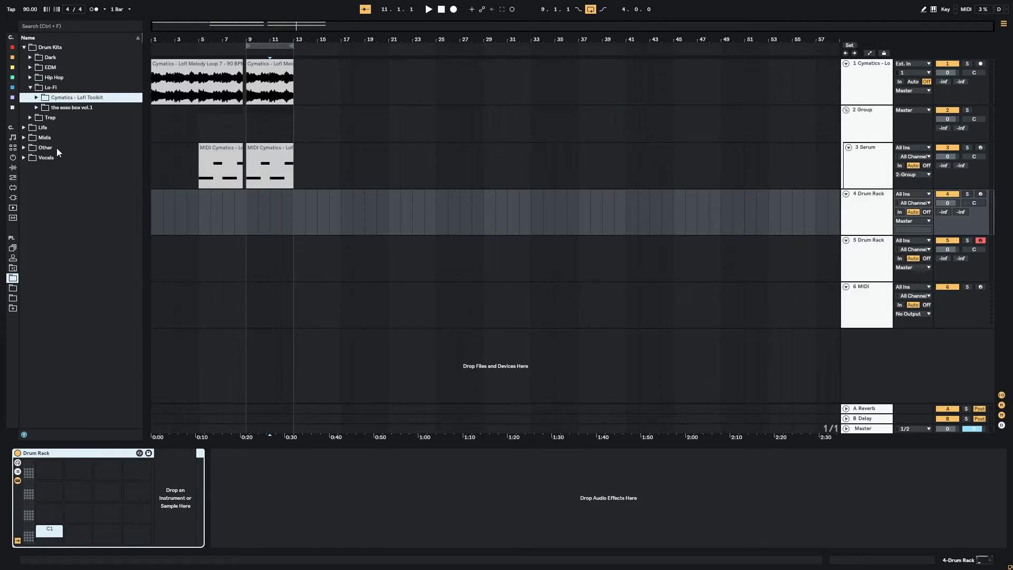
{"action": "key", "text": "Down"}
{"action": "key", "text": "Right"}
{"action": "key", "text": "Down"}
{"action": "key", "text": "Down"}
{"action": "key", "text": "Down"}
{"action": "key", "text": "Down"}
{"action": "key", "text": "Down"}
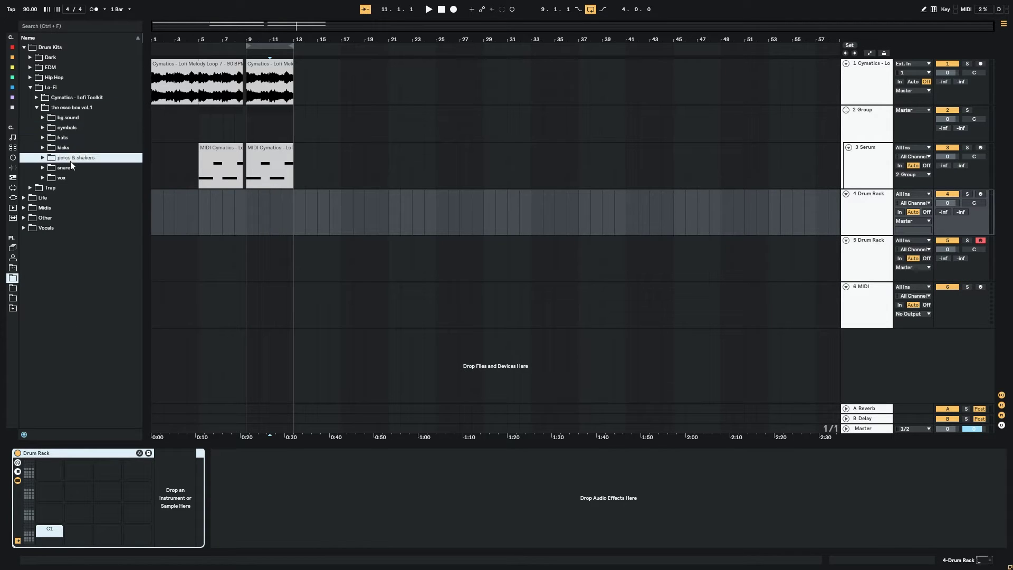
{"action": "key", "text": "Up"}
{"action": "key", "text": "Up"}
{"action": "key", "text": "Up"}
{"action": "left_click", "coordinate": [247, 302]}
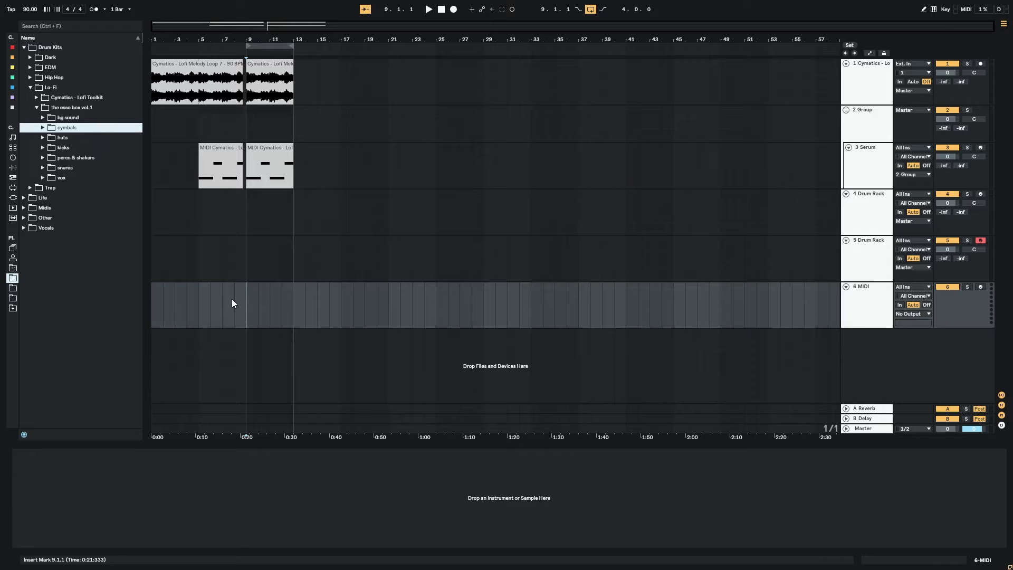
{"action": "left_click", "coordinate": [64, 148]}
{"action": "left_click", "coordinate": [43, 148]}
Audition the kick samples in the folder one after another, from kick1 to kick10
{"action": "key", "text": "Down"}
{"action": "key", "text": "Down"}
{"action": "key", "text": "Down"}
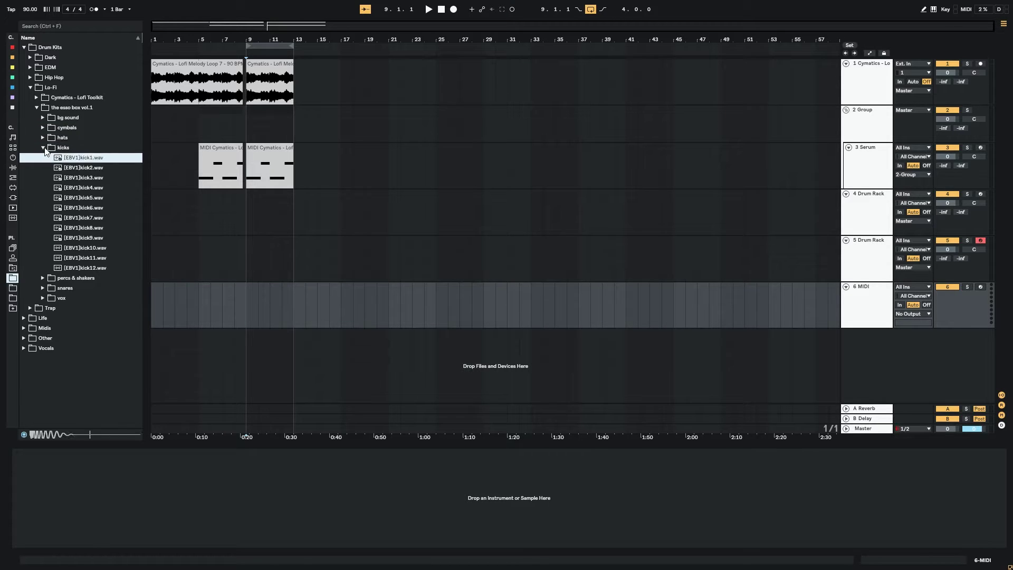
{"action": "key", "text": "Up"}
{"action": "left_click", "coordinate": [246, 220]}
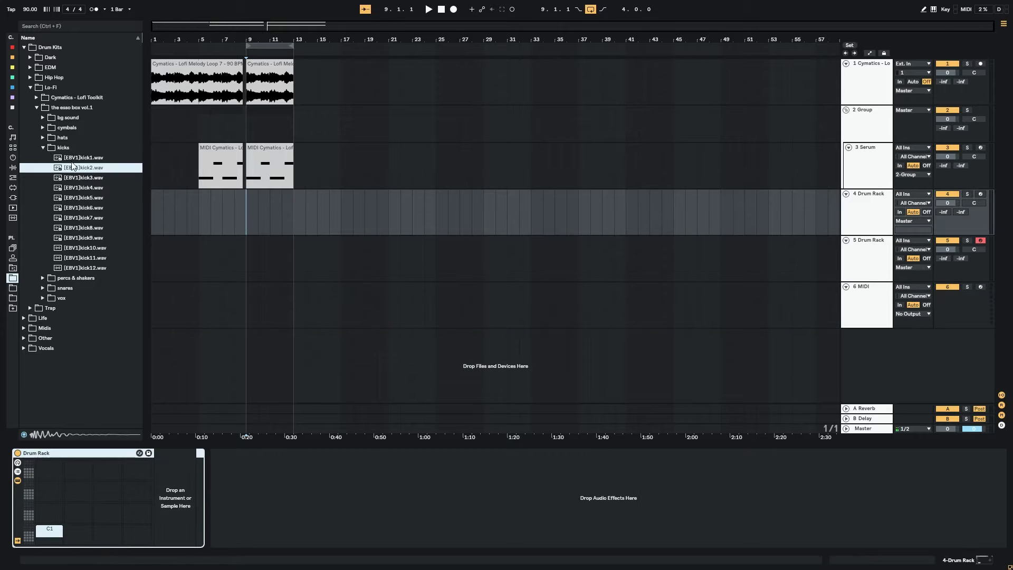
{"action": "left_click", "coordinate": [76, 156]}
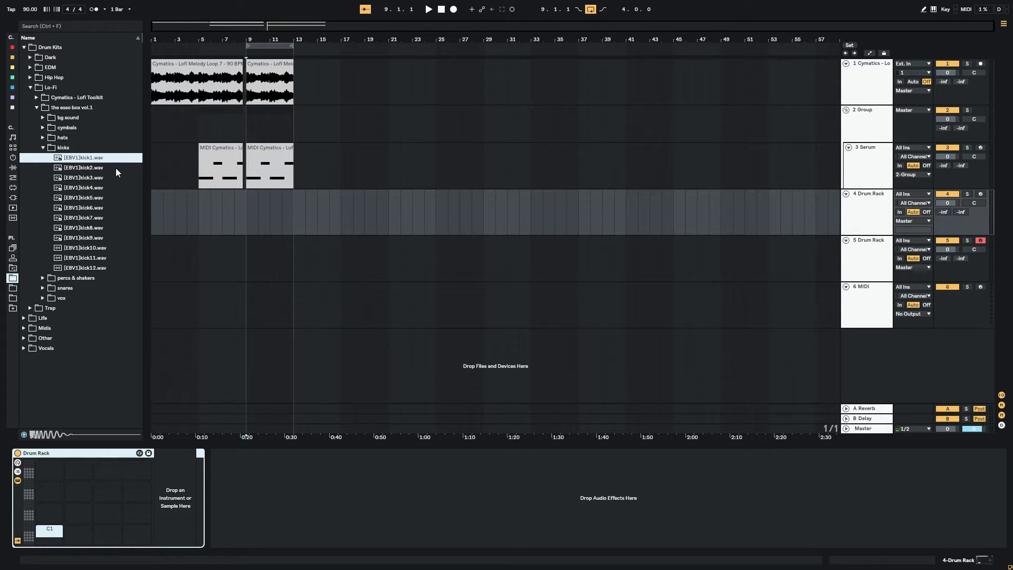
{"action": "key", "text": "Down"}
{"action": "key", "text": "Down"}
{"action": "key", "text": "Down"}
{"action": "key", "text": "Down"}
{"action": "key", "text": "Down"}
{"action": "key", "text": "Down"}
{"action": "key", "text": "Down"}
{"action": "key", "text": "Down"}
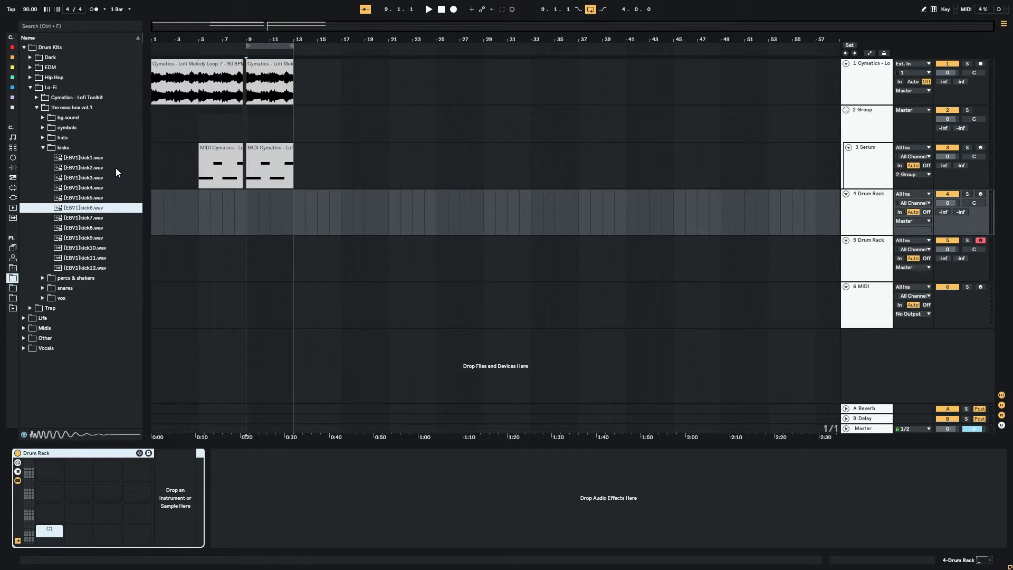
{"action": "key", "text": "Down"}
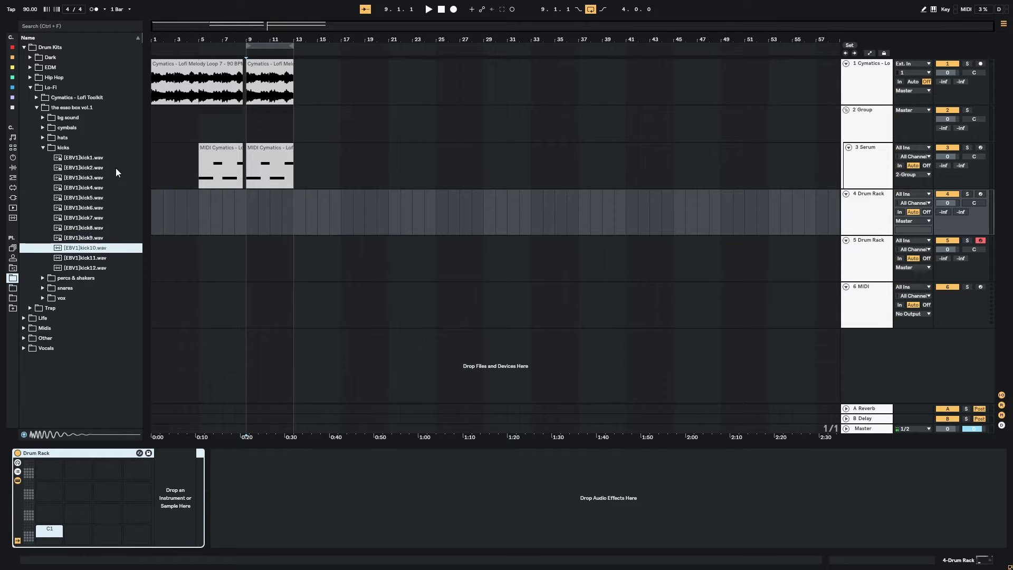
Compare kick8 with the neighbouring kicks and load [EBV1]kick8.wav onto the C1 pad of the first Drum Rack
{"action": "key", "text": "Up"}
{"action": "key", "text": "Up"}
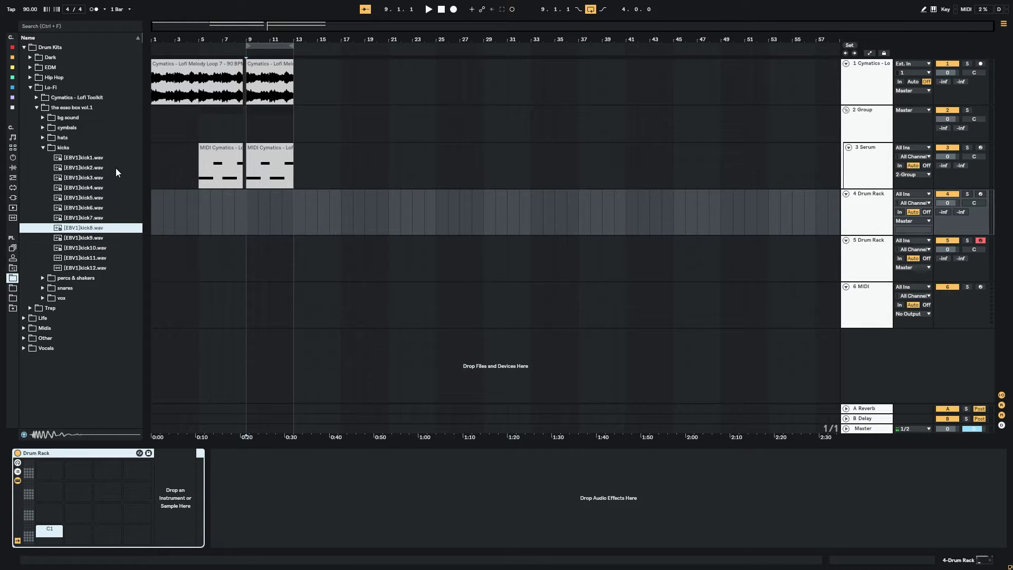
{"action": "key", "text": "Down"}
{"action": "key", "text": "Down"}
{"action": "key", "text": "Up"}
{"action": "key", "text": "Up"}
{"action": "left_click_drag", "start_coordinate": [91, 229], "coordinate": [61, 536]}
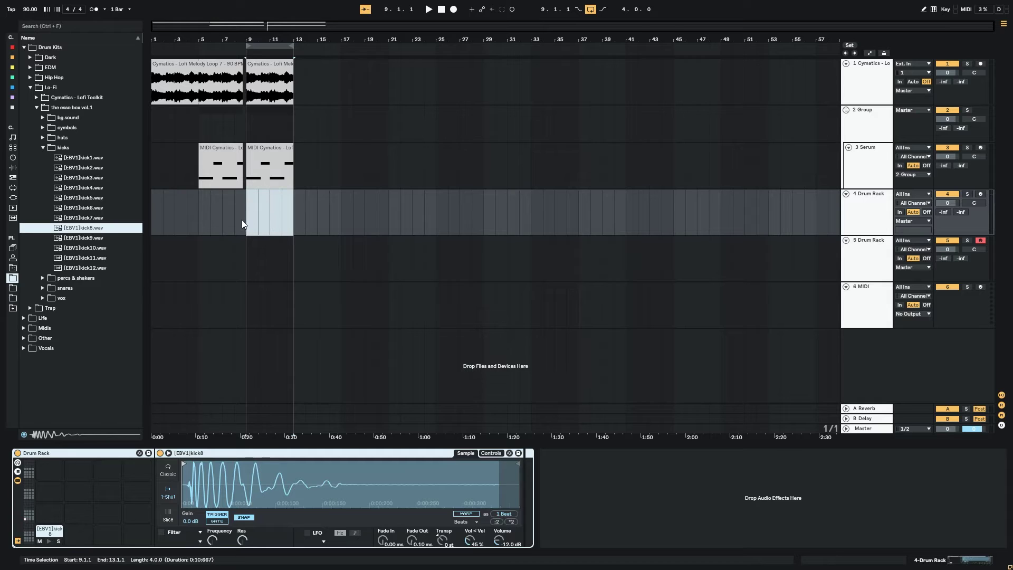
Create a four-bar MIDI clip at bar 9 on the first Drum Rack track with a kick on each bar's first beat
{"action": "key", "text": "ctrl+shift+m"}
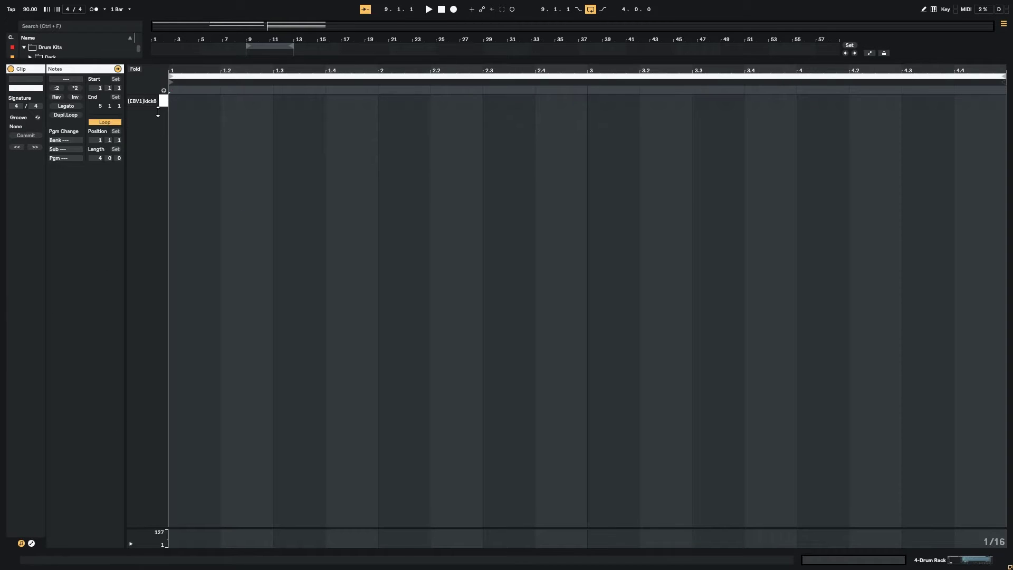
{"action": "double_click", "coordinate": [384, 101]}
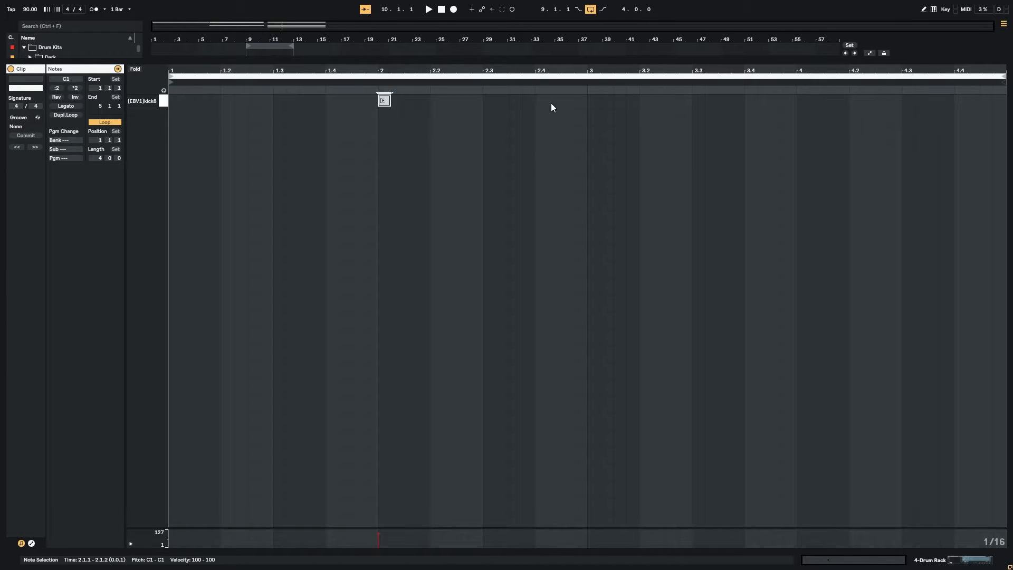
{"action": "left_click", "coordinate": [588, 103]}
{"action": "double_click", "coordinate": [589, 103]}
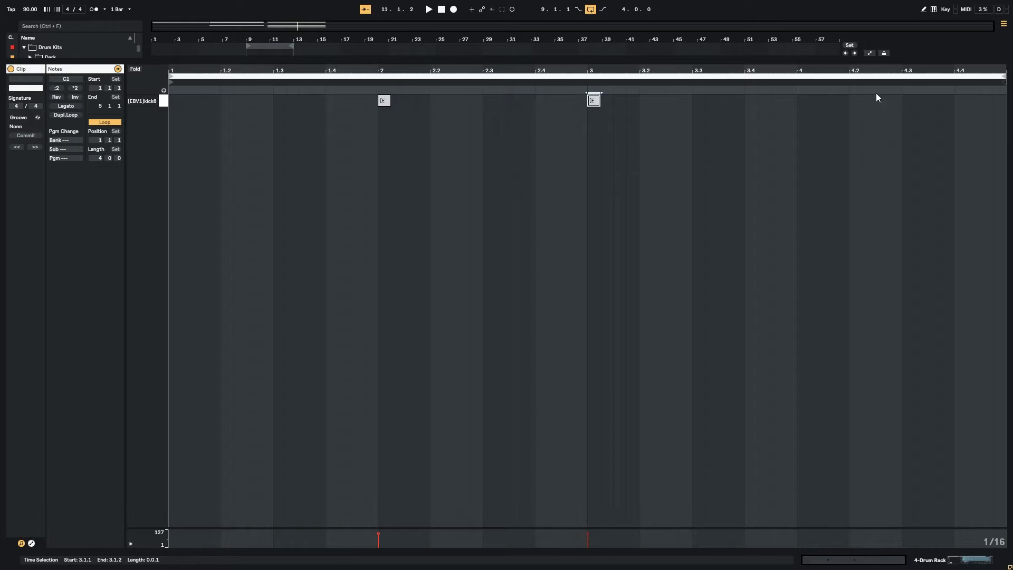
{"action": "double_click", "coordinate": [802, 100]}
{"action": "left_click_drag", "start_coordinate": [789, 61], "coordinate": [775, 5]}
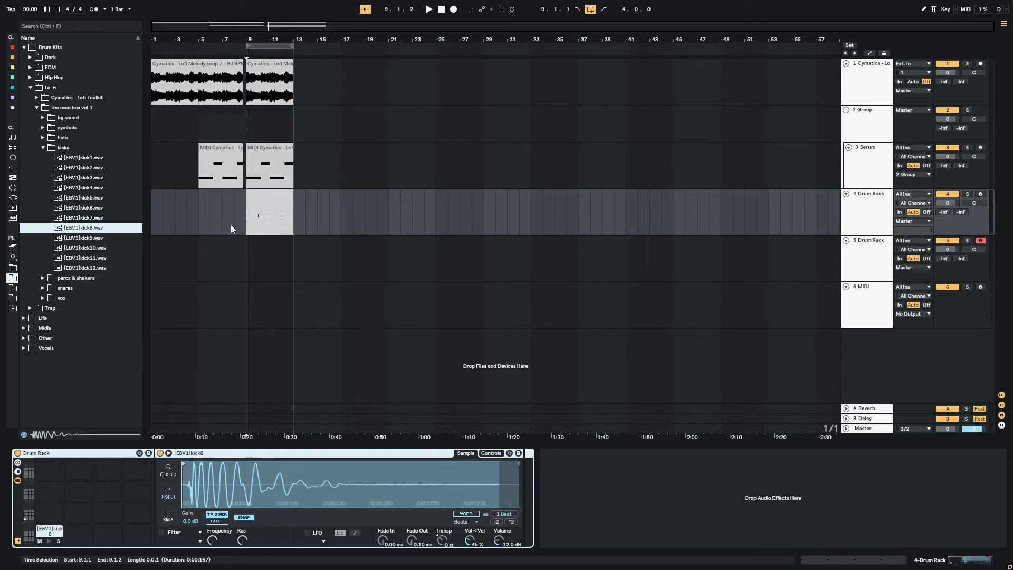
Play the kick pattern from bar 9 with the melody and bass, and open the kick clip's notes
{"action": "left_click", "coordinate": [249, 214]}
{"action": "key", "text": "space"}
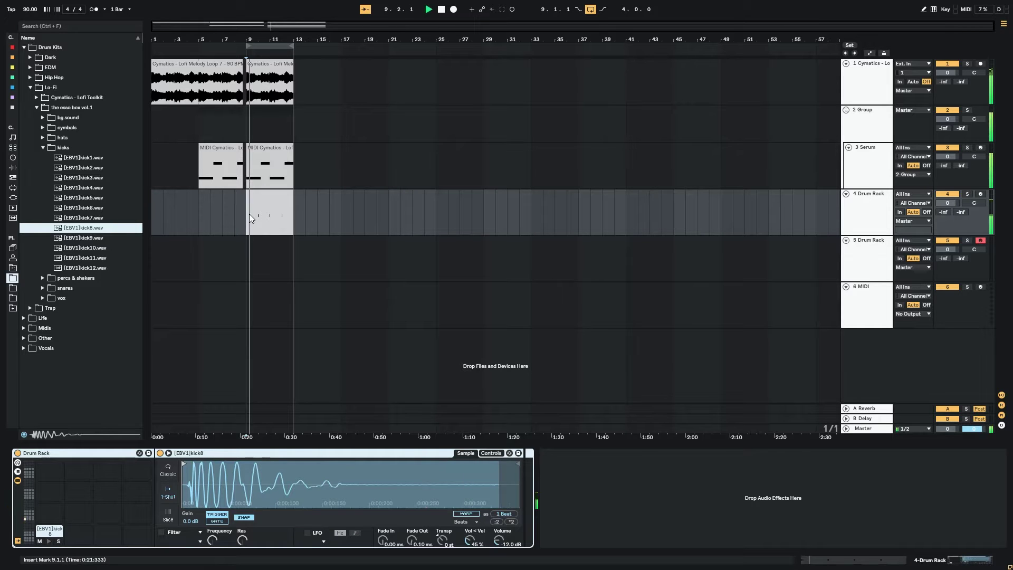
{"action": "left_click", "coordinate": [266, 198]}
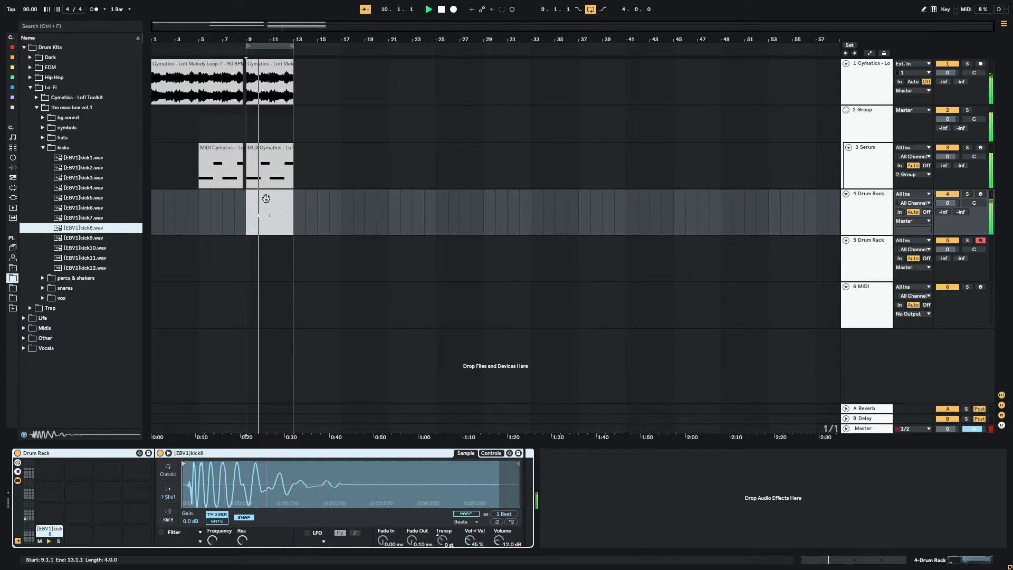
{"action": "double_click", "coordinate": [266, 198]}
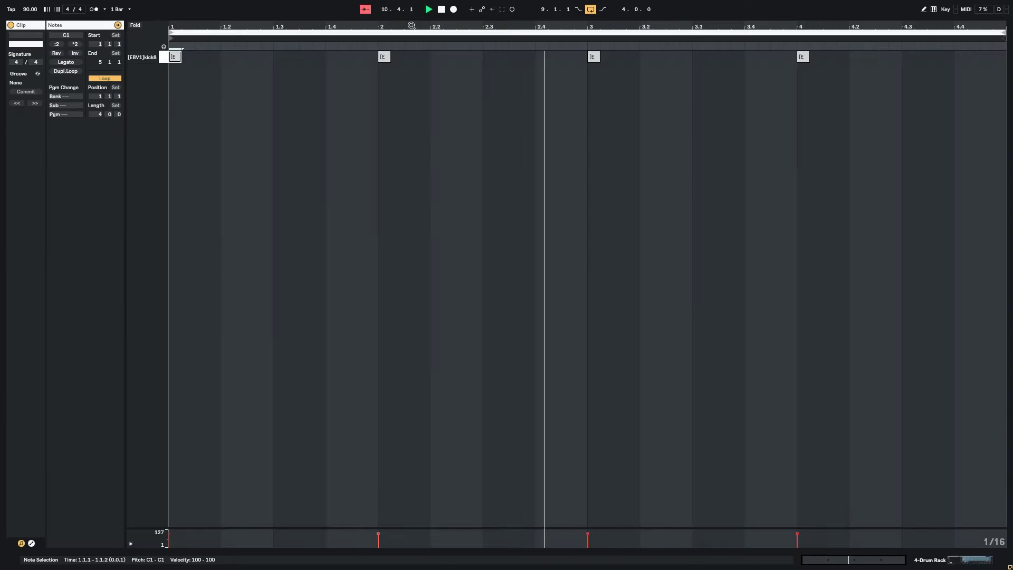
Move the bar 2 kick to 2.3 and the bar 4 kick to 4.3, and listen to the pattern
{"action": "left_click", "coordinate": [383, 57]}
{"action": "left_click_drag", "start_coordinate": [384, 57], "coordinate": [487, 58]}
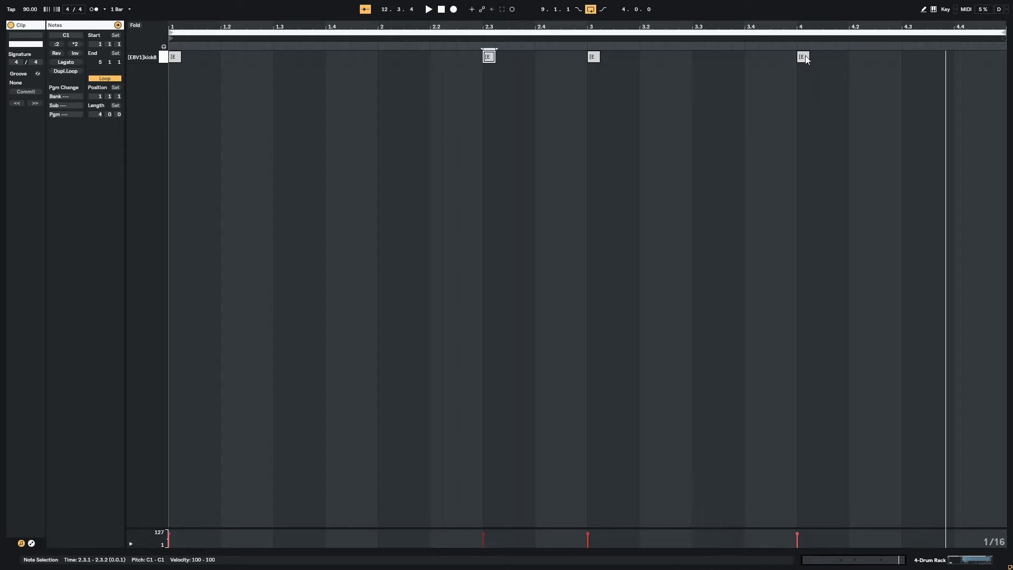
{"action": "left_click_drag", "start_coordinate": [805, 55], "coordinate": [906, 58]}
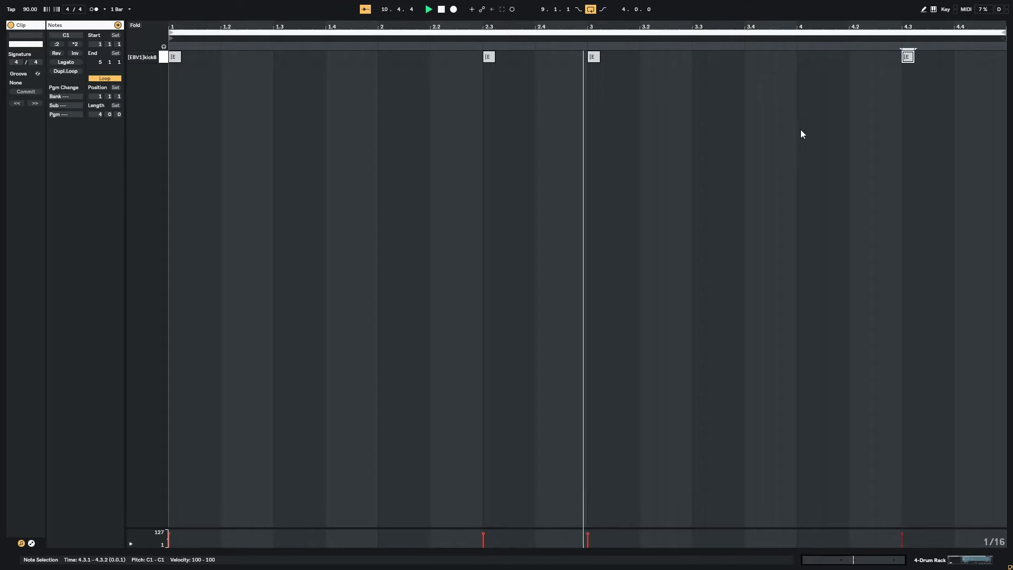
{"action": "key", "text": "space"}
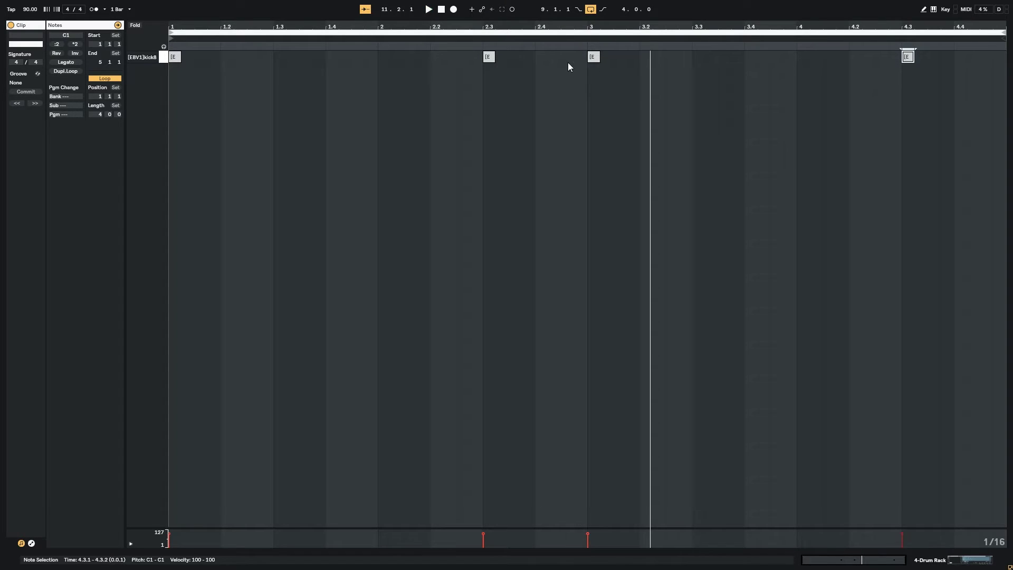
Add an extra kick at 2.4.3, shift it to 2.4.2, and play the pattern
{"action": "double_click", "coordinate": [573, 60]}
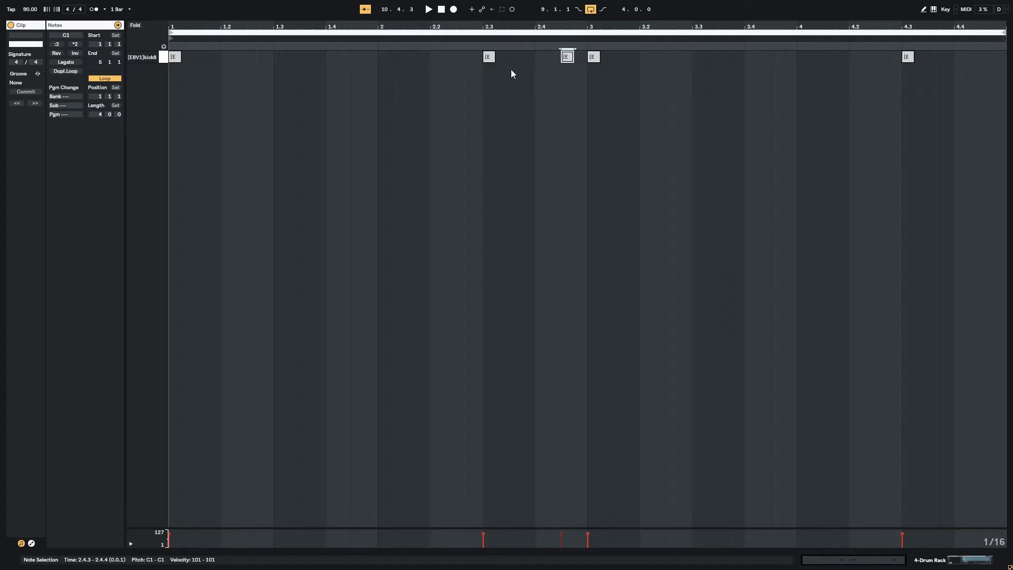
{"action": "left_click_drag", "start_coordinate": [570, 62], "coordinate": [556, 62]}
{"action": "left_click", "coordinate": [480, 92]}
{"action": "key", "text": "space"}
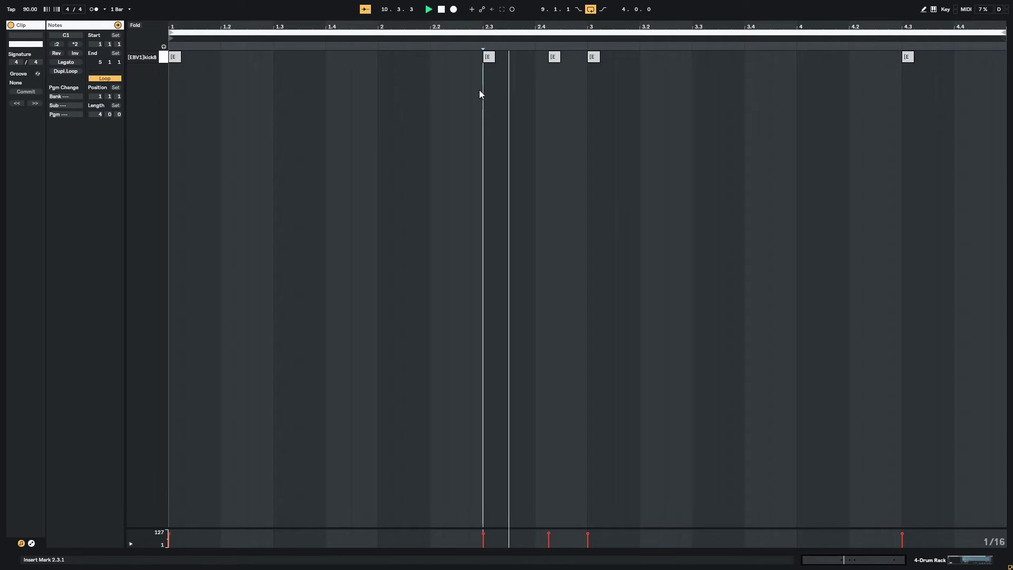
{"action": "key", "text": "space"}
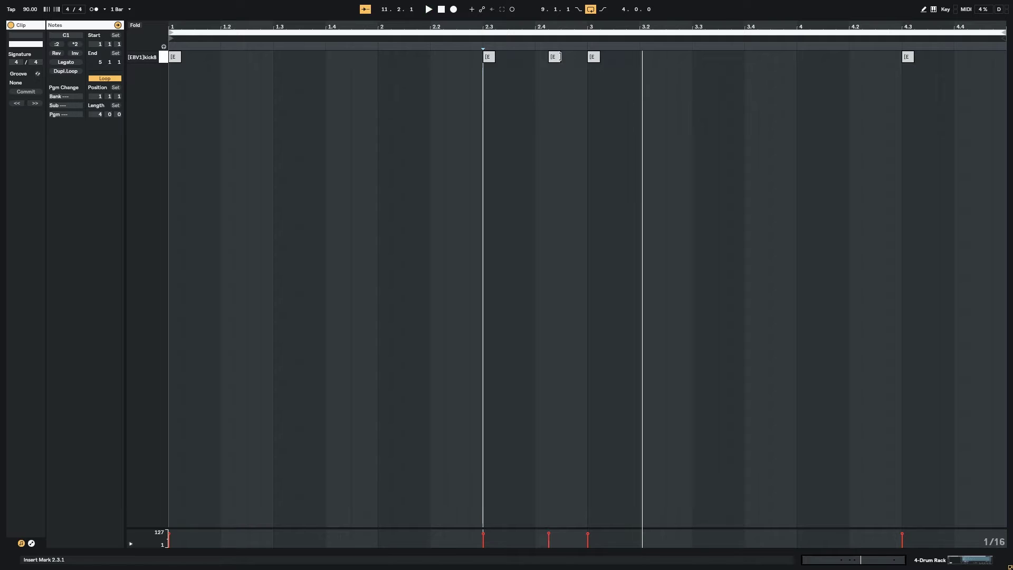
Move the extra kick back to 2.4.3 and add another kick at 4.4.3 during playback
{"action": "left_click_drag", "start_coordinate": [557, 58], "coordinate": [568, 58]}
{"action": "left_click", "coordinate": [482, 99]}
{"action": "key", "text": "space"}
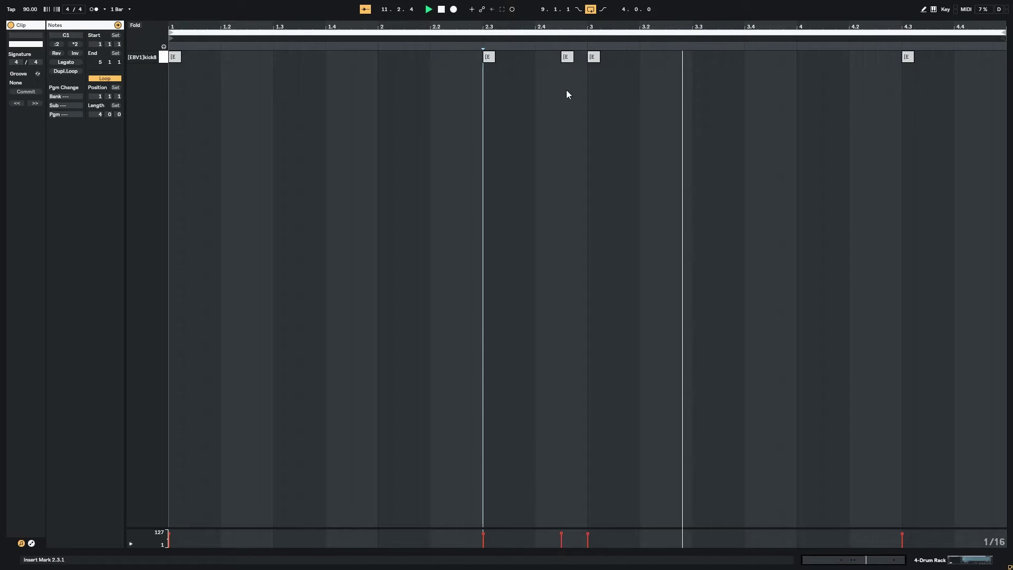
{"action": "double_click", "coordinate": [983, 59]}
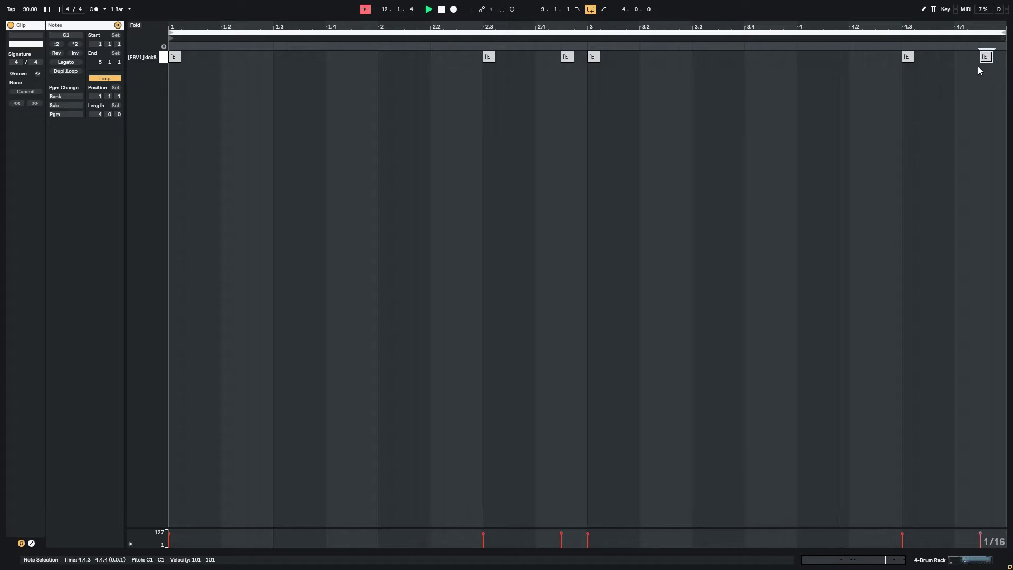
Delete the extra kicks at 4.4.3 and 2.4.3 from the kick clip
{"action": "left_click", "coordinate": [936, 559]}
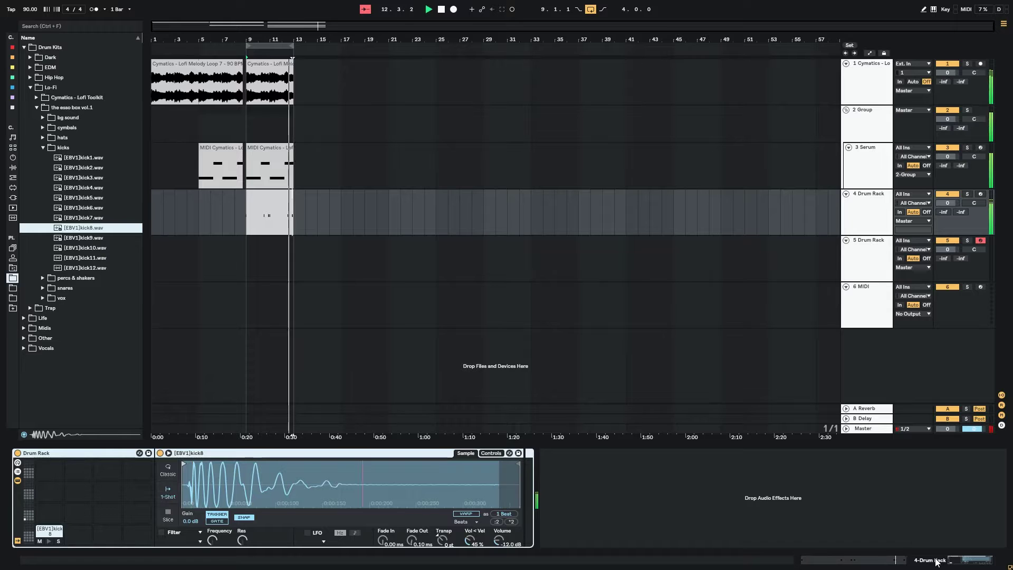
{"action": "left_click", "coordinate": [52, 148]}
{"action": "double_click", "coordinate": [262, 203]}
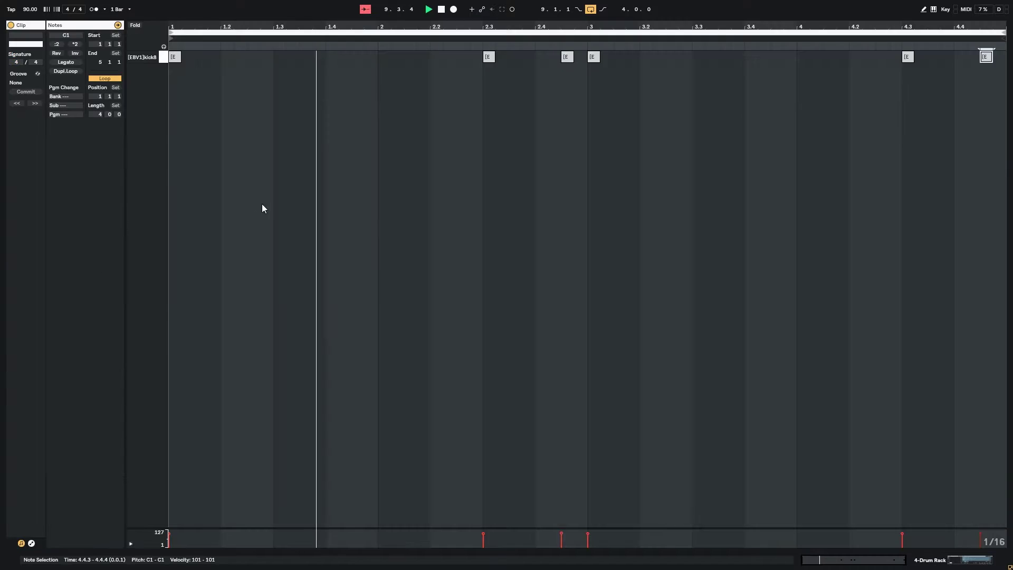
{"action": "key", "text": "Delete"}
{"action": "double_click", "coordinate": [565, 57]}
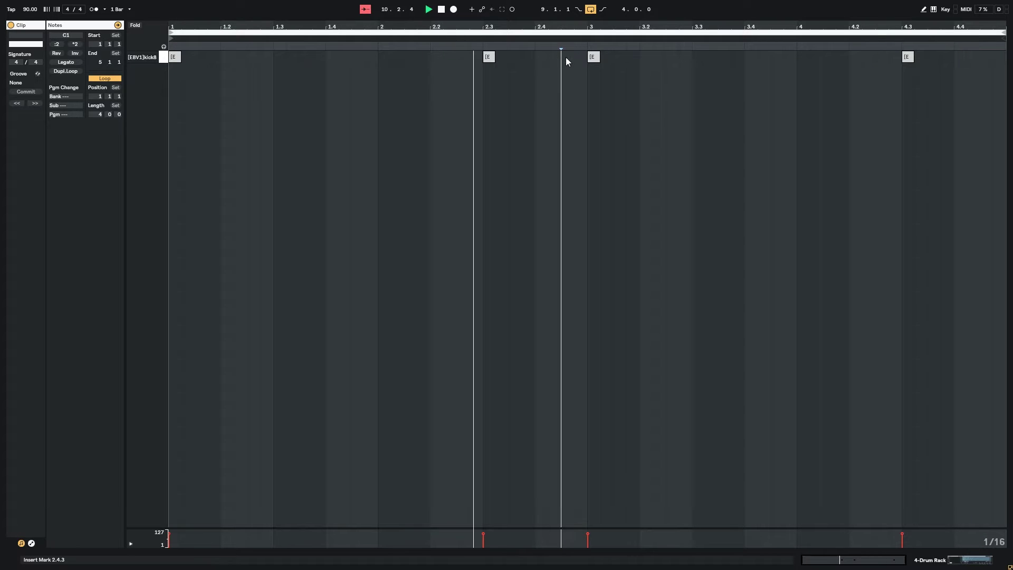
Delete the kicks in bars 2 and 4 so only the hits starting bars 1 and 3 stay, and stop playback
{"action": "left_click_drag", "start_coordinate": [491, 57], "coordinate": [400, 65]}
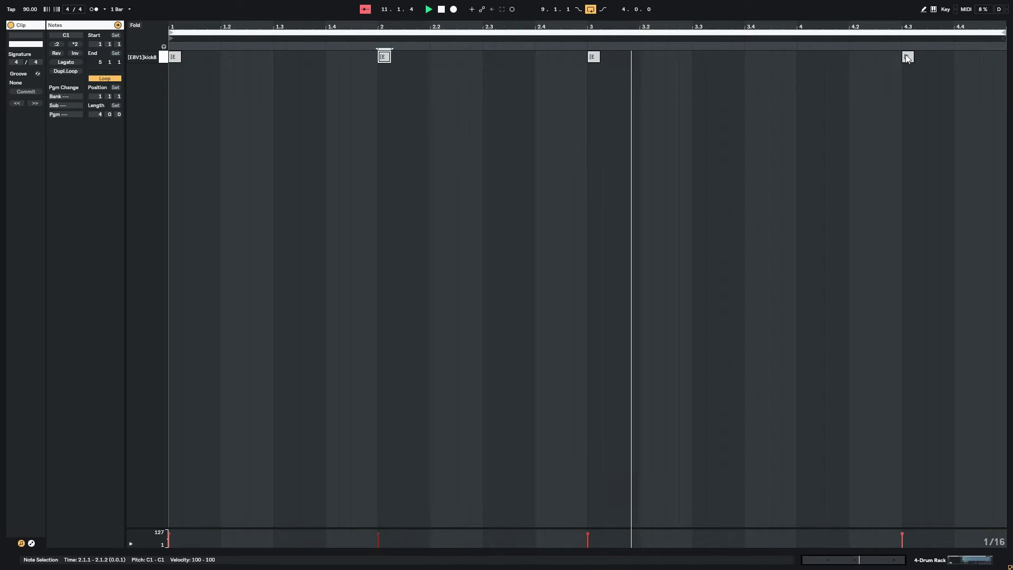
{"action": "left_click", "coordinate": [907, 56]}
{"action": "double_click", "coordinate": [377, 55]}
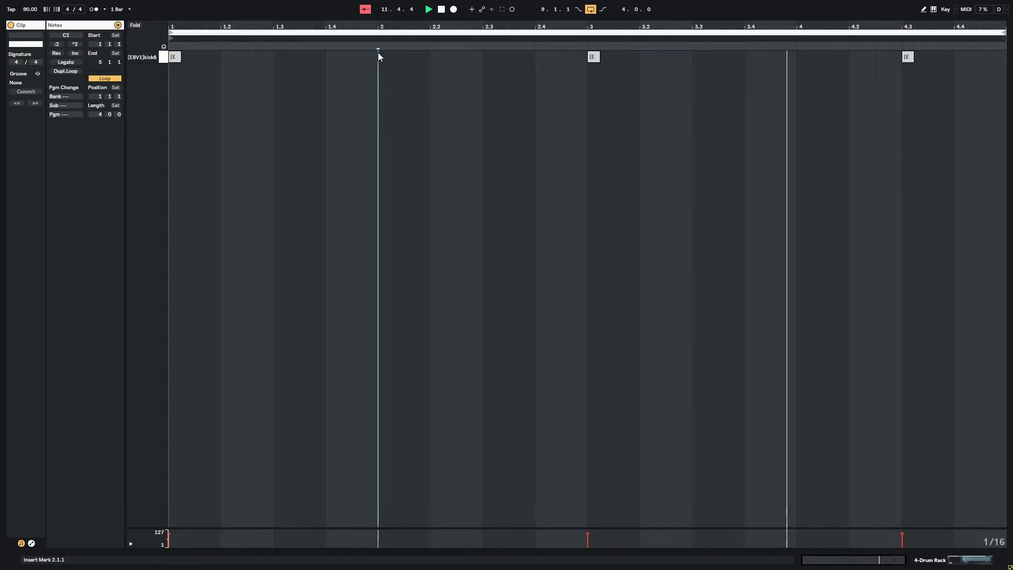
{"action": "double_click", "coordinate": [906, 58]}
{"action": "key", "text": "space"}
Replace the sample on the first Drum Rack's C1 pad with [EBV1]kick1.wav and play from bar 9
{"action": "left_click", "coordinate": [924, 562]}
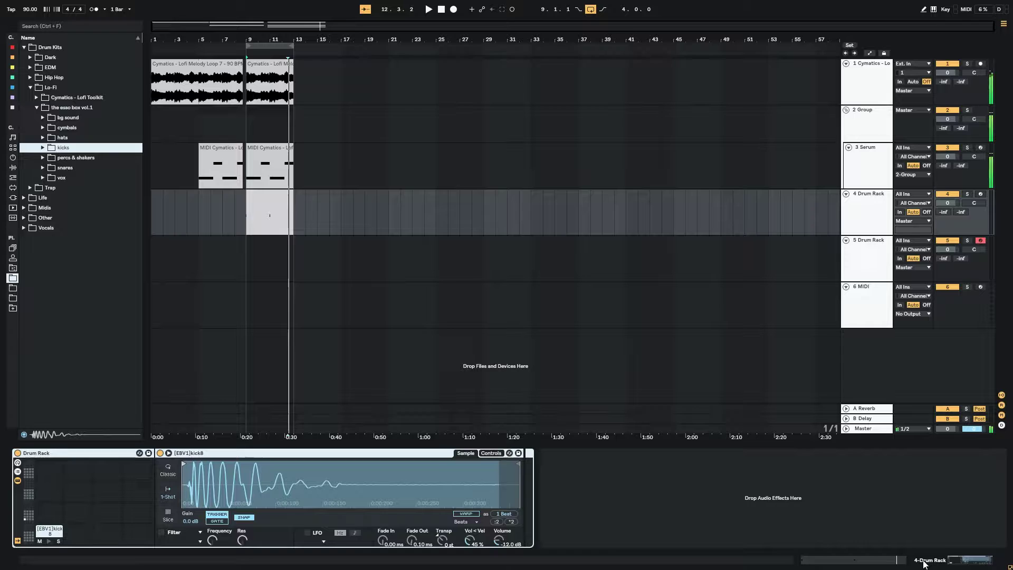
{"action": "left_click", "coordinate": [43, 148]}
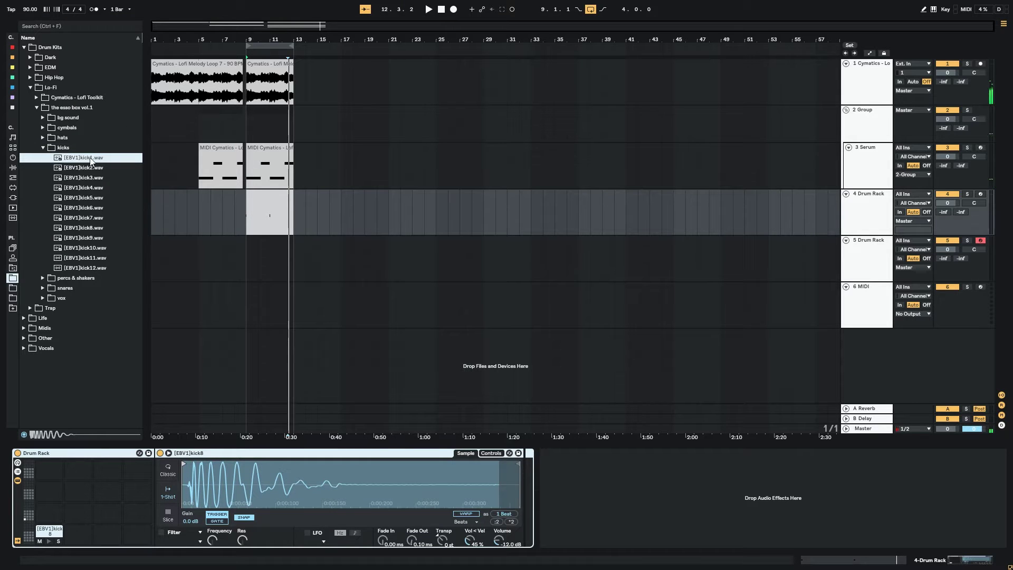
{"action": "left_click_drag", "start_coordinate": [47, 537], "coordinate": [48, 538]}
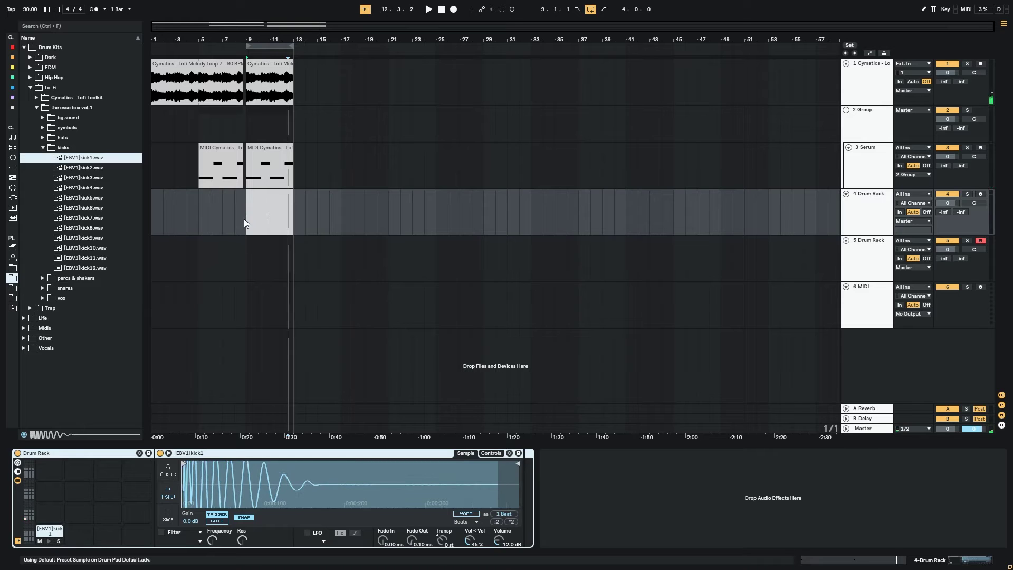
{"action": "key", "text": "space"}
Add a Compressor after iZotope Vinyl on the melody track, sidechained to 4-Drum Rack, with the threshold at about -38.9 dB
{"action": "left_click", "coordinate": [13, 47]}
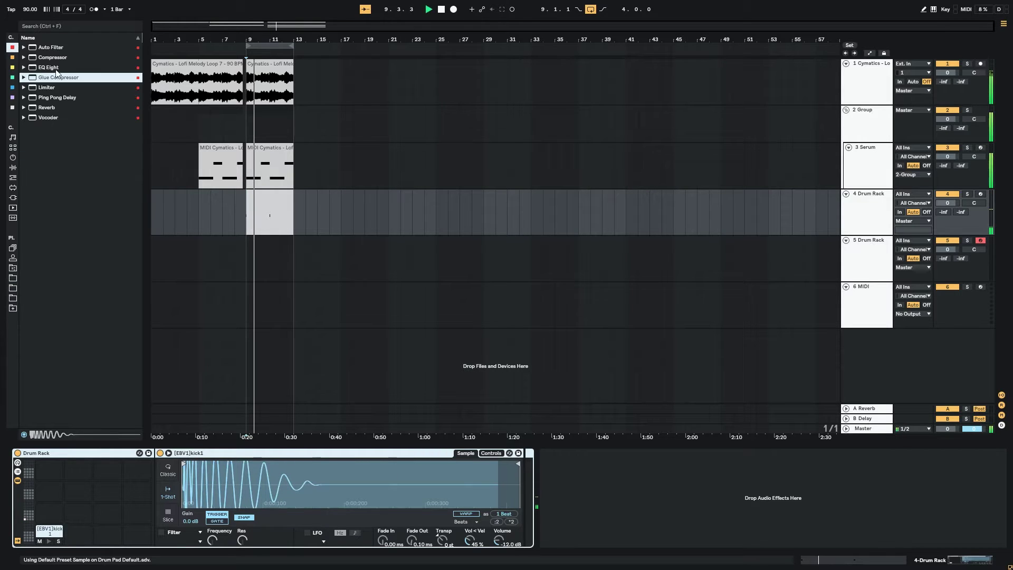
{"action": "left_click", "coordinate": [47, 57]}
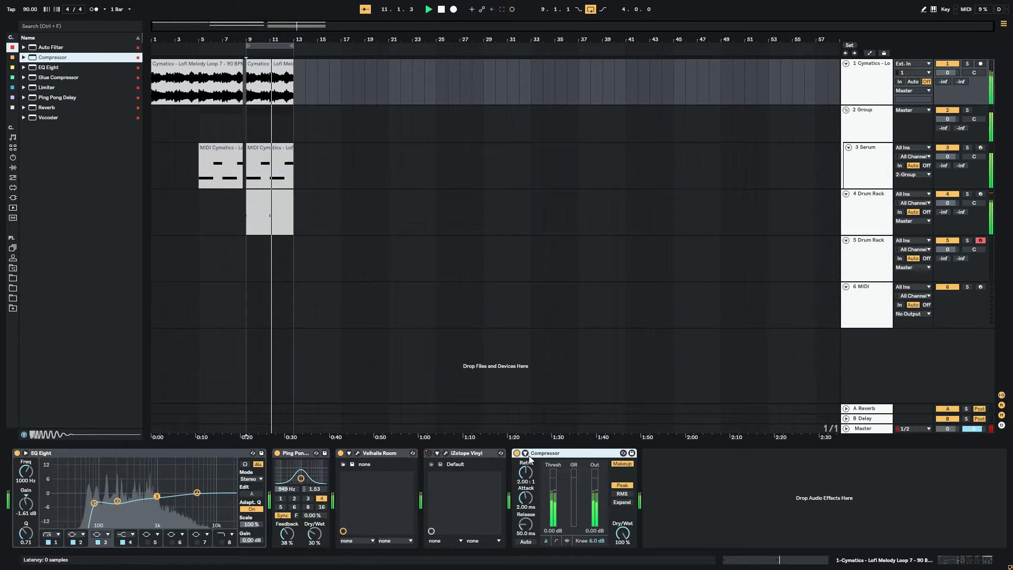
{"action": "left_click", "coordinate": [524, 453]}
{"action": "left_click", "coordinate": [527, 464]}
{"action": "left_click", "coordinate": [532, 478]}
{"action": "left_click", "coordinate": [546, 431]}
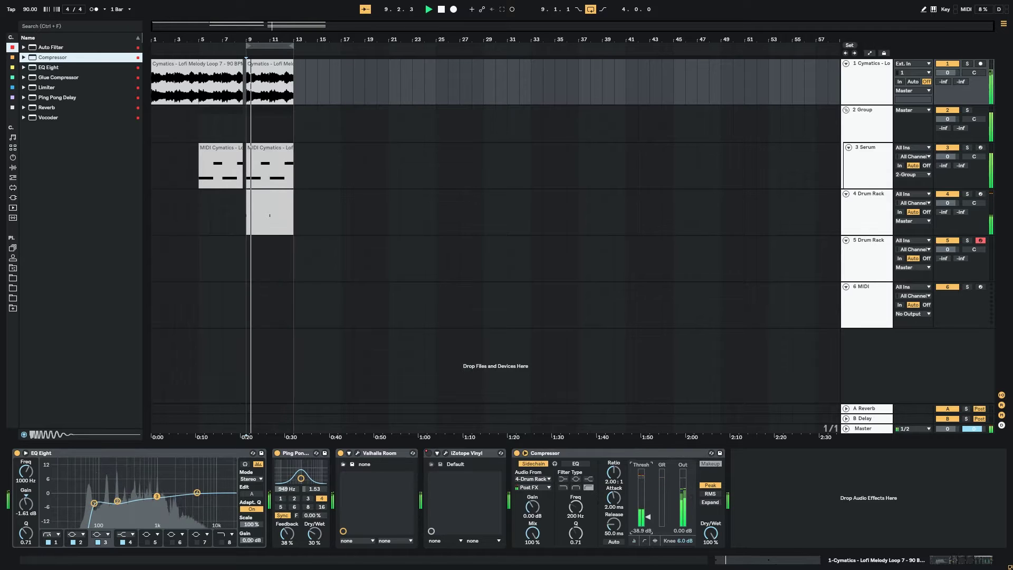
Locate the snares folder of the esso box vol.1 kit in the browser and solo the kick Drum Rack track
{"action": "left_click", "coordinate": [13, 197]}
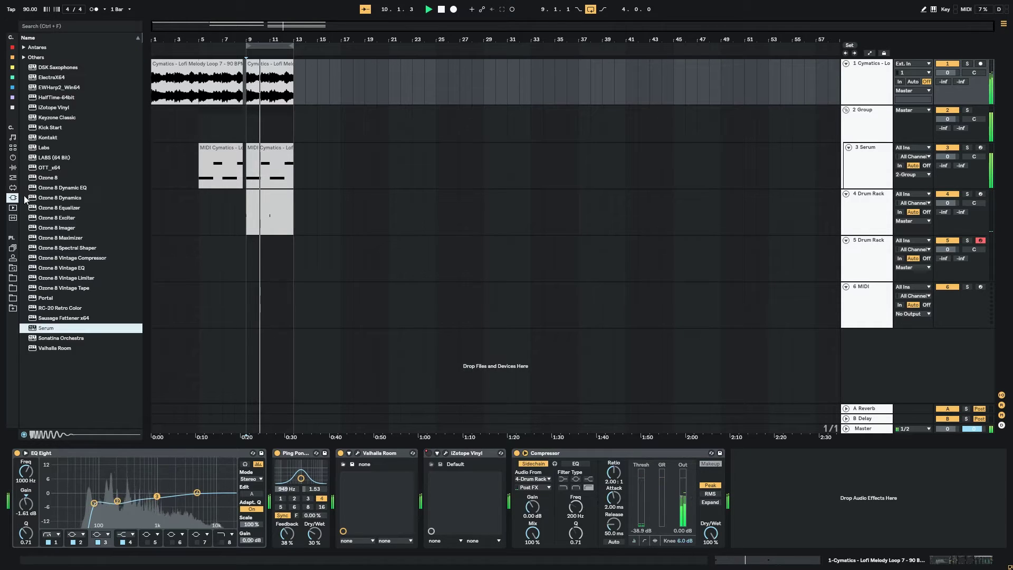
{"action": "left_click", "coordinate": [13, 278]}
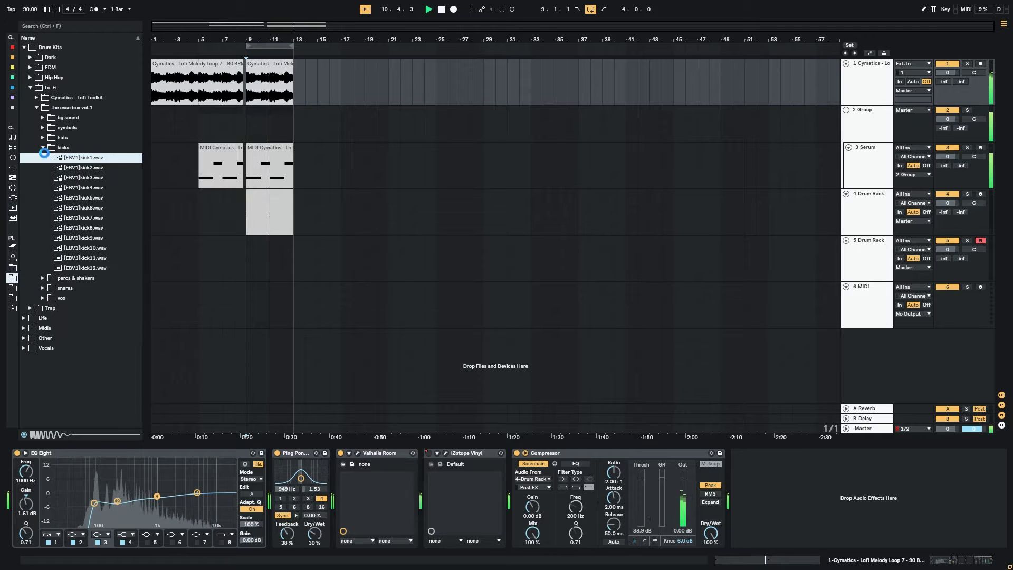
{"action": "left_click_drag", "start_coordinate": [56, 157], "coordinate": [251, 202]}
{"action": "left_click", "coordinate": [82, 168]}
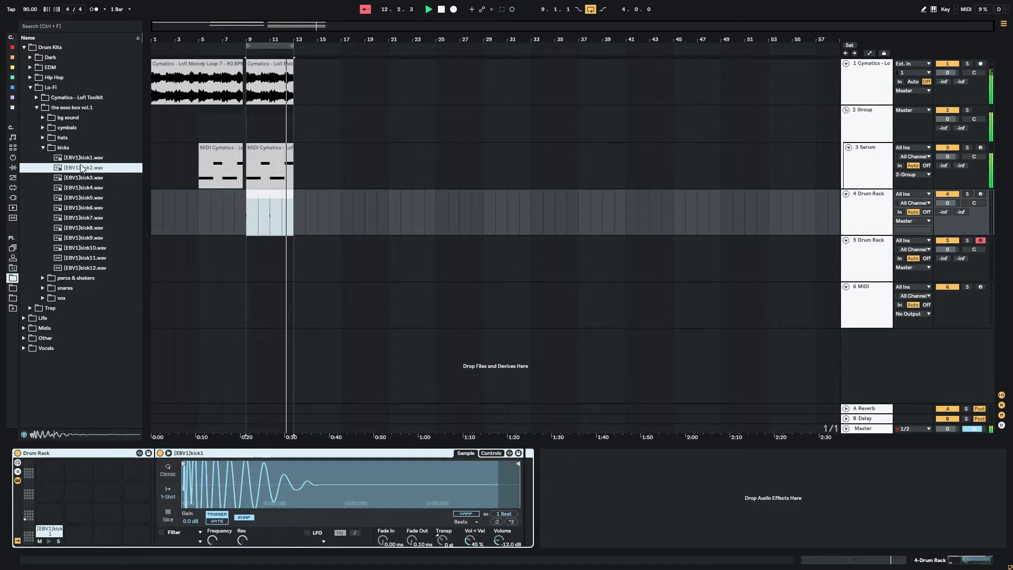
{"action": "key", "text": "Up"}
{"action": "key", "text": "Up"}
{"action": "key", "text": "Left"}
{"action": "key", "text": "Down"}
{"action": "key", "text": "Down"}
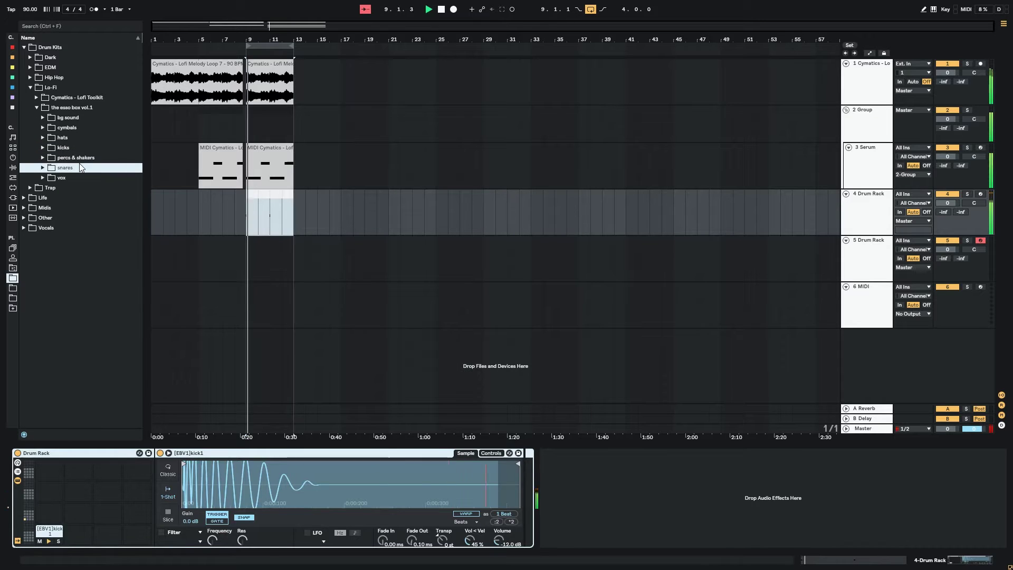
{"action": "left_click", "coordinate": [967, 194]}
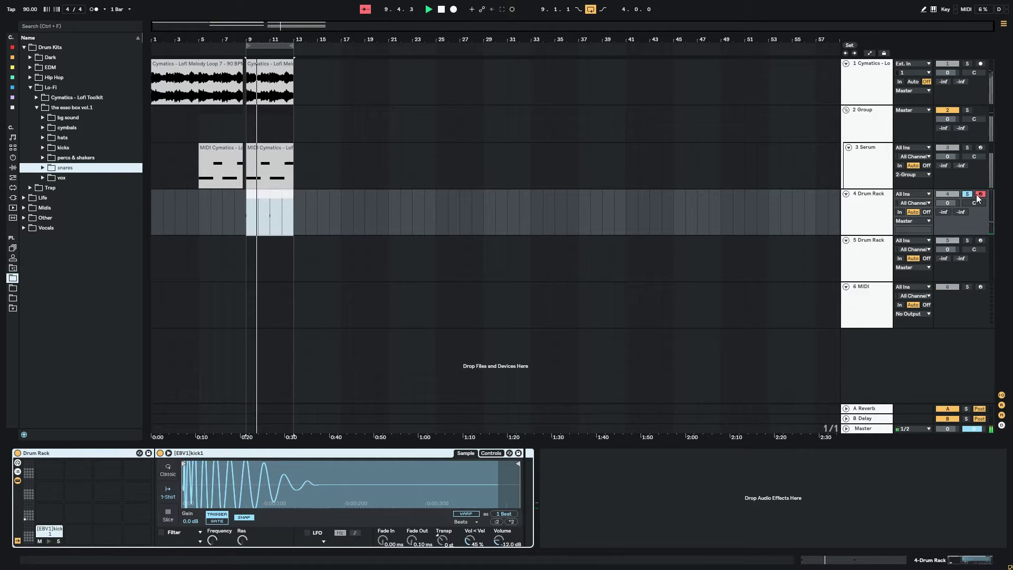
Audition the first snare samples in the snares folder, settle on [EBV1]snare2.wav, and stop playback
{"action": "left_click", "coordinate": [44, 168]}
{"action": "key", "text": "Down"}
{"action": "key", "text": "Down"}
{"action": "key", "text": "Down"}
{"action": "key", "text": "Down"}
{"action": "key", "text": "Down"}
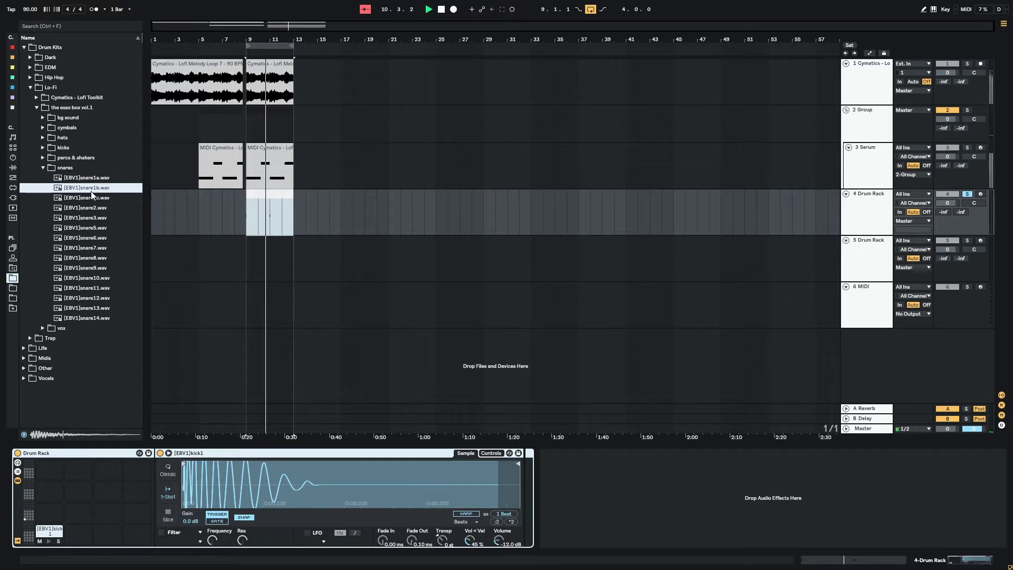
{"action": "key", "text": "Up"}
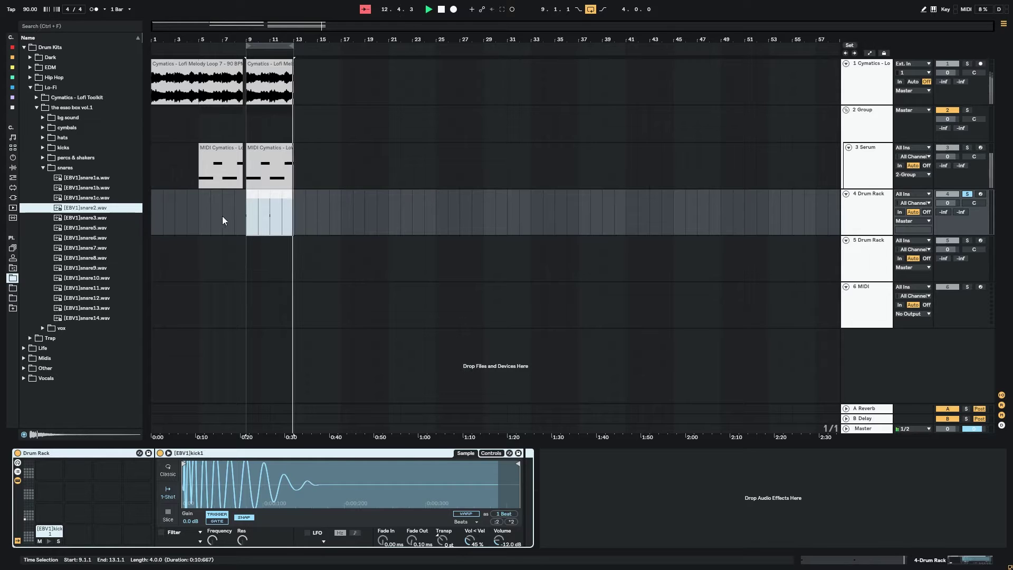
{"action": "key", "text": "space"}
Load [EBV1]snare2.wav onto the C1 pad of the second Drum Rack
{"action": "double_click", "coordinate": [107, 209]}
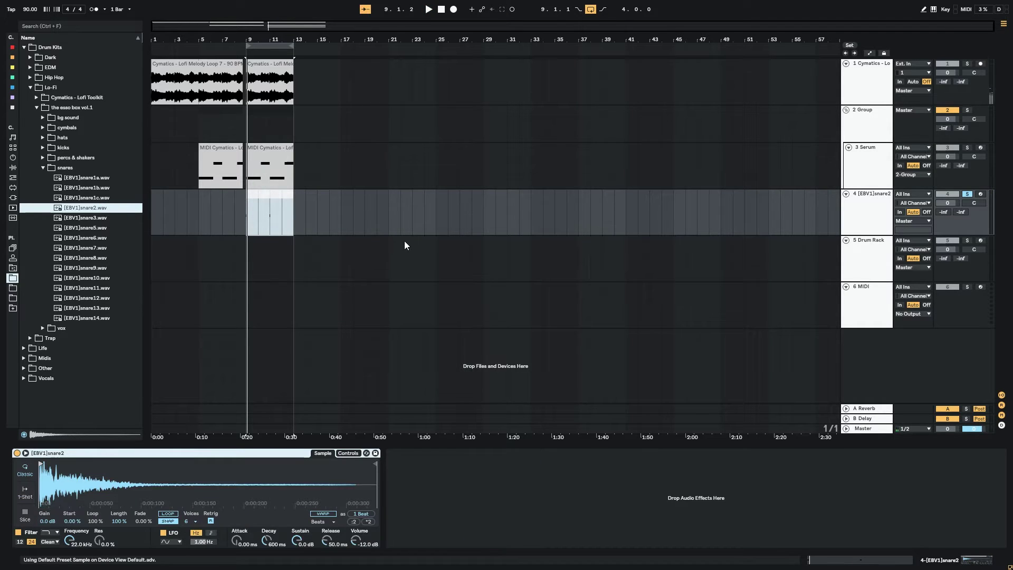
{"action": "key", "text": "ctrl+z"}
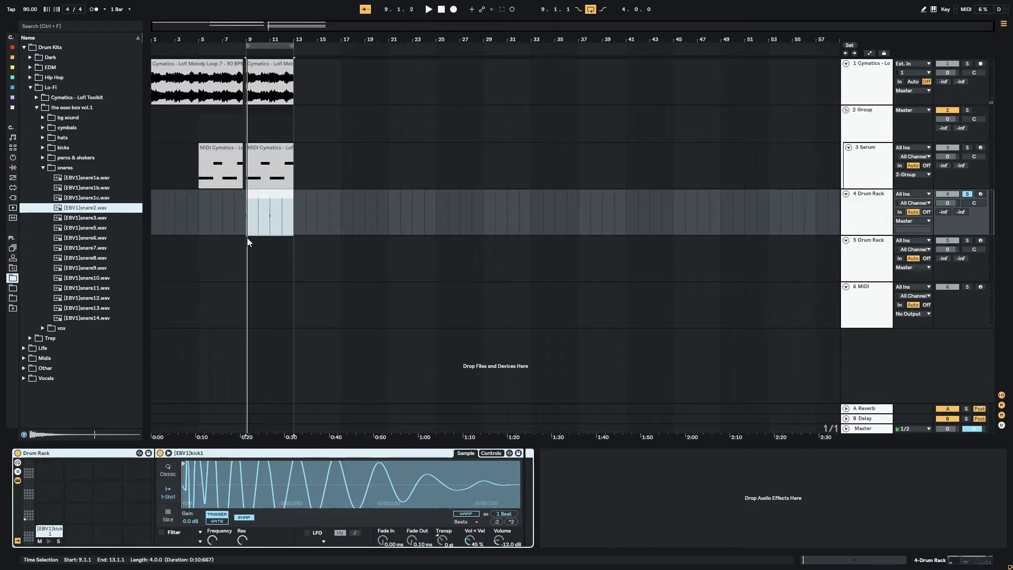
{"action": "left_click", "coordinate": [246, 257]}
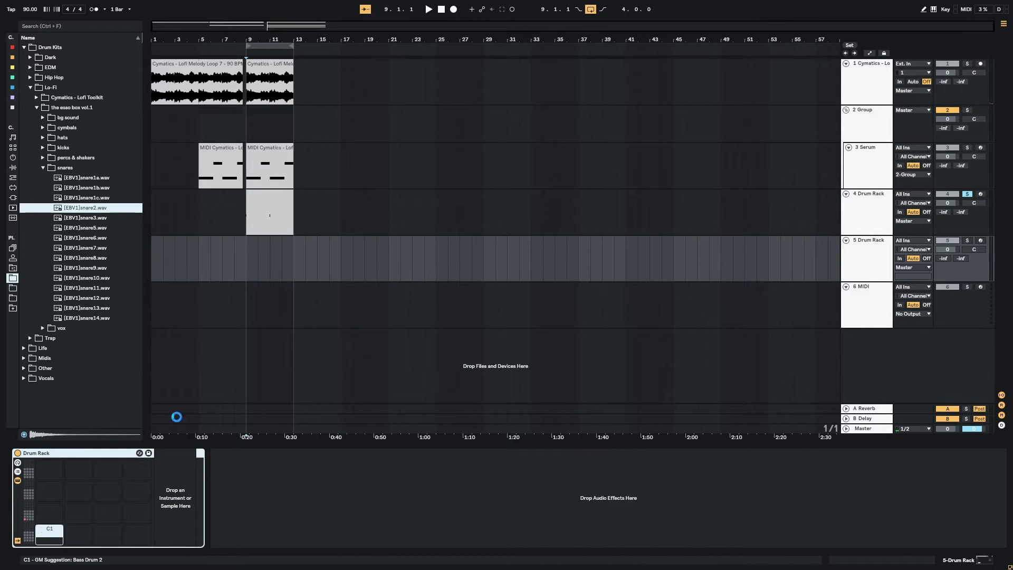
Audition the snares following snare2 and load [EBV1]snare6.wav onto the second Drum Rack's next pad
{"action": "key", "text": "Down"}
{"action": "key", "text": "Down"}
{"action": "key", "text": "Down"}
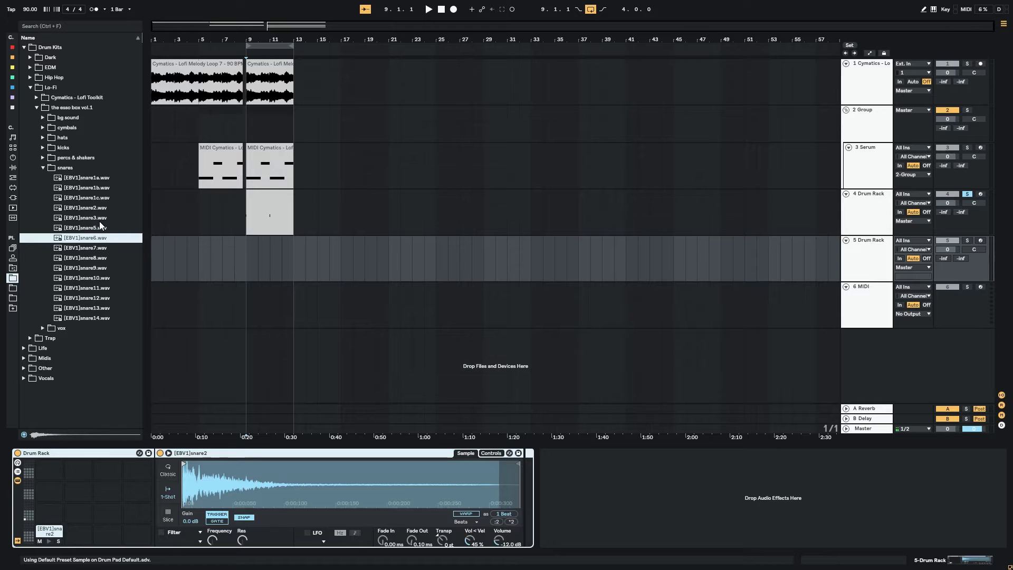
{"action": "key", "text": "Down"}
{"action": "key", "text": "Up"}
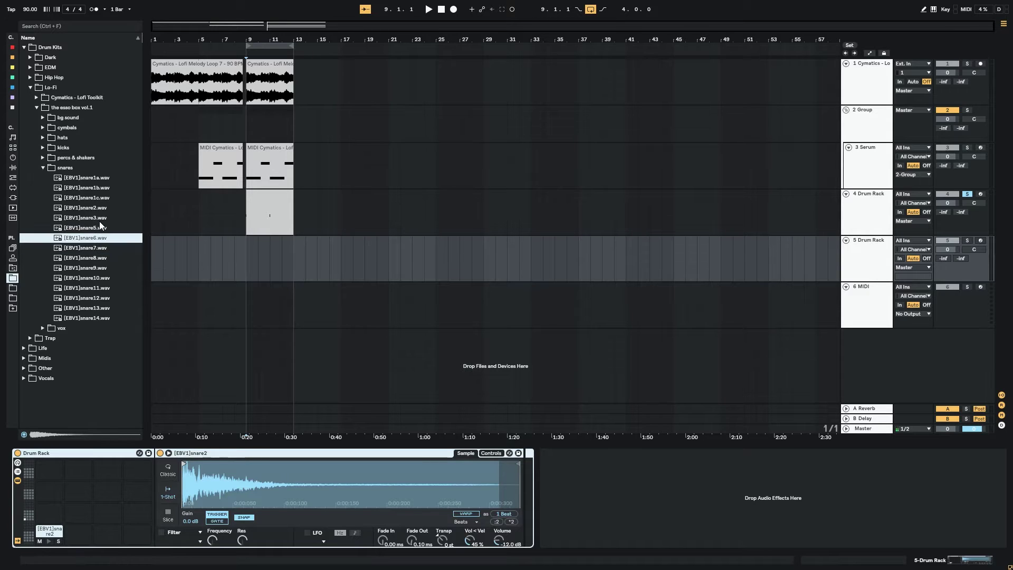
{"action": "key", "text": "Return"}
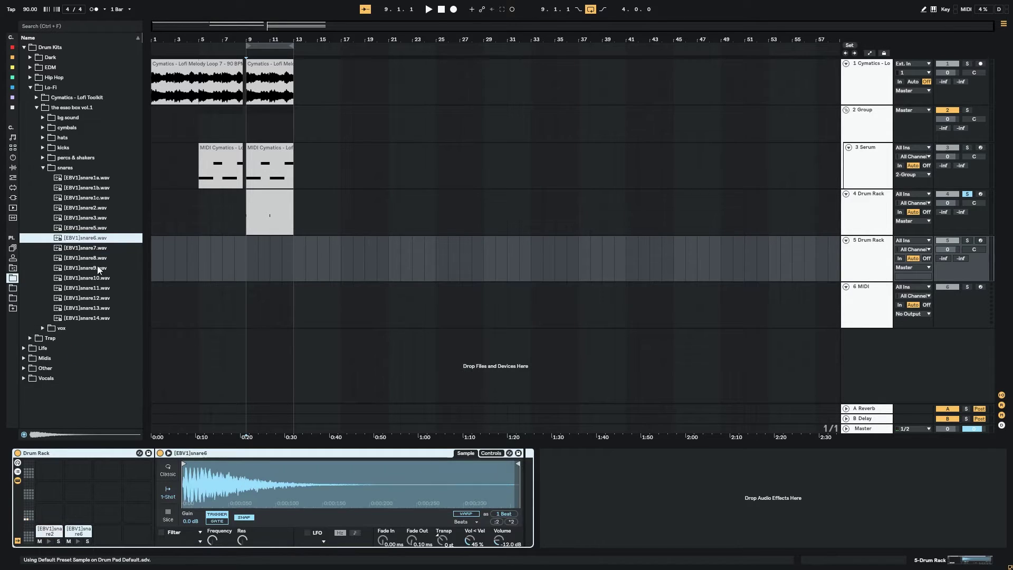
Audition the snares up to snare9 and load [EBV1]snare9.wav onto the second Drum Rack's D1 pad
{"action": "key", "text": "Down"}
{"action": "key", "text": "Down"}
{"action": "left_click", "coordinate": [72, 267]}
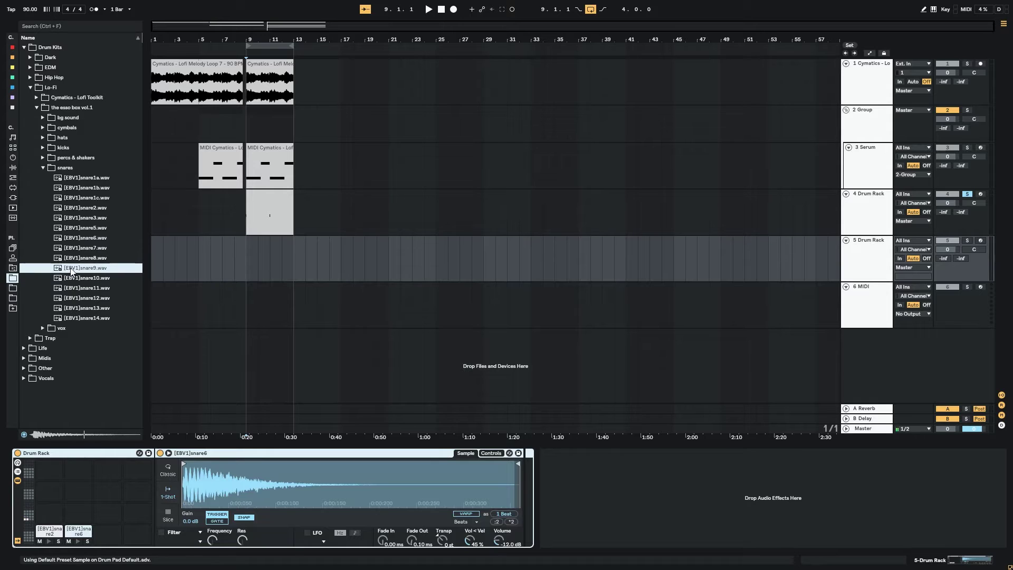
{"action": "left_click_drag", "start_coordinate": [87, 265], "coordinate": [107, 534]}
Create a four-bar MIDI clip at bar 9 on the second Drum Rack and stack snare9, snare6 and snare2 notes at 1.3
{"action": "left_click_drag", "start_coordinate": [247, 271], "coordinate": [294, 275]}
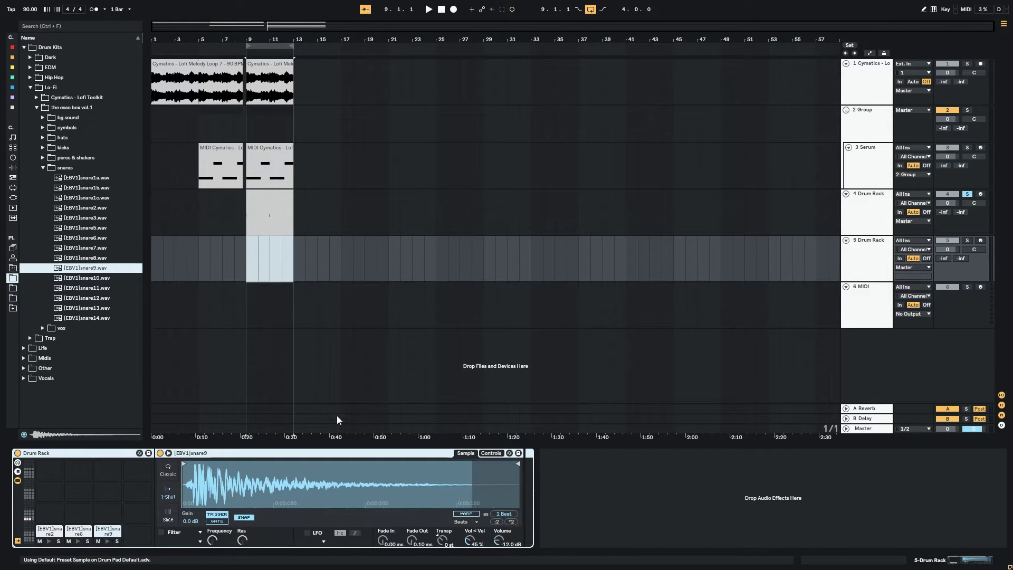
{"action": "key", "text": "ctrl+shift+m"}
{"action": "double_click", "coordinate": [283, 57]}
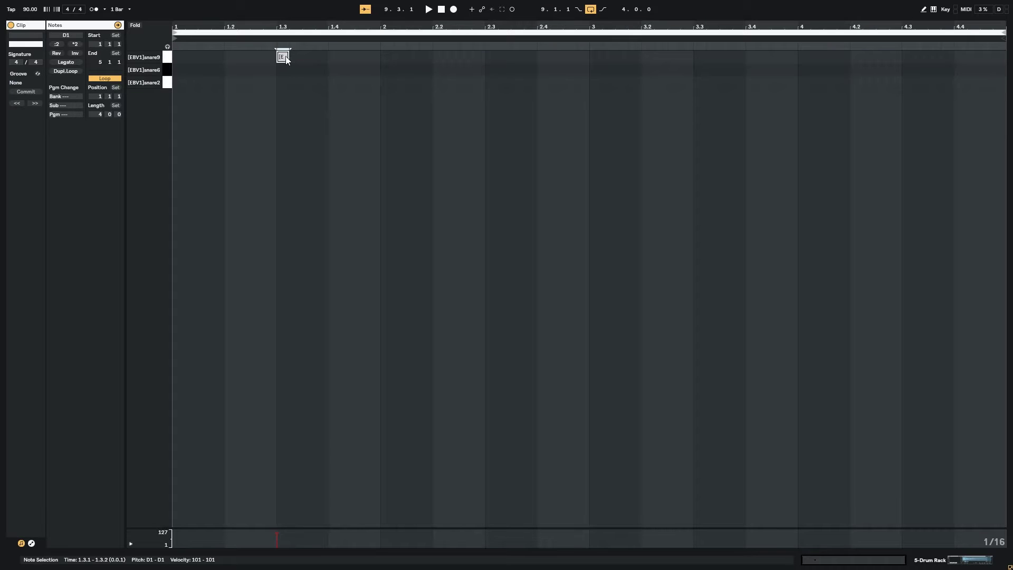
{"action": "double_click", "coordinate": [281, 70]}
{"action": "double_click", "coordinate": [278, 83]}
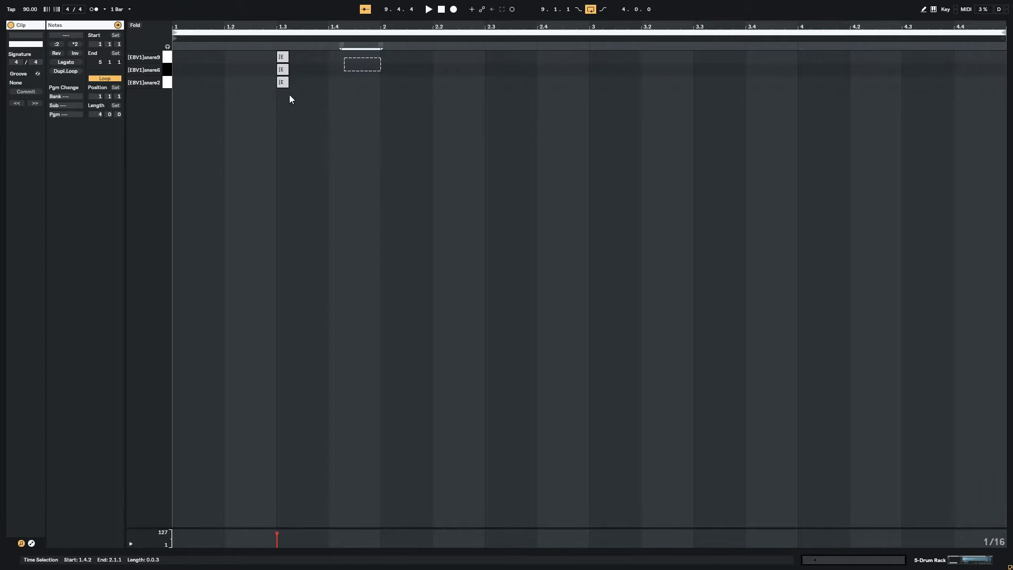
Duplicate the stacked snare hit into the other three bars and play it back with the second Drum Rack soloed
{"action": "key", "text": "ctrl+a"}
{"action": "key", "text": "ctrl+d"}
{"action": "key", "text": "ctrl+d"}
{"action": "key", "text": "ctrl+d"}
{"action": "key", "text": "space"}
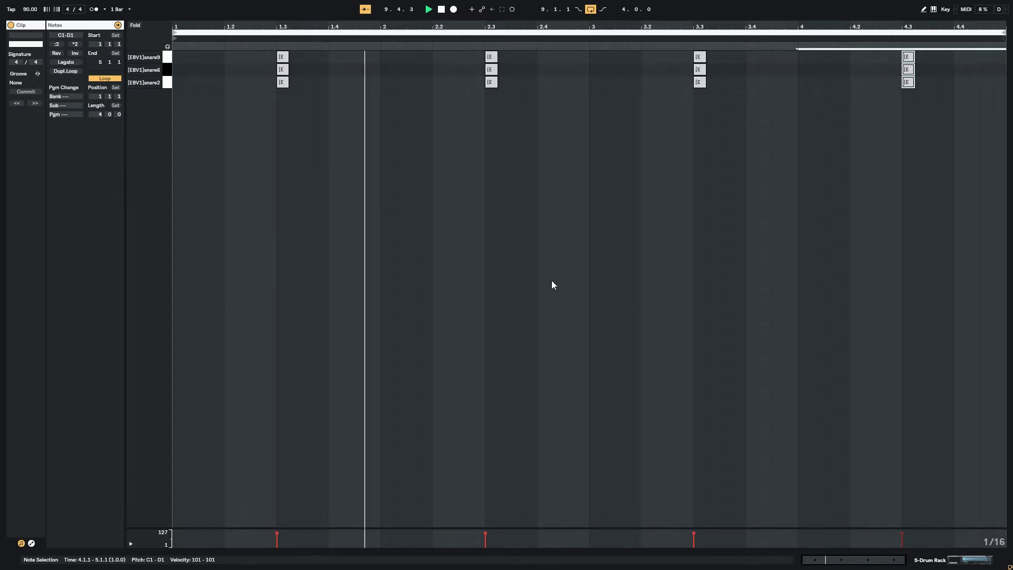
{"action": "left_click", "coordinate": [951, 560]}
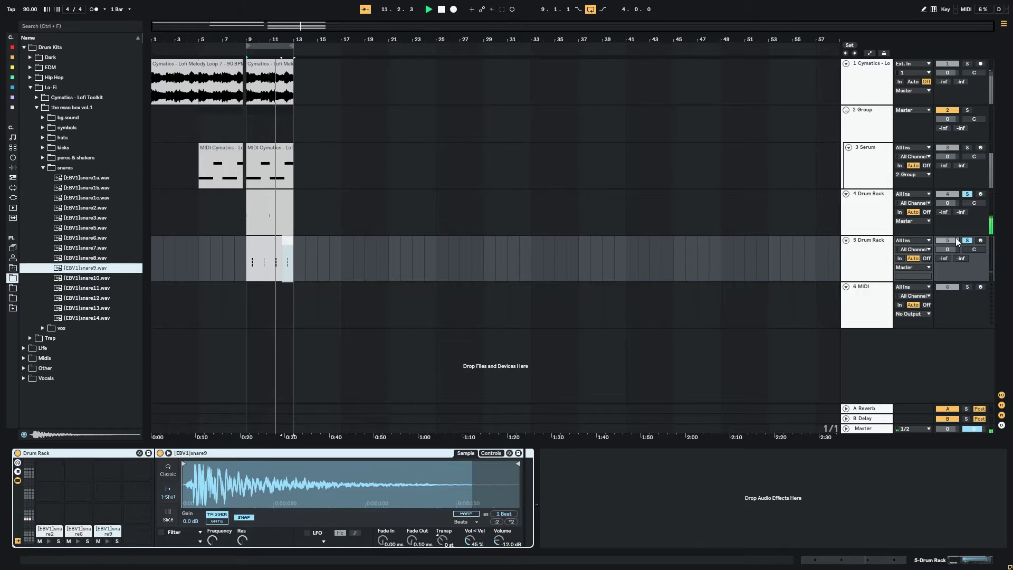
Add Valhalla Room to the snare Drum Rack with an 18.9% mix and 1.26 s decay, and close its window
{"action": "left_click", "coordinate": [13, 47]}
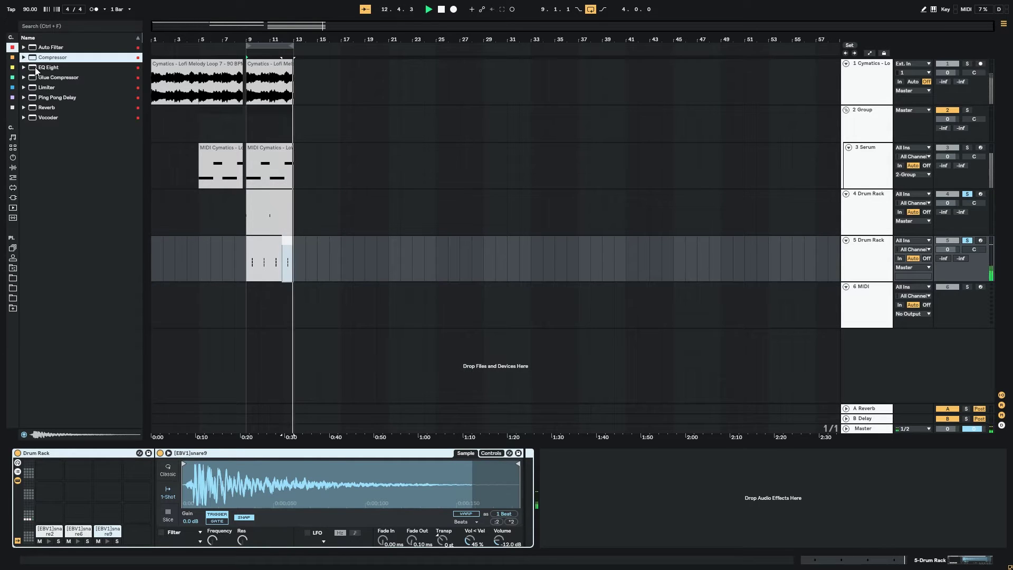
{"action": "left_click", "coordinate": [13, 197]}
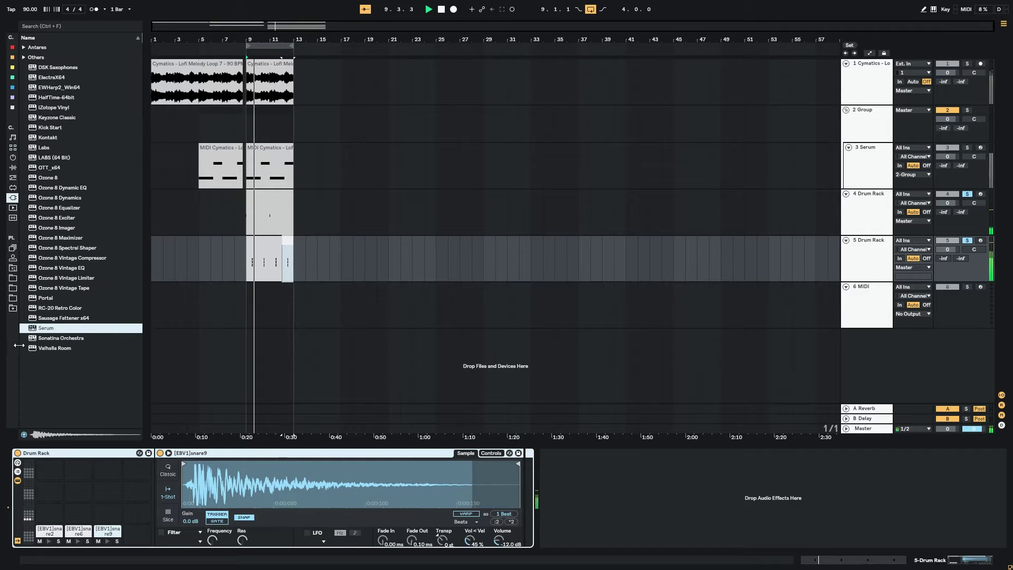
{"action": "left_click_drag", "start_coordinate": [53, 348], "coordinate": [624, 497]}
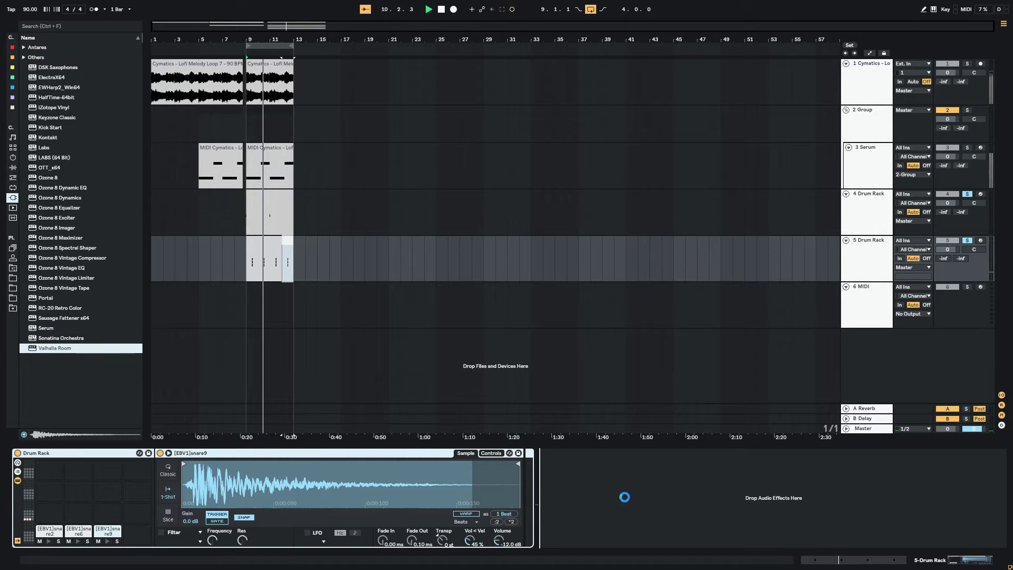
{"action": "left_click", "coordinate": [534, 207]}
{"action": "left_click_drag", "start_coordinate": [535, 230], "coordinate": [536, 223]}
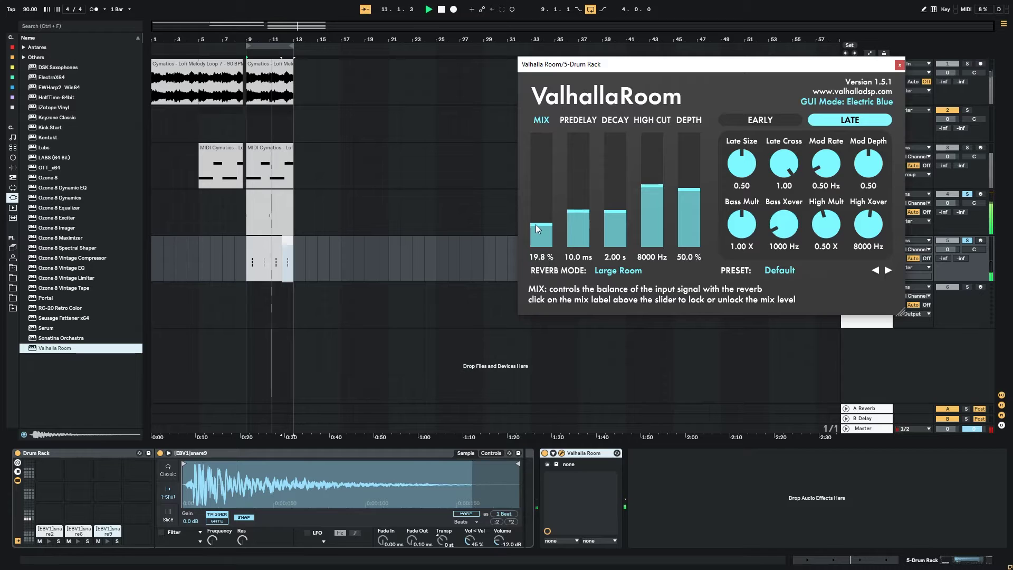
{"action": "left_click_drag", "start_coordinate": [607, 210], "coordinate": [609, 216]}
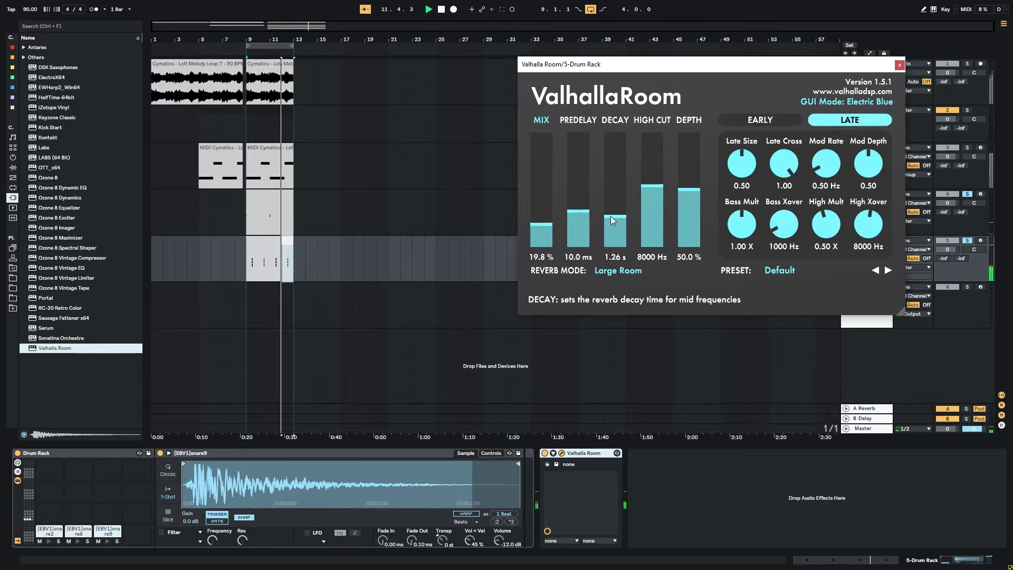
{"action": "left_click_drag", "start_coordinate": [533, 222], "coordinate": [546, 228]}
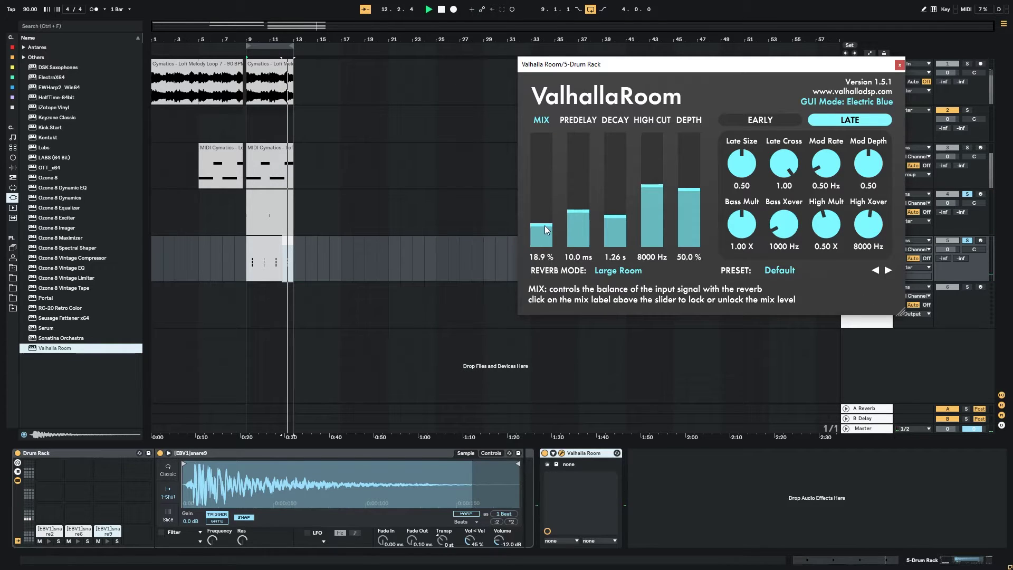
{"action": "left_click", "coordinate": [898, 66]}
Add a Glue Compressor after the snare reverb with soft clipping on, a -3.81 dB threshold and 2.06 dB makeup gain
{"action": "left_click", "coordinate": [12, 47]}
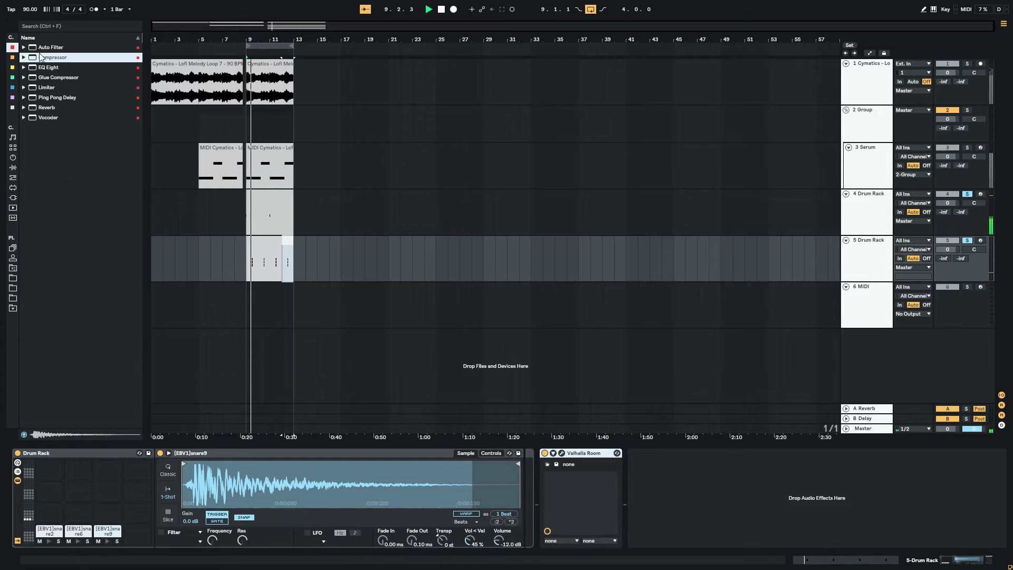
{"action": "double_click", "coordinate": [58, 77]}
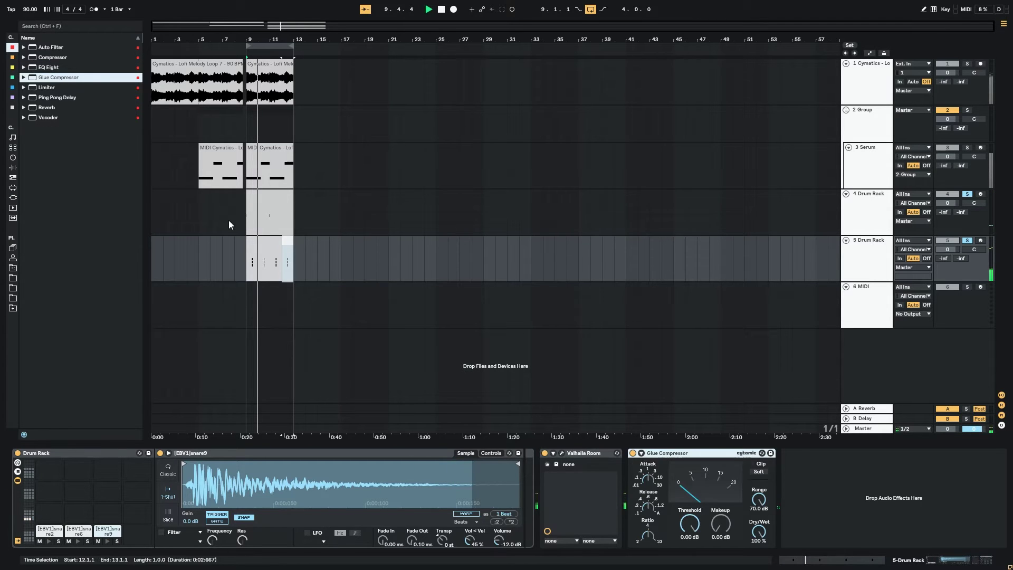
{"action": "left_click", "coordinate": [760, 472]}
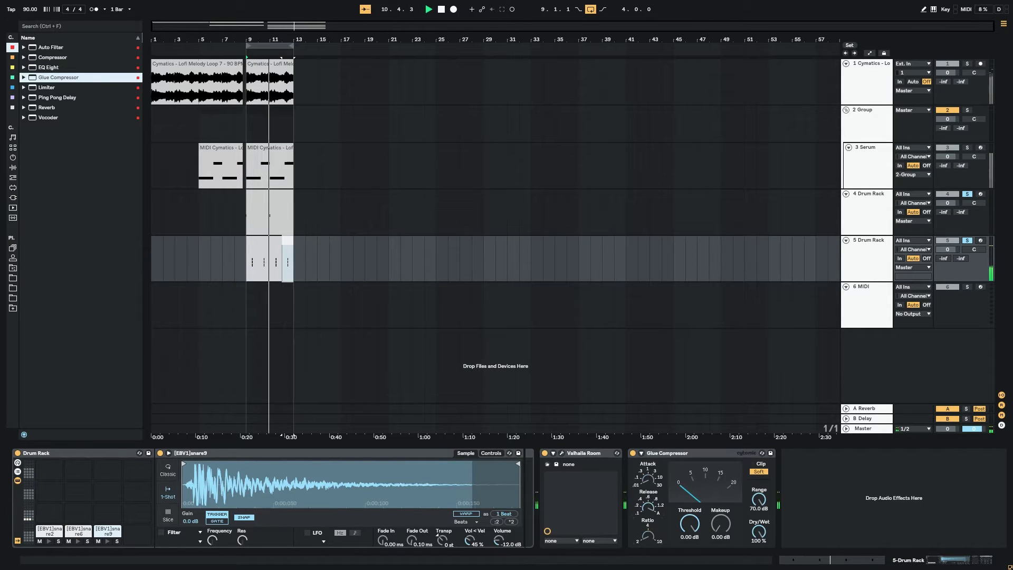
{"action": "left_click_drag", "start_coordinate": [691, 527], "coordinate": [691, 534]}
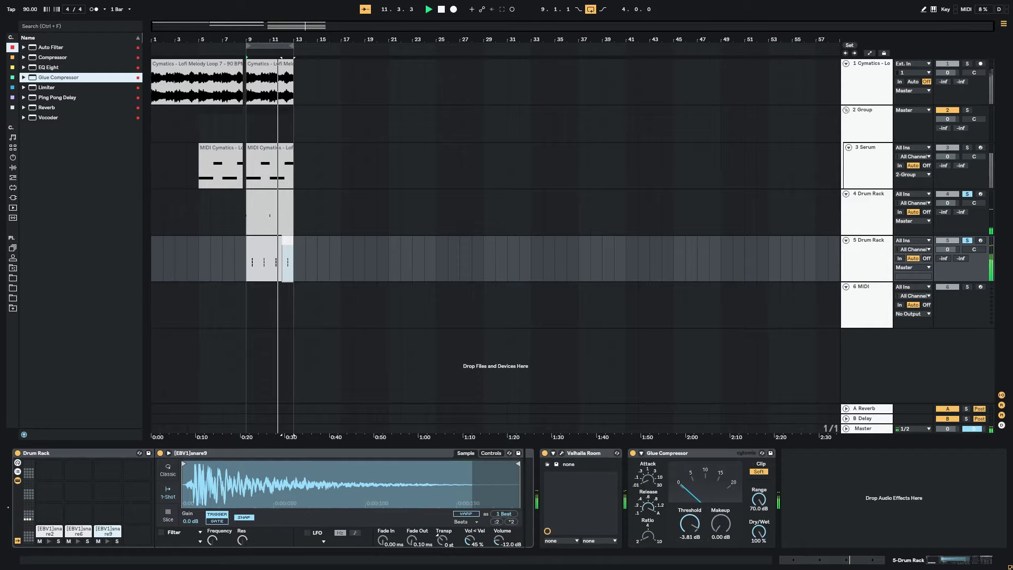
{"action": "left_click", "coordinate": [857, 429]}
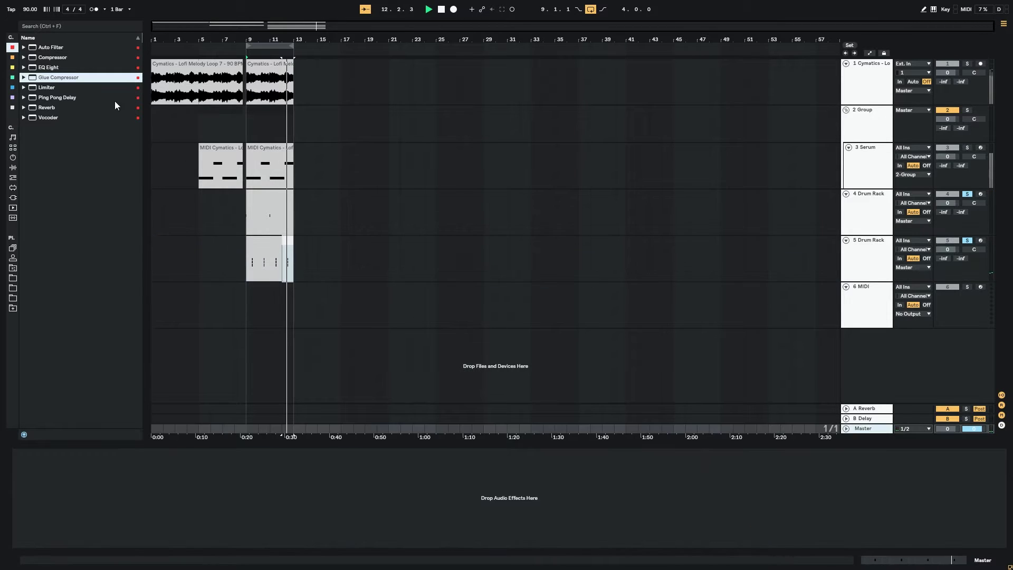
{"action": "left_click", "coordinate": [239, 247]}
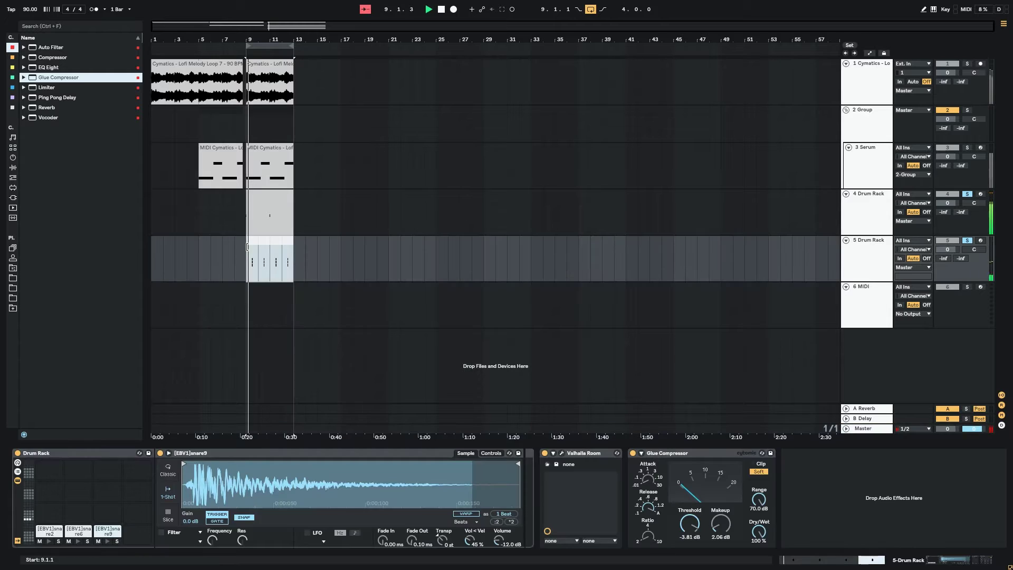
{"action": "left_click", "coordinate": [264, 299]}
{"action": "left_click", "coordinate": [261, 264]}
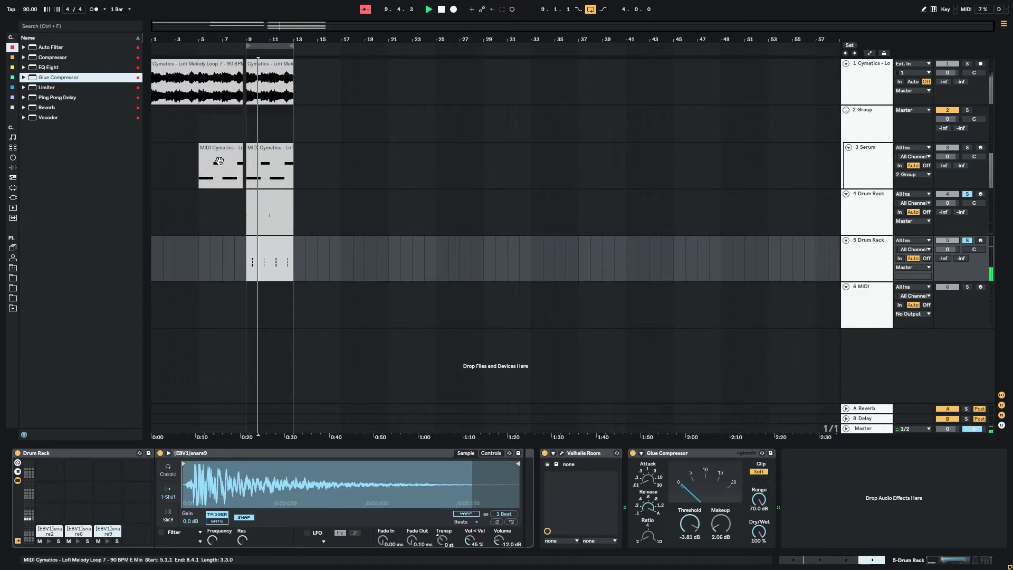
{"action": "left_click", "coordinate": [245, 218]}
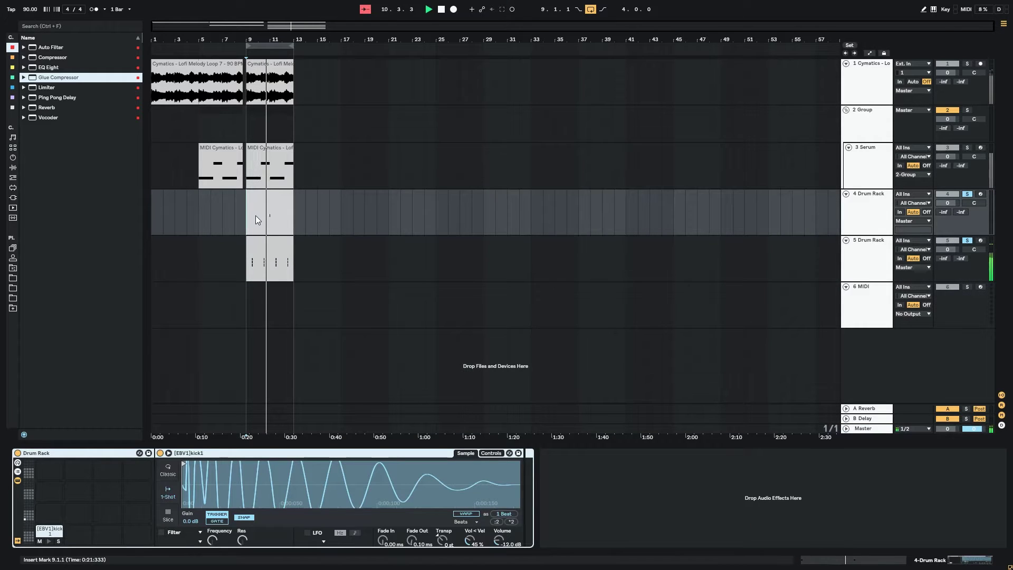
{"action": "left_click", "coordinate": [245, 264]}
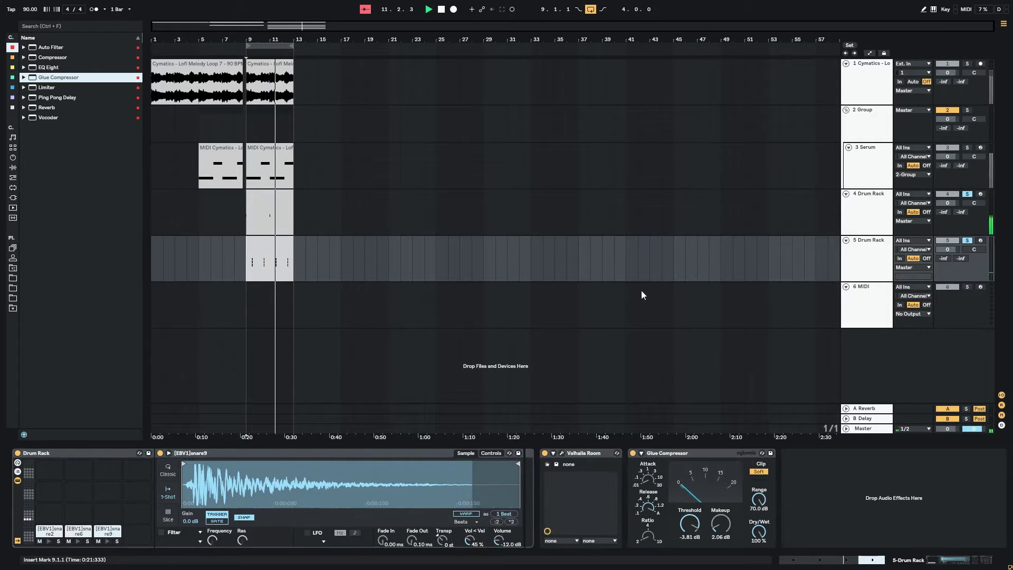
Audition the samples in the esso box kicks folder and settle on [EBV1]kick5.wav
{"action": "left_click", "coordinate": [13, 279]}
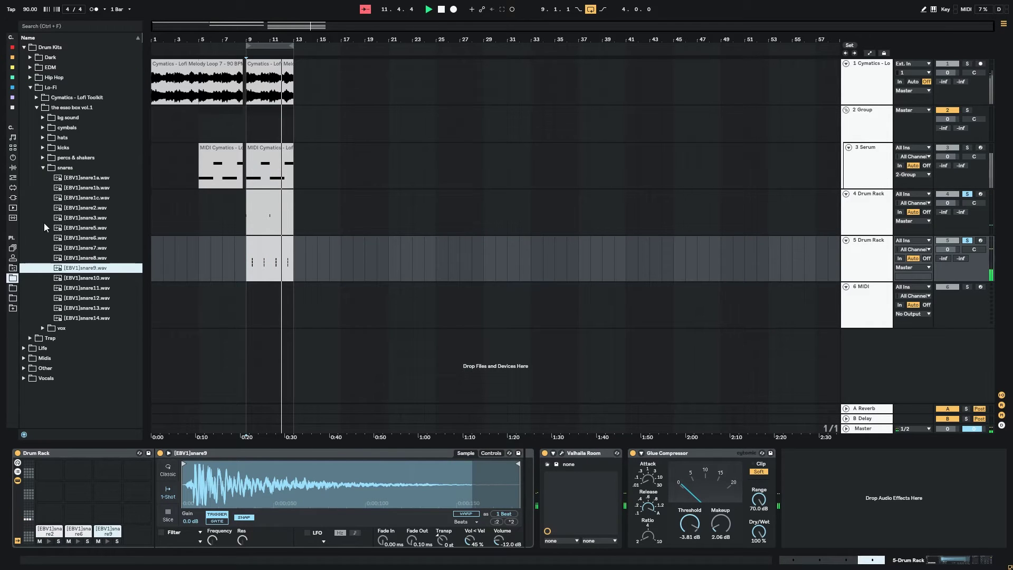
{"action": "left_click", "coordinate": [44, 166]}
{"action": "key", "text": "Up"}
{"action": "key", "text": "Up"}
{"action": "key", "text": "Right"}
{"action": "key", "text": "Down"}
{"action": "key", "text": "Down"}
{"action": "key", "text": "Down"}
{"action": "key", "text": "Down"}
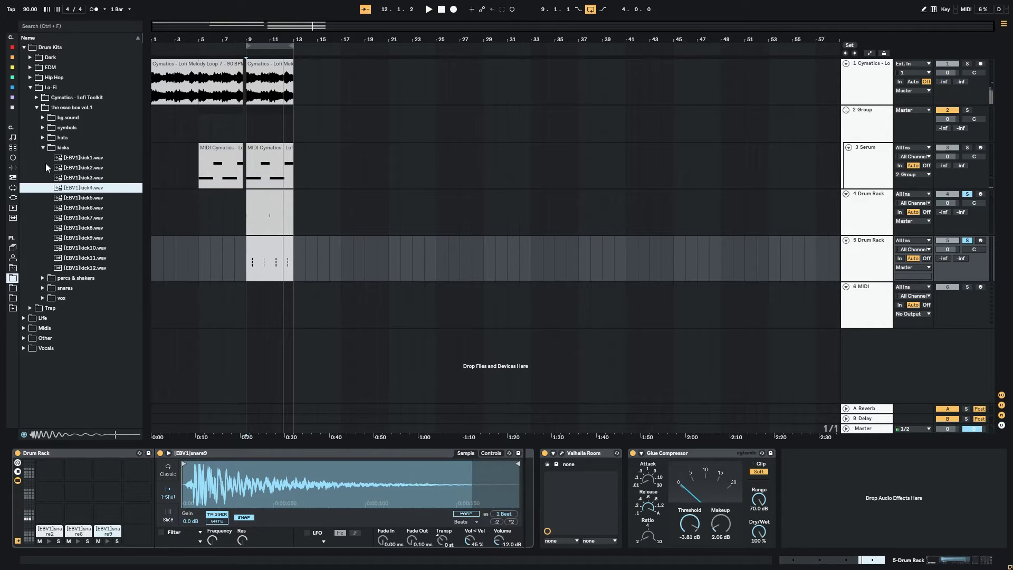
{"action": "key", "text": "Down"}
{"action": "key", "text": "Down"}
{"action": "key", "text": "Up"}
Replace the kick on the first Drum Rack's pad with [EBV1]kick5.wav and play the loop with both drum tracks unsoloed
{"action": "left_click", "coordinate": [258, 216]}
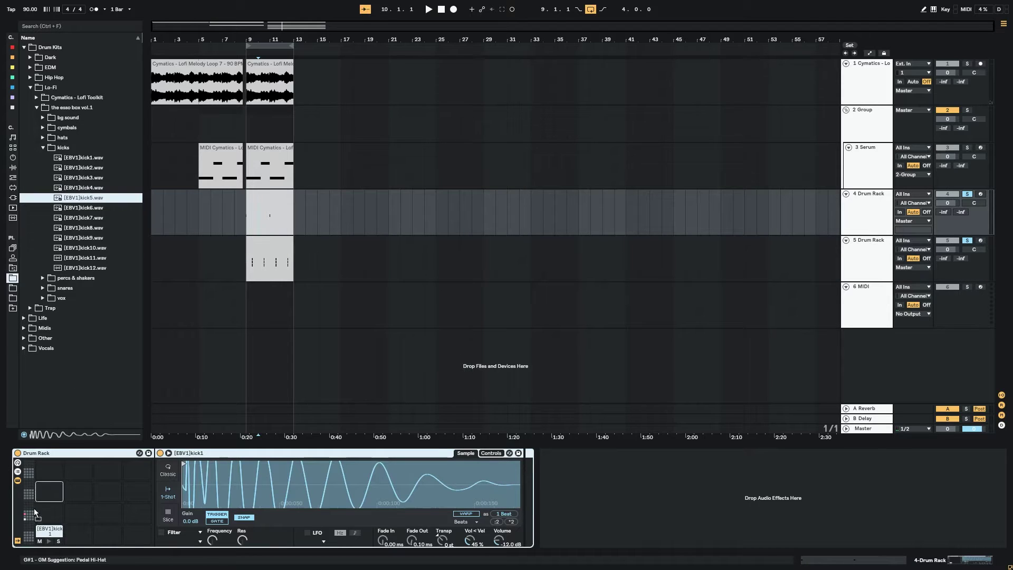
{"action": "key", "text": "Return"}
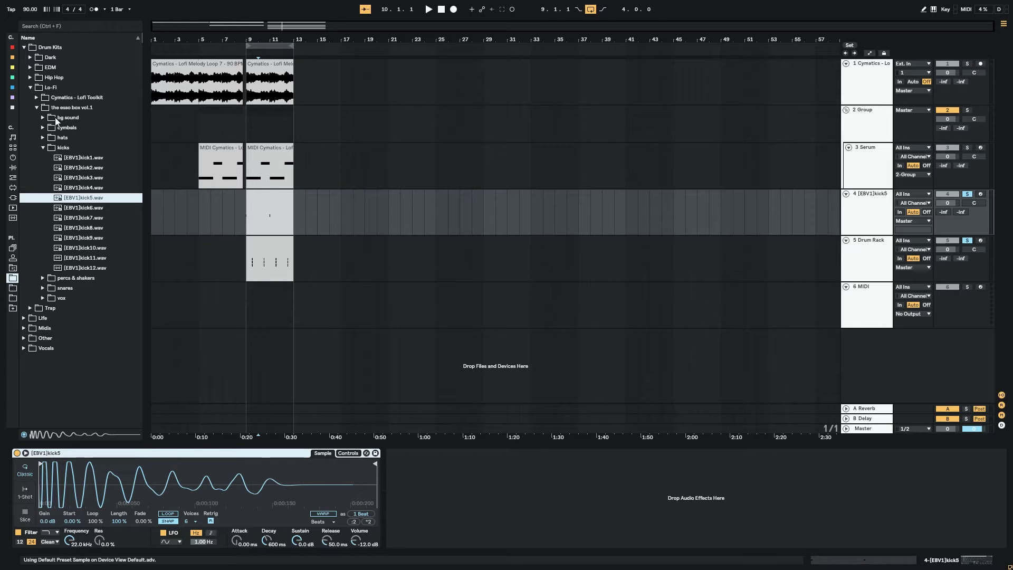
{"action": "key", "text": "ctrl+z"}
{"action": "left_click_drag", "start_coordinate": [56, 534], "coordinate": [55, 533]}
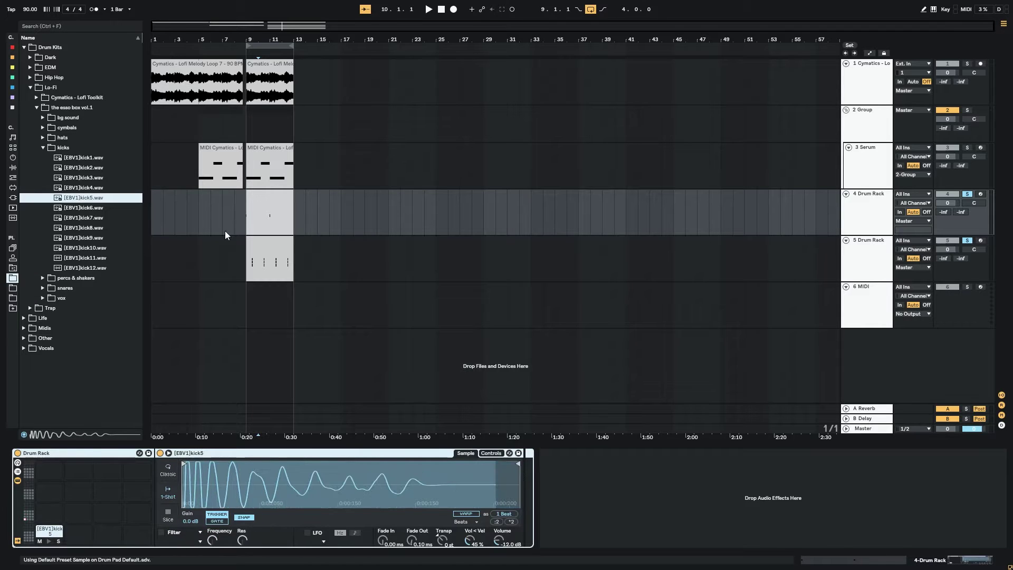
{"action": "key", "text": "space"}
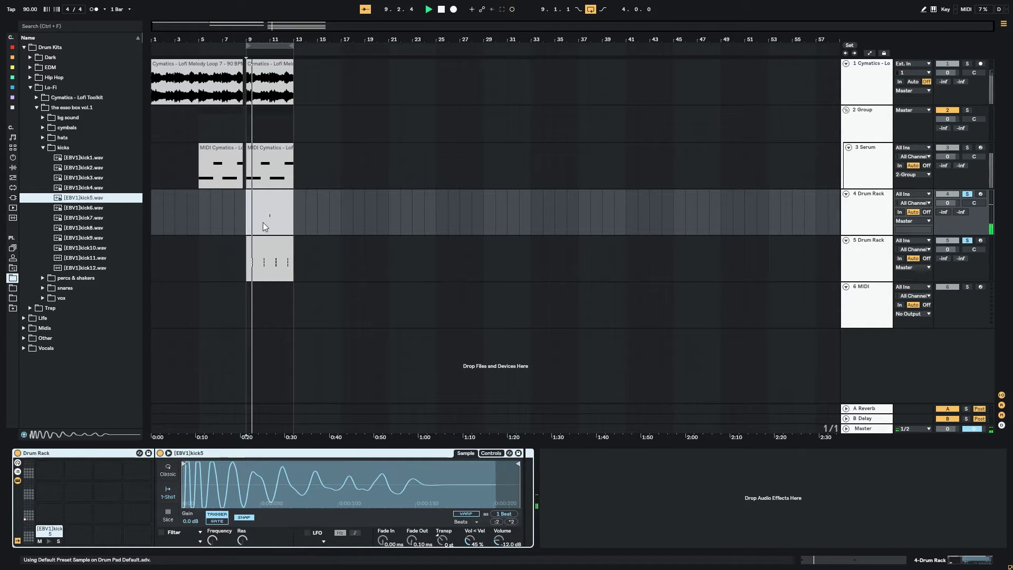
{"action": "left_click", "coordinate": [967, 194]}
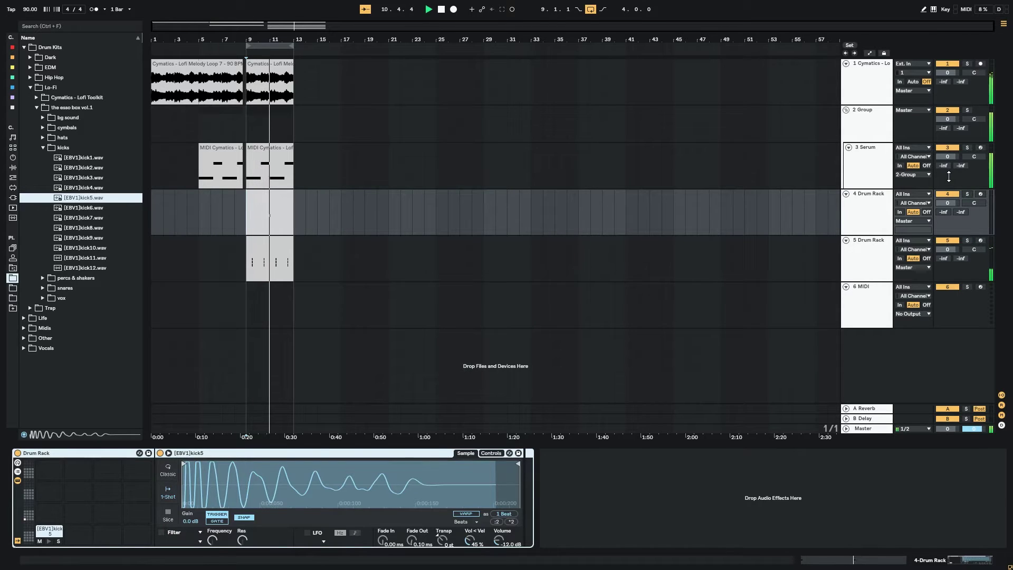
Try an extra kick note at 1.2.3 in the kick clip
{"action": "double_click", "coordinate": [275, 214]}
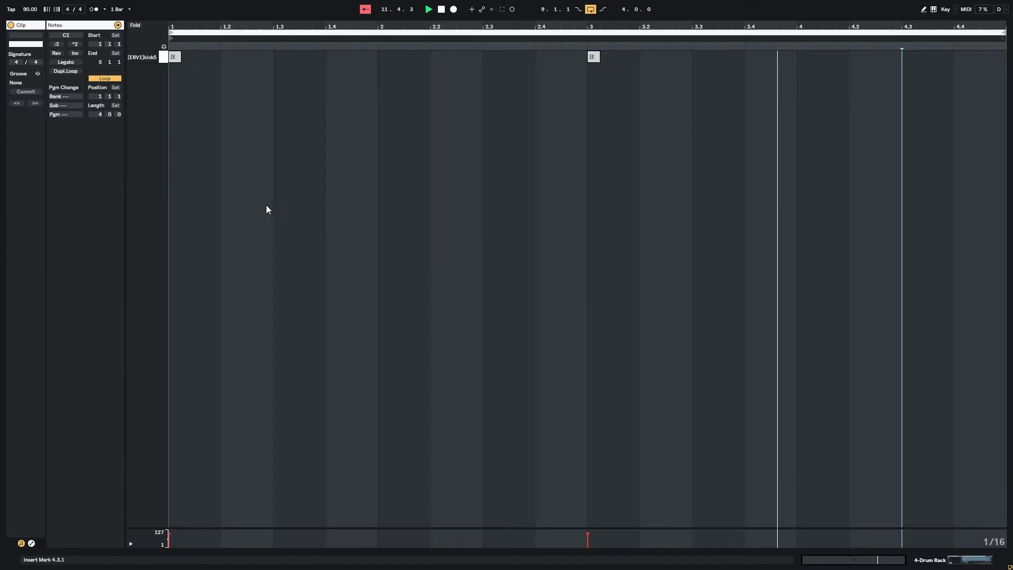
{"action": "double_click", "coordinate": [253, 56]}
{"action": "double_click", "coordinate": [253, 57]}
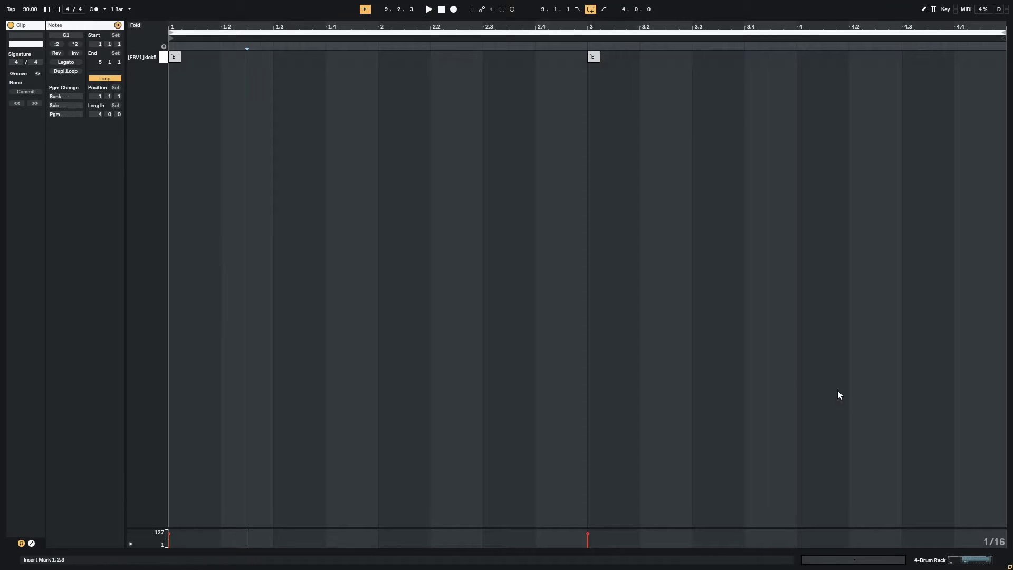
{"action": "left_click", "coordinate": [947, 563]}
Move all the stacked snare notes in the snare clip one beat earlier, onto beat 2 of each bar
{"action": "double_click", "coordinate": [272, 249]}
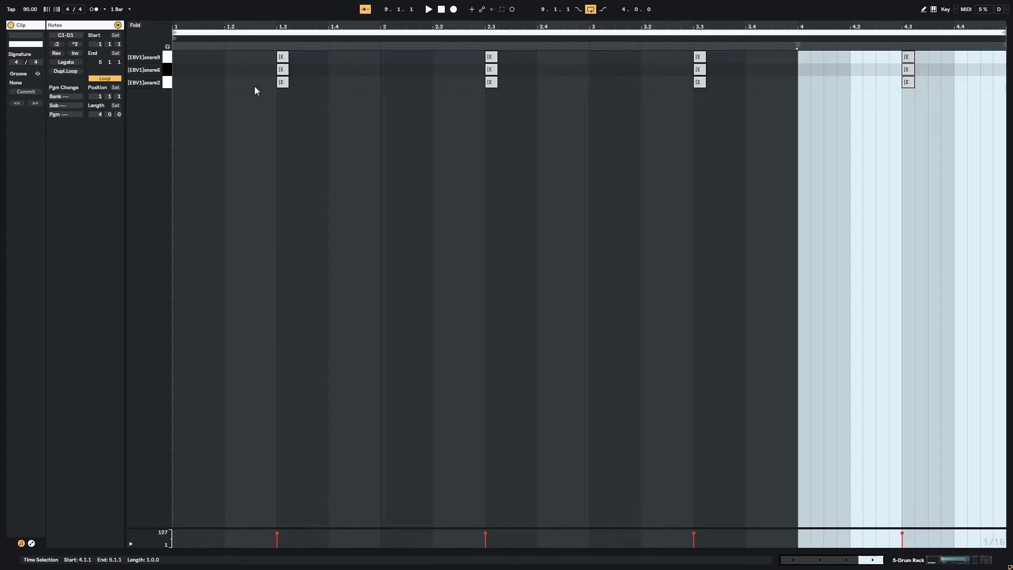
{"action": "left_click_drag", "start_coordinate": [252, 53], "coordinate": [994, 90]}
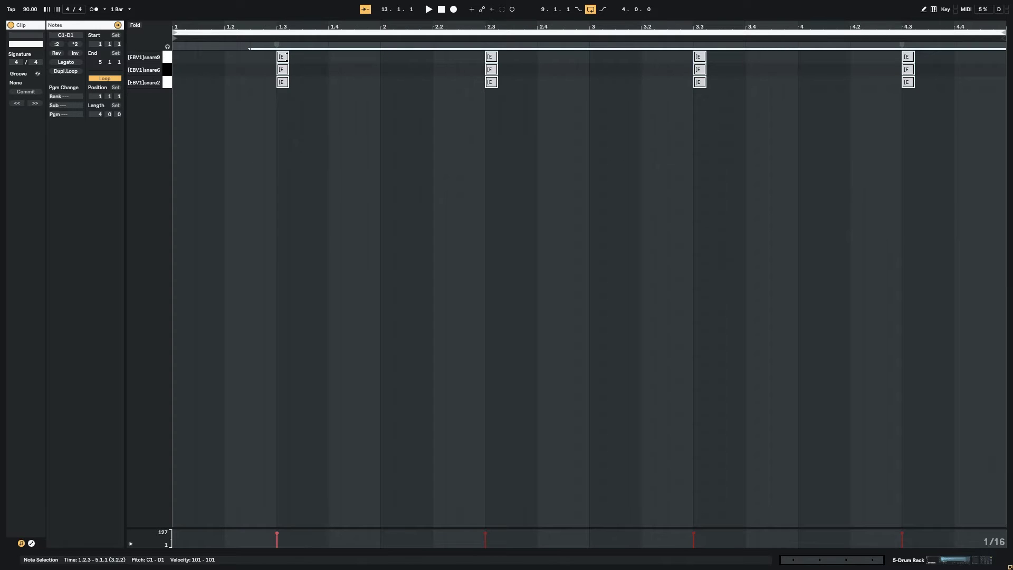
{"action": "key", "text": "Left"}
{"action": "key", "text": "Left"}
{"action": "key", "text": "Left"}
{"action": "key", "text": "Left"}
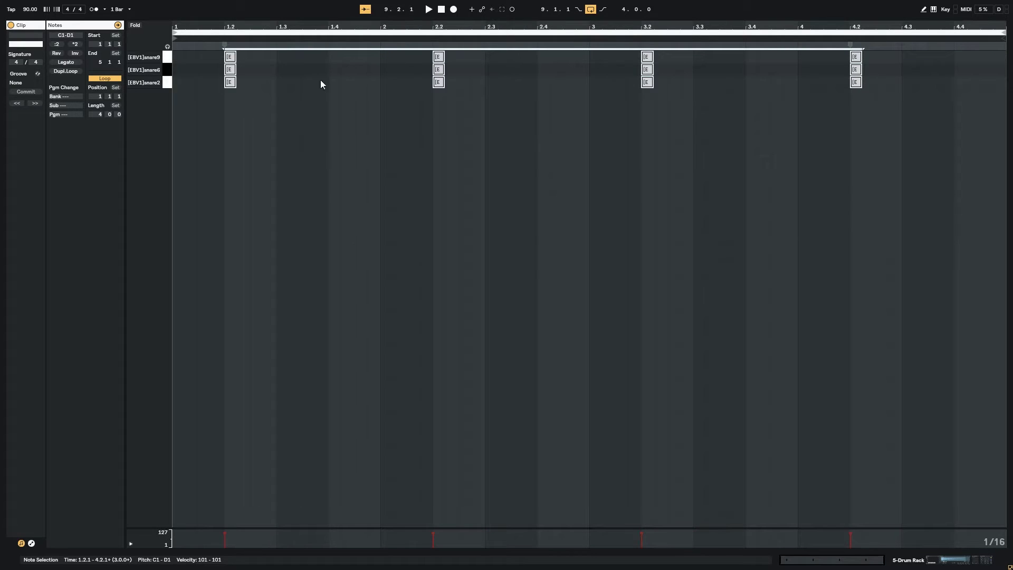
Select the three stacked snare notes in the first bar of the snare clip
{"action": "left_click_drag", "start_coordinate": [272, 55], "coordinate": [64, 117]}
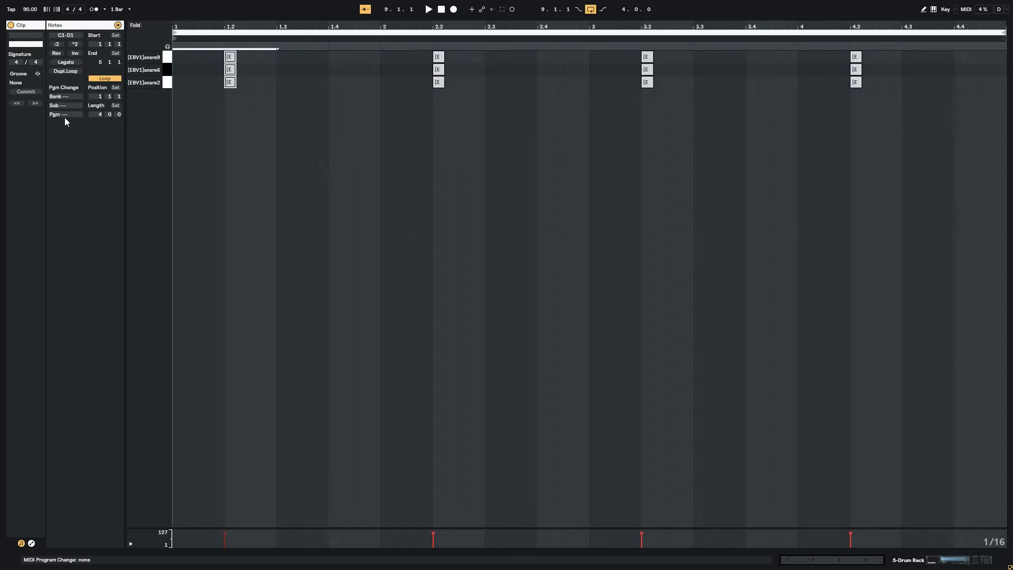
Duplicate the stacked snare hits every half bar through 4.4 and play the pattern
{"action": "key", "text": "ctrl+d"}
{"action": "key", "text": "ctrl+d"}
{"action": "key", "text": "ctrl+d"}
{"action": "key", "text": "ctrl+d"}
{"action": "key", "text": "ctrl+d"}
{"action": "key", "text": "ctrl+d"}
{"action": "key", "text": "ctrl+d"}
{"action": "key", "text": "space"}
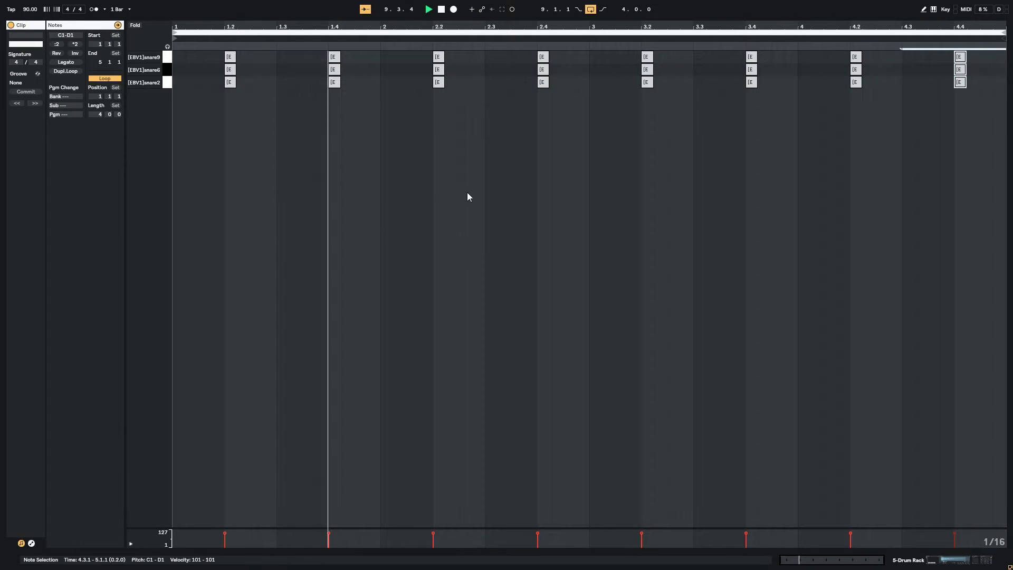
Open the kick clip, add kick notes at the start of bars 2 and 4, and play the loop
{"action": "left_click", "coordinate": [941, 561]}
{"action": "double_click", "coordinate": [275, 206]}
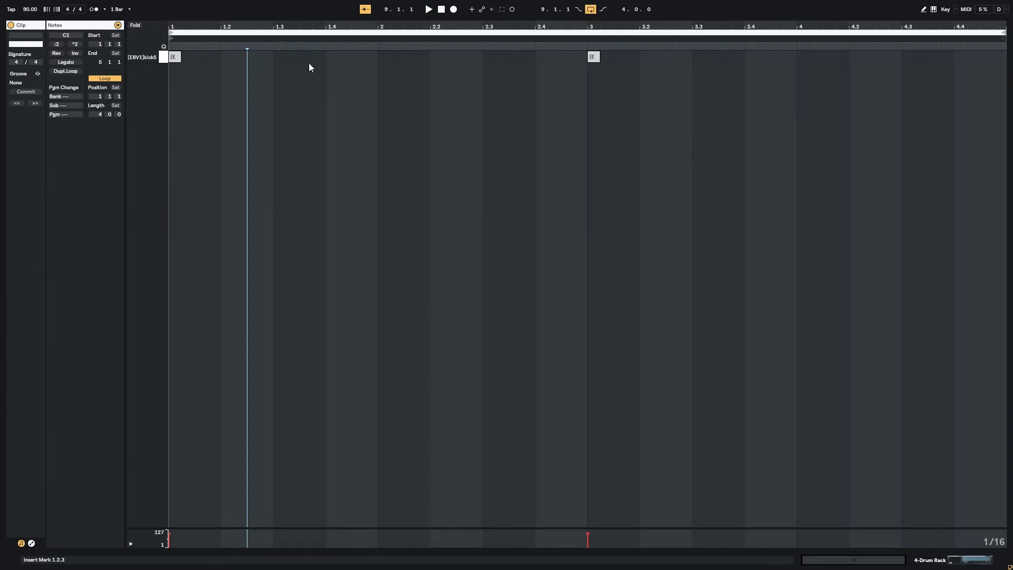
{"action": "double_click", "coordinate": [384, 57]}
{"action": "double_click", "coordinate": [805, 57]}
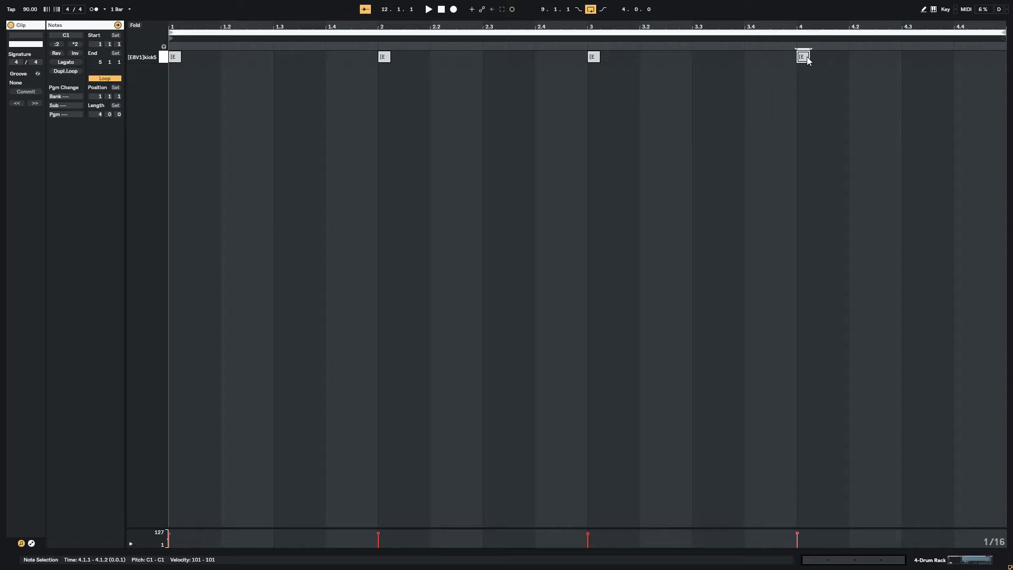
{"action": "key", "text": "space"}
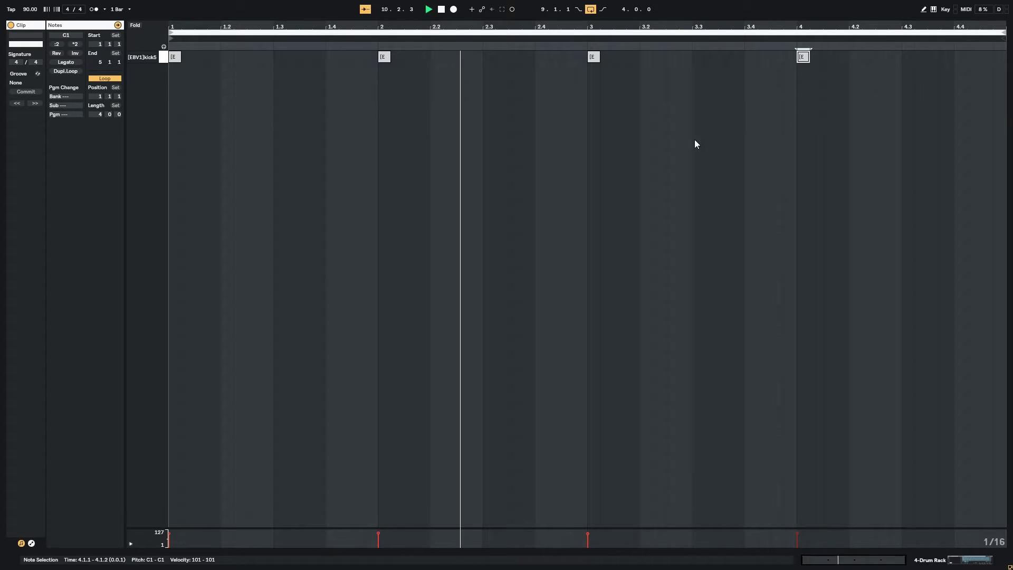
Remove the kick at the start of bar 2 and place one at 2.2 instead
{"action": "double_click", "coordinate": [388, 57]}
{"action": "key", "text": "space"}
{"action": "double_click", "coordinate": [438, 57]}
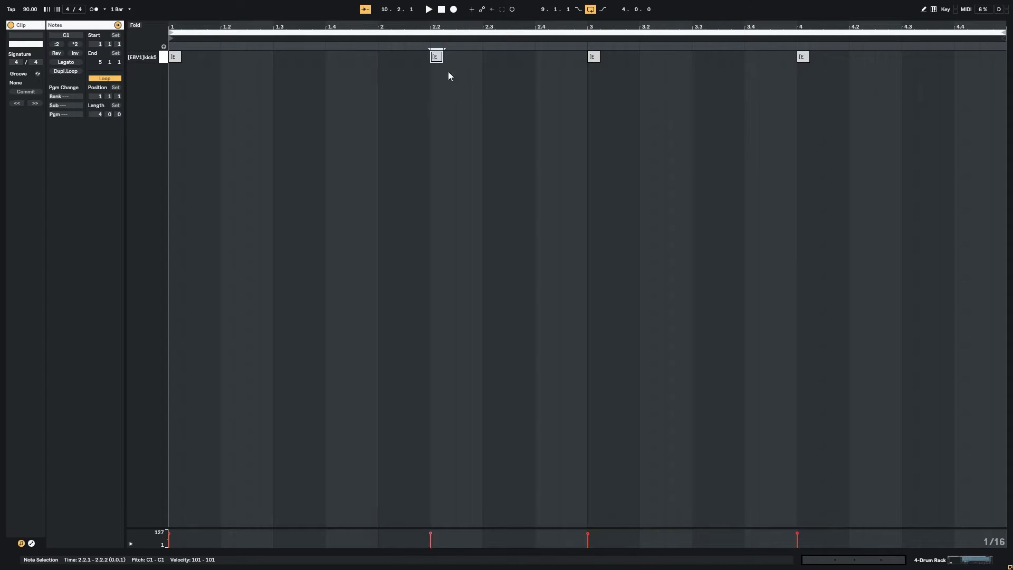
Try deleting the snare hits at 2.2 and 4.2 in the snare clip during playback, and undo both deletions
{"action": "left_click", "coordinate": [952, 559]}
{"action": "double_click", "coordinate": [272, 240]}
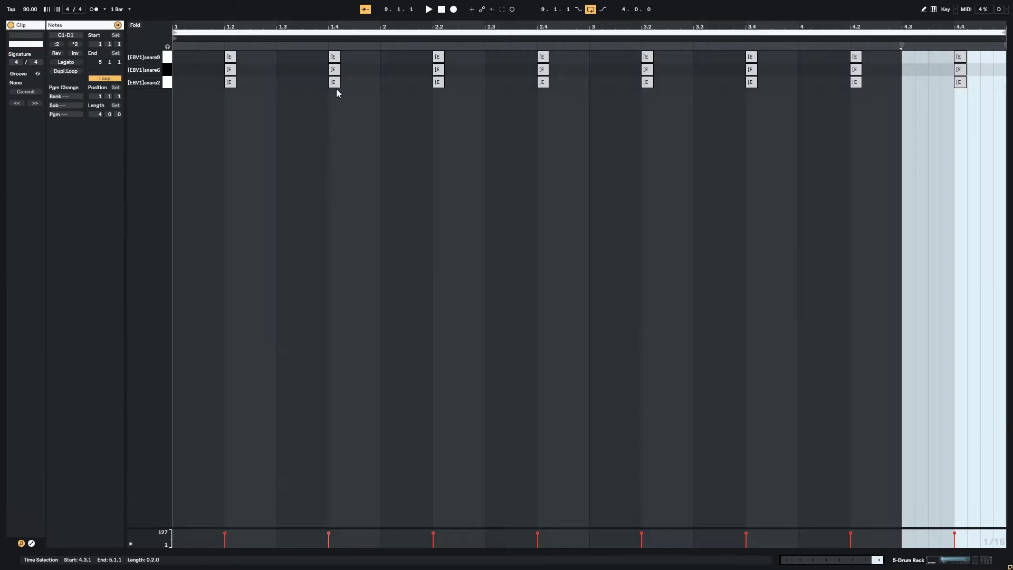
{"action": "left_click_drag", "start_coordinate": [391, 52], "coordinate": [452, 97]}
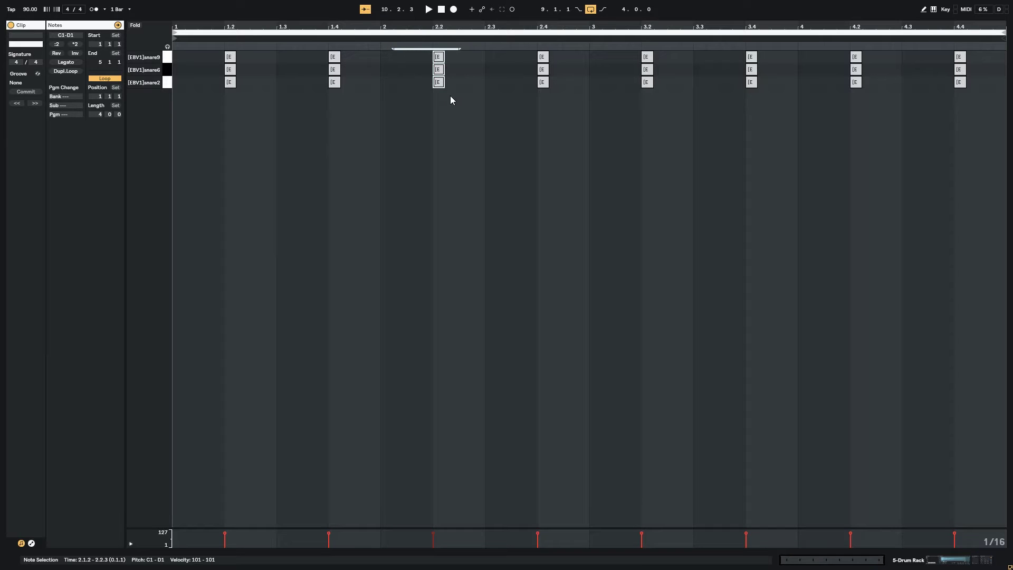
{"action": "key", "text": "Delete"}
{"action": "key", "text": "space"}
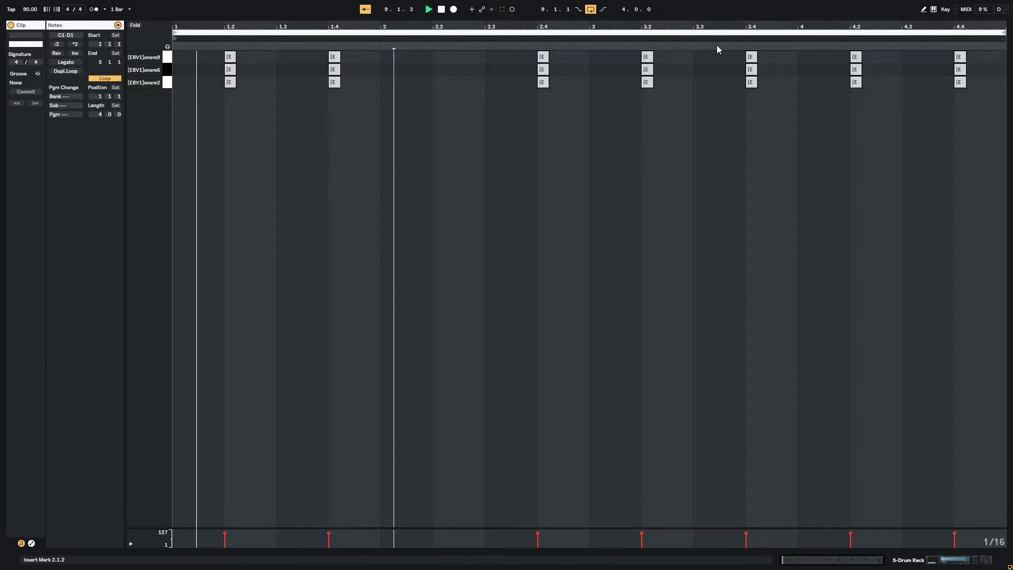
{"action": "left_click_drag", "start_coordinate": [835, 55], "coordinate": [881, 90]}
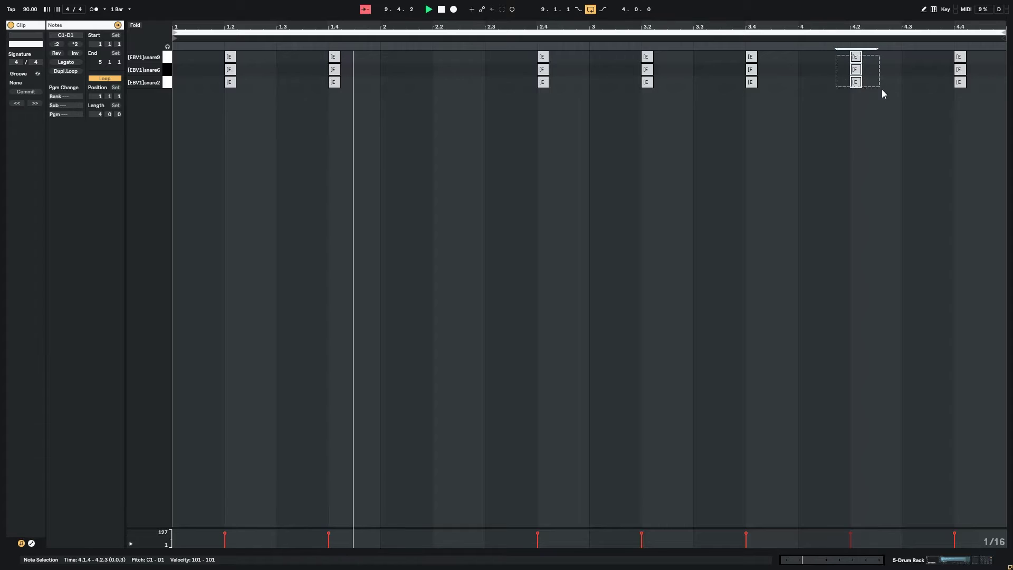
{"action": "key", "text": "Delete"}
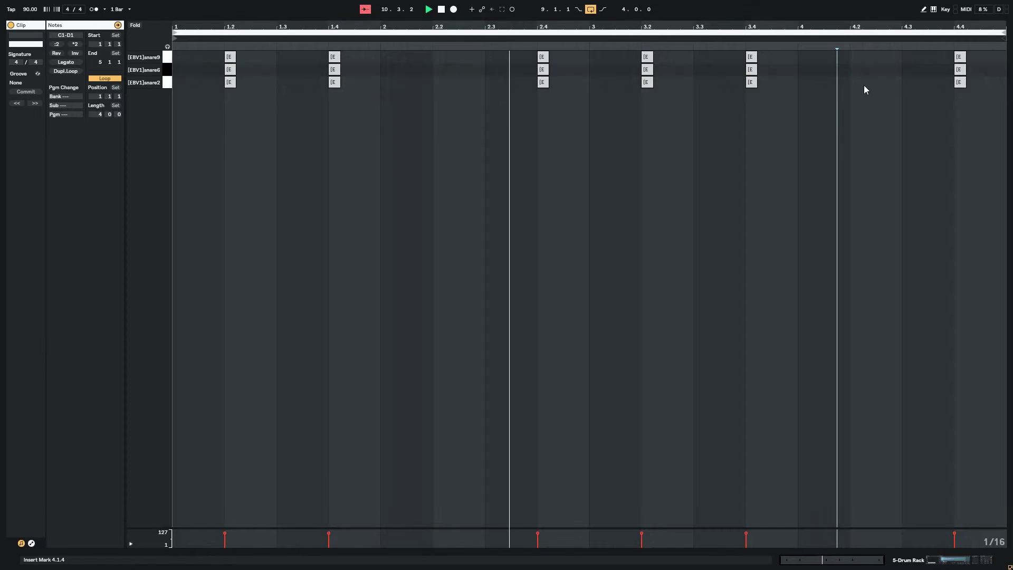
{"action": "key", "text": "ctrl+z"}
{"action": "key", "text": "ctrl+z"}
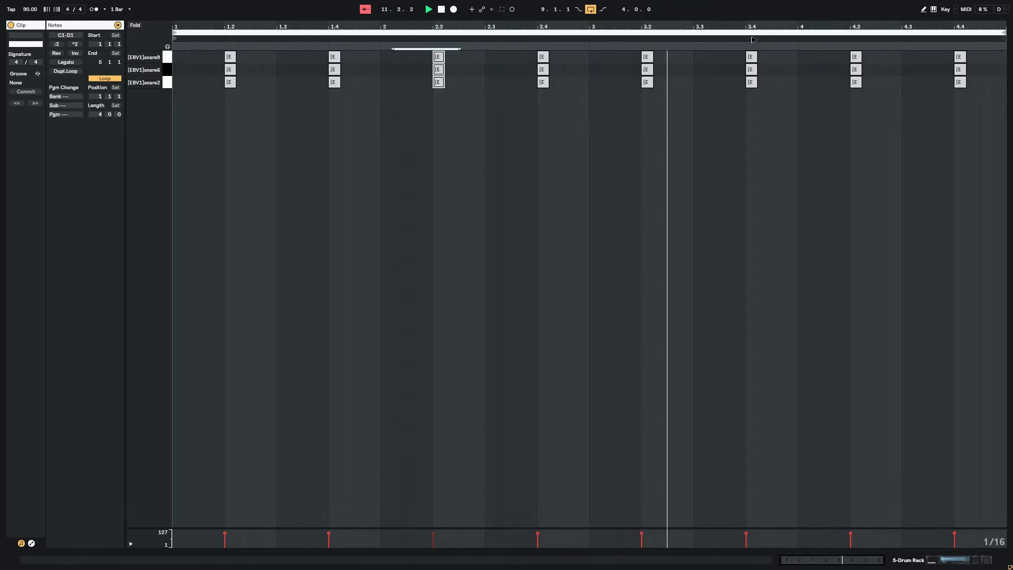
In the kick clip, replace the kick at 2.2 with kicks at 1.3, 2 and 2.3
{"action": "key", "text": "shift+Tab"}
{"action": "double_click", "coordinate": [275, 192]}
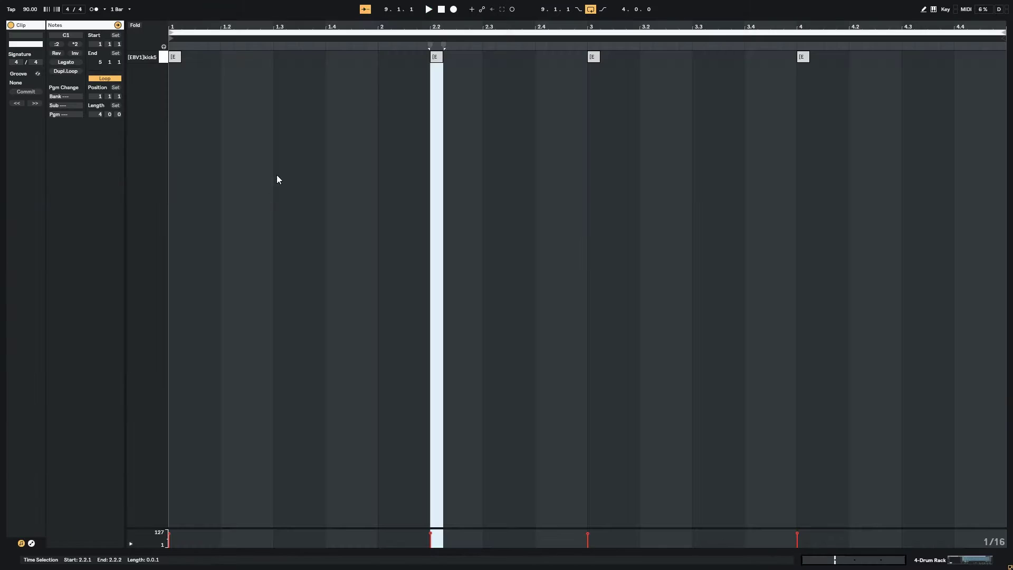
{"action": "left_click", "coordinate": [433, 57]}
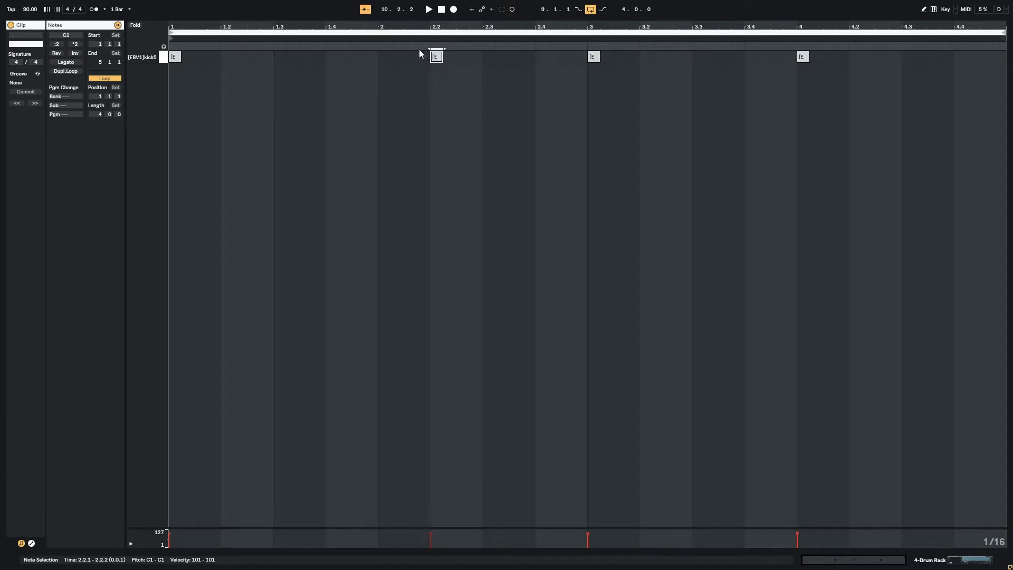
{"action": "double_click", "coordinate": [280, 57]}
{"action": "double_click", "coordinate": [382, 57]}
{"action": "double_click", "coordinate": [489, 57]}
Duplicate the kick notes of the first two bars into bars 3 and 4 and play the pattern
{"action": "left_click_drag", "start_coordinate": [538, 51], "coordinate": [173, 61]}
{"action": "key", "text": "ctrl+d"}
{"action": "key", "text": "ctrl+z"}
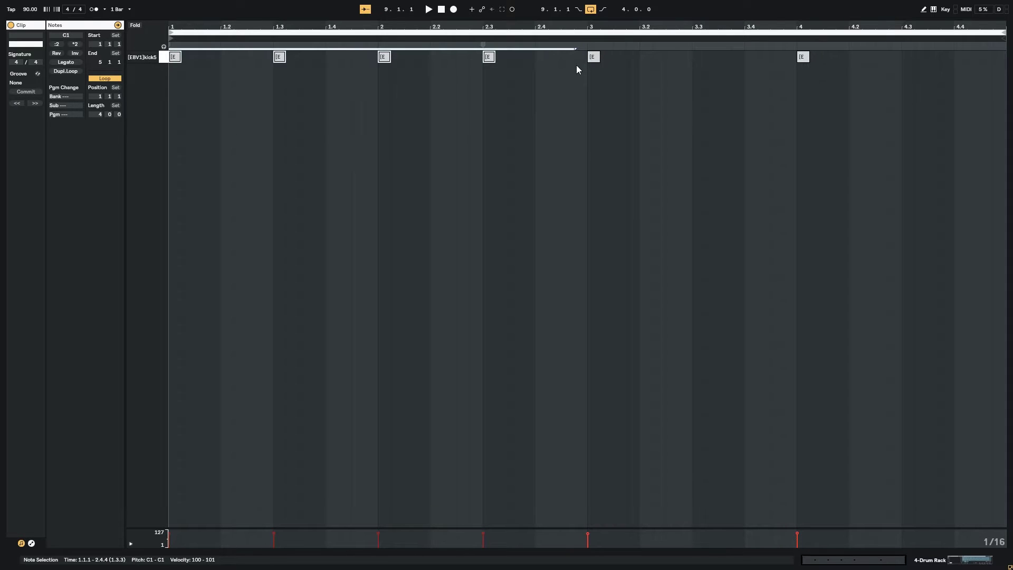
{"action": "key", "text": "ctrl+d"}
{"action": "key", "text": "space"}
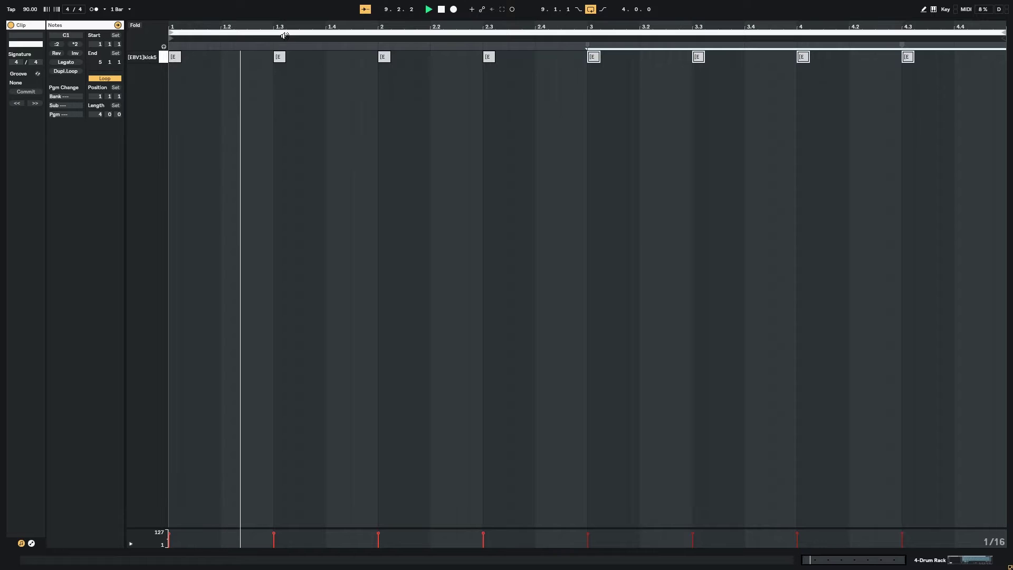
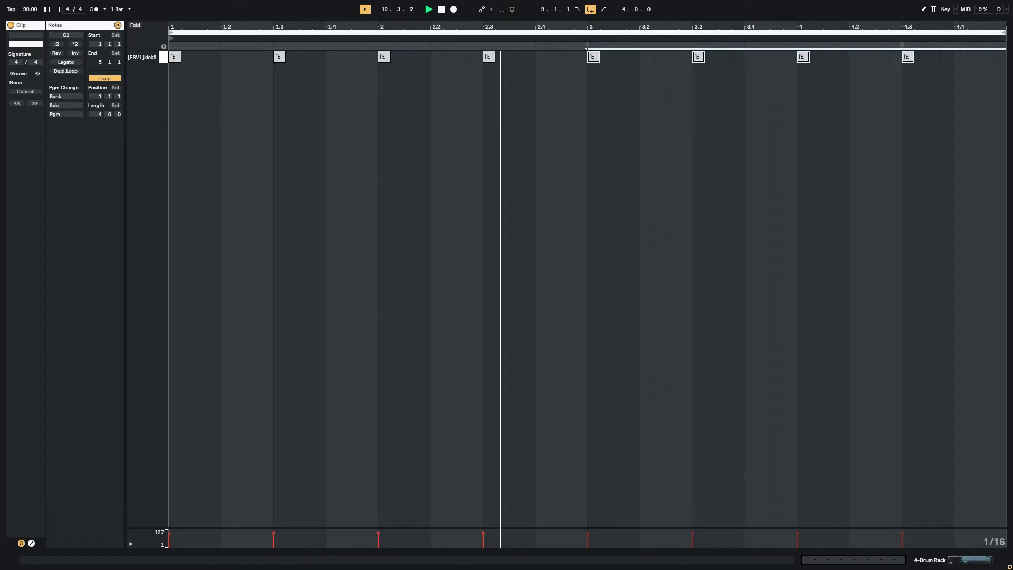
Listen to the kick pattern from the start of the loop and return to the arrangement at bar 9
{"action": "left_click", "coordinate": [176, 85]}
{"action": "key", "text": "space"}
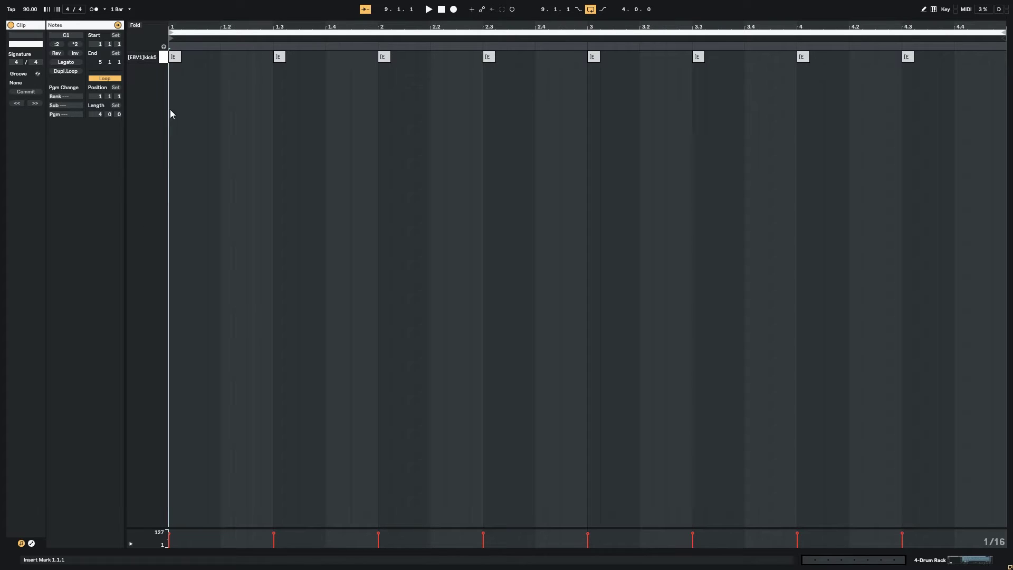
{"action": "key", "text": "space"}
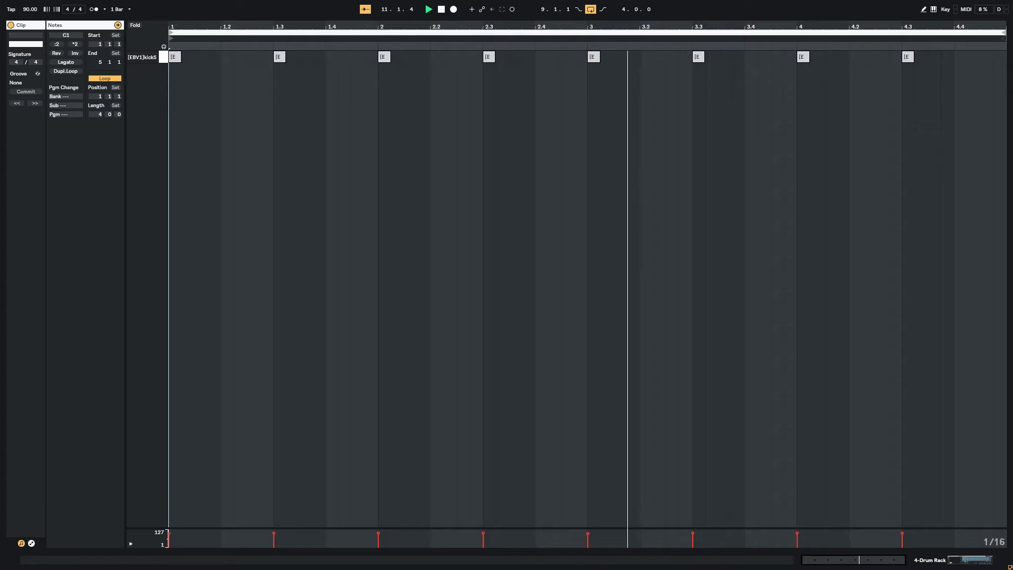
{"action": "left_click", "coordinate": [170, 163]}
{"action": "left_click", "coordinate": [988, 560]}
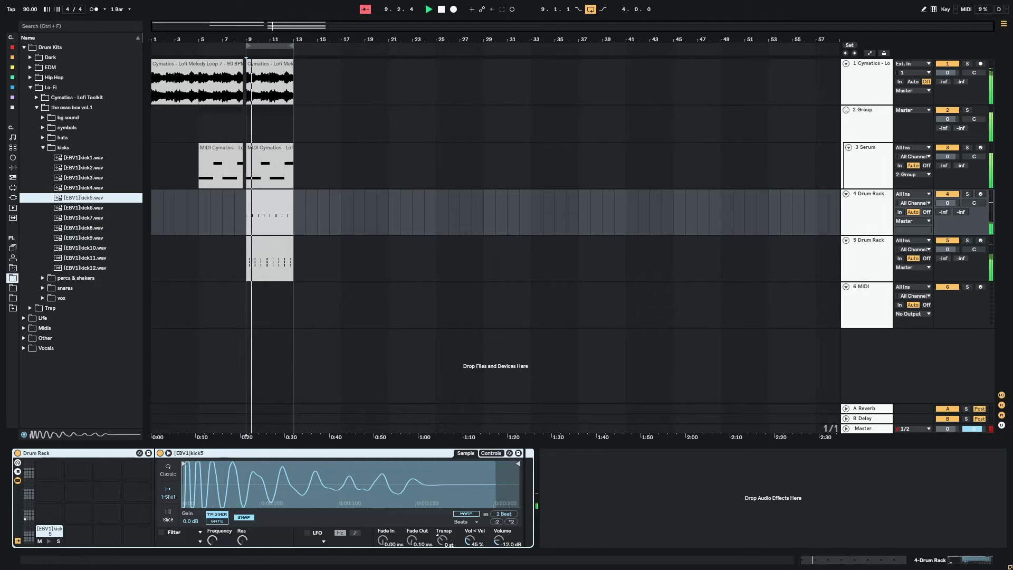
{"action": "left_click", "coordinate": [244, 127]}
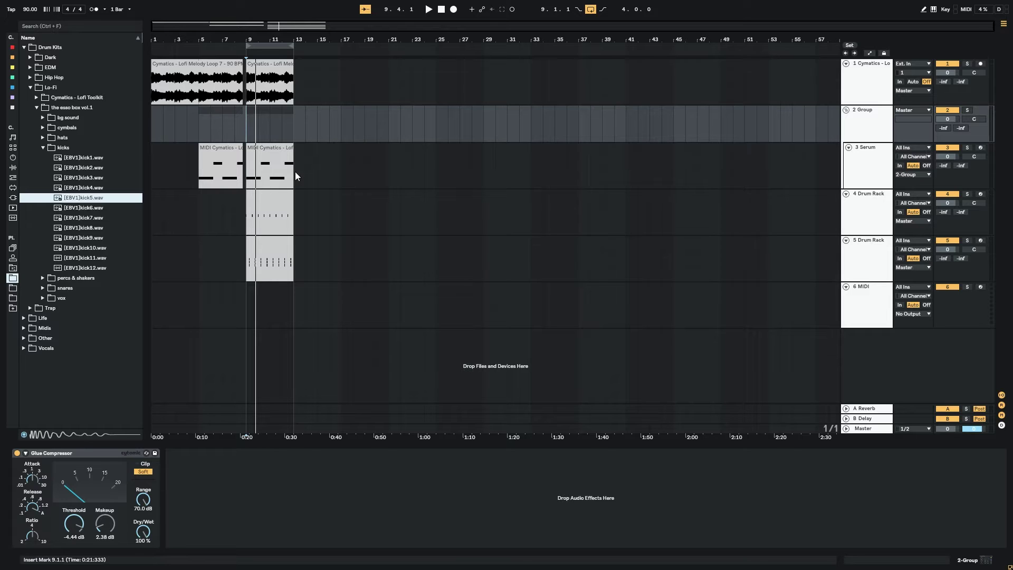
Reopen the kick clip and shift the kicks on beat 3 of all four bars an eighth note later, to 1.3.3, 2.3.3, 3.3.3 and 4.3.3
{"action": "left_click", "coordinate": [277, 198]}
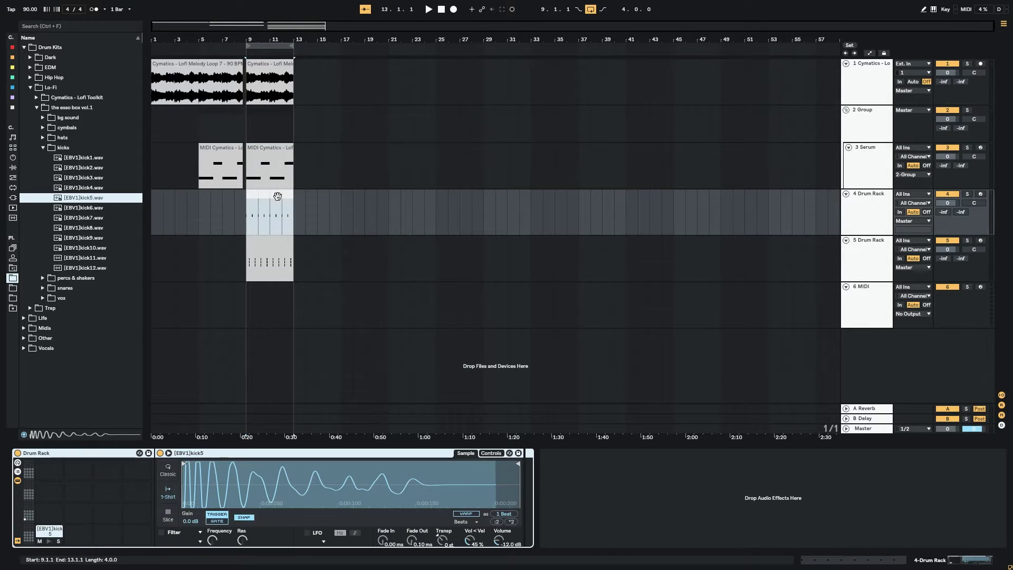
{"action": "double_click", "coordinate": [264, 203]}
{"action": "left_click_drag", "start_coordinate": [281, 58], "coordinate": [307, 59]}
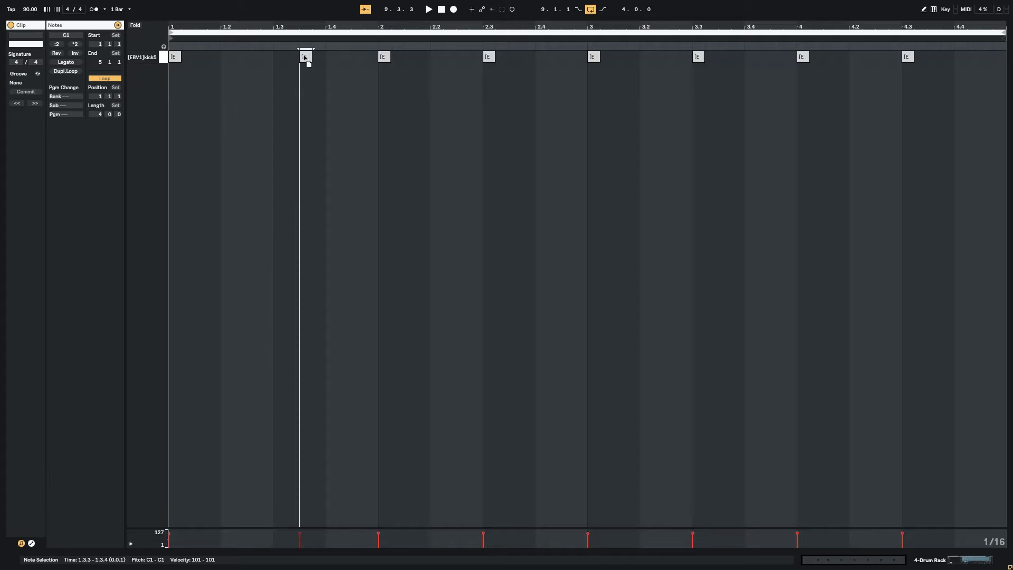
{"action": "key", "text": "space"}
{"action": "left_click_drag", "start_coordinate": [489, 58], "coordinate": [513, 62]}
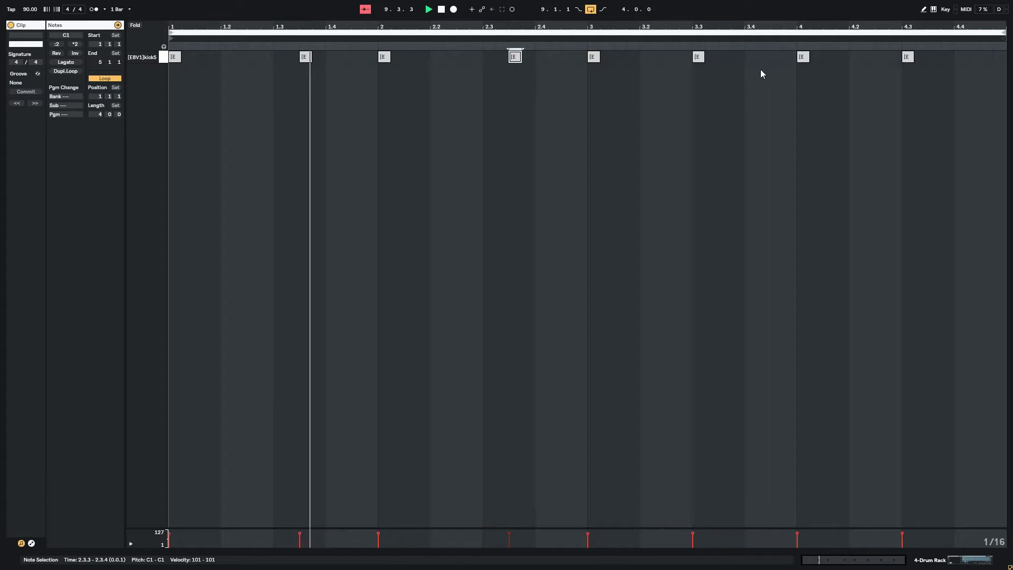
{"action": "left_click_drag", "start_coordinate": [698, 57], "coordinate": [726, 61]}
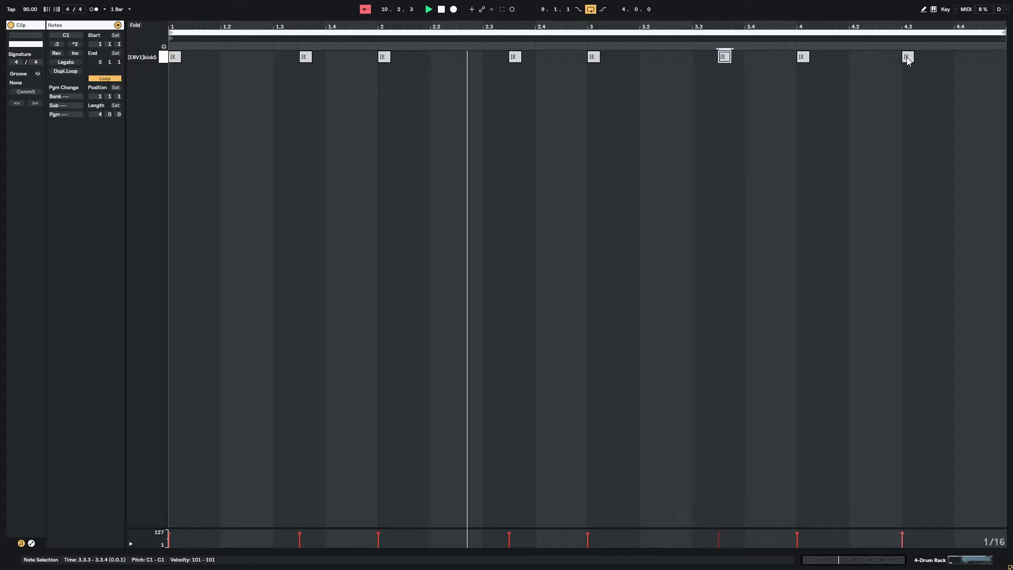
{"action": "left_click_drag", "start_coordinate": [909, 57], "coordinate": [935, 59]}
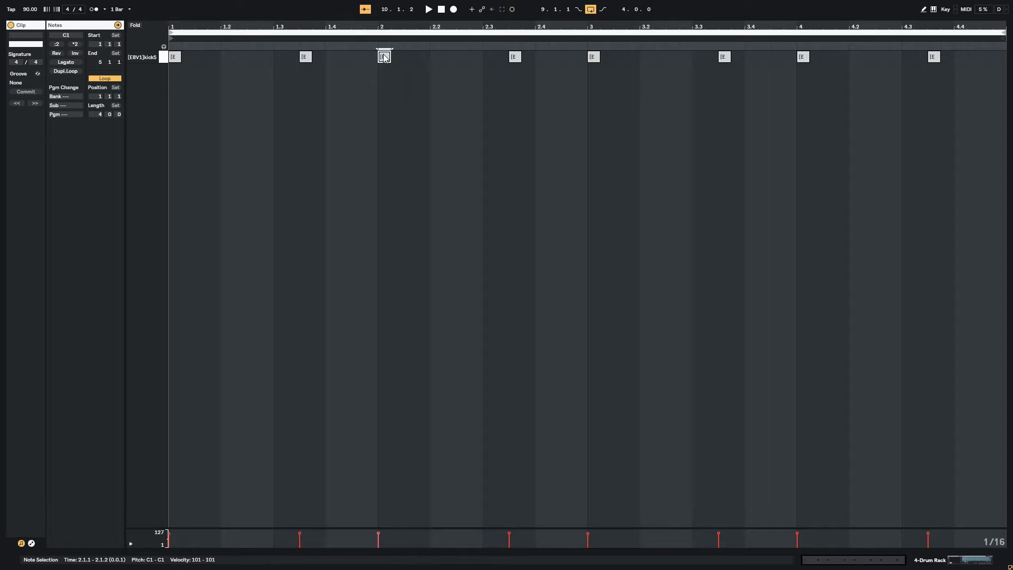
Delete the kick at the start of bar 2 and play the arrangement from bar 9
{"action": "double_click", "coordinate": [384, 57]}
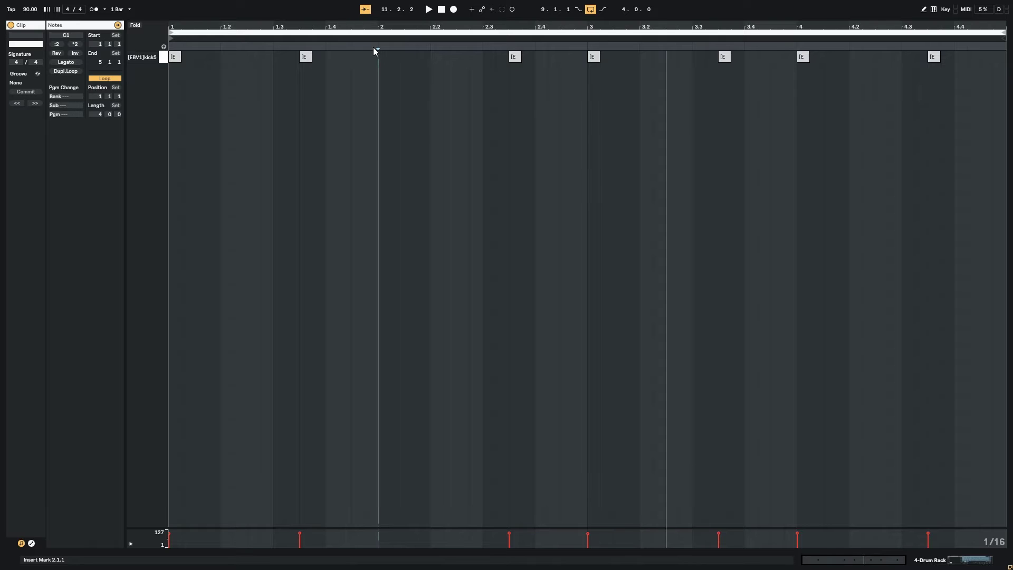
{"action": "left_click", "coordinate": [941, 559]}
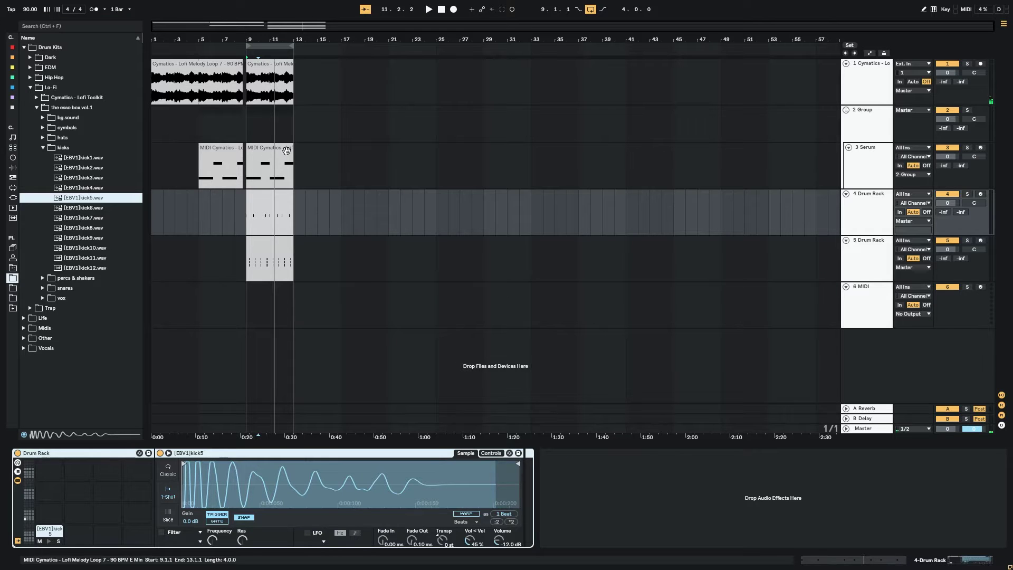
{"action": "left_click", "coordinate": [240, 136]}
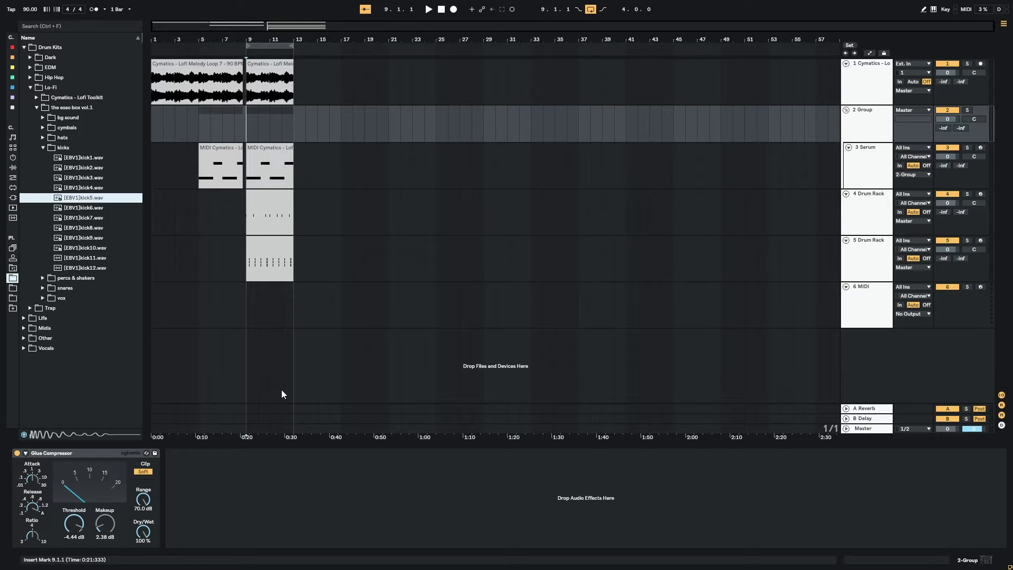
{"action": "key", "text": "space"}
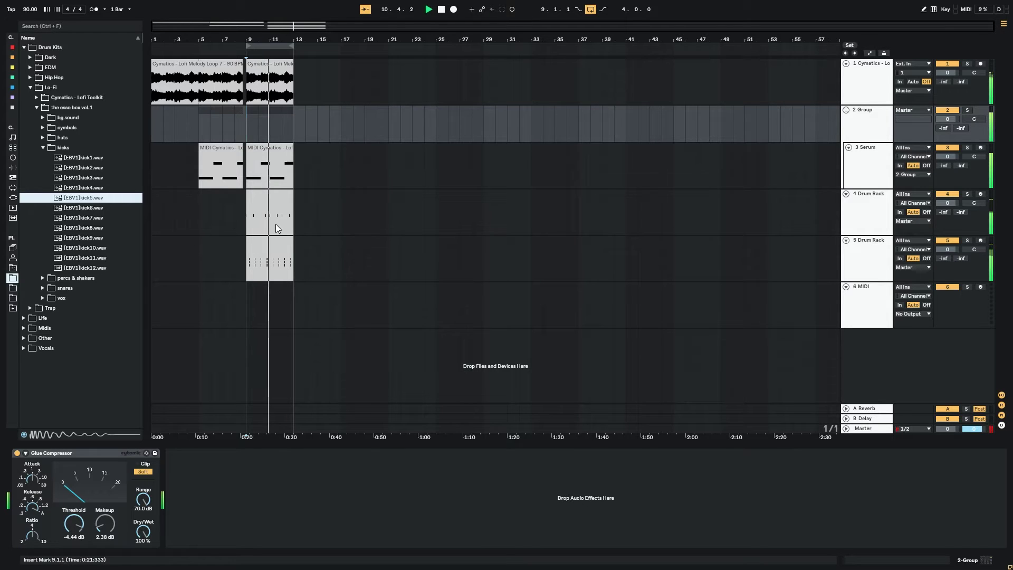
Reopen the kick clip, move the kick at the start of bar 3 earlier to 2.4.3, and play it back
{"action": "double_click", "coordinate": [280, 193]}
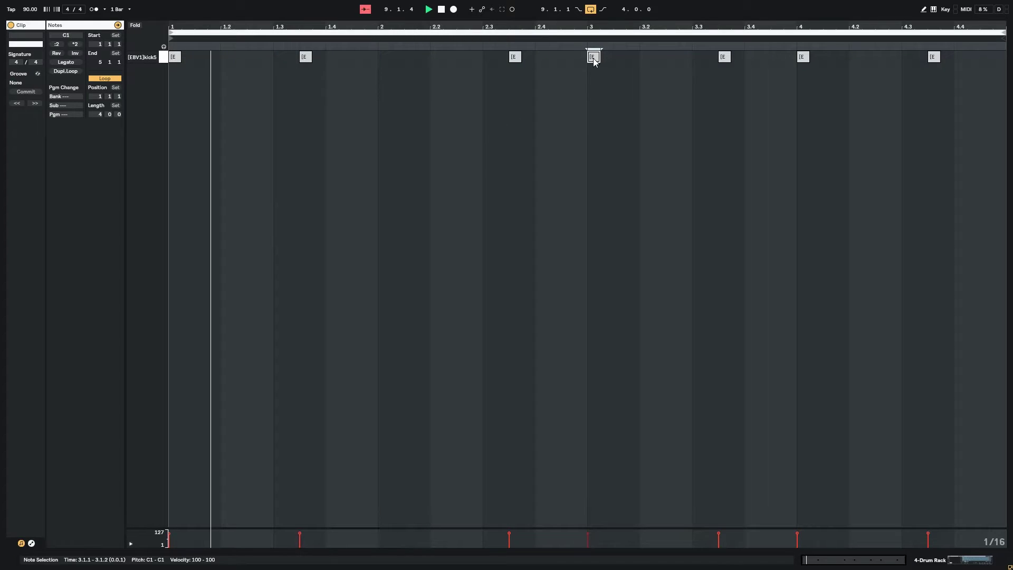
{"action": "left_click_drag", "start_coordinate": [593, 55], "coordinate": [566, 56]}
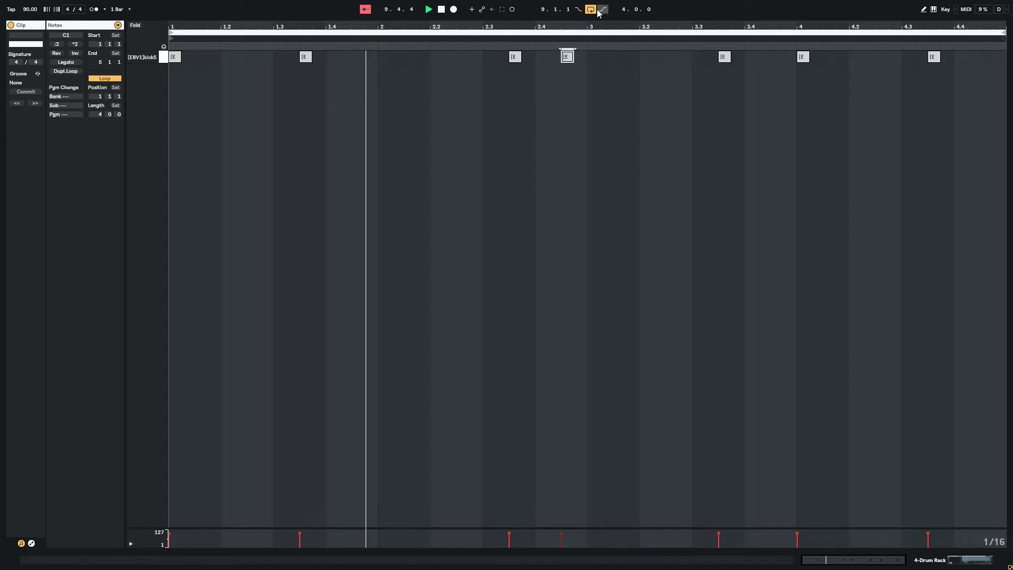
{"action": "key", "text": "space"}
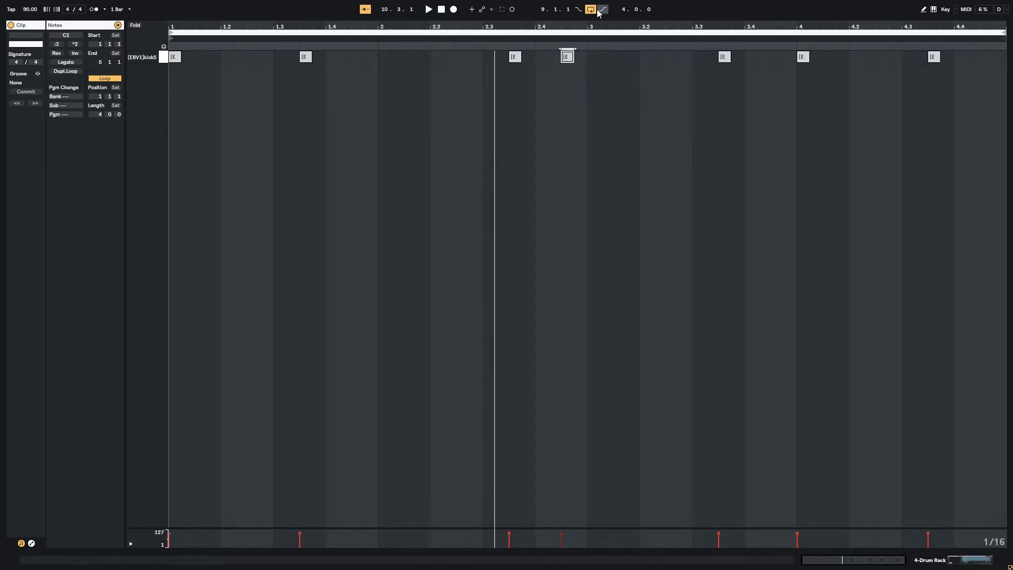
{"action": "key", "text": "space"}
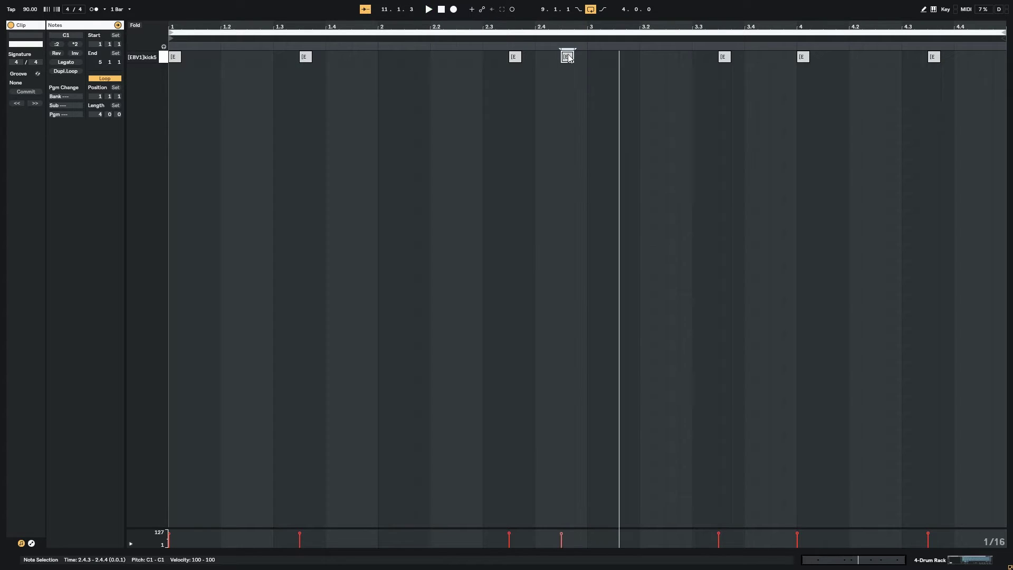
Move the kick at 2.4.3 one sixteenth earlier to 2.4.2 and play from 2.3 to check it
{"action": "key", "text": "space"}
{"action": "left_click_drag", "start_coordinate": [564, 61], "coordinate": [552, 62]}
{"action": "left_click", "coordinate": [488, 117]}
{"action": "key", "text": "space"}
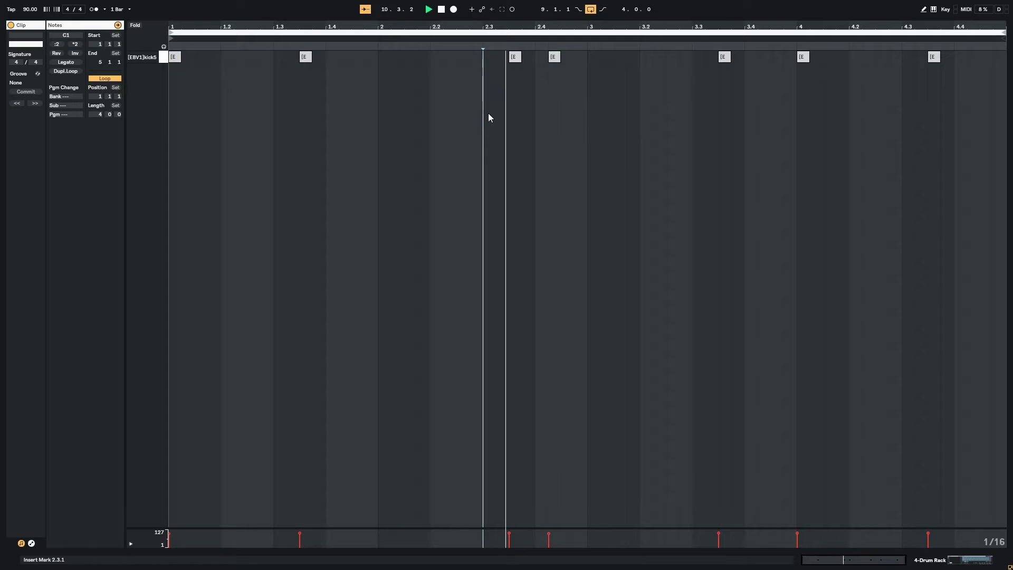
{"action": "key", "text": "space"}
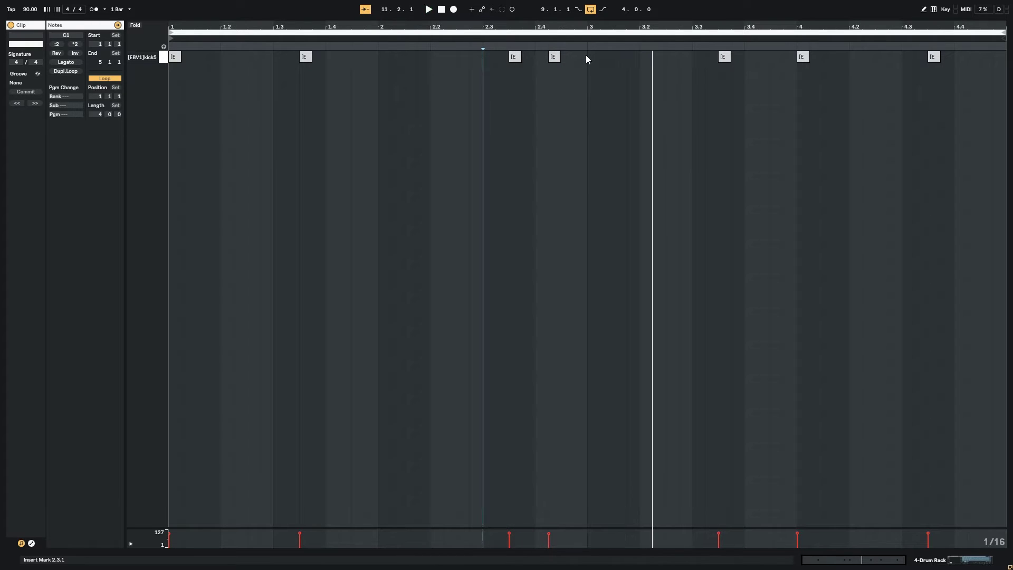
Replace the kicks in bars 3 and 4 with a copy of the kick pattern from bars 1 and 2, and play it back
{"action": "left_click", "coordinate": [574, 57]}
{"action": "left_click_drag", "start_coordinate": [577, 53], "coordinate": [167, 110]}
{"action": "key", "text": "ctrl+d"}
{"action": "left_click_drag", "start_coordinate": [726, 69], "coordinate": [812, 58]}
{"action": "key", "text": "Delete"}
{"action": "left_click_drag", "start_coordinate": [996, 56], "coordinate": [167, 81]}
{"action": "key", "text": "Delete"}
{"action": "left_click", "coordinate": [581, 55]}
{"action": "key", "text": "ctrl+d"}
{"action": "key", "text": "space"}
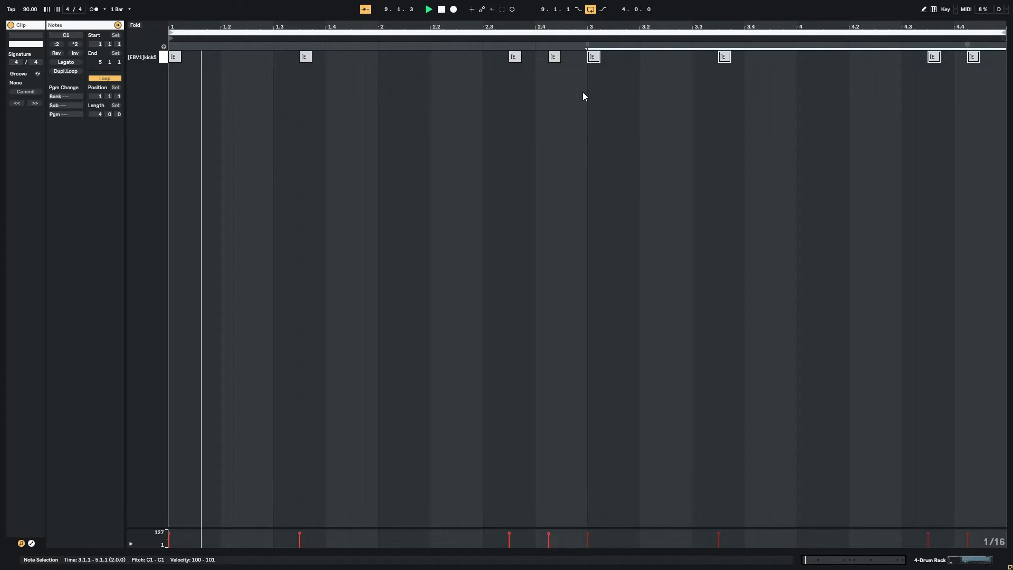
Add a kick on the last sixteenth of bar 4, at 4.4.4, and stop playback after returning to the drum rack
{"action": "left_click", "coordinate": [622, 107]}
{"action": "double_click", "coordinate": [998, 58]}
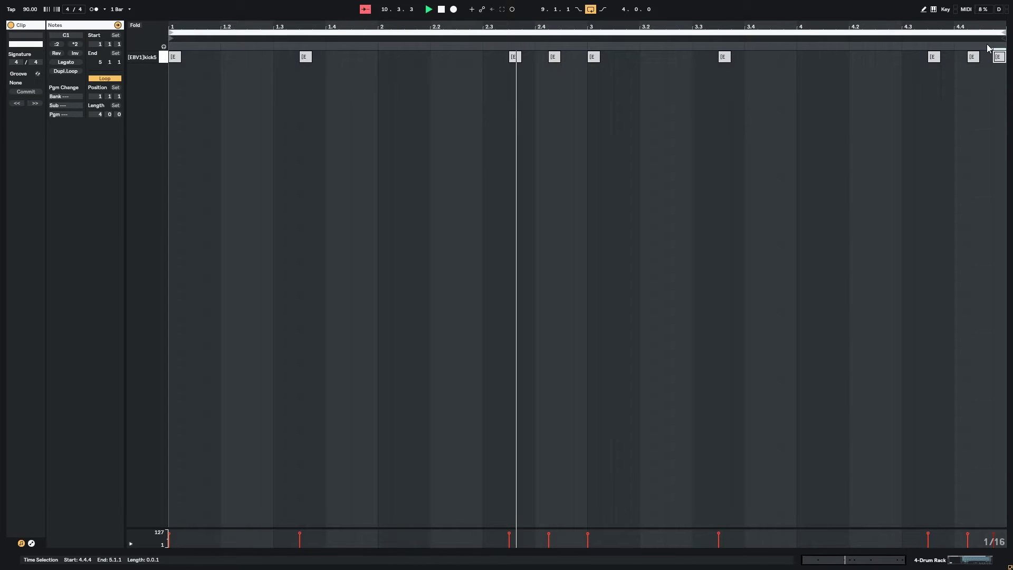
{"action": "left_click", "coordinate": [917, 556]}
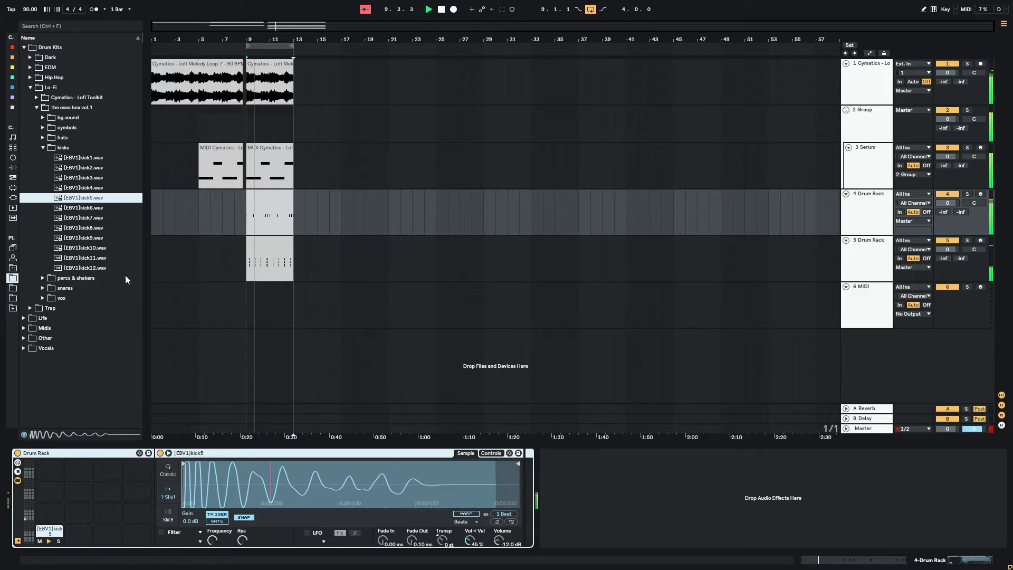
{"action": "key", "text": "space"}
Audition the percussion samples in the percs & shakers folder of the esso box vol.1 kit
{"action": "left_click", "coordinate": [43, 151]}
{"action": "left_click", "coordinate": [43, 157]}
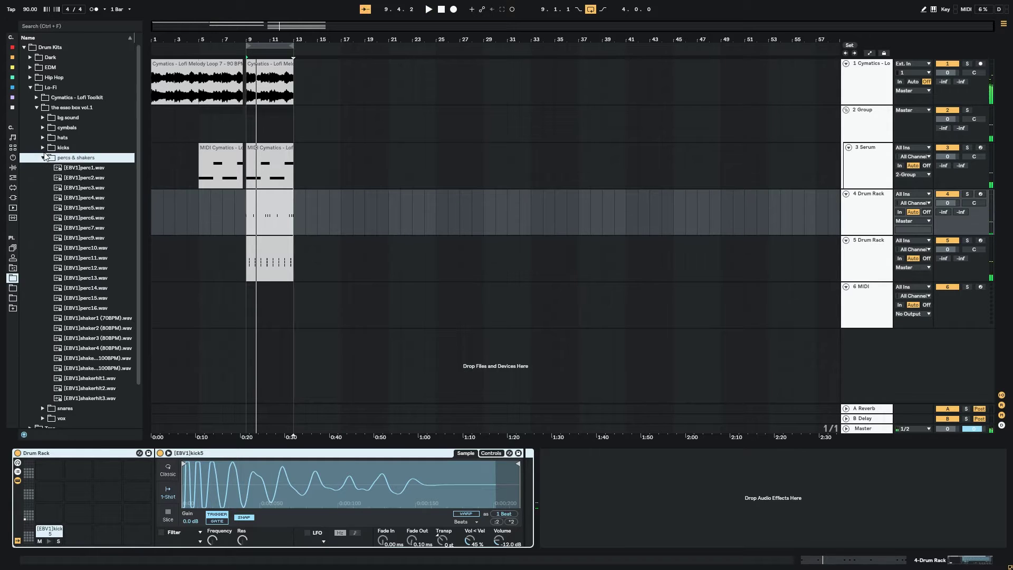
{"action": "key", "text": "Down"}
{"action": "key", "text": "Down"}
{"action": "key", "text": "Down"}
{"action": "key", "text": "Down"}
{"action": "key", "text": "Down"}
{"action": "key", "text": "Down"}
{"action": "key", "text": "Down"}
{"action": "key", "text": "Down"}
{"action": "key", "text": "Down"}
{"action": "key", "text": "Down"}
{"action": "key", "text": "Down"}
{"action": "key", "text": "Down"}
{"action": "key", "text": "Down"}
{"action": "key", "text": "Down"}
{"action": "key", "text": "Down"}
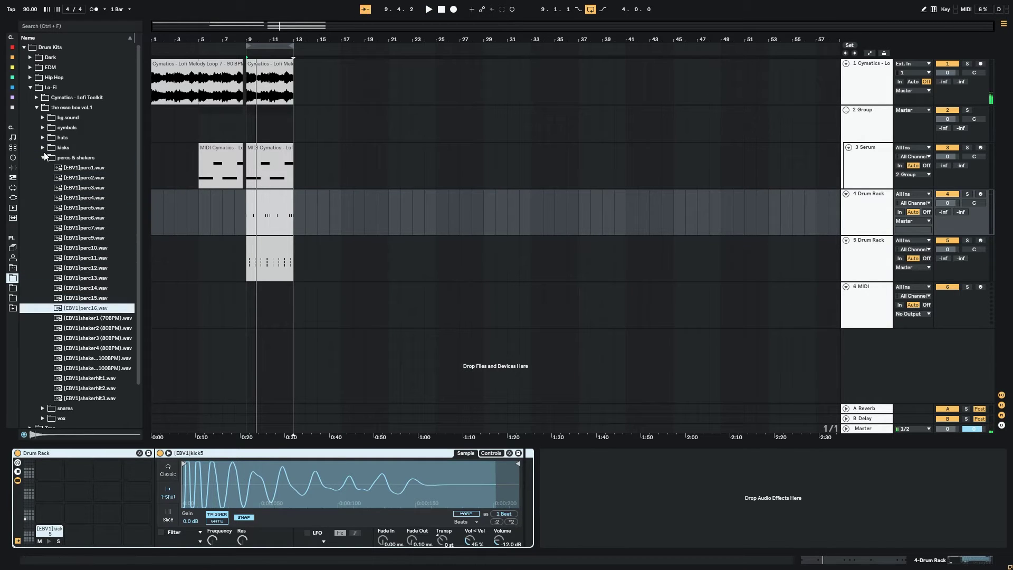
Close the percs & shakers folder and audition the ride samples in the cymbals folder
{"action": "left_click", "coordinate": [45, 156]}
{"action": "key", "text": "Up"}
{"action": "key", "text": "Up"}
{"action": "key", "text": "Up"}
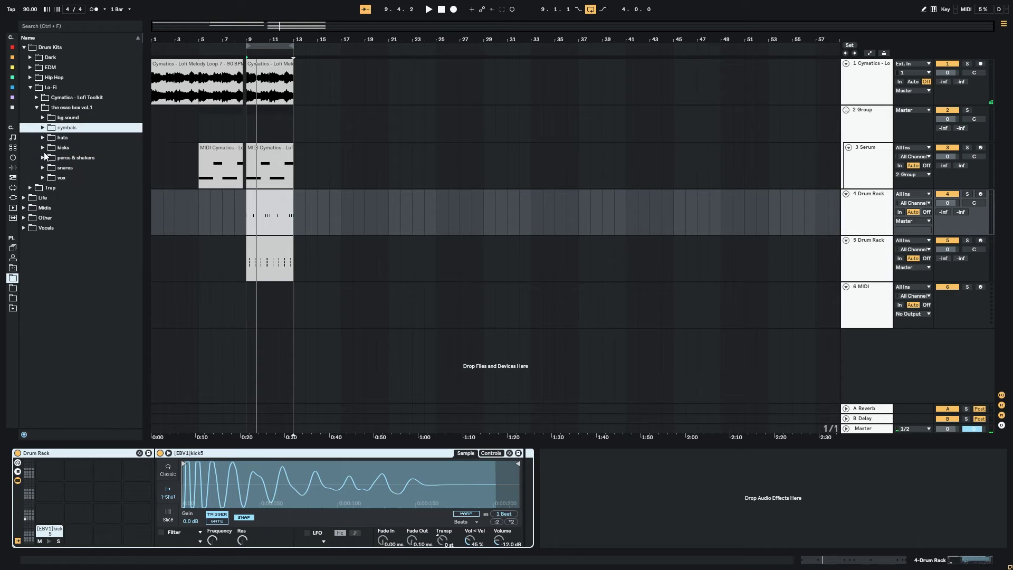
{"action": "key", "text": "Right"}
{"action": "key", "text": "Down"}
{"action": "key", "text": "Down"}
{"action": "key", "text": "Down"}
{"action": "key", "text": "Left"}
{"action": "key", "text": "Left"}
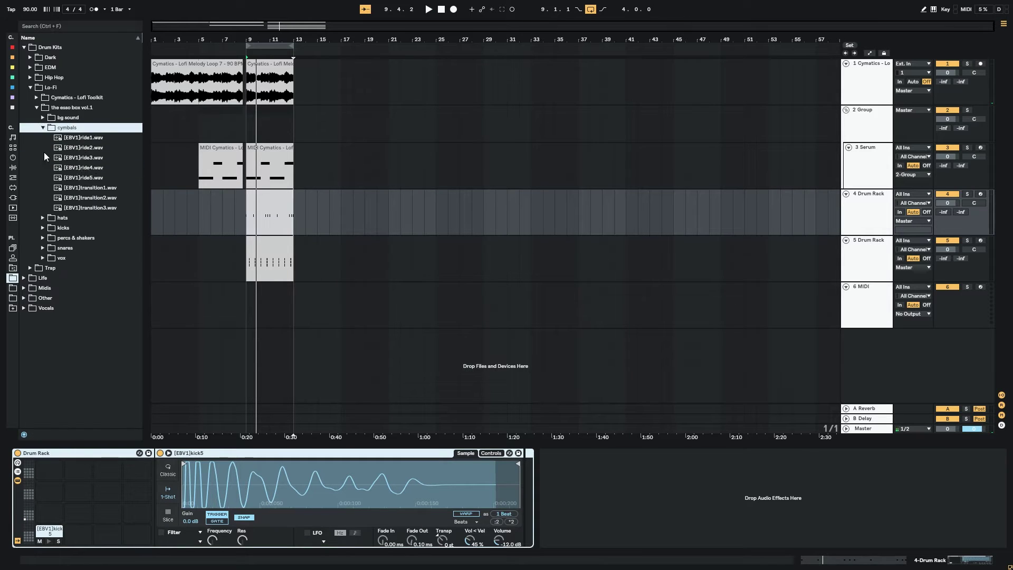
Audition samples in the hats folder and load [EBV1]hat1.wav onto the empty MIDI track 6
{"action": "key", "text": "Down"}
{"action": "key", "text": "Right"}
{"action": "key", "text": "Down"}
{"action": "key", "text": "Down"}
{"action": "key", "text": "Down"}
{"action": "key", "text": "Down"}
{"action": "key", "text": "Up"}
{"action": "key", "text": "Up"}
{"action": "key", "text": "Up"}
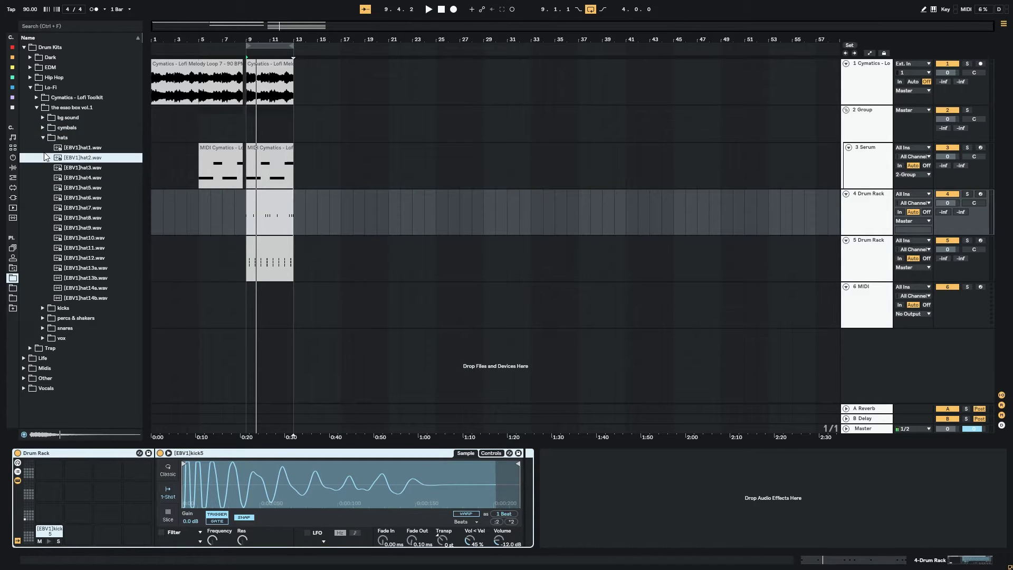
{"action": "left_click", "coordinate": [261, 325]}
{"action": "left_click_drag", "start_coordinate": [58, 514], "coordinate": [59, 514]}
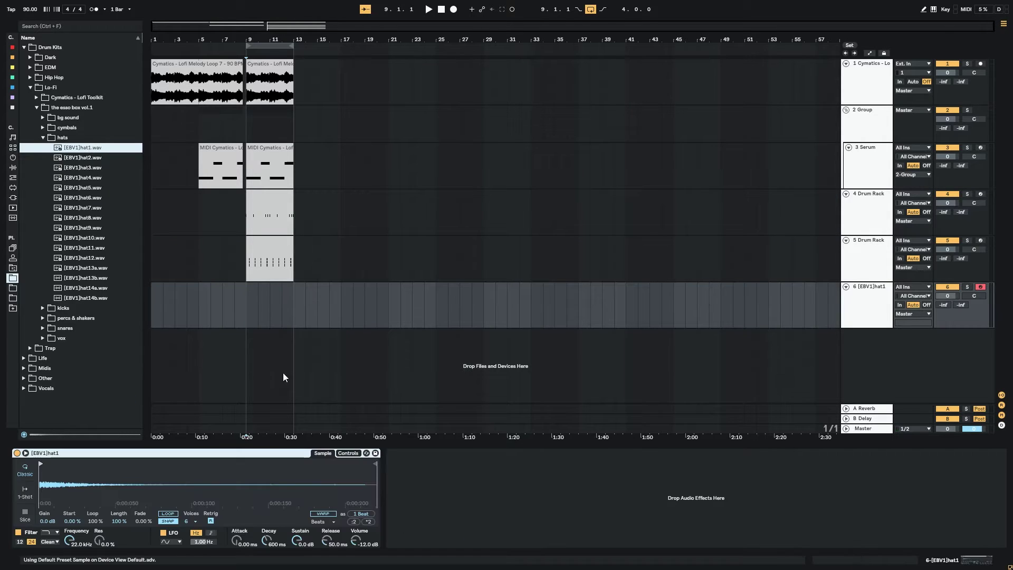
Create a four-bar MIDI clip from bar 9 to 13 on the hat track, with sixteenth C3 notes at 1.1.1 and 1.1.2
{"action": "left_click_drag", "start_coordinate": [289, 301], "coordinate": [248, 325]}
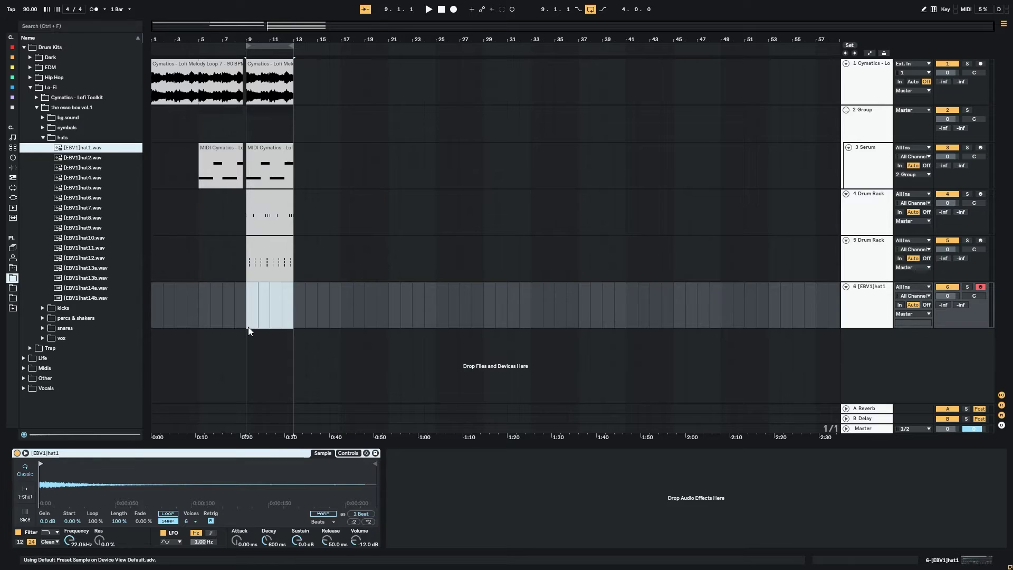
{"action": "key", "text": "ctrl+shift+m"}
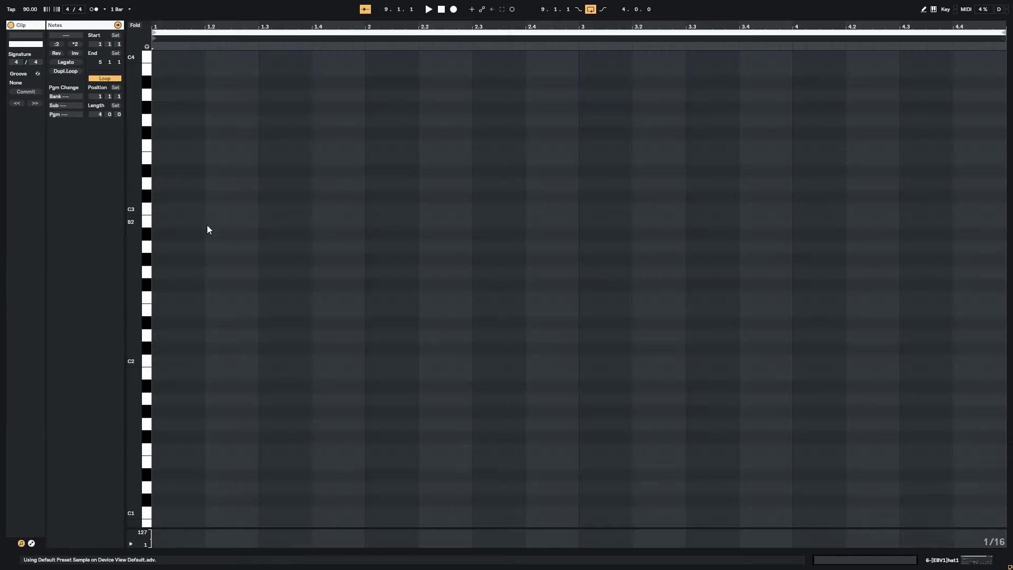
{"action": "double_click", "coordinate": [162, 209]}
{"action": "double_click", "coordinate": [172, 210]}
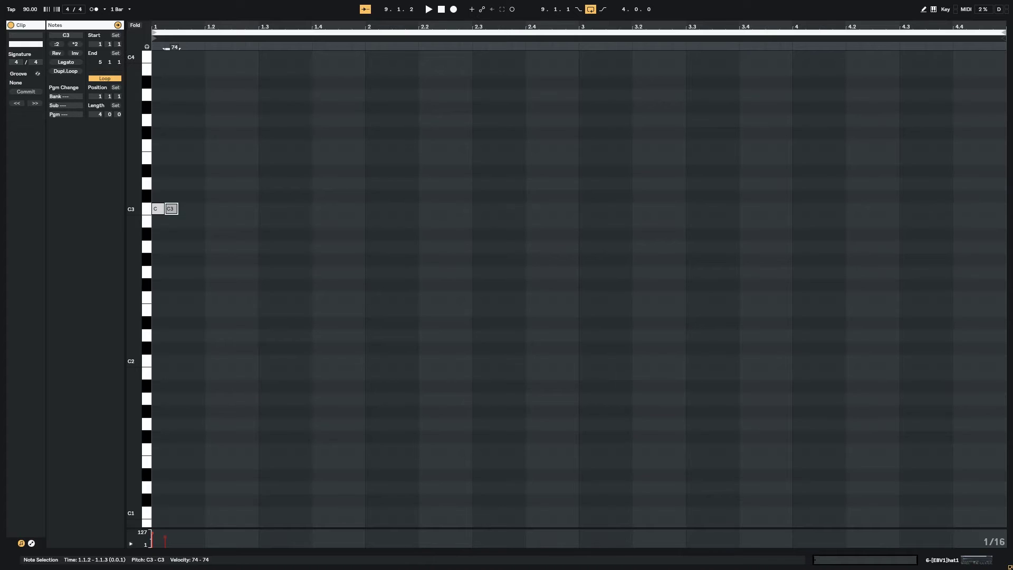
Repeat the hat notes as continuous C3 sixteenths with alternating louder and softer velocities through all four bars, and play the pattern
{"action": "double_click", "coordinate": [188, 208]}
{"action": "double_click", "coordinate": [186, 210]}
{"action": "key", "text": "ctrl+d"}
{"action": "key", "text": "ctrl+d"}
{"action": "key", "text": "ctrl+d"}
{"action": "key", "text": "ctrl+d"}
{"action": "key", "text": "ctrl+d"}
{"action": "key", "text": "ctrl+d"}
{"action": "key", "text": "ctrl+d"}
{"action": "key", "text": "ctrl+d"}
{"action": "key", "text": "ctrl+d"}
{"action": "key", "text": "ctrl+d"}
{"action": "key", "text": "ctrl+d"}
{"action": "key", "text": "ctrl+d"}
{"action": "key", "text": "ctrl+d"}
{"action": "key", "text": "ctrl+d"}
{"action": "key", "text": "ctrl+d"}
{"action": "key", "text": "ctrl+d"}
{"action": "key", "text": "ctrl+d"}
{"action": "key", "text": "ctrl+d"}
{"action": "key", "text": "ctrl+d"}
{"action": "key", "text": "ctrl+d"}
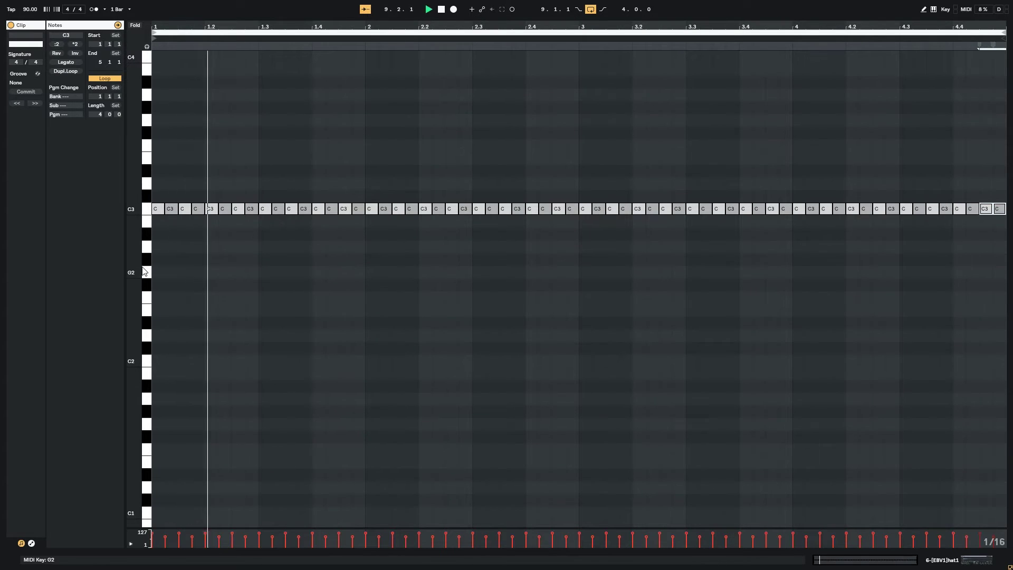
{"action": "left_click", "coordinate": [977, 560]}
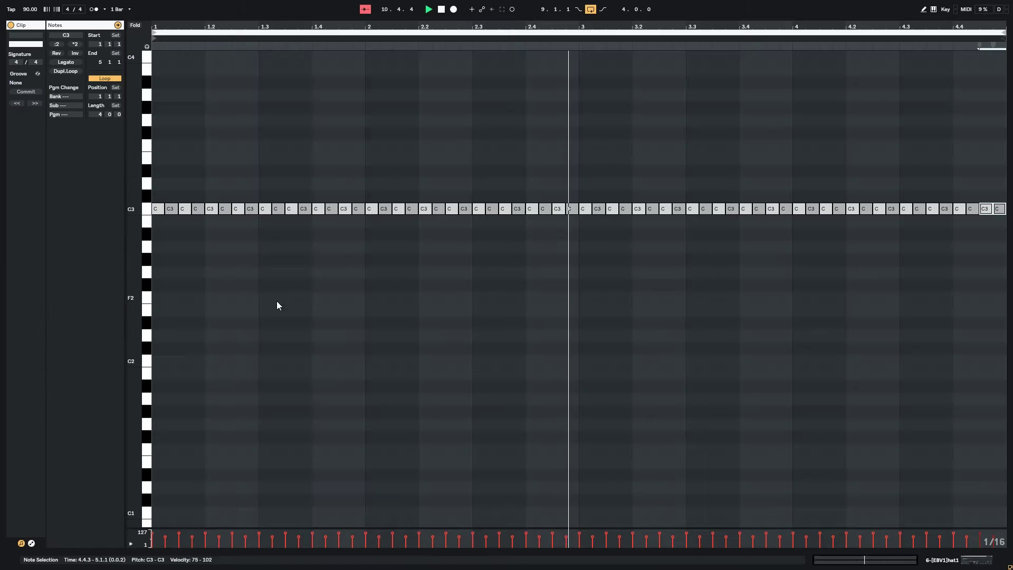
Delete the hats in bars 3 and 4 and stretch the remaining notes to double length so eighths fill the clip
{"action": "key", "text": "Tab"}
{"action": "left_click_drag", "start_coordinate": [592, 185], "coordinate": [996, 295]}
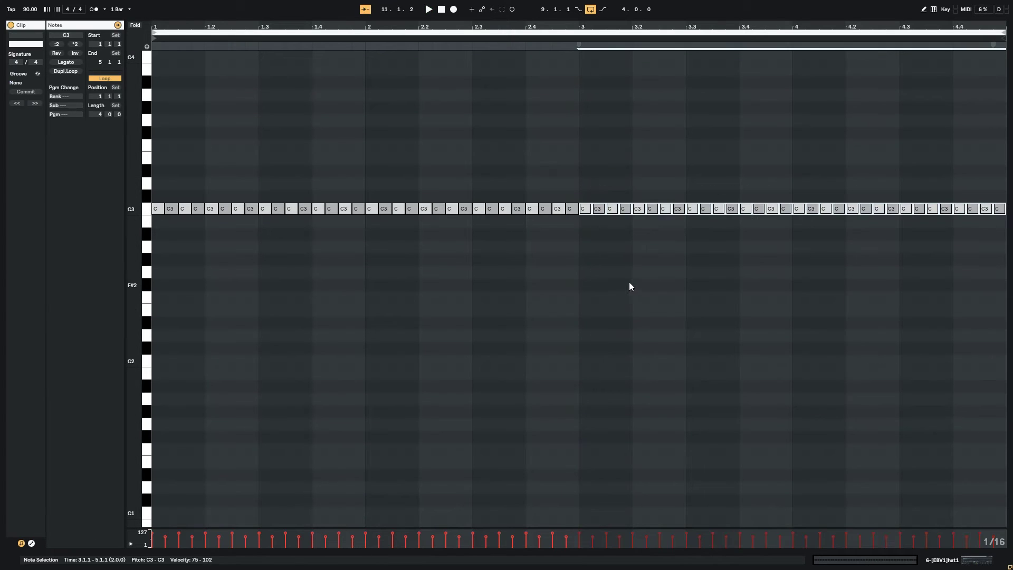
{"action": "key", "text": "Delete"}
{"action": "key", "text": "ctrl+a"}
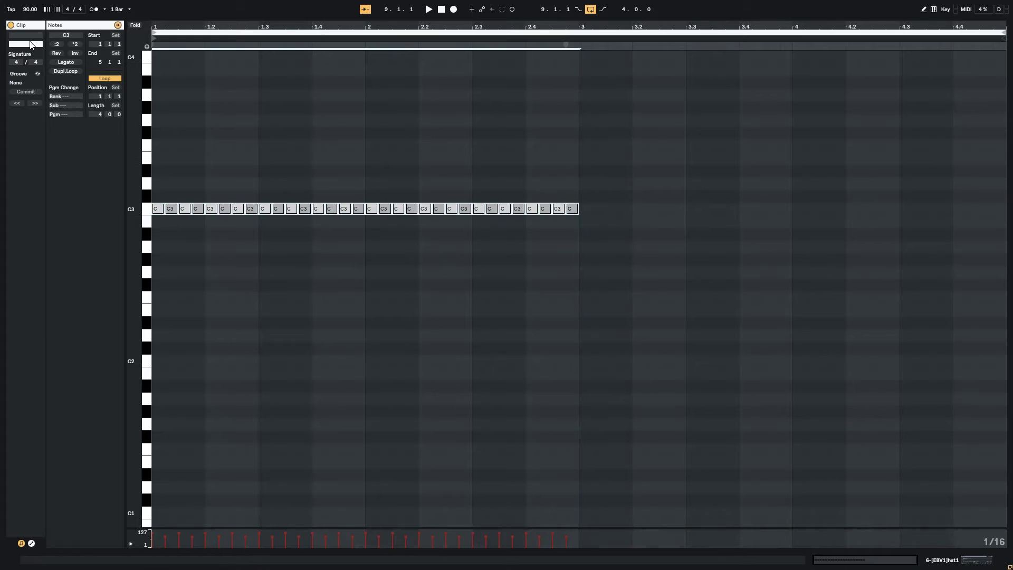
{"action": "left_click", "coordinate": [76, 44]}
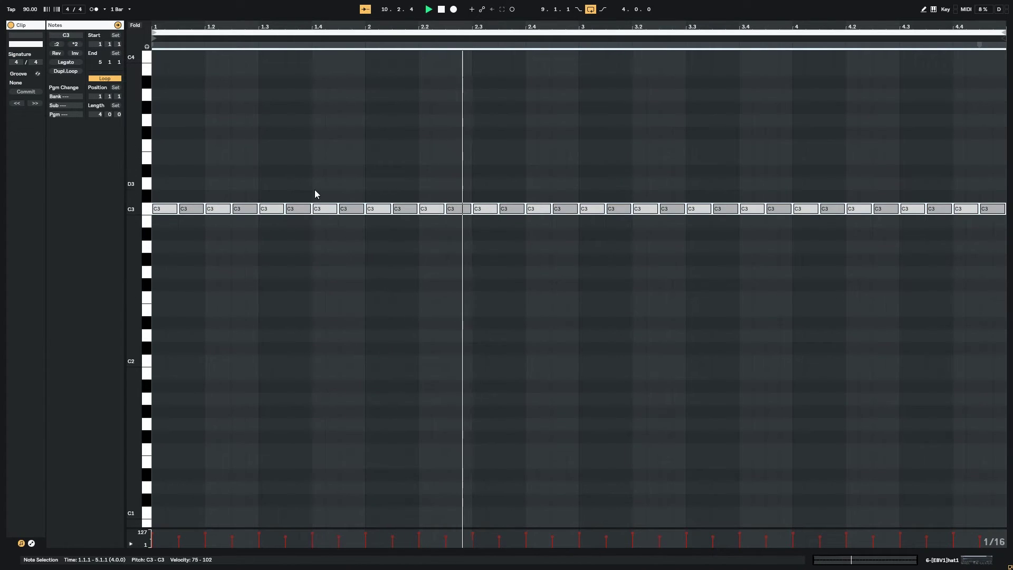
Transpose the hats down an octave to C2 and trim the last hat note to end at 5.1.1
{"action": "key", "text": "shift+Down"}
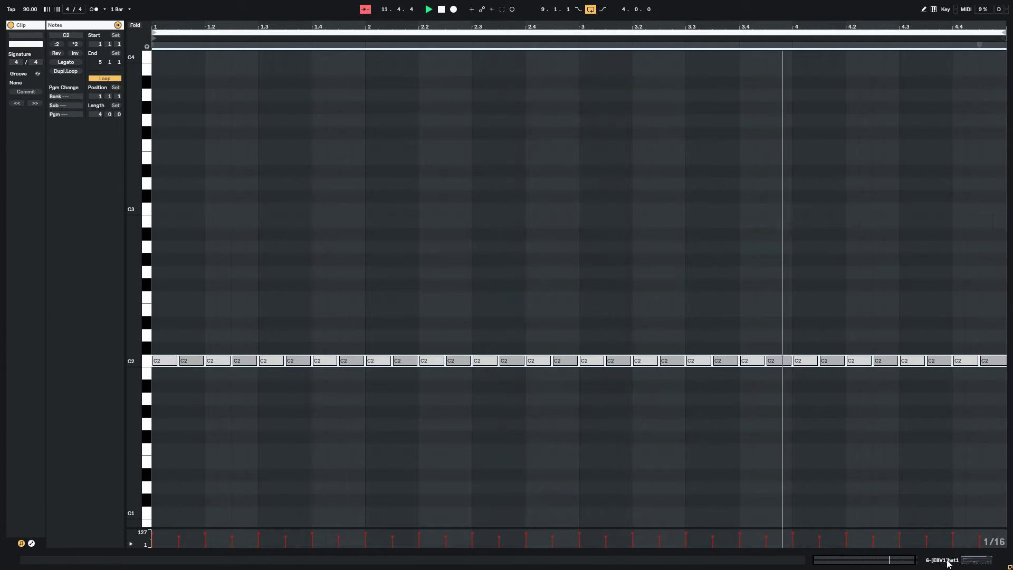
{"action": "double_click", "coordinate": [910, 559]}
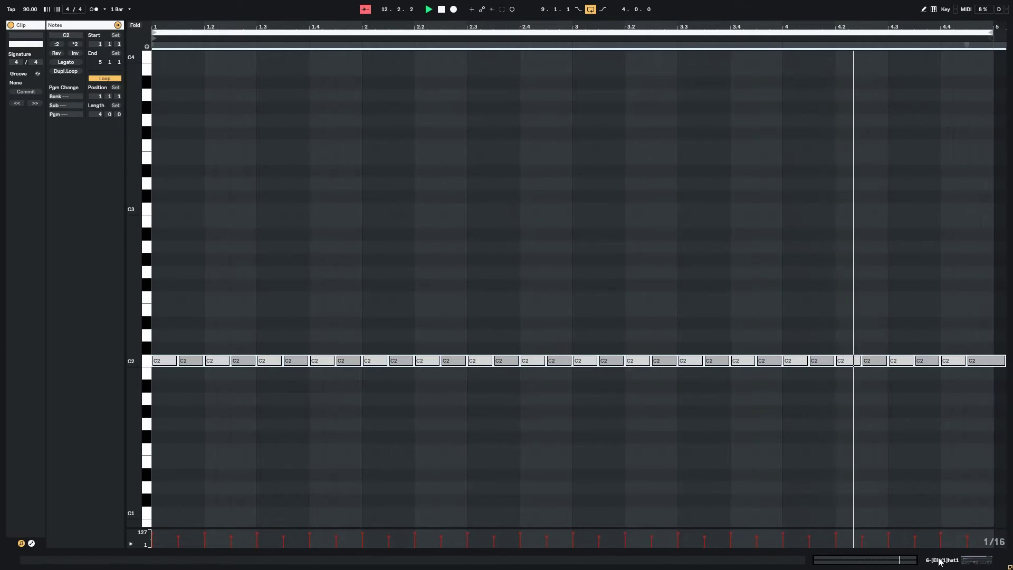
{"action": "left_click_drag", "start_coordinate": [1004, 360], "coordinate": [990, 363]}
{"action": "key", "text": "ctrl+z"}
{"action": "left_click", "coordinate": [999, 348]}
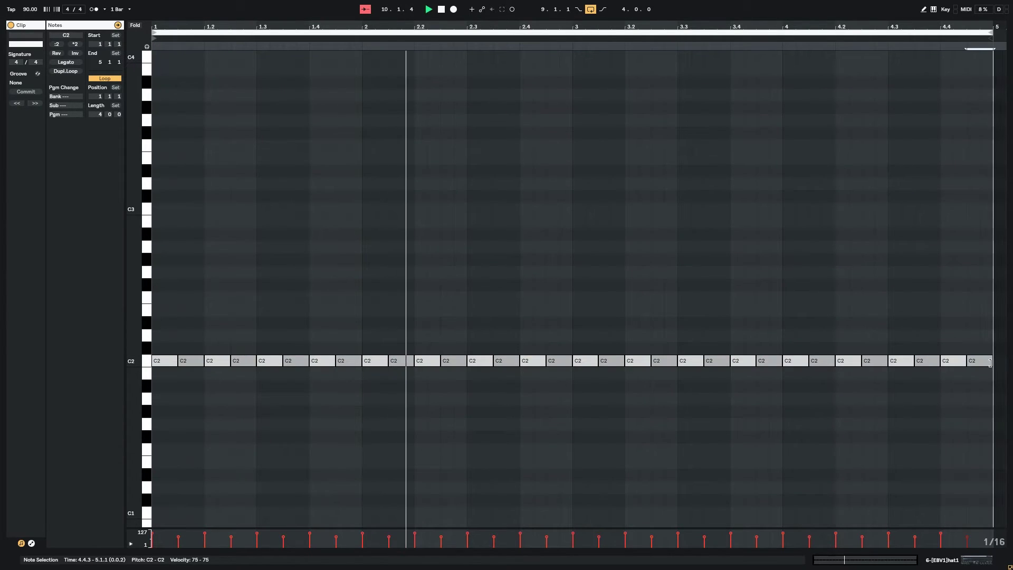
{"action": "double_click", "coordinate": [900, 564]}
{"action": "left_click", "coordinate": [952, 560]}
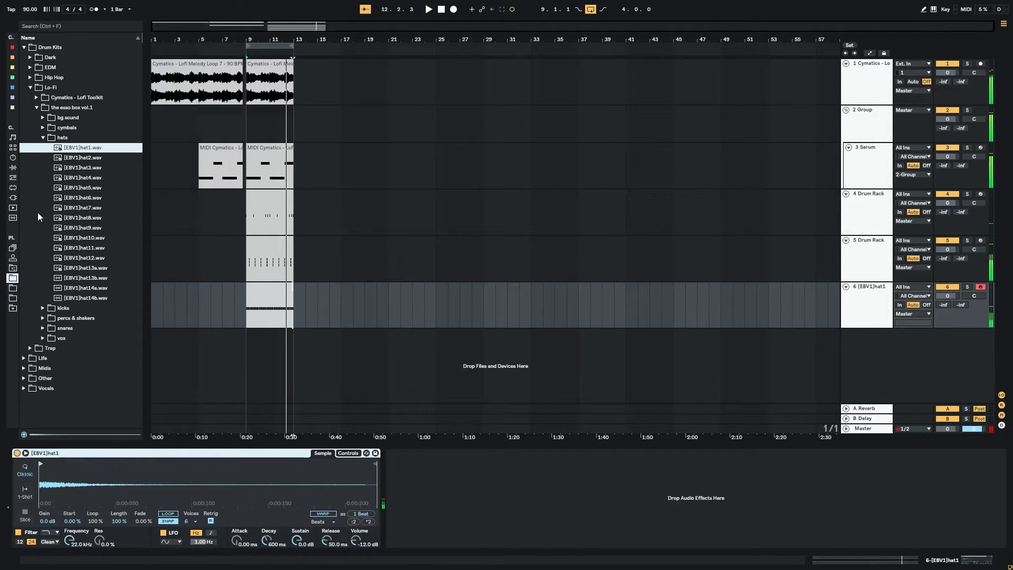
Play the loop from bar 9 with the 2 Group track muted for comparison, and unmute the group
{"action": "left_click", "coordinate": [13, 199]}
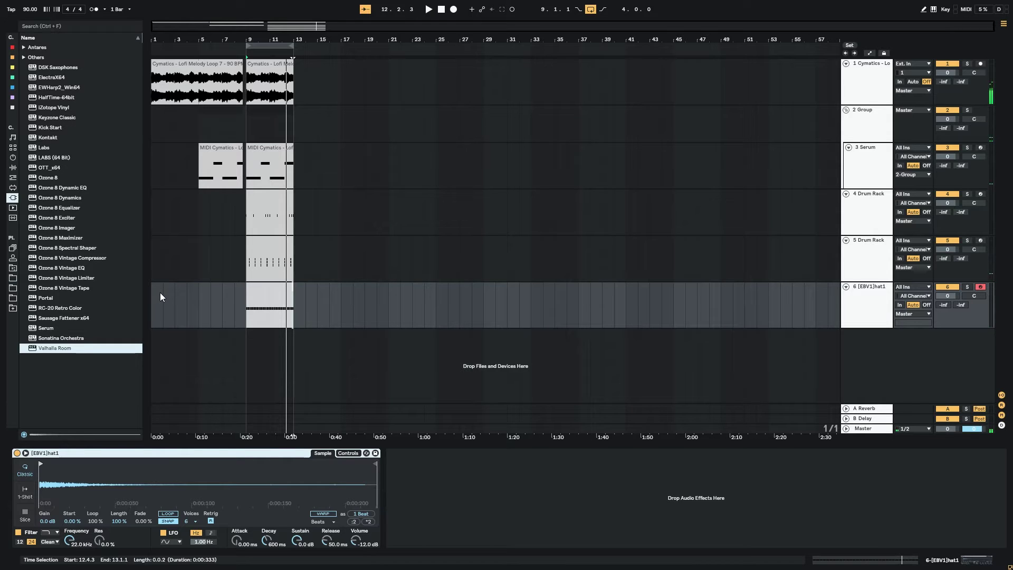
{"action": "key", "text": "space"}
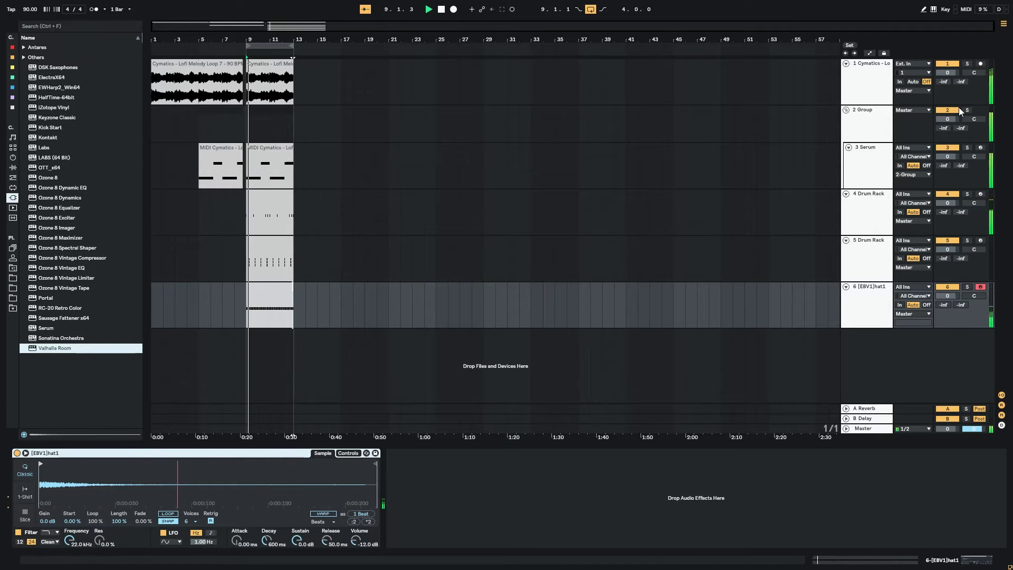
{"action": "left_click", "coordinate": [953, 110]}
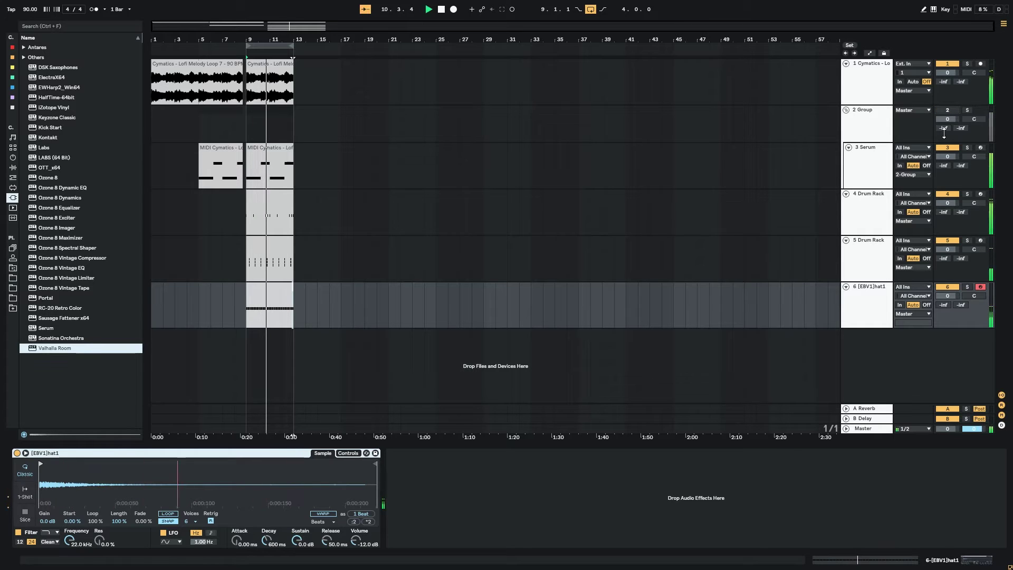
{"action": "key", "text": "space"}
{"action": "left_click", "coordinate": [945, 111]}
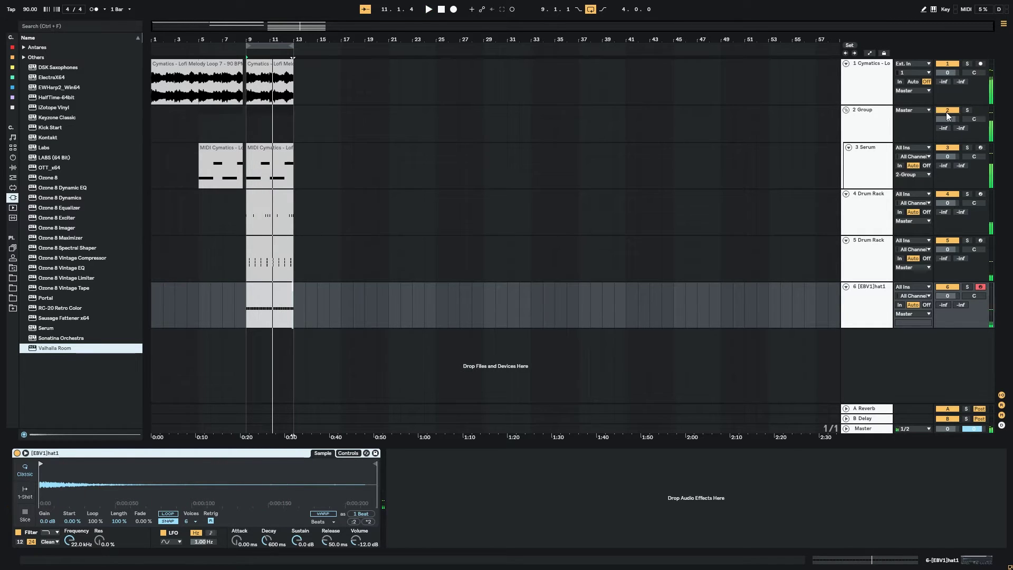
Delete the Glue Compressor from 2 Group, ungroup the track, and play the loop
{"action": "left_click", "coordinate": [846, 110]}
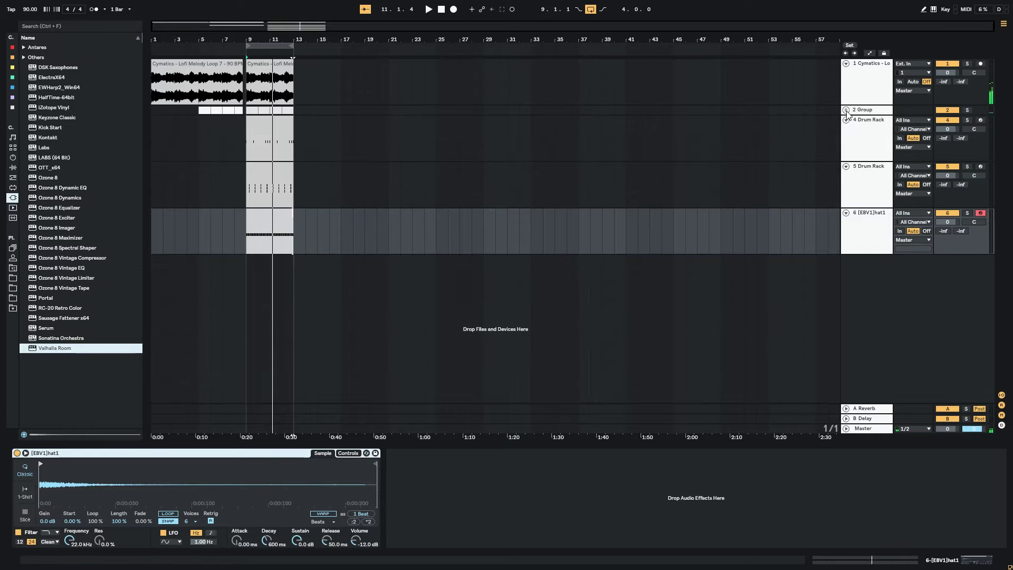
{"action": "left_click", "coordinate": [845, 110]}
{"action": "left_click", "coordinate": [95, 451]}
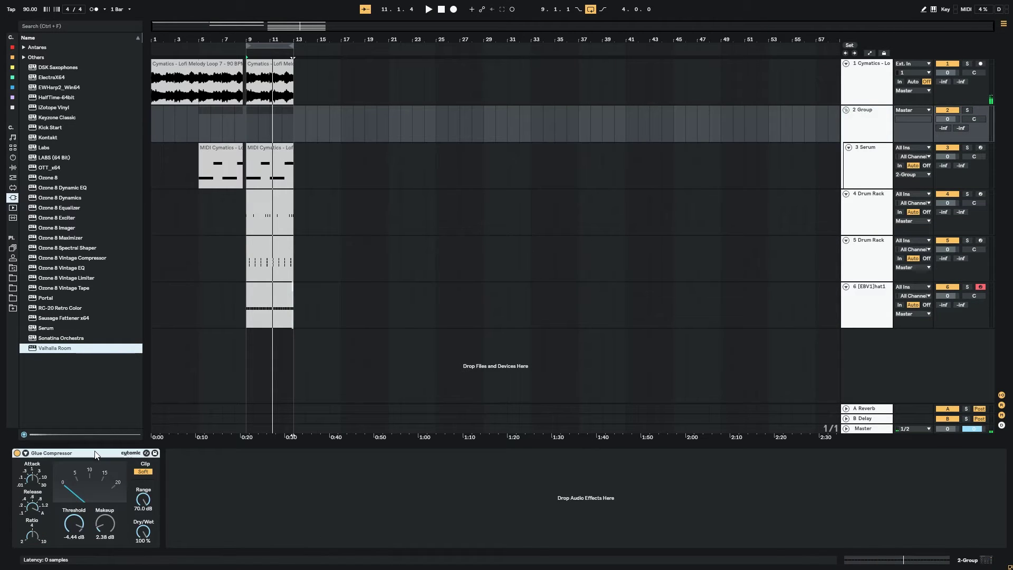
{"action": "key", "text": "Delete"}
{"action": "right_click", "coordinate": [865, 127]}
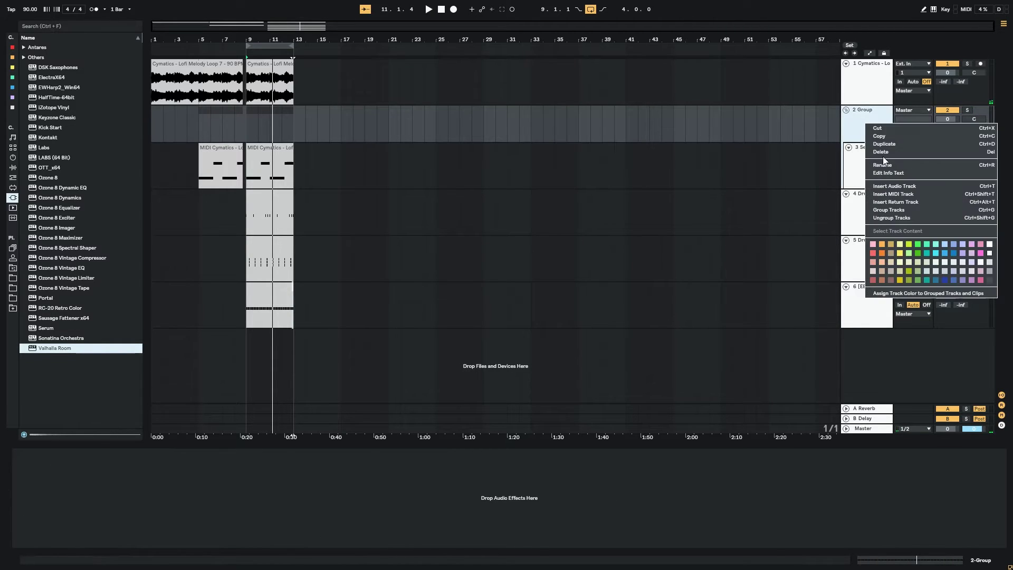
{"action": "left_click", "coordinate": [889, 216]}
{"action": "key", "text": "space"}
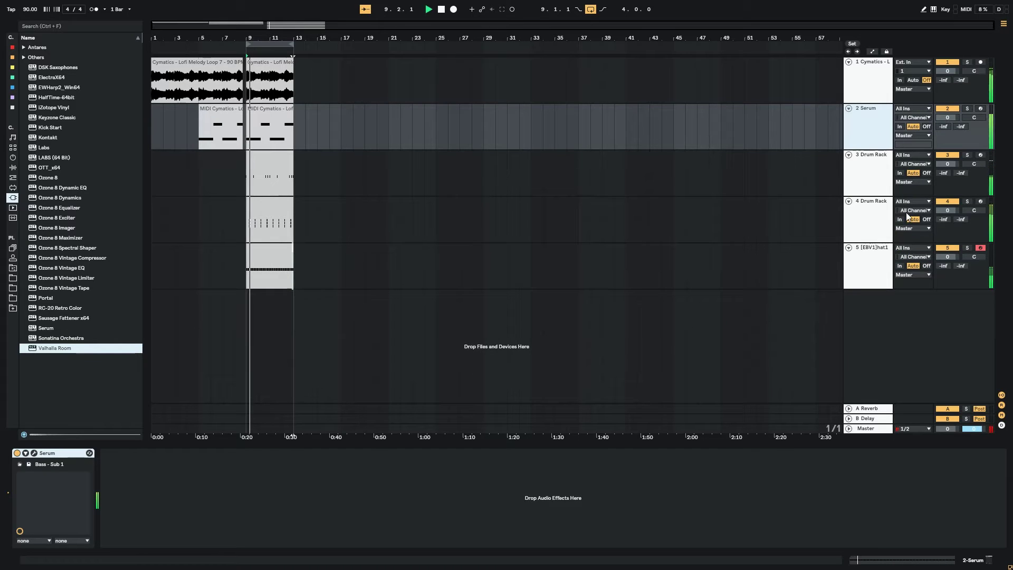
Add a Limiter to the Serum track and set its gain to -5.00 dB
{"action": "left_click", "coordinate": [265, 109]}
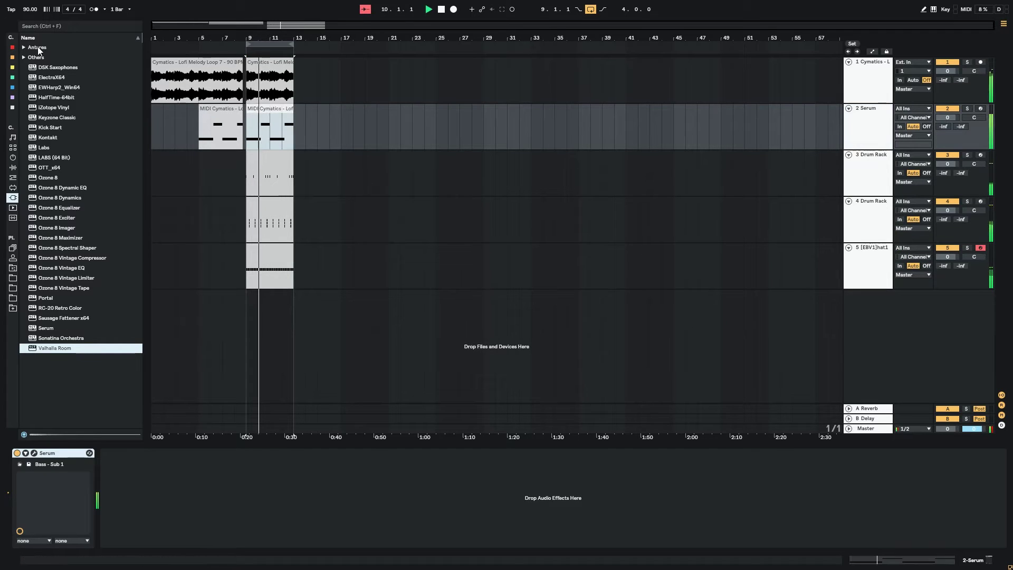
{"action": "left_click", "coordinate": [12, 47]}
{"action": "double_click", "coordinate": [49, 90]}
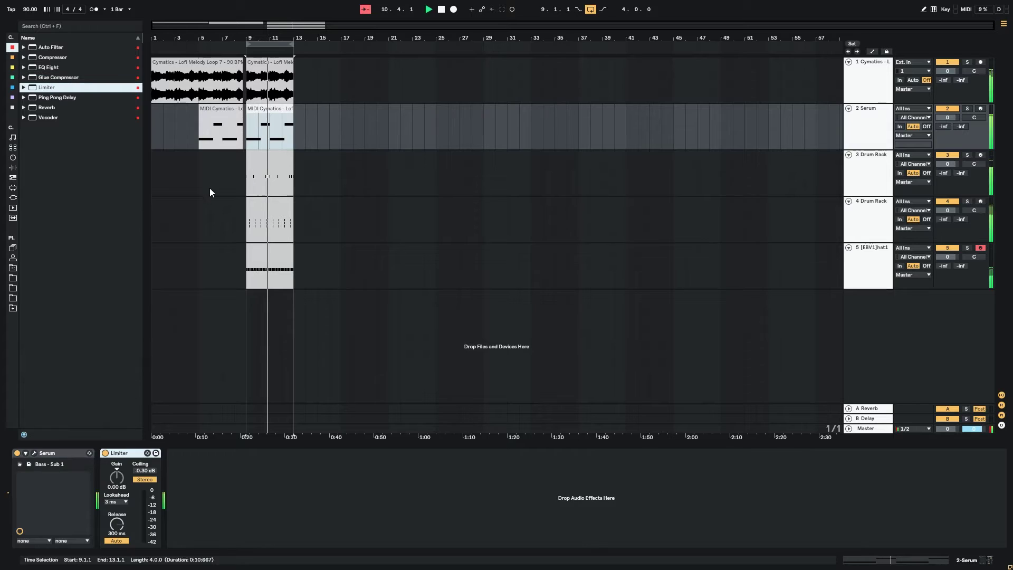
{"action": "left_click_drag", "start_coordinate": [116, 478], "coordinate": [122, 458]}
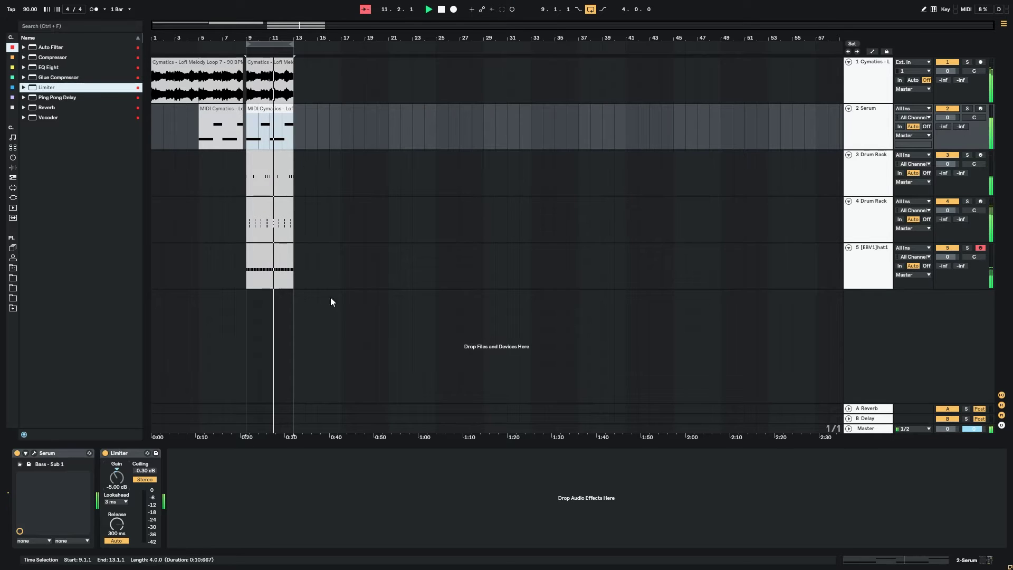
Select the hat clip, bring up the favourite audio effects, and solo the [EBV1]hat1 track
{"action": "left_click", "coordinate": [276, 264]}
{"action": "left_click", "coordinate": [13, 199]}
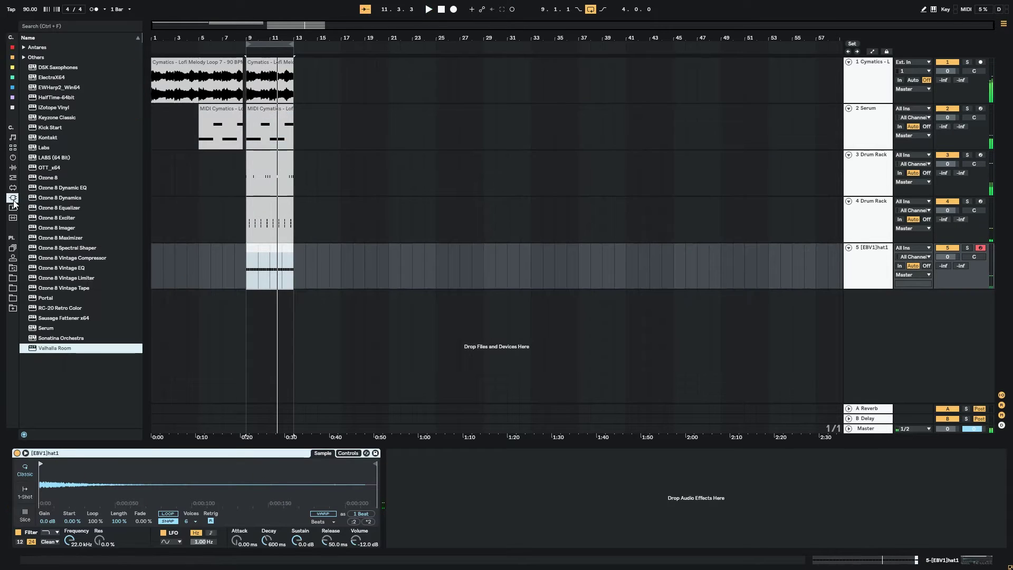
{"action": "left_click", "coordinate": [17, 48]}
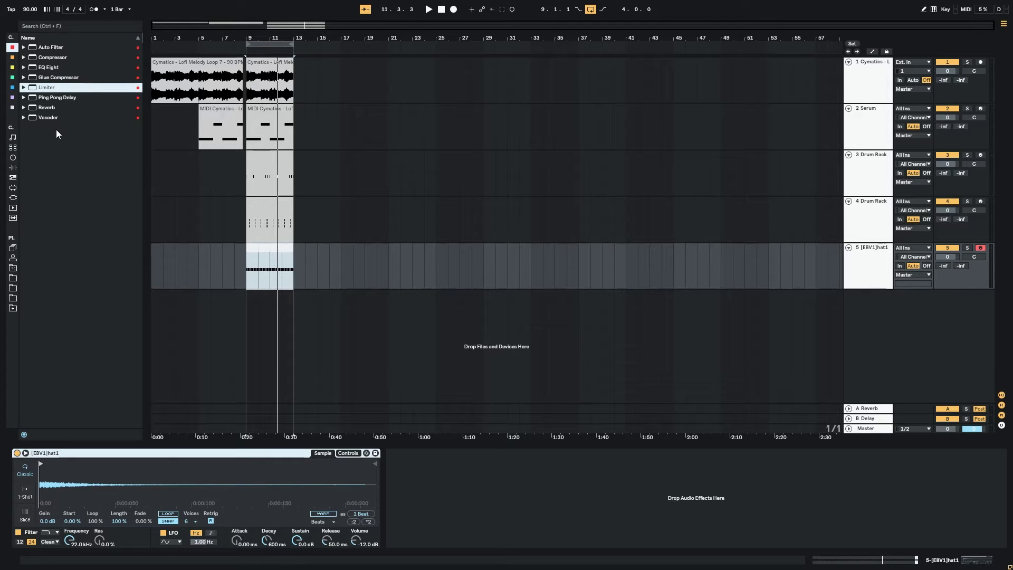
{"action": "left_click", "coordinate": [967, 247]}
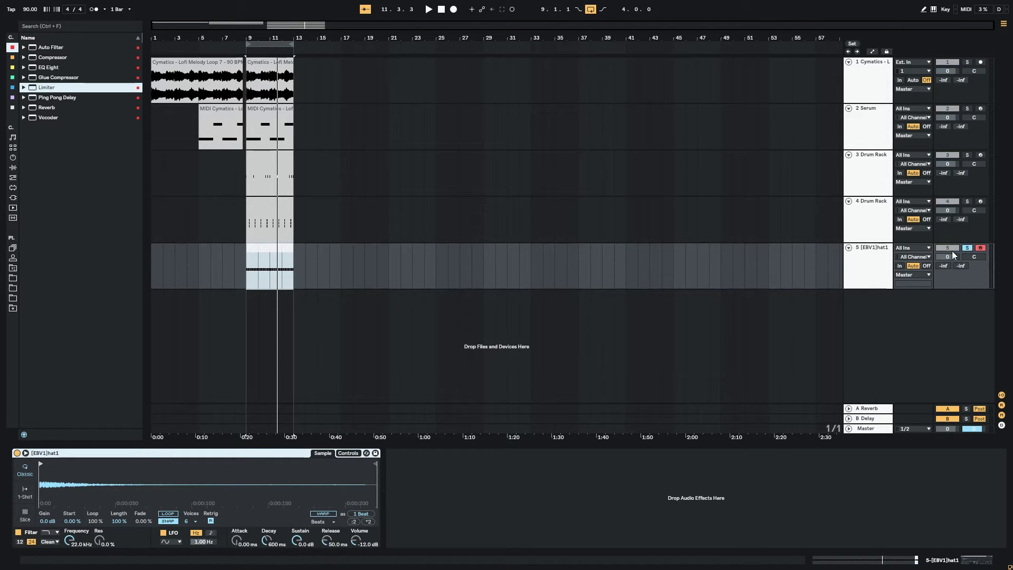
Play the soloed hat loop and add a Vocoder to the [EBV1]hat1 track with Dry/Wet at 50%
{"action": "key", "text": "space"}
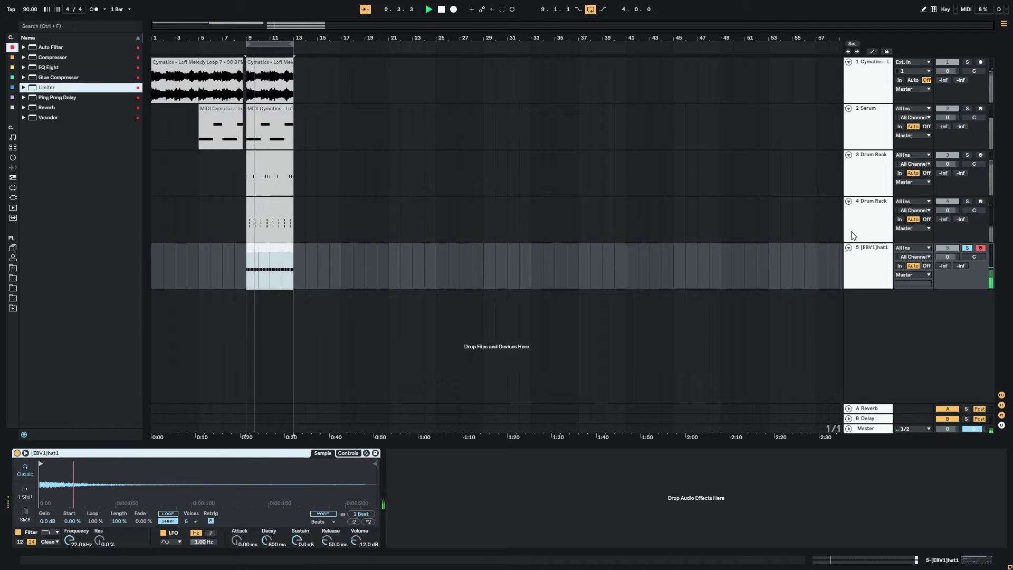
{"action": "left_click", "coordinate": [48, 117]}
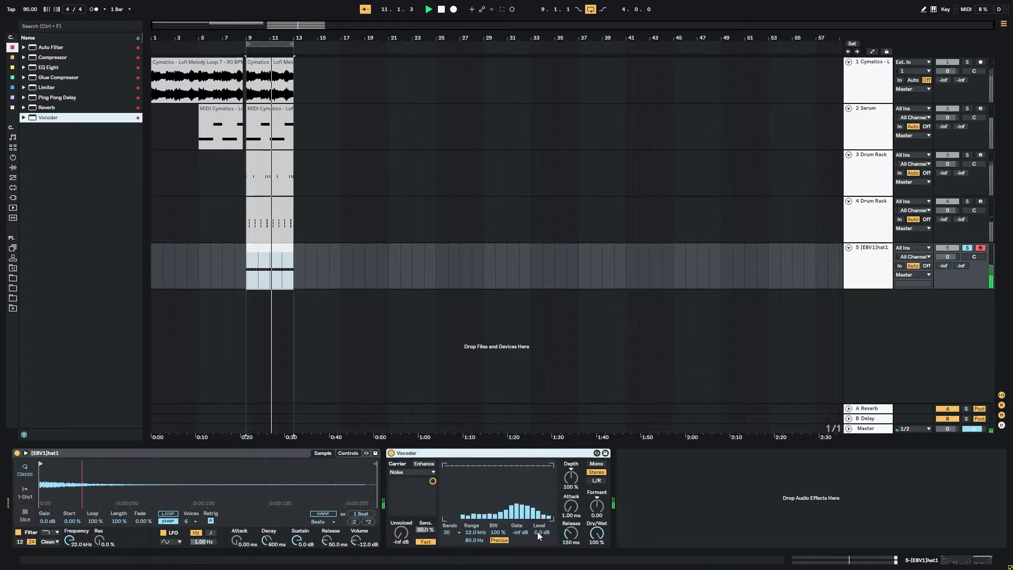
{"action": "left_click_drag", "start_coordinate": [596, 534], "coordinate": [597, 551]}
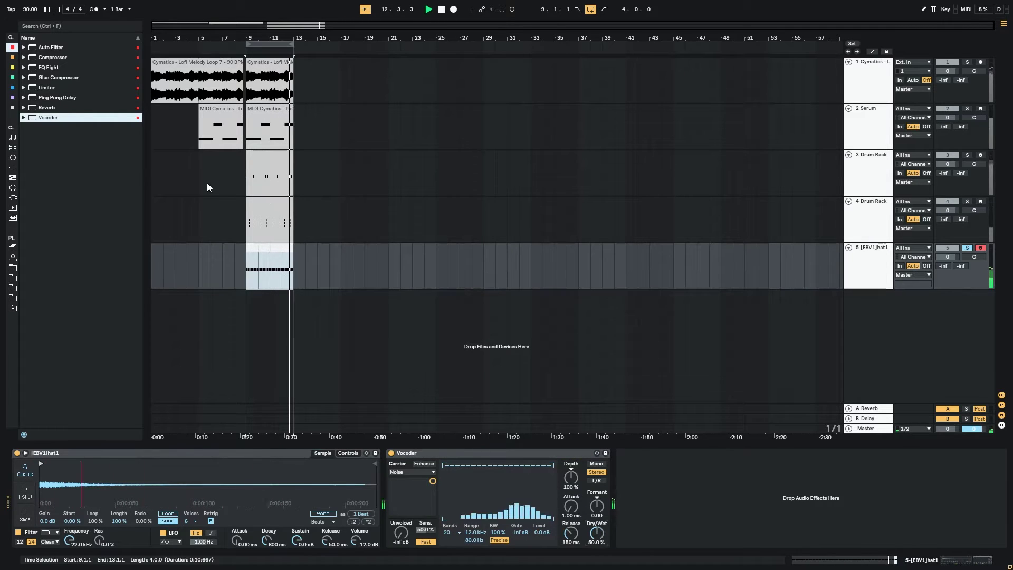
Add Valhalla Room to the [EBV1]hat1 track with mix at 27.6% and decay at 2.75 s
{"action": "left_click", "coordinate": [13, 197]}
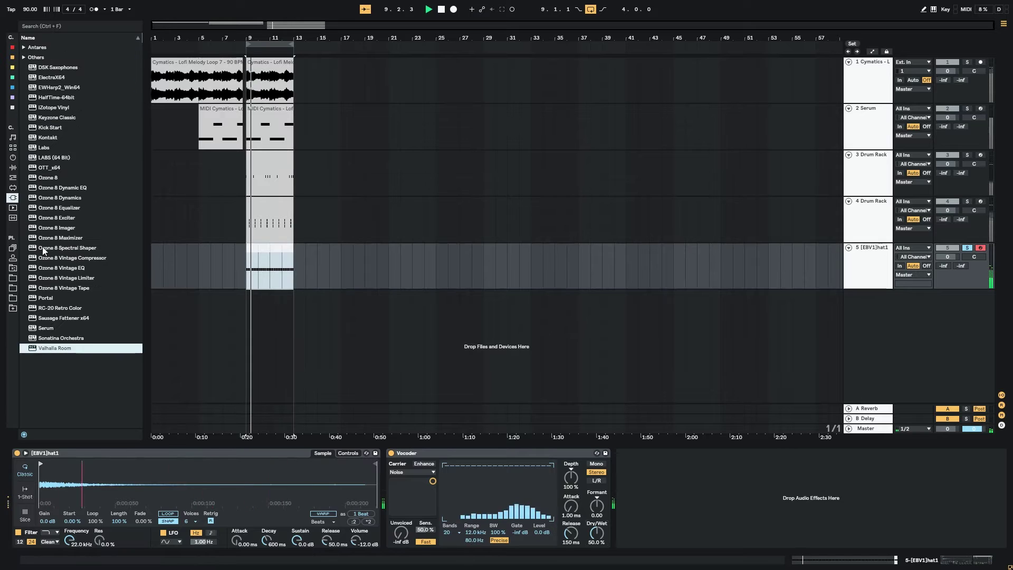
{"action": "double_click", "coordinate": [85, 349]}
{"action": "left_click_drag", "start_coordinate": [543, 187], "coordinate": [540, 220]}
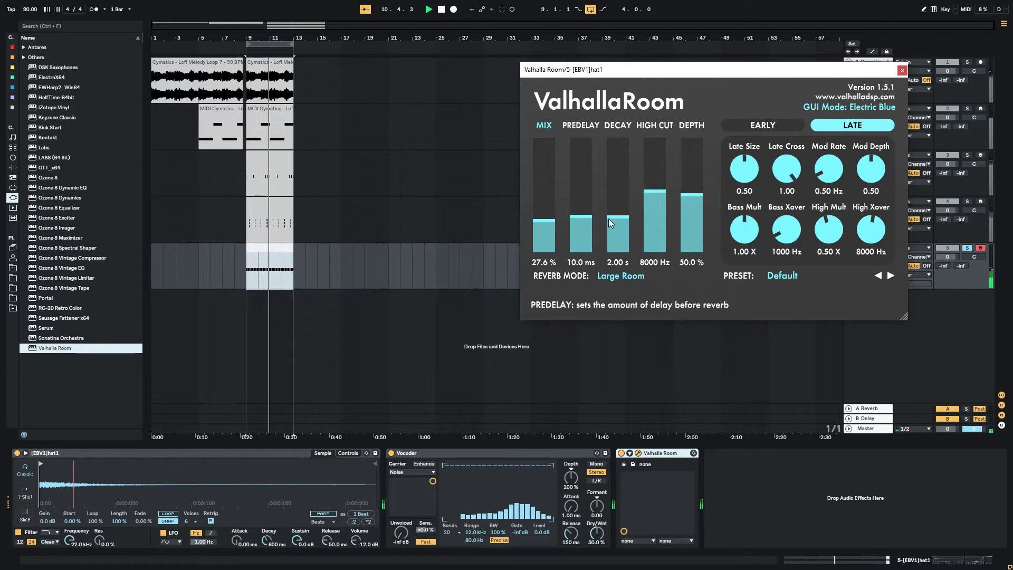
{"action": "left_click_drag", "start_coordinate": [617, 217], "coordinate": [619, 214]}
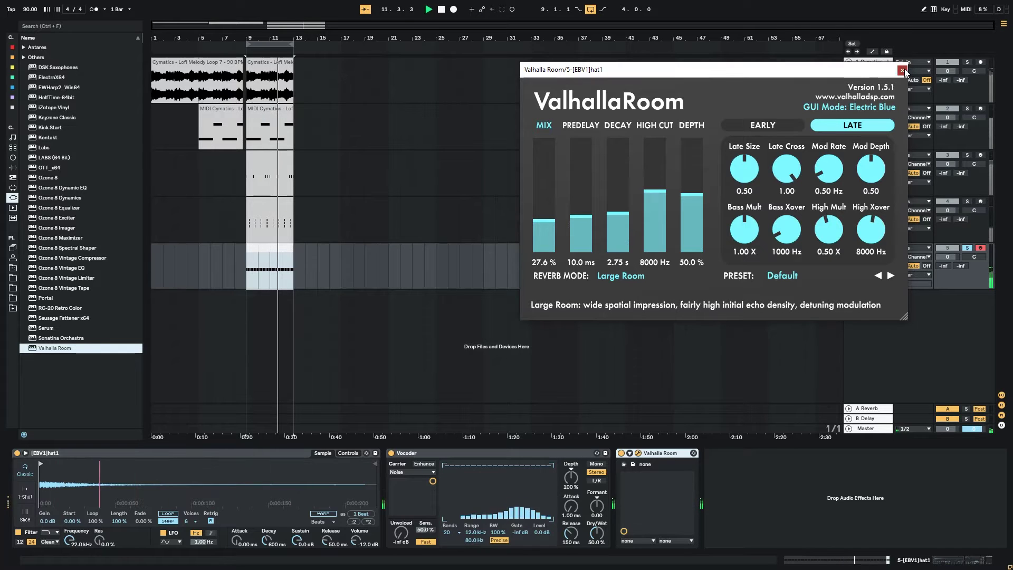
{"action": "left_click", "coordinate": [902, 70]}
Add a Ping Pong Delay to the hats with 4 sixteenths, filter 1.01 kHz and 0.50, Feedback 34%, Dry/Wet 40%, and unsolo the track
{"action": "left_click", "coordinate": [12, 47]}
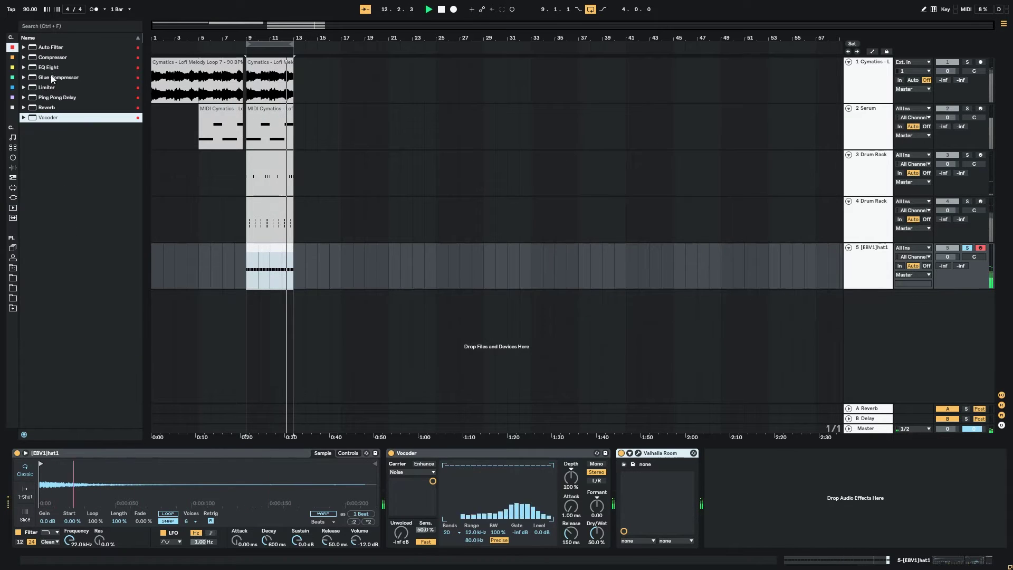
{"action": "left_click_drag", "start_coordinate": [53, 97], "coordinate": [796, 533]}
{"action": "left_click", "coordinate": [753, 498]}
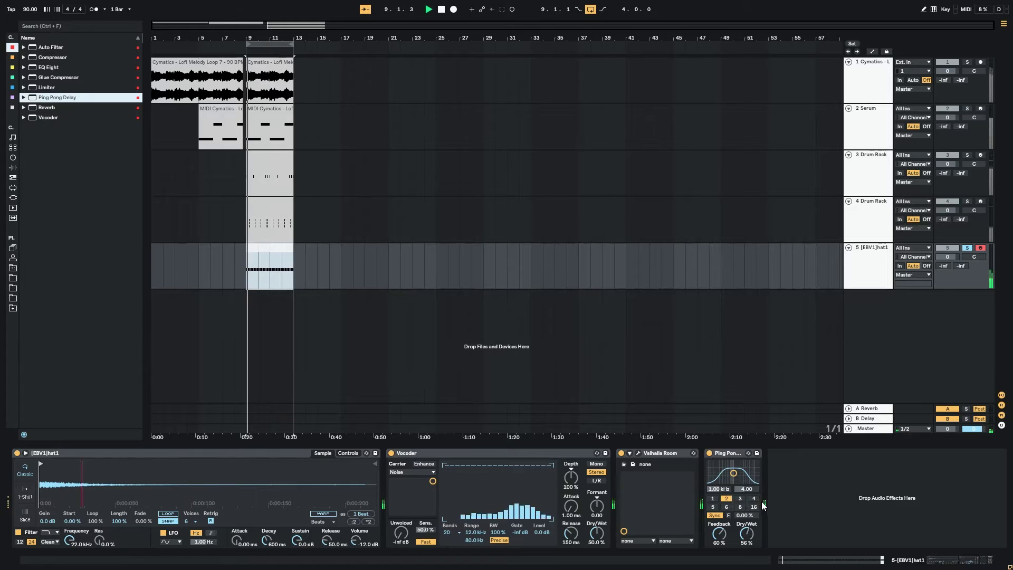
{"action": "left_click_drag", "start_coordinate": [734, 473], "coordinate": [725, 517]}
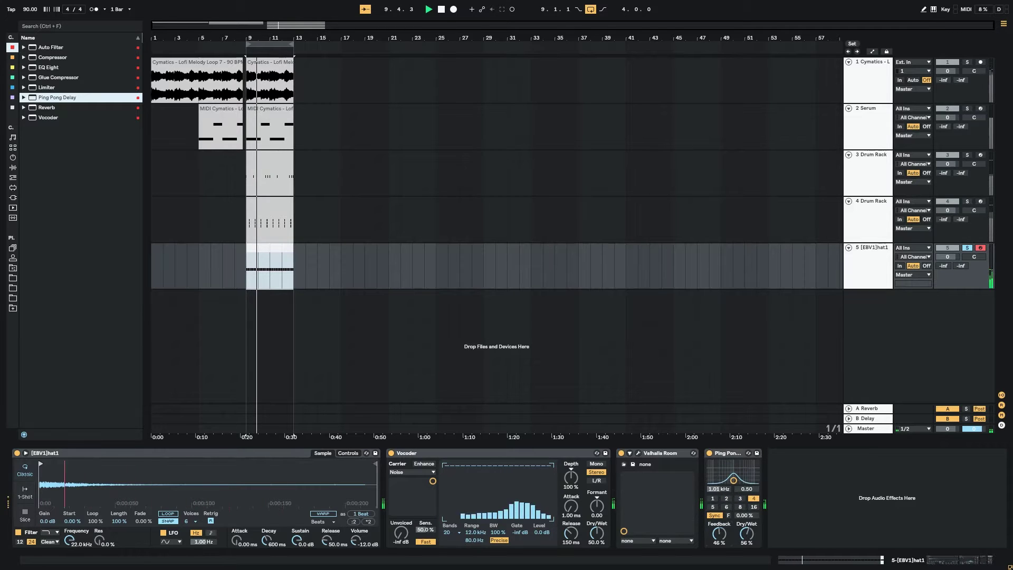
{"action": "left_click", "coordinate": [968, 248]}
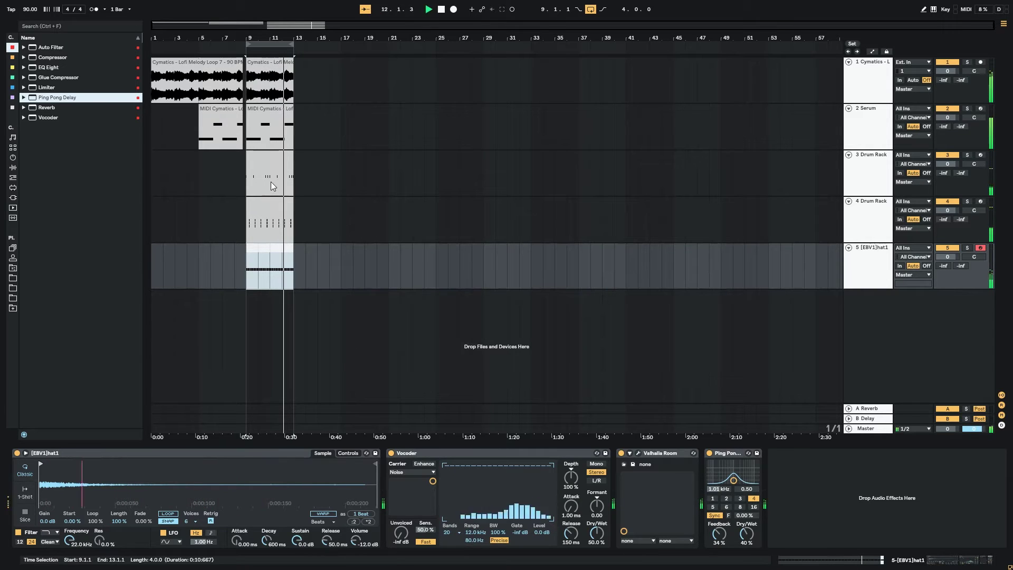
Add an Auto Filter to the 4 Drum Rack track at 4.83 kHz with 0% resonance, placed ahead of Valhalla Room
{"action": "left_click", "coordinate": [873, 216]}
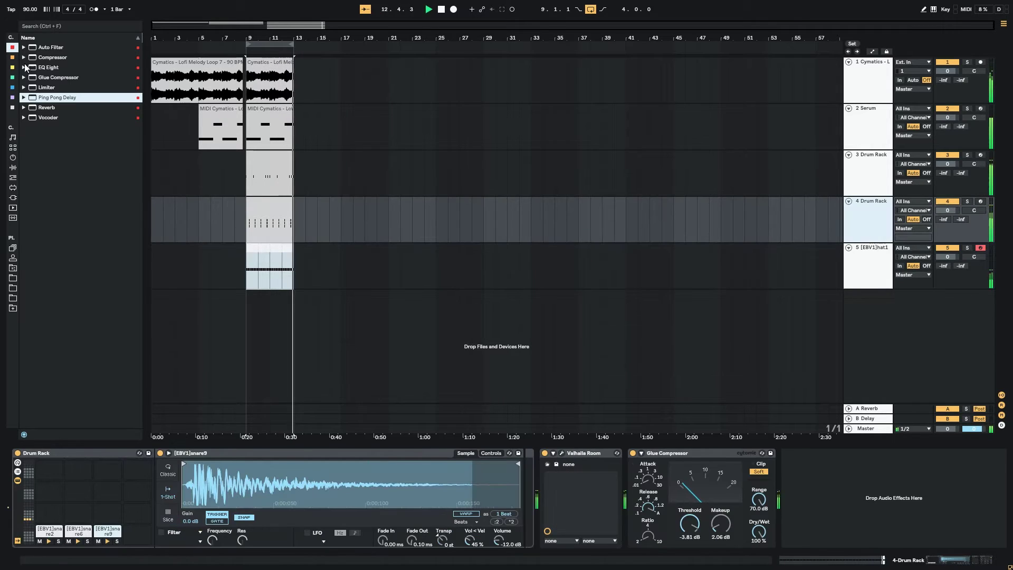
{"action": "left_click_drag", "start_coordinate": [44, 50], "coordinate": [269, 208]}
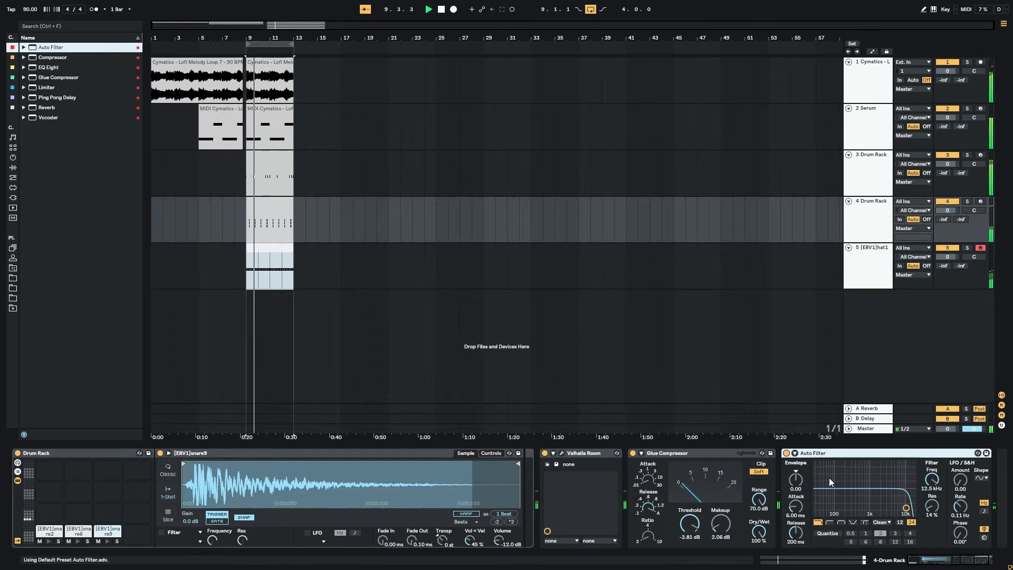
{"action": "mouse_move", "coordinate": [905, 508]}
{"action": "left_mouse_down"}
{"action": "mouse_move", "coordinate": [881, 512]}
{"action": "mouse_move", "coordinate": [892, 513]}
{"action": "left_mouse_up"}
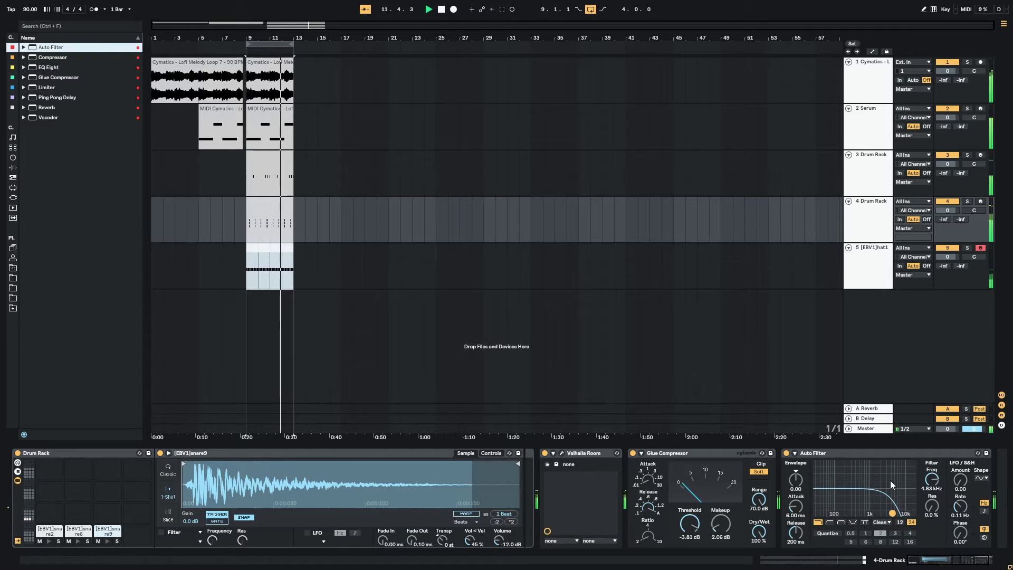
{"action": "left_click_drag", "start_coordinate": [828, 455], "coordinate": [549, 492]}
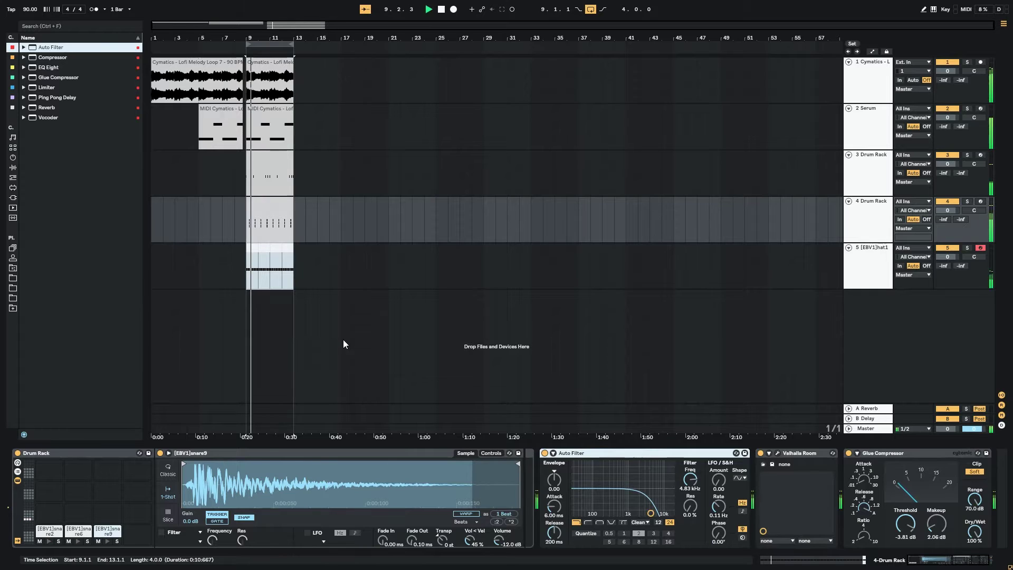
Add a Limiter to the [EBV1]hat1 track, and play its hat clip from the start in the note editor
{"action": "left_click", "coordinate": [867, 253]}
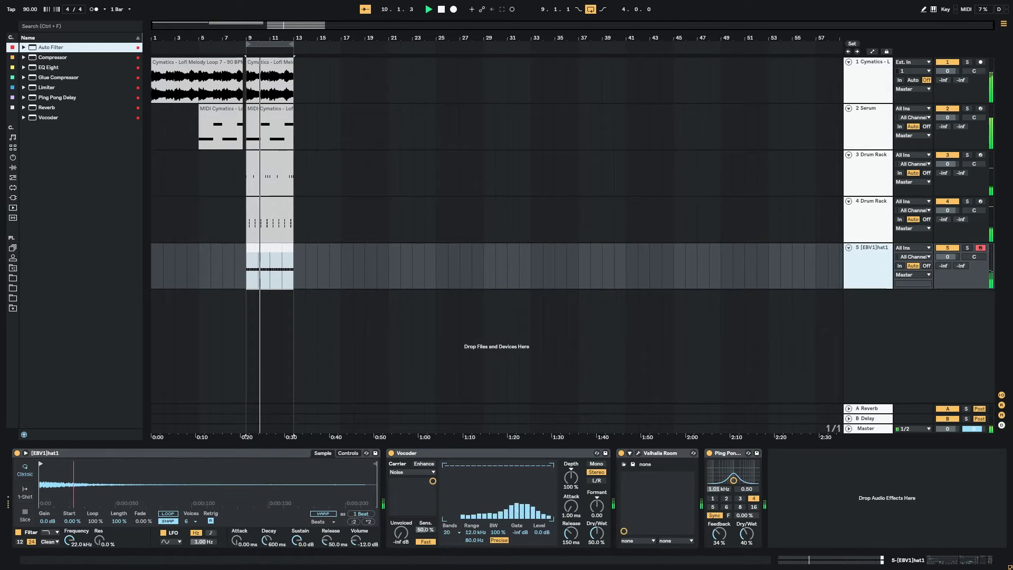
{"action": "double_click", "coordinate": [41, 88]}
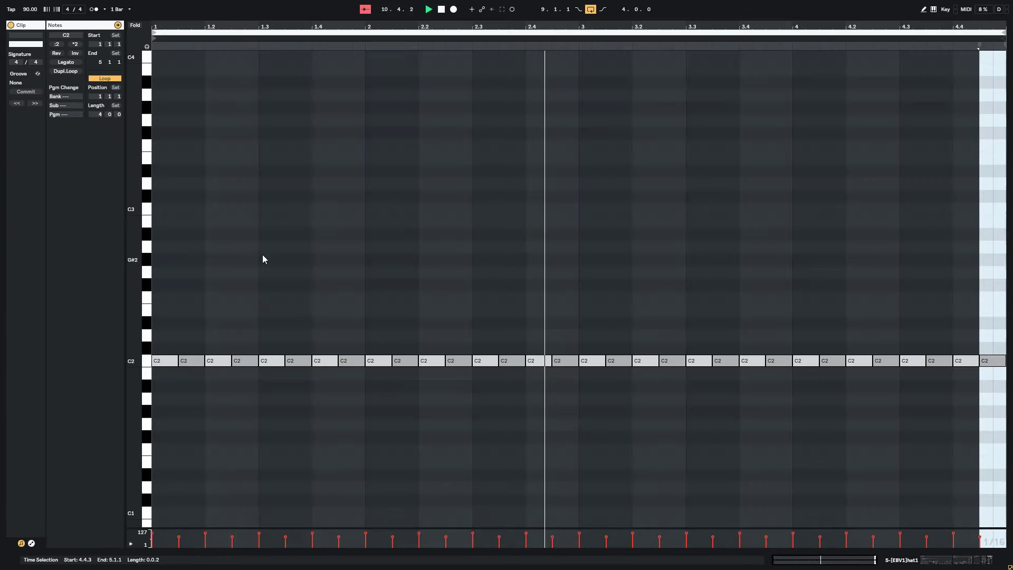
{"action": "double_click", "coordinate": [262, 254]}
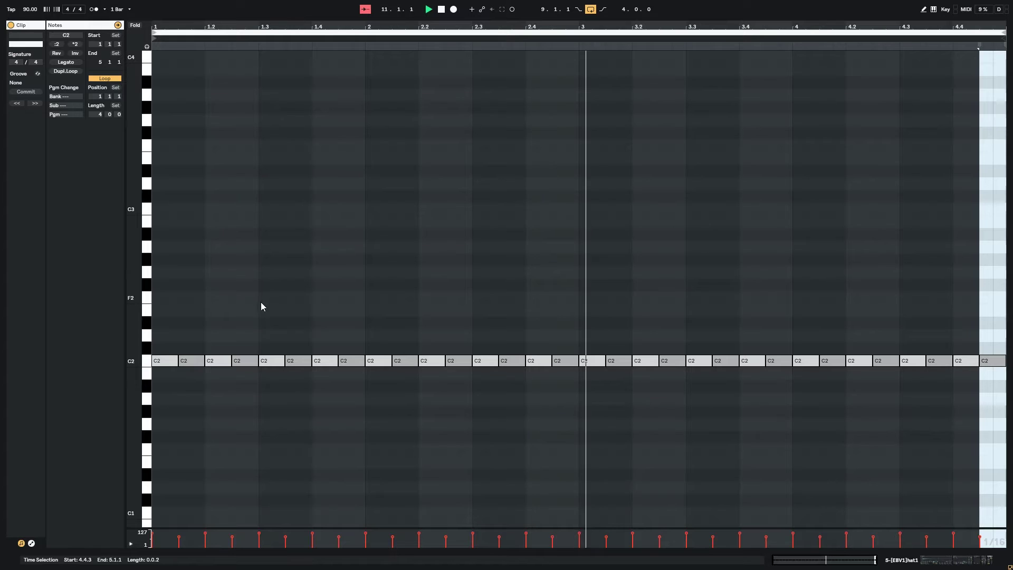
{"action": "left_click", "coordinate": [160, 321]}
{"action": "scroll", "coordinate": [220, 333], "scroll_direction": "up", "scroll_amount": 5}
{"action": "key", "text": "space"}
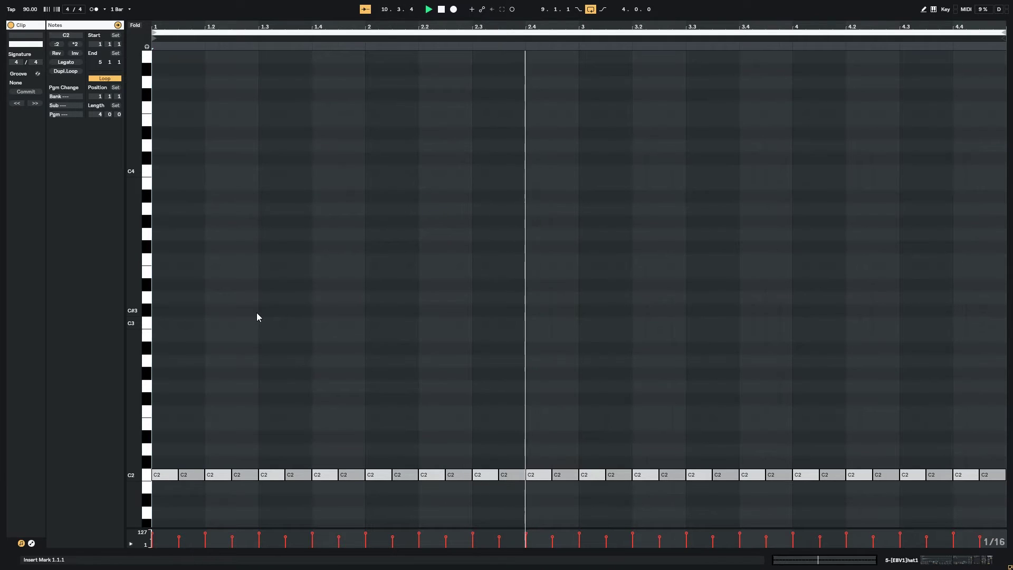
Turn the two hats on beat 1.4 into three equal C2 notes using the triplet grid, and play the clip from the start
{"action": "scroll", "coordinate": [279, 318], "scroll_direction": "up", "scroll_amount": 2}
{"action": "scroll", "coordinate": [247, 287], "scroll_direction": "down", "scroll_amount": 1}
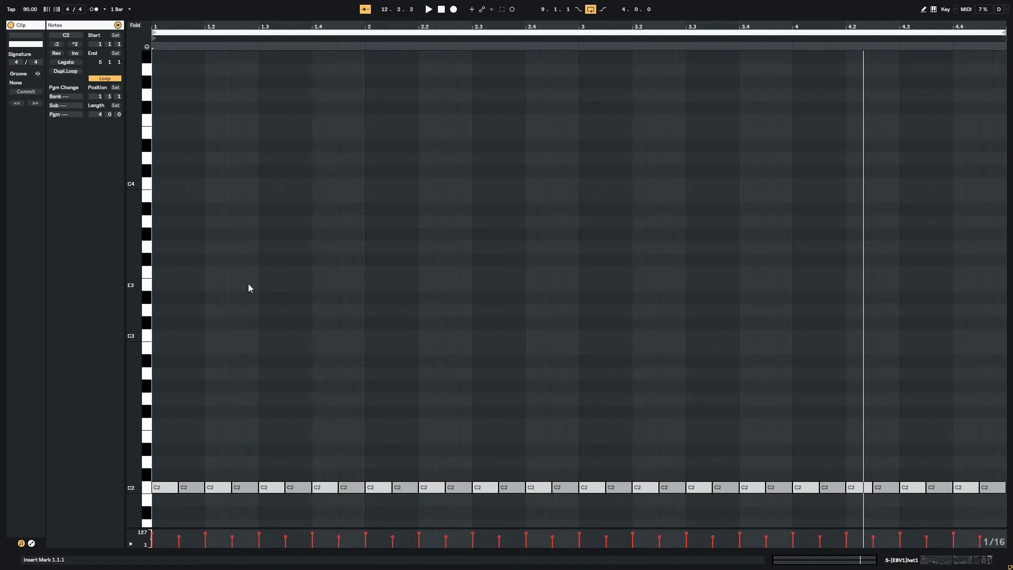
{"action": "scroll", "coordinate": [263, 403], "scroll_direction": "down", "scroll_amount": 4}
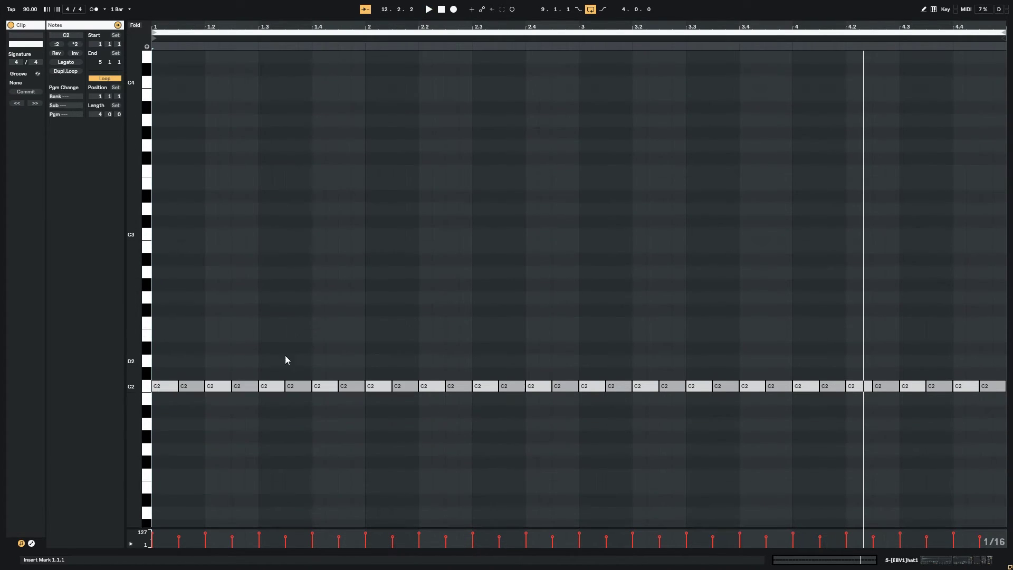
{"action": "left_click", "coordinate": [346, 373]}
{"action": "right_click", "coordinate": [322, 352]}
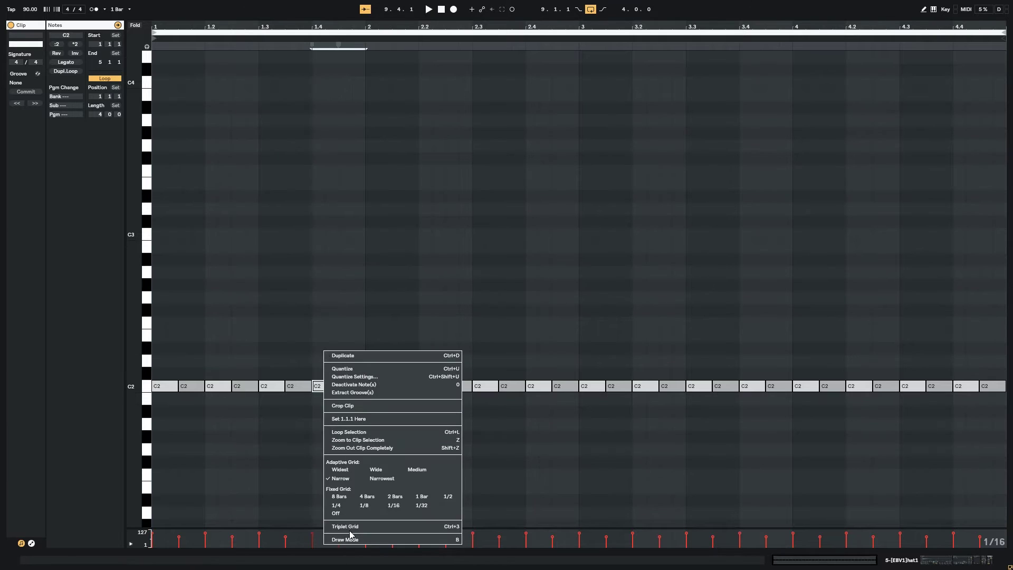
{"action": "left_click", "coordinate": [349, 526]}
{"action": "left_click", "coordinate": [341, 374]}
{"action": "left_click_drag", "start_coordinate": [347, 388], "coordinate": [352, 392]}
{"action": "left_click", "coordinate": [341, 391]}
{"action": "left_click", "coordinate": [156, 361]}
{"action": "key", "text": "space"}
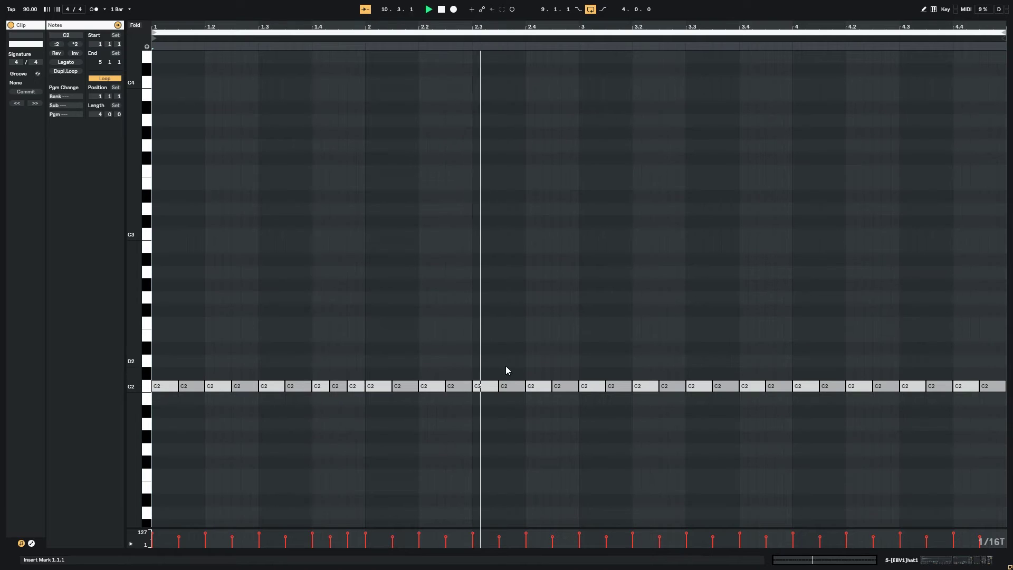
Copy the beat 1.4 triplet to beat 2.4, halve and duplicate it into six notes filling the beat, and audition it
{"action": "left_click_drag", "start_coordinate": [349, 374], "coordinate": [320, 408]}
{"action": "key", "text": "ctrl+c"}
{"action": "left_click", "coordinate": [520, 356]}
{"action": "key", "text": "ctrl+v"}
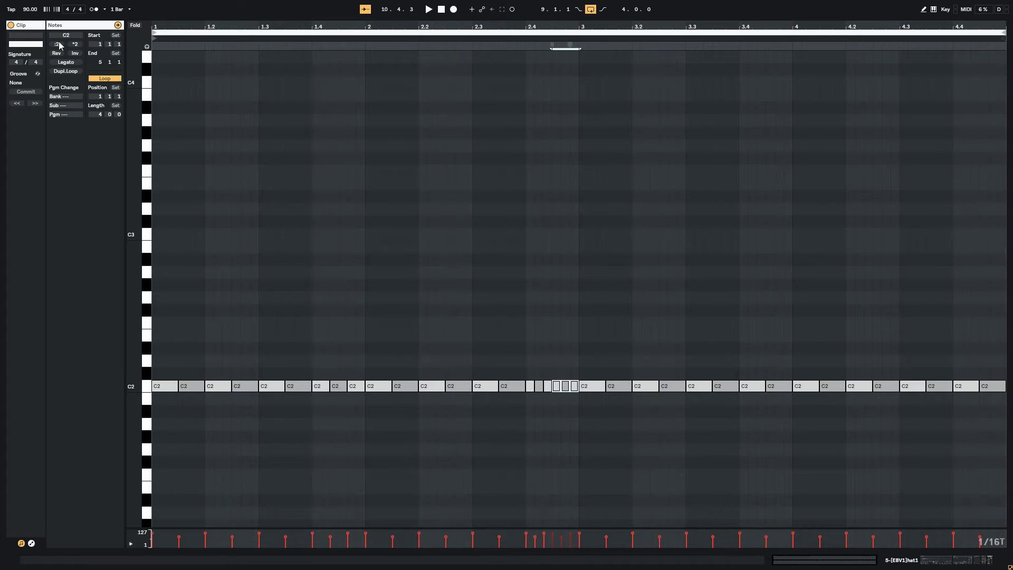
{"action": "key", "text": "space"}
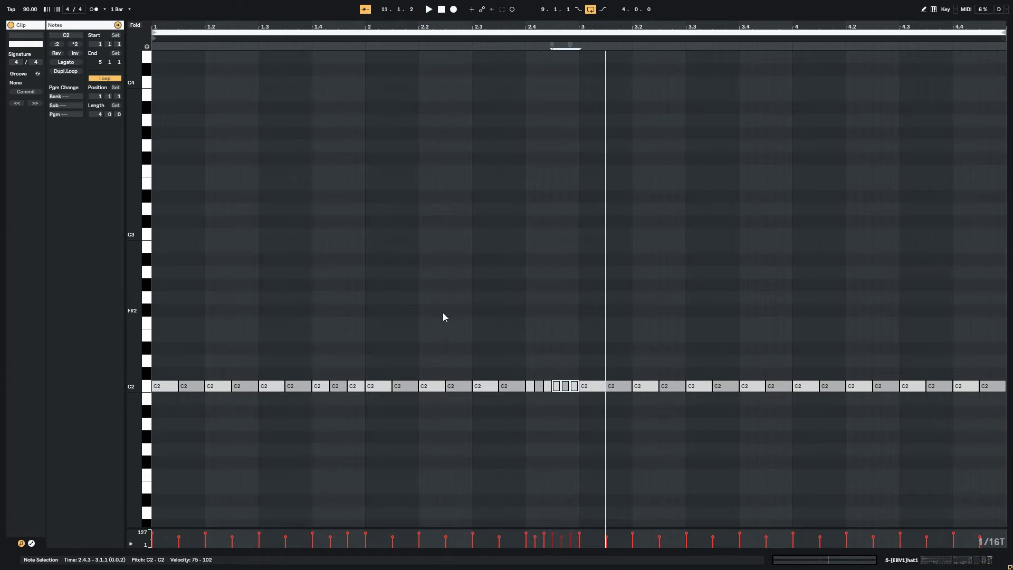
Turn off the triplet grid, then halve and duplicate the two hats on beat 3.3 into four notes
{"action": "left_click_drag", "start_coordinate": [692, 367], "coordinate": [715, 403]}
{"action": "right_click", "coordinate": [697, 349]}
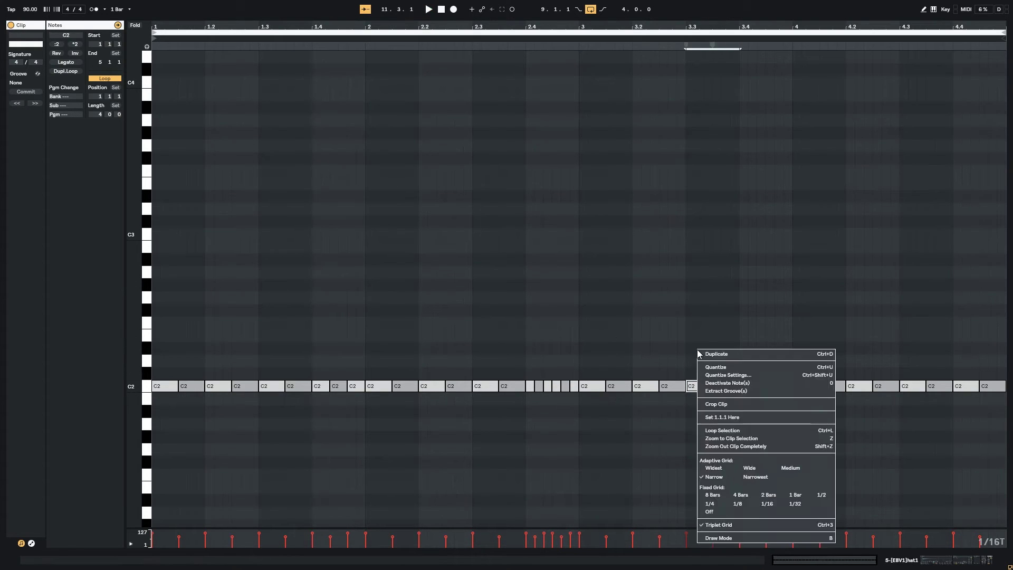
{"action": "left_click", "coordinate": [713, 524]}
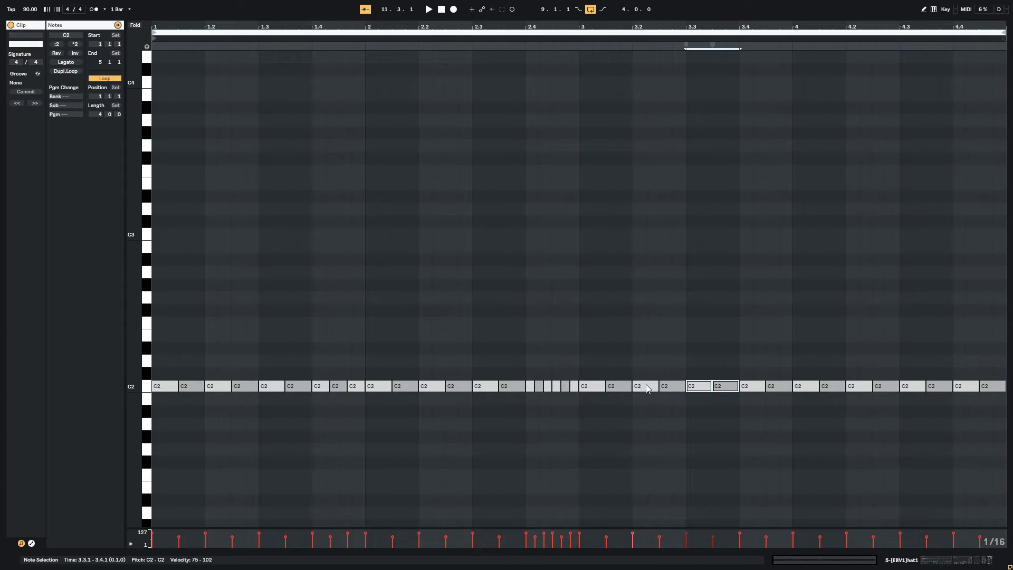
{"action": "left_click", "coordinate": [59, 45]}
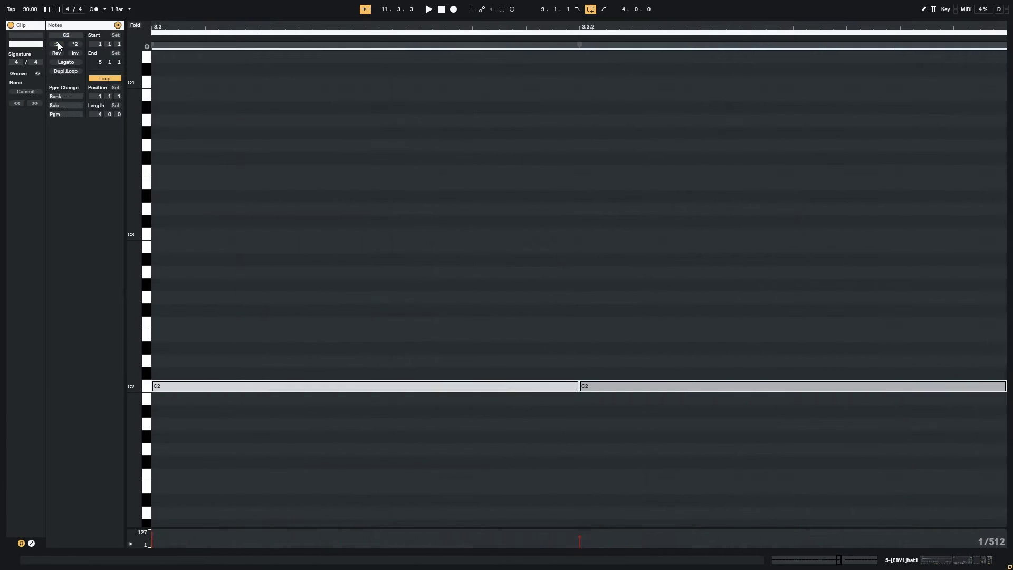
{"action": "left_click_drag", "start_coordinate": [840, 561], "coordinate": [701, 431]}
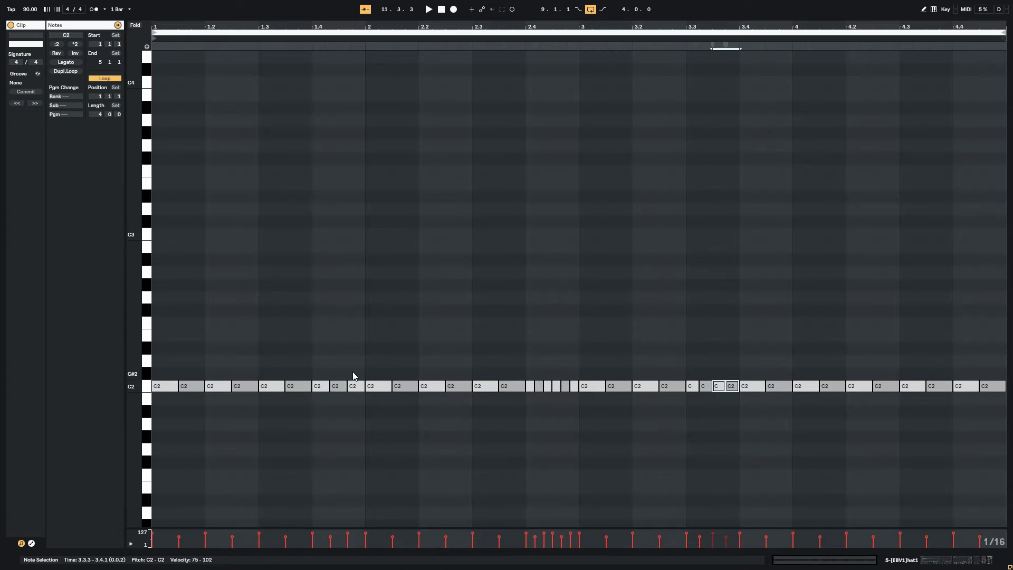
Copy the three-note hat triplet from beat 1.4 to beat 3.4
{"action": "key", "text": "ctrl+c"}
{"action": "left_click", "coordinate": [743, 377]}
{"action": "key", "text": "ctrl+v"}
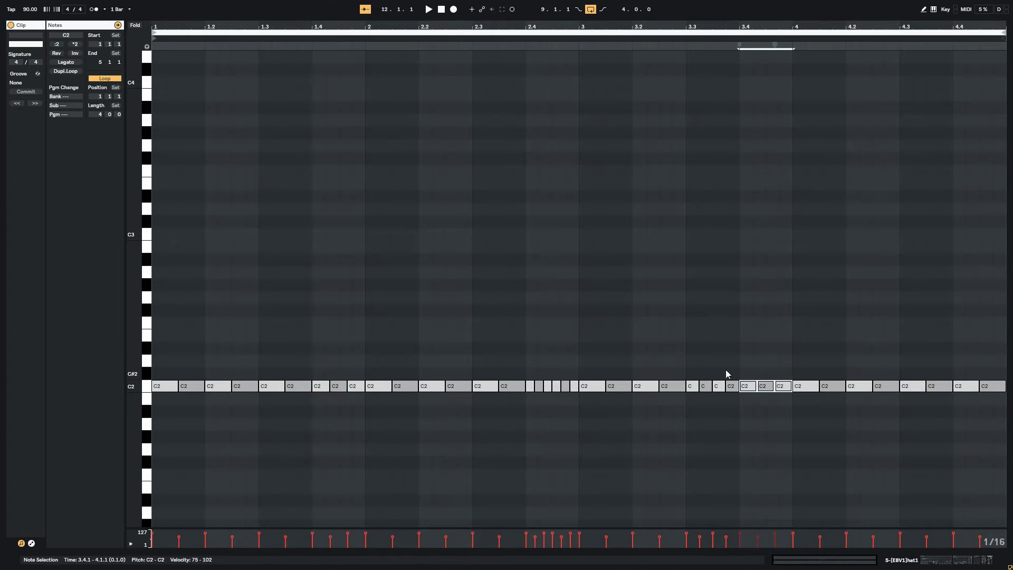
Copy the whole hat pattern of bar 2 onto bar 4
{"action": "left_click_drag", "start_coordinate": [577, 368], "coordinate": [381, 426]}
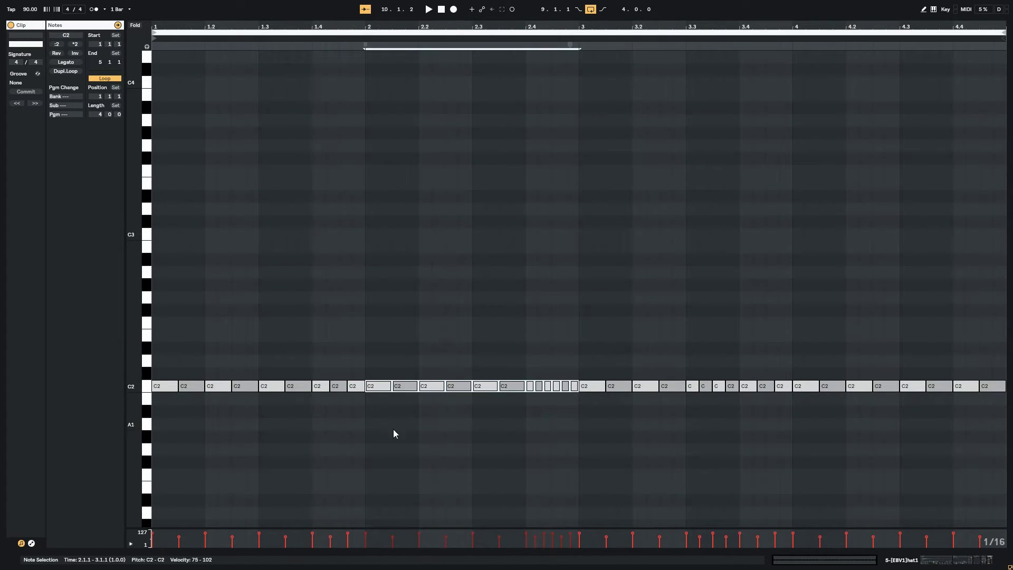
{"action": "key", "text": "ctrl+c"}
{"action": "left_click", "coordinate": [798, 371]}
{"action": "key", "text": "ctrl+v"}
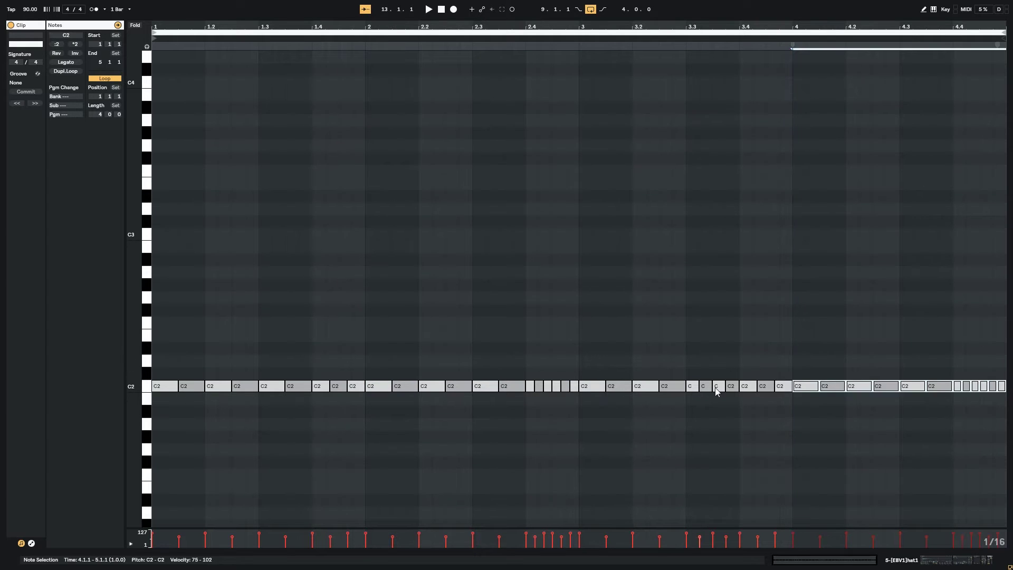
Copy the four-note hat roll from beat 3.3 to beat 4.3
{"action": "left_click_drag", "start_coordinate": [731, 373], "coordinate": [696, 394]}
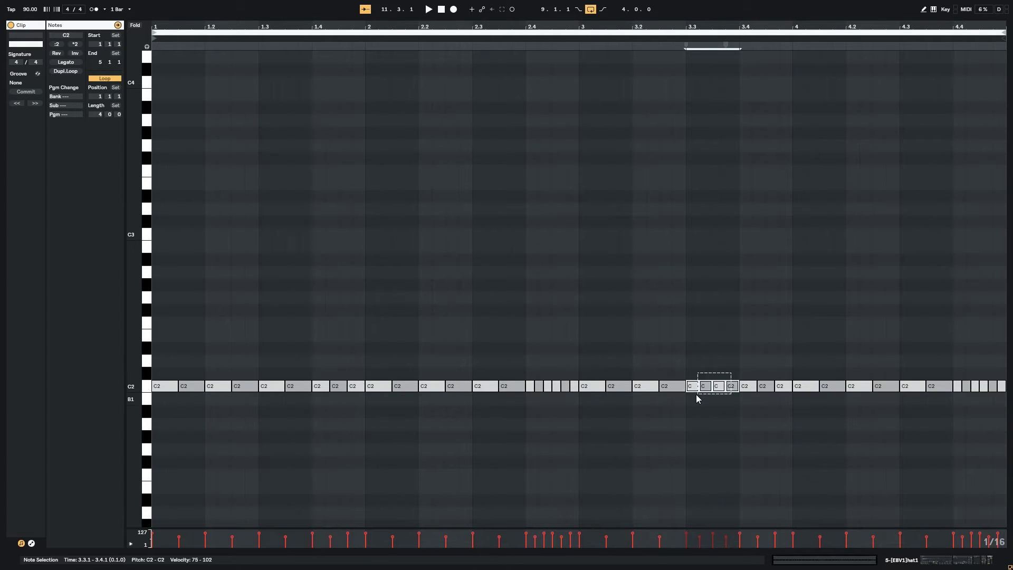
{"action": "key", "text": "ctrl+c"}
{"action": "left_click", "coordinate": [901, 352]}
{"action": "key", "text": "ctrl+v"}
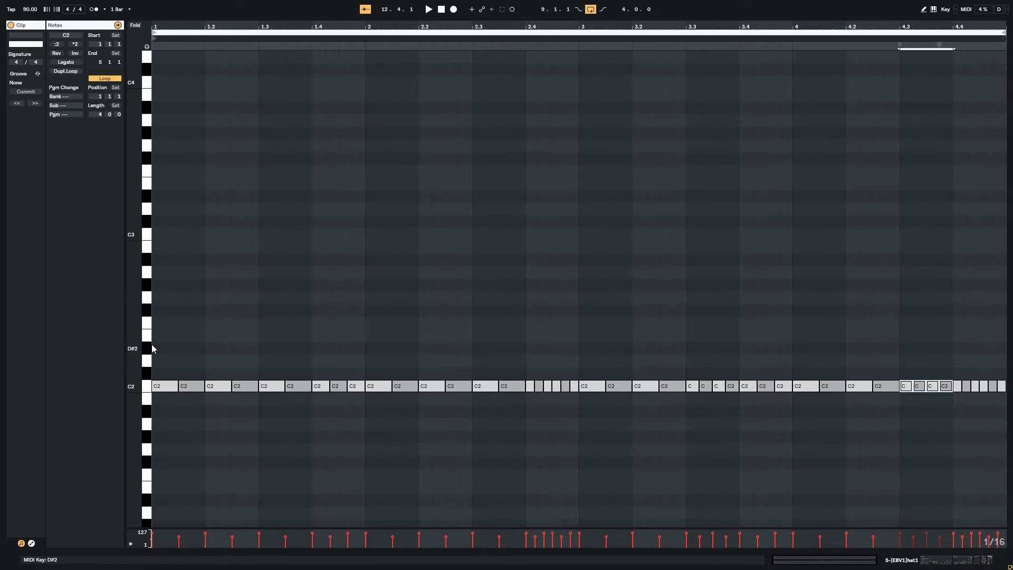
Play the clip from the start, and halve and duplicate the roll on beat 4.3 into eight notes
{"action": "key", "text": "space"}
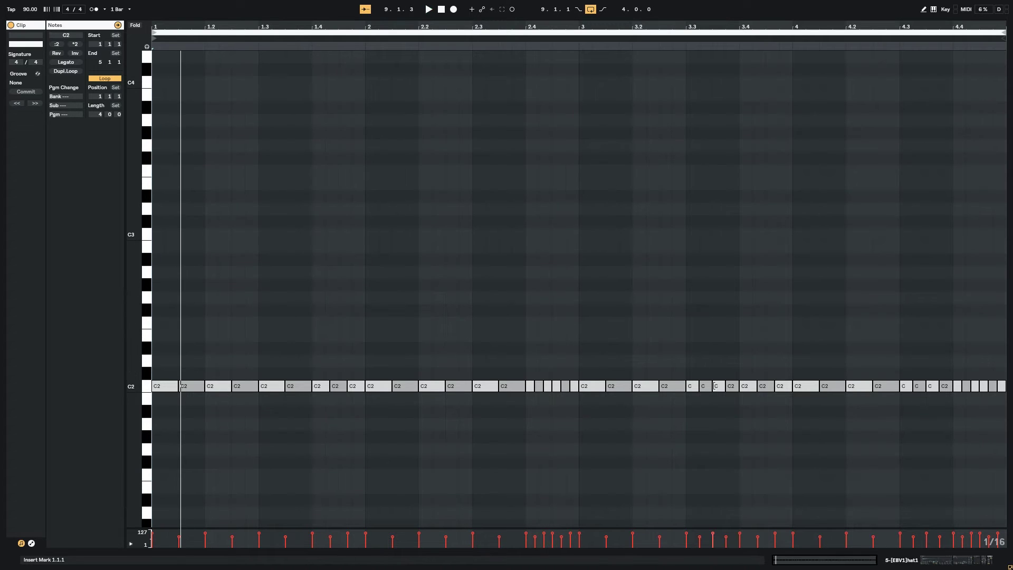
{"action": "left_click_drag", "start_coordinate": [947, 378], "coordinate": [903, 408]}
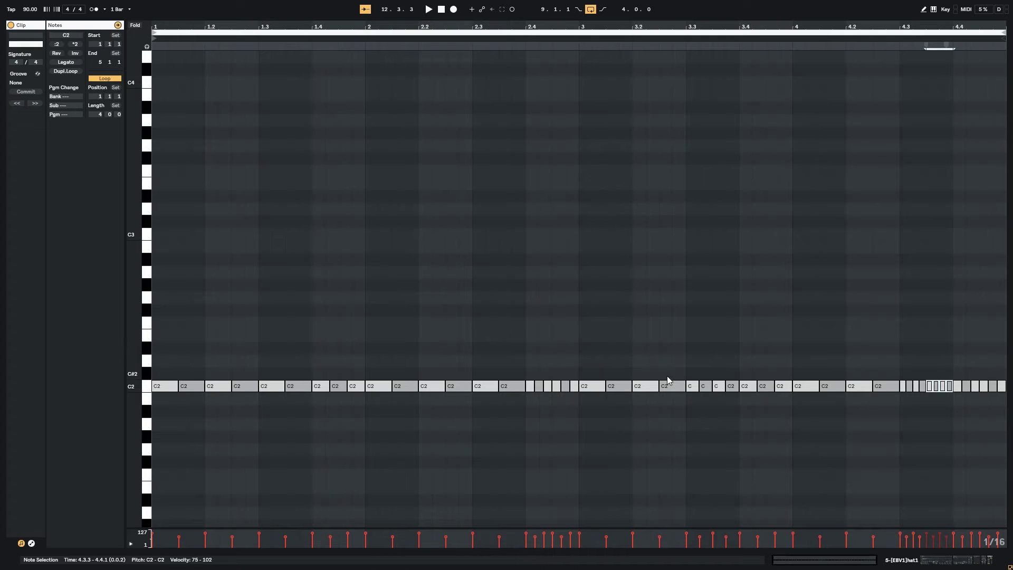
Remove the last two notes of the hat roll on beat 3.3 and paste the triplet from beat 3.4 onto beat 3.3
{"action": "left_click_drag", "start_coordinate": [731, 375], "coordinate": [715, 396]}
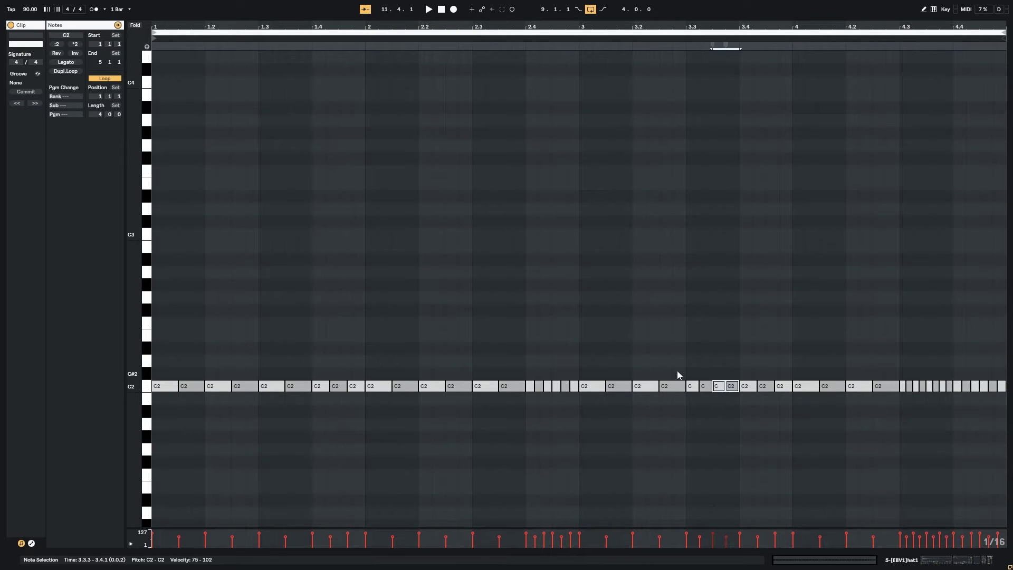
{"action": "key", "text": "Delete"}
{"action": "left_click_drag", "start_coordinate": [745, 361], "coordinate": [776, 393]}
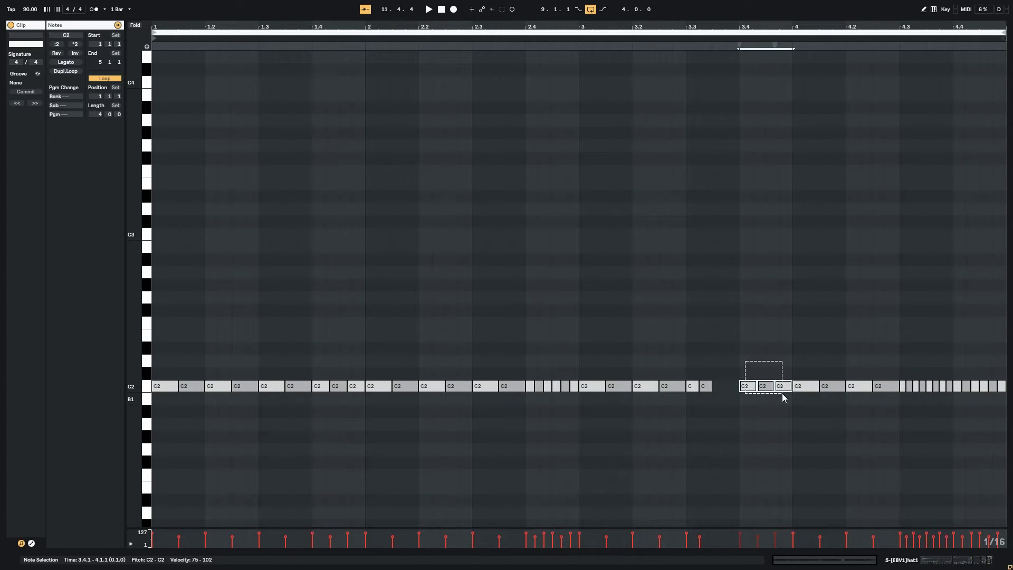
{"action": "left_click", "coordinate": [691, 365]}
{"action": "key", "text": "ctrl+v"}
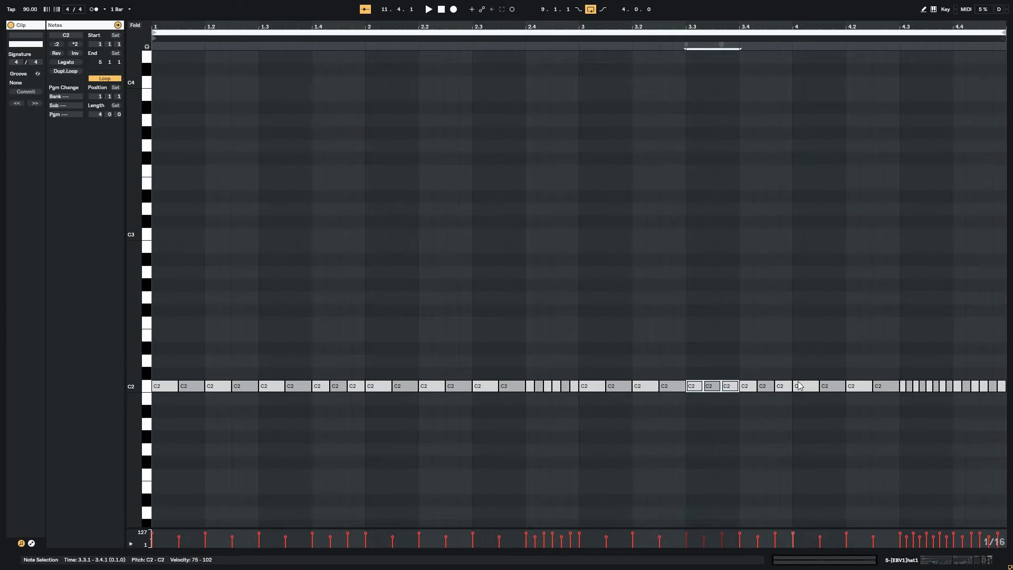
Duplicate the last two triplet notes of beat 3.3 over beat 3.4 so the velocities alternate, and play the clip
{"action": "mouse_move", "coordinate": [731, 340]}
{"action": "left_mouse_down"}
{"action": "mouse_move", "coordinate": [726, 382]}
{"action": "mouse_move", "coordinate": [710, 390]}
{"action": "left_mouse_up"}
{"action": "key", "text": "ctrl+d"}
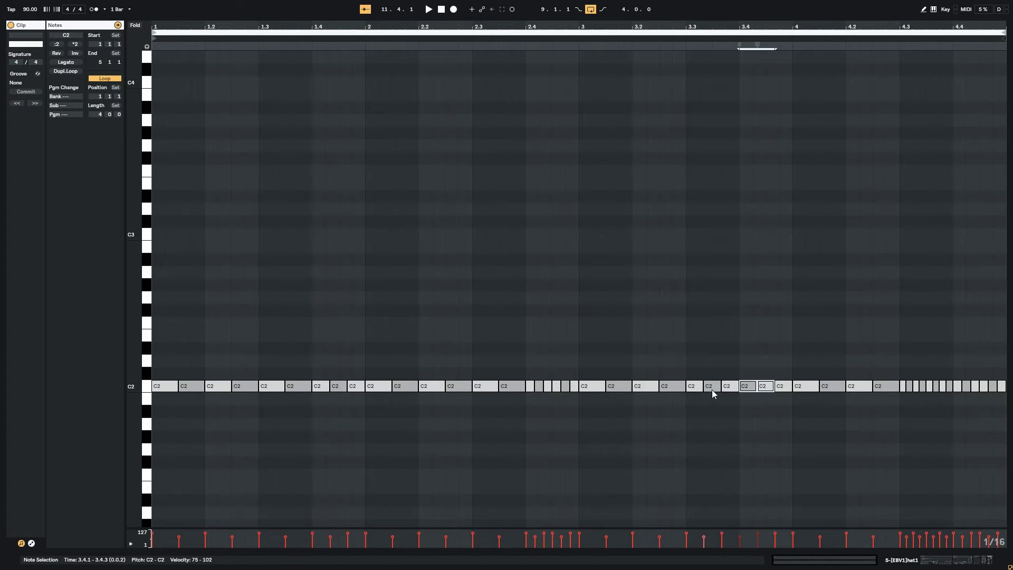
{"action": "key", "text": "space"}
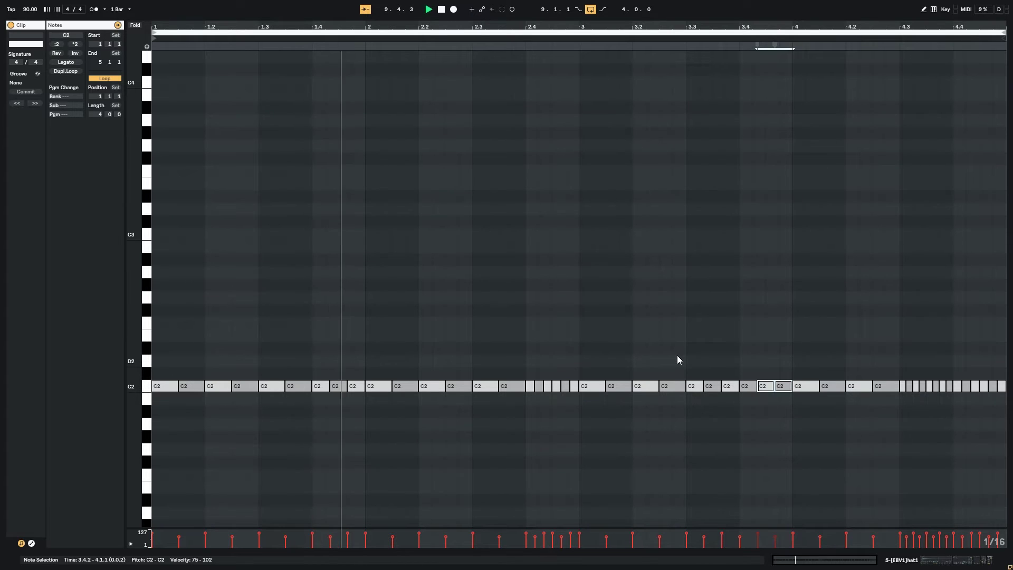
Duplicate note pairs within the six-note roll on beat 2.4 so its velocities alternate up to bar 3, and stop playback
{"action": "left_click", "coordinate": [547, 385]}
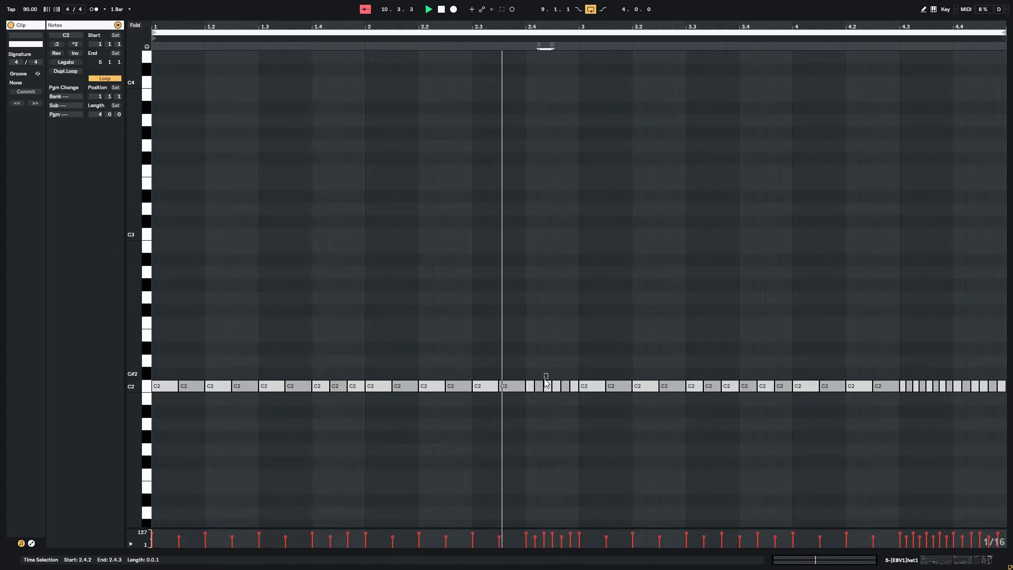
{"action": "key", "text": "ctrl+d"}
{"action": "left_click_drag", "start_coordinate": [544, 382], "coordinate": [550, 384]}
{"action": "key", "text": "ctrl+d"}
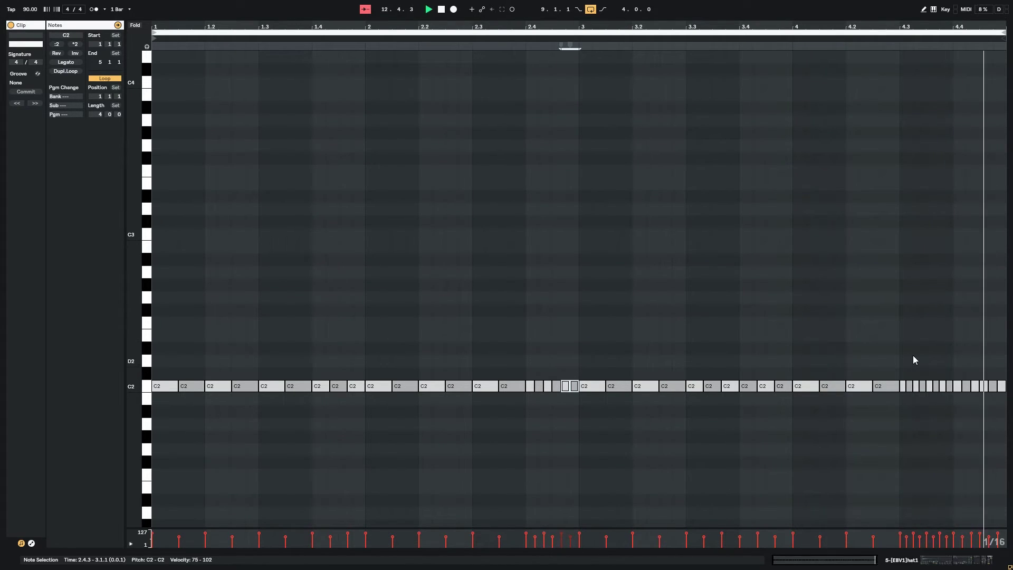
{"action": "key", "text": "space"}
Duplicate note pairs within the roll on beat 4.4 to alternate its velocities, remove the note past the clip end, and play
{"action": "left_click_drag", "start_coordinate": [971, 373], "coordinate": [966, 383]}
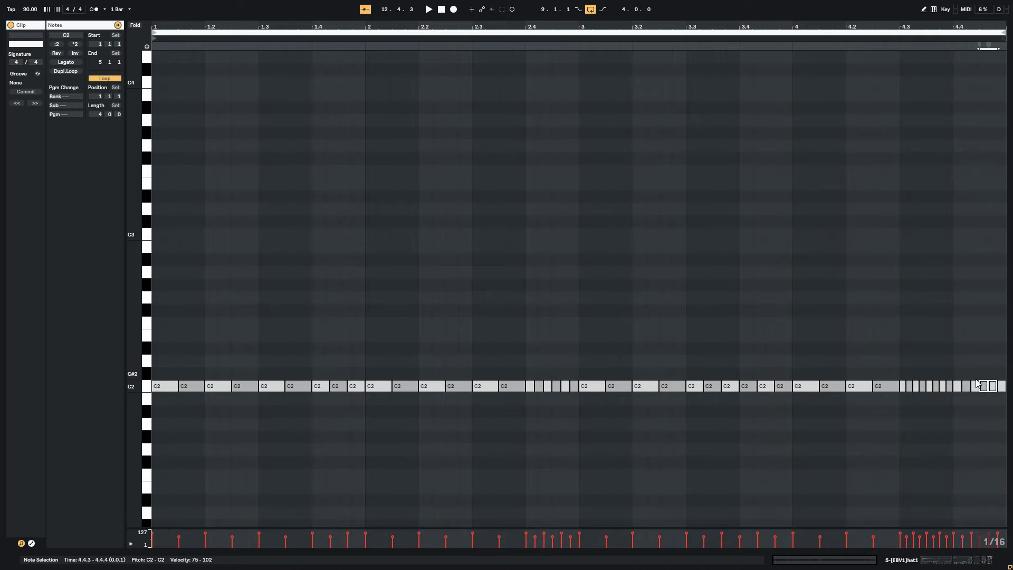
{"action": "key", "text": "ctrl+d"}
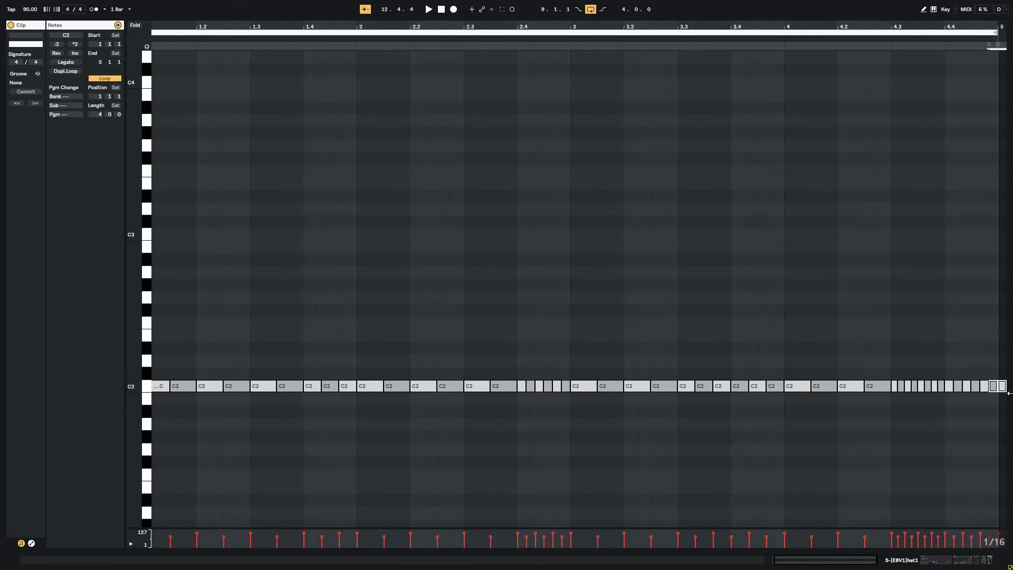
{"action": "left_click", "coordinate": [996, 402]}
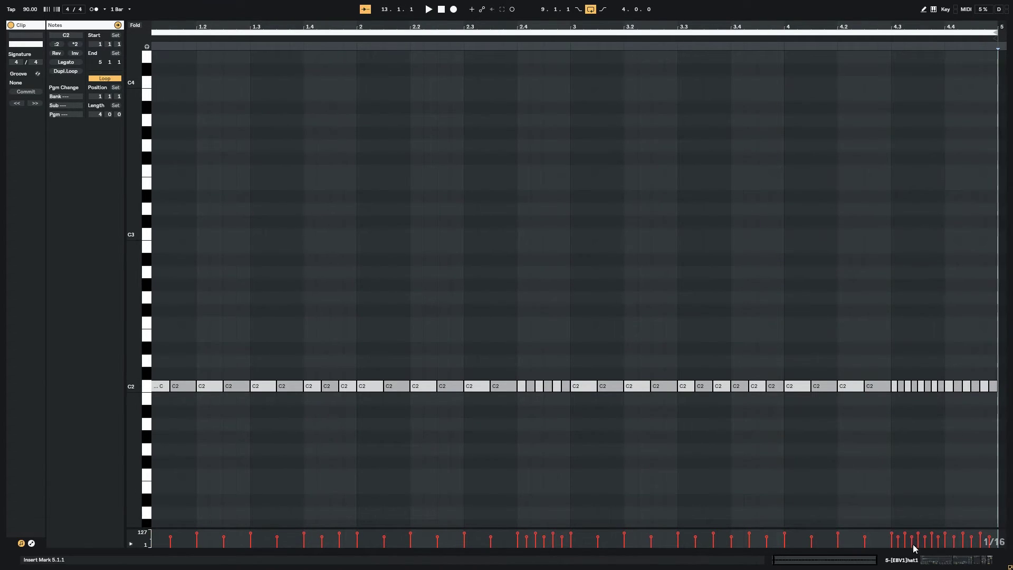
{"action": "key", "text": "space"}
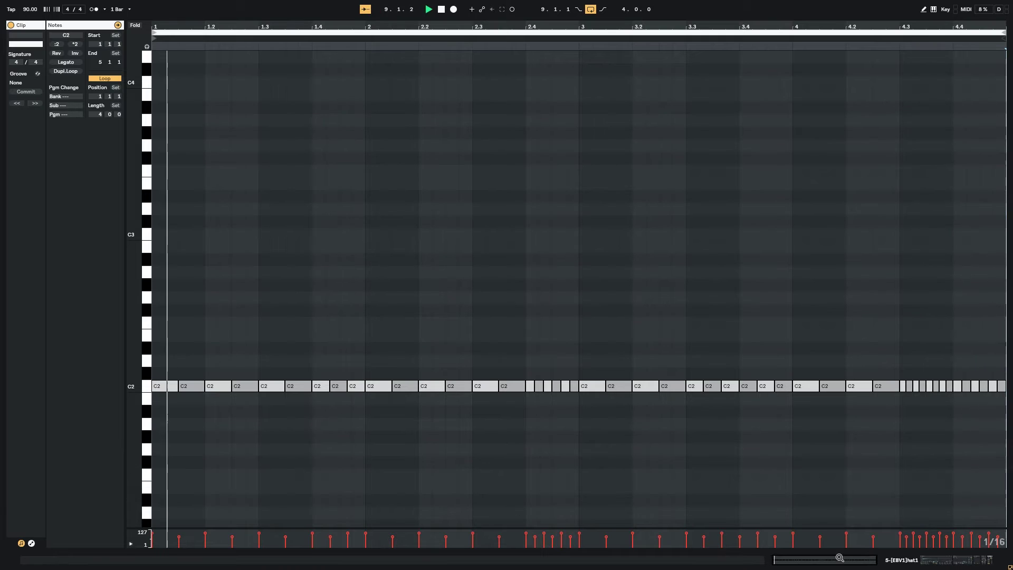
Replace the six-note roll on beat 4.4 with a copy of the hat triplet from beat 3.4
{"action": "left_click_drag", "start_coordinate": [958, 374], "coordinate": [1006, 435]}
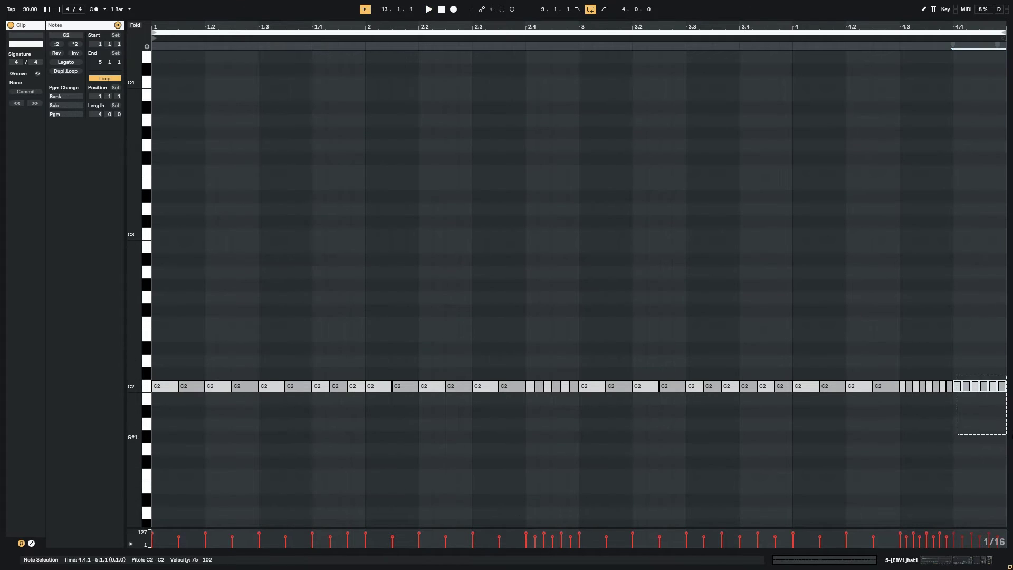
{"action": "key", "text": "Delete"}
{"action": "left_click_drag", "start_coordinate": [789, 373], "coordinate": [749, 410]}
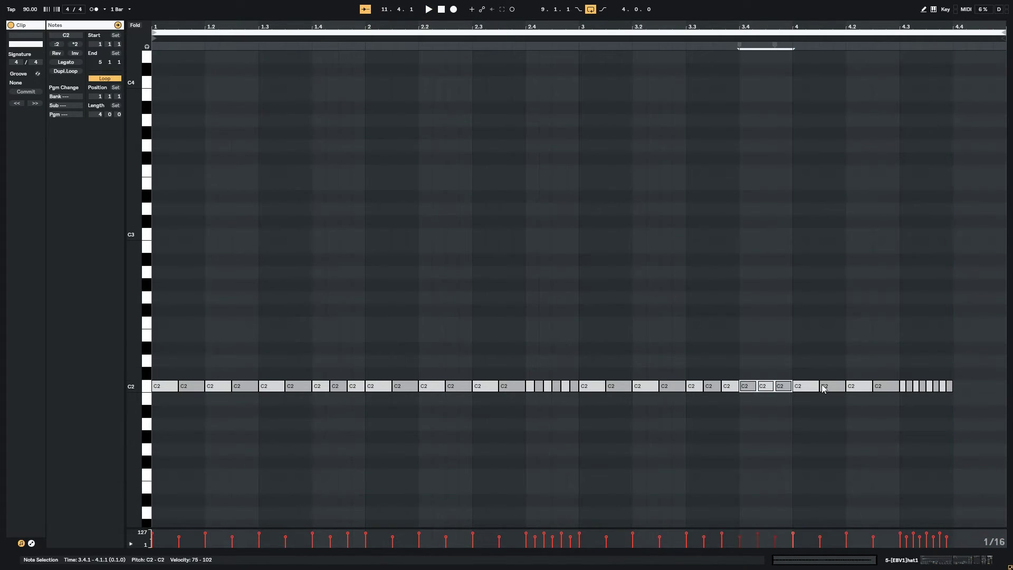
{"action": "key", "text": "ctrl+d"}
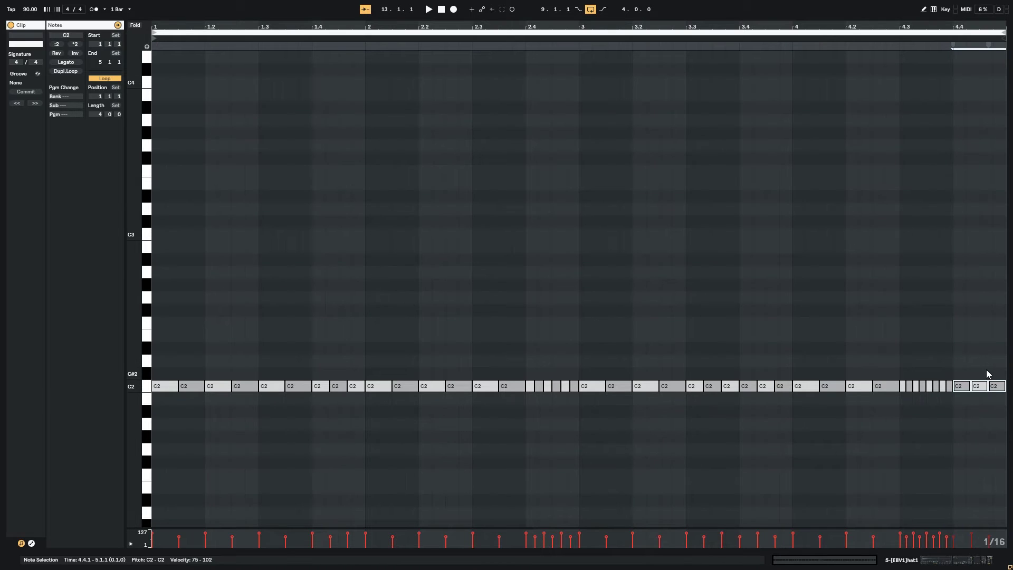
Rearrange the triplet on beat 4.4 to start with the louder note, remove the excess note past the clip end, and play
{"action": "left_click_drag", "start_coordinate": [998, 370], "coordinate": [959, 394]}
{"action": "left_click", "coordinate": [965, 379]}
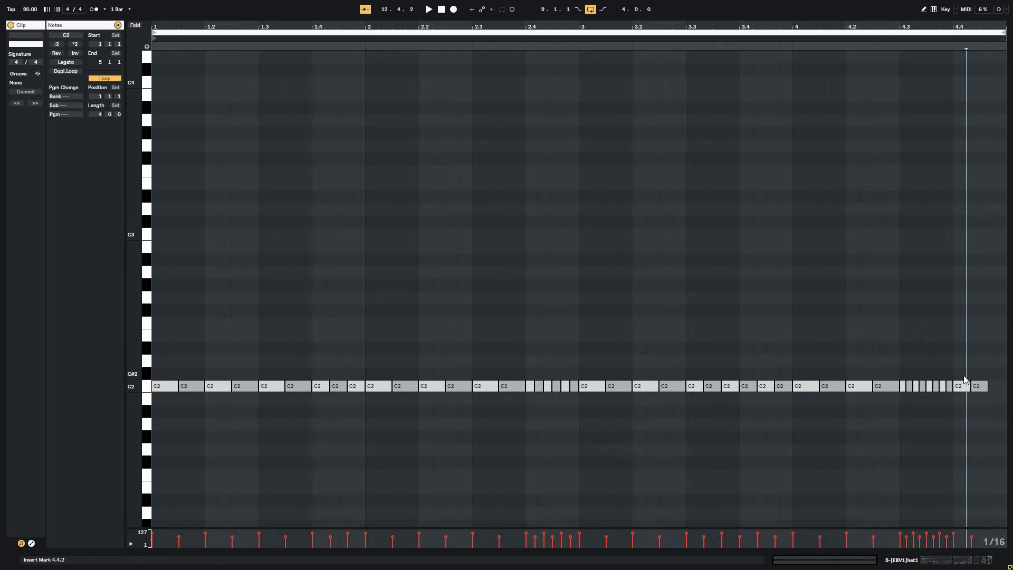
{"action": "key", "text": "shift+Left"}
{"action": "key", "text": "shift+Left"}
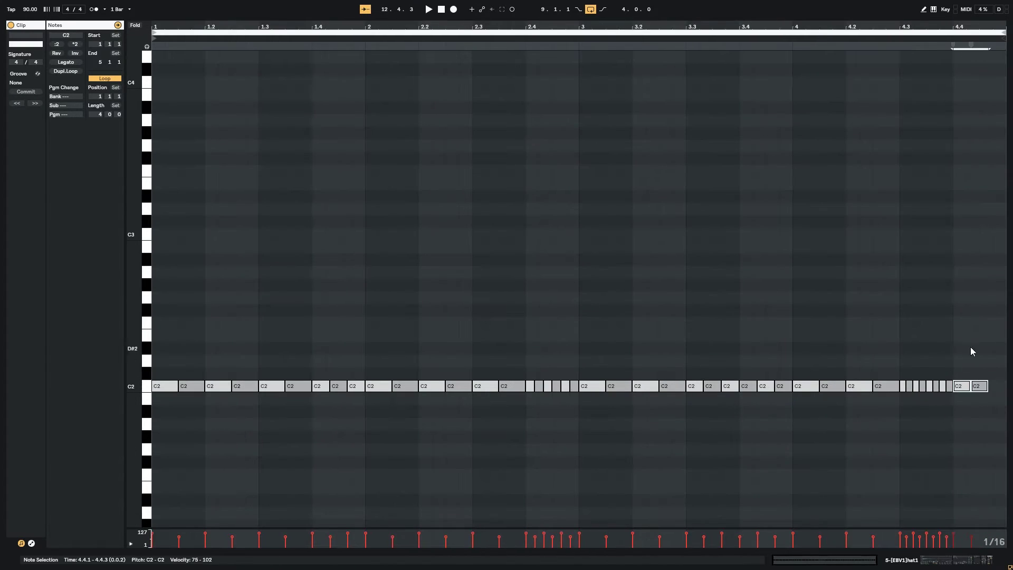
{"action": "key", "text": "ctrl+d"}
{"action": "key", "text": "Delete"}
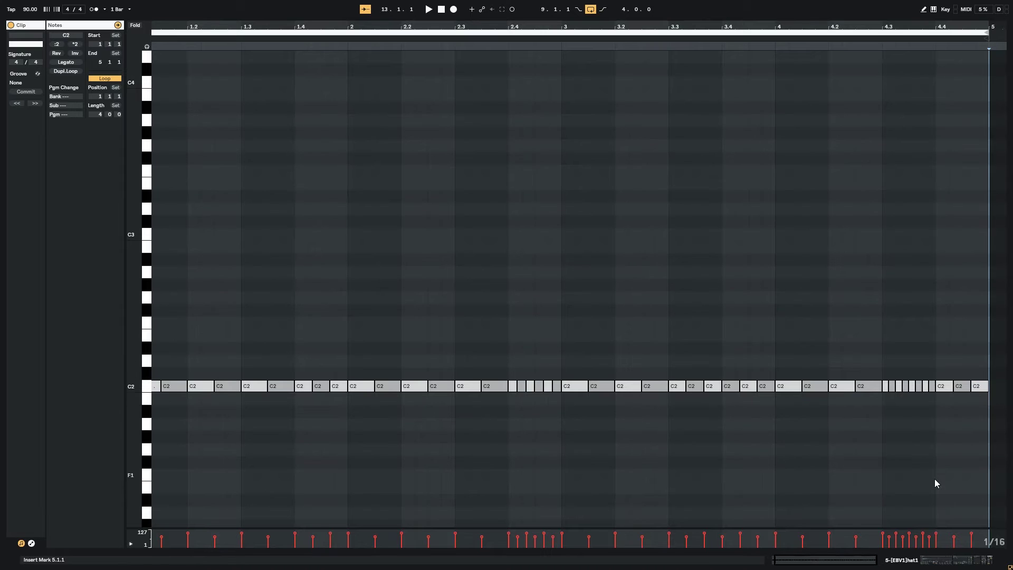
{"action": "key", "text": "space"}
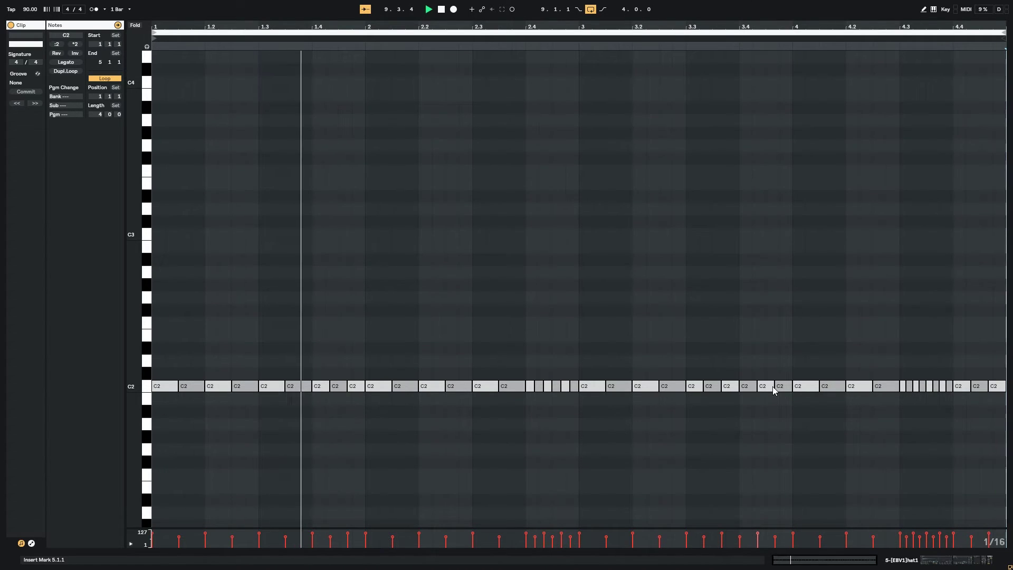
Return to the track devices and play the full arrangement from bar 9 to hear the hats with the beat
{"action": "left_click", "coordinate": [901, 560]}
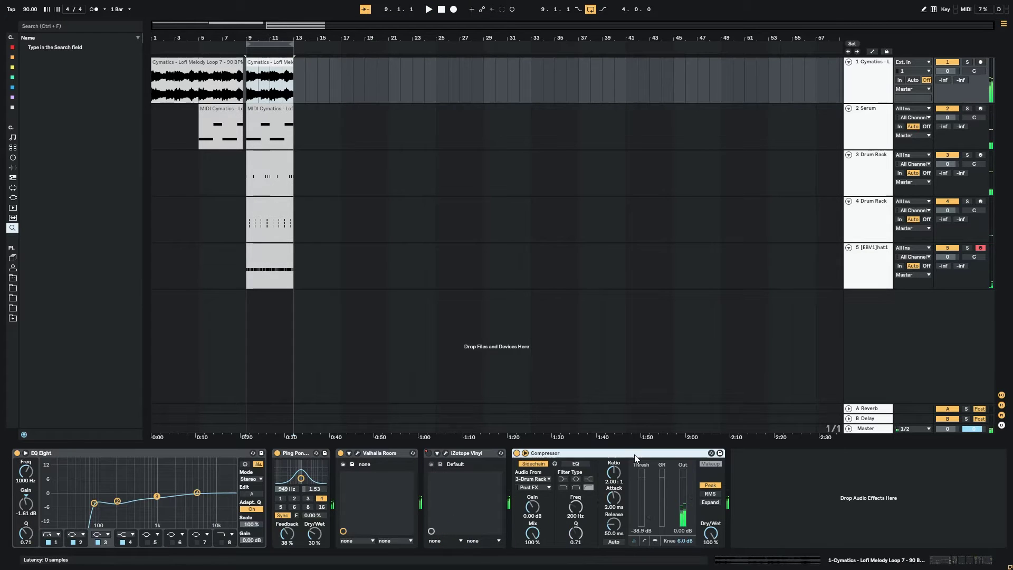
{"action": "left_click", "coordinate": [268, 273]}
{"action": "left_click", "coordinate": [972, 525]}
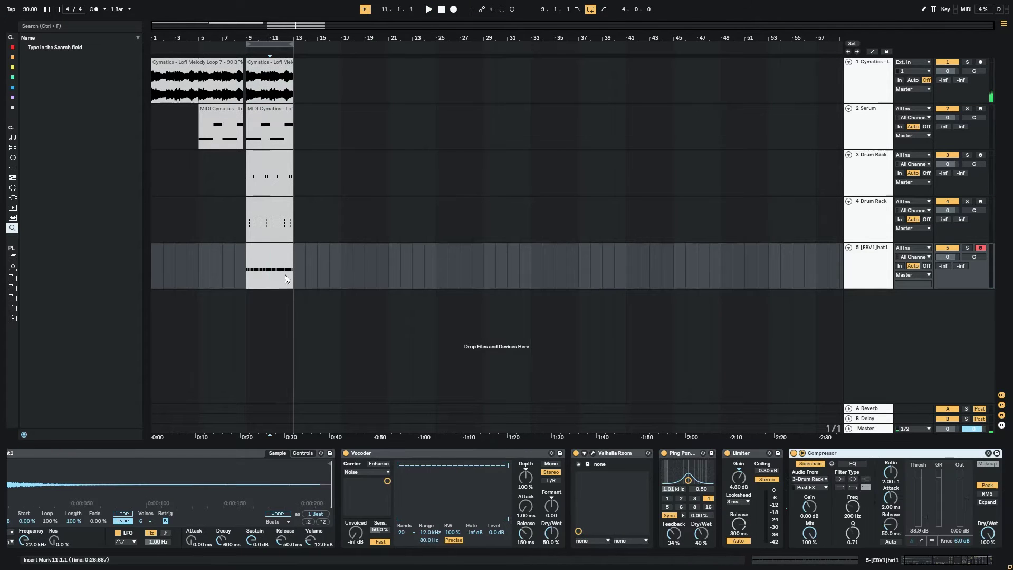
{"action": "left_click", "coordinate": [239, 277]}
{"action": "key", "text": "space"}
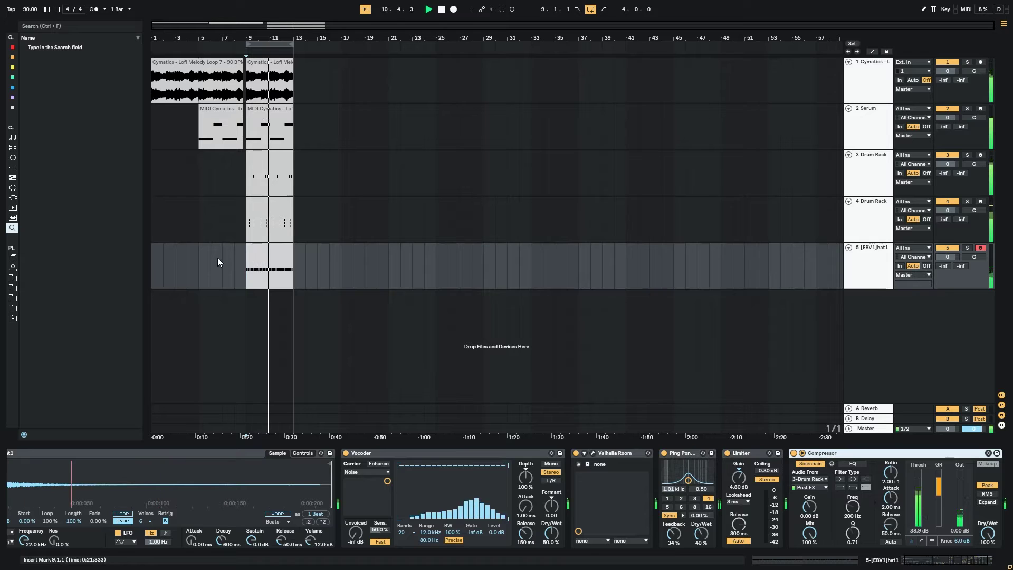
{"action": "left_click", "coordinate": [169, 191]}
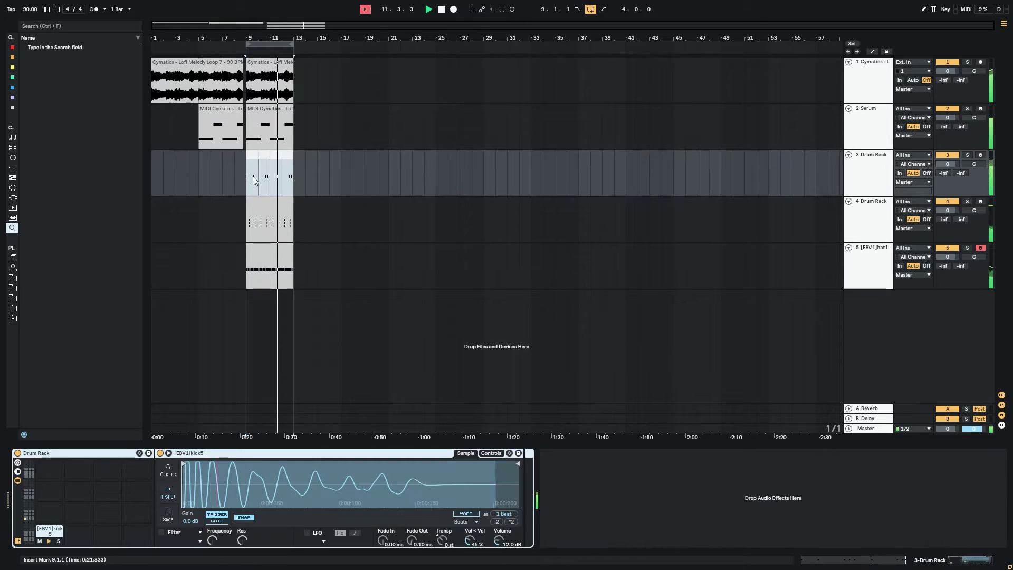
Show the folder containing the Drum Kits samples and insert two empty audio tracks below the melody loop track
{"action": "left_click", "coordinate": [13, 197]}
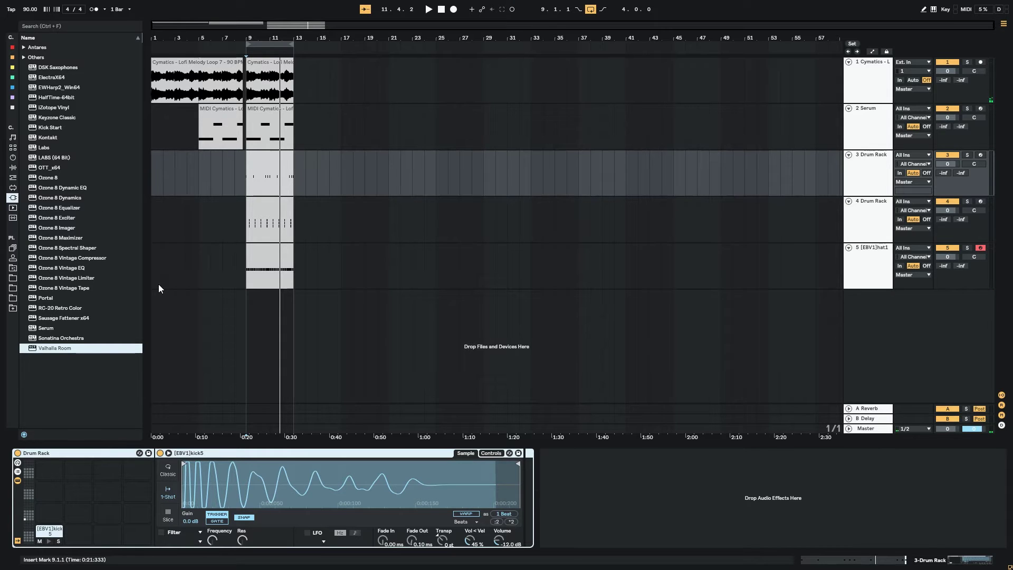
{"action": "left_click", "coordinate": [14, 278]}
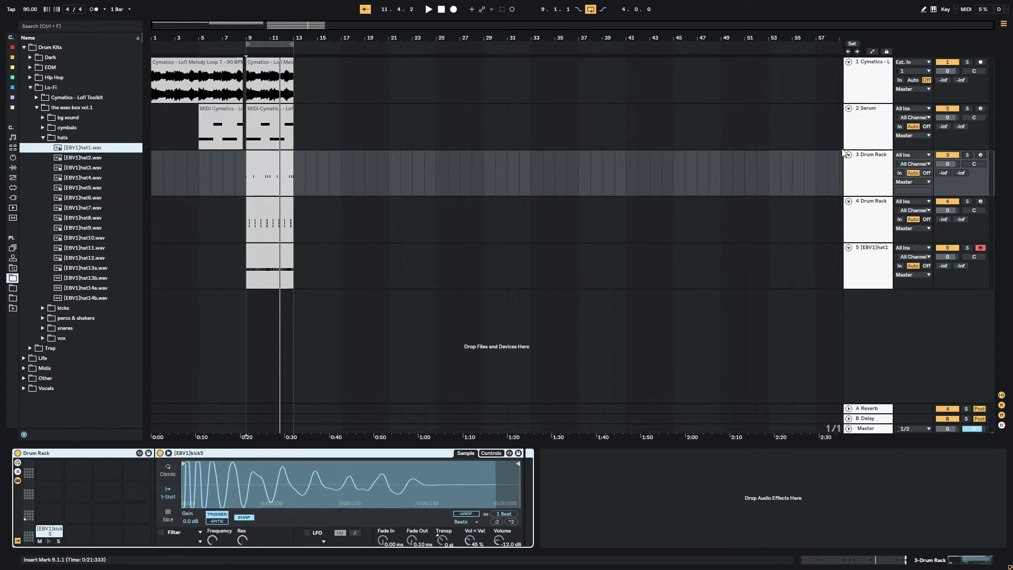
{"action": "left_click", "coordinate": [865, 76]}
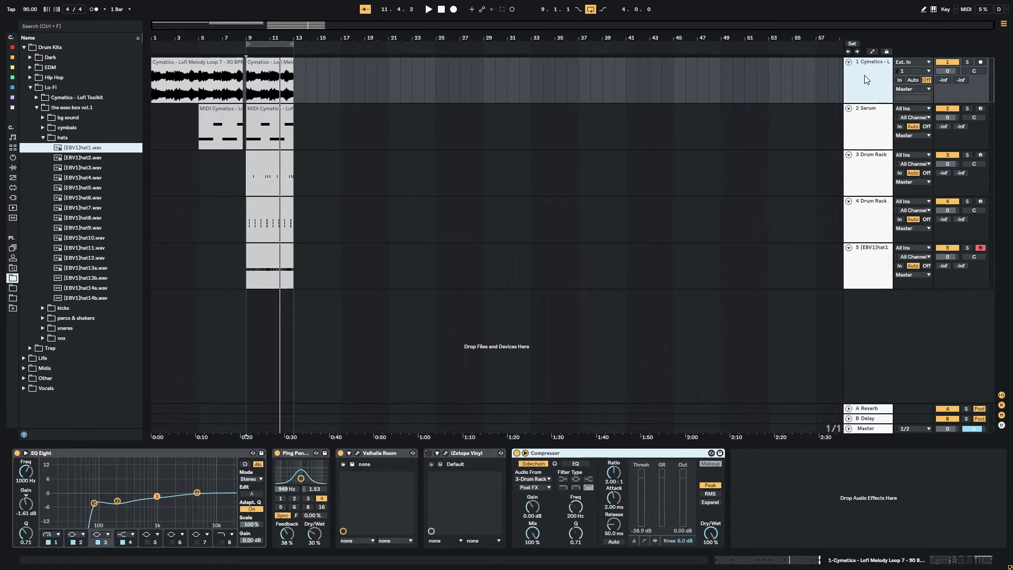
{"action": "key", "text": "ctrl+shift+t"}
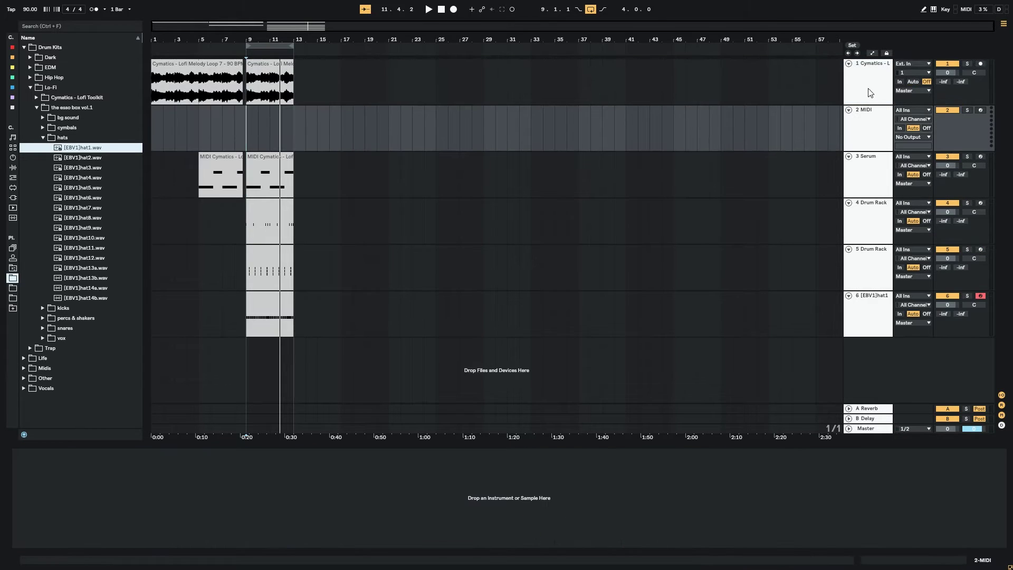
{"action": "key", "text": "ctrl+z"}
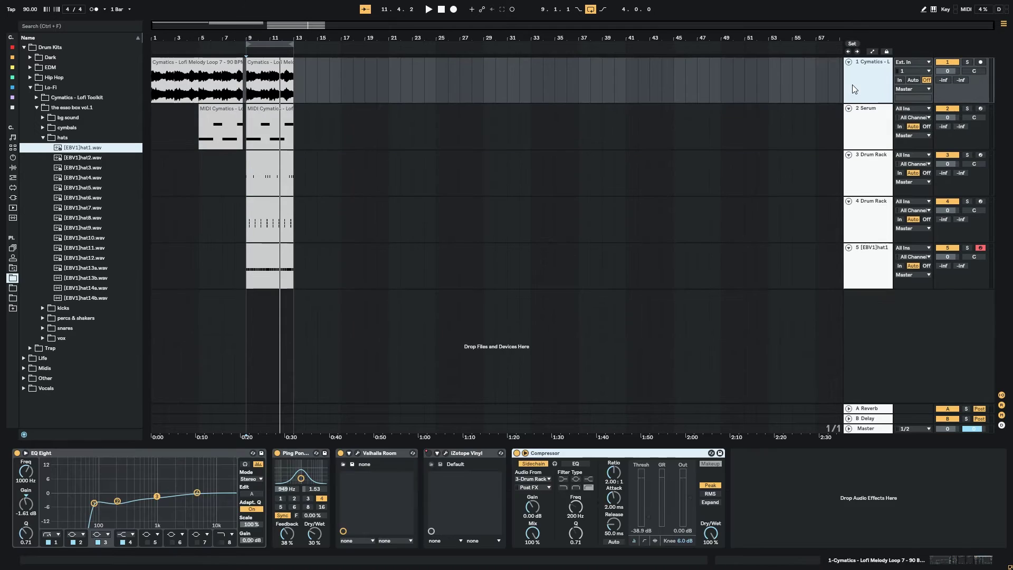
{"action": "key", "text": "ctrl+t"}
{"action": "key", "text": "ctrl+t"}
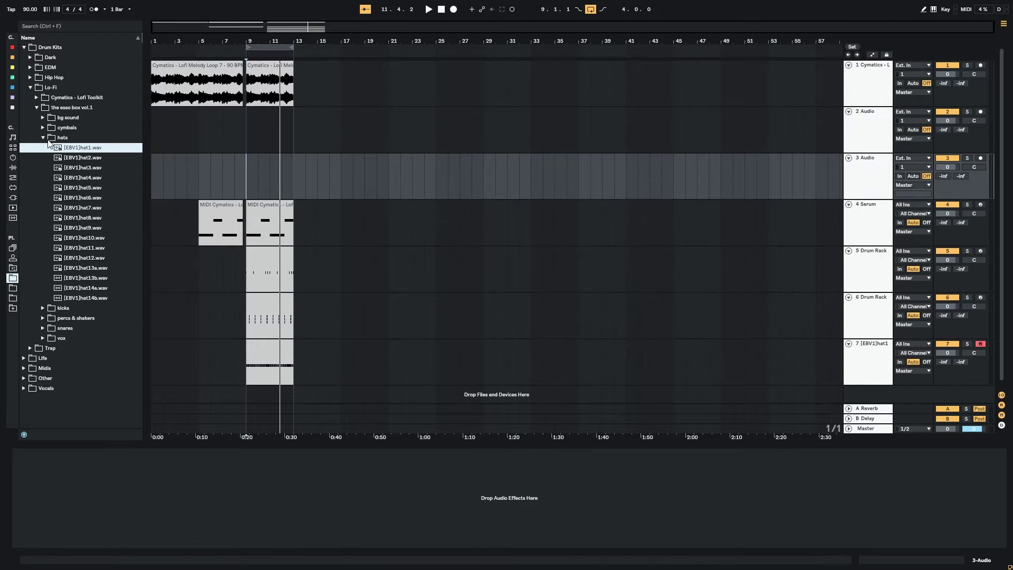
Collapse the Drum Kits folder and expand the Life sample folder
{"action": "key", "text": "Left"}
{"action": "key", "text": "Left"}
{"action": "key", "text": "Left"}
{"action": "key", "text": "Left"}
{"action": "key", "text": "Left"}
{"action": "key", "text": "Left"}
{"action": "key", "text": "Left"}
{"action": "key", "text": "Left"}
{"action": "key", "text": "Down"}
{"action": "key", "text": "Right"}
Look through the subfolders of the Life folder for an ambience category
{"action": "key", "text": "Down"}
{"action": "key", "text": "Down"}
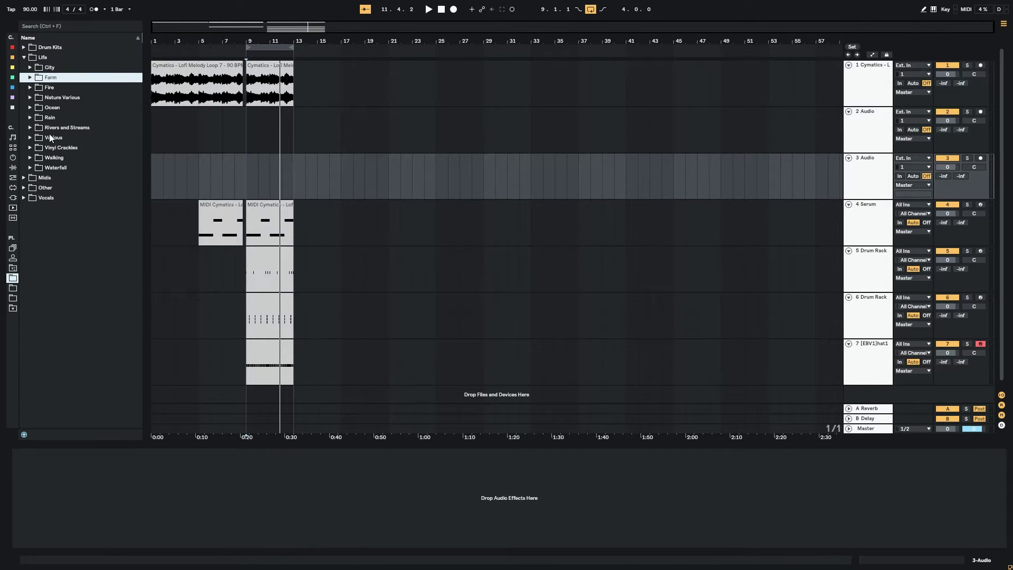
{"action": "key", "text": "Down"}
{"action": "key", "text": "Down"}
{"action": "key", "text": "Down"}
{"action": "key", "text": "Up"}
{"action": "key", "text": "Up"}
{"action": "key", "text": "Up"}
{"action": "key", "text": "Up"}
{"action": "key", "text": "Up"}
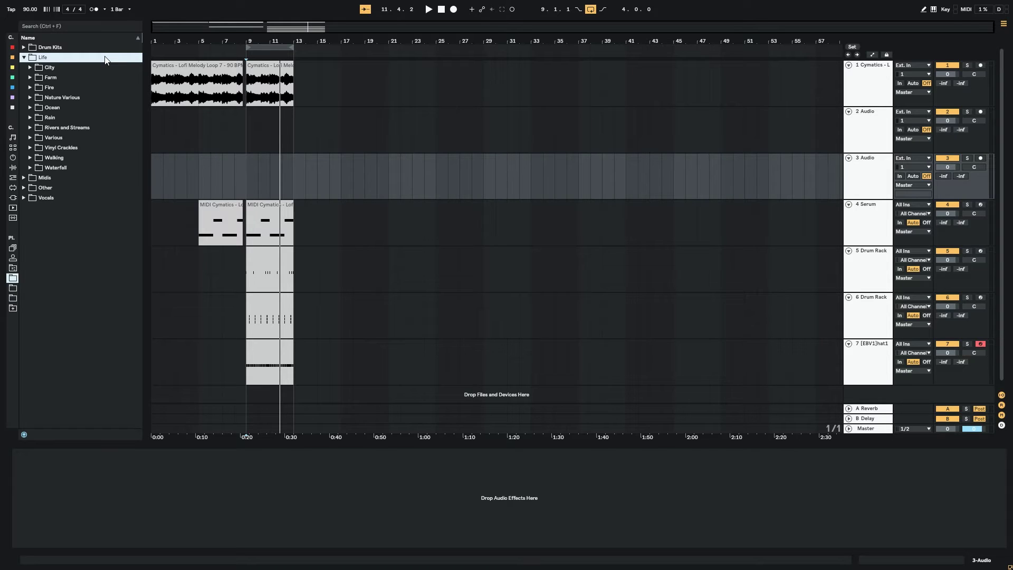
{"action": "key", "text": "Down"}
{"action": "key", "text": "Down"}
{"action": "key", "text": "Down"}
{"action": "key", "text": "Down"}
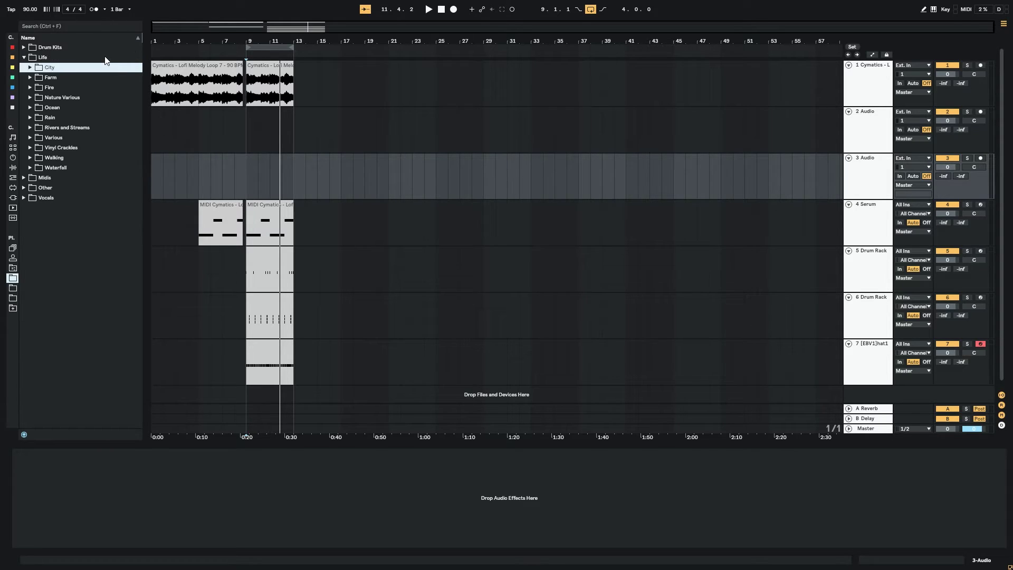
{"action": "key", "text": "Up"}
{"action": "key", "text": "Up"}
{"action": "key", "text": "Up"}
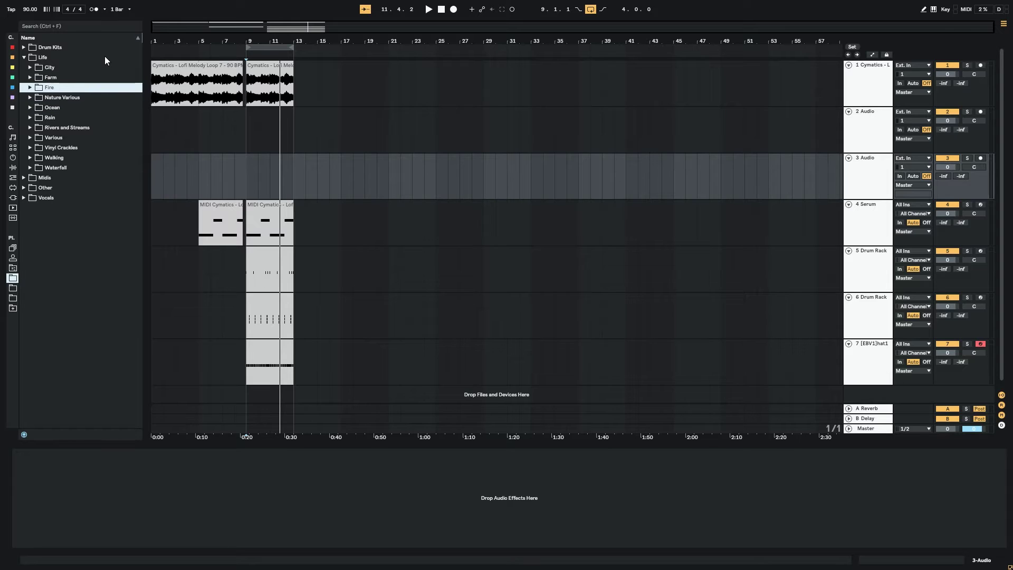
Preview the first traffic recording in the City subfolder and collapse the subfolder
{"action": "key", "text": "Right"}
{"action": "key", "text": "Down"}
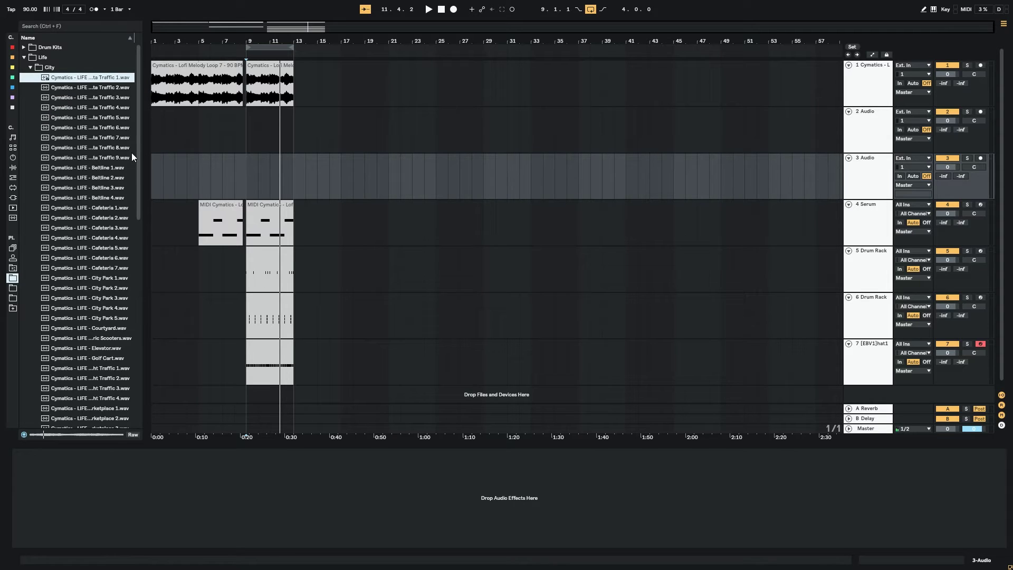
{"action": "key", "text": "Left"}
{"action": "key", "text": "Left"}
Look through the remaining Life subfolders, expand Fire, and preview its first sample, Cymatics - LIFE - Fire 1.wav
{"action": "key", "text": "Down"}
{"action": "key", "text": "Down"}
{"action": "key", "text": "Down"}
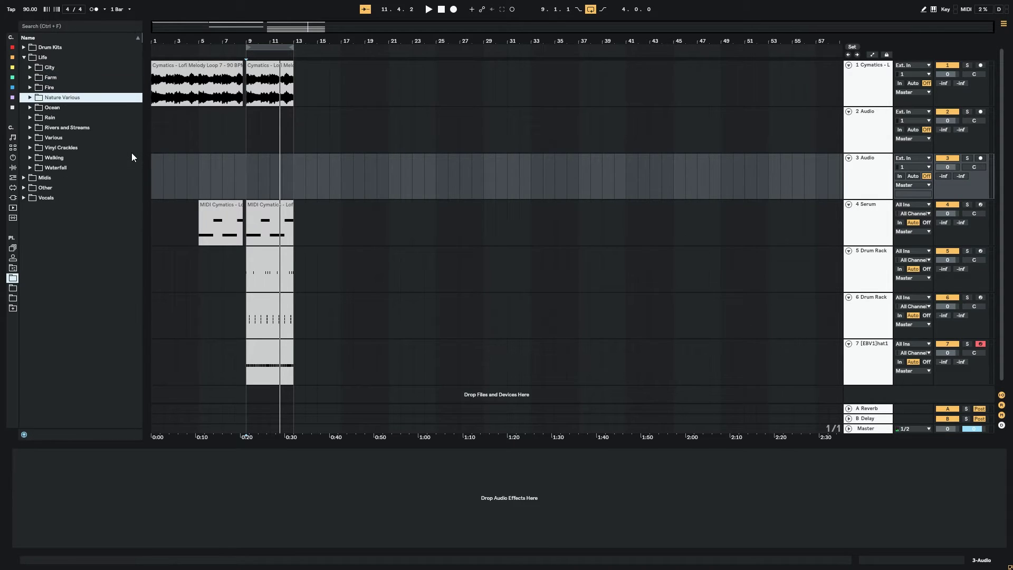
{"action": "key", "text": "Down"}
{"action": "key", "text": "Down"}
{"action": "key", "text": "Up"}
{"action": "key", "text": "Up"}
{"action": "key", "text": "Up"}
{"action": "key", "text": "Up"}
{"action": "key", "text": "Up"}
{"action": "key", "text": "Down"}
{"action": "key", "text": "Down"}
{"action": "key", "text": "Down"}
{"action": "key", "text": "Up"}
{"action": "key", "text": "Right"}
{"action": "key", "text": "Down"}
{"action": "key", "text": "Left"}
{"action": "key", "text": "Left"}
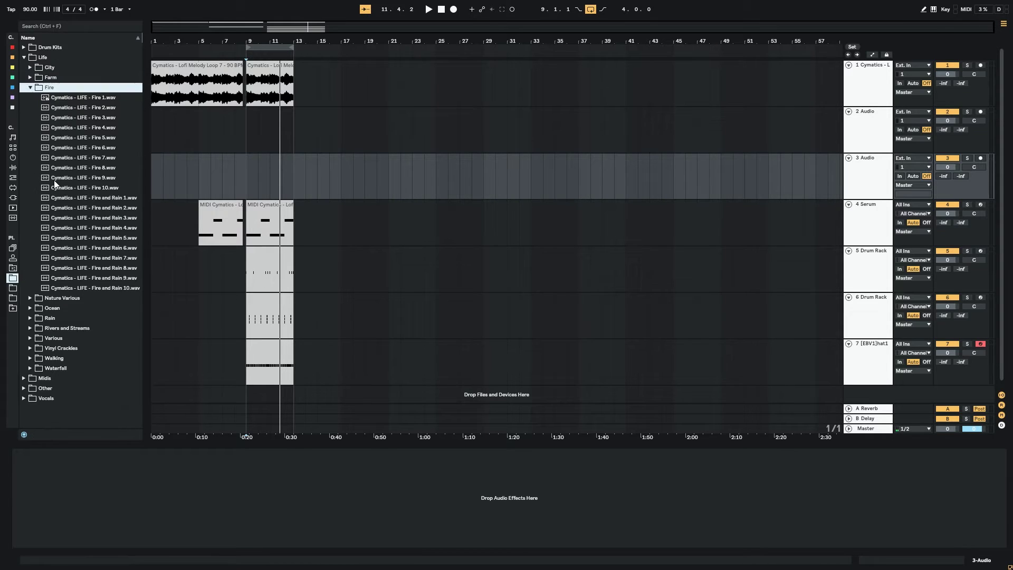
Collapse the Fire subfolder, move on through the Life categories to Walking, and preview its first sample
{"action": "key", "text": "Down"}
{"action": "key", "text": "Down"}
{"action": "key", "text": "Down"}
{"action": "key", "text": "Down"}
{"action": "key", "text": "Down"}
{"action": "key", "text": "Down"}
{"action": "key", "text": "Down"}
{"action": "key", "text": "Up"}
{"action": "key", "text": "Right"}
{"action": "key", "text": "Down"}
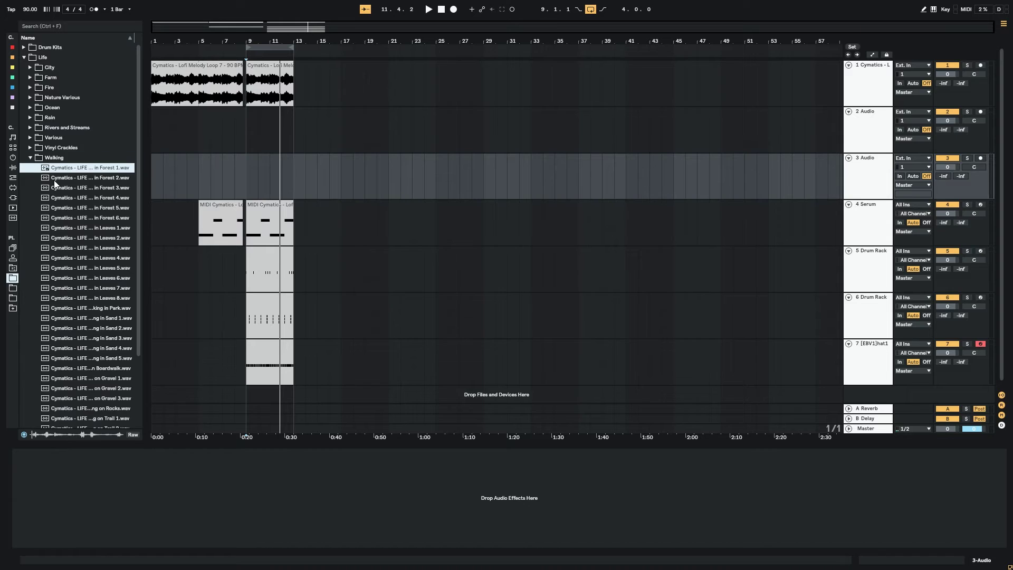
Expand the Vinyl Crackles subfolder, place Vinyl Crackle 1 at bar 9 on the third track, and play it with the beat
{"action": "key", "text": "Up"}
{"action": "key", "text": "Down"}
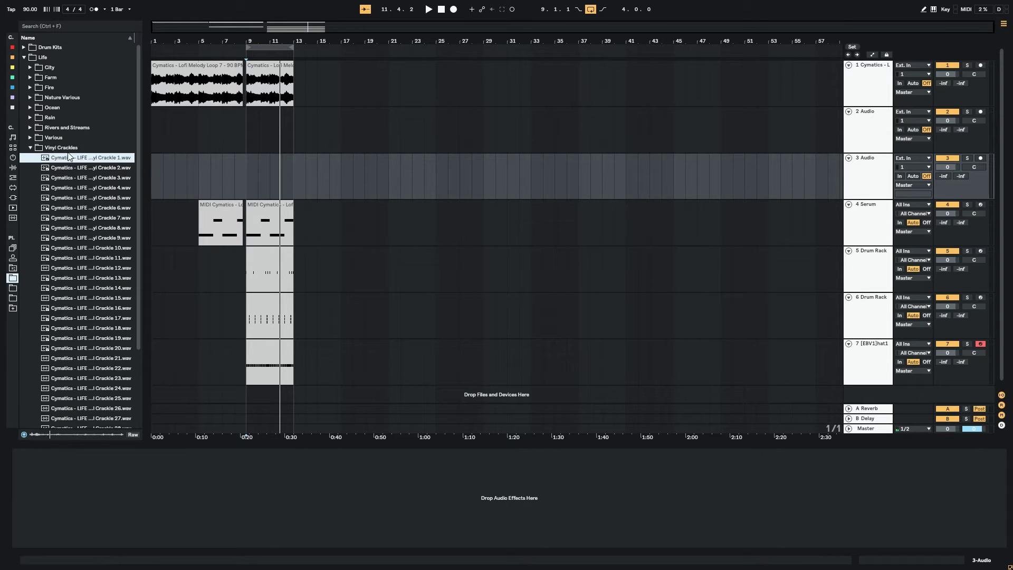
{"action": "left_click_drag", "start_coordinate": [67, 150], "coordinate": [250, 164]}
{"action": "left_click_drag", "start_coordinate": [88, 158], "coordinate": [248, 179]}
{"action": "key", "text": "space"}
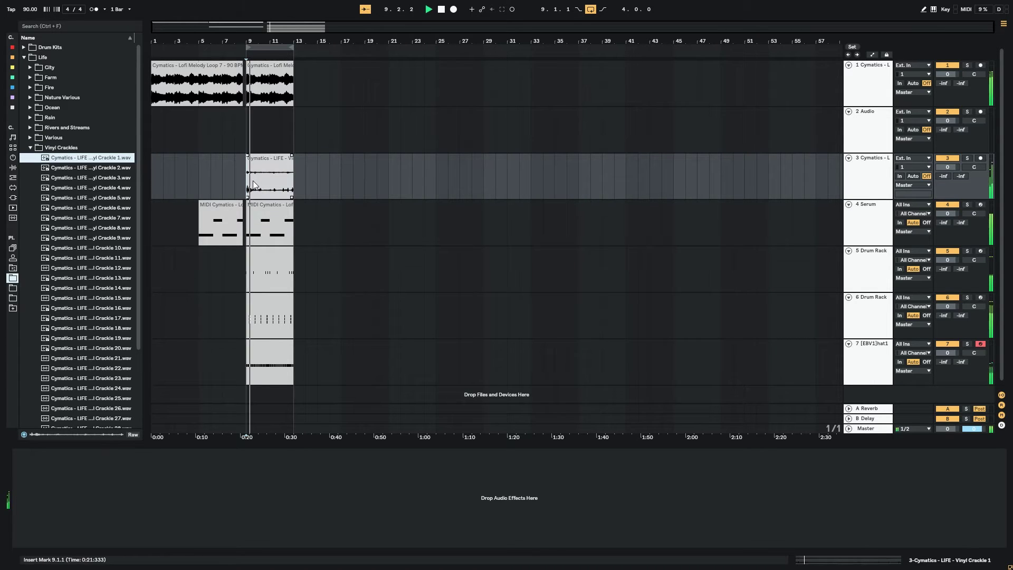
Collapse Vinyl Crackles, expand the Rain subfolder, and audition its dripping, inside-car and light rain samples
{"action": "left_click", "coordinate": [30, 148]}
{"action": "key", "text": "Up"}
{"action": "key", "text": "Up"}
{"action": "key", "text": "Up"}
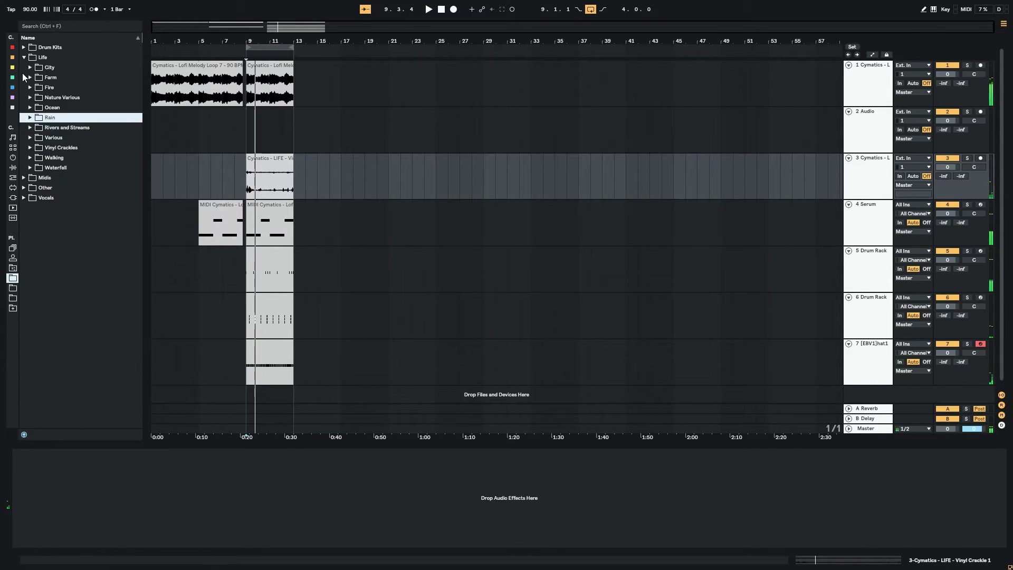
{"action": "key", "text": "Right"}
{"action": "key", "text": "Down"}
{"action": "key", "text": "Down"}
{"action": "key", "text": "Down"}
{"action": "key", "text": "Down"}
{"action": "key", "text": "Down"}
{"action": "key", "text": "Down"}
{"action": "key", "text": "Down"}
{"action": "key", "text": "Down"}
{"action": "key", "text": "Down"}
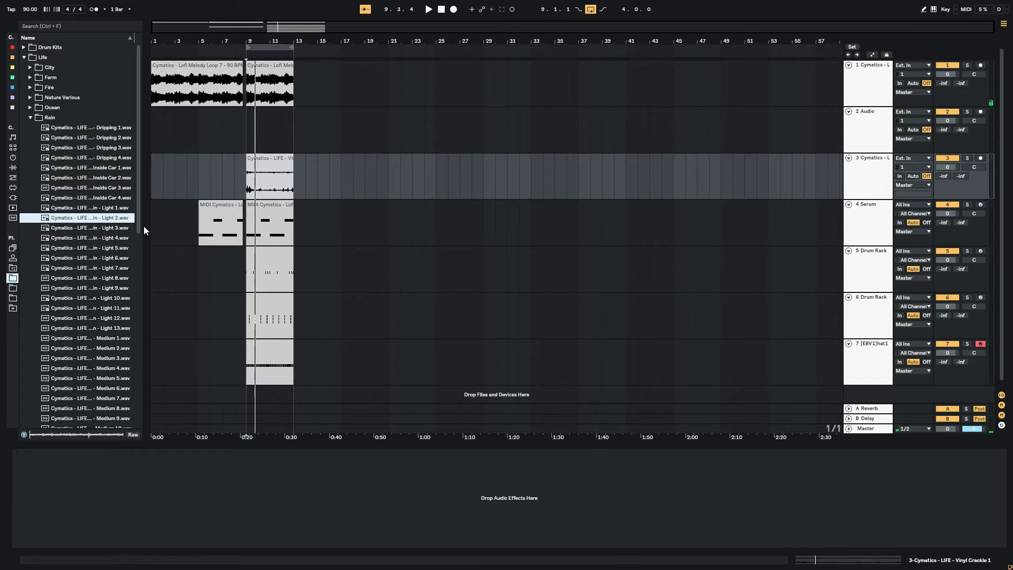
Place the Rain - Light 1 sample at the start of the second track and duplicate it from bar 9 onward
{"action": "left_click_drag", "start_coordinate": [106, 207], "coordinate": [153, 151]}
{"action": "left_click_drag", "start_coordinate": [243, 41], "coordinate": [314, 63]}
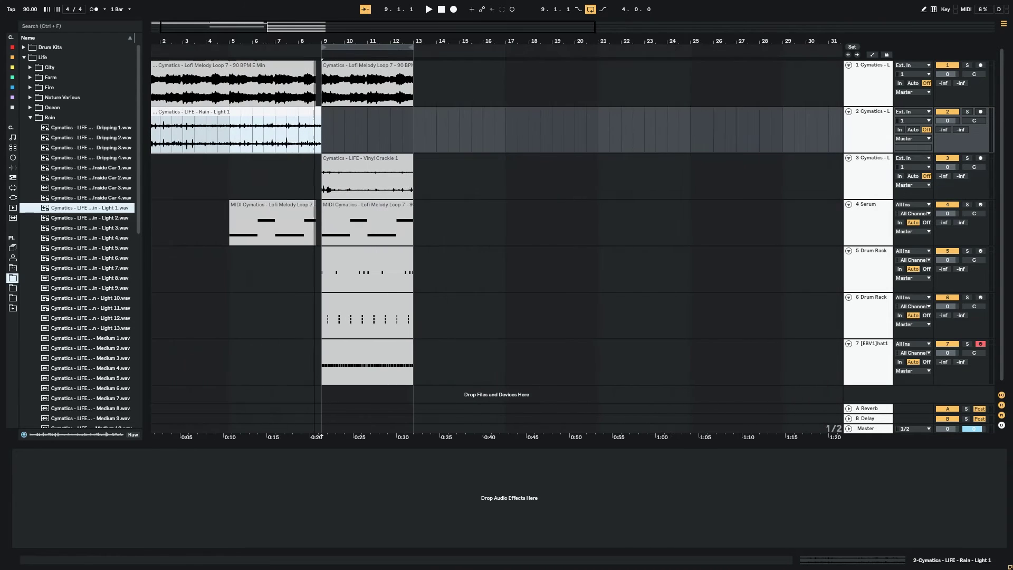
{"action": "key", "text": "ctrl+d"}
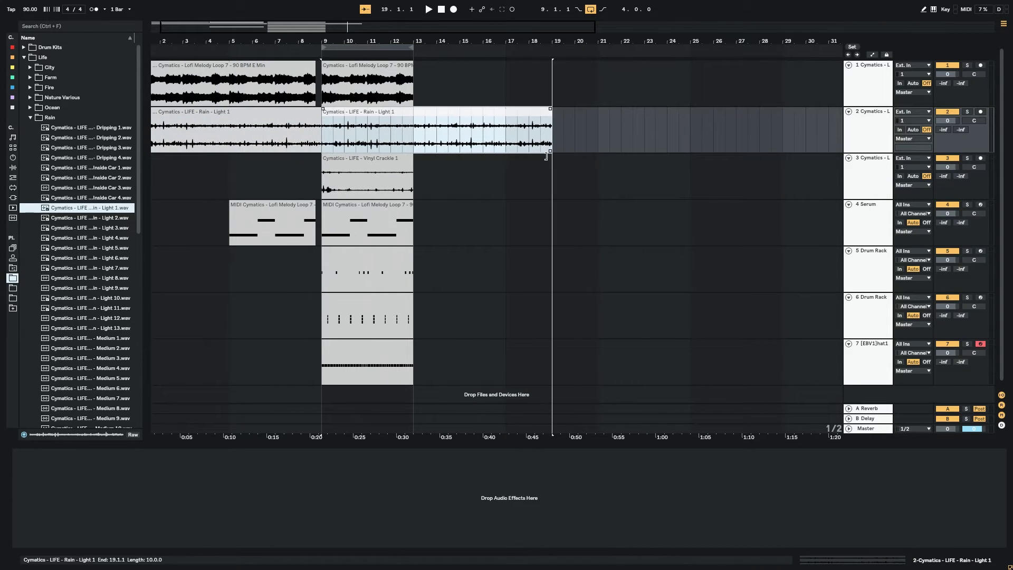
Delete the rain audio after bar 13 and in the gap between 8.4.1 and 9.1.1
{"action": "left_click_drag", "start_coordinate": [527, 152], "coordinate": [423, 153]}
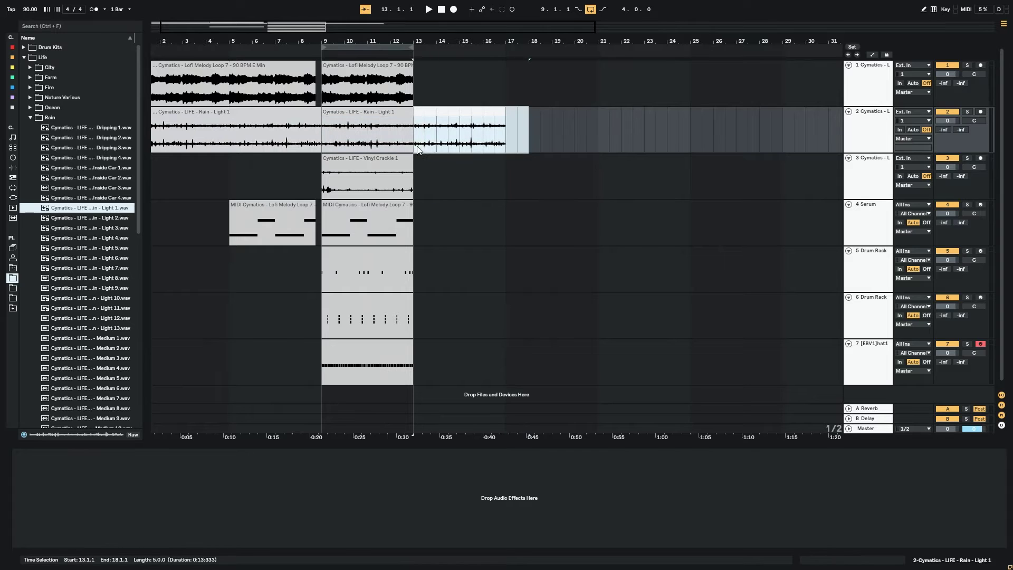
{"action": "key", "text": "Delete"}
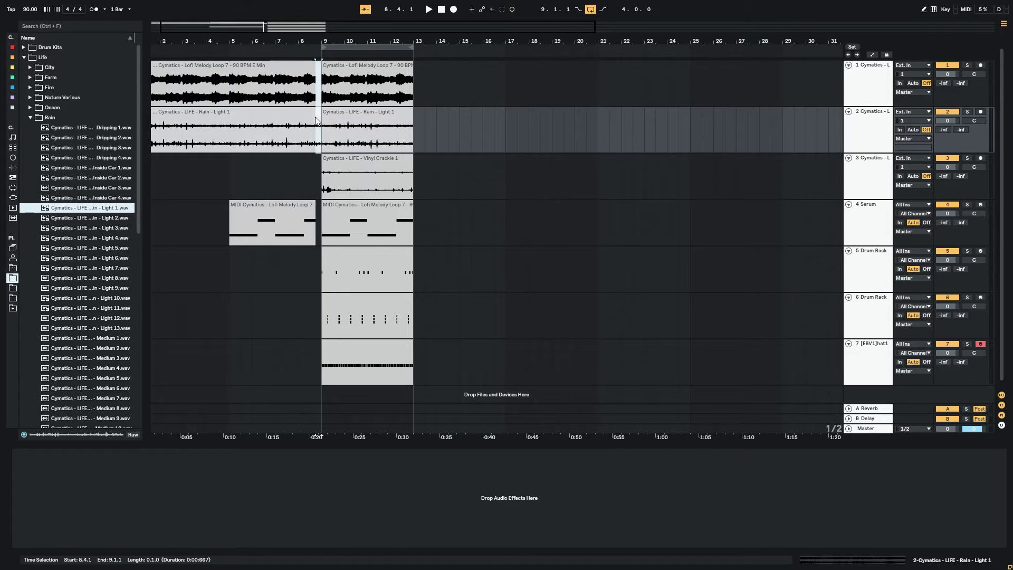
{"action": "left_click", "coordinate": [300, 169]}
{"action": "left_click", "coordinate": [314, 168]}
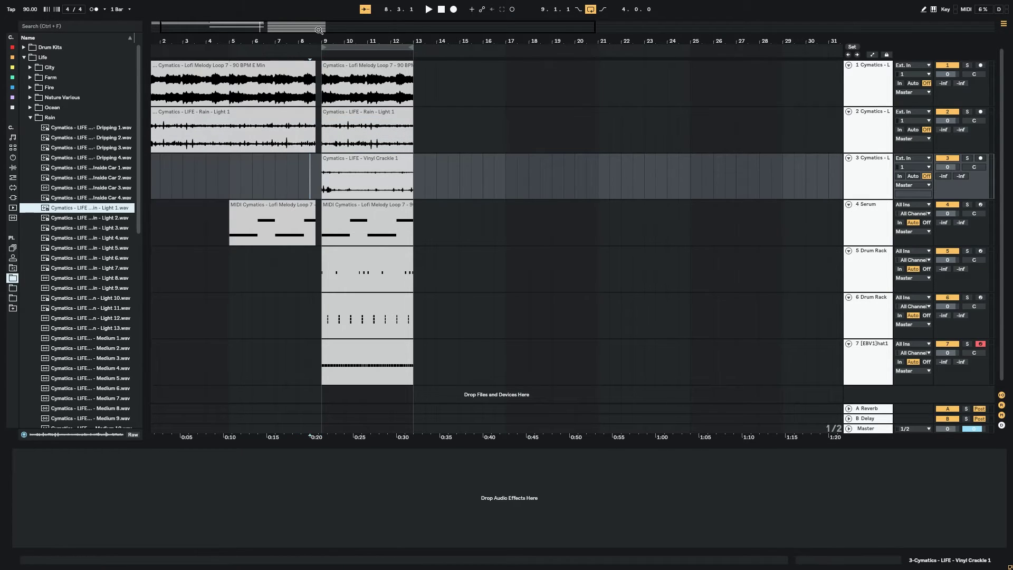
Extend the start of the snare clip on the sixth track back to 8.4.1 and play the loop section
{"action": "left_click_drag", "start_coordinate": [372, 42], "coordinate": [326, 108]}
{"action": "scroll", "coordinate": [317, 143], "scroll_direction": "down", "scroll_amount": 1}
{"action": "left_click", "coordinate": [244, 33]}
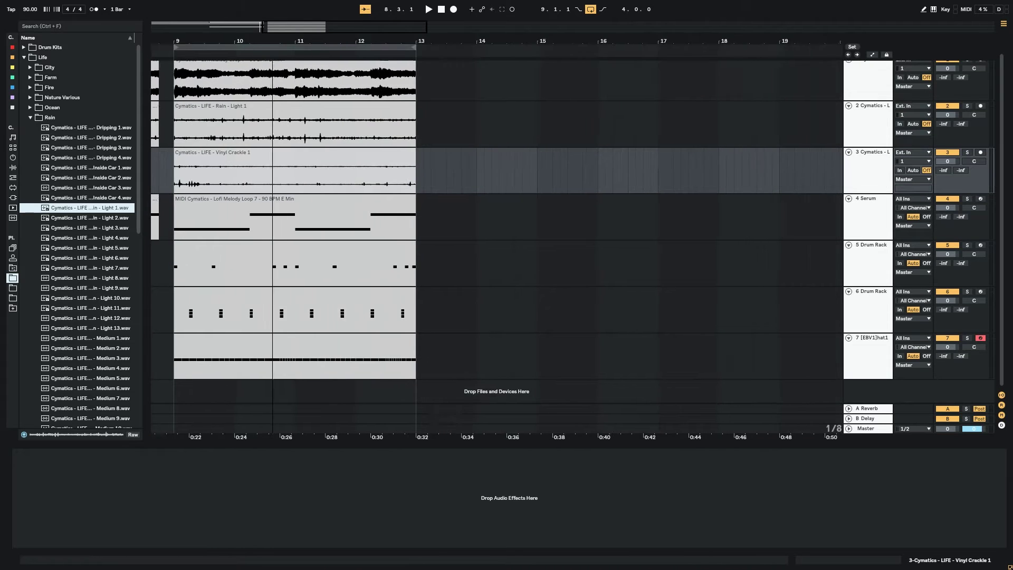
{"action": "left_click_drag", "start_coordinate": [556, 298], "coordinate": [539, 303]}
{"action": "left_click", "coordinate": [525, 302]}
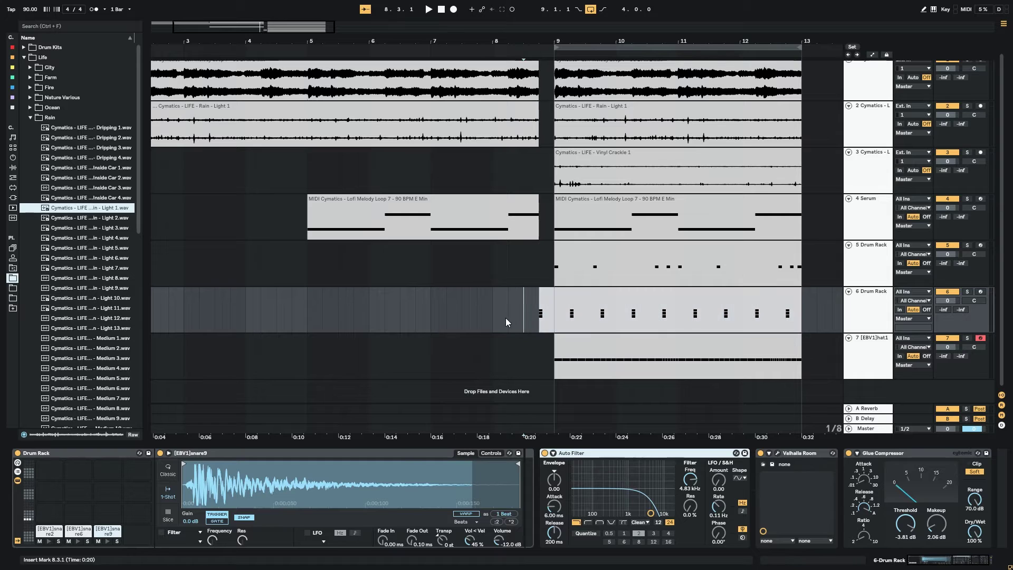
{"action": "key", "text": "space"}
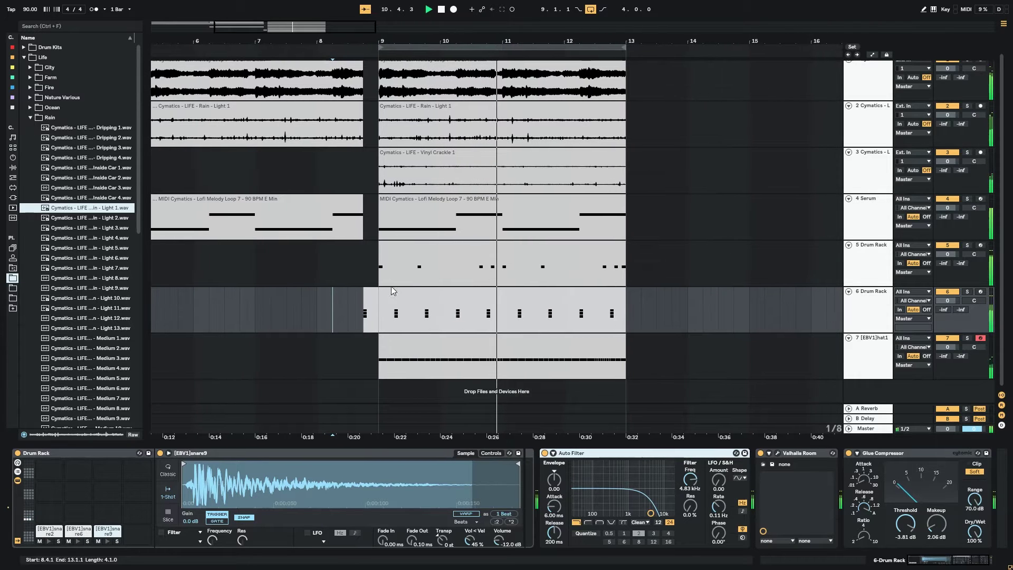
Group the rain and vinyl crackle tracks
{"action": "left_click", "coordinate": [849, 125]}
{"action": "left_click", "coordinate": [857, 169], "text": "shift"}
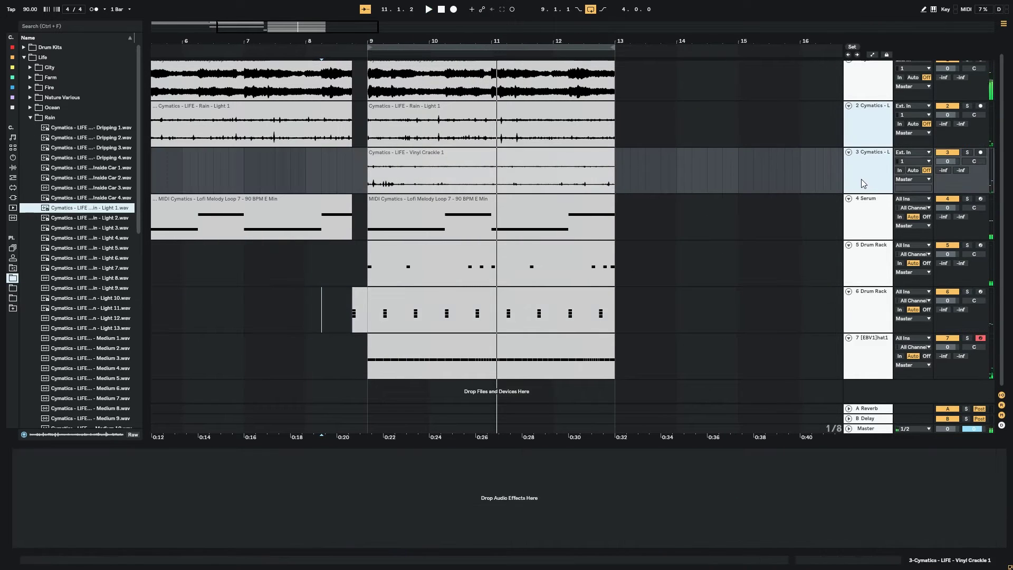
{"action": "key", "text": "ctrl+g"}
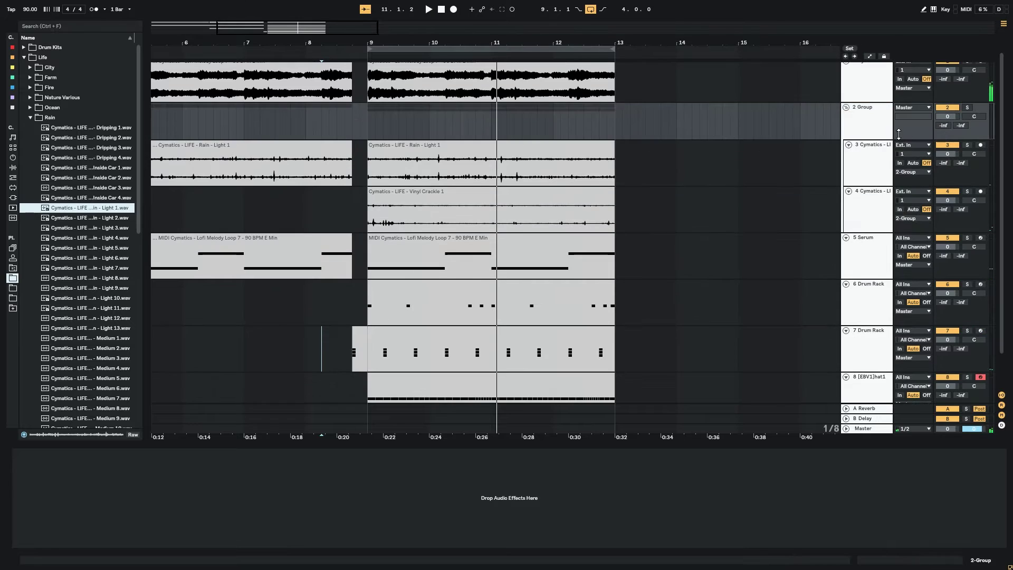
Add a Limiter to the ambience group and set its gain to -20.0 dB
{"action": "left_click", "coordinate": [12, 48]}
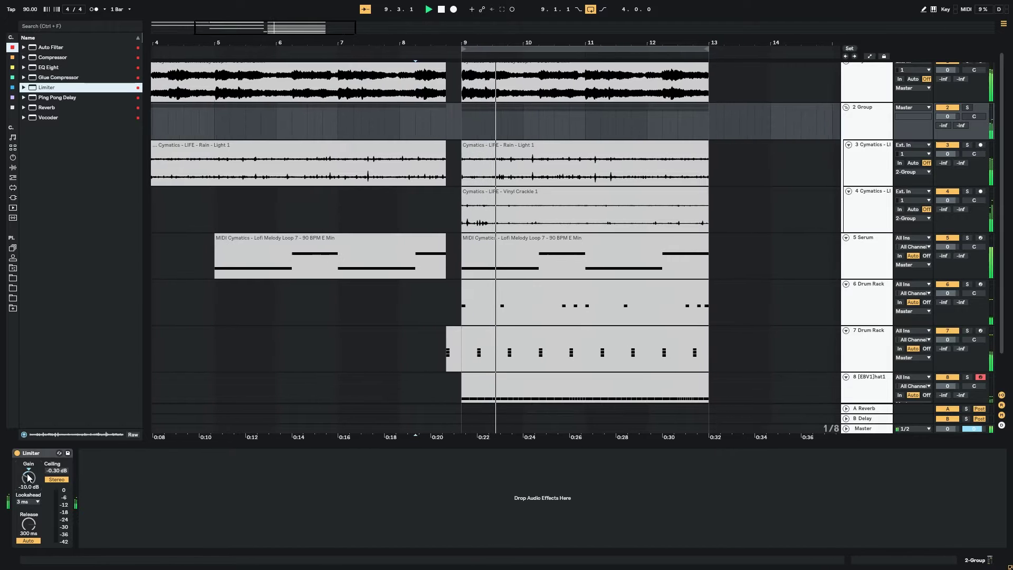
{"action": "left_click_drag", "start_coordinate": [28, 478], "coordinate": [27, 488]}
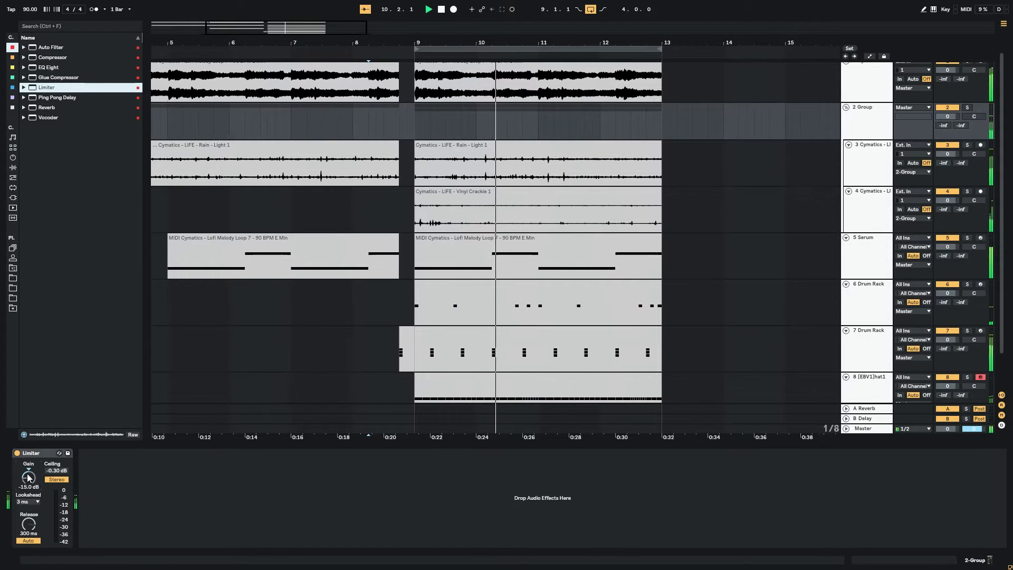
{"action": "scroll", "coordinate": [29, 477], "scroll_direction": "down", "scroll_amount": 5}
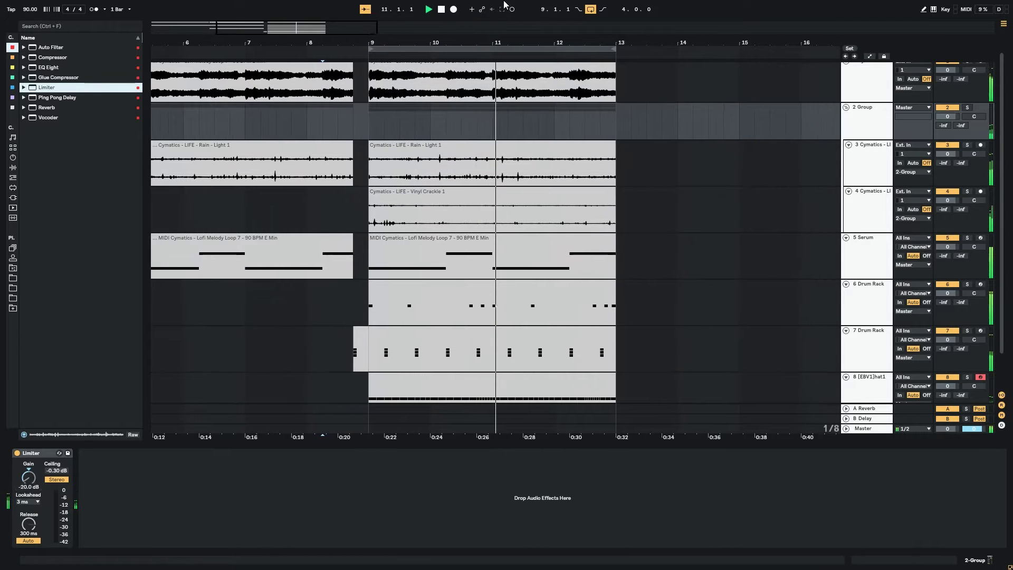
Add a Glue Compressor to the ambience group with soft clipping on, threshold -4.76 dB and makeup 2.22 dB
{"action": "double_click", "coordinate": [58, 77]}
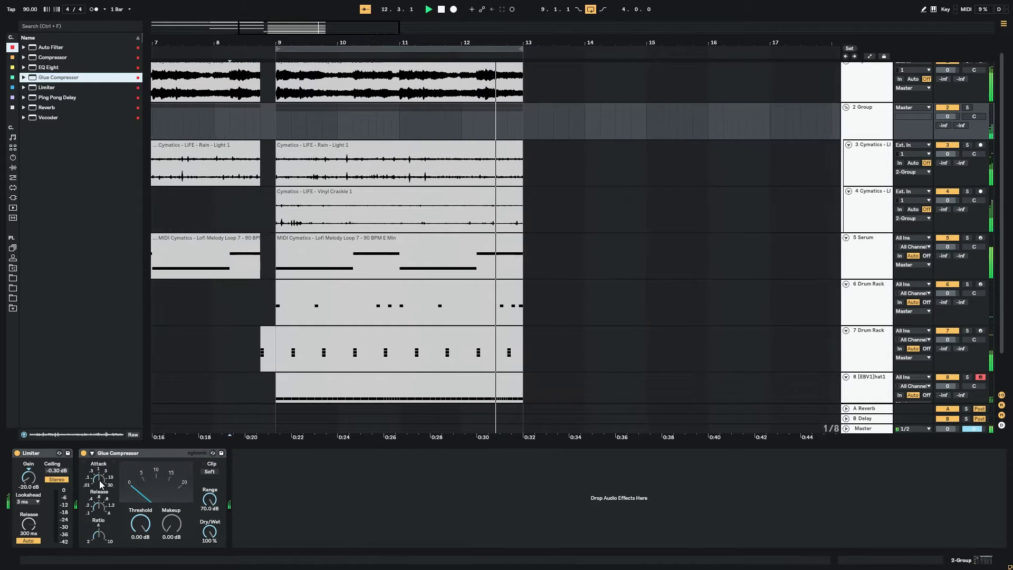
{"action": "left_click", "coordinate": [209, 472]}
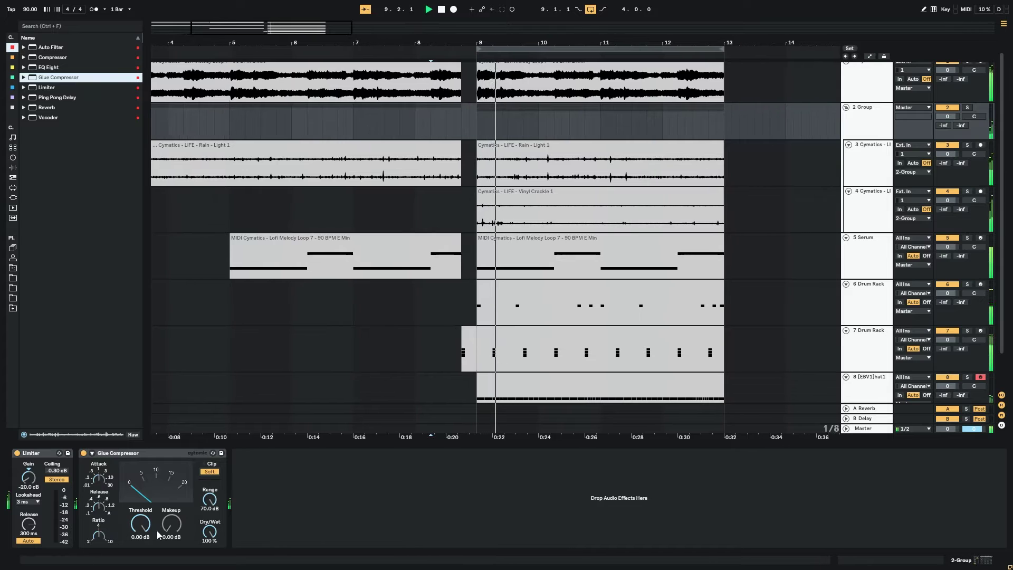
{"action": "mouse_move", "coordinate": [140, 524]}
{"action": "left_mouse_down"}
{"action": "mouse_move", "coordinate": [140, 567]}
{"action": "mouse_move", "coordinate": [140, 541]}
{"action": "left_mouse_up"}
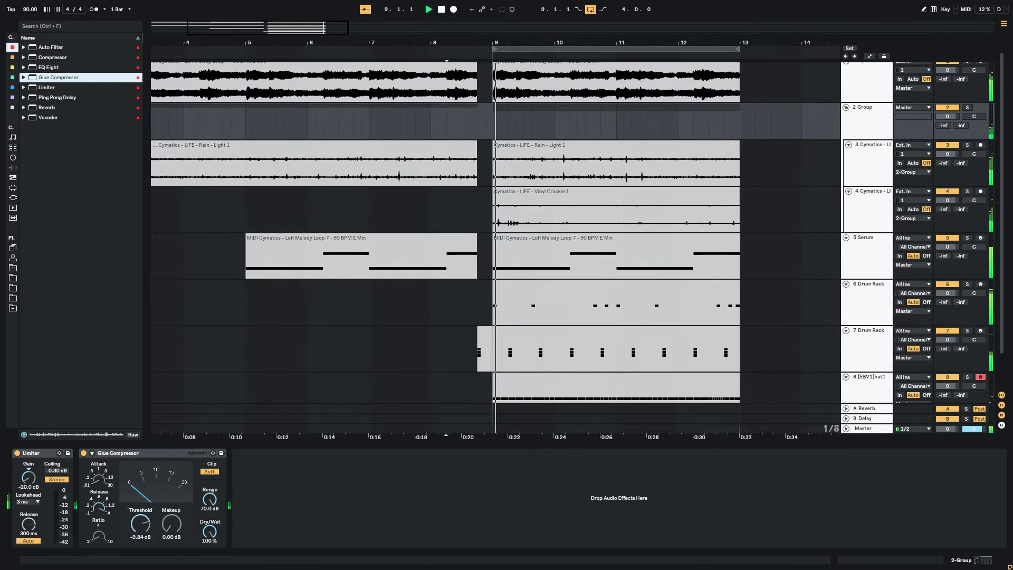
{"action": "left_click_drag", "start_coordinate": [141, 524], "coordinate": [172, 515]}
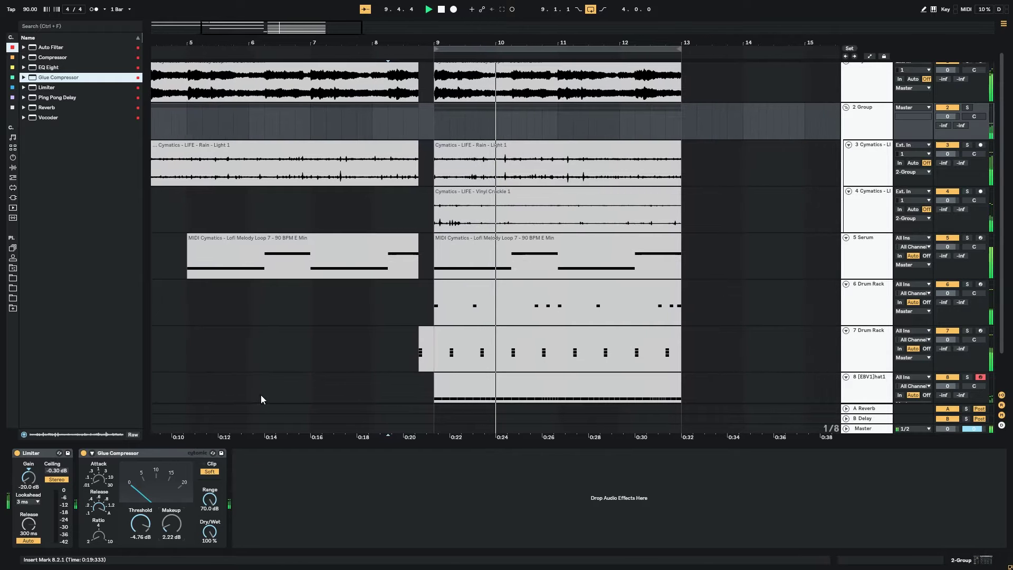
{"action": "left_click", "coordinate": [404, 119]}
{"action": "left_click", "coordinate": [399, 91]}
{"action": "left_click", "coordinate": [403, 121]}
{"action": "left_click", "coordinate": [404, 169]}
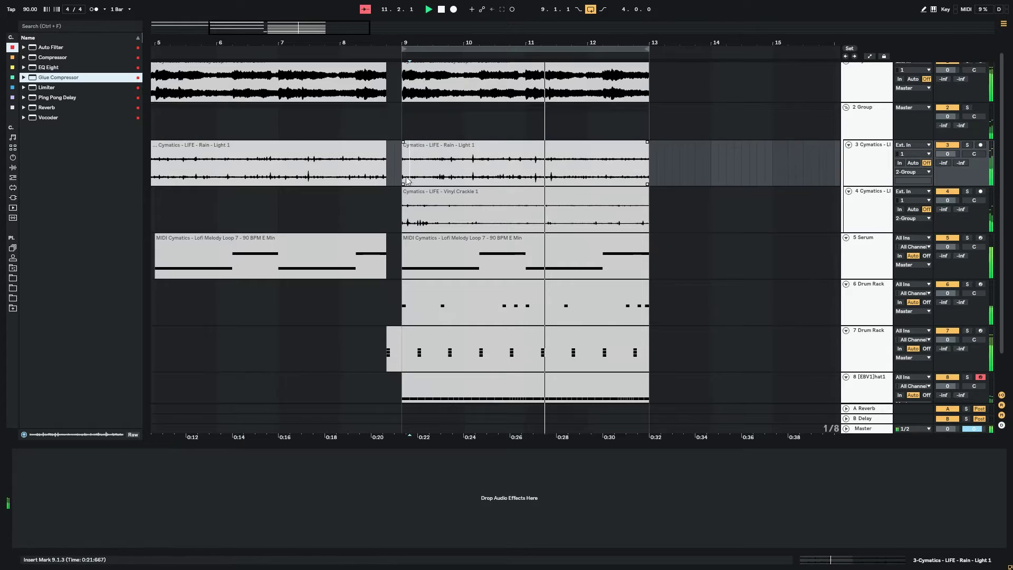
{"action": "left_click", "coordinate": [407, 203]}
{"action": "key", "text": "Up"}
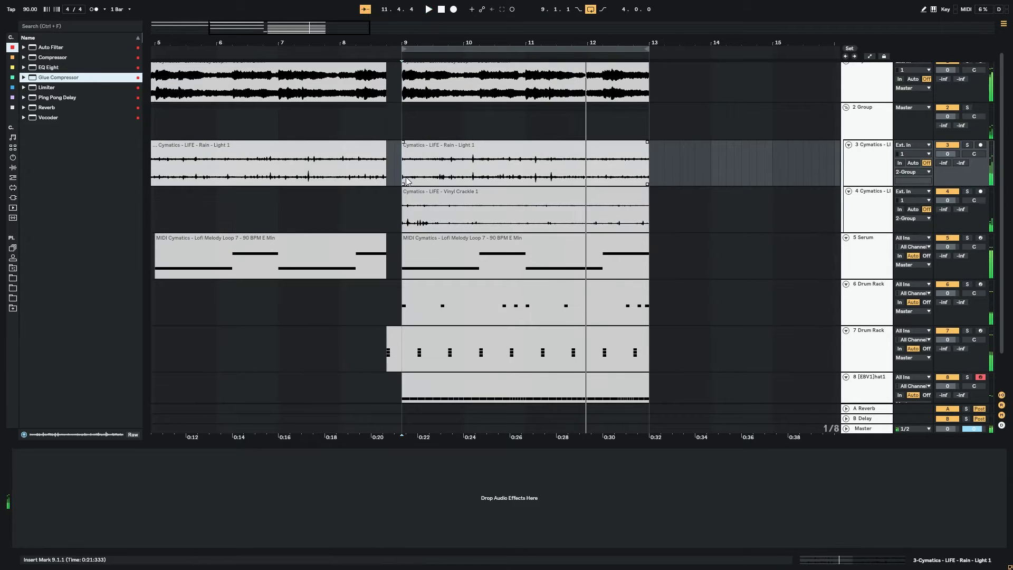
Fill the vinyl crackle track before bar 9 with Vinyl Crackle 1 audio running from 1.1.1 to 8.4.1
{"action": "left_click", "coordinate": [415, 198]}
{"action": "left_click_drag", "start_coordinate": [311, 37], "coordinate": [310, 10]}
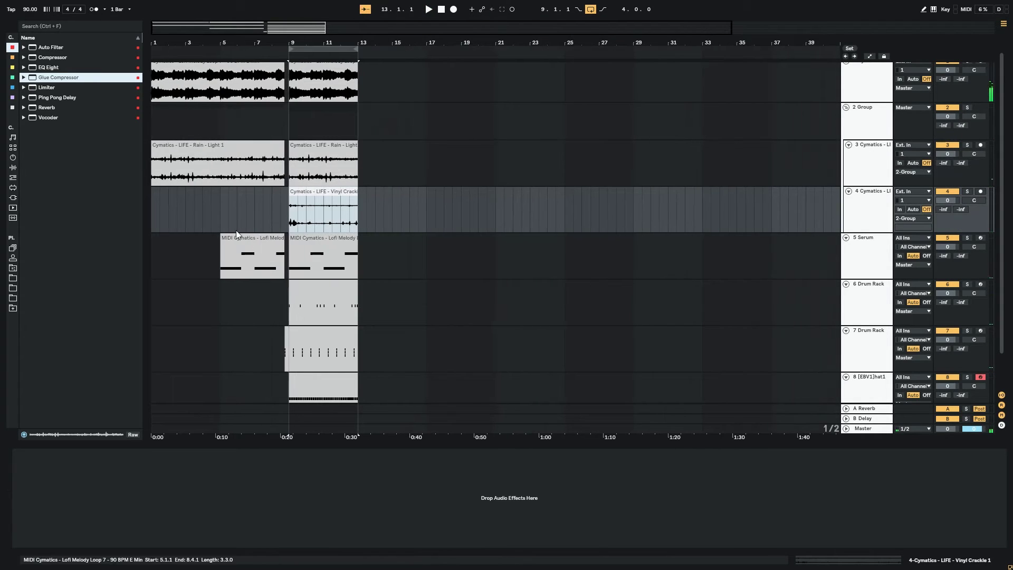
{"action": "left_click_drag", "start_coordinate": [320, 193], "coordinate": [280, 199]}
{"action": "left_click_drag", "start_coordinate": [299, 30], "coordinate": [285, 57]}
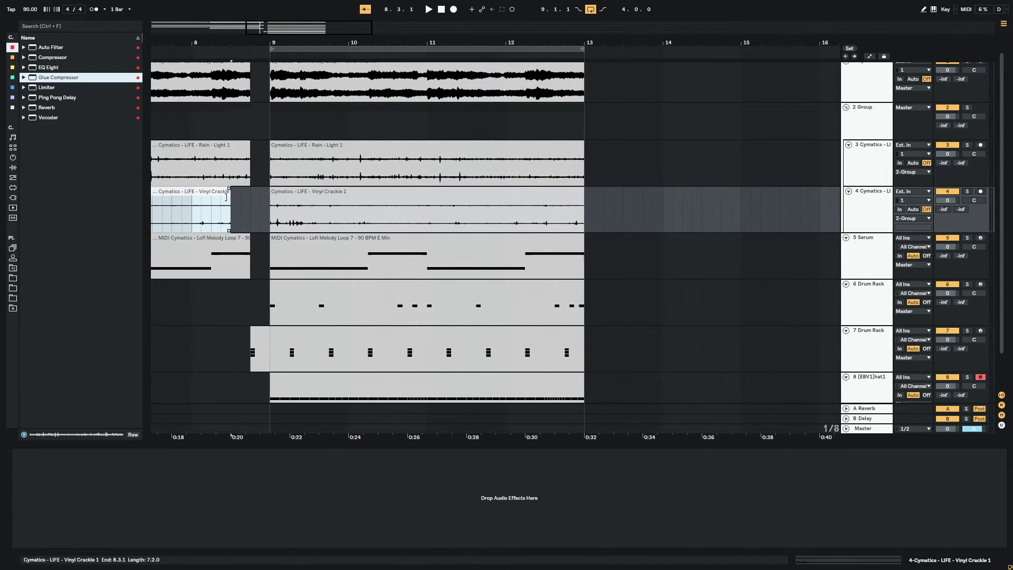
{"action": "left_click_drag", "start_coordinate": [231, 197], "coordinate": [251, 197]}
{"action": "left_click_drag", "start_coordinate": [494, 41], "coordinate": [496, 15]}
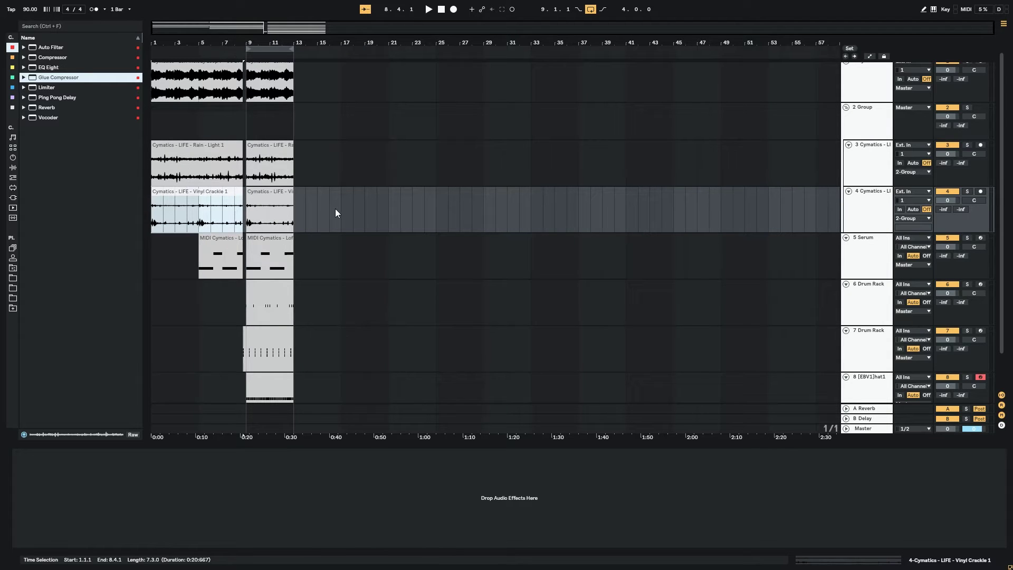
Select the ambience group and play the arrangement from bar 8 to hear the ambience with the beat
{"action": "left_click", "coordinate": [154, 125]}
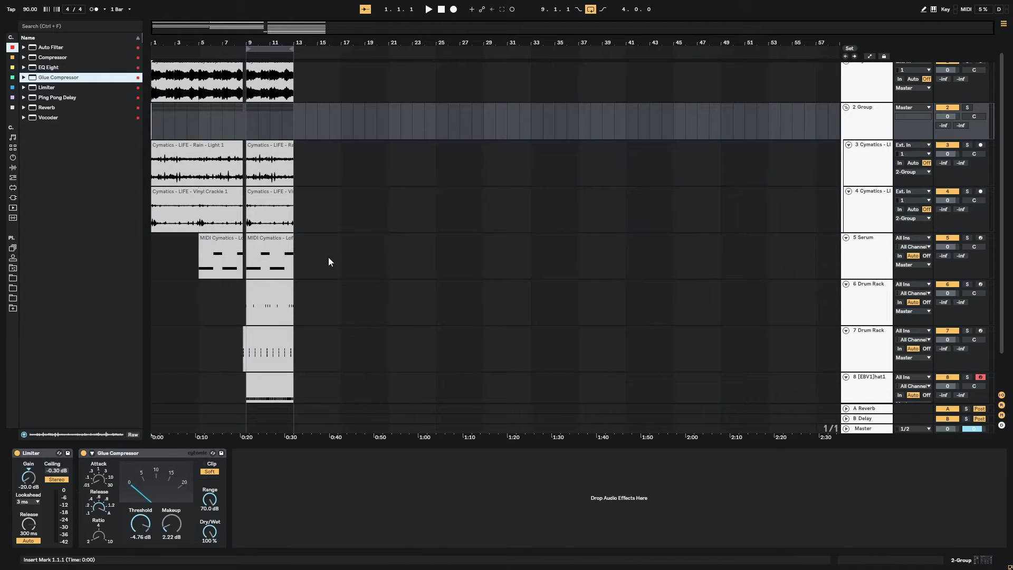
{"action": "scroll", "coordinate": [354, 232], "scroll_direction": "down", "scroll_amount": 2}
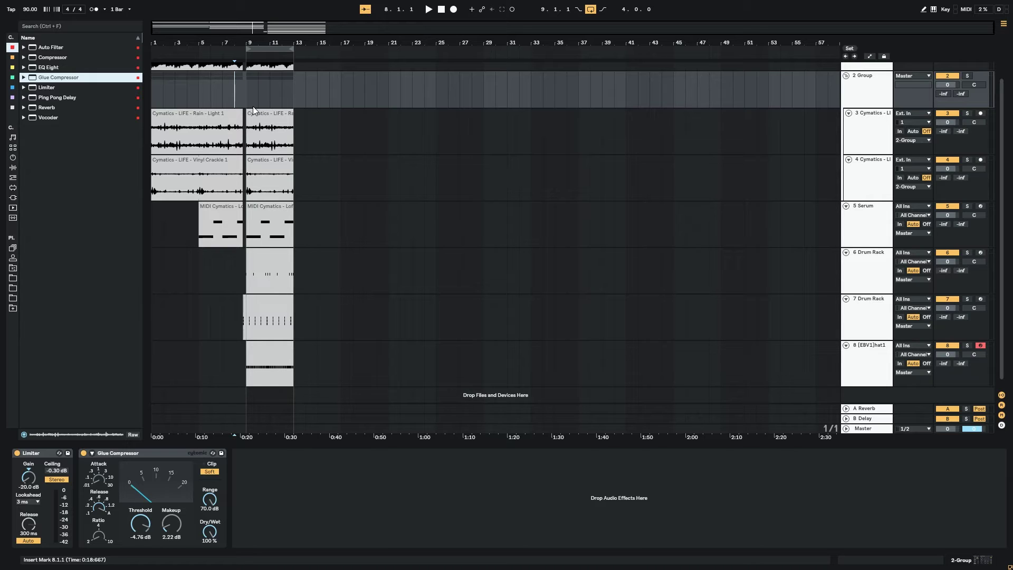
{"action": "key", "text": "space"}
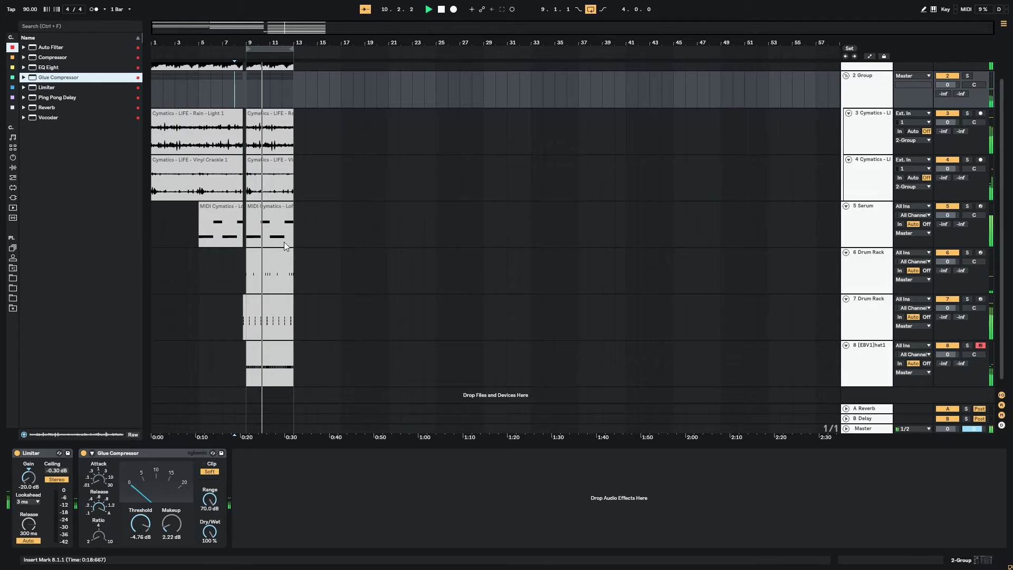
{"action": "scroll", "coordinate": [272, 235], "scroll_direction": "down", "scroll_amount": 1}
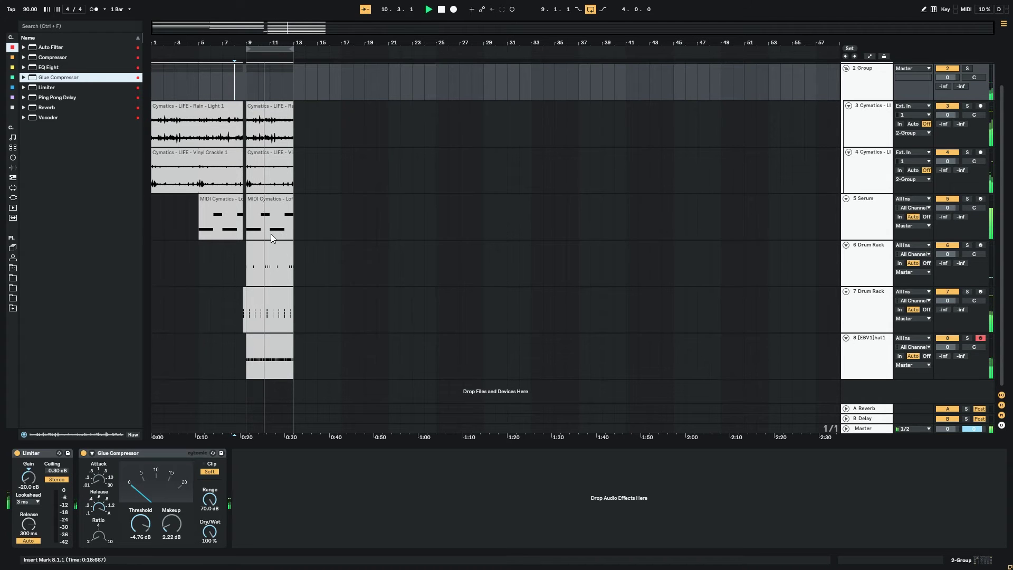
Open the snare clip's notes, move its start marker to 1.1.1, and return to the arrangement
{"action": "left_click", "coordinate": [269, 306]}
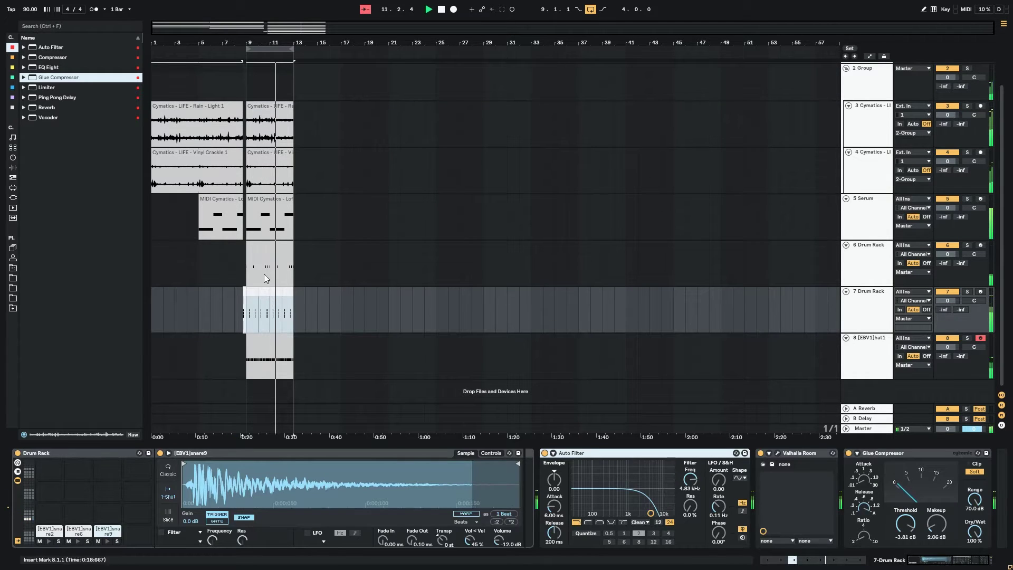
{"action": "double_click", "coordinate": [276, 303]}
{"action": "left_click", "coordinate": [325, 118]}
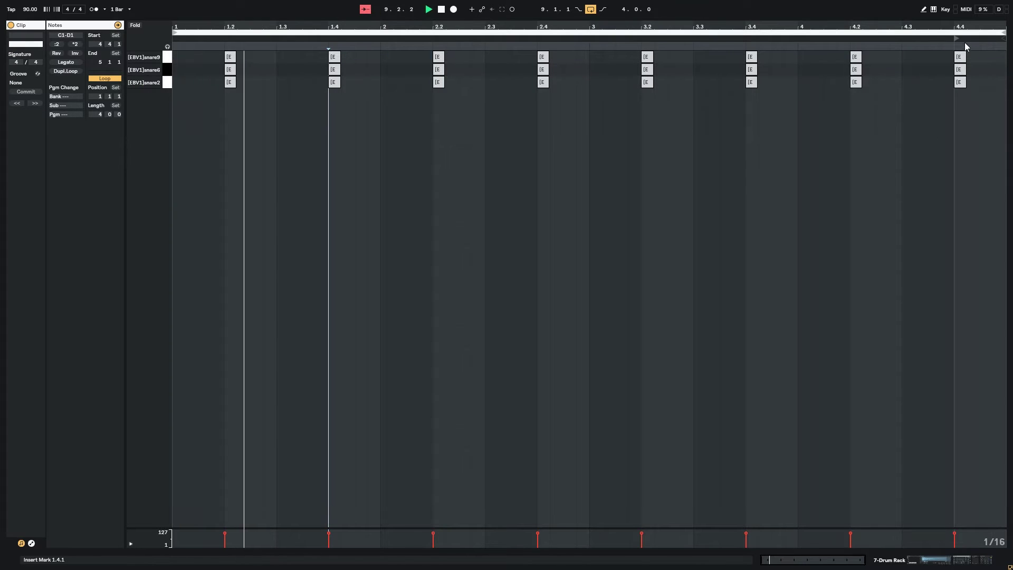
{"action": "left_click_drag", "start_coordinate": [957, 39], "coordinate": [174, 39]}
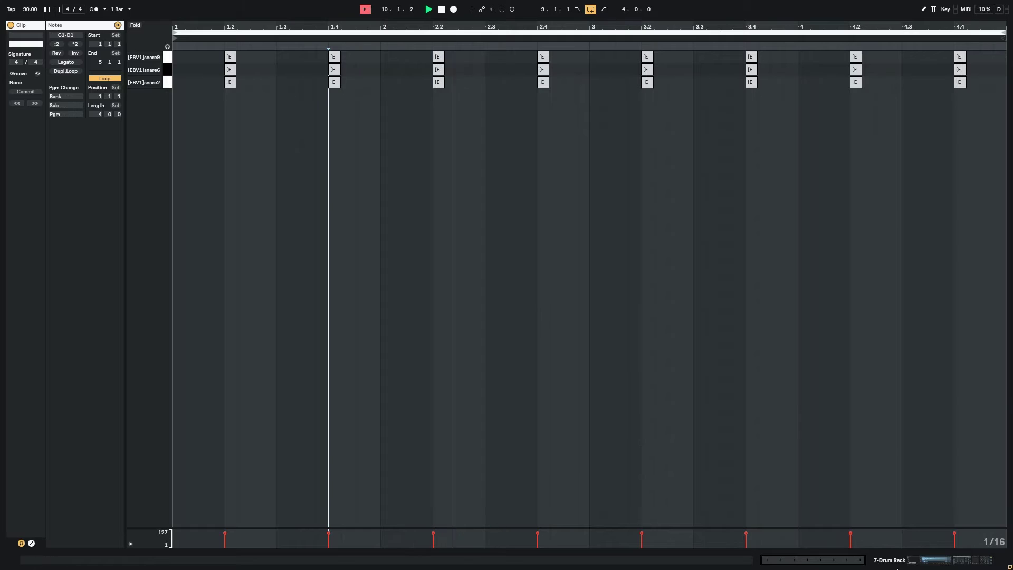
{"action": "left_click", "coordinate": [931, 560]}
{"action": "left_click_drag", "start_coordinate": [321, 42], "coordinate": [752, 127]}
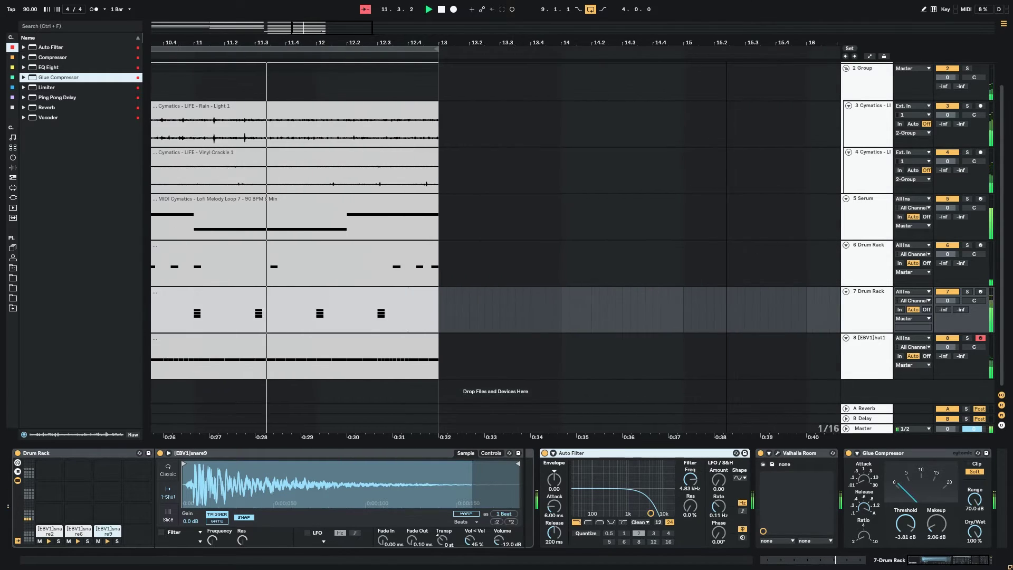
Set the snare clip's start marker to 4.4.1 and play the arrangement from 8.4.1
{"action": "key", "text": "space"}
{"action": "left_click", "coordinate": [261, 298]}
{"action": "key", "text": "shift+Tab"}
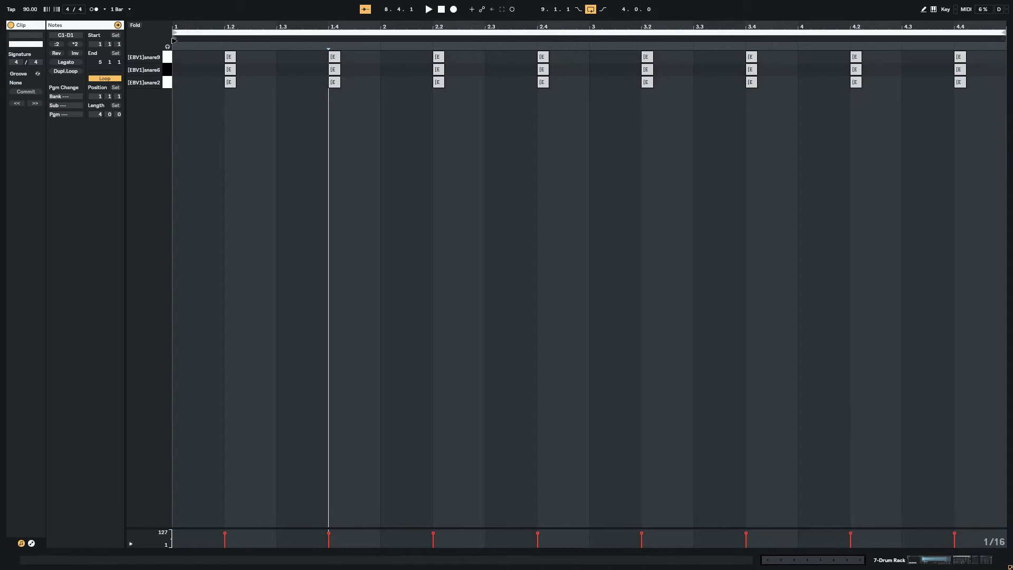
{"action": "left_click_drag", "start_coordinate": [908, 63], "coordinate": [956, 58]}
{"action": "key", "text": "space"}
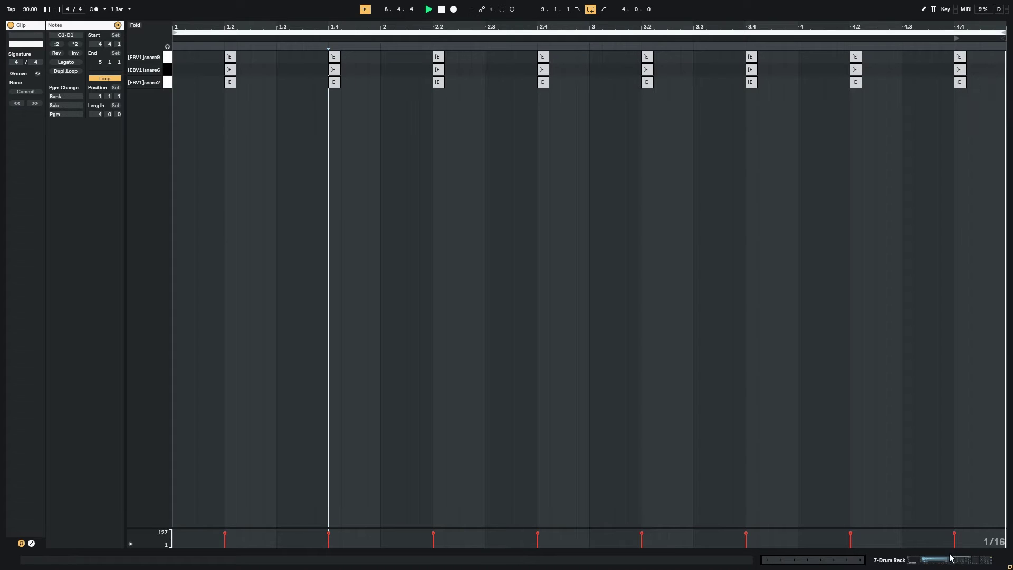
{"action": "left_click", "coordinate": [933, 562]}
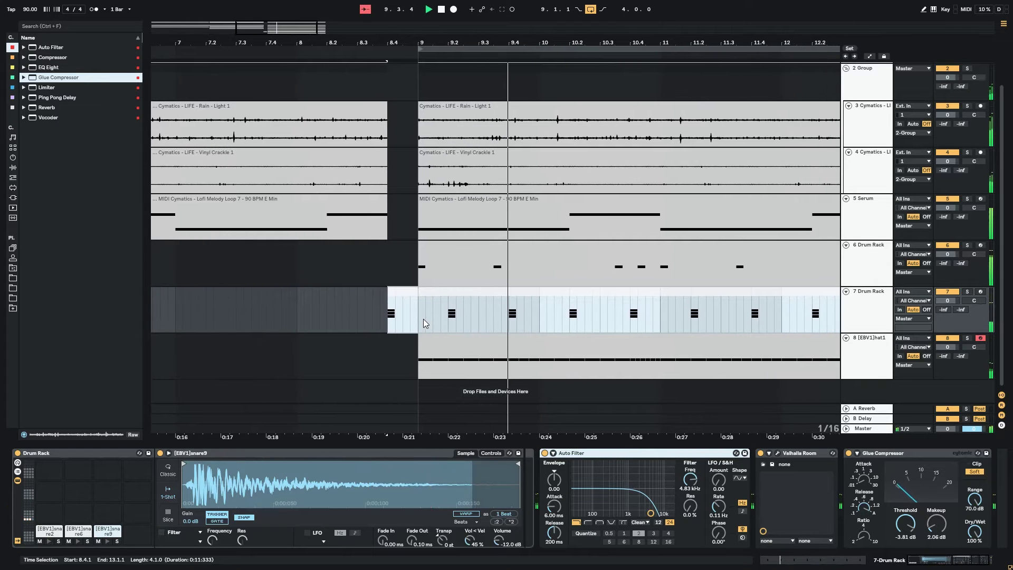
Set the Auto Filter frequency on the snare track to 4.18 kHz
{"action": "left_click", "coordinate": [423, 319]}
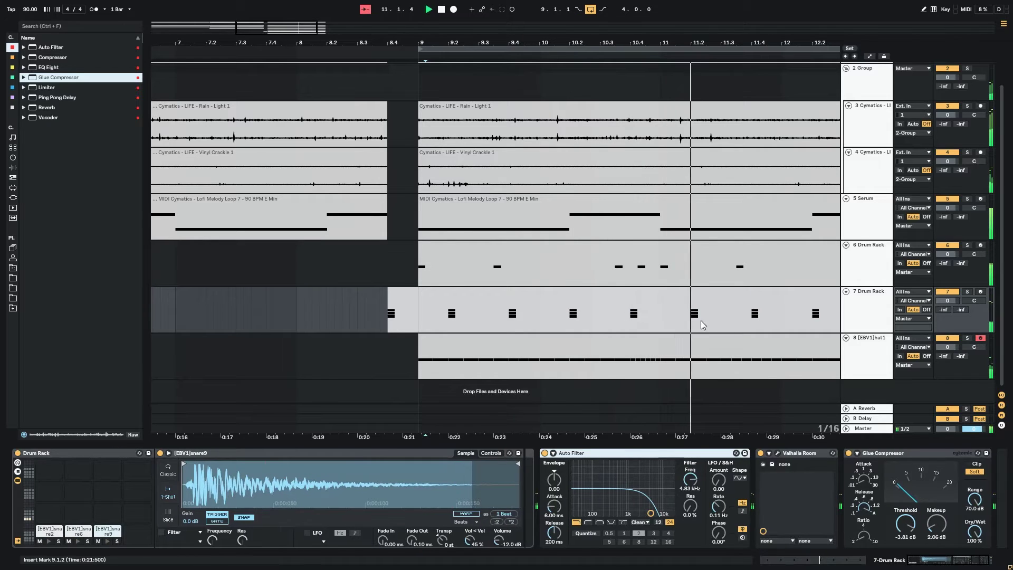
{"action": "left_click", "coordinate": [637, 311]}
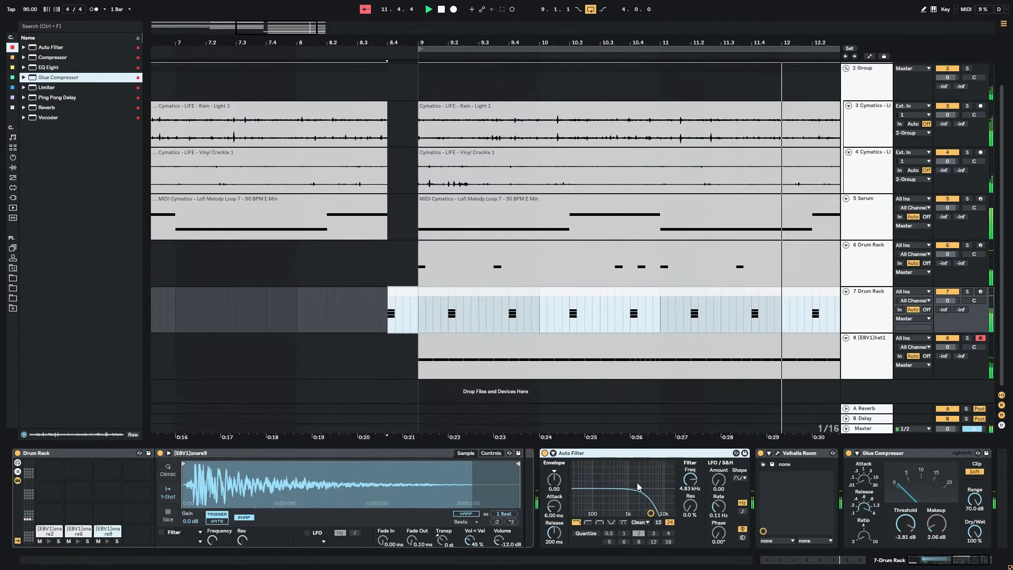
{"action": "left_click", "coordinate": [876, 310]}
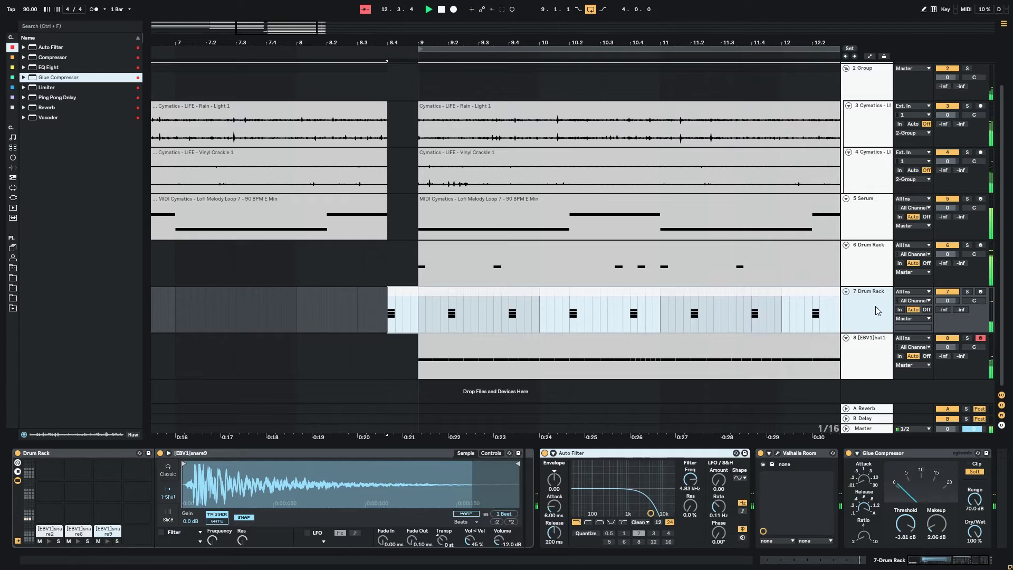
{"action": "mouse_move", "coordinate": [650, 513]}
{"action": "left_mouse_down"}
{"action": "mouse_move", "coordinate": [647, 503]}
{"action": "mouse_move", "coordinate": [648, 512]}
{"action": "left_mouse_up"}
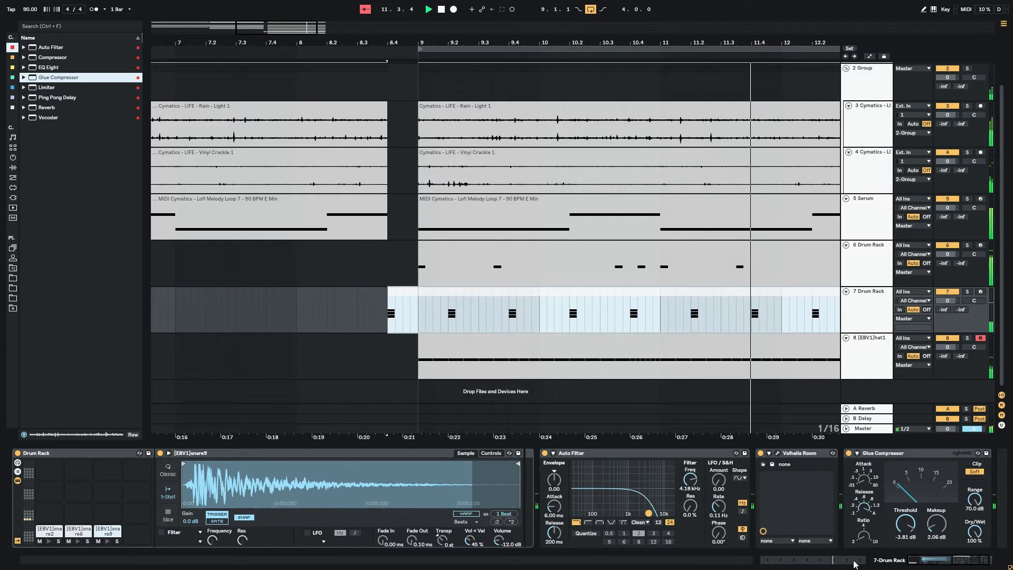
Add an EQ Eight after the snare's Glue Compressor and set band 1 to a low cut at 126 Hz
{"action": "left_click_drag", "start_coordinate": [916, 563], "coordinate": [928, 562]}
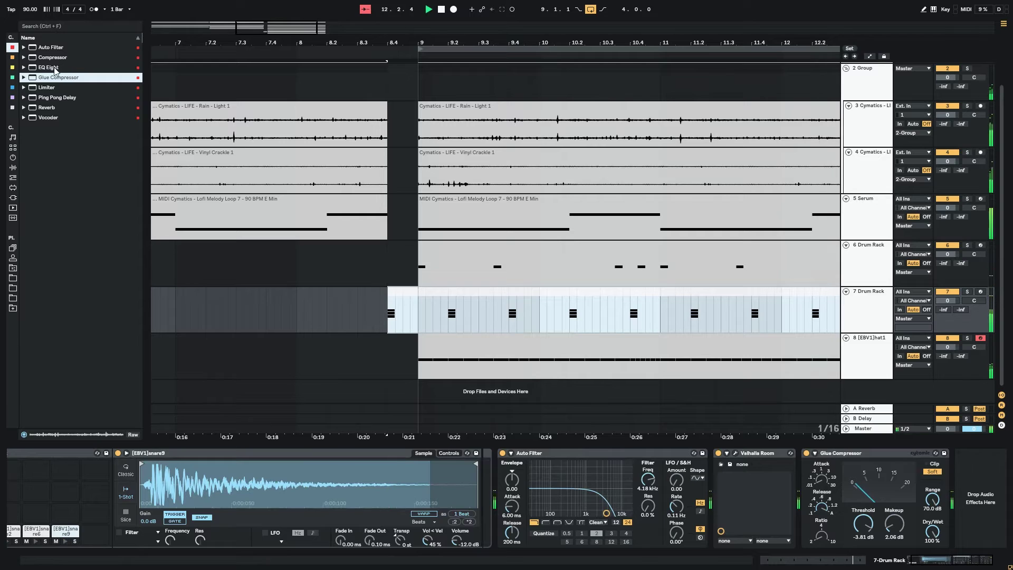
{"action": "left_click_drag", "start_coordinate": [55, 68], "coordinate": [850, 462]}
{"action": "key", "text": "Return"}
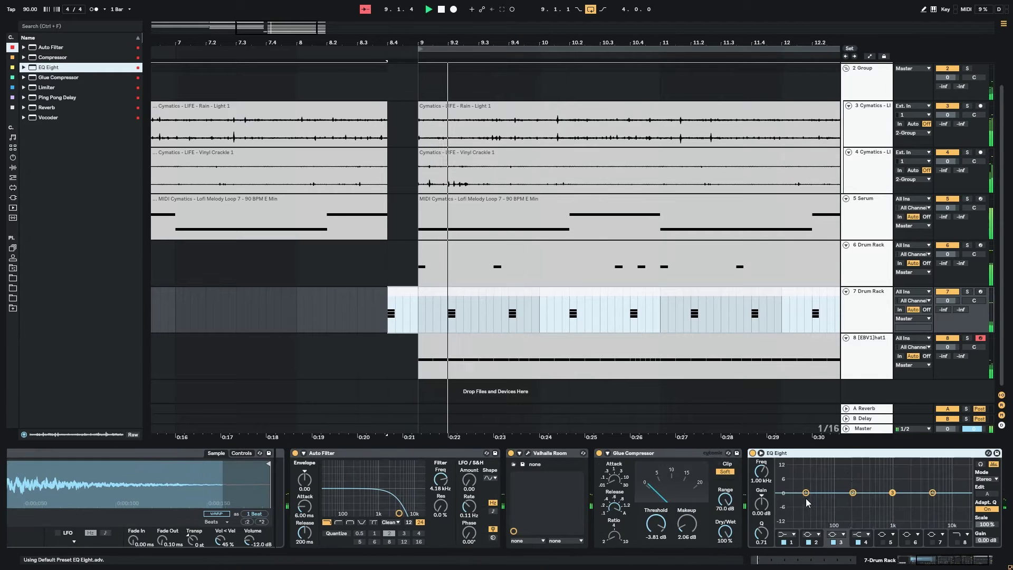
{"action": "left_click_drag", "start_coordinate": [805, 493], "coordinate": [841, 502]}
{"action": "left_click", "coordinate": [786, 534]}
{"action": "left_click", "coordinate": [783, 479]}
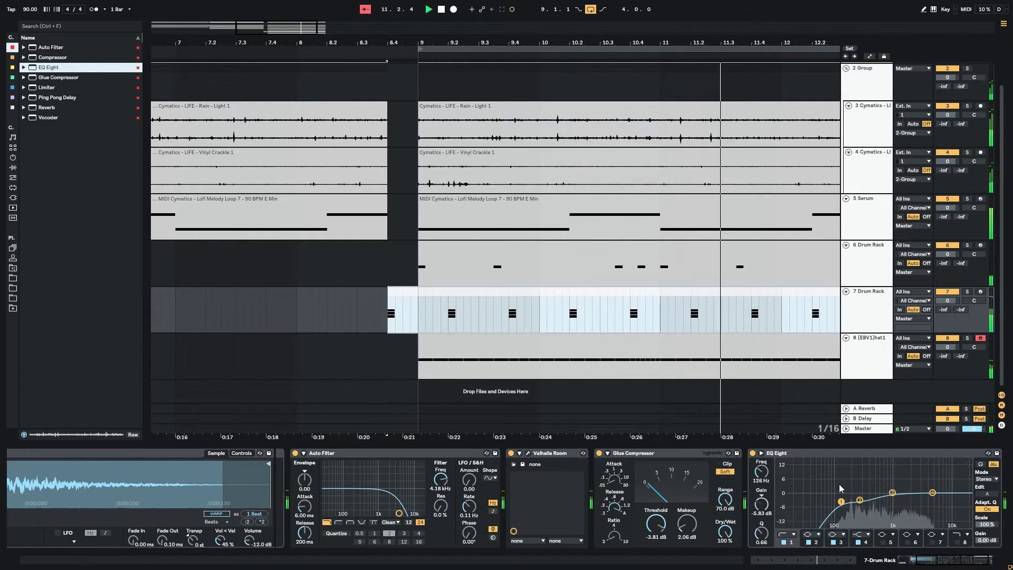
Set the Limiter gain on the Serum bass track to -2.50 dB
{"action": "left_click_drag", "start_coordinate": [318, 26], "coordinate": [816, 5]}
{"action": "left_click", "coordinate": [258, 88]}
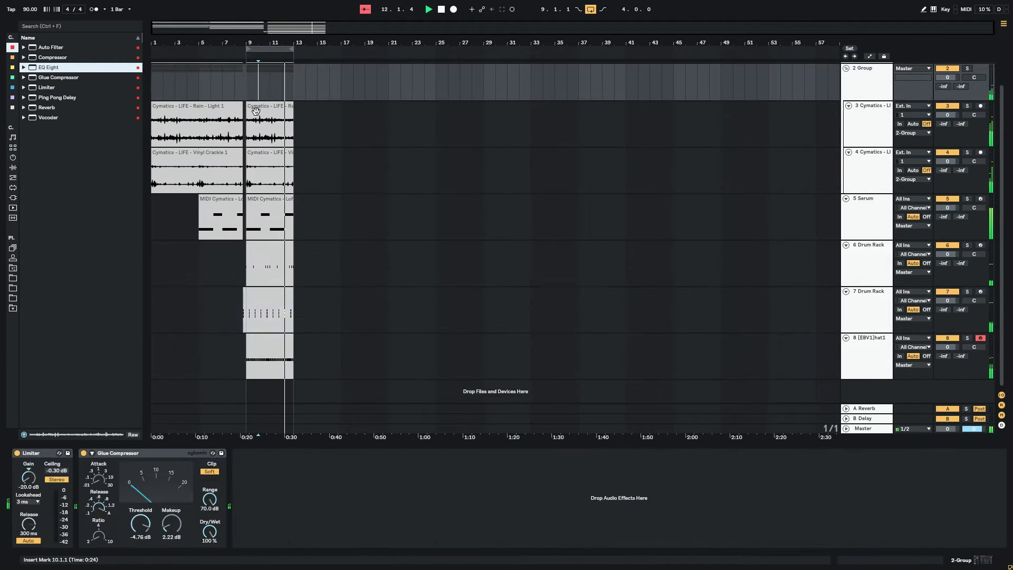
{"action": "scroll", "coordinate": [259, 127], "scroll_direction": "up", "scroll_amount": 2}
{"action": "left_click", "coordinate": [256, 243]}
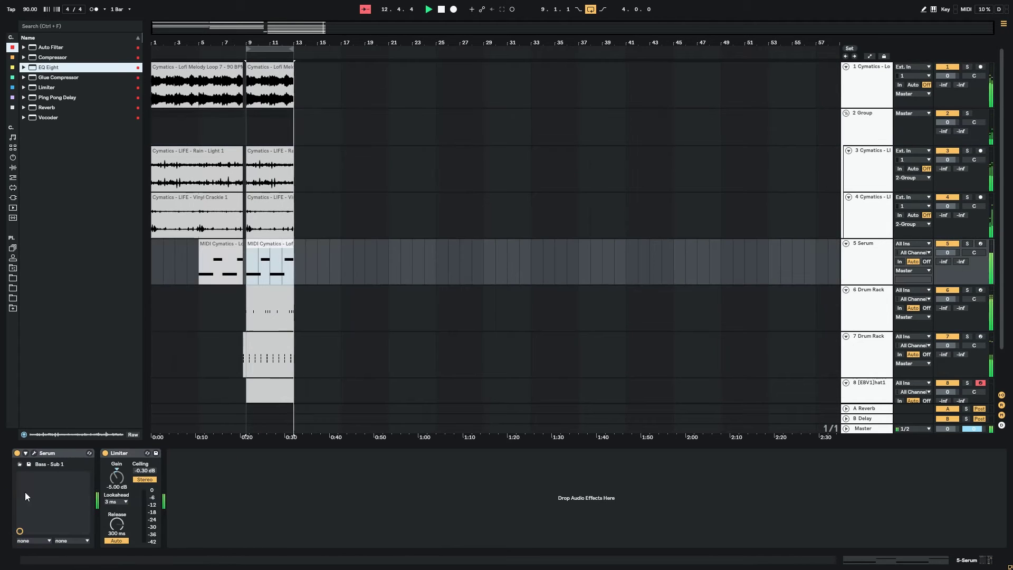
{"action": "mouse_move", "coordinate": [122, 481]}
{"action": "left_mouse_down"}
{"action": "mouse_move", "coordinate": [122, 469]}
{"action": "mouse_move", "coordinate": [122, 477]}
{"action": "left_mouse_up"}
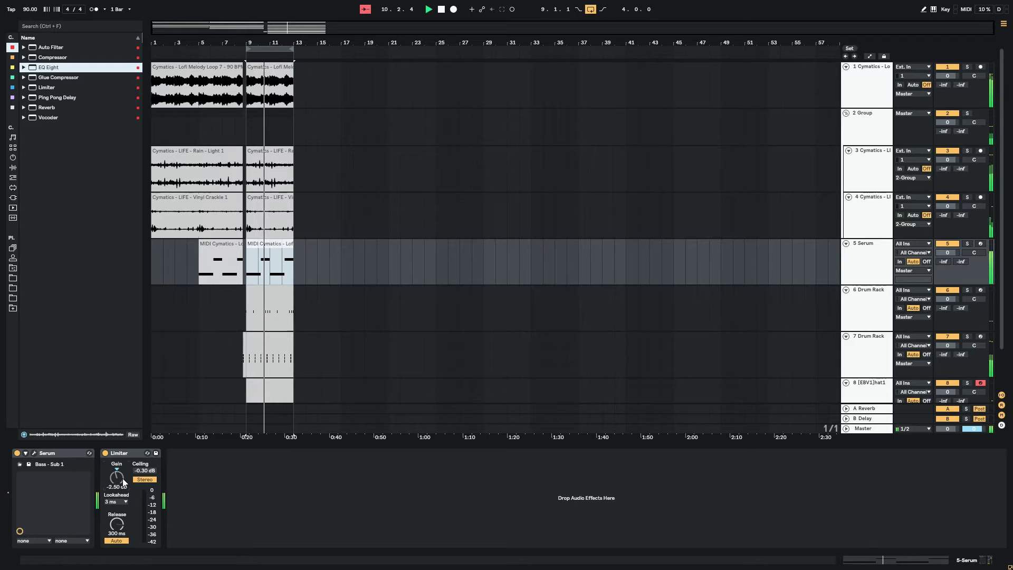
Stop playback and add a Glue Compressor to the master with soft clipping on, threshold -4.76 dB and makeup 2.06 dB
{"action": "left_click", "coordinate": [863, 428]}
{"action": "key", "text": "space"}
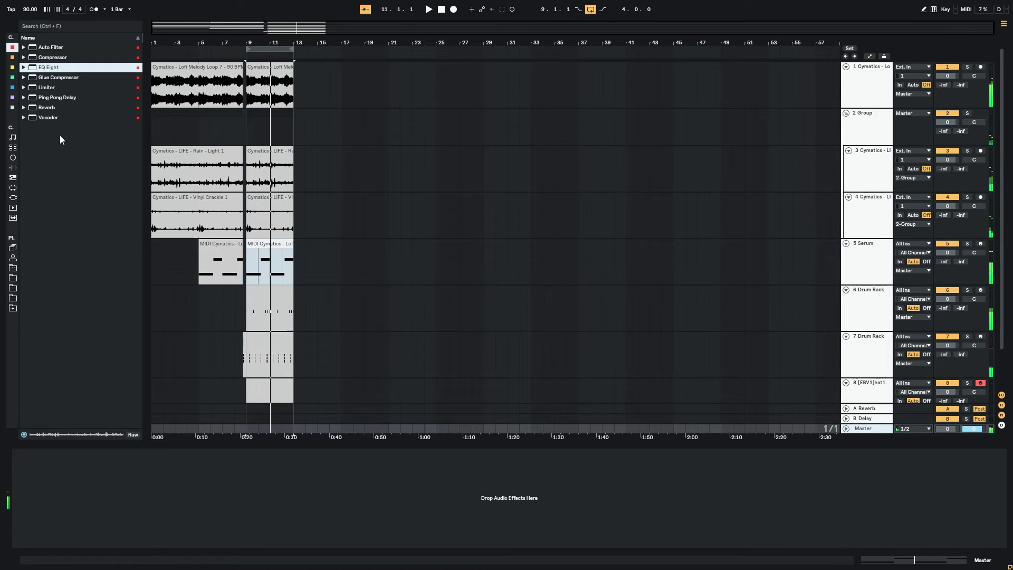
{"action": "left_click_drag", "start_coordinate": [53, 78], "coordinate": [19, 299]}
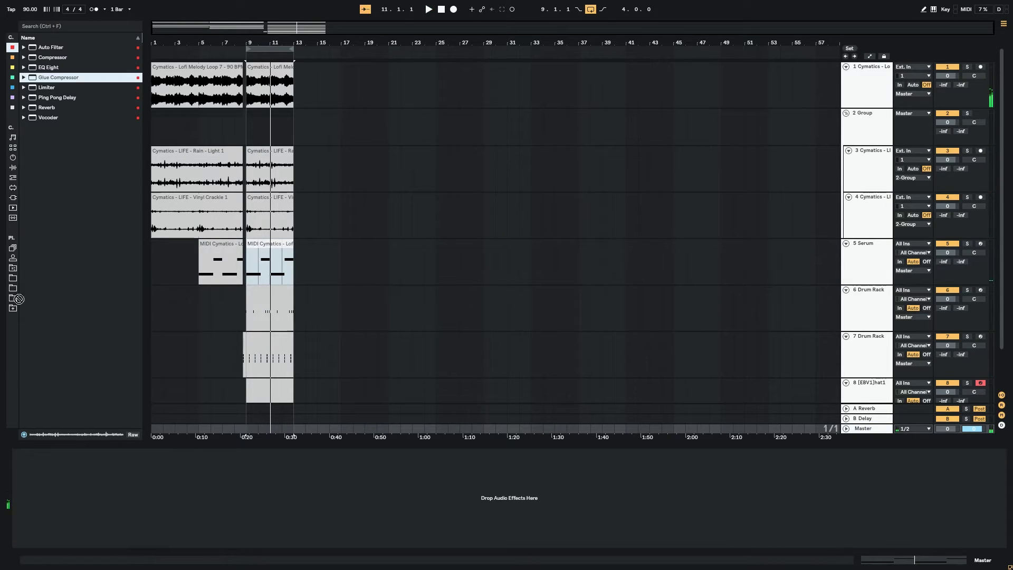
{"action": "left_click_drag", "start_coordinate": [69, 519], "coordinate": [70, 520]}
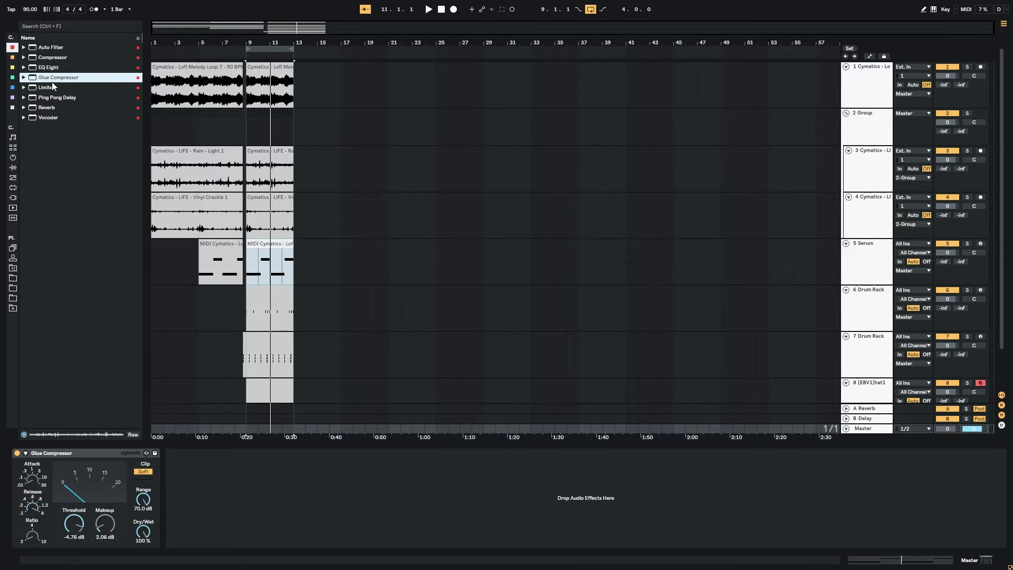
Try a Limiter after the Glue Compressor on the master and remove it
{"action": "left_click_drag", "start_coordinate": [46, 87], "coordinate": [172, 455]}
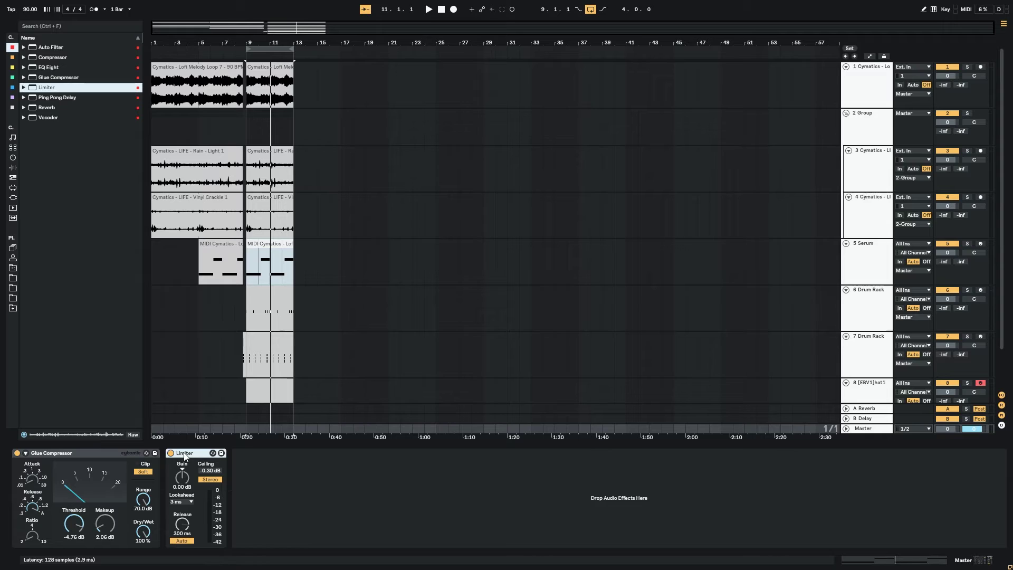
{"action": "key", "text": "Delete"}
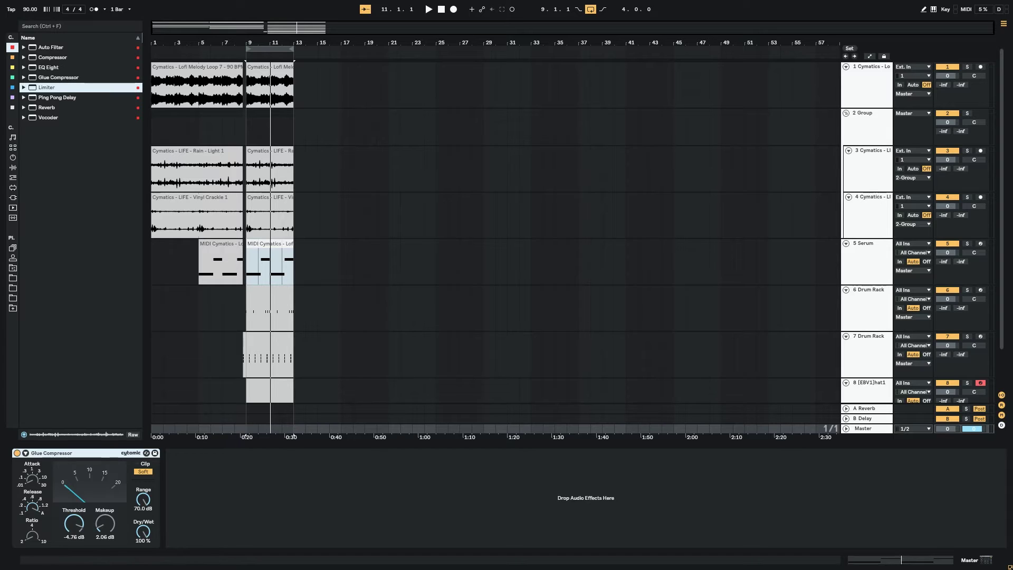
{"action": "left_click", "coordinate": [14, 197]}
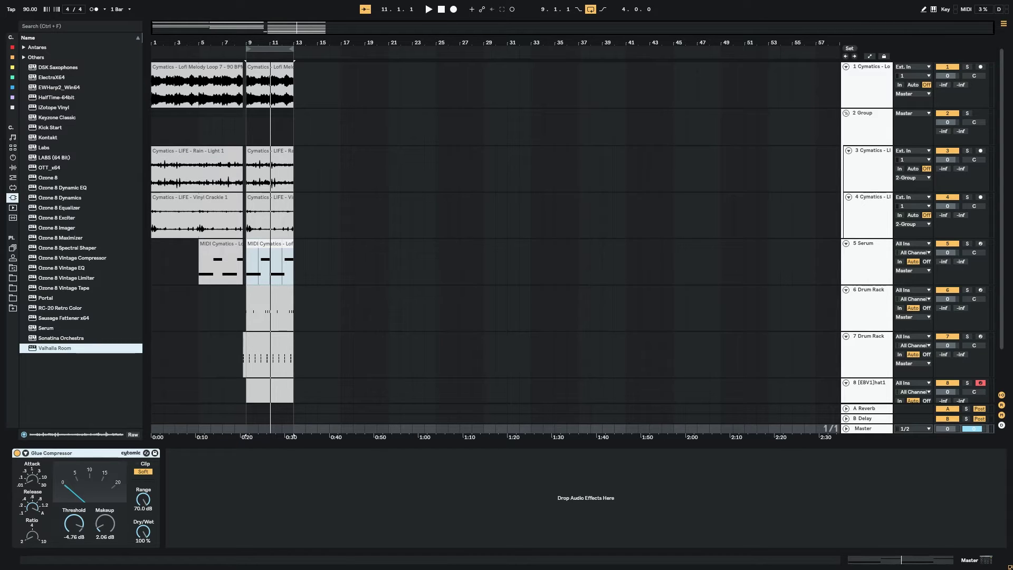
{"action": "left_click", "coordinate": [12, 48]}
Play the whole arrangement from bar 1 and look over the tracks
{"action": "left_click", "coordinate": [251, 126]}
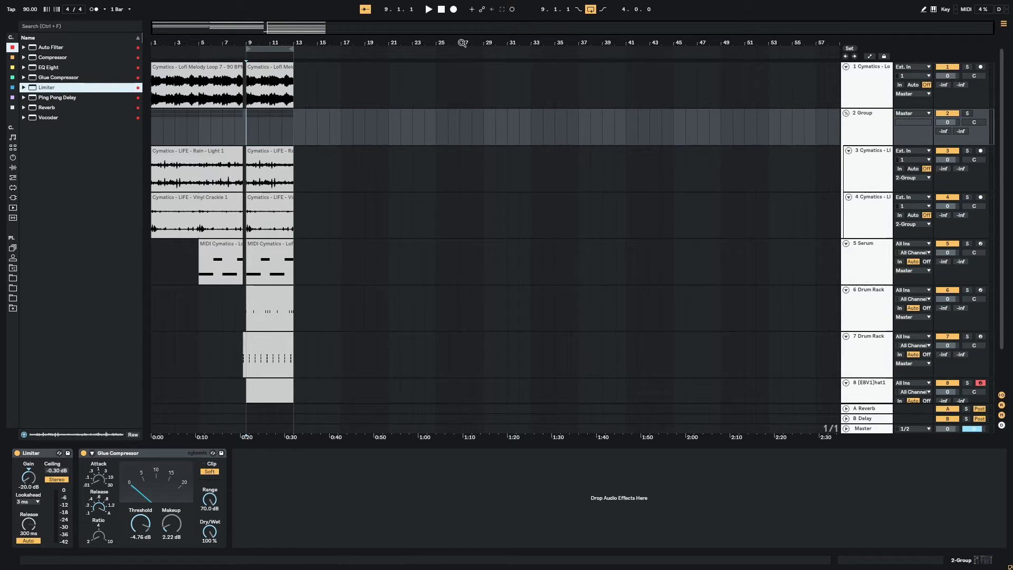
{"action": "left_click", "coordinate": [153, 130]}
{"action": "key", "text": "space"}
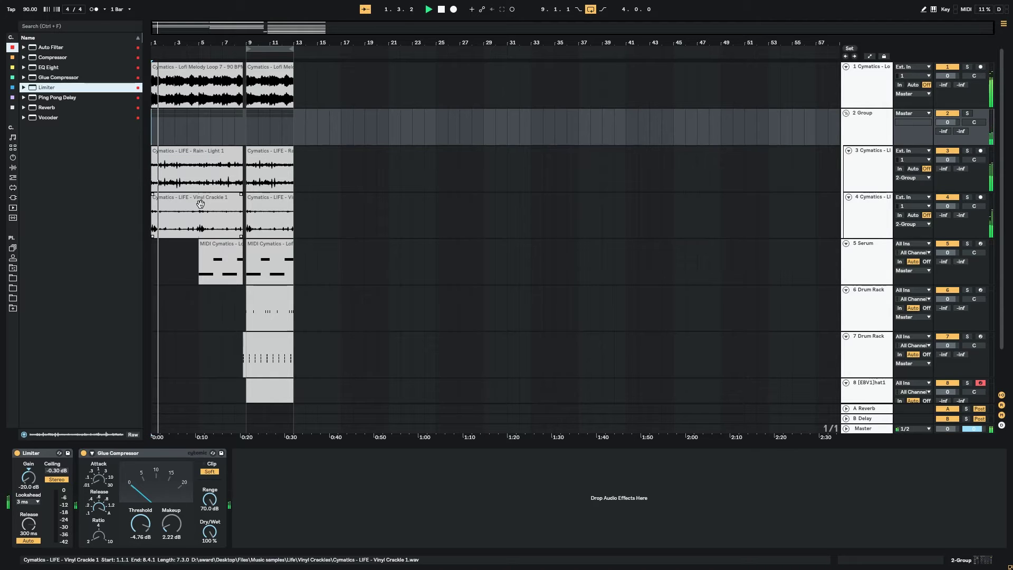
{"action": "scroll", "coordinate": [274, 82], "scroll_direction": "down", "scroll_amount": 1}
{"action": "scroll", "coordinate": [274, 82], "scroll_direction": "down", "scroll_amount": 1}
{"action": "scroll", "coordinate": [275, 81], "scroll_direction": "up", "scroll_amount": 3}
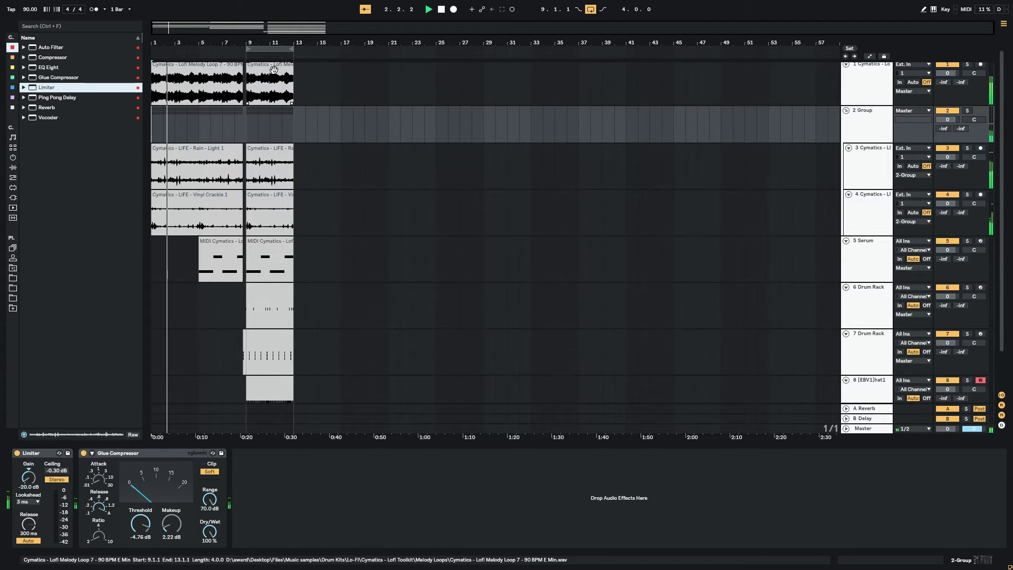
Select the clips on all tracks from bar 9 and extend them together to end at bar 17
{"action": "left_click", "coordinate": [275, 71]}
{"action": "scroll", "coordinate": [307, 340], "scroll_direction": "down", "scroll_amount": 3}
{"action": "left_click", "coordinate": [308, 343]}
{"action": "scroll", "coordinate": [294, 68], "scroll_direction": "up", "scroll_amount": 1}
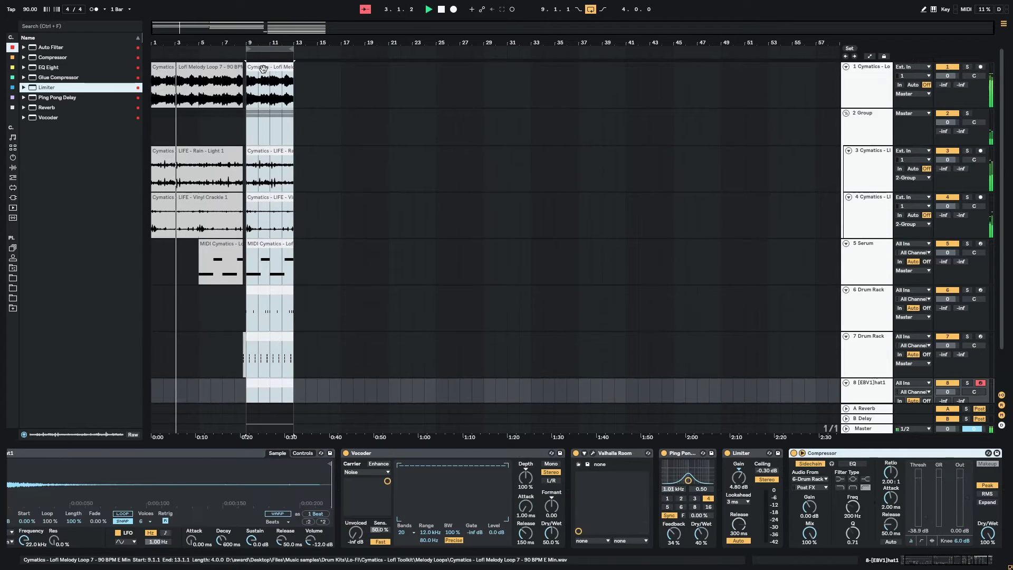
{"action": "left_click", "coordinate": [292, 66]}
{"action": "left_click_drag", "start_coordinate": [292, 64], "coordinate": [341, 65]}
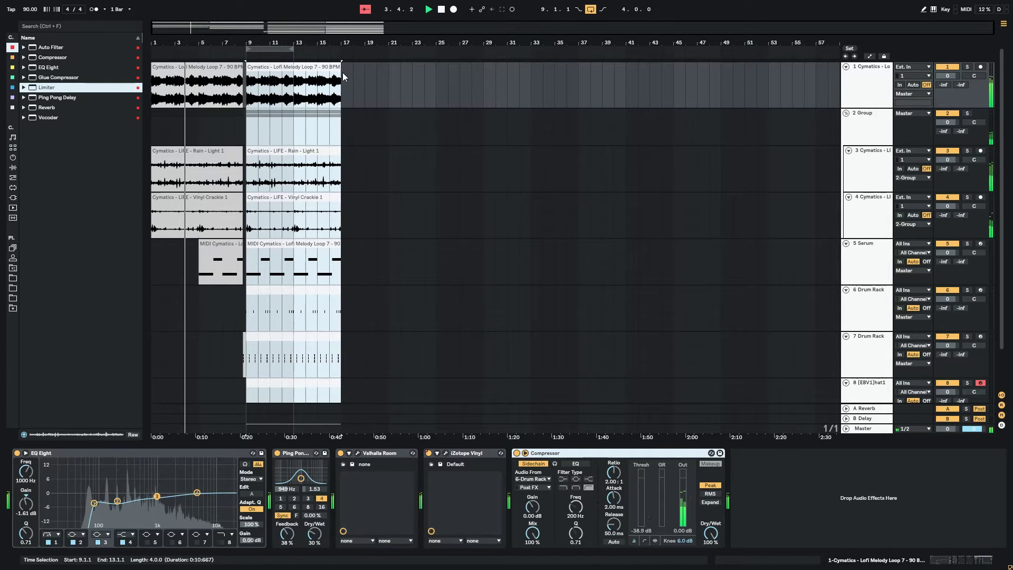
Place the insert mark at 8.1.1 on the ambience group and listen to the transition into the drums
{"action": "left_click", "coordinate": [244, 124]}
{"action": "left_click", "coordinate": [239, 138]}
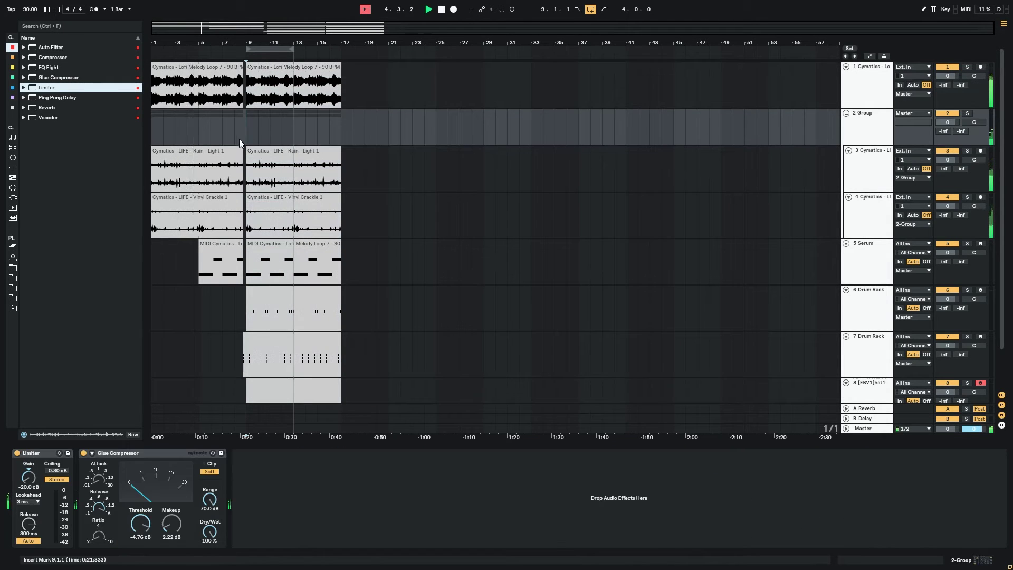
{"action": "left_click", "coordinate": [212, 148]}
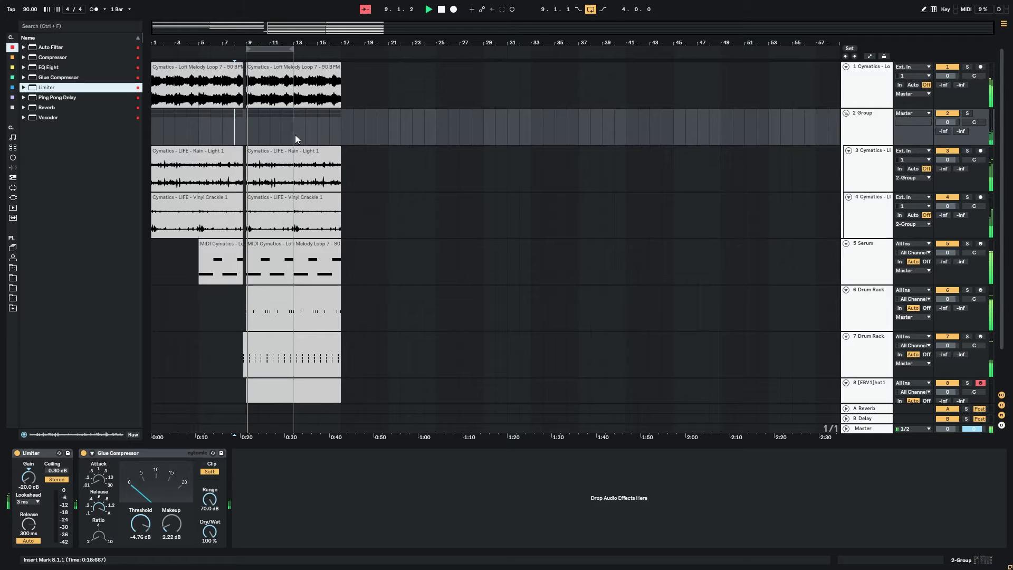
{"action": "scroll", "coordinate": [280, 145], "scroll_direction": "down", "scroll_amount": 3}
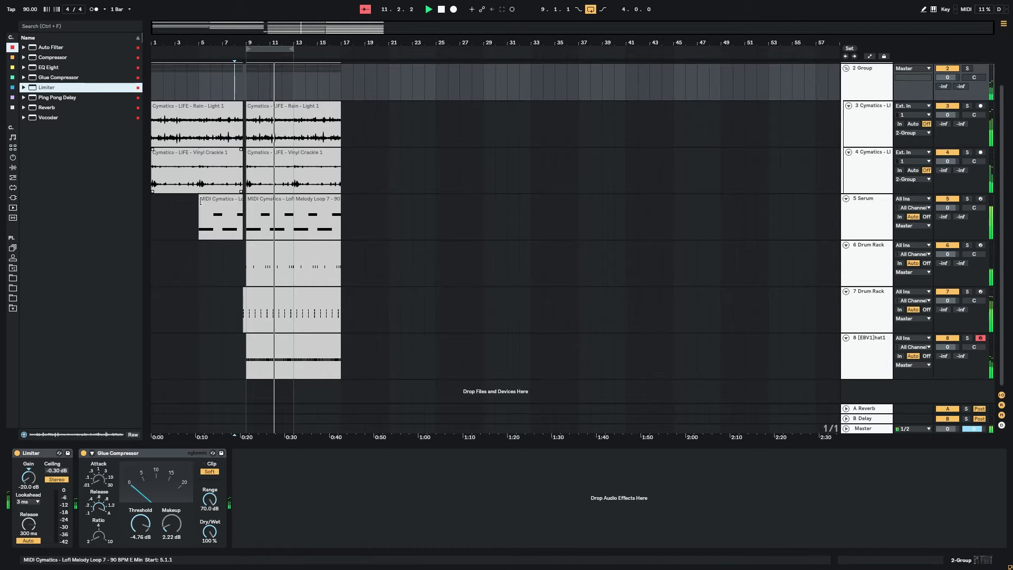
{"action": "scroll", "coordinate": [213, 178], "scroll_direction": "up", "scroll_amount": 3}
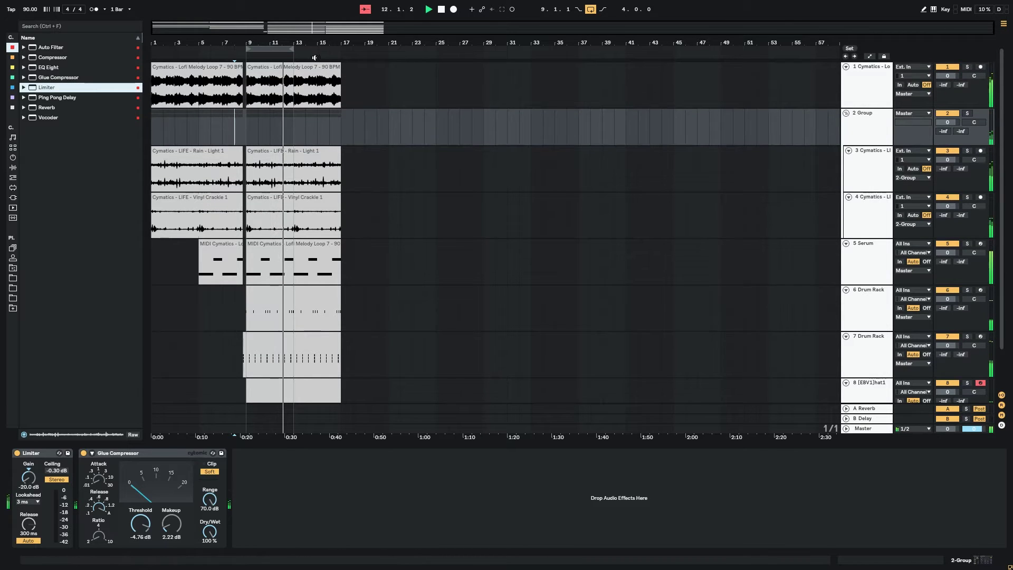
Turn off the arrangement loop over bars 9 to 13
{"action": "left_click", "coordinate": [336, 78]}
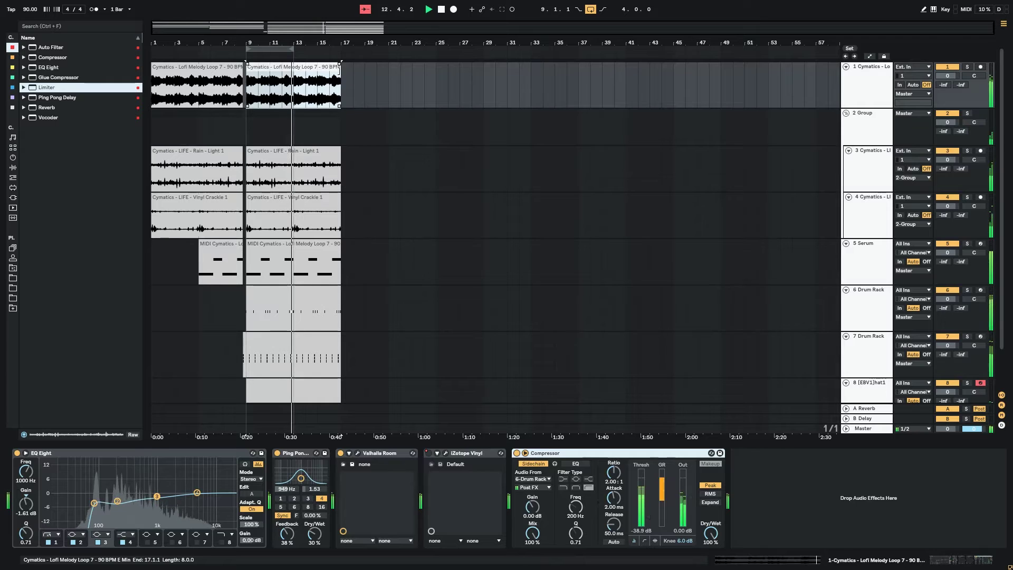
{"action": "right_click", "coordinate": [281, 50]}
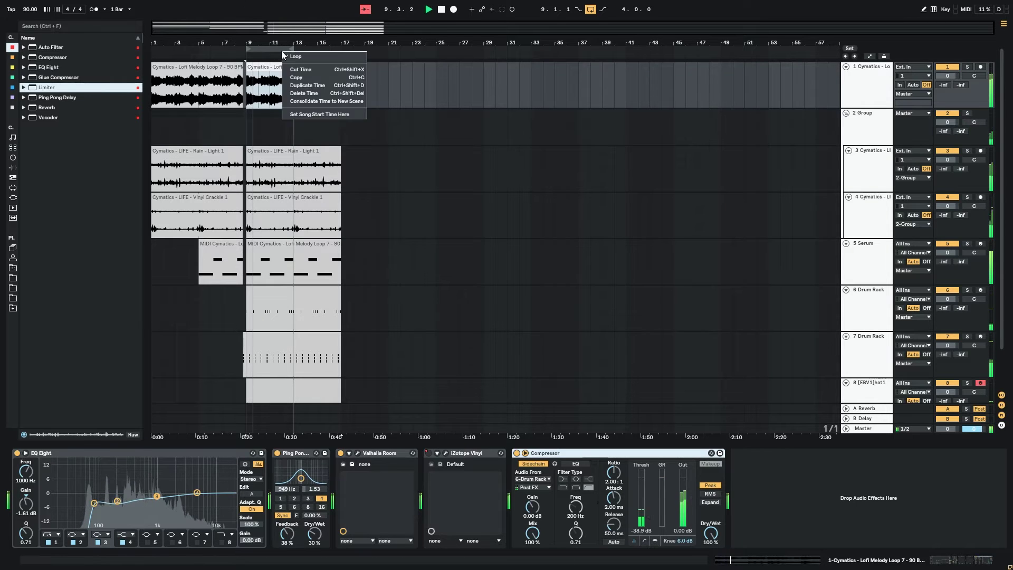
{"action": "key", "text": "Escape"}
{"action": "right_click", "coordinate": [278, 47]}
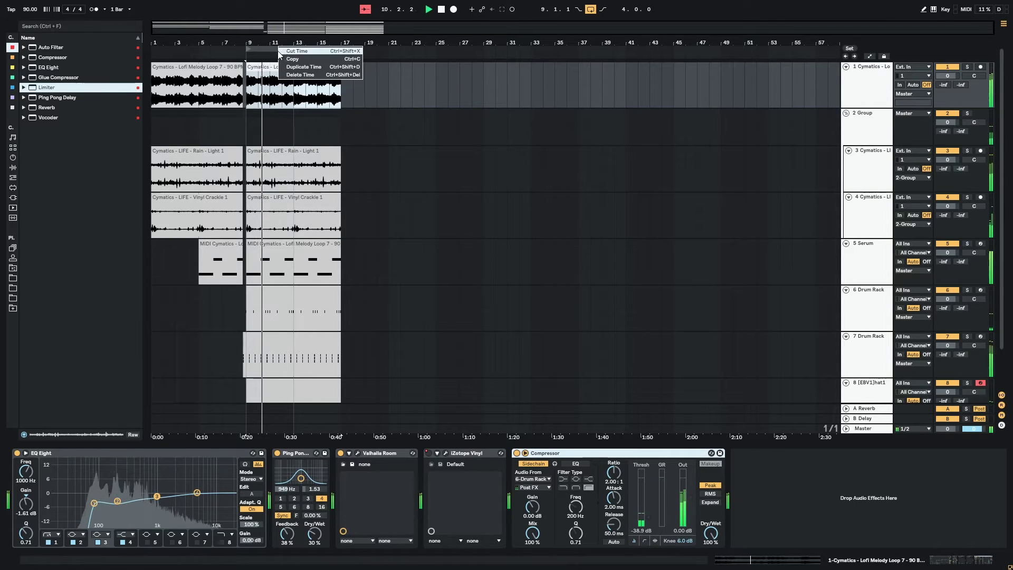
{"action": "right_click", "coordinate": [274, 48]}
{"action": "left_click", "coordinate": [288, 55]}
Extend the melody loop, rain and vinyl crackle clips that start at bar 9 to end at bar 21
{"action": "left_click", "coordinate": [292, 95]}
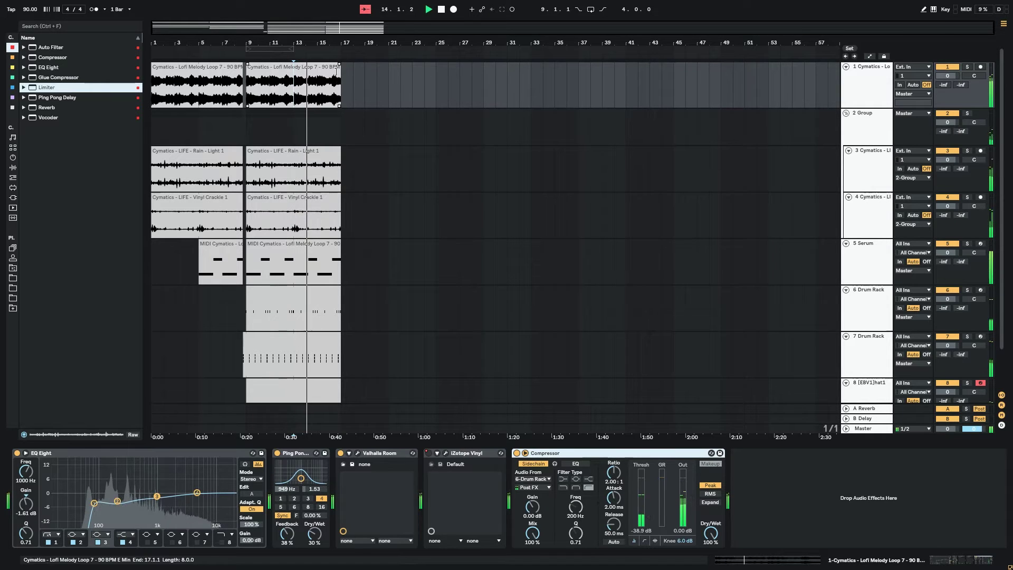
{"action": "left_click_drag", "start_coordinate": [340, 76], "coordinate": [389, 80]}
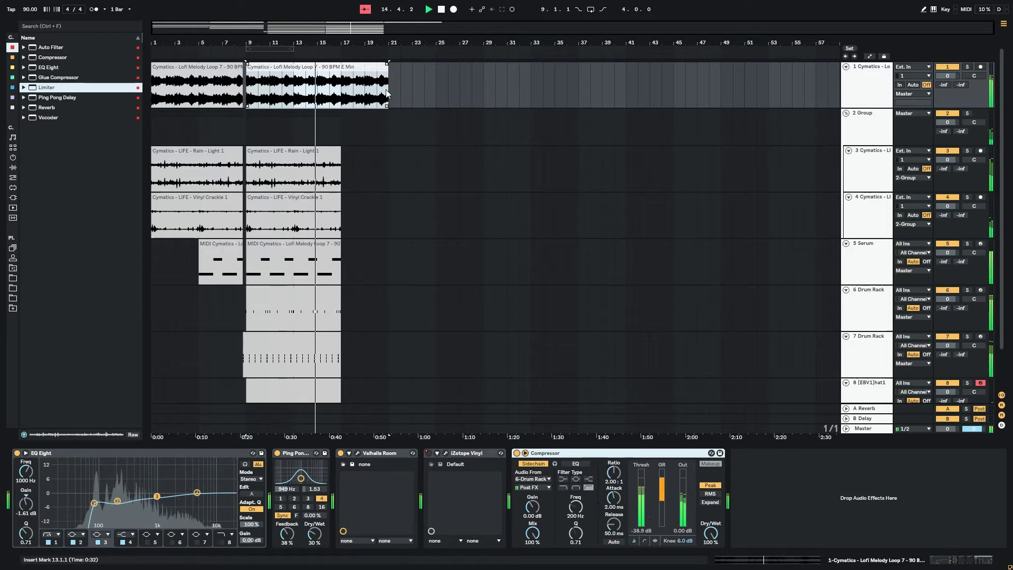
{"action": "left_click", "coordinate": [288, 170]}
{"action": "left_click", "coordinate": [305, 153]}
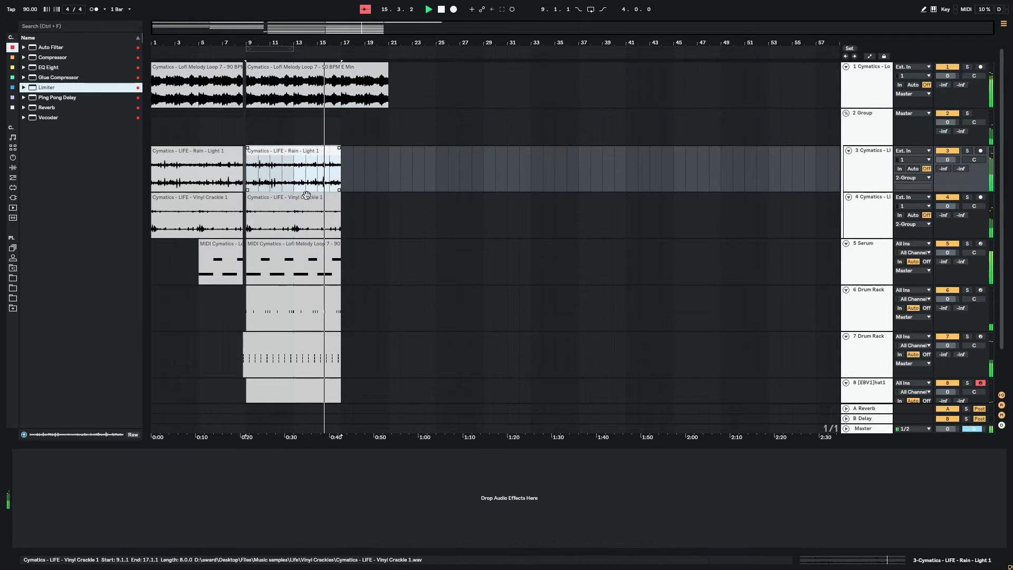
{"action": "left_click", "coordinate": [307, 196], "text": "shift"}
{"action": "left_click_drag", "start_coordinate": [341, 171], "coordinate": [388, 162]}
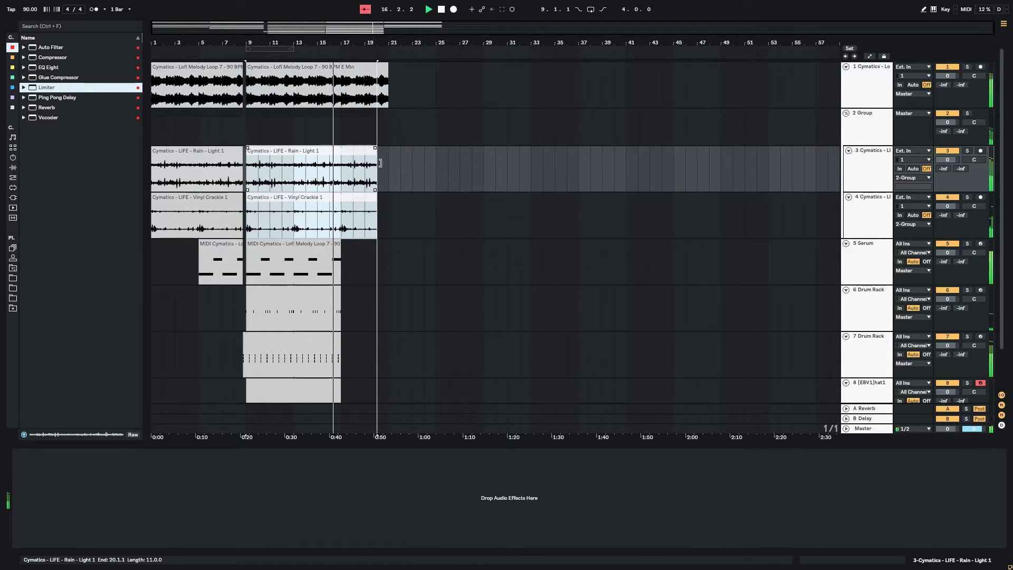
Continue the hat track from bar 17 to bar 21 as a separate four-bar clip
{"action": "left_click", "coordinate": [348, 128]}
{"action": "left_click", "coordinate": [343, 129]}
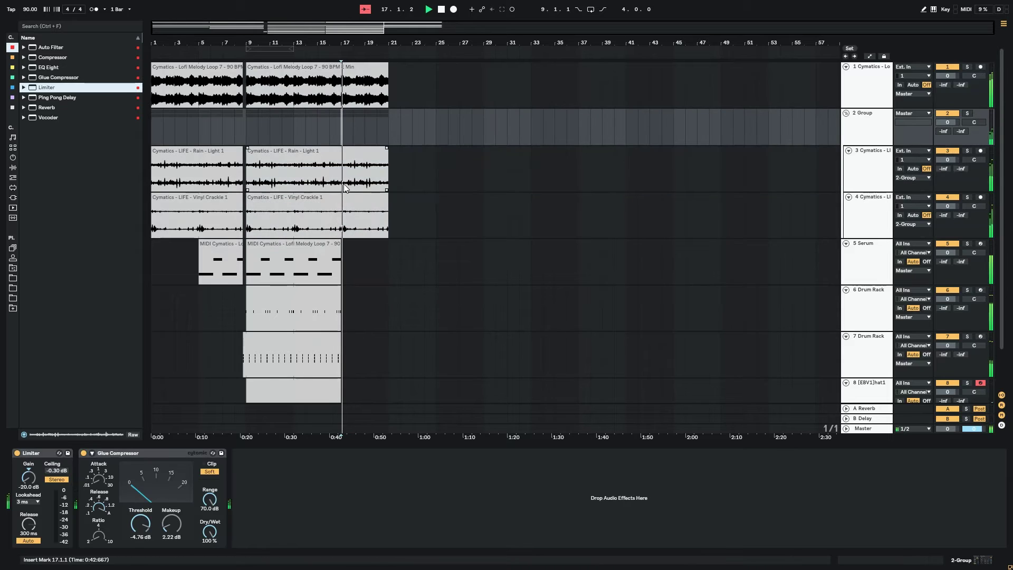
{"action": "scroll", "coordinate": [327, 180], "scroll_direction": "down", "scroll_amount": 2}
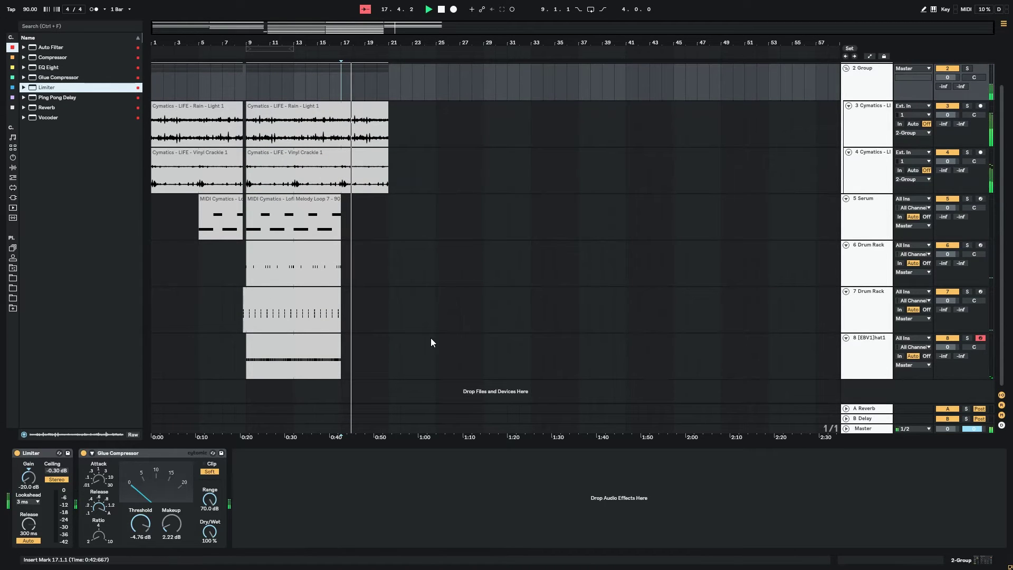
{"action": "left_click", "coordinate": [345, 356]}
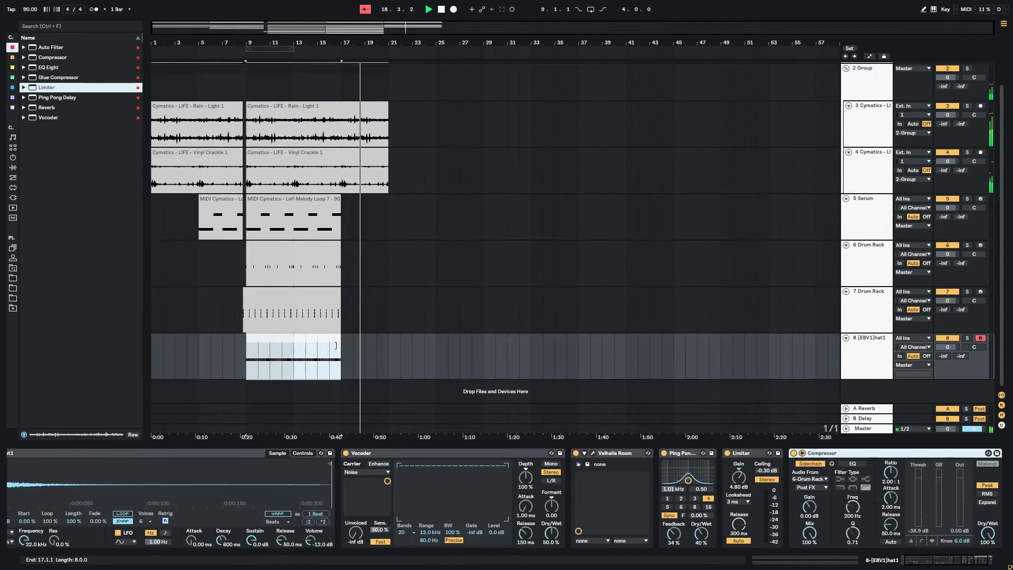
{"action": "left_click", "coordinate": [337, 360]}
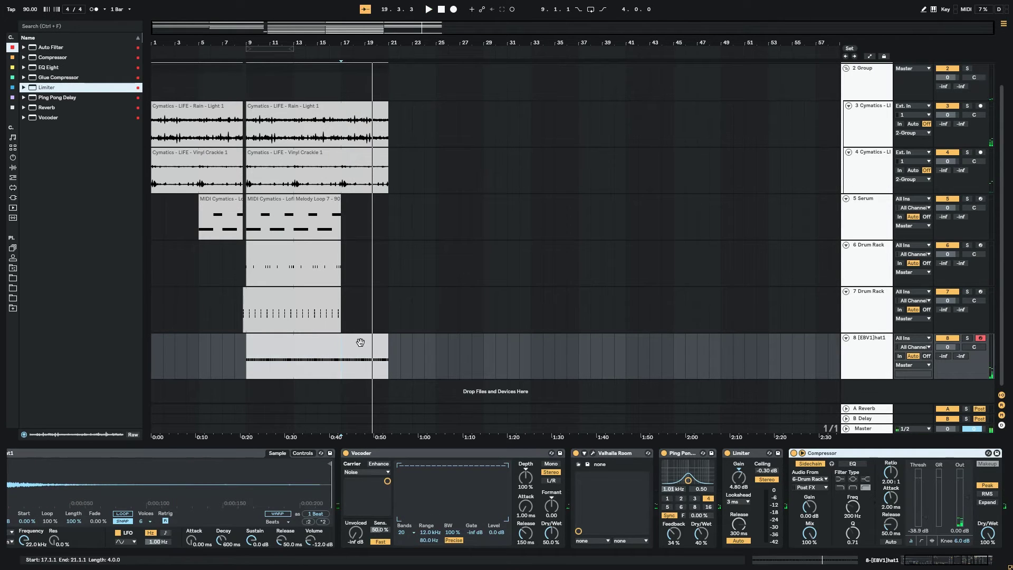
Open the hat clip at bars 17 to 21 and delete all its notes from beat 1.4 onward
{"action": "double_click", "coordinate": [355, 340]}
{"action": "left_click_drag", "start_coordinate": [326, 376], "coordinate": [1005, 538]}
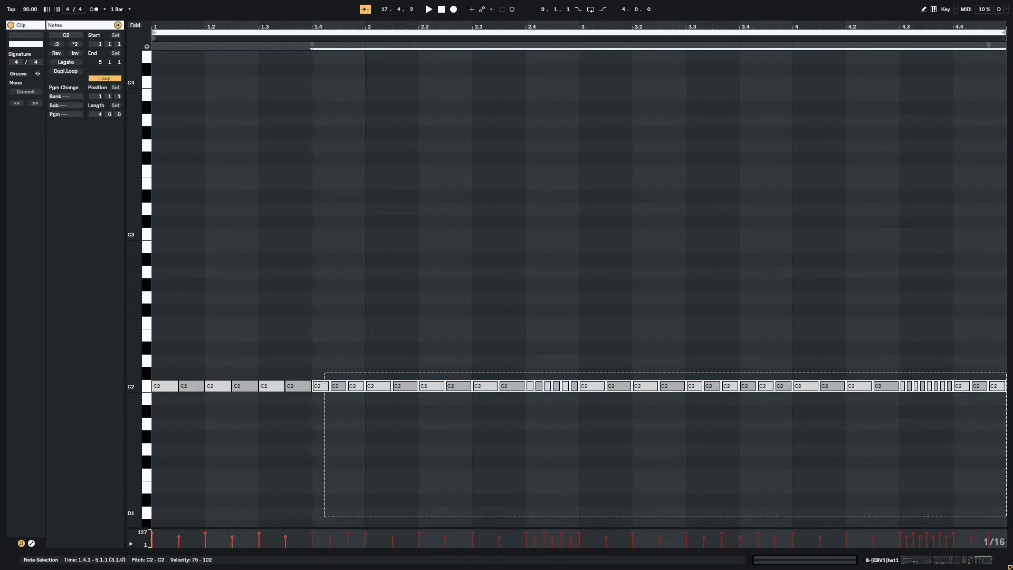
{"action": "key", "text": "Delete"}
Duplicate the first two C2 hat notes repeatedly to fill the four-bar clip with even eighth notes
{"action": "left_click", "coordinate": [187, 386]}
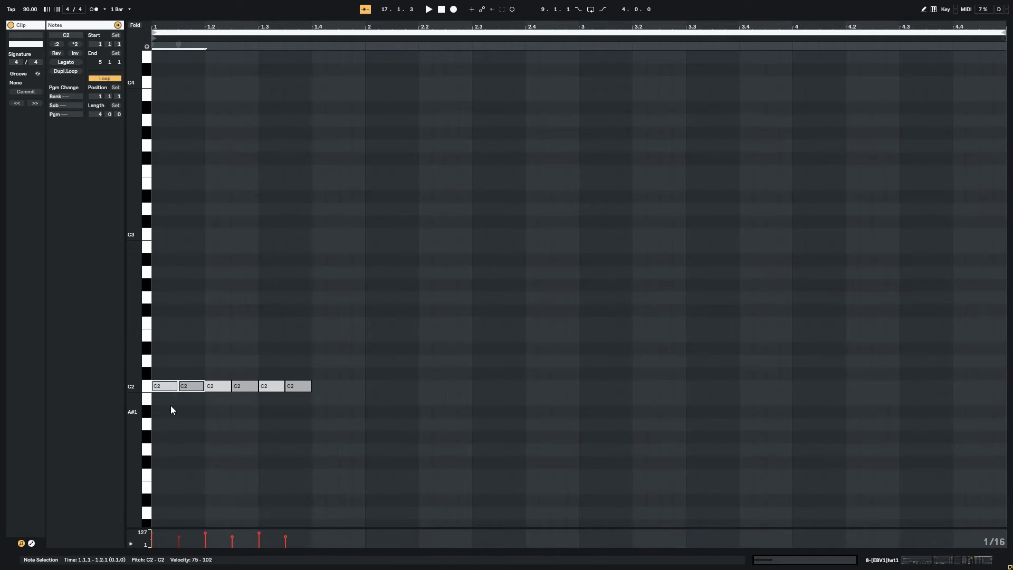
{"action": "key", "text": "ctrl+d"}
{"action": "key", "text": "ctrl+d"}
{"action": "key", "text": "ctrl+d"}
{"action": "key", "text": "ctrl+d"}
{"action": "key", "text": "ctrl+d"}
{"action": "key", "text": "ctrl+d"}
{"action": "key", "text": "ctrl+d"}
{"action": "key", "text": "ctrl+d"}
{"action": "key", "text": "ctrl+d"}
{"action": "key", "text": "ctrl+d"}
{"action": "key", "text": "ctrl+d"}
{"action": "key", "text": "ctrl+d"}
{"action": "key", "text": "ctrl+d"}
{"action": "key", "text": "ctrl+d"}
{"action": "key", "text": "ctrl+d"}
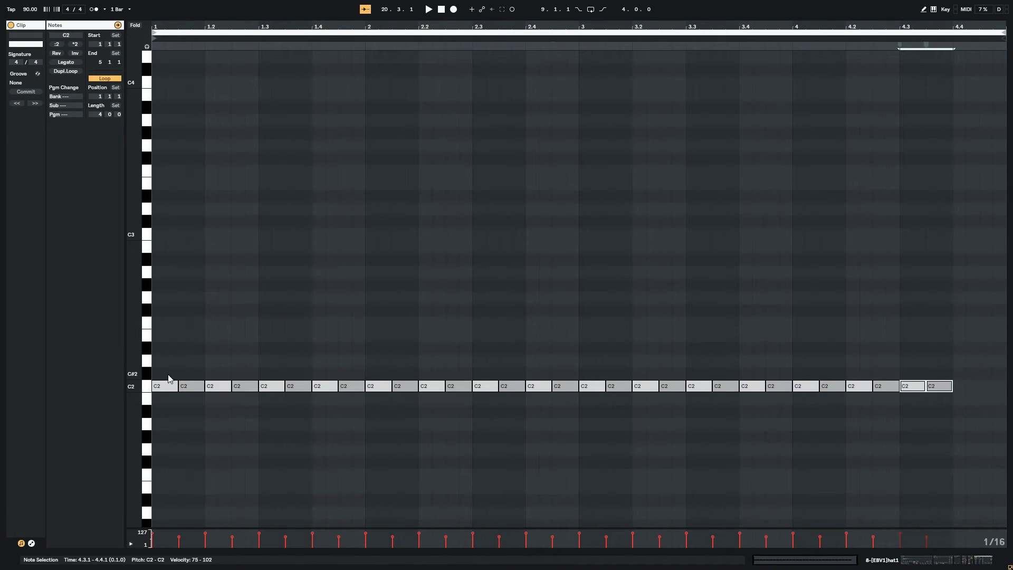
Leave the note editor and listen to the simplified hats from bar 17 to bar 21
{"action": "key", "text": "space"}
{"action": "left_click", "coordinate": [953, 558]}
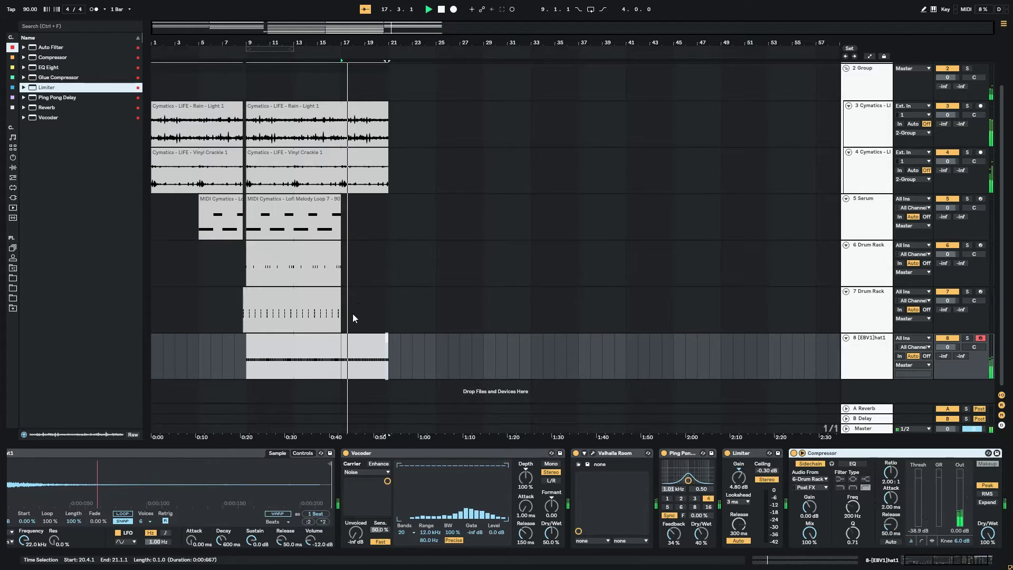
{"action": "left_click", "coordinate": [334, 321]}
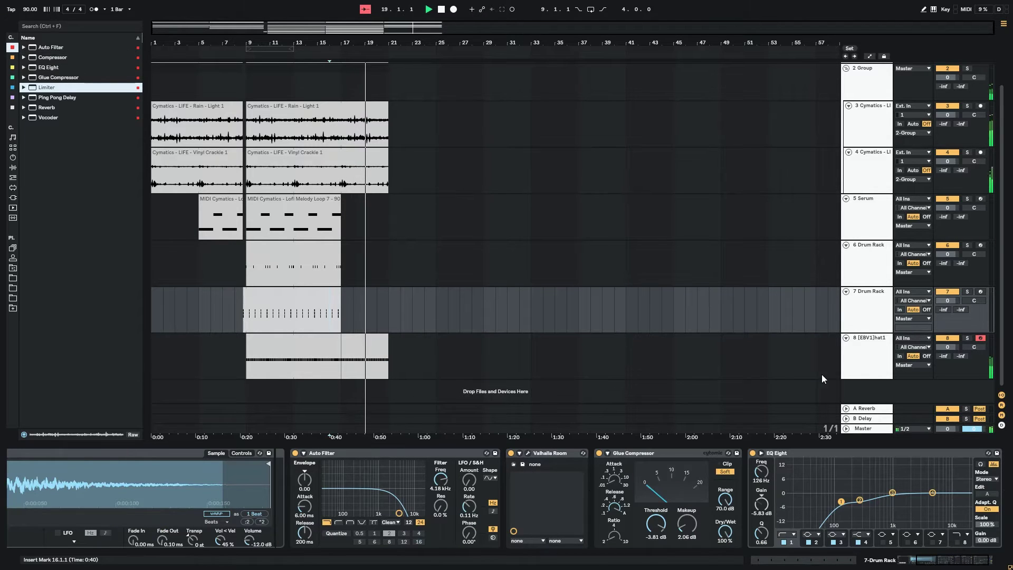
{"action": "left_click", "coordinate": [342, 318]}
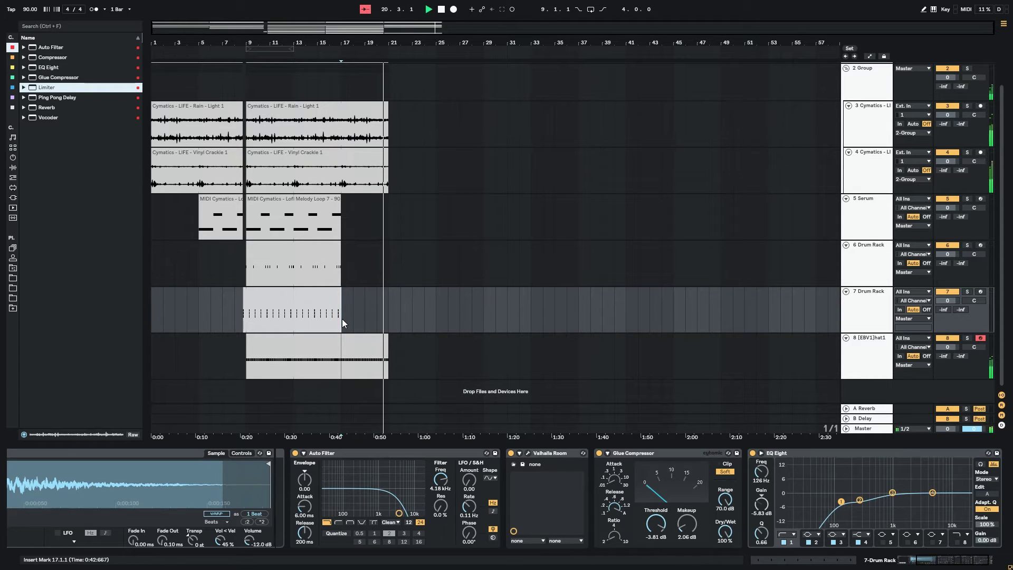
{"action": "key", "text": "space"}
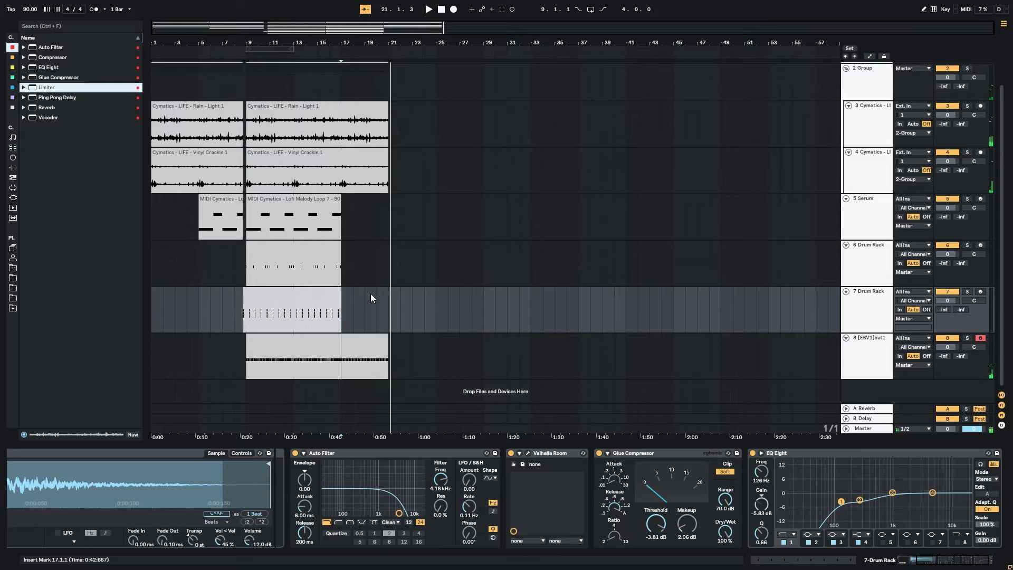
Place the insert mark at 16.1.1 on the ambience group and play the transition into bar 17
{"action": "scroll", "coordinate": [377, 306], "scroll_direction": "up", "scroll_amount": 1}
{"action": "left_click", "coordinate": [324, 140]}
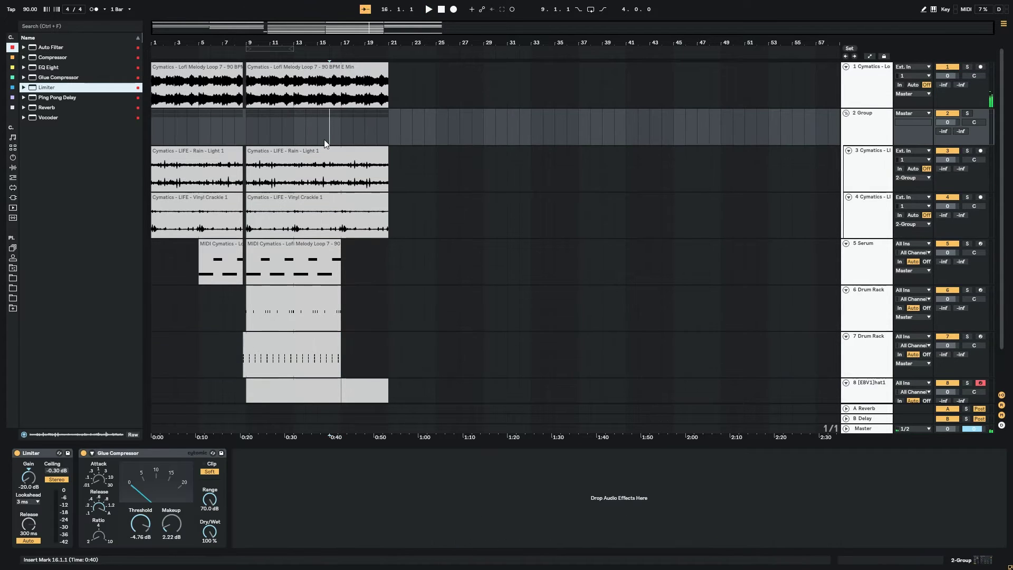
{"action": "key", "text": "space"}
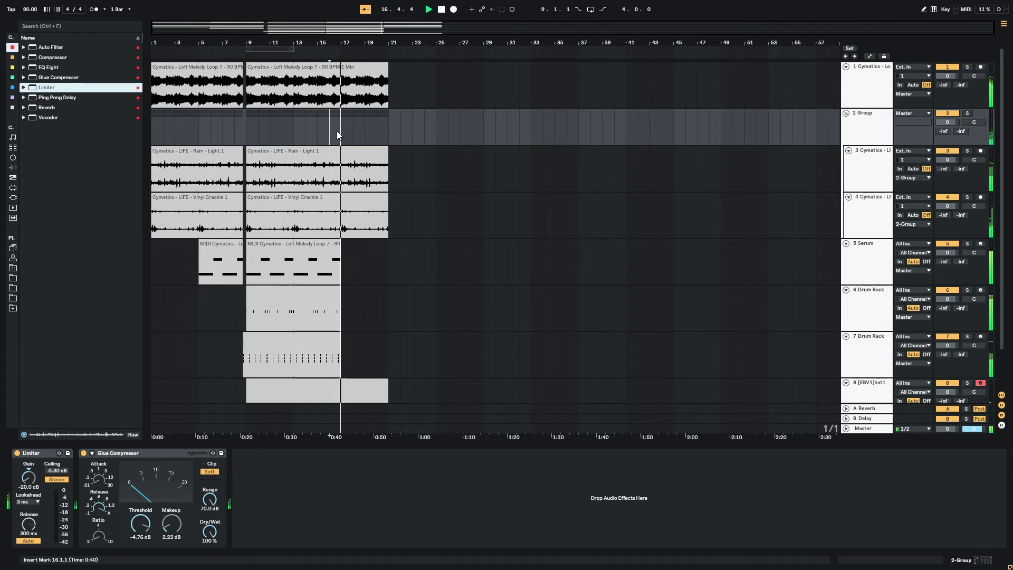
Extend the kick clip on track 6 to end at bar 21 and listen to the section
{"action": "scroll", "coordinate": [337, 131], "scroll_direction": "down", "scroll_amount": 2}
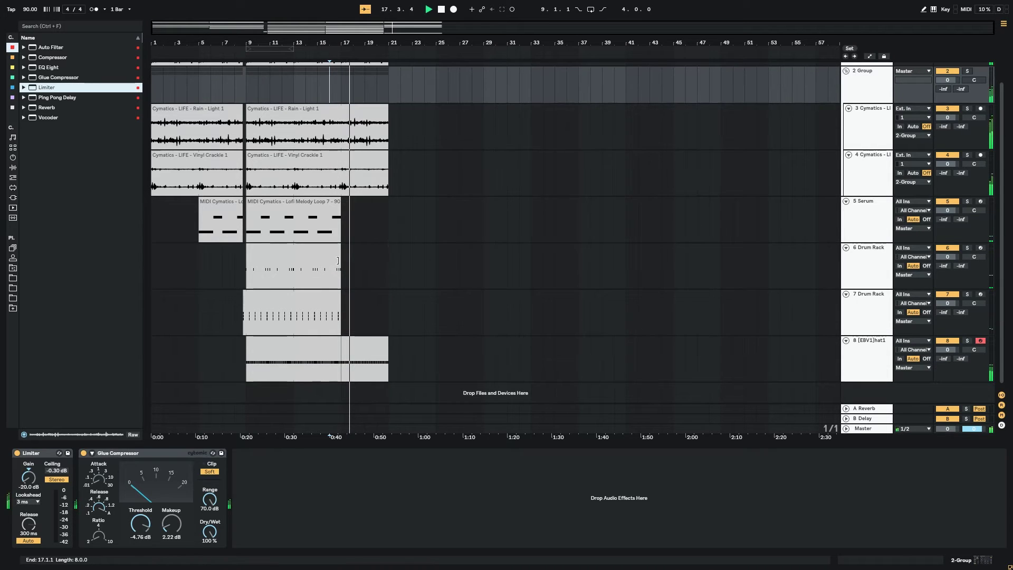
{"action": "left_click_drag", "start_coordinate": [341, 266], "coordinate": [388, 271]}
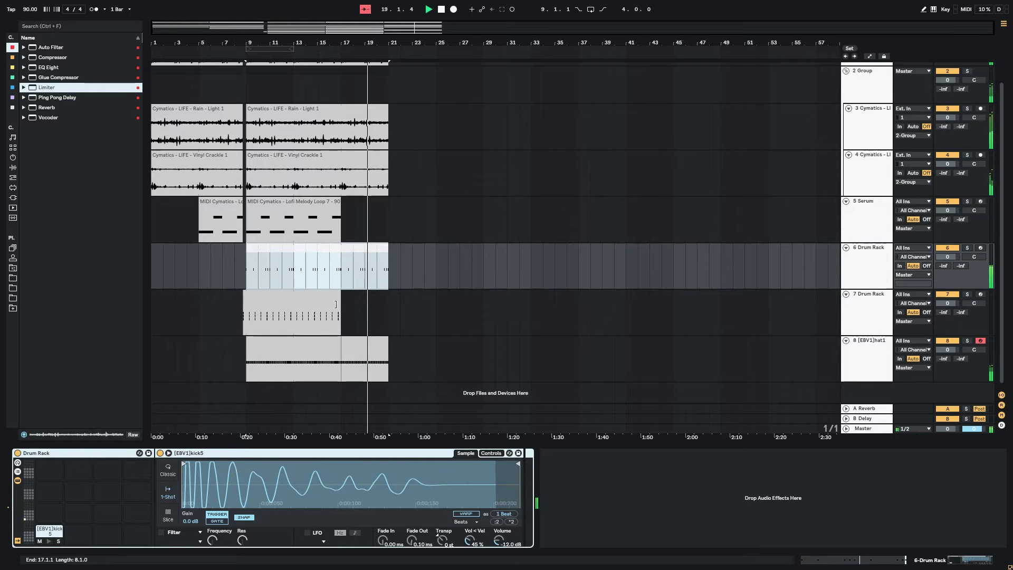
{"action": "left_click", "coordinate": [340, 282]}
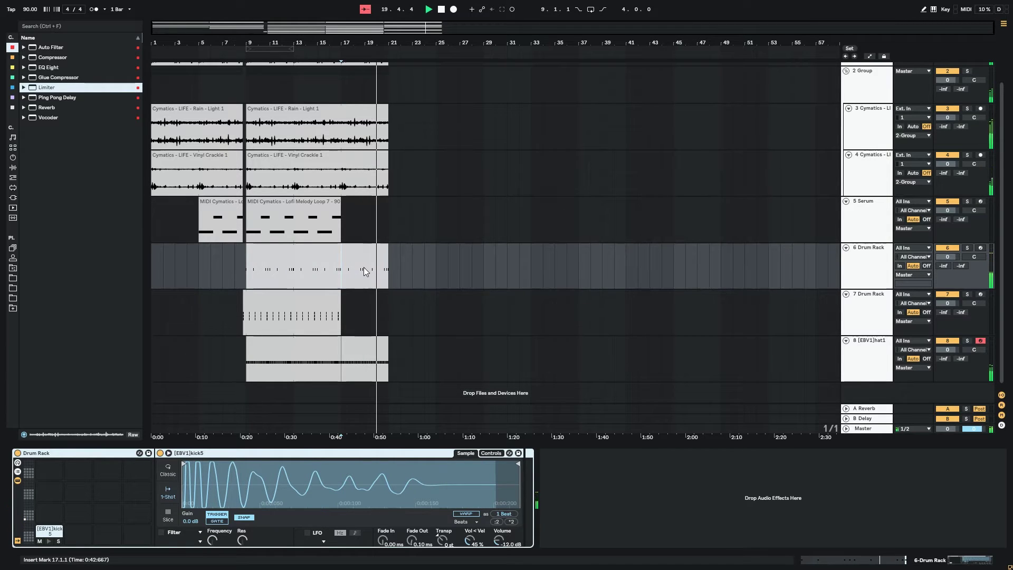
{"action": "scroll", "coordinate": [356, 250], "scroll_direction": "up", "scroll_amount": 2}
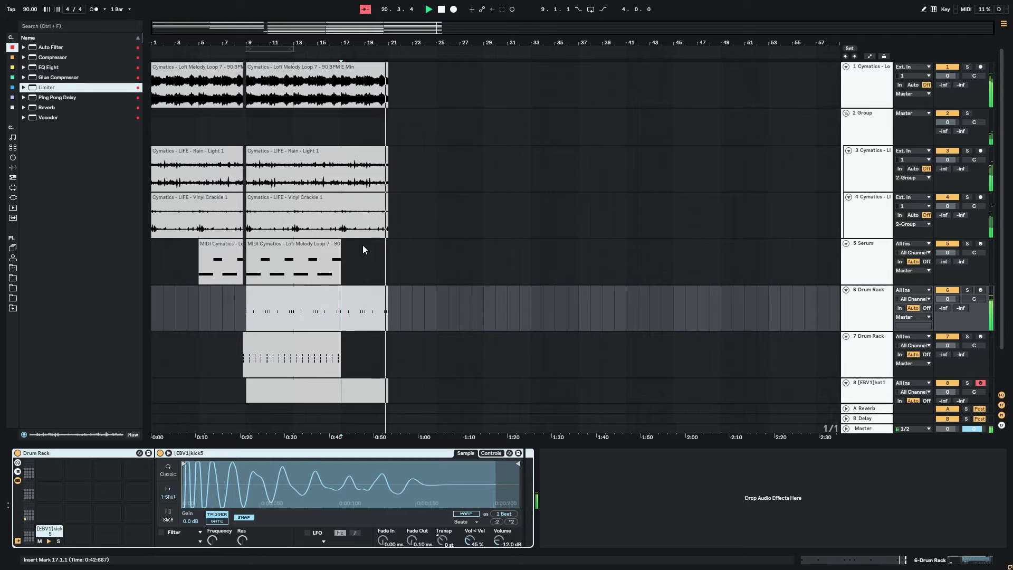
{"action": "scroll", "coordinate": [362, 247], "scroll_direction": "down", "scroll_amount": 2}
{"action": "key", "text": "space"}
Extend the second hat clip and the kick clip to end at bar 25
{"action": "left_click", "coordinate": [378, 354]}
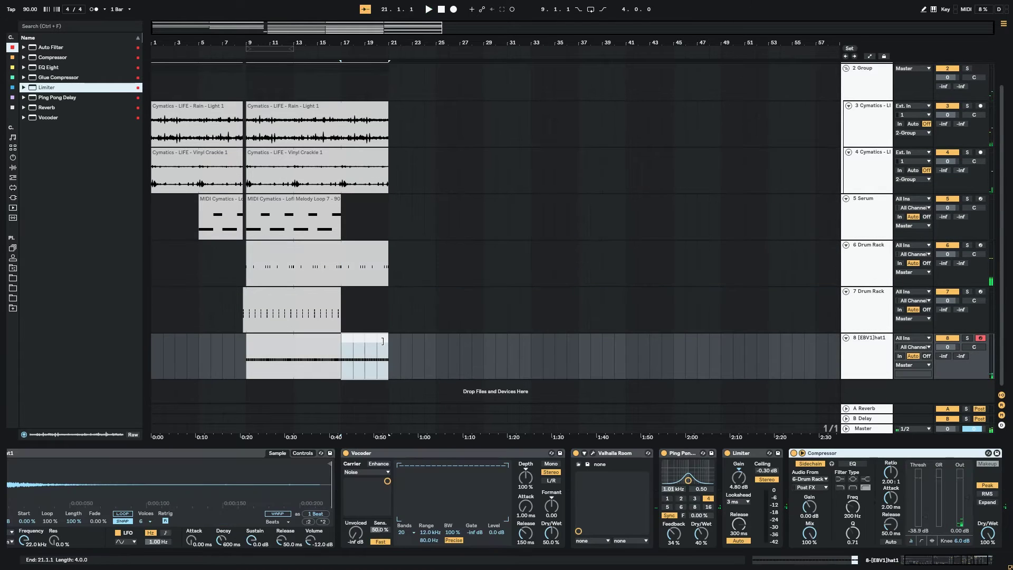
{"action": "left_click_drag", "start_coordinate": [383, 341], "coordinate": [434, 349]}
{"action": "left_click", "coordinate": [386, 248]}
Select the melody, rain and vinyl crackle clips from bar 9 and extend them together to end at bar 25
{"action": "scroll", "coordinate": [380, 221], "scroll_direction": "up", "scroll_amount": 1}
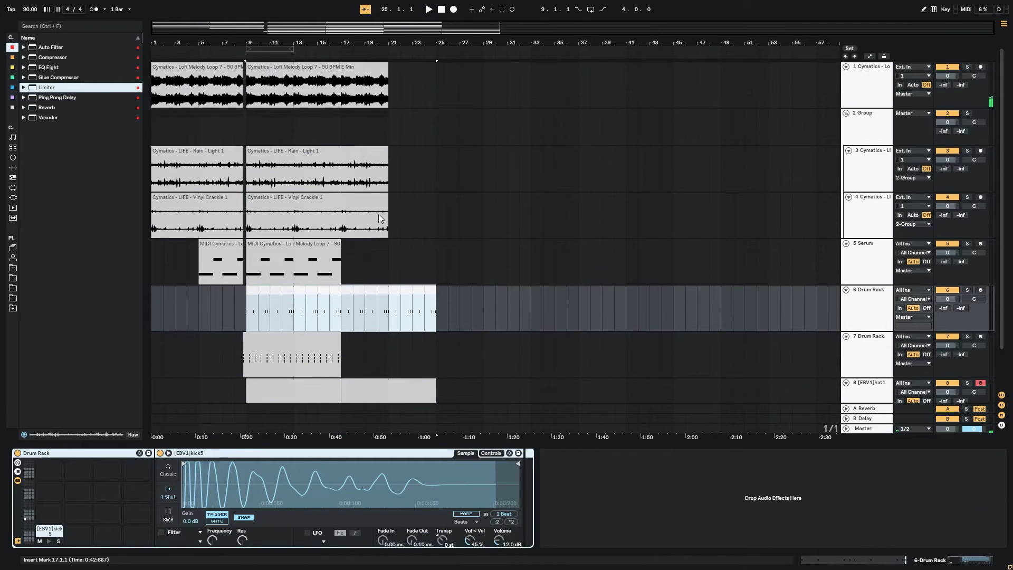
{"action": "left_click", "coordinate": [375, 213]}
{"action": "left_click", "coordinate": [385, 84], "text": "shift"}
{"action": "left_click_drag", "start_coordinate": [388, 84], "coordinate": [437, 84]}
Copy bars 13 to 17 of the track 7 drum pattern to bar 21, keeping the original in place
{"action": "scroll", "coordinate": [383, 299], "scroll_direction": "down", "scroll_amount": 1}
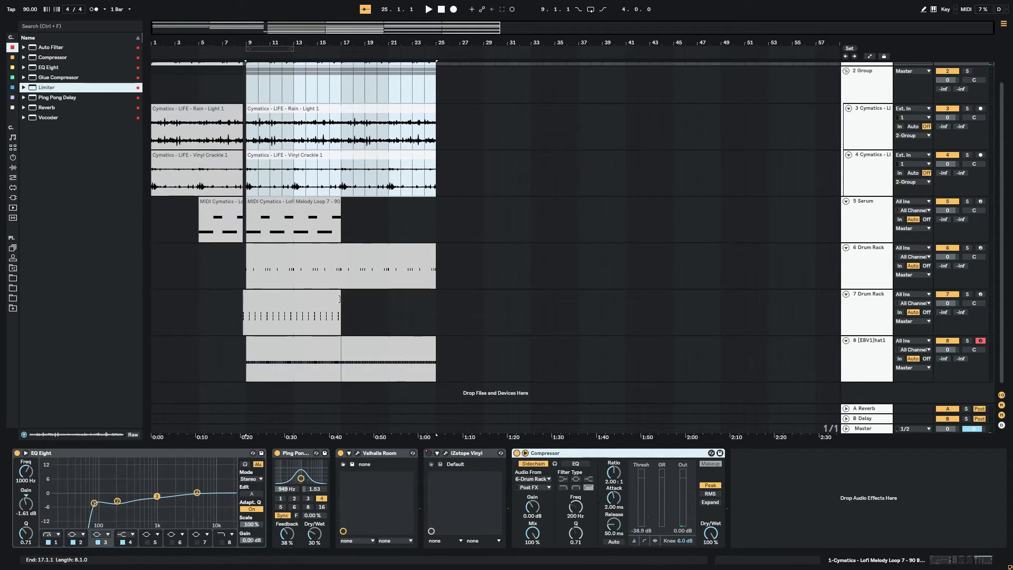
{"action": "left_click", "coordinate": [339, 299]}
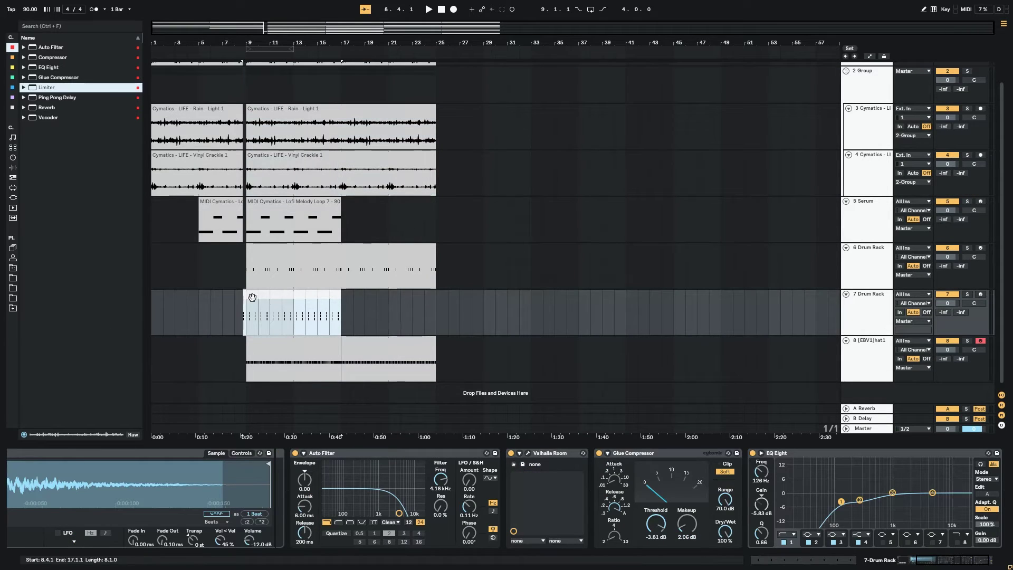
{"action": "left_click_drag", "start_coordinate": [291, 318], "coordinate": [338, 326]}
{"action": "left_click", "coordinate": [384, 306]}
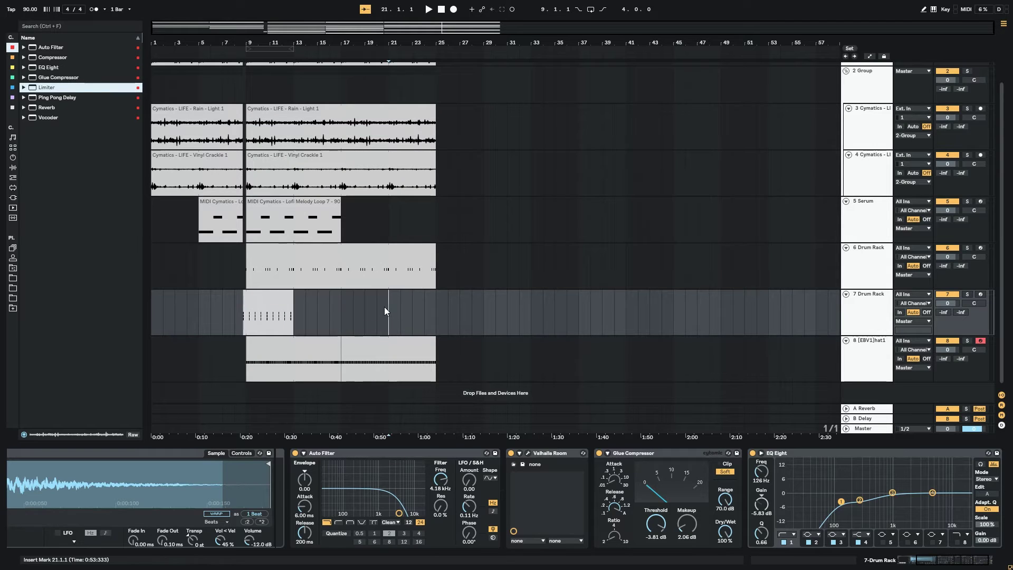
{"action": "key", "text": "ctrl+z"}
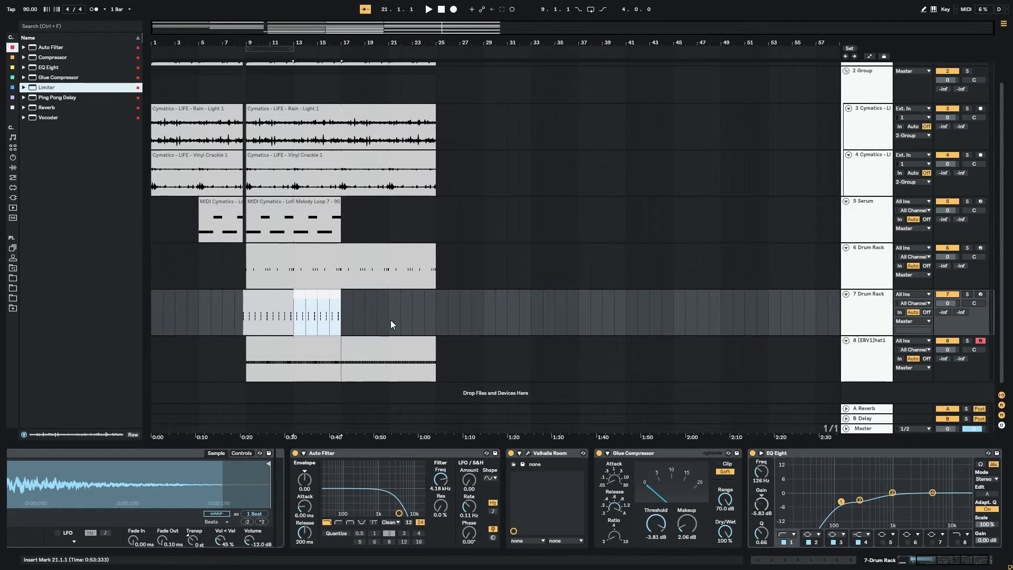
{"action": "key", "text": "ctrl+v"}
Copy the eight-bar hat clip from bar 9 and paste it at bar 21
{"action": "left_click", "coordinate": [319, 342]}
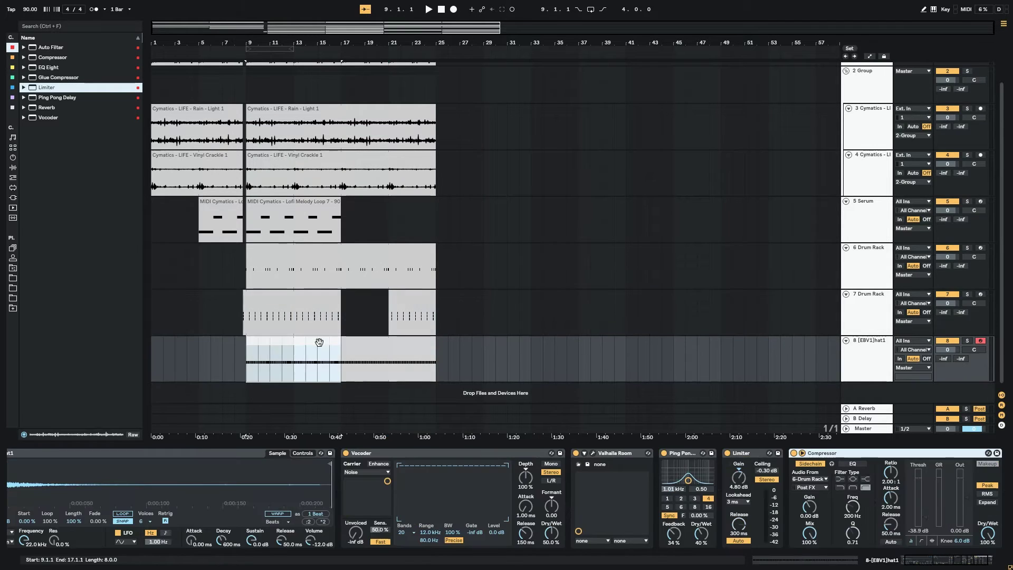
{"action": "left_click", "coordinate": [384, 365]}
{"action": "key", "text": "ctrl+v"}
Extend the kick clip on track 6 and the second drum clip on track 7 to end at bar 29
{"action": "left_click_drag", "start_coordinate": [433, 257], "coordinate": [480, 258]}
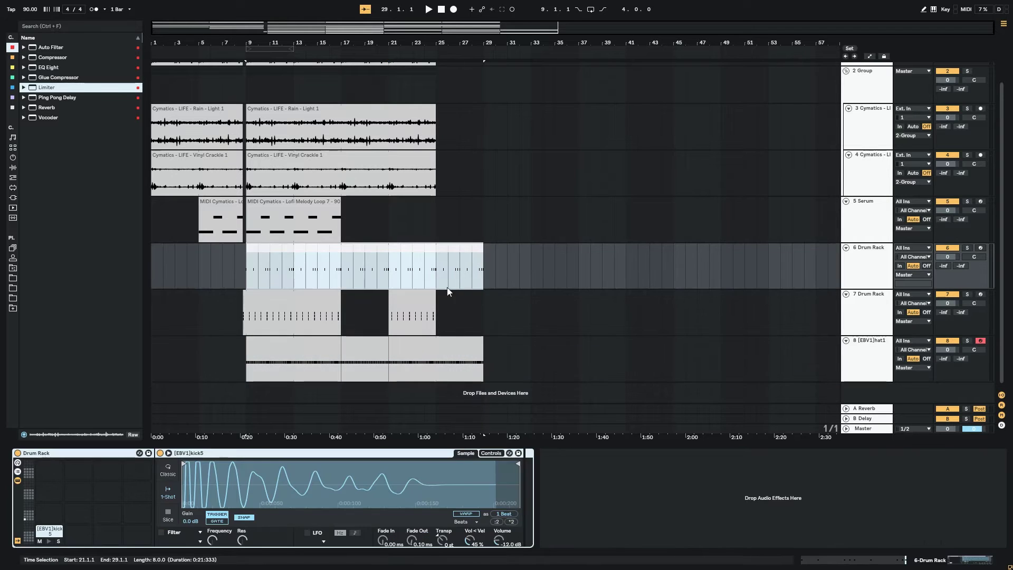
{"action": "left_click", "coordinate": [436, 296]}
{"action": "left_click_drag", "start_coordinate": [434, 298], "coordinate": [478, 298]}
Select the melody, rain and vinyl crackle clips from bar 9 and extend them together to end at bar 29
{"action": "scroll", "coordinate": [435, 251], "scroll_direction": "up", "scroll_amount": 2}
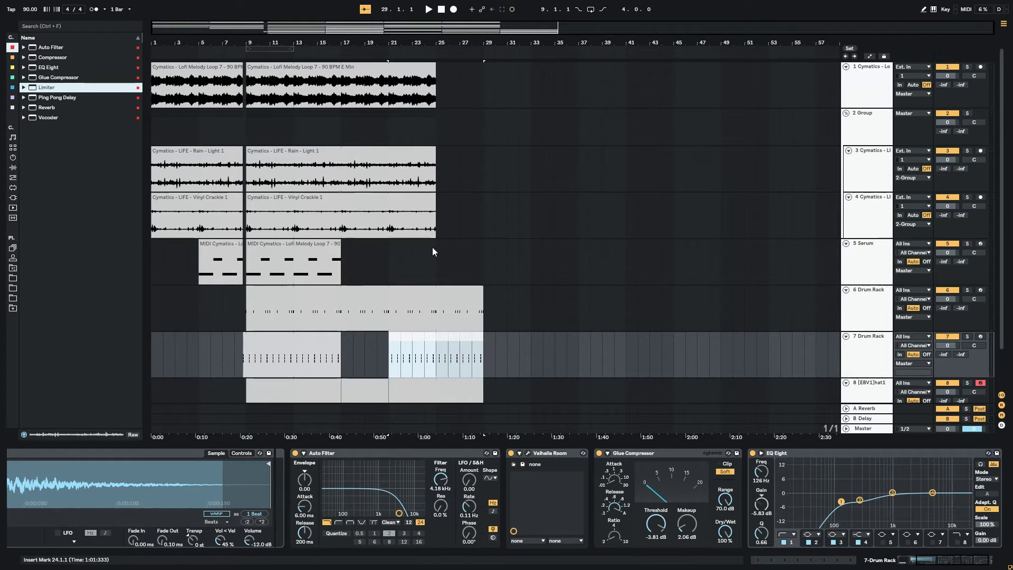
{"action": "left_click", "coordinate": [375, 196]}
{"action": "left_click", "coordinate": [408, 71], "text": "shift"}
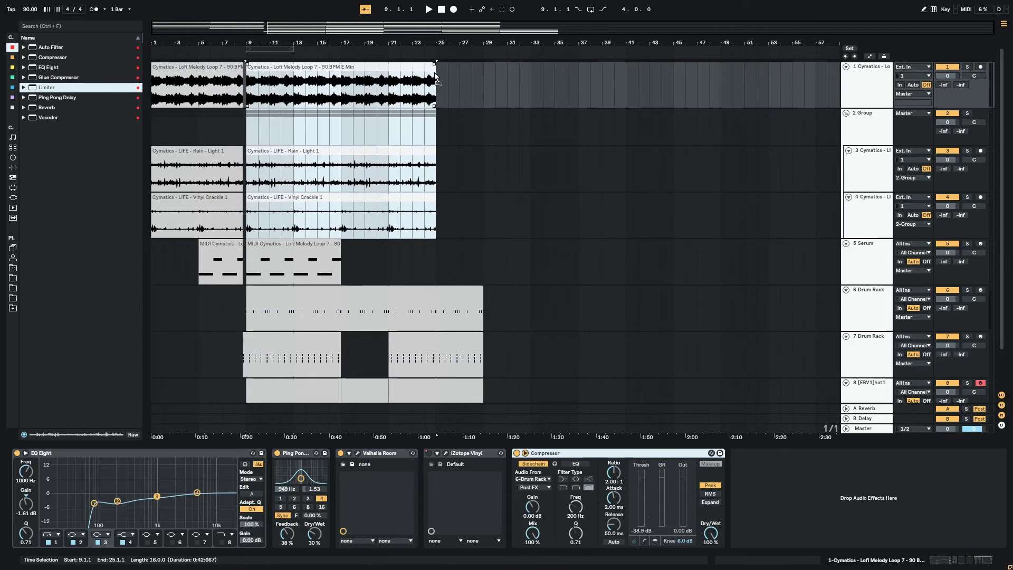
{"action": "mouse_move", "coordinate": [429, 72]}
{"action": "left_mouse_down"}
{"action": "mouse_move", "coordinate": [442, 82]}
{"action": "mouse_move", "coordinate": [429, 87]}
{"action": "left_mouse_up"}
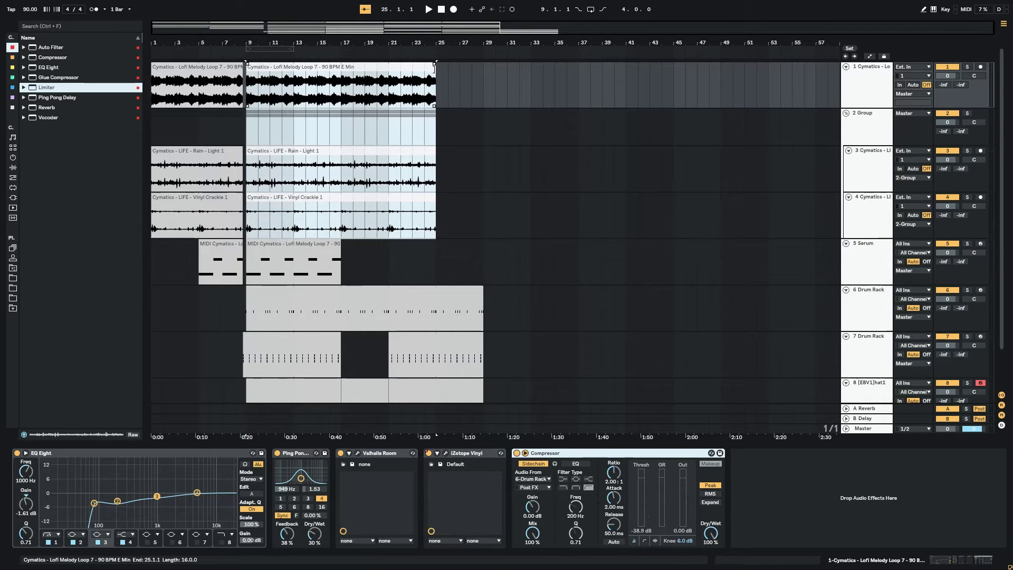
{"action": "left_click_drag", "start_coordinate": [435, 69], "coordinate": [483, 68]}
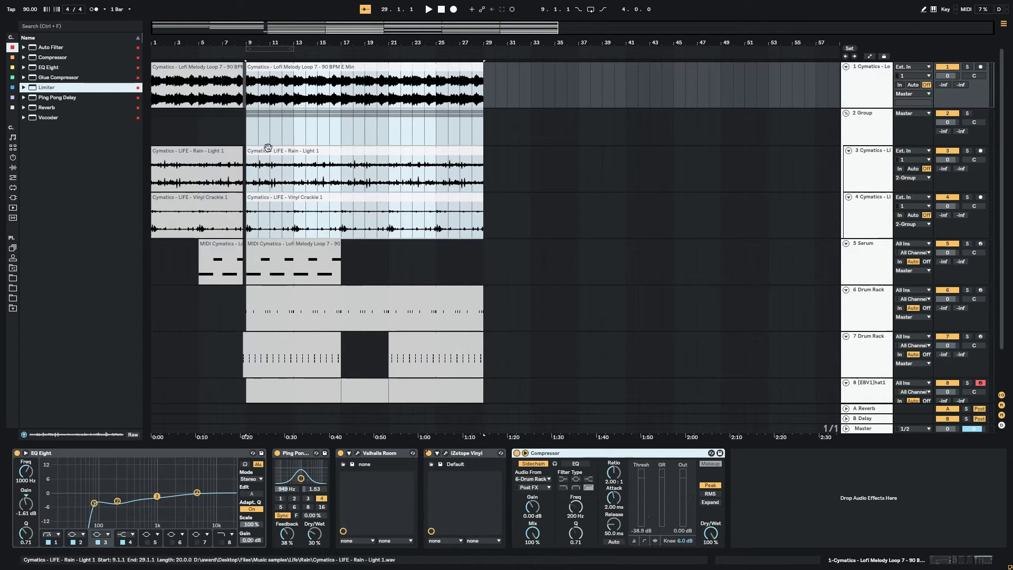
Copy the Serum bass clip from bar 9 to bar 21 and place the insert mark at 19.1.1 on that track
{"action": "left_click", "coordinate": [246, 114]}
{"action": "left_click", "coordinate": [327, 261]}
{"action": "key", "text": "ctrl+c"}
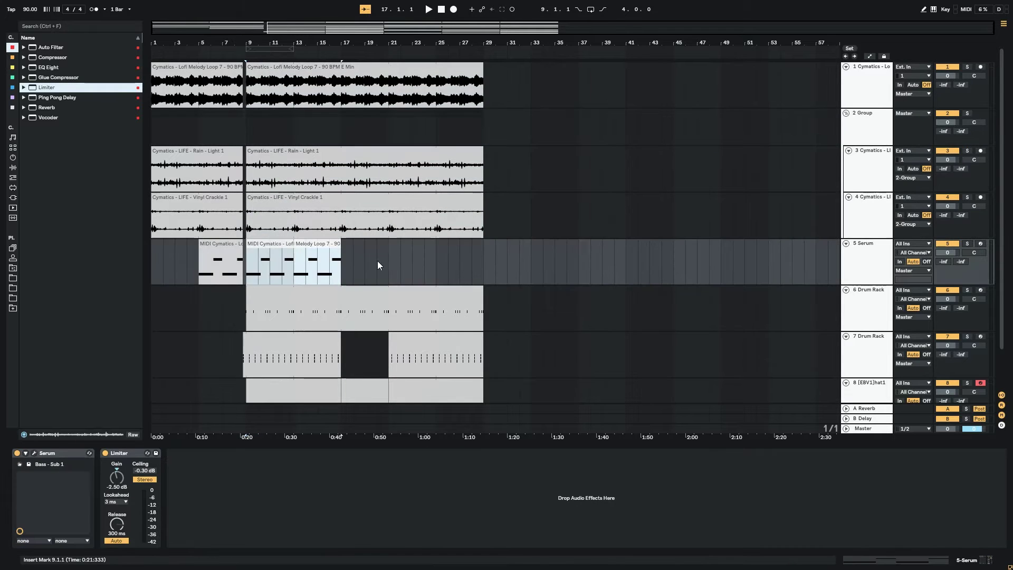
{"action": "left_click", "coordinate": [385, 259]}
{"action": "key", "text": "ctrl+v"}
{"action": "scroll", "coordinate": [364, 316], "scroll_direction": "down", "scroll_amount": 2}
{"action": "left_click", "coordinate": [365, 211]}
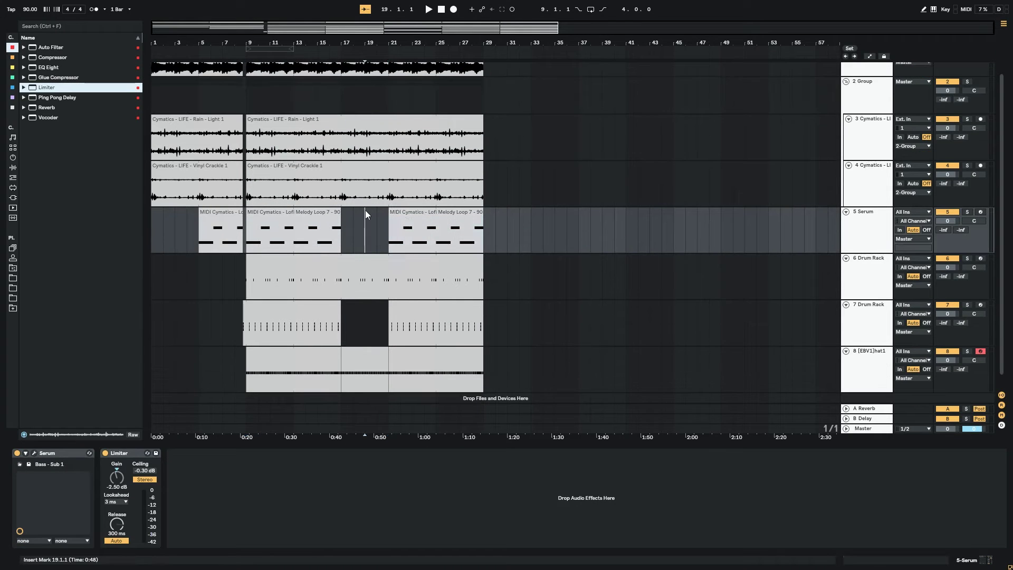
Extend the melody clip from bar 9 to end at bar 37 and the Serum bass clip from bar 21 to end at bar 33
{"action": "scroll", "coordinate": [426, 270], "scroll_direction": "up", "scroll_amount": 2}
{"action": "left_click", "coordinate": [448, 115]}
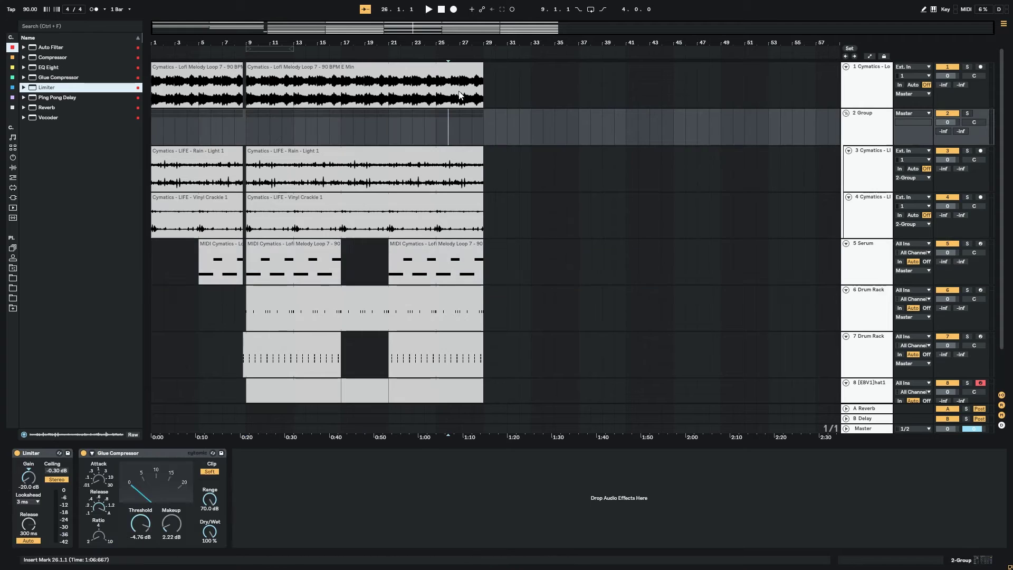
{"action": "mouse_move", "coordinate": [482, 68]}
{"action": "left_mouse_down"}
{"action": "mouse_move", "coordinate": [588, 74]}
{"action": "mouse_move", "coordinate": [578, 77]}
{"action": "left_mouse_up"}
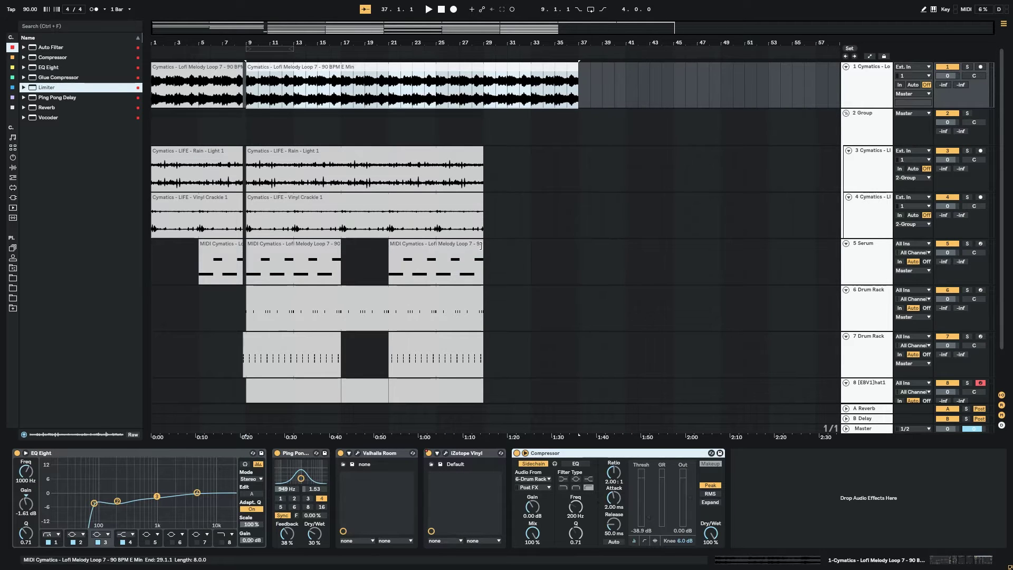
{"action": "left_click_drag", "start_coordinate": [482, 259], "coordinate": [532, 252]}
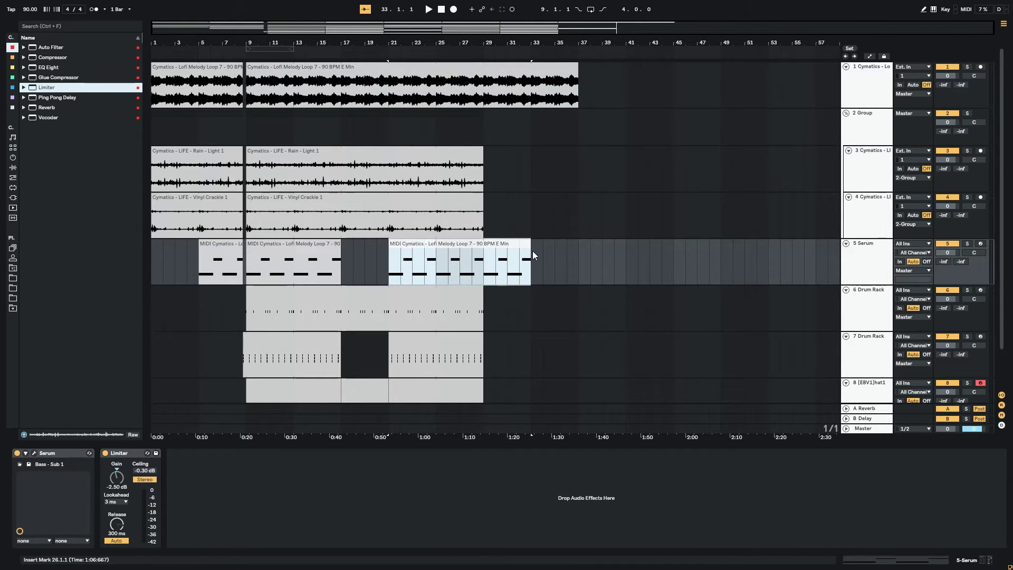
{"action": "left_click", "coordinate": [364, 251]}
{"action": "scroll", "coordinate": [362, 260], "scroll_direction": "down", "scroll_amount": 1}
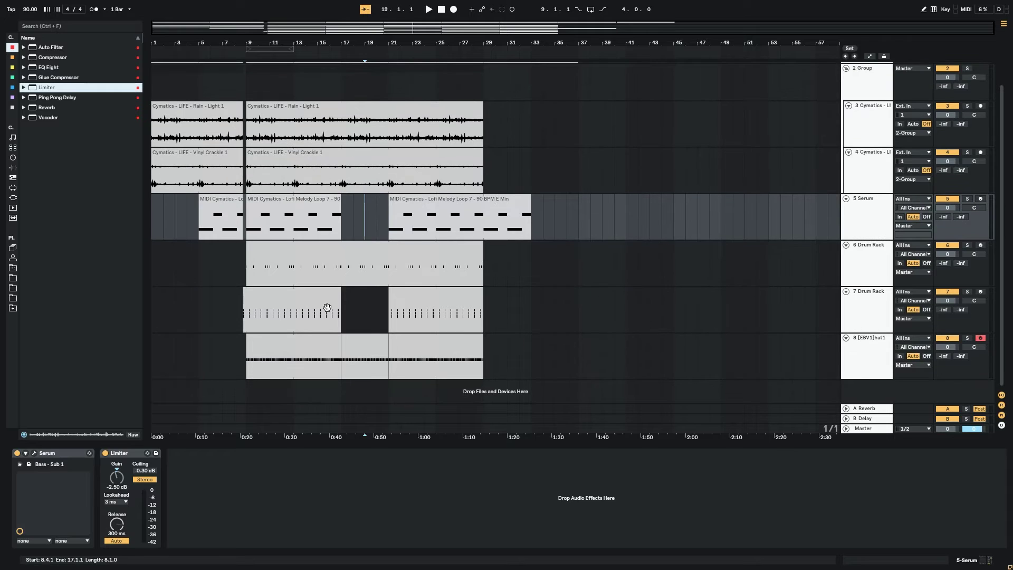
Play the arrangement from bar 8
{"action": "left_click", "coordinate": [236, 316]}
{"action": "key", "text": "space"}
{"action": "scroll", "coordinate": [347, 294], "scroll_direction": "up", "scroll_amount": 1}
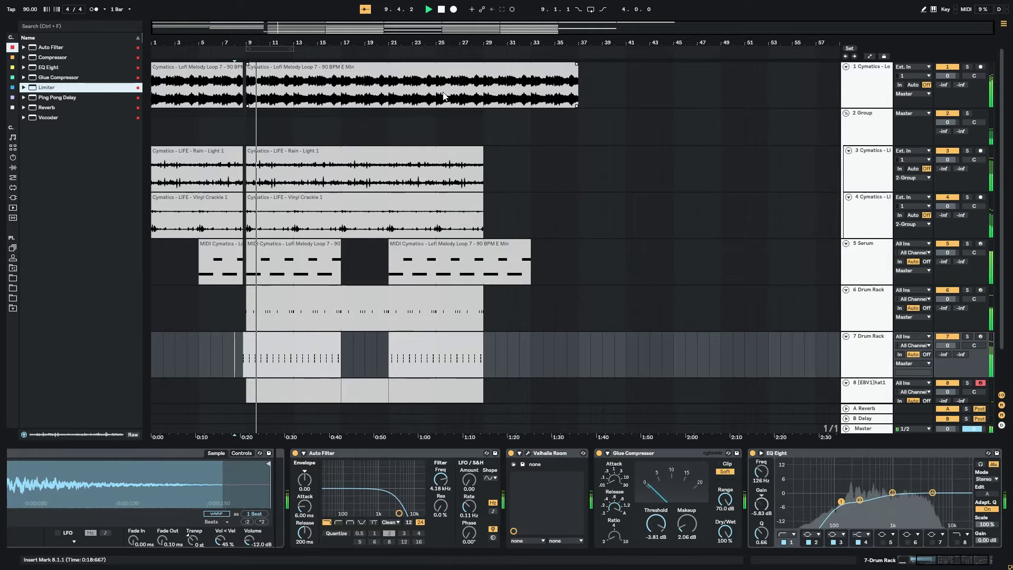
Split the melody clip at bars 21 and 29 and open the resulting pieces' sample settings
{"action": "left_click", "coordinate": [349, 104]}
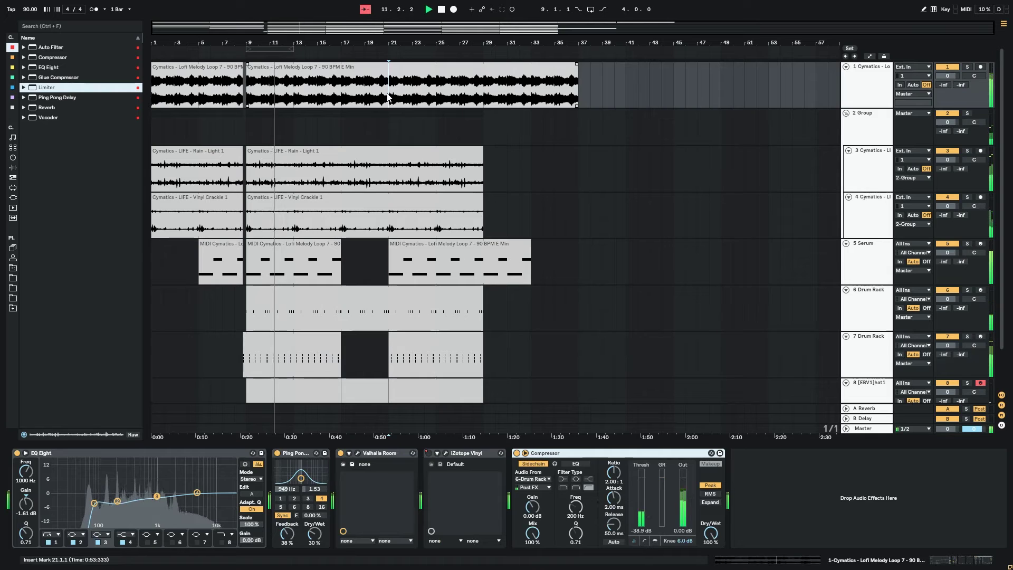
{"action": "key", "text": "ctrl+e"}
{"action": "double_click", "coordinate": [396, 68]}
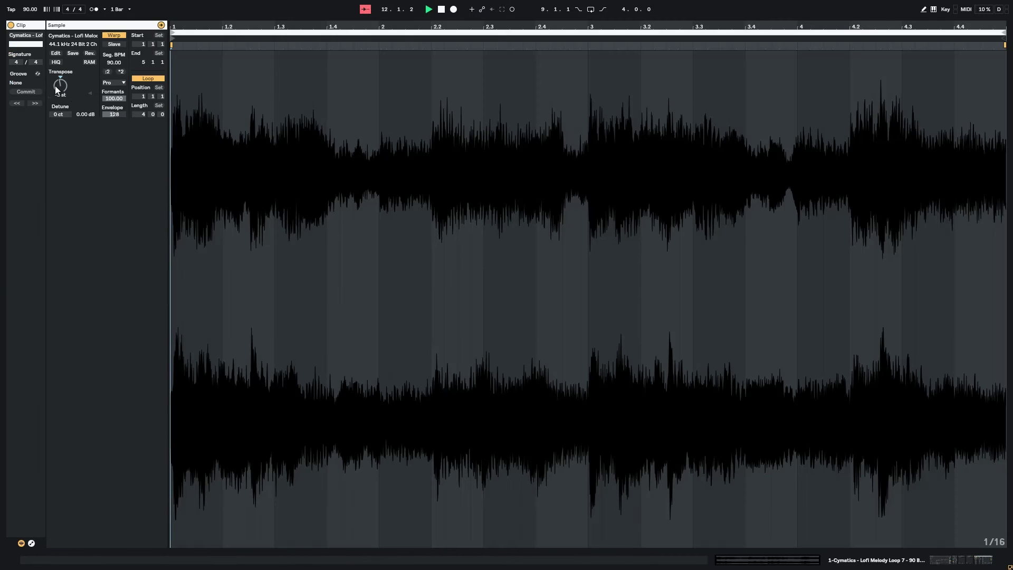
{"action": "left_click", "coordinate": [875, 560]}
{"action": "left_click", "coordinate": [486, 90]}
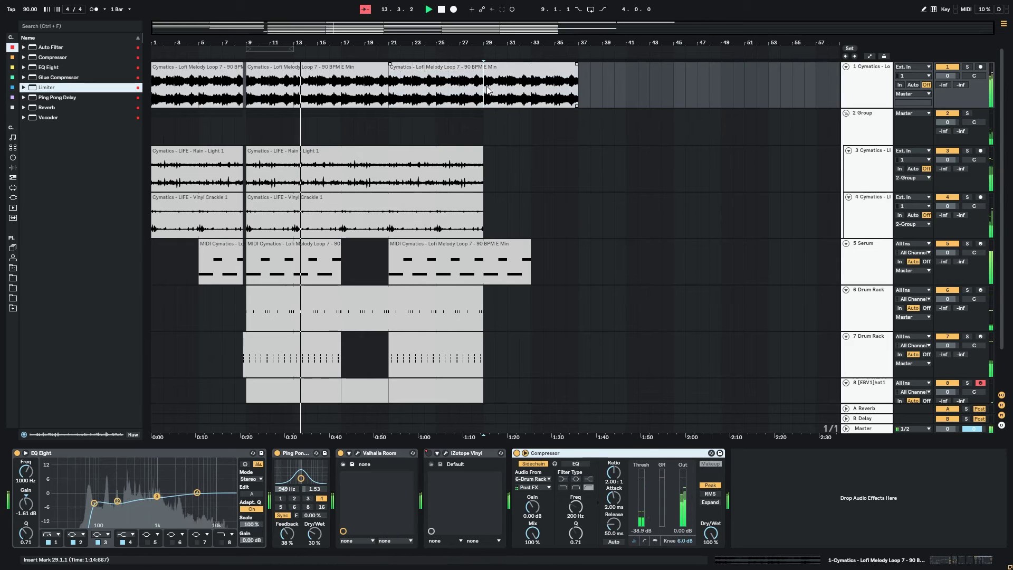
{"action": "double_click", "coordinate": [487, 90]}
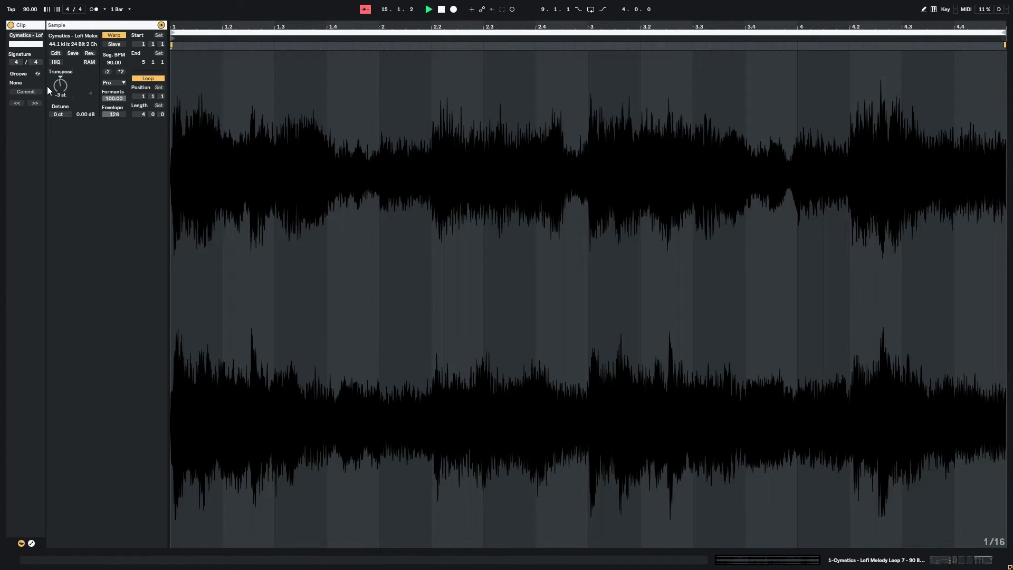
{"action": "left_click", "coordinate": [850, 564]}
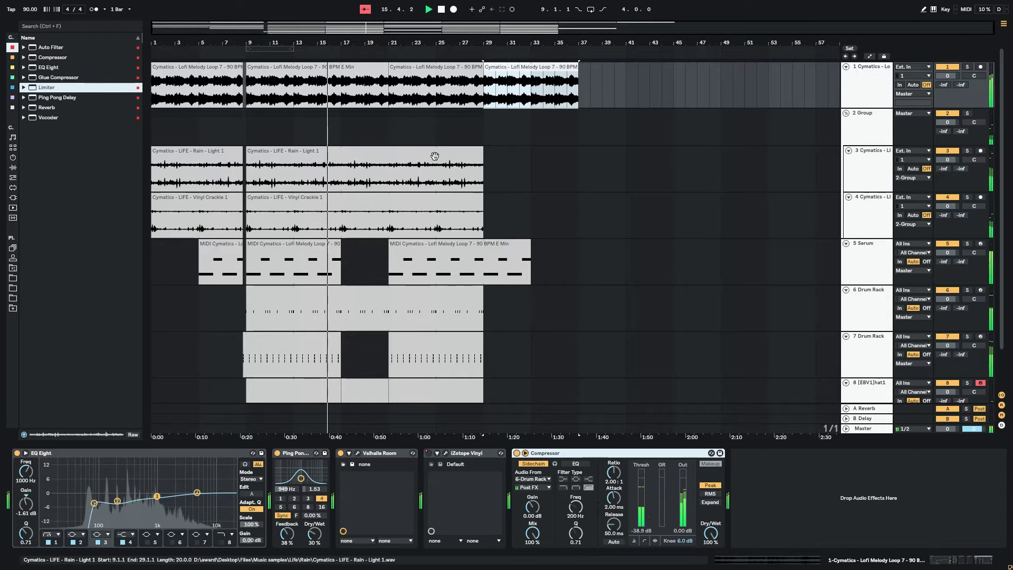
Listen through the break at bars 17 to 21, checking the kick clip and the hat clip there
{"action": "left_click", "coordinate": [333, 133]}
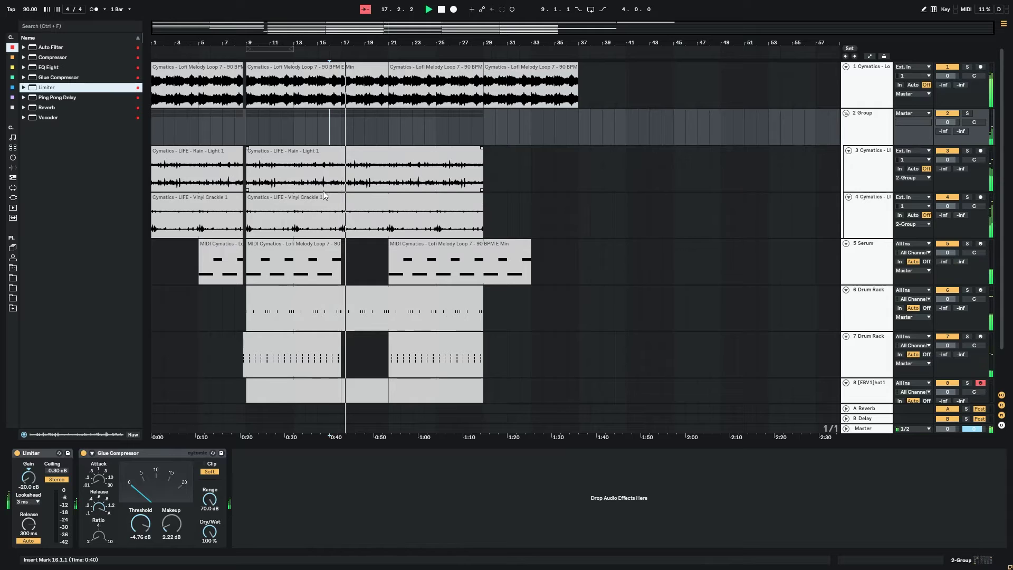
{"action": "scroll", "coordinate": [298, 236], "scroll_direction": "down", "scroll_amount": 2}
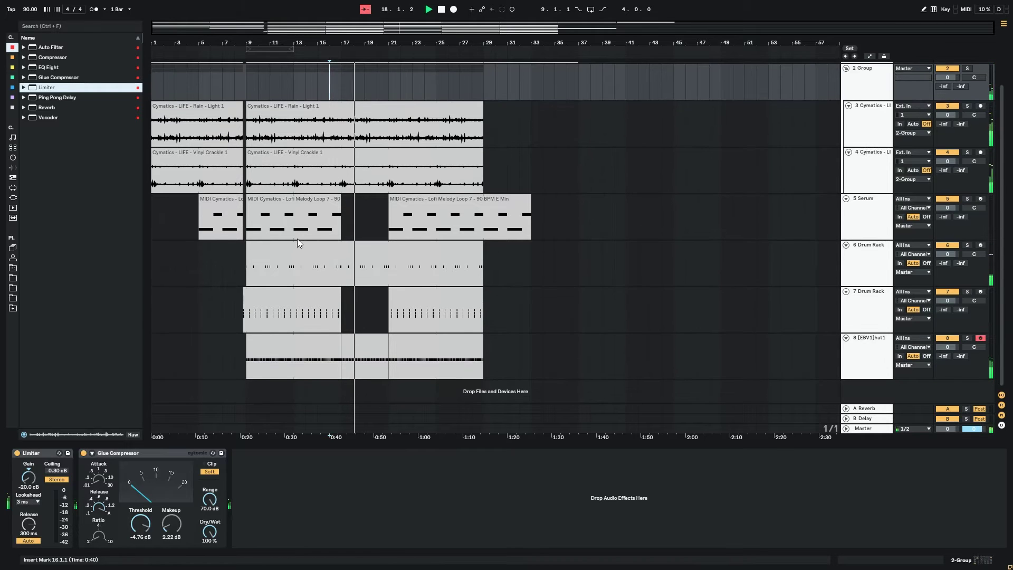
{"action": "left_click", "coordinate": [362, 253]}
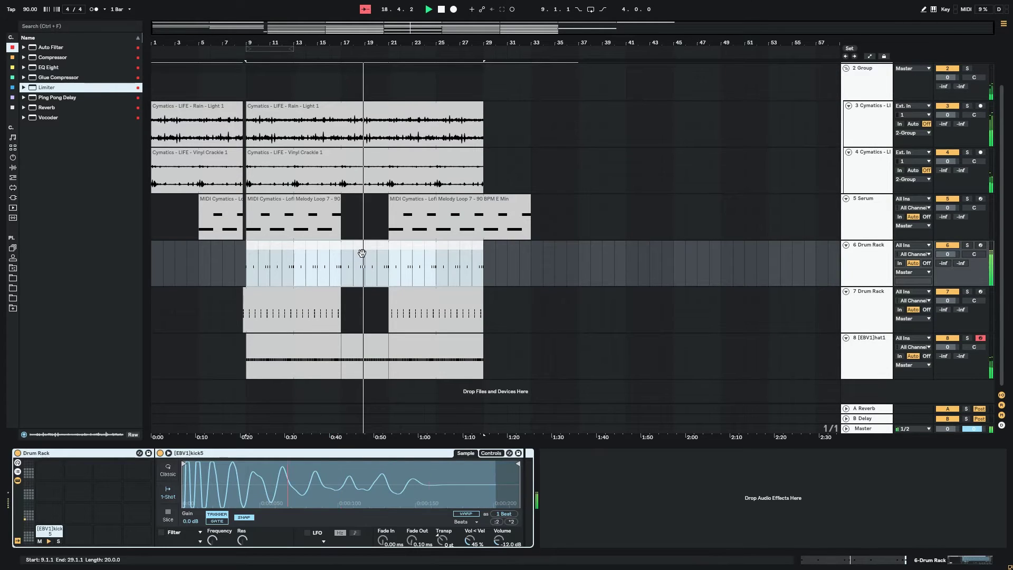
{"action": "scroll", "coordinate": [359, 332], "scroll_direction": "up", "scroll_amount": 1}
{"action": "left_click", "coordinate": [359, 330]}
{"action": "scroll", "coordinate": [348, 338], "scroll_direction": "up", "scroll_amount": 1}
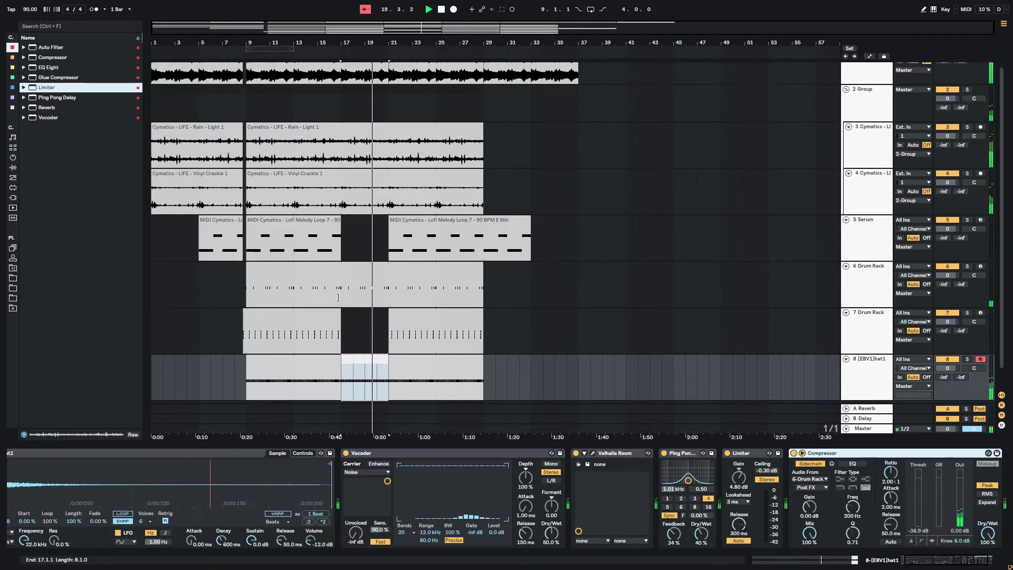
Stop playback and extend the start of the track 7 drum clip at bar 21 back to 20.4.1
{"action": "left_click", "coordinate": [391, 334]}
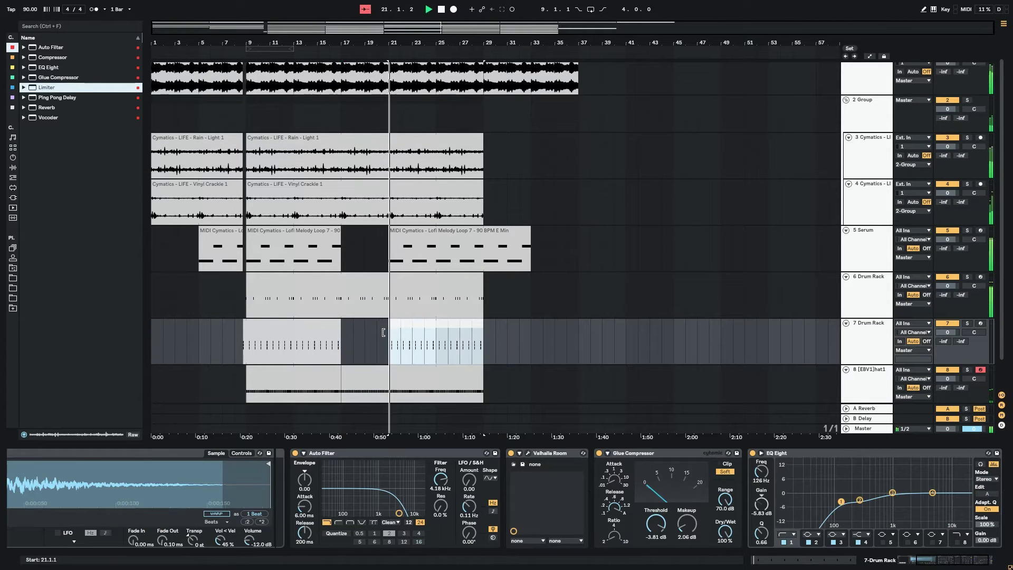
{"action": "left_click_drag", "start_coordinate": [437, 27], "coordinate": [437, 142]}
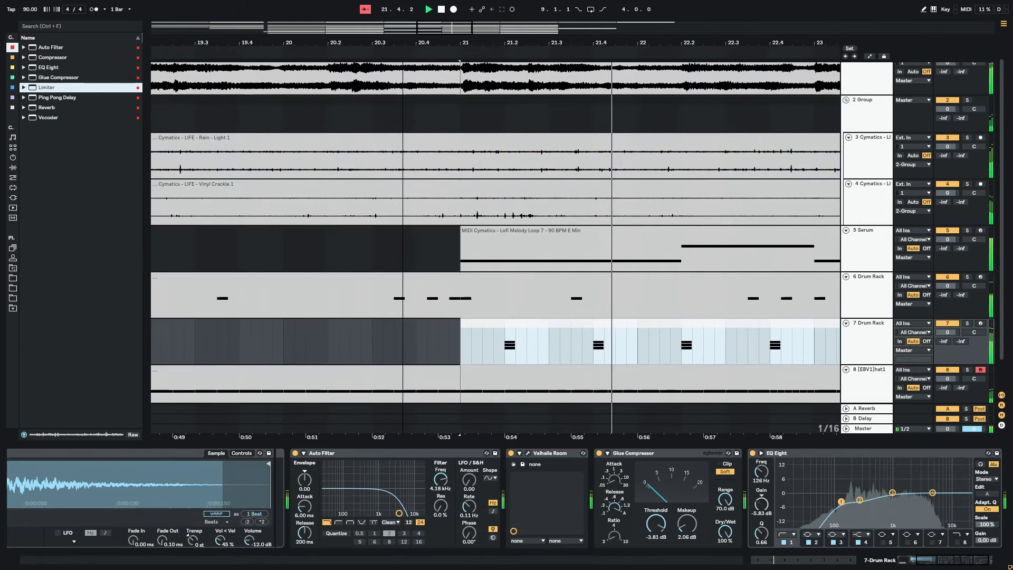
{"action": "key", "text": "space"}
{"action": "left_click_drag", "start_coordinate": [462, 329], "coordinate": [415, 330]}
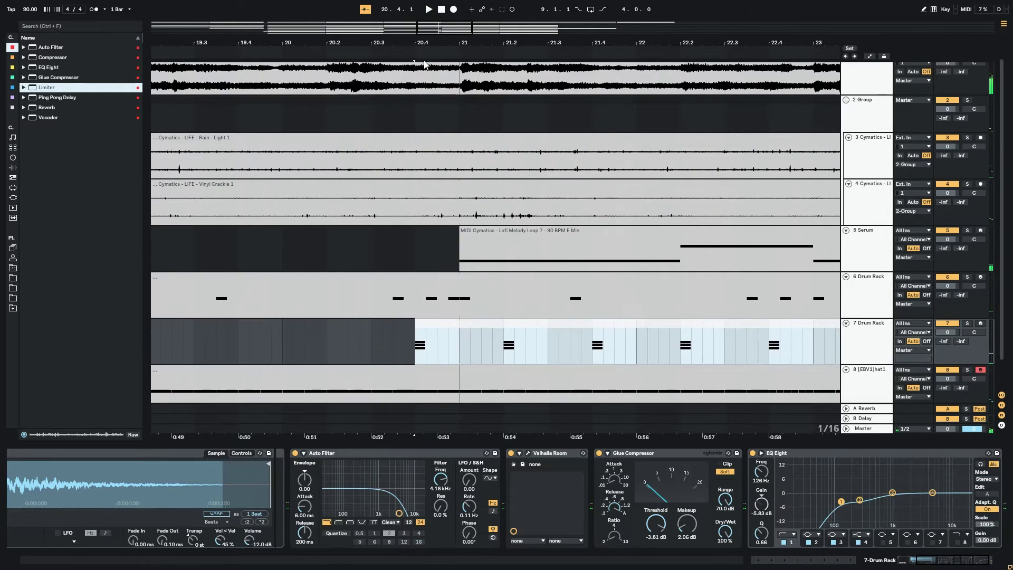
{"action": "double_click", "coordinate": [720, 24]}
{"action": "scroll", "coordinate": [448, 79], "scroll_direction": "up", "scroll_amount": 2}
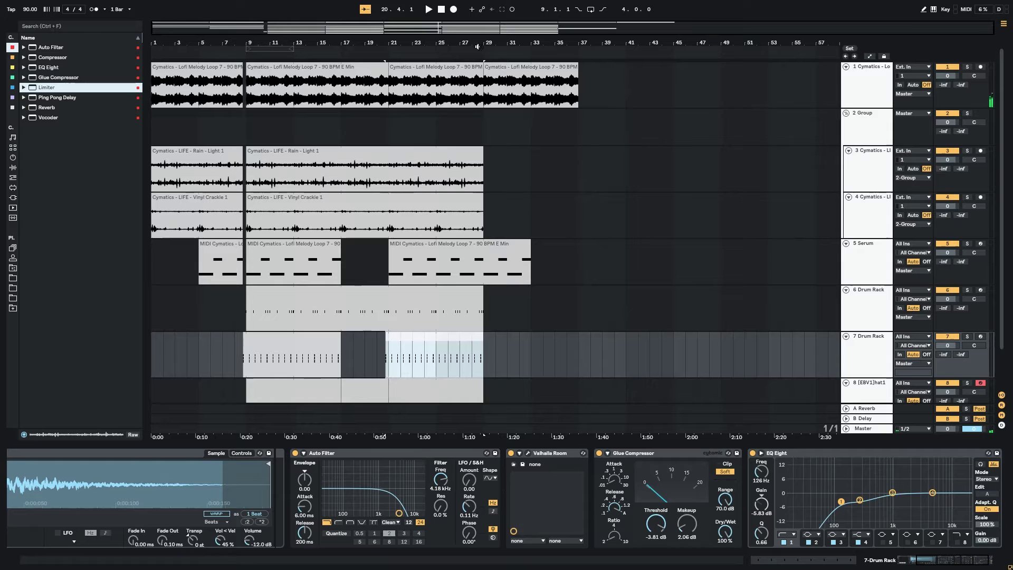
Delete the melody piece starting at bar 21 and extend the bar 9 melody clip to end at bar 37
{"action": "left_click", "coordinate": [436, 76]}
{"action": "key", "text": "Delete"}
{"action": "left_click_drag", "start_coordinate": [387, 78], "coordinate": [578, 91]}
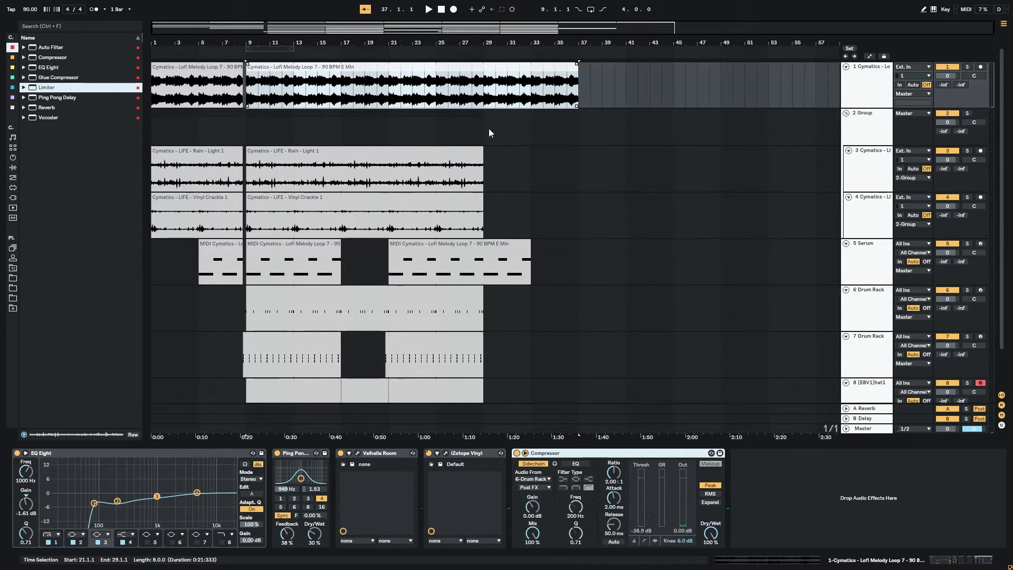
Insert a MIDI track below the melody track and select bars 21 to 29 on it
{"action": "left_click", "coordinate": [393, 125]}
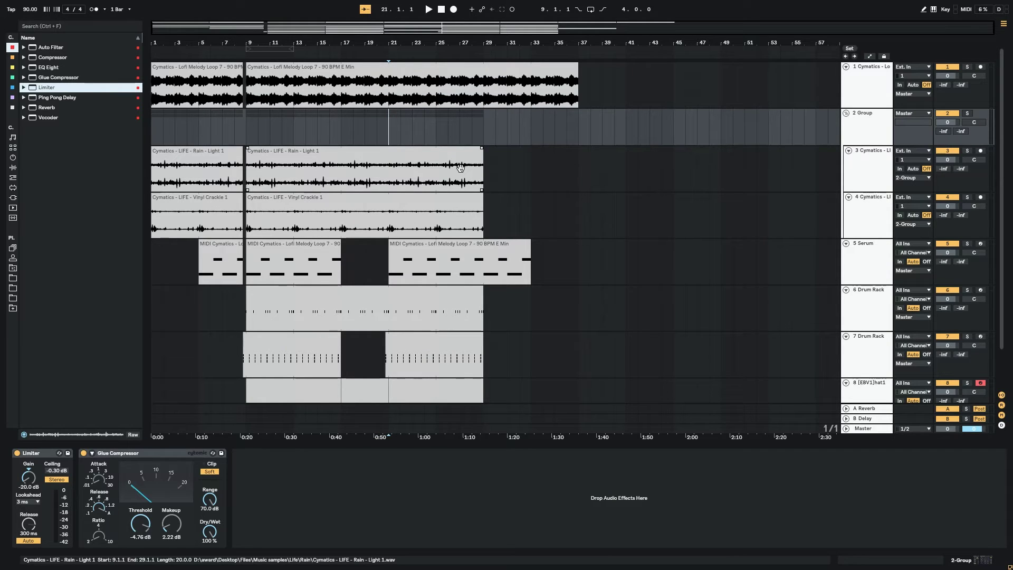
{"action": "left_click", "coordinate": [861, 106]}
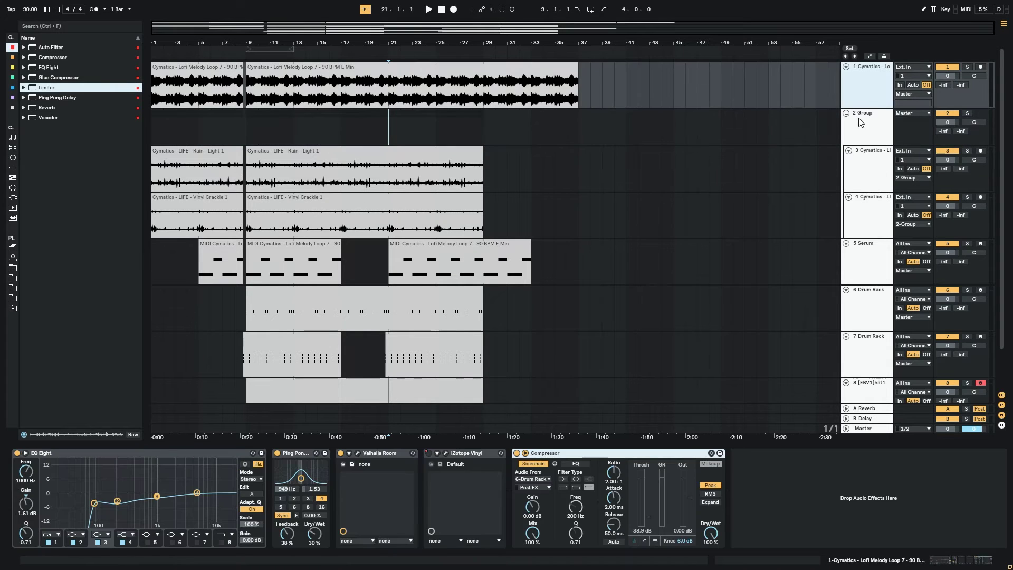
{"action": "key", "text": "ctrl+shift+t"}
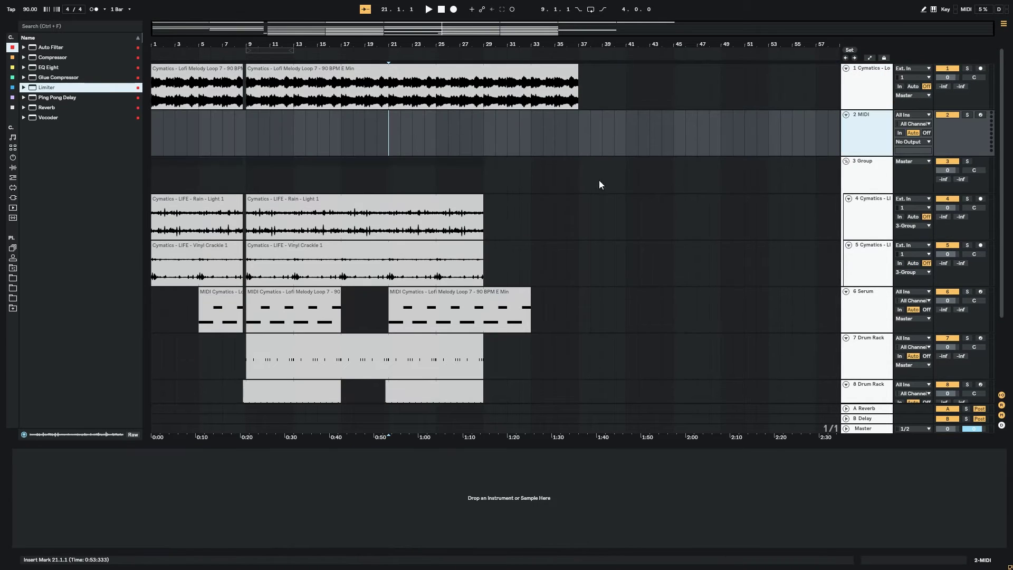
{"action": "left_click_drag", "start_coordinate": [400, 144], "coordinate": [513, 129]}
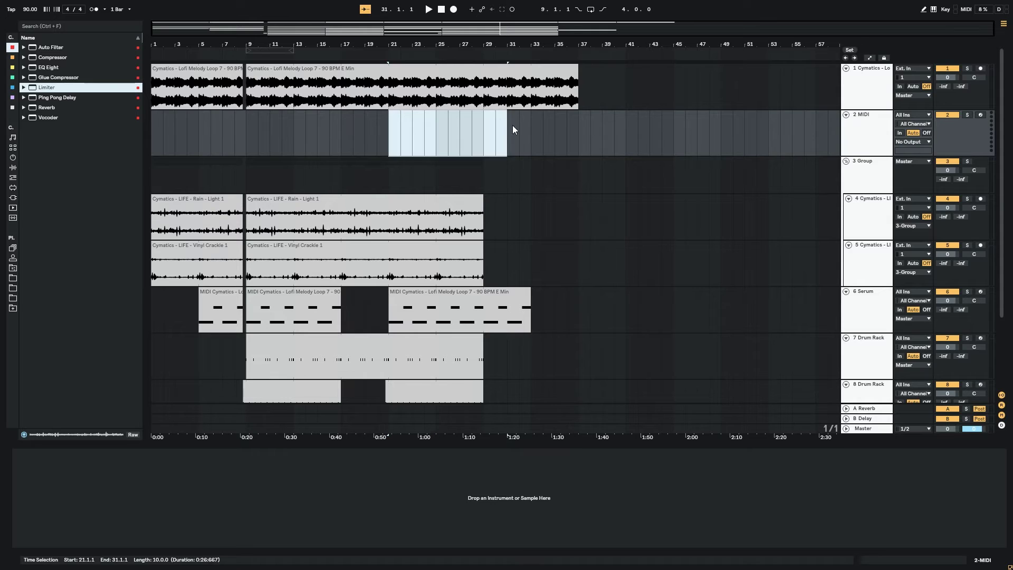
Load the Serum plug-in onto the new MIDI track and close its window
{"action": "left_click", "coordinate": [12, 197]}
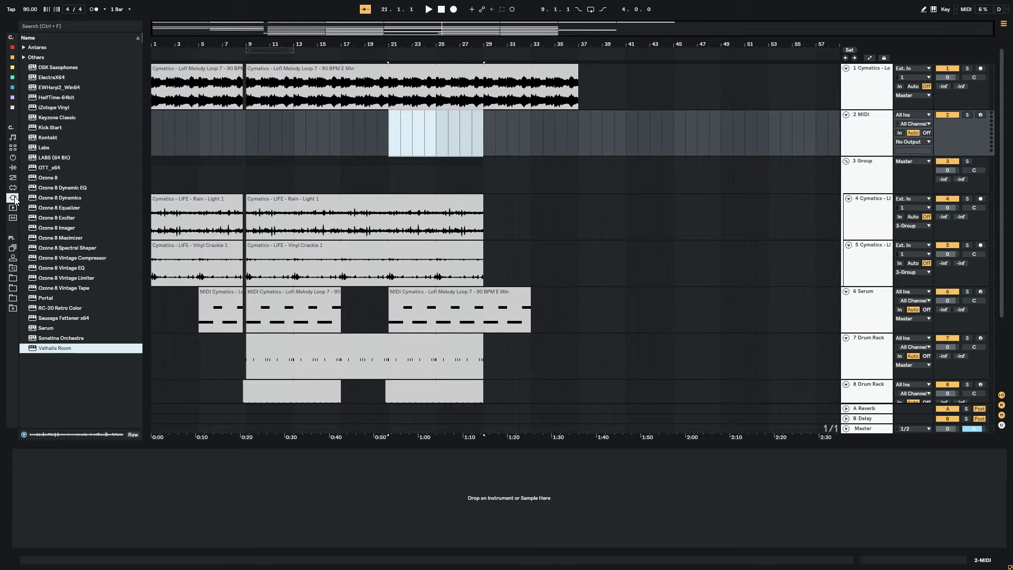
{"action": "left_click", "coordinate": [75, 330]}
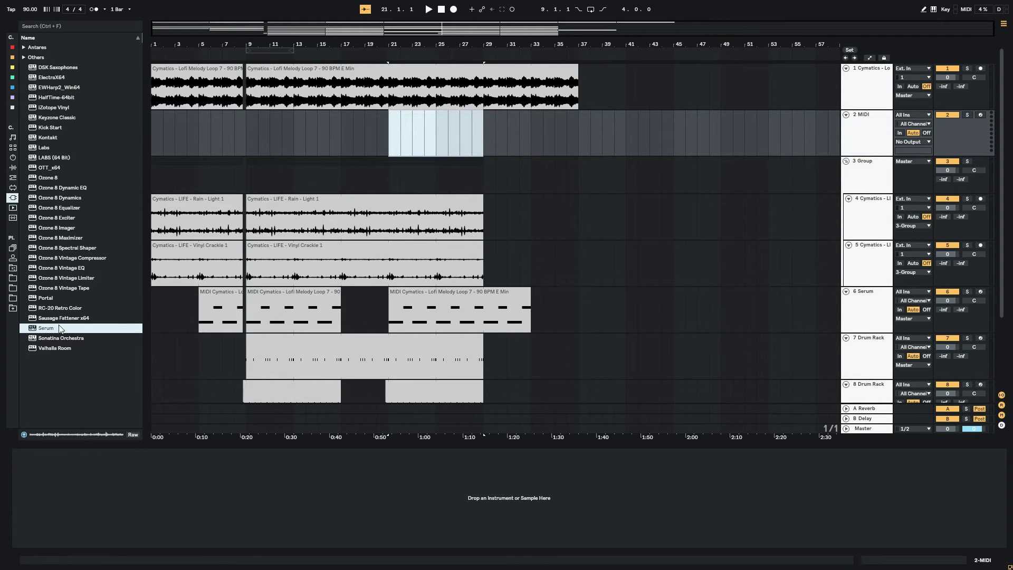
{"action": "left_click_drag", "start_coordinate": [39, 328], "coordinate": [417, 144]}
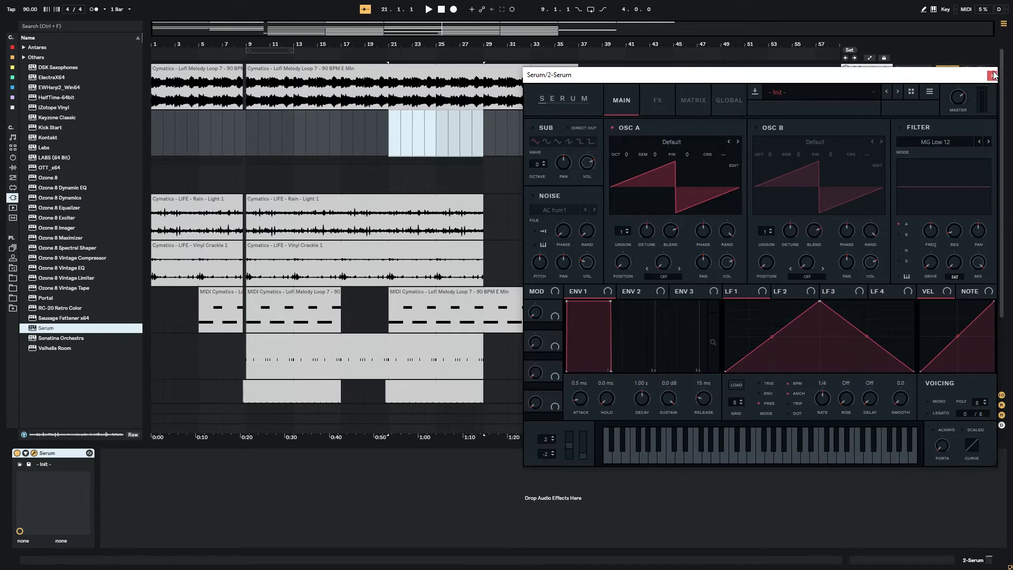
{"action": "left_click", "coordinate": [991, 75]}
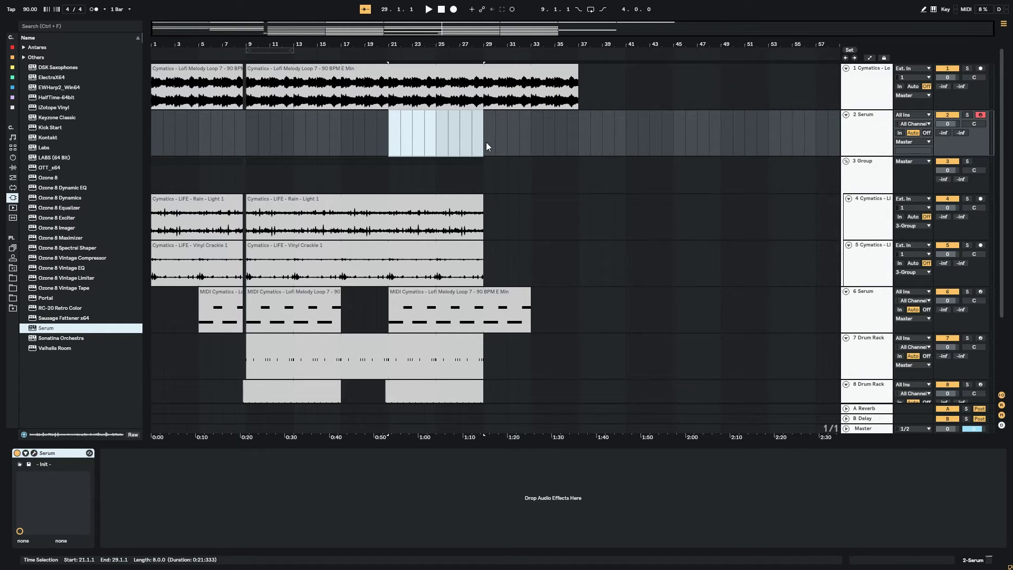
Create an eight-bar MIDI clip at bar 21 and add stacked C minor scale notes from C1 to C2 at its start
{"action": "key", "text": "ctrl+shift+m"}
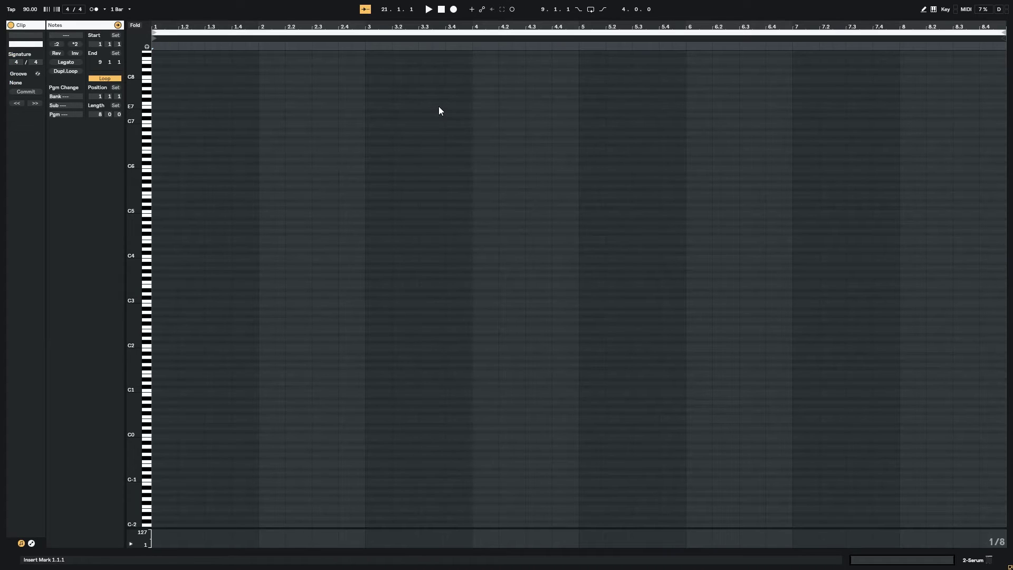
{"action": "left_click_drag", "start_coordinate": [149, 405], "coordinate": [127, 401]}
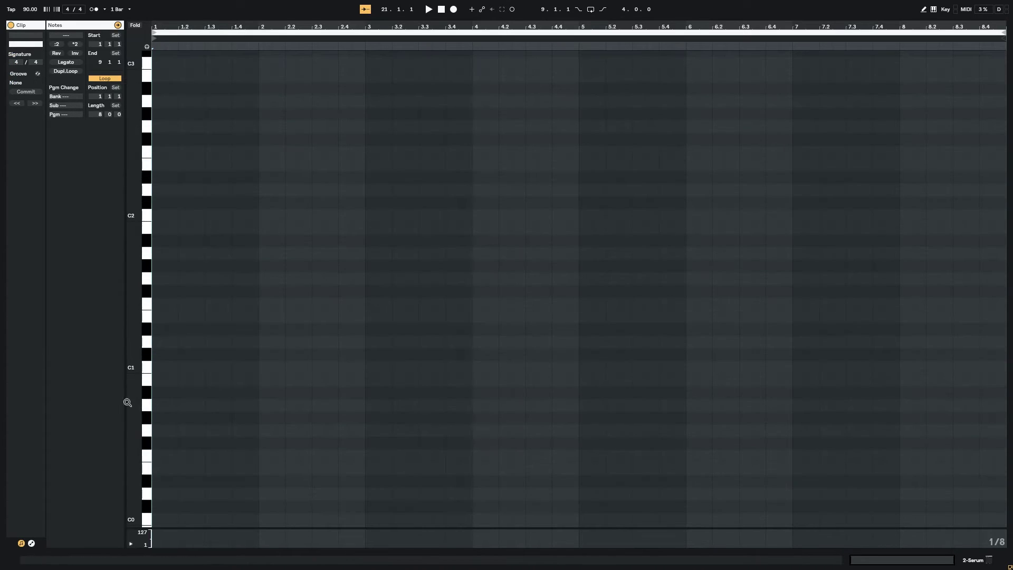
{"action": "double_click", "coordinate": [155, 366]}
{"action": "double_click", "coordinate": [159, 340]}
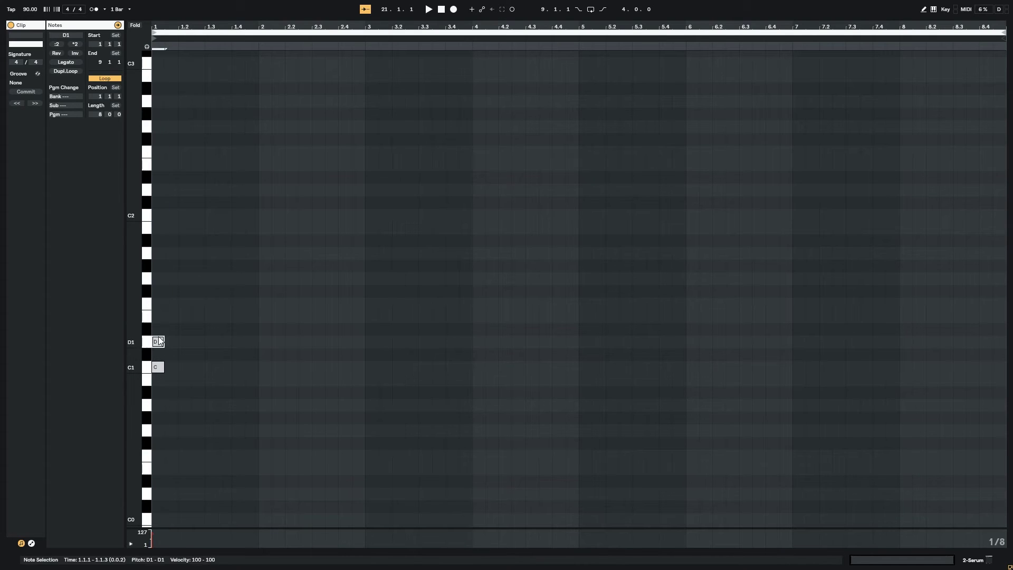
{"action": "double_click", "coordinate": [159, 329]}
{"action": "double_click", "coordinate": [158, 304]}
{"action": "double_click", "coordinate": [158, 278]}
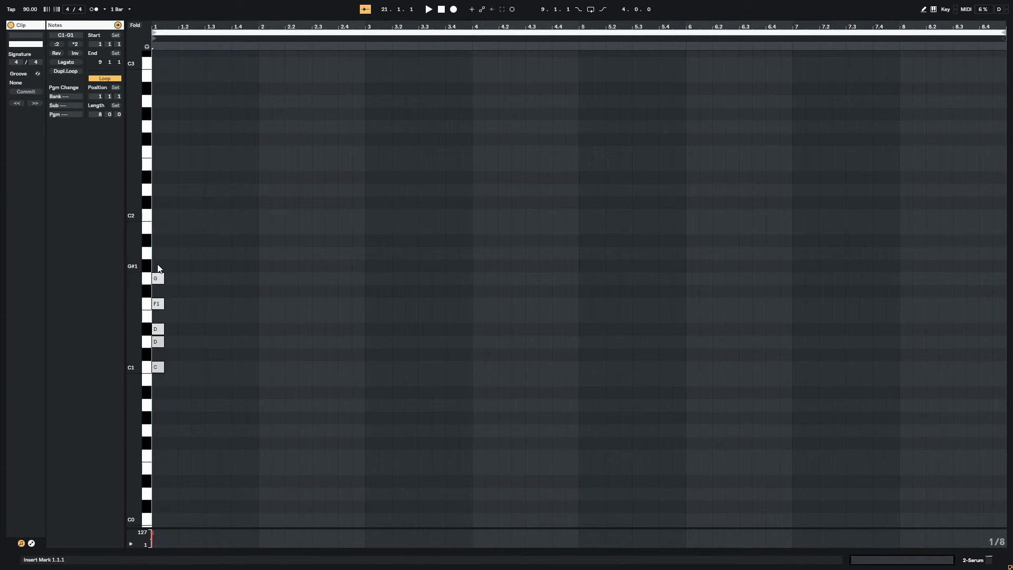
{"action": "double_click", "coordinate": [157, 266]}
{"action": "double_click", "coordinate": [158, 240]}
{"action": "double_click", "coordinate": [158, 215]}
Copy the scale notes one octave up and one octave down at the clip's start, covering C0 to C3
{"action": "left_click_drag", "start_coordinate": [164, 195], "coordinate": [160, 408]}
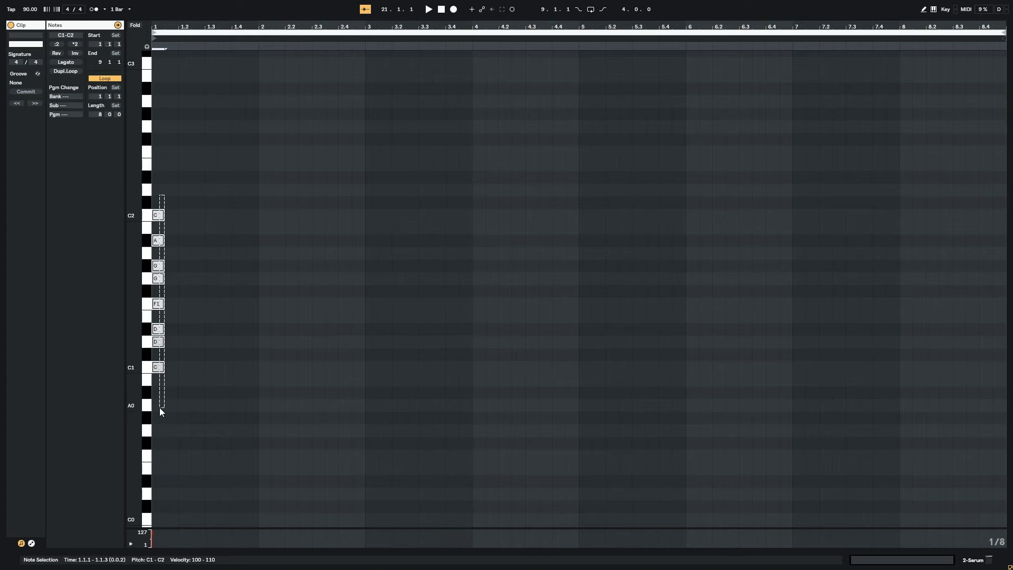
{"action": "key", "text": "ctrl+c"}
{"action": "key", "text": "ctrl+v"}
{"action": "key", "text": "shift+Up"}
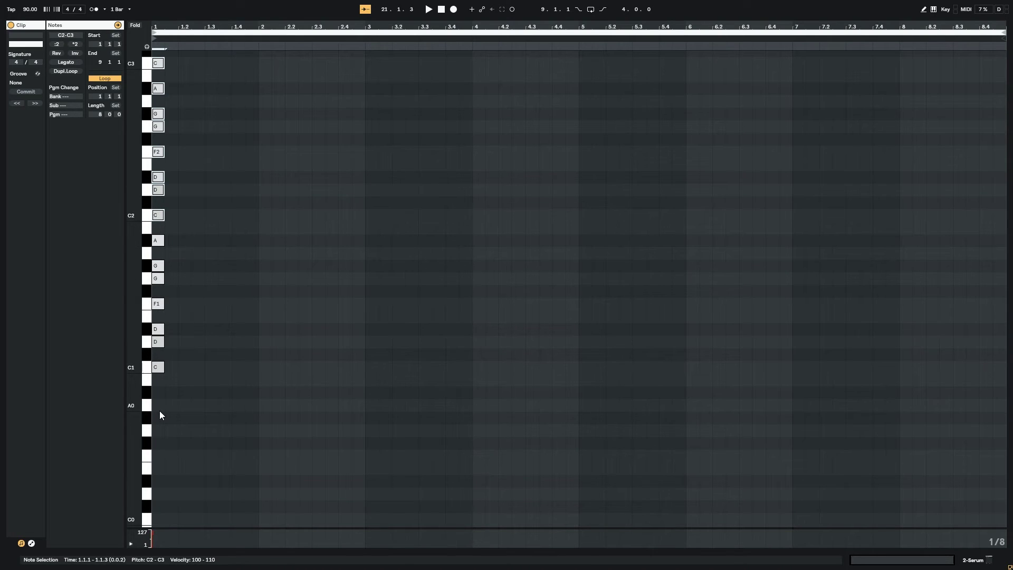
{"action": "key", "text": "ctrl+v"}
{"action": "key", "text": "shift+Down"}
Select all the scale notes and transpose them up to span D0 to D3
{"action": "key", "text": "ctrl+a"}
{"action": "scroll", "coordinate": [228, 357], "scroll_direction": "down", "scroll_amount": 5}
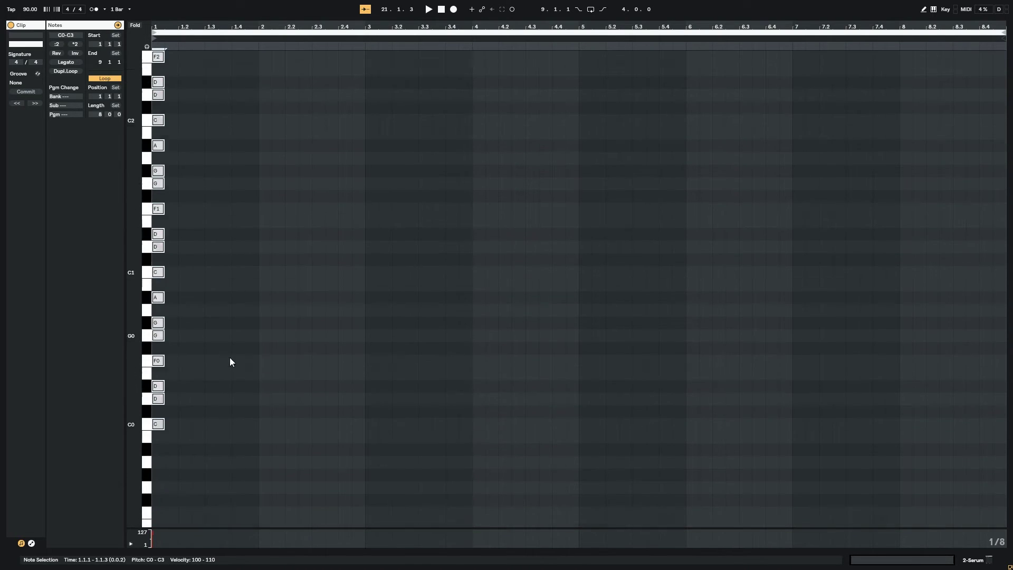
{"action": "key", "text": "Up"}
{"action": "key", "text": "Up"}
{"action": "key", "text": "Up"}
{"action": "key", "text": "Up"}
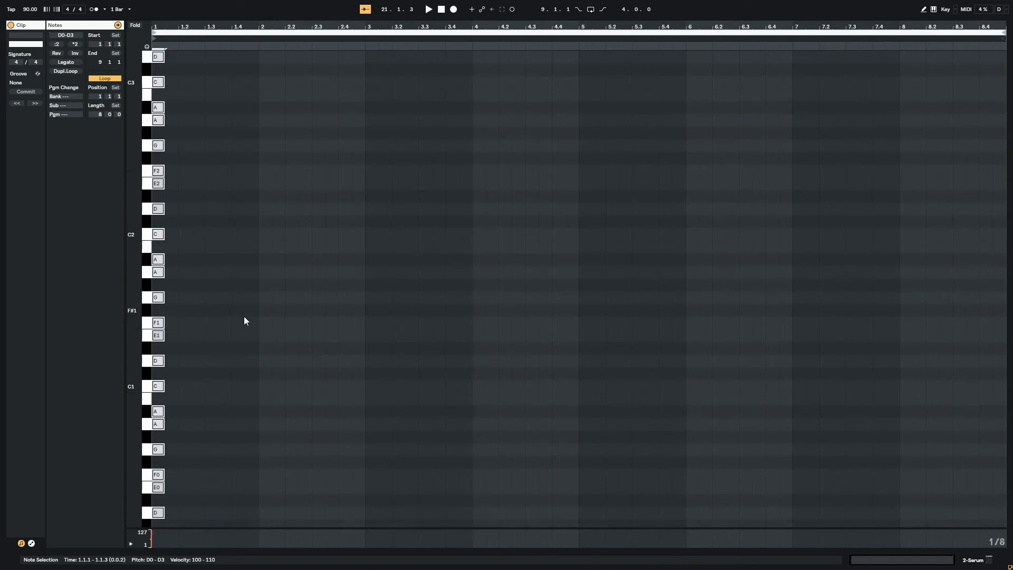
Move the column of scale guide notes to just before bar 1 and transpose it down to C#0–C#3
{"action": "scroll", "coordinate": [244, 315], "scroll_direction": "down", "scroll_amount": 3}
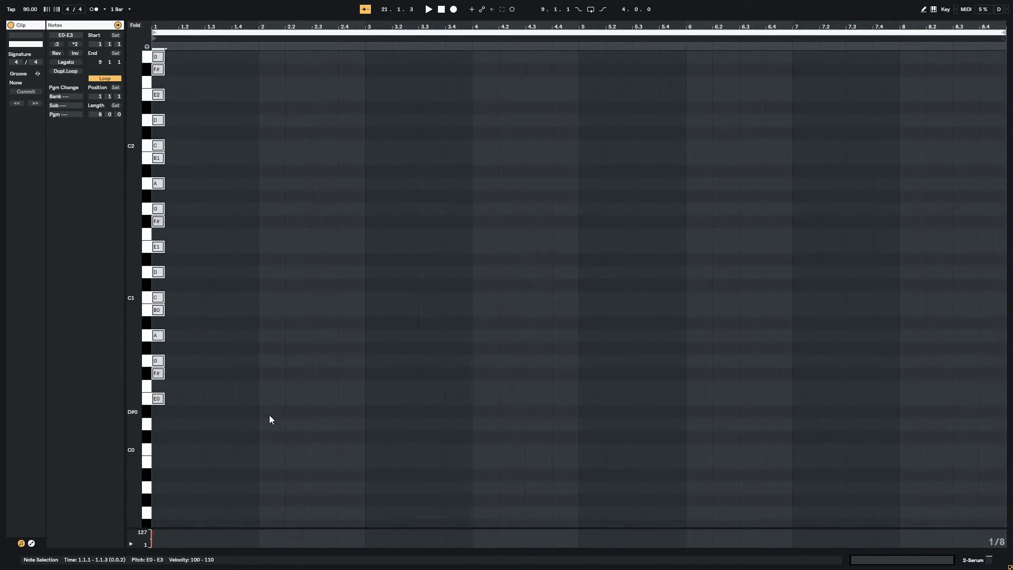
{"action": "key", "text": "Left"}
{"action": "scroll", "coordinate": [256, 374], "scroll_direction": "up", "scroll_amount": 3}
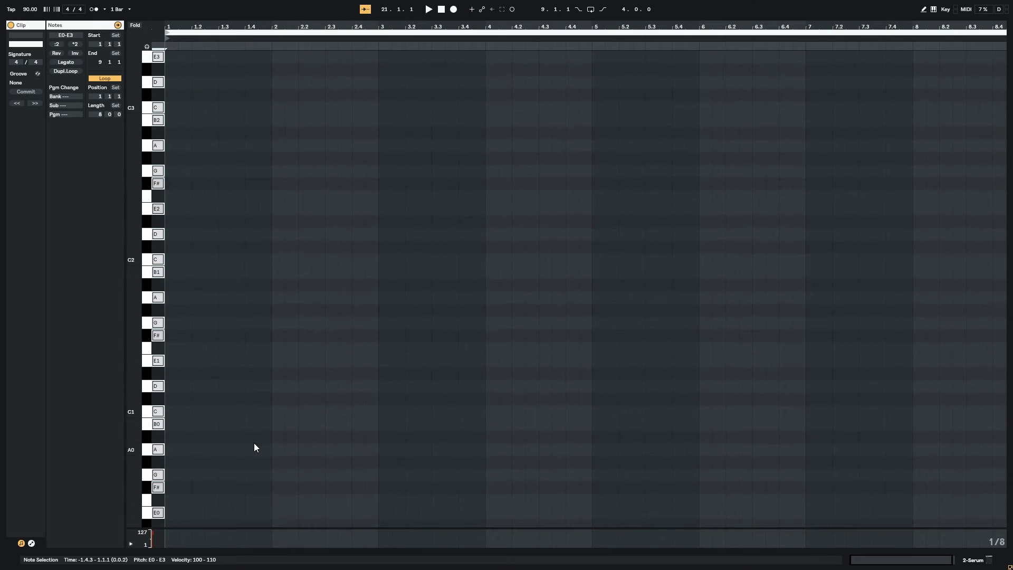
{"action": "key", "text": "Down"}
{"action": "key", "text": "Down"}
{"action": "key", "text": "Down"}
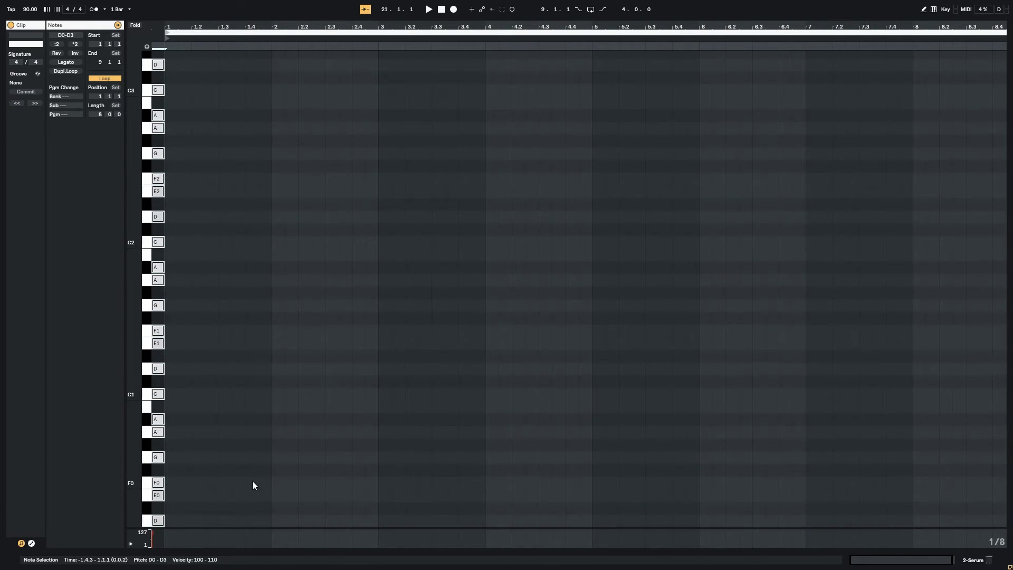
{"action": "scroll", "coordinate": [252, 481], "scroll_direction": "down", "scroll_amount": 1}
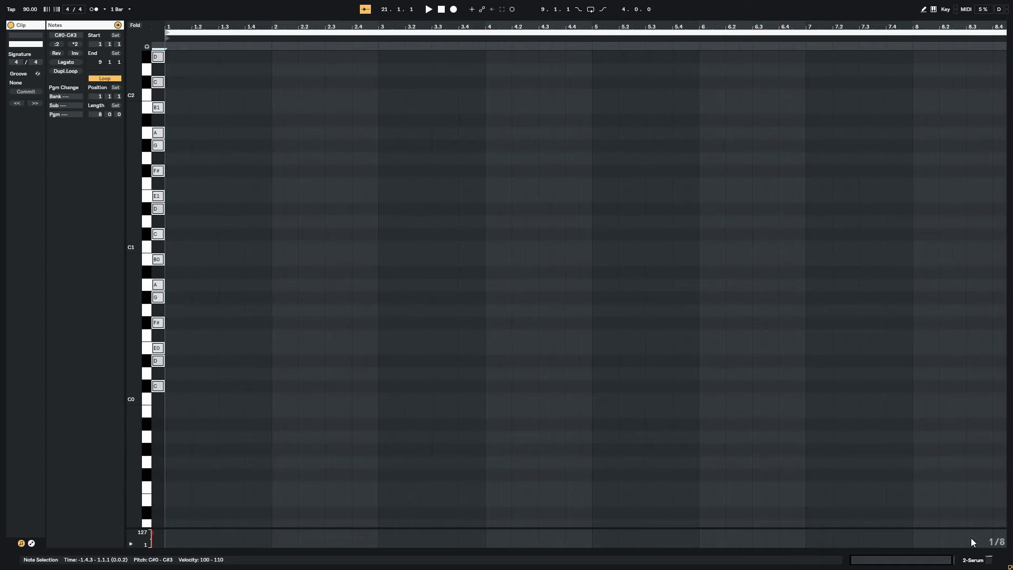
{"action": "left_click", "coordinate": [172, 375]}
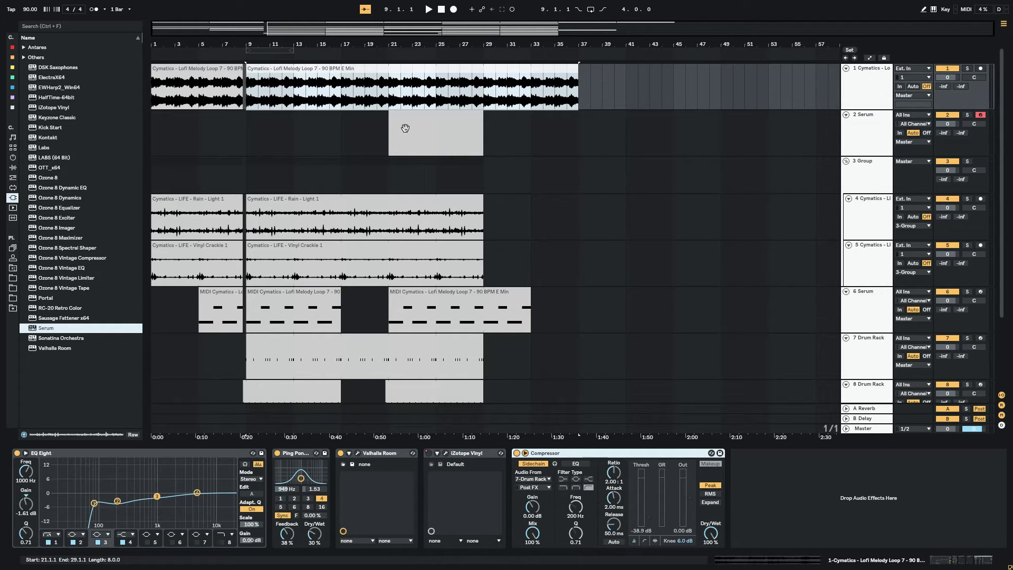
{"action": "double_click", "coordinate": [419, 130]}
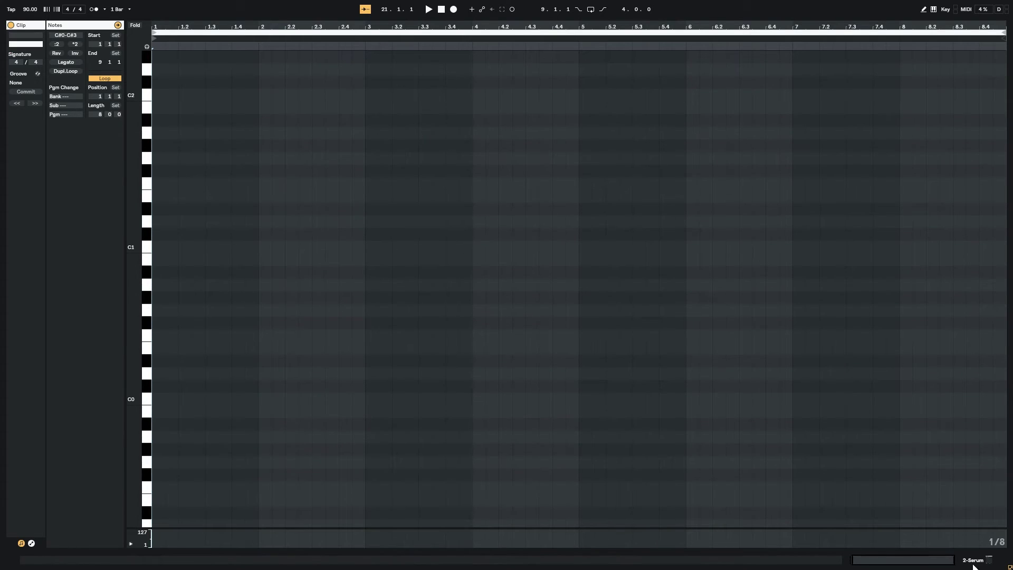
{"action": "left_click", "coordinate": [973, 563]}
{"action": "scroll", "coordinate": [423, 206], "scroll_direction": "up", "scroll_amount": 3}
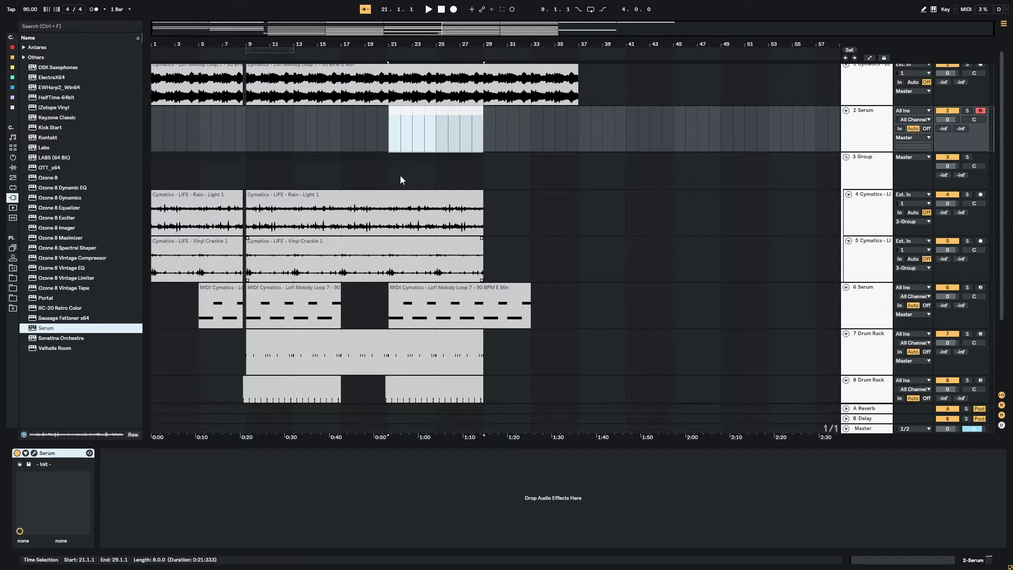
{"action": "scroll", "coordinate": [404, 182], "scroll_direction": "up", "scroll_amount": 1}
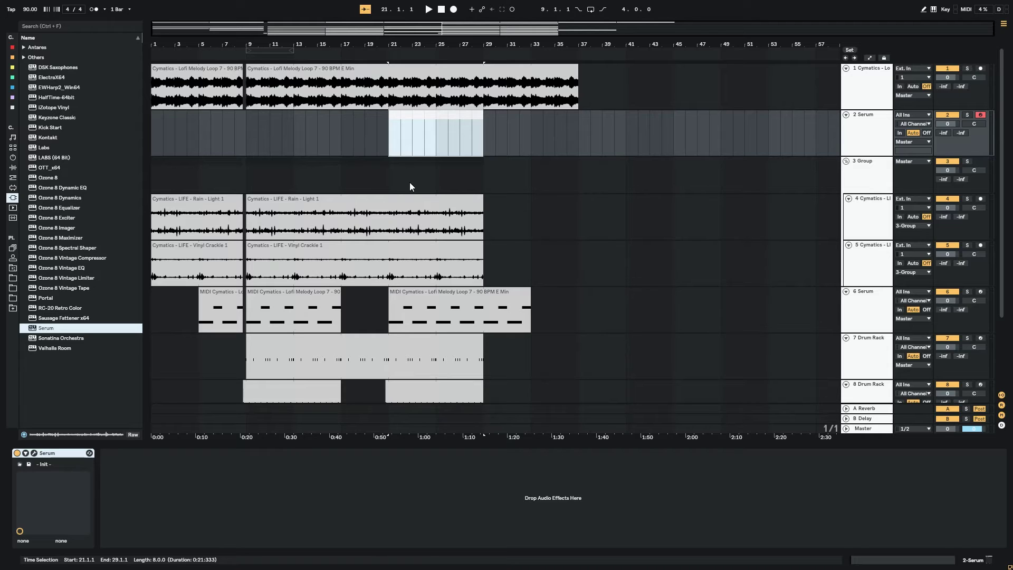
{"action": "key", "text": "ctrl+shift+m"}
{"action": "double_click", "coordinate": [449, 118]}
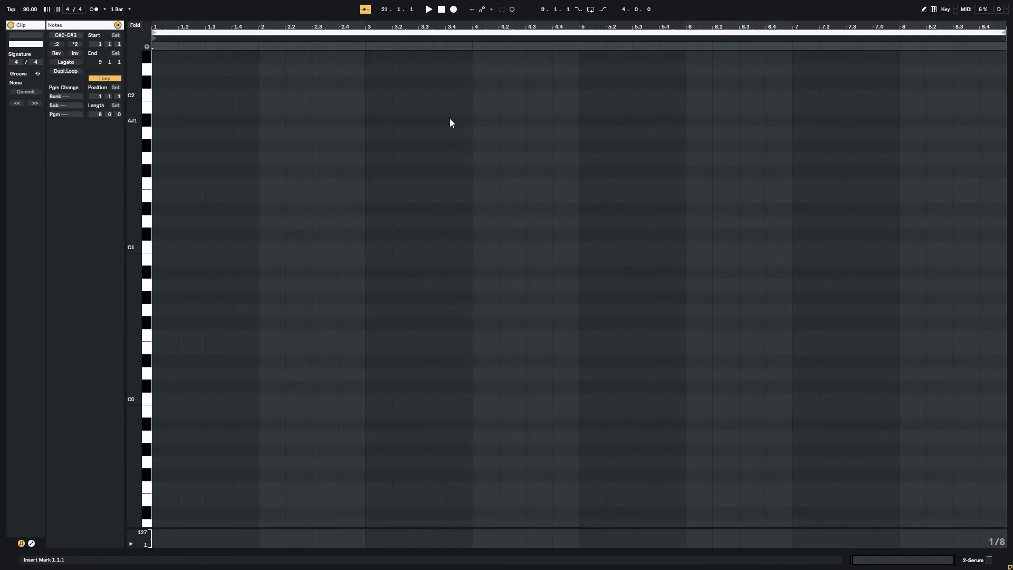
{"action": "left_click", "coordinate": [972, 559]}
{"action": "scroll", "coordinate": [760, 222], "scroll_direction": "up", "scroll_amount": 2}
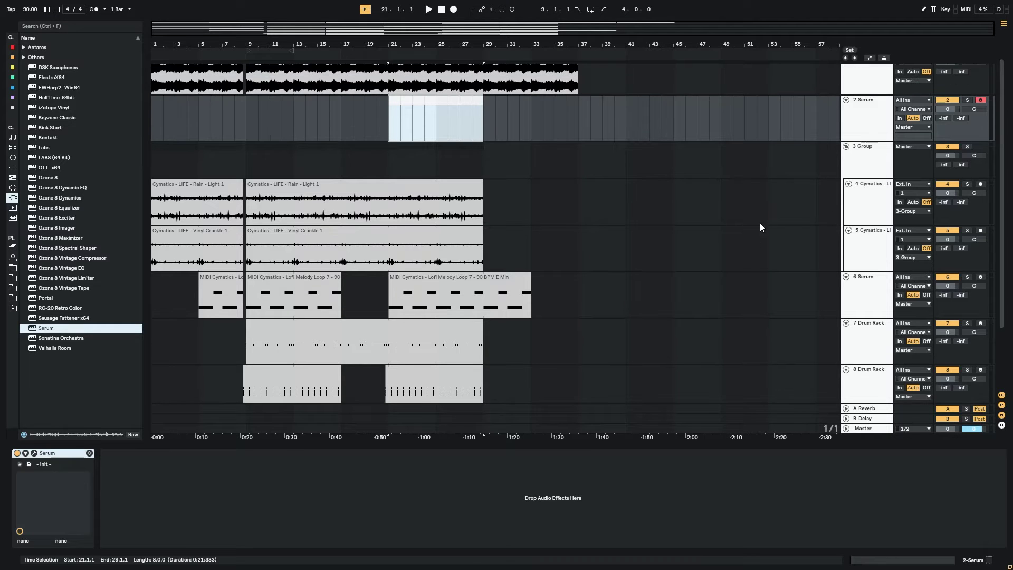
Solo the Lofi Melody Loop track and the Serum track 2
{"action": "left_click", "coordinate": [967, 114]}
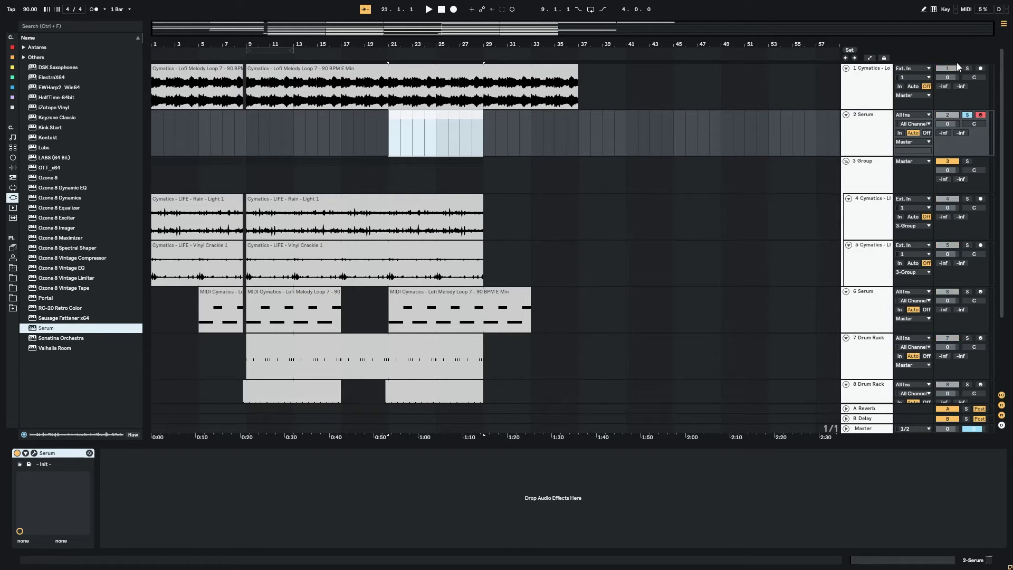
{"action": "left_click", "coordinate": [435, 326]}
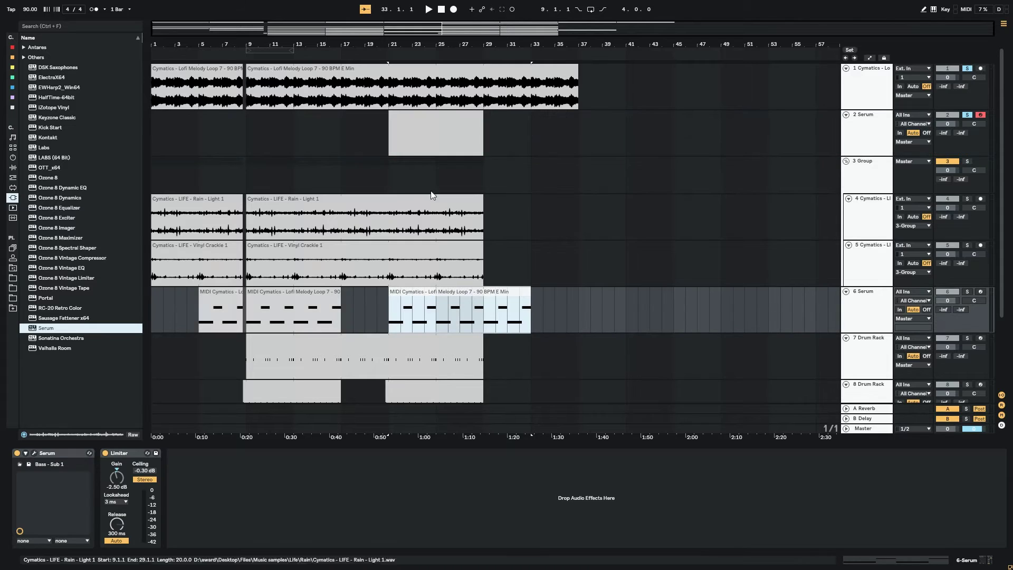
{"action": "left_click", "coordinate": [389, 138]}
Copy the C#1 and F#1 notes from track 6's bar 21 bass clip into track 2's clip, and duplicate them to fill eight bars
{"action": "double_click", "coordinate": [397, 291]}
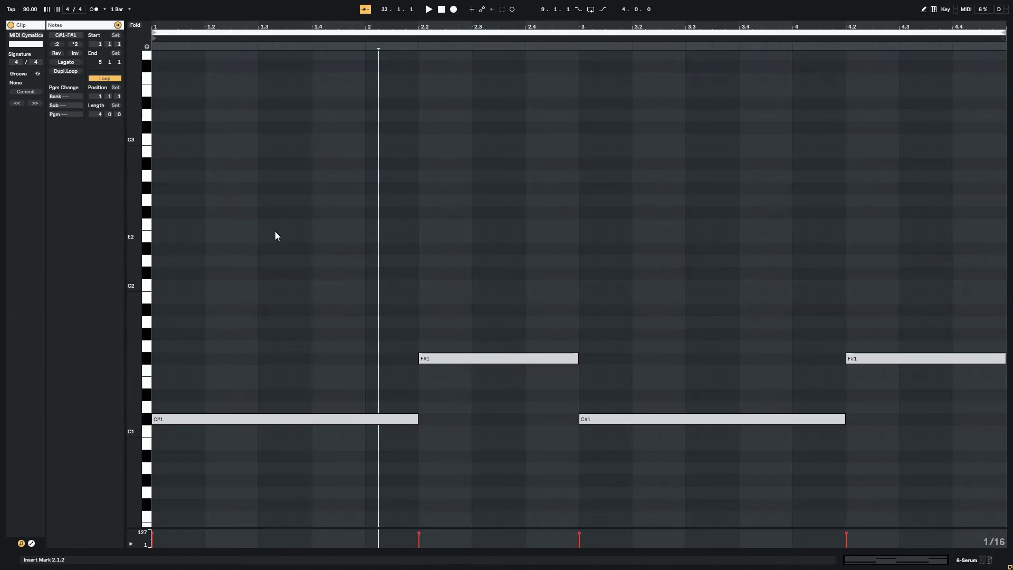
{"action": "left_click_drag", "start_coordinate": [259, 298], "coordinate": [930, 442]}
{"action": "left_click", "coordinate": [970, 563]}
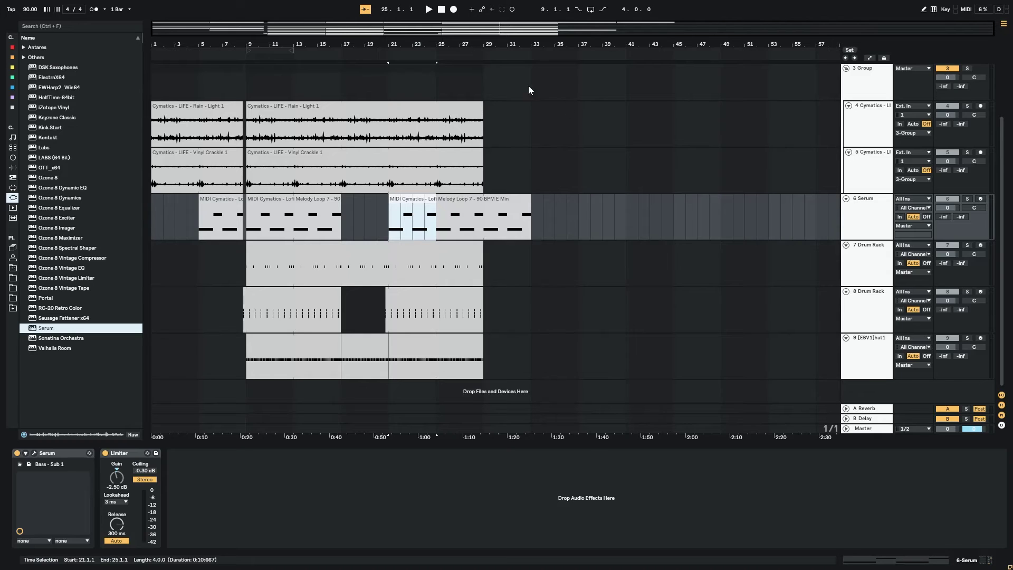
{"action": "scroll", "coordinate": [422, 92], "scroll_direction": "up", "scroll_amount": 2}
{"action": "double_click", "coordinate": [415, 93]}
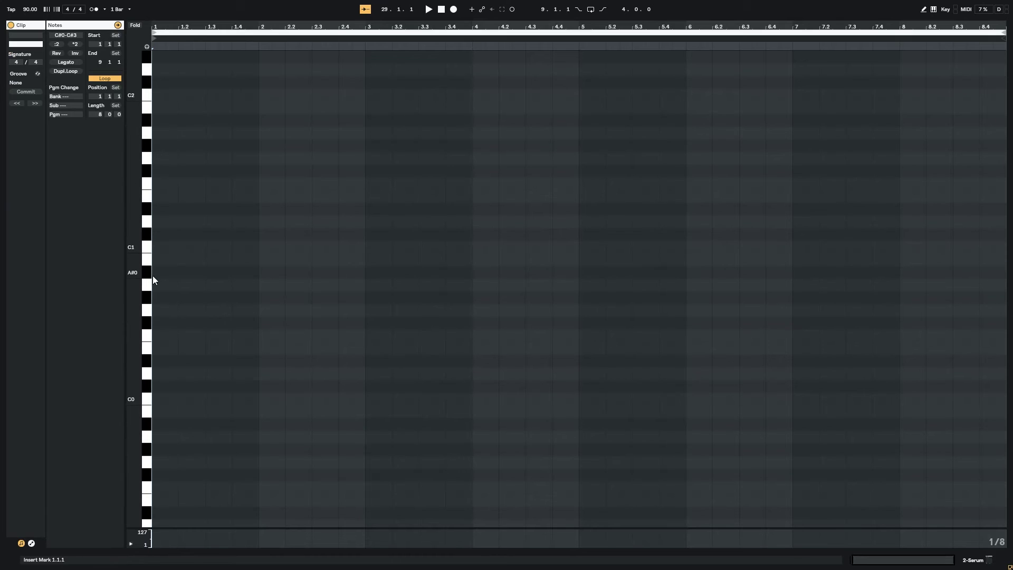
{"action": "key", "text": "ctrl+v"}
{"action": "scroll", "coordinate": [316, 235], "scroll_direction": "down", "scroll_amount": 1}
{"action": "scroll", "coordinate": [361, 230], "scroll_direction": "up", "scroll_amount": 4}
{"action": "key", "text": "ctrl+d"}
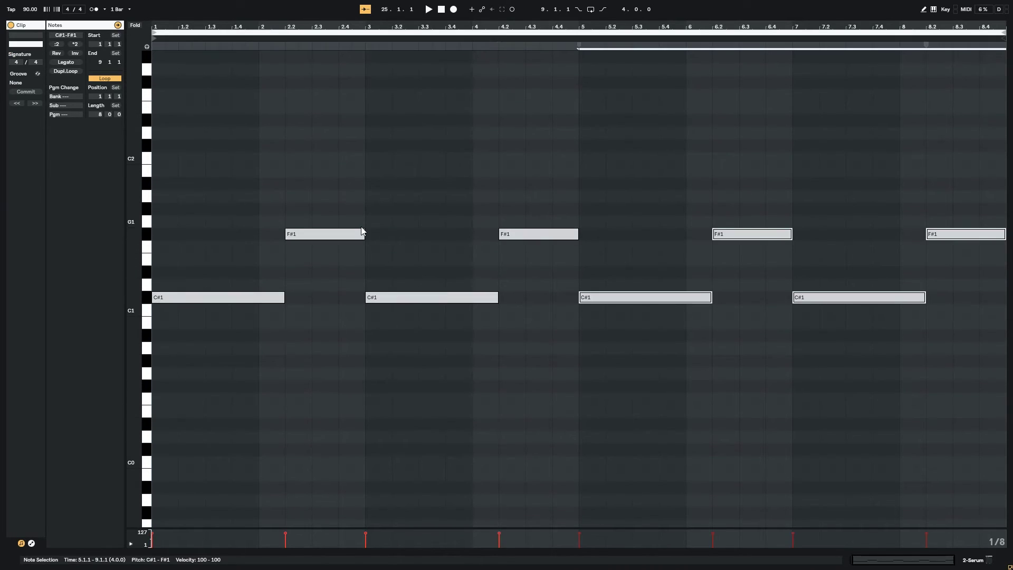
Transpose all the copied bass notes in the clip up two octaves to C#3–F#3
{"action": "key", "text": "ctrl+a"}
{"action": "key", "text": "shift+Up"}
{"action": "key", "text": "shift+Up"}
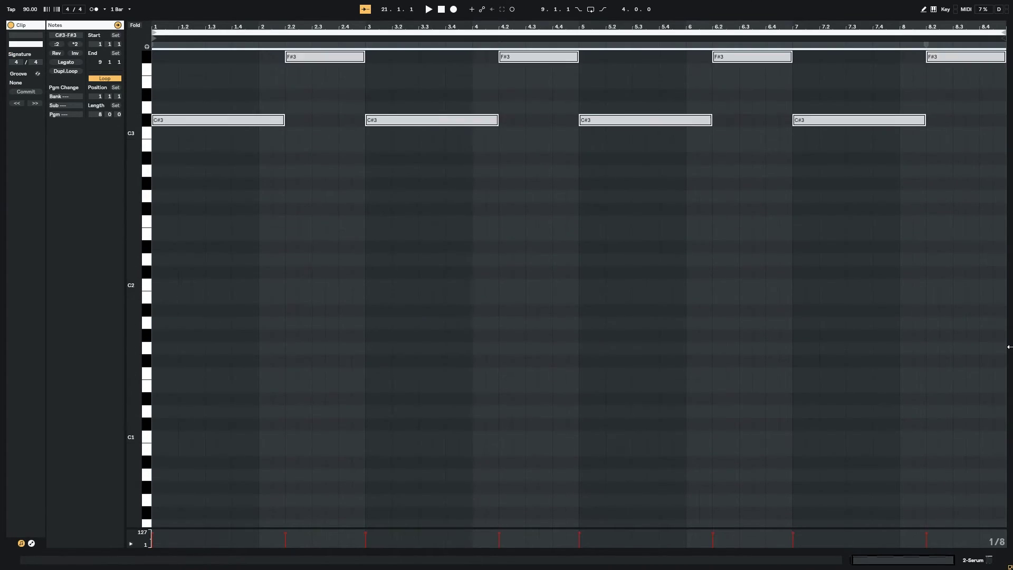
{"action": "key", "text": "shift+Down"}
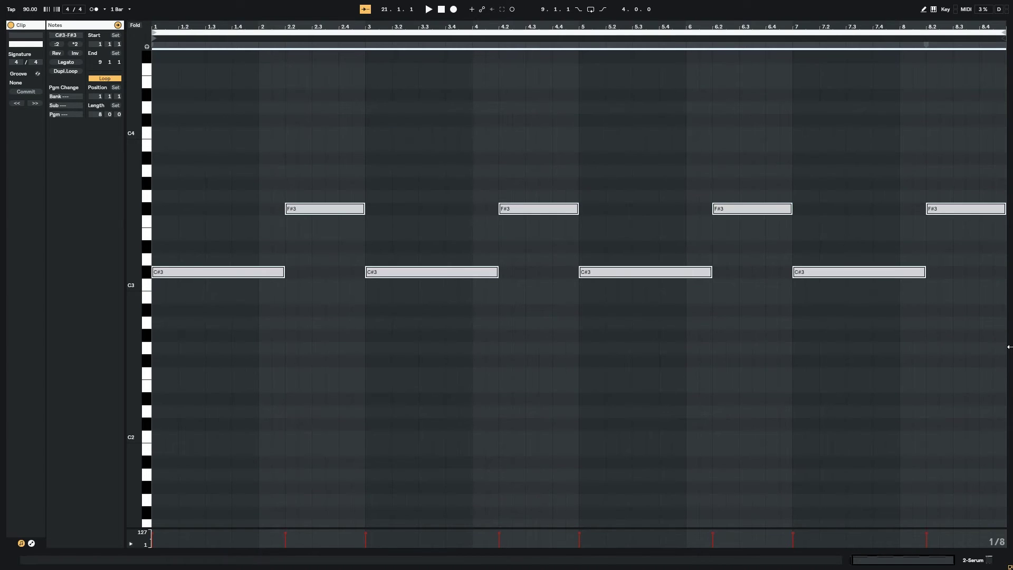
{"action": "key", "text": "F11"}
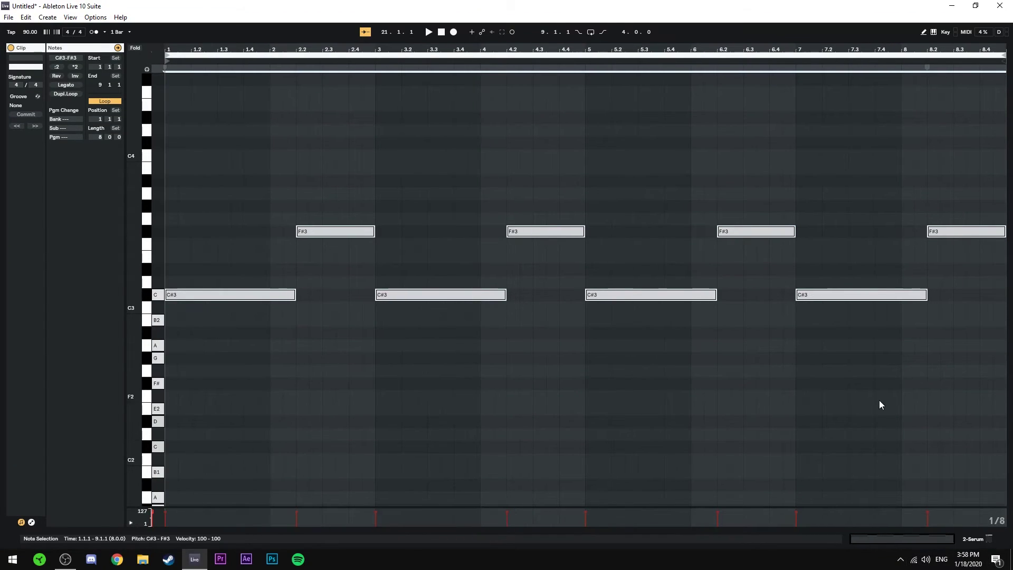
{"action": "key", "text": "F11"}
{"action": "scroll", "coordinate": [326, 286], "scroll_direction": "down", "scroll_amount": 4}
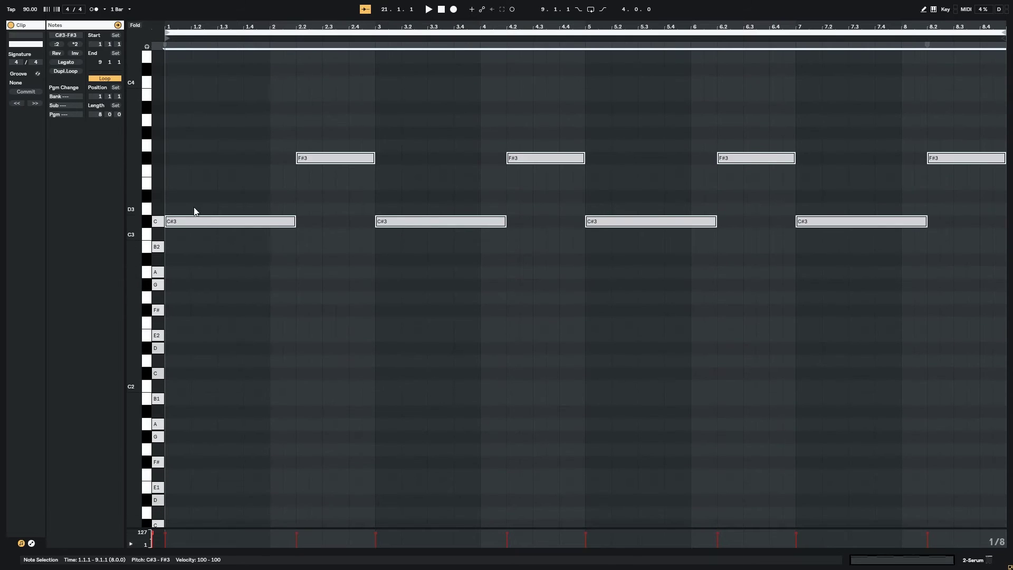
Lower the copied notes an octave to C#2–F#2, then raise all notes, including the scale guide, one octave
{"action": "key", "text": "shift+Down"}
{"action": "key", "text": "shift+Down"}
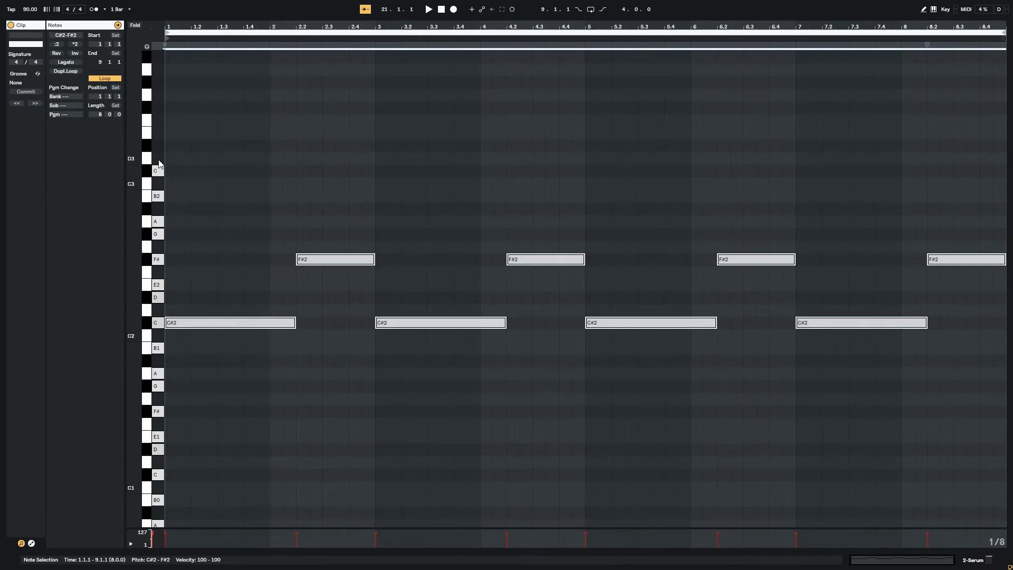
{"action": "key", "text": "ctrl+a"}
{"action": "key", "text": "shift+Up"}
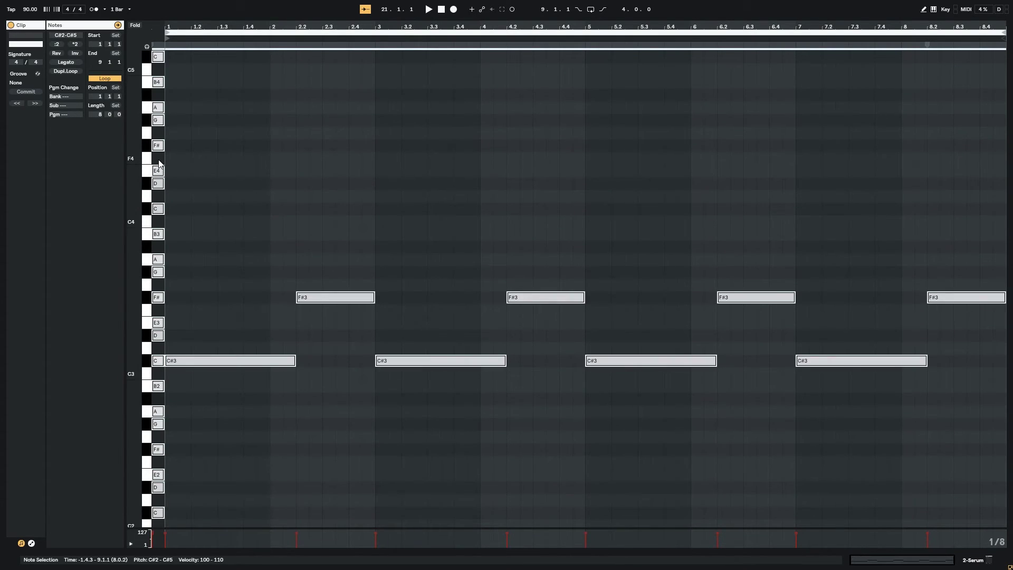
Play the clip from bar 21 together with the melody loop and return to the arrangement
{"action": "key", "text": "space"}
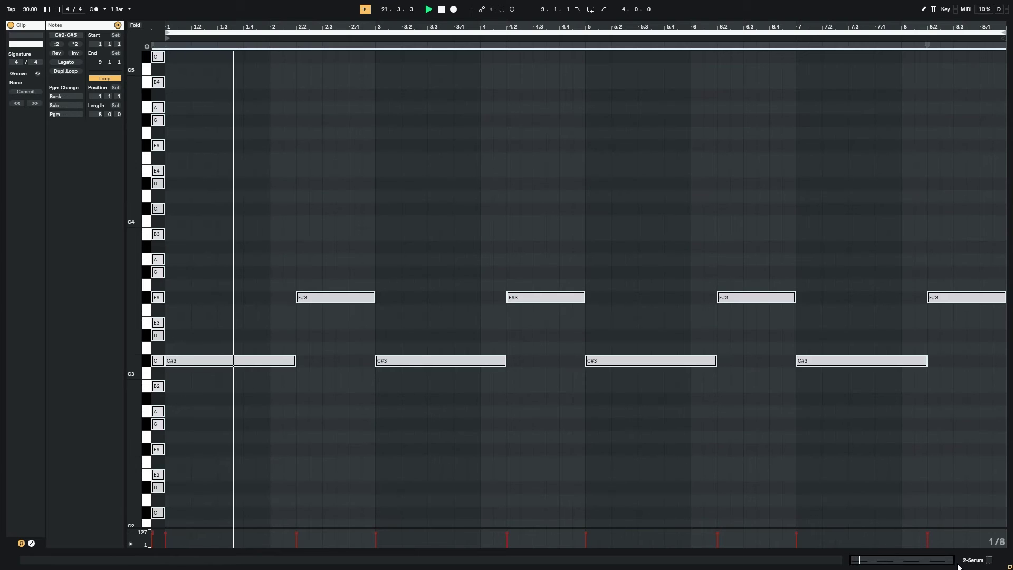
{"action": "left_click", "coordinate": [984, 561]}
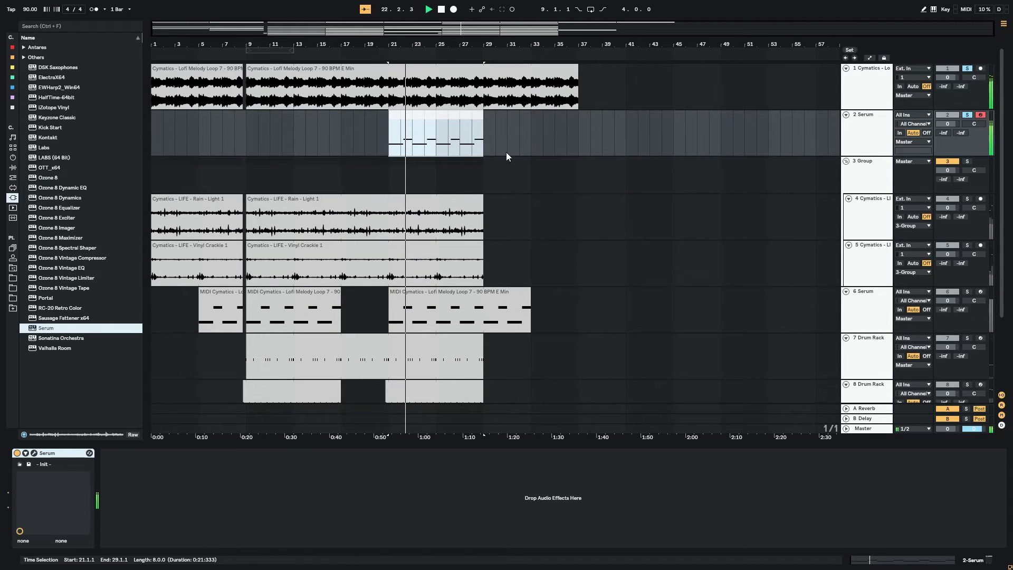
{"action": "key", "text": "space"}
Open track 2's Serum and load KY Brittle Piano from the user Future Bass Echo Sound Works Ashes Vol 1 presets
{"action": "left_click", "coordinate": [34, 453]}
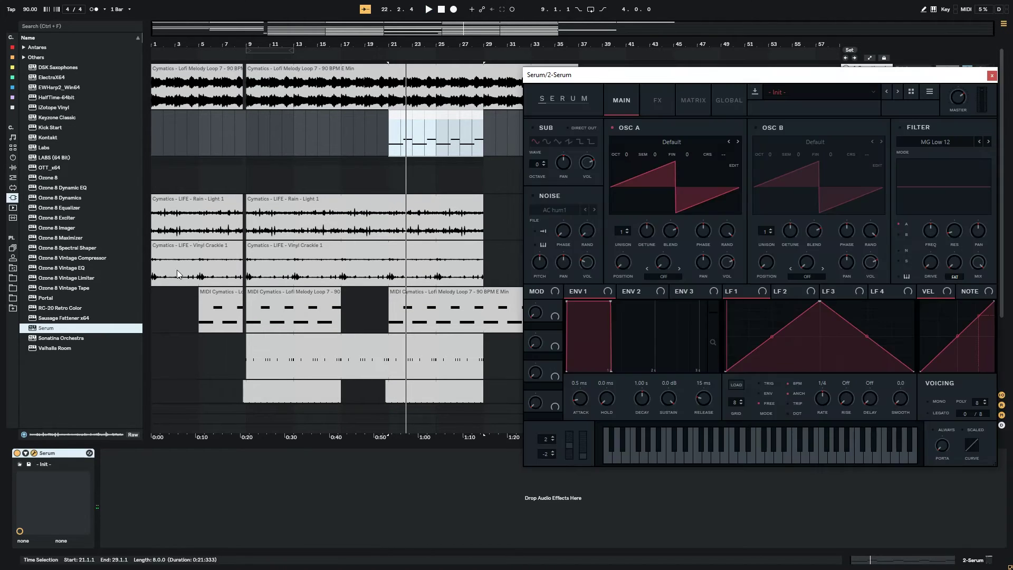
{"action": "left_click", "coordinate": [838, 91]}
{"action": "mouse_move", "coordinate": [776, 211]}
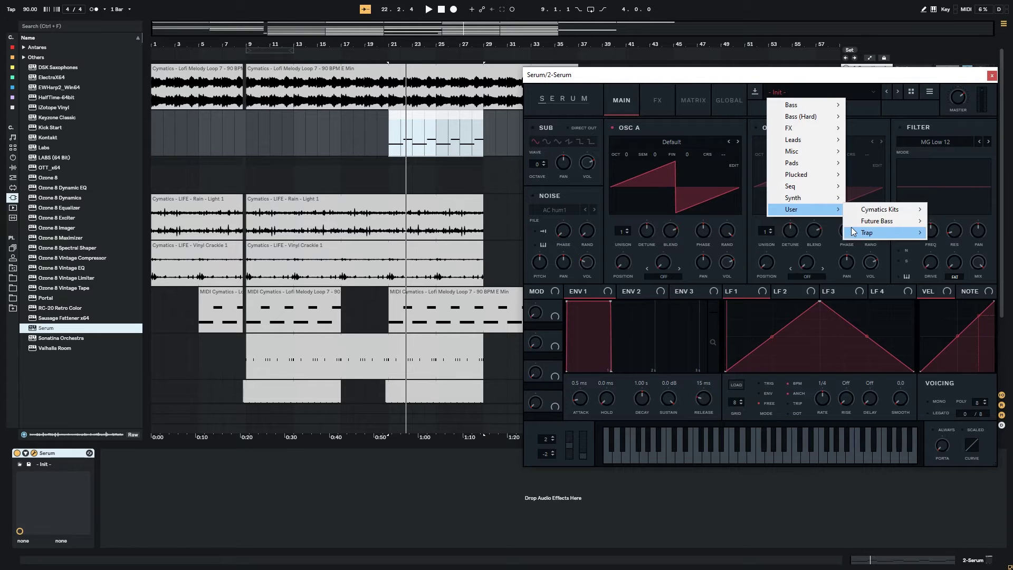
{"action": "mouse_move", "coordinate": [853, 223]}
{"action": "mouse_move", "coordinate": [679, 290]}
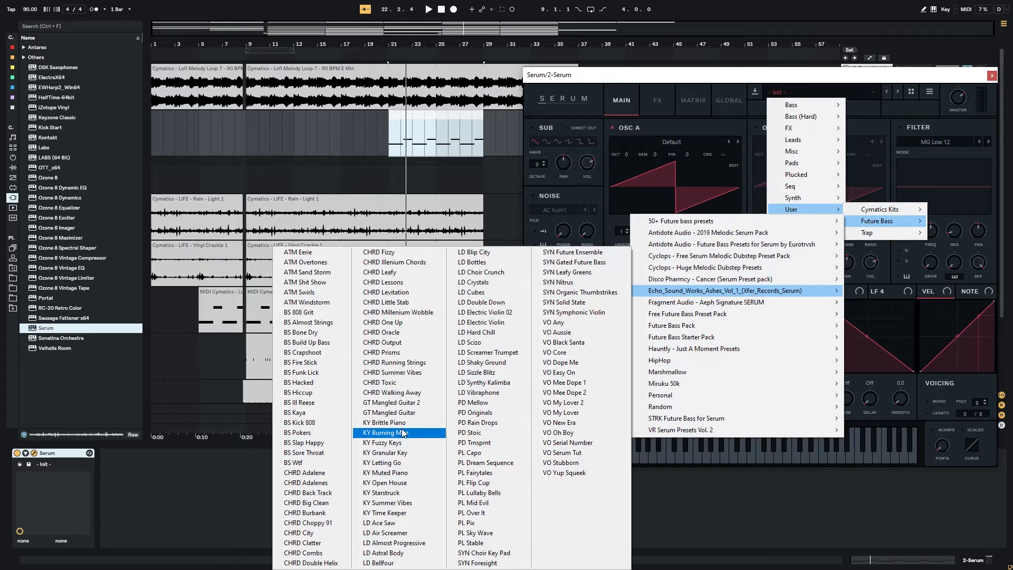
{"action": "left_click", "coordinate": [384, 422]}
{"action": "mouse_move", "coordinate": [821, 78]}
{"action": "left_mouse_down"}
{"action": "mouse_move", "coordinate": [731, 96]}
{"action": "mouse_move", "coordinate": [797, 129]}
{"action": "left_mouse_up"}
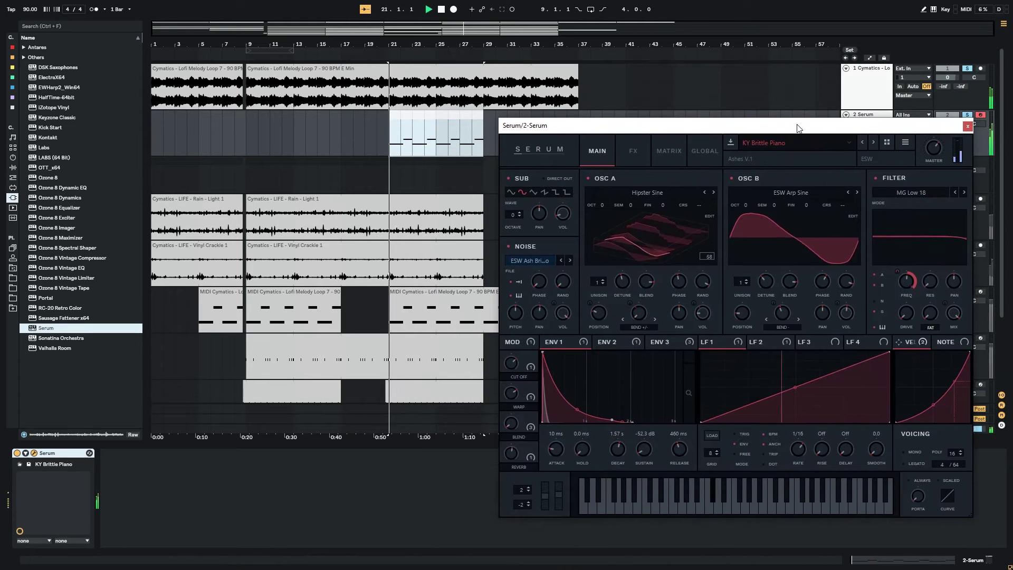
Audition the following KY presets during playback, choose KY Letting Go, and close the synth window
{"action": "left_click", "coordinate": [872, 144]}
{"action": "key", "text": "space"}
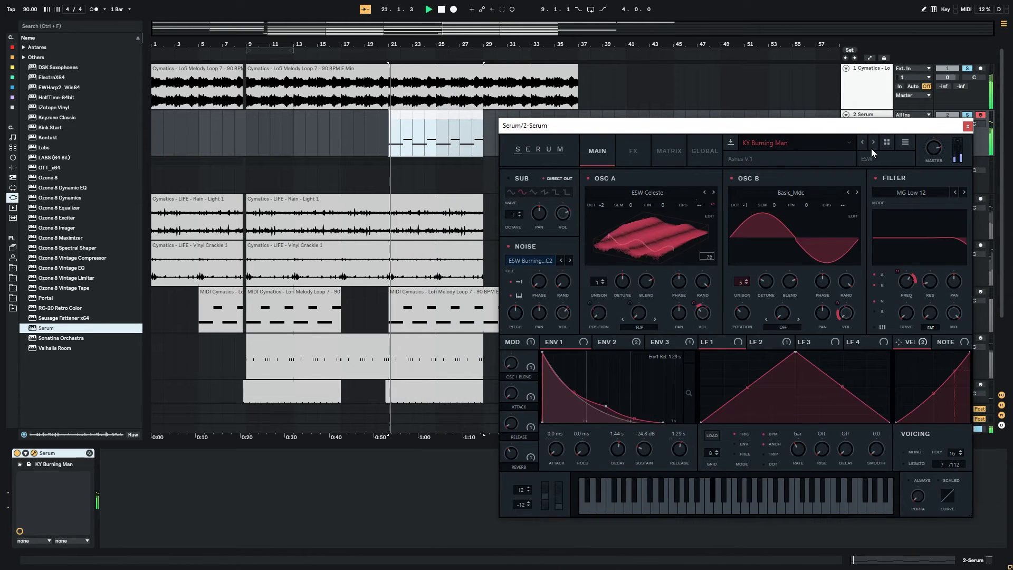
{"action": "left_click", "coordinate": [871, 147]}
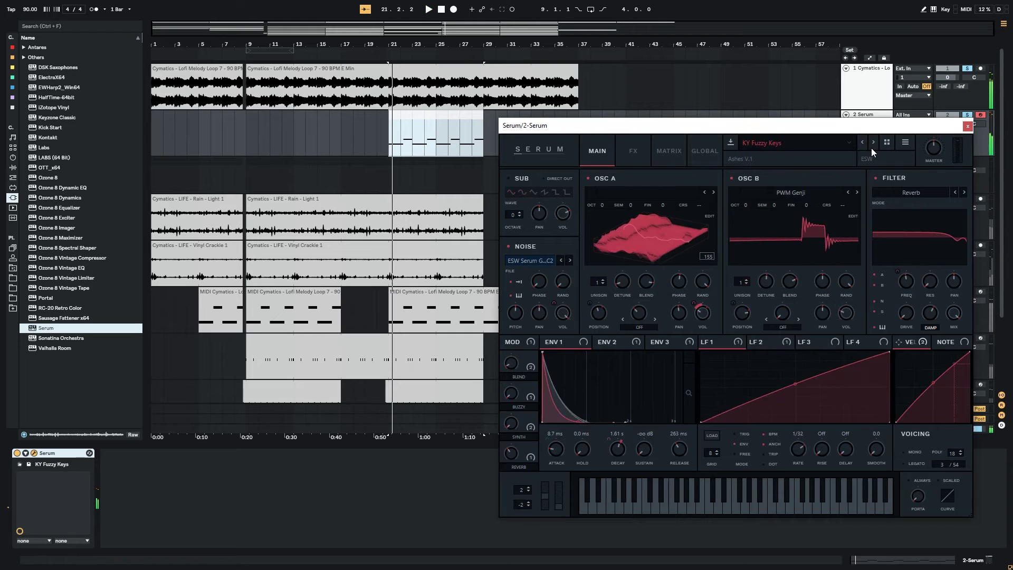
{"action": "left_click", "coordinate": [871, 148]}
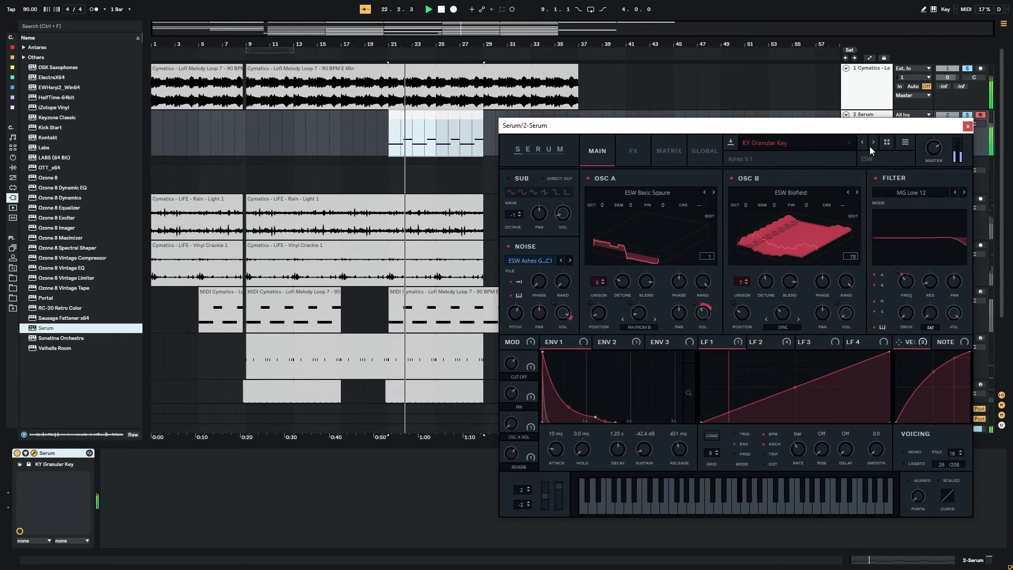
{"action": "left_click", "coordinate": [873, 143]}
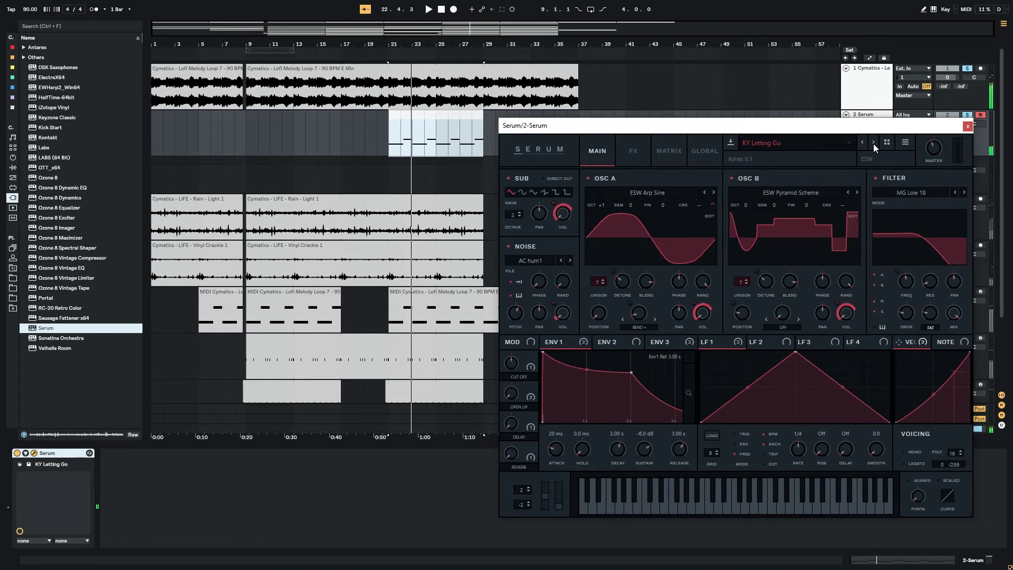
{"action": "left_click", "coordinate": [968, 126]}
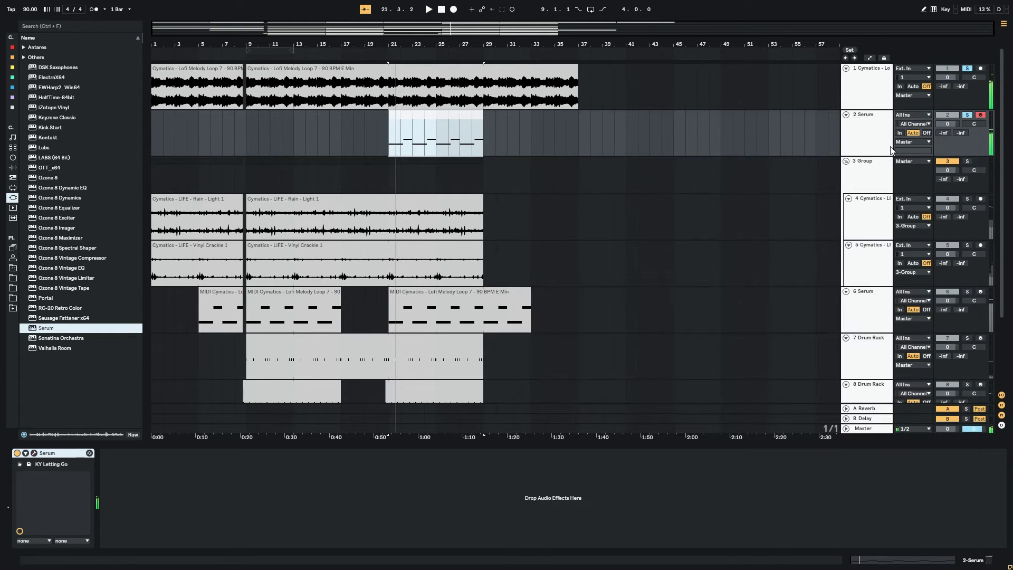
Open track 2's clip at bar 21 and transpose all its notes down one octave
{"action": "double_click", "coordinate": [425, 112]}
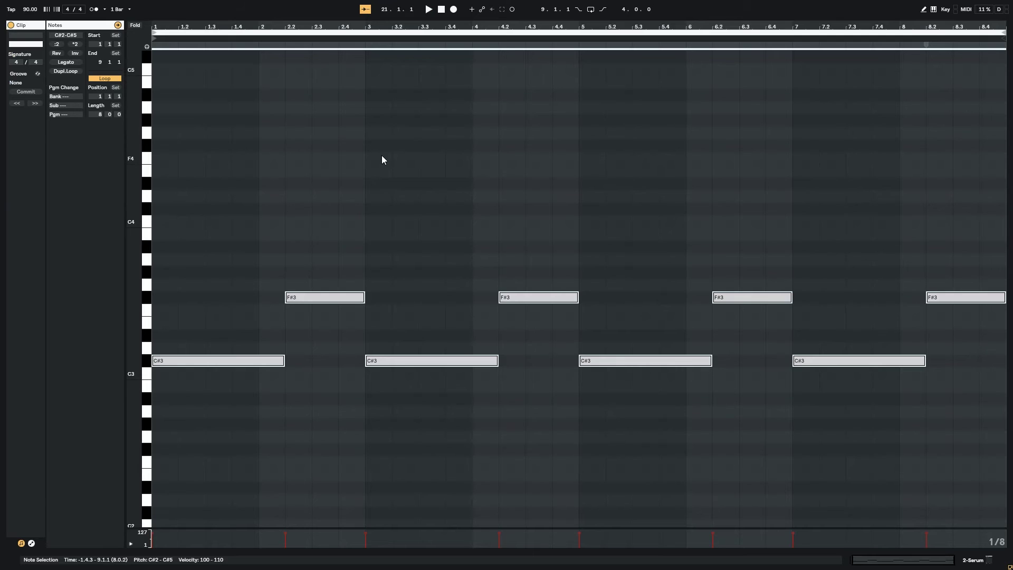
{"action": "key", "text": "shift+Down"}
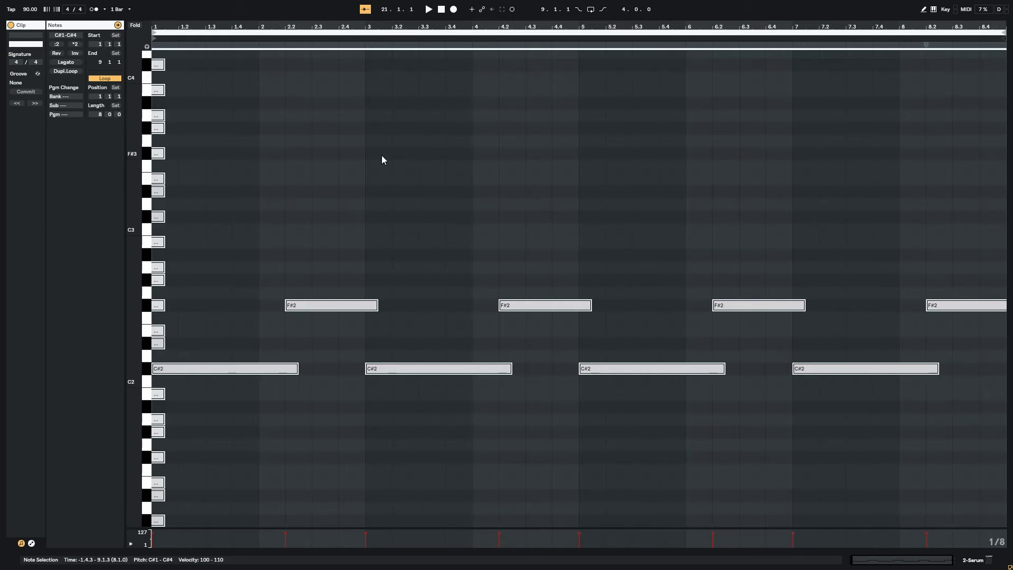
Play the clip and try extending the C#3 note at 4.2 through to 5.3 over the following C#3
{"action": "key", "text": "space"}
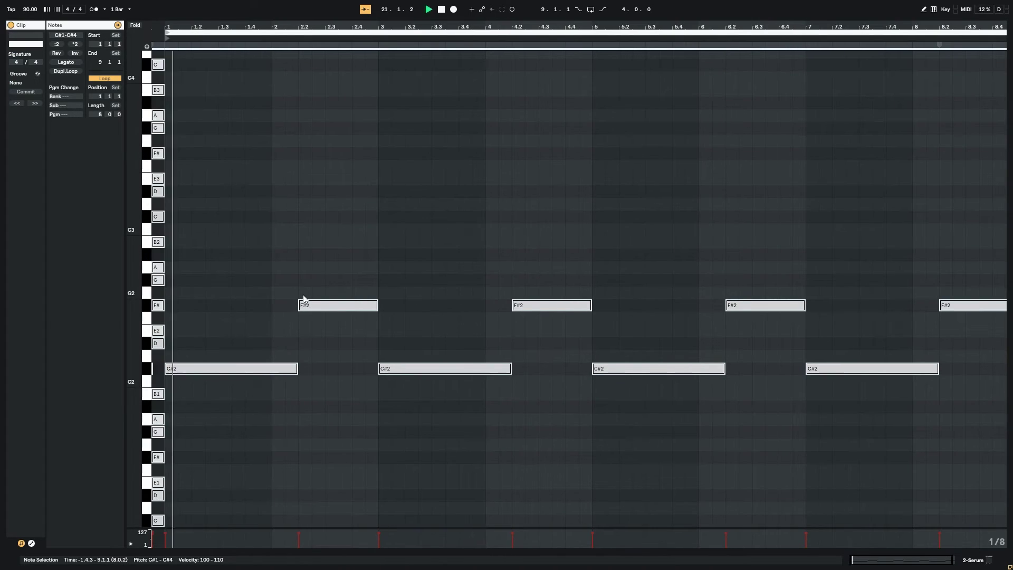
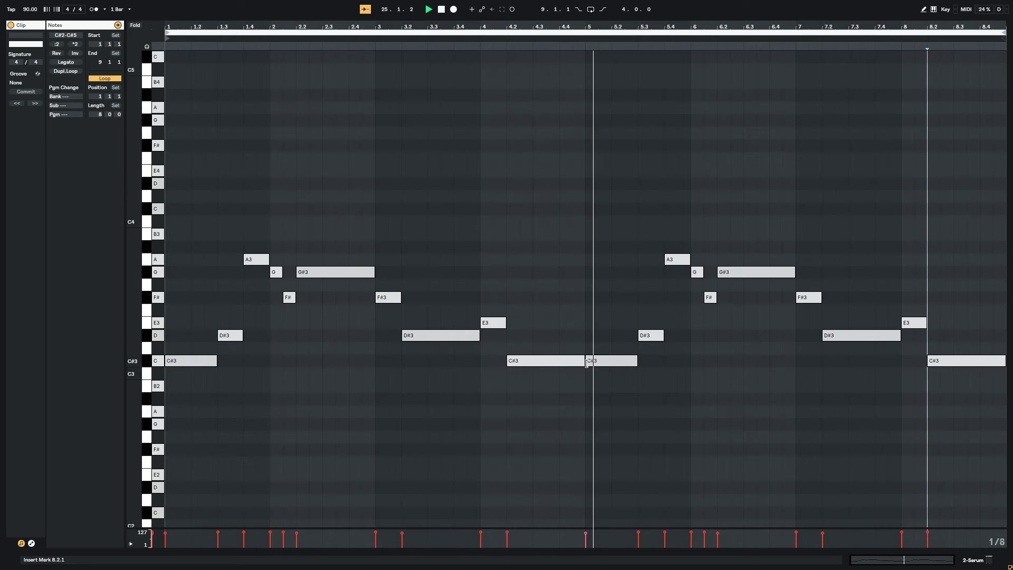
{"action": "left_click_drag", "start_coordinate": [587, 363], "coordinate": [636, 362]}
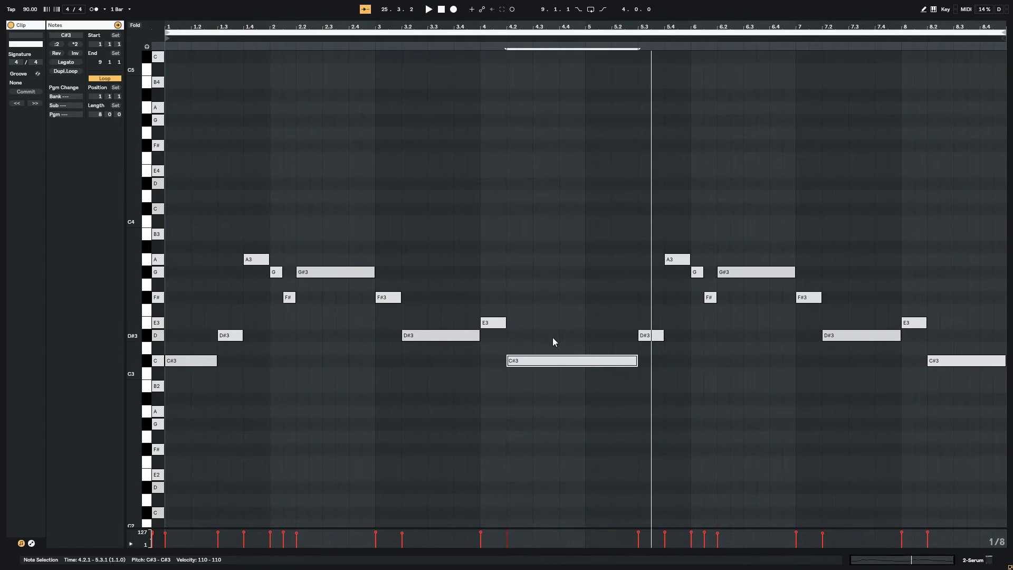
{"action": "left_click", "coordinate": [506, 351]}
{"action": "key", "text": "space"}
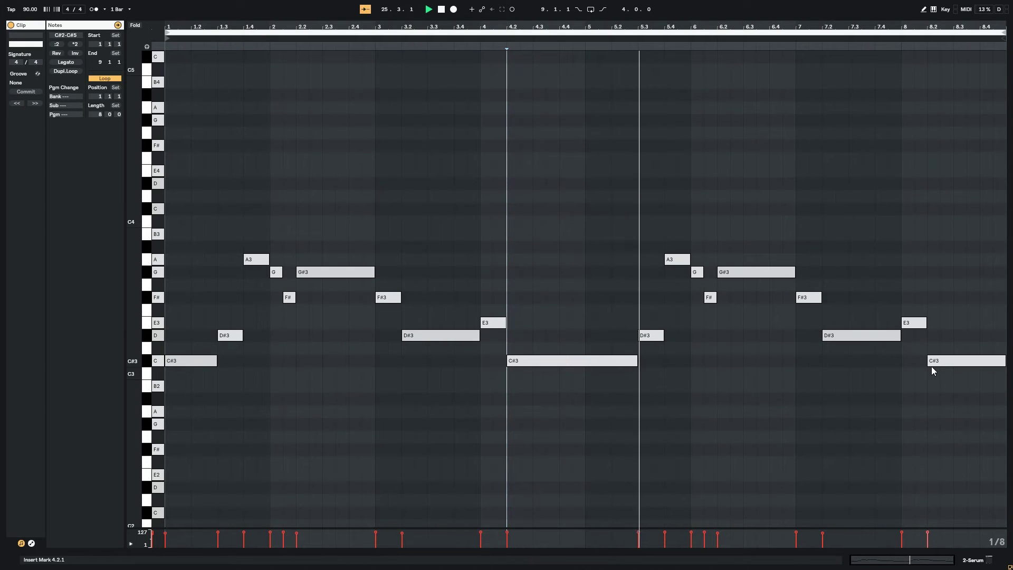
{"action": "left_click", "coordinate": [627, 363]}
{"action": "key", "text": "space"}
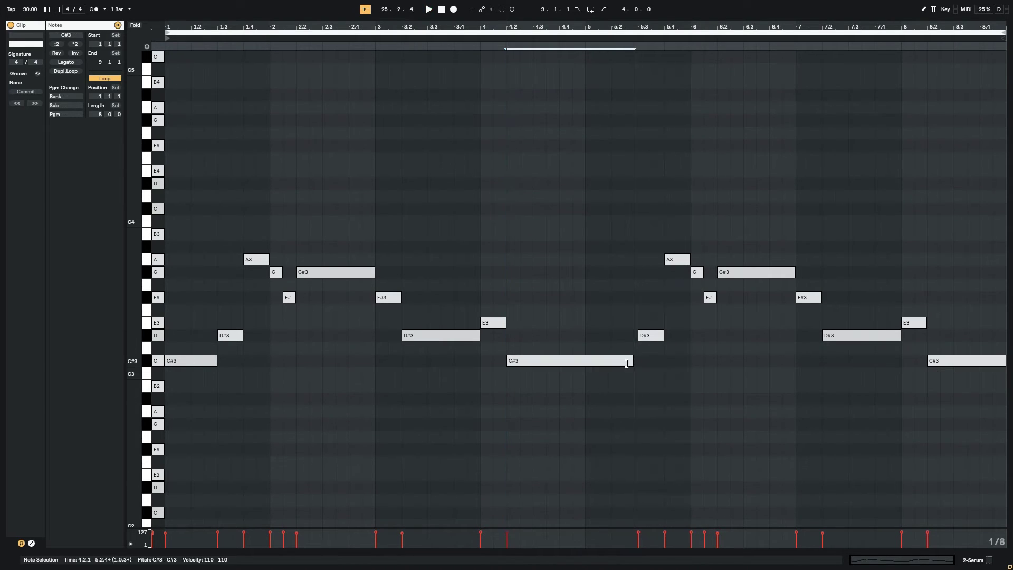
{"action": "mouse_move", "coordinate": [627, 362]}
{"action": "left_mouse_down"}
{"action": "mouse_move", "coordinate": [586, 363]}
{"action": "mouse_move", "coordinate": [642, 363]}
{"action": "left_mouse_up"}
{"action": "double_click", "coordinate": [588, 360]}
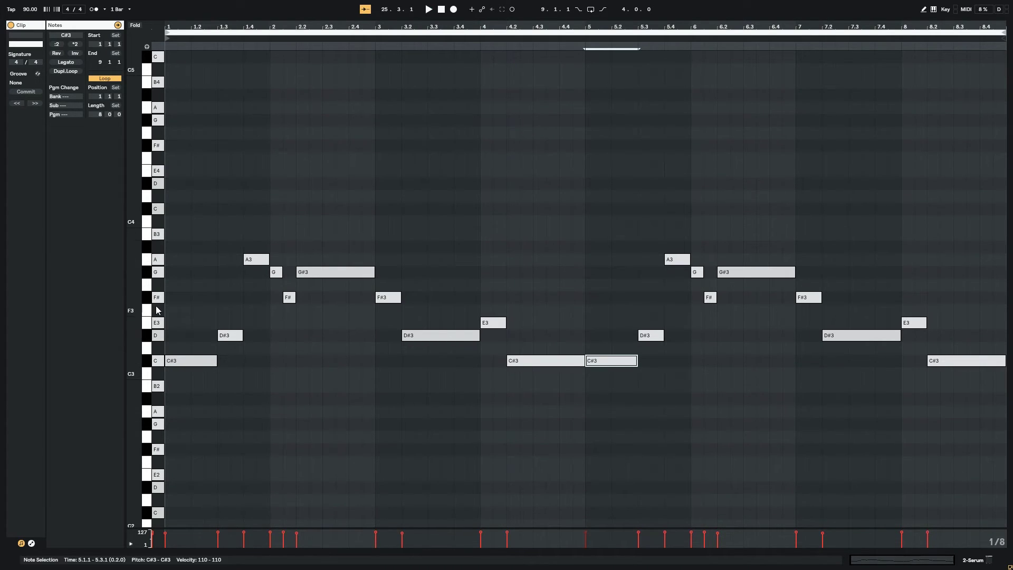
Play the clip from its start, then stack a copy of its first C#3 note three semitones higher at E3
{"action": "left_click", "coordinate": [173, 319]}
{"action": "key", "text": "space"}
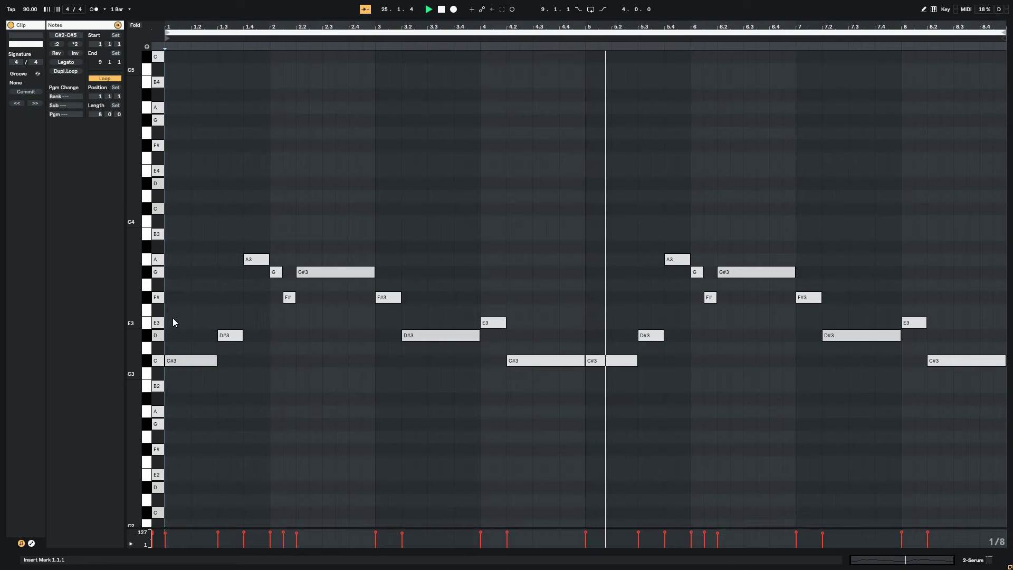
{"action": "left_click", "coordinate": [191, 361]}
{"action": "key", "text": "space"}
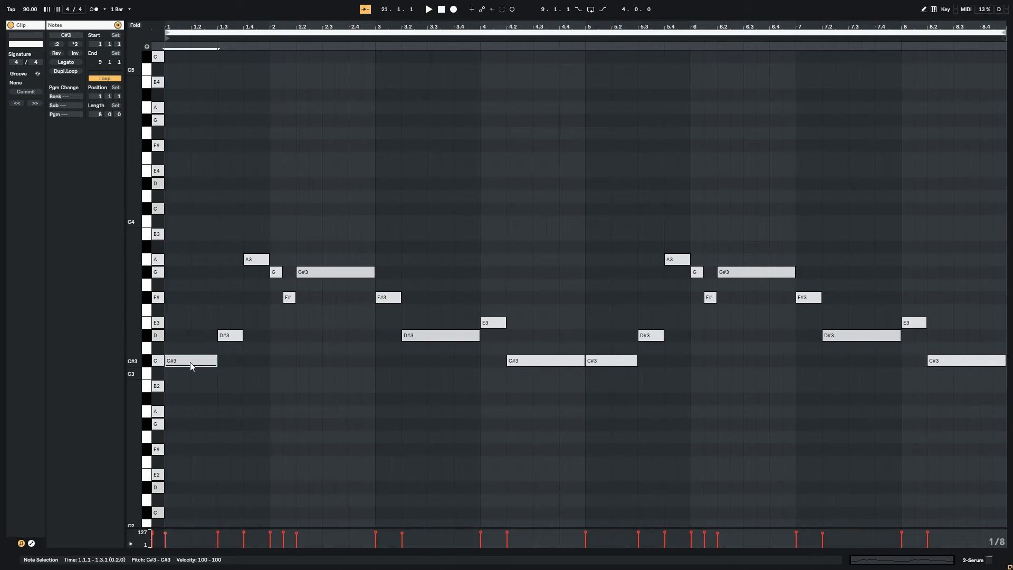
{"action": "key", "text": "ctrl+c"}
{"action": "key", "text": "ctrl+v"}
{"action": "key", "text": "Up"}
{"action": "key", "text": "Up"}
{"action": "key", "text": "Up"}
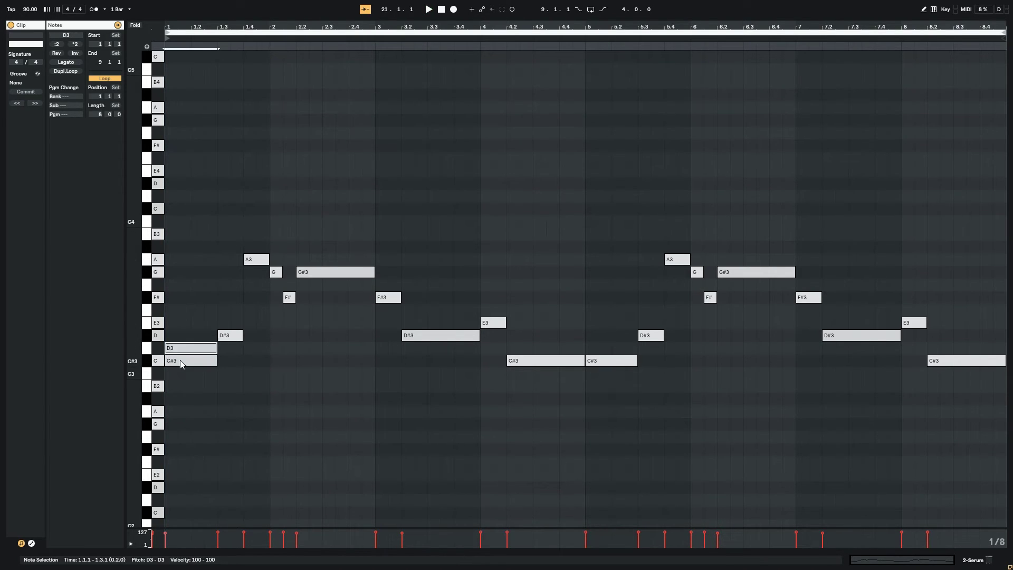
Stack a copy of the long G#3 note at 2.2 three semitones higher at B3
{"action": "left_click", "coordinate": [345, 272]}
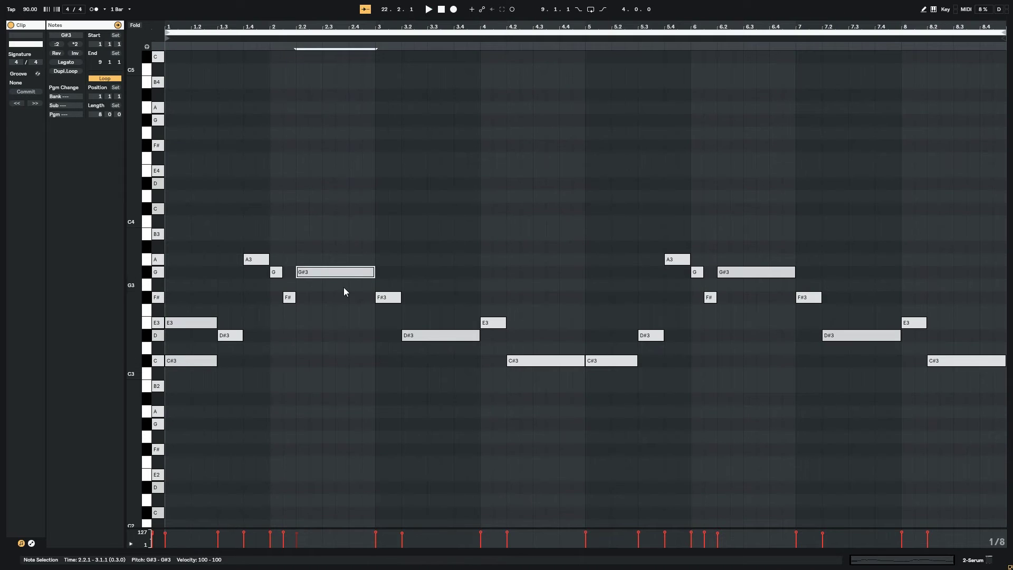
{"action": "key", "text": "ctrl+c"}
{"action": "key", "text": "ctrl+v"}
{"action": "key", "text": "Up"}
{"action": "key", "text": "Up"}
{"action": "key", "text": "Up"}
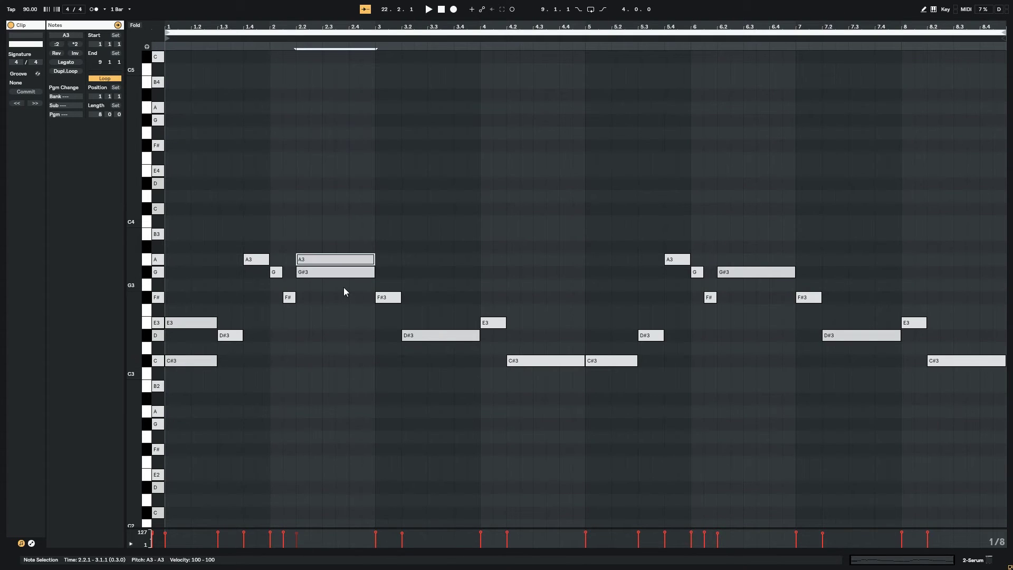
Stack a copy of the long D#3 note at 3.2 three semitones higher at F#3
{"action": "left_click_drag", "start_coordinate": [435, 330], "coordinate": [426, 339]}
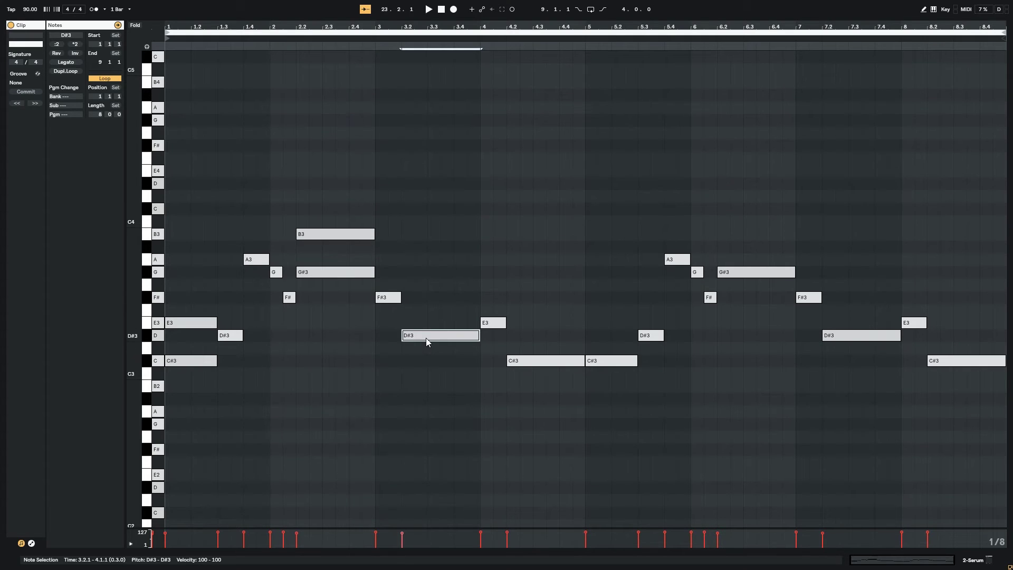
{"action": "key", "text": "ctrl+c"}
{"action": "key", "text": "ctrl+v"}
{"action": "key", "text": "Up"}
{"action": "key", "text": "Up"}
{"action": "key", "text": "Up"}
Stack a copy of the C#3 note at 4.2 three semitones higher at E3
{"action": "left_click", "coordinate": [536, 361]}
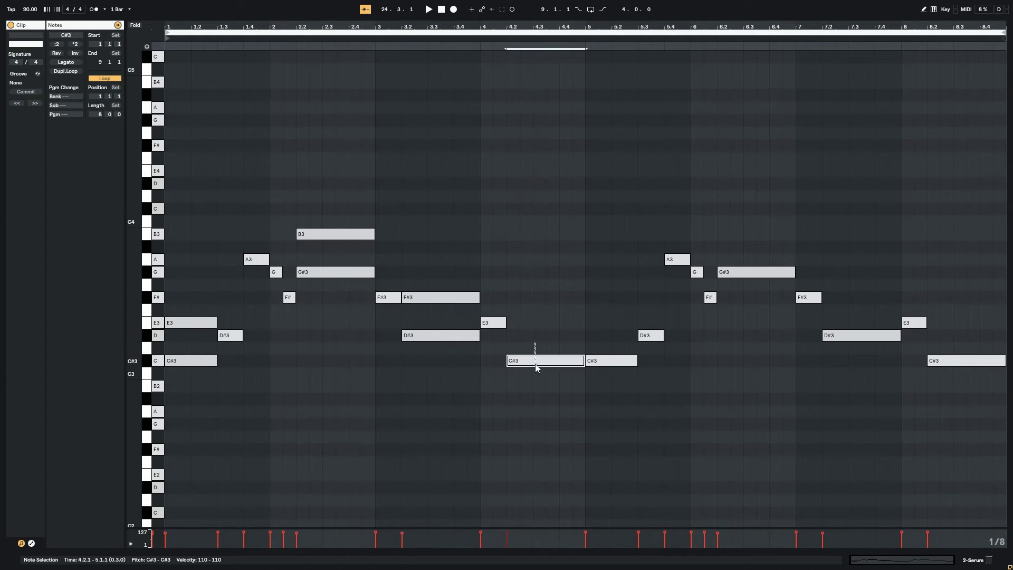
{"action": "key", "text": "ctrl+c"}
{"action": "key", "text": "ctrl+v"}
{"action": "key", "text": "Up"}
{"action": "key", "text": "Up"}
{"action": "key", "text": "Up"}
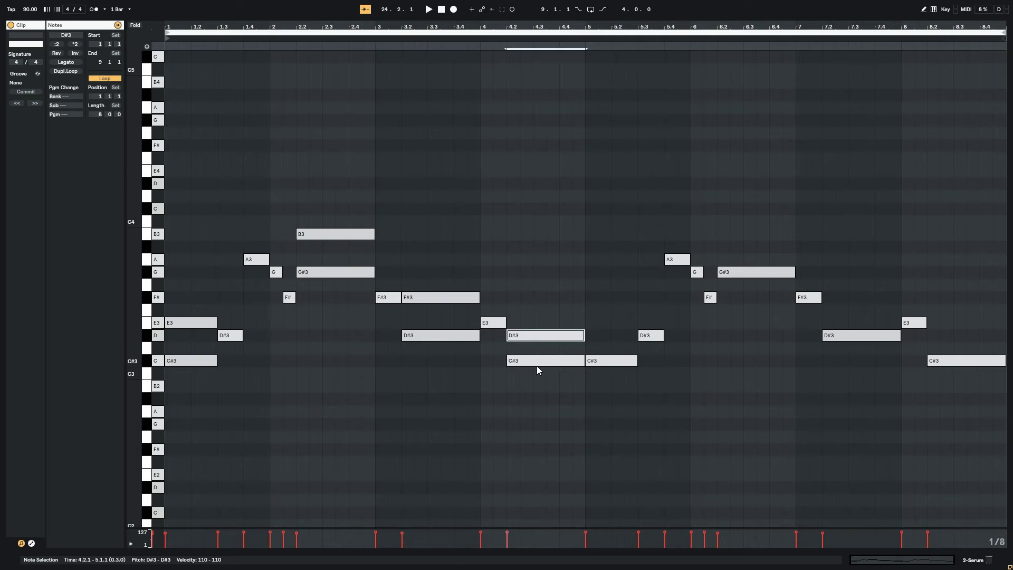
Play the harmonised melody and raise the B3 note at 2.2 by two semitones to C#4
{"action": "key", "text": "space"}
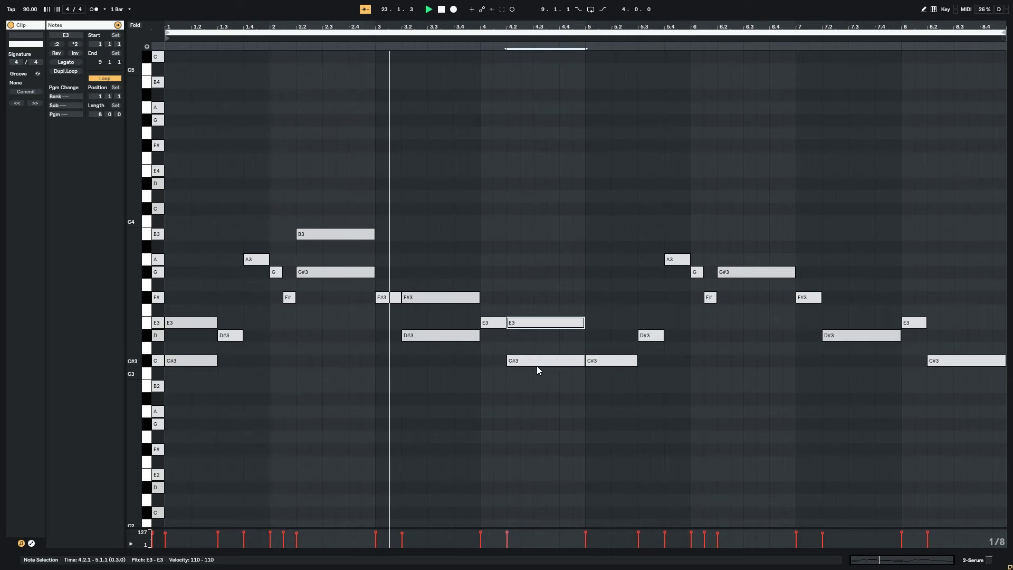
{"action": "left_click", "coordinate": [339, 236]}
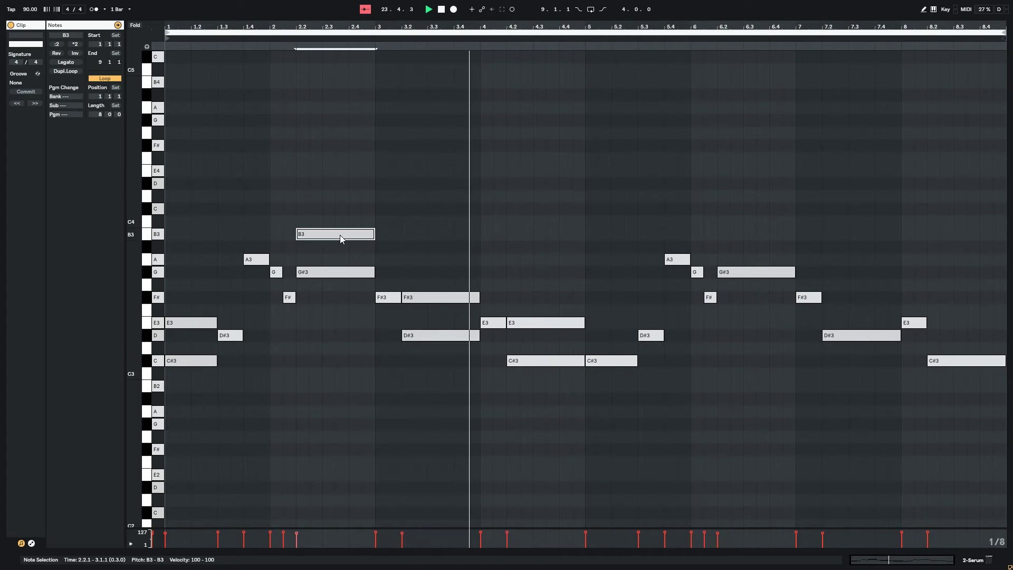
{"action": "key", "text": "Up"}
{"action": "key", "text": "Up"}
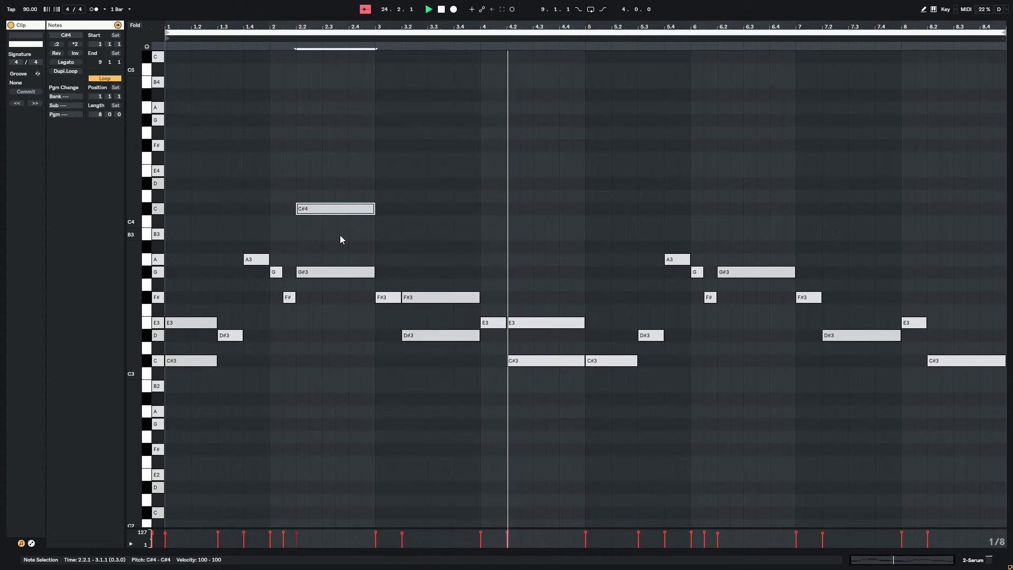
Duplicate the harmonised notes of bars 1 to 4 over bars 5 to 8 while the clip plays
{"action": "left_click", "coordinate": [247, 240]}
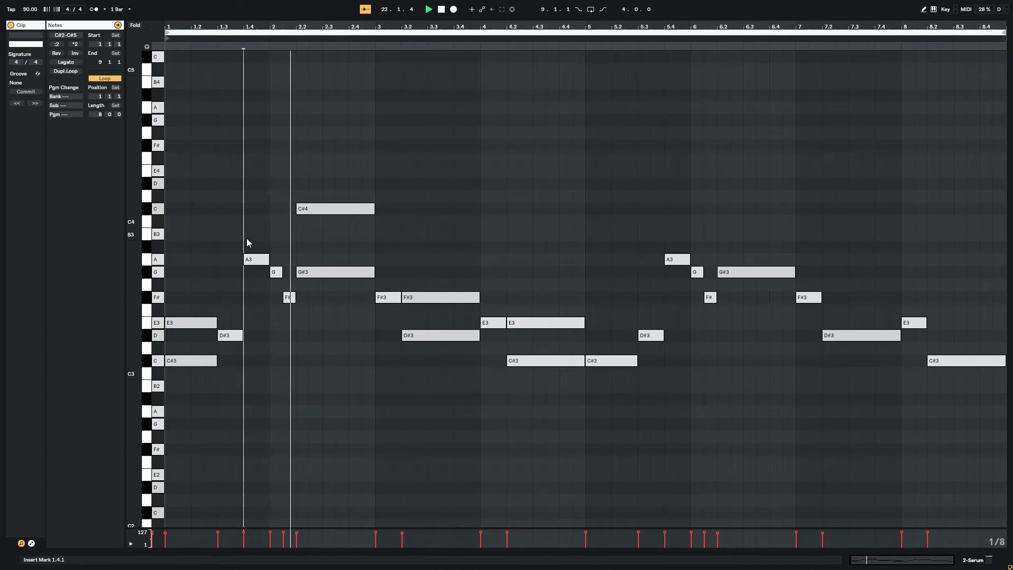
{"action": "left_click_drag", "start_coordinate": [554, 175], "coordinate": [211, 459]}
{"action": "key", "text": "ctrl+d"}
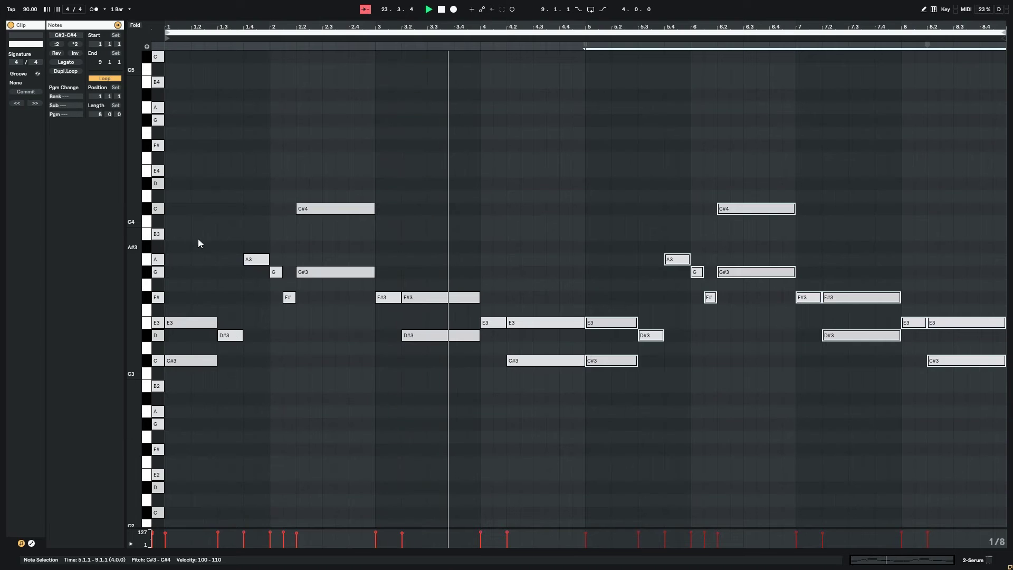
Transpose all notes in the clip down one octave and return to the arrangement
{"action": "key", "text": "ctrl+a"}
{"action": "key", "text": "shift+Down"}
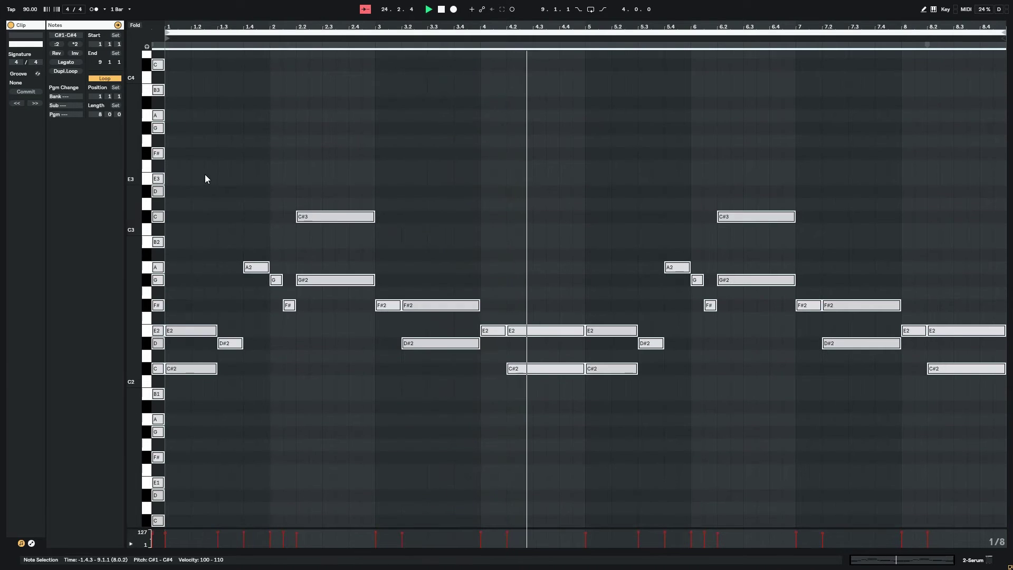
{"action": "left_click", "coordinate": [989, 560]}
{"action": "left_click_drag", "start_coordinate": [412, 143], "coordinate": [399, 184]}
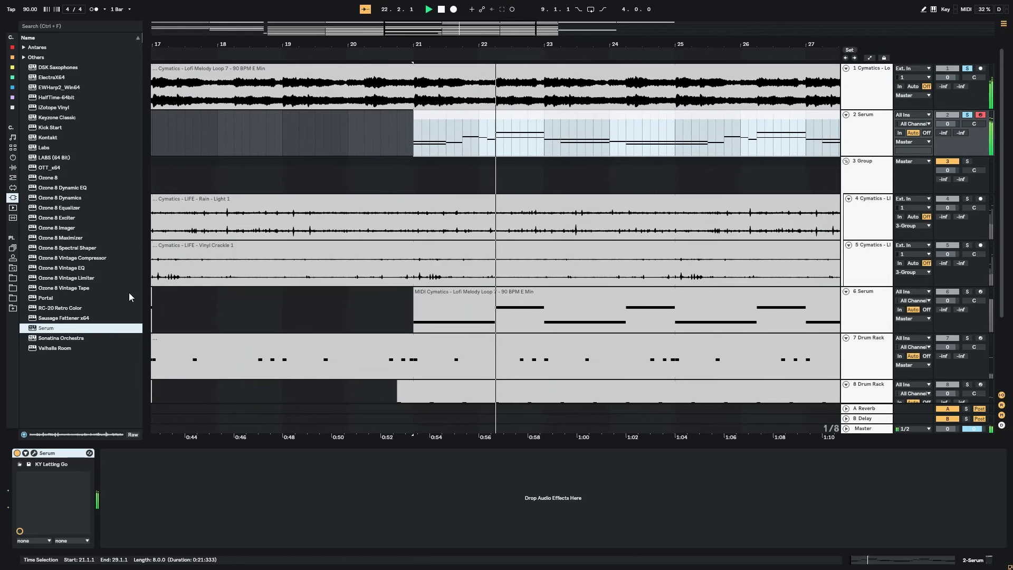
Open track 2's Serum, audition the neighbouring KY presets during playback, and choose KY Open House
{"action": "left_click", "coordinate": [34, 453]}
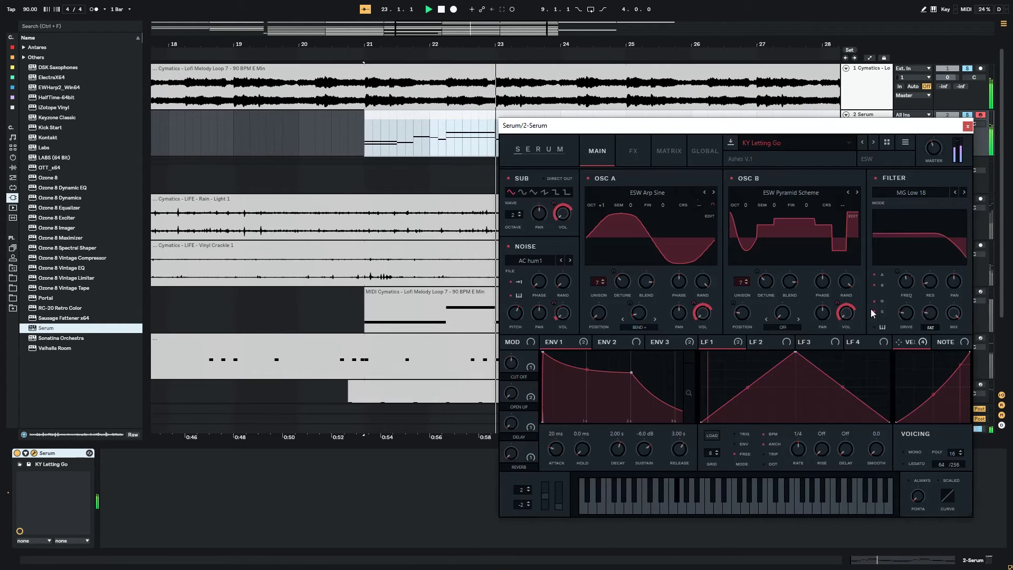
{"action": "left_click", "coordinate": [862, 142]}
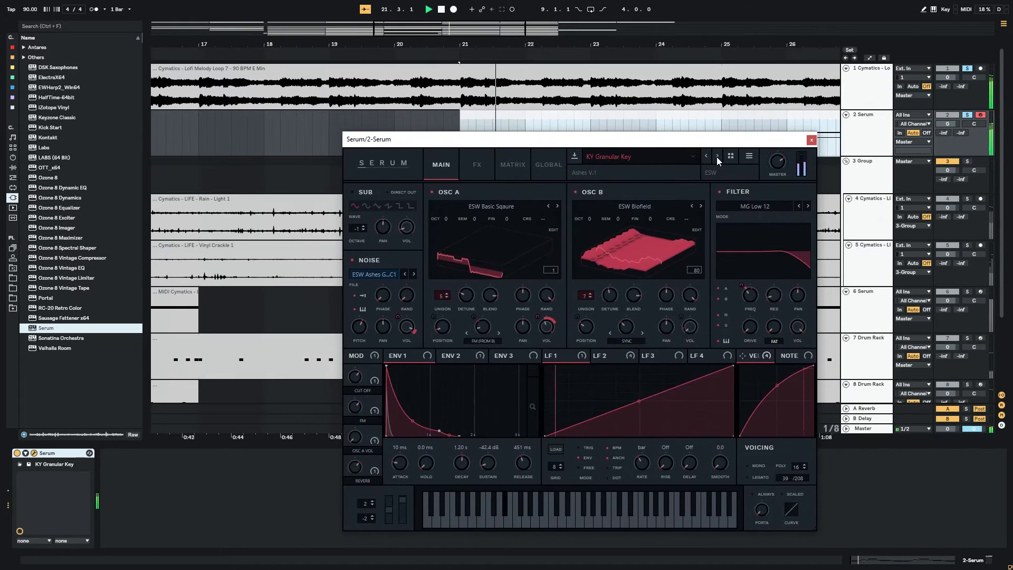
{"action": "left_click", "coordinate": [716, 156]}
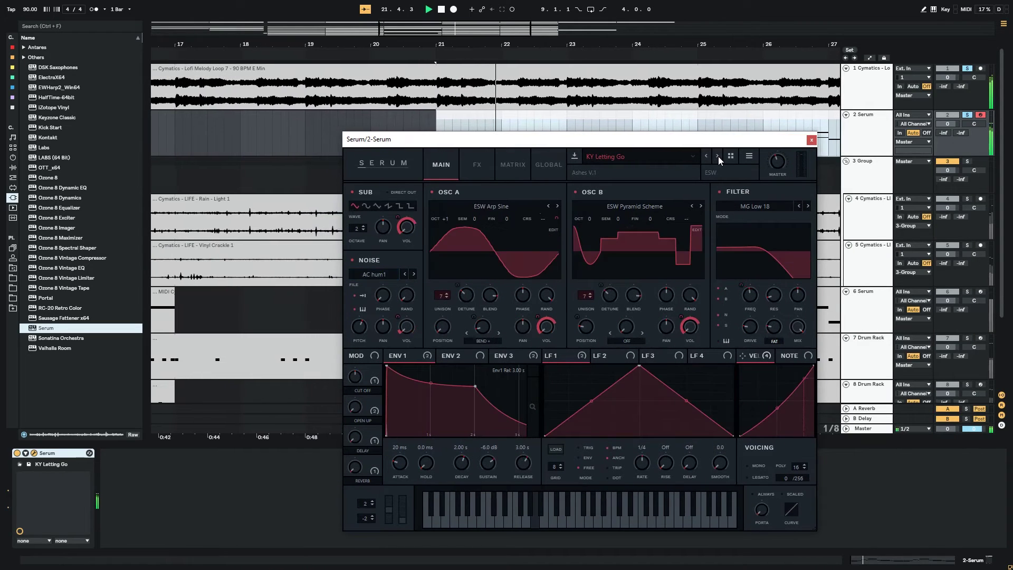
{"action": "left_click", "coordinate": [718, 156]}
{"action": "left_click", "coordinate": [717, 156]}
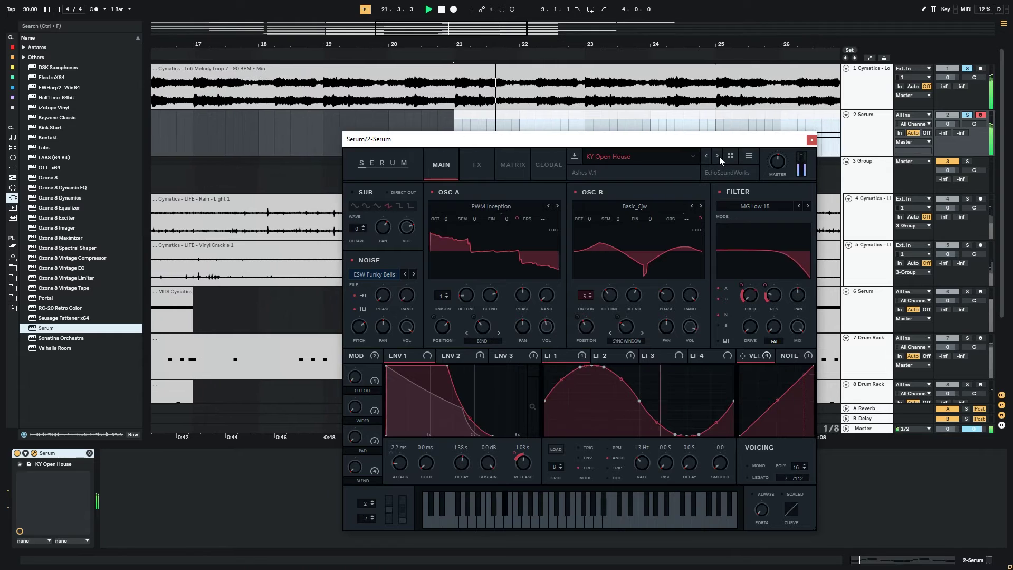
Transpose all notes of track 2's clip up one octave, then return to the arrangement with the synth window closed
{"action": "left_click", "coordinate": [810, 140]}
{"action": "double_click", "coordinate": [682, 117]}
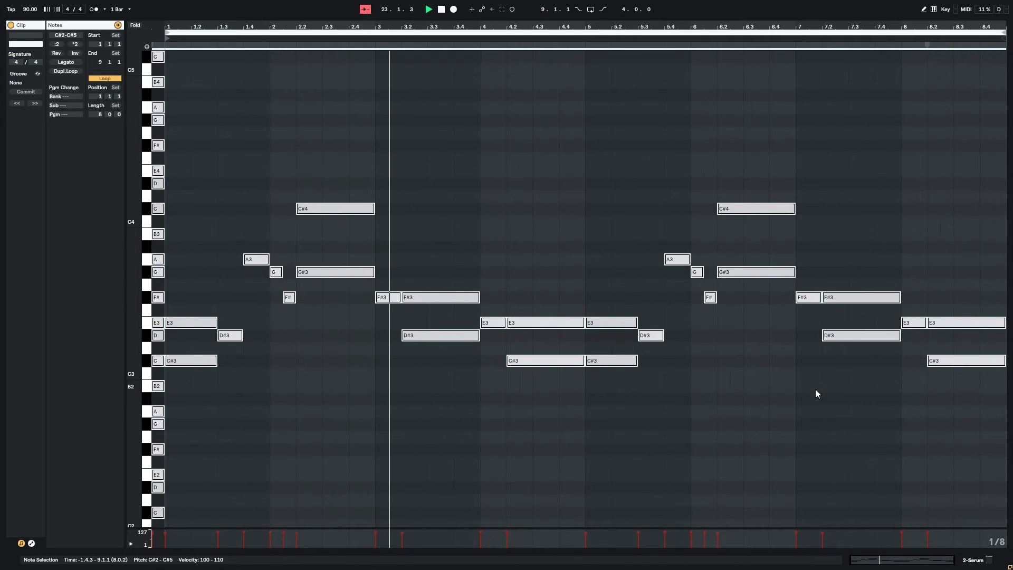
{"action": "left_click", "coordinate": [973, 563]}
{"action": "left_click", "coordinate": [35, 455]}
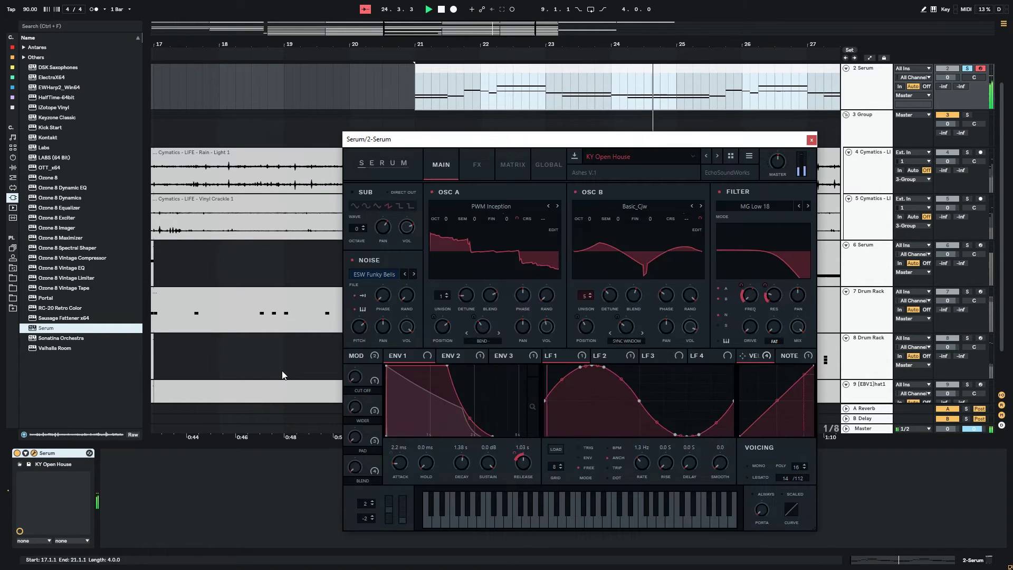
{"action": "left_click", "coordinate": [811, 139]}
Copy the sidechain Compressor from track 1 to the Serum on track 2
{"action": "scroll", "coordinate": [685, 139], "scroll_direction": "down", "scroll_amount": 3}
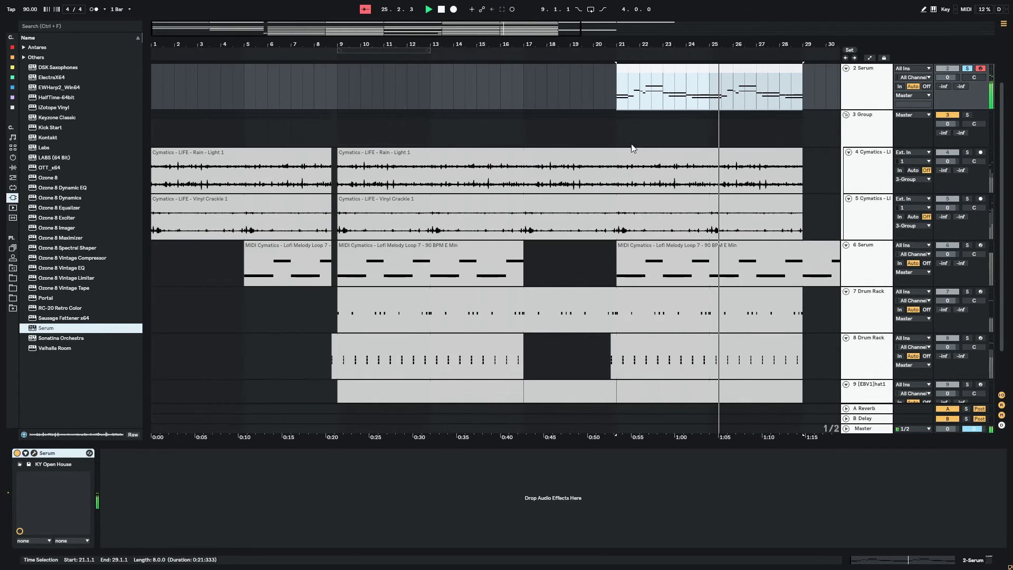
{"action": "scroll", "coordinate": [665, 122], "scroll_direction": "up", "scroll_amount": 2}
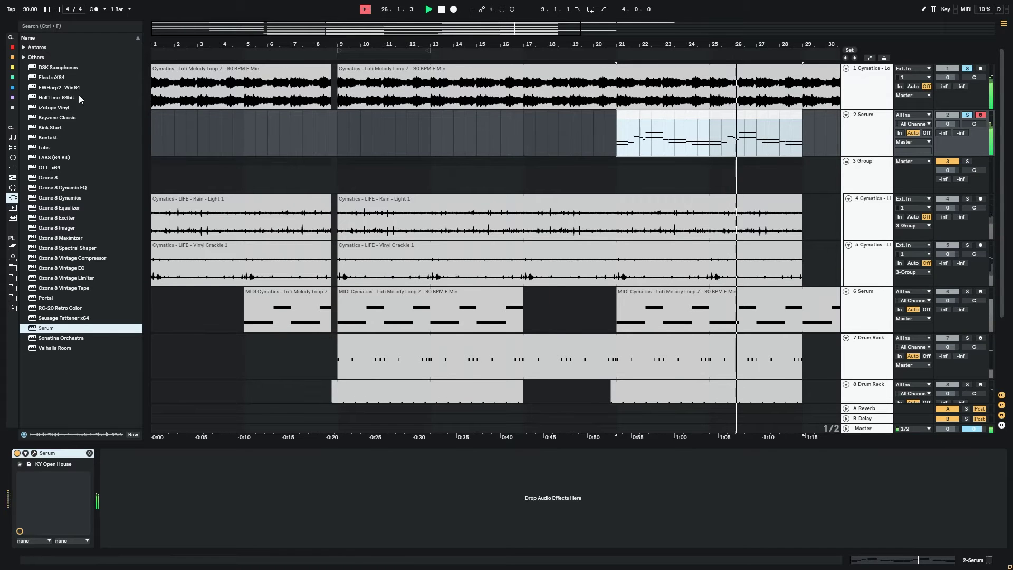
{"action": "left_click", "coordinate": [619, 98]}
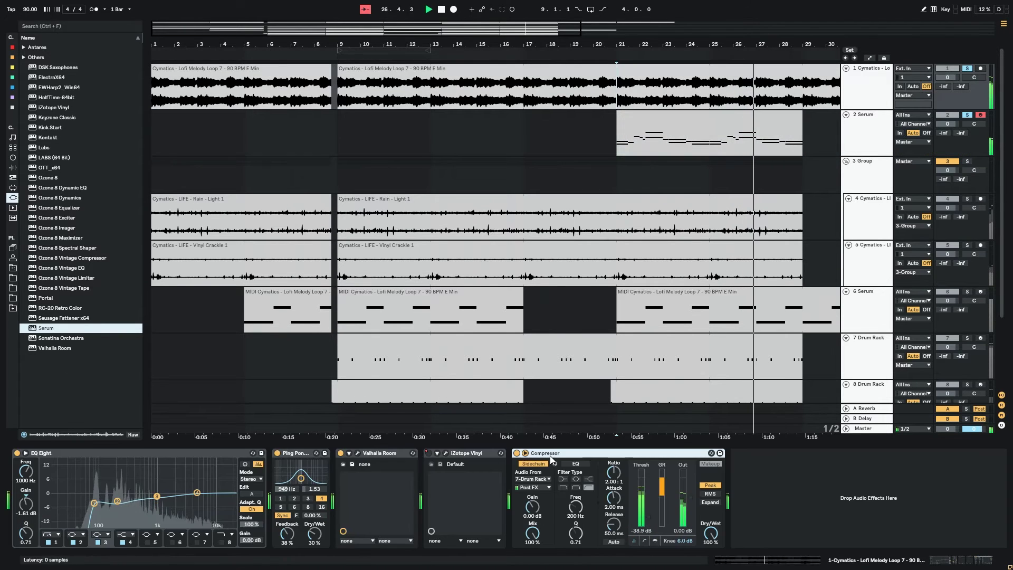
{"action": "left_click", "coordinate": [652, 138]}
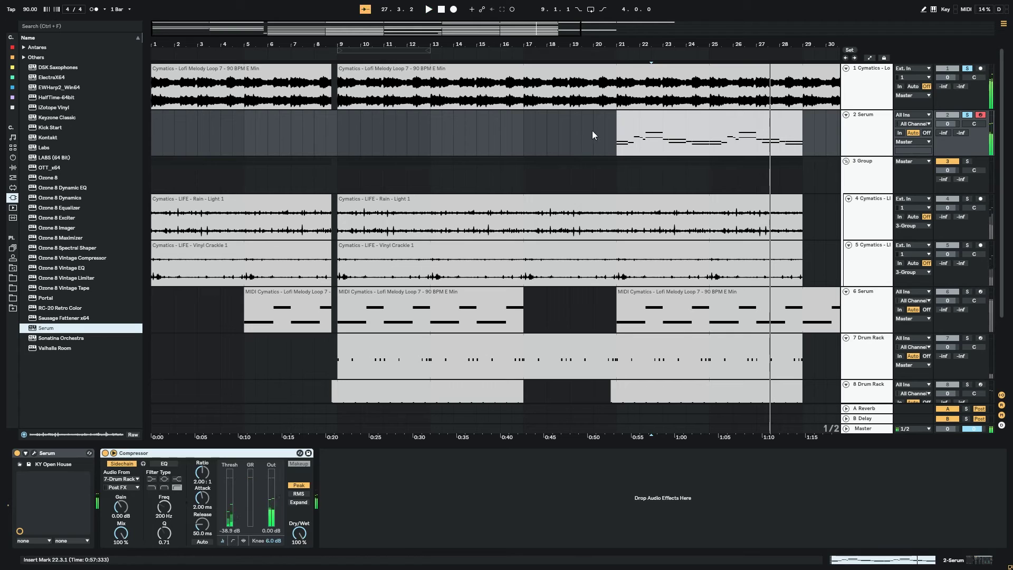
Play from bar 21, turn off solo on tracks 1 and 2 to hear the full mix, and select track 2
{"action": "left_click", "coordinate": [606, 145]}
{"action": "key", "text": "space"}
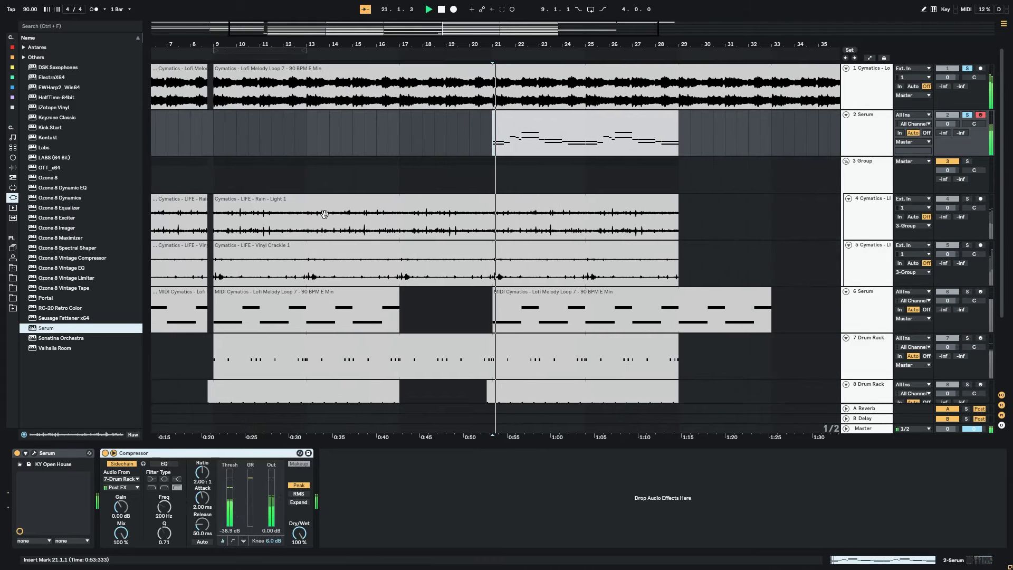
{"action": "left_click", "coordinate": [528, 69]}
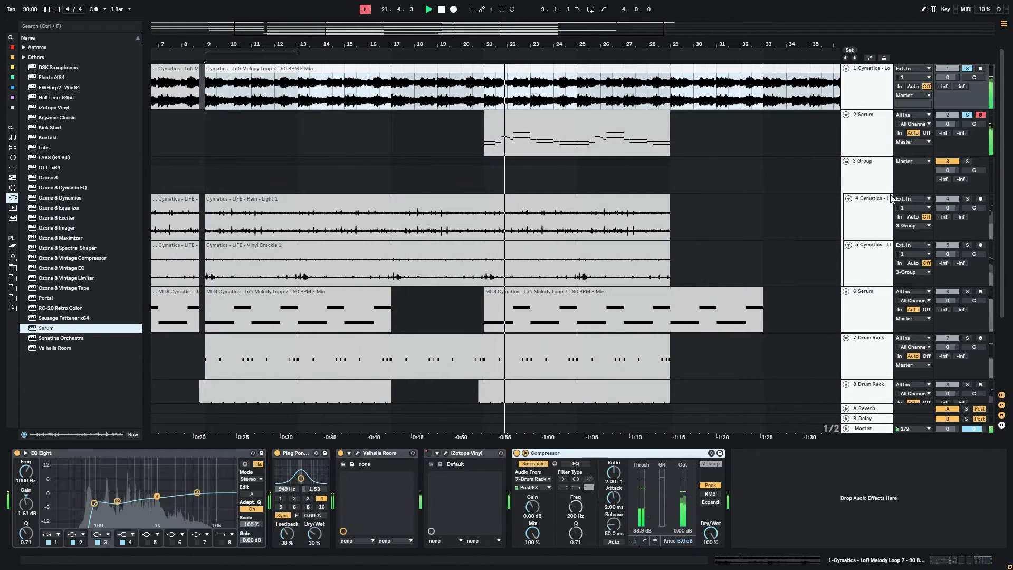
{"action": "left_click", "coordinate": [967, 69]}
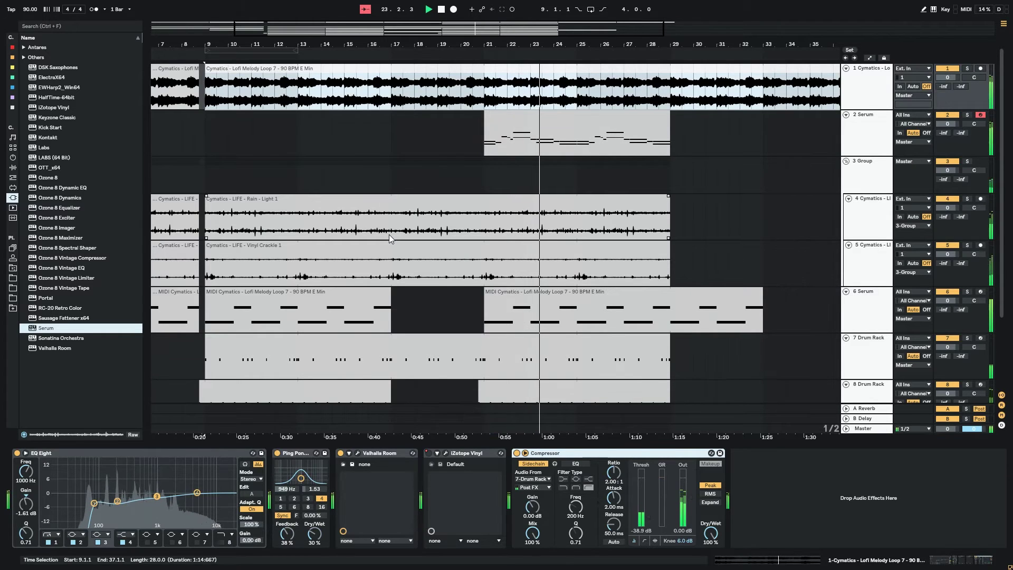
{"action": "left_click", "coordinate": [521, 145]}
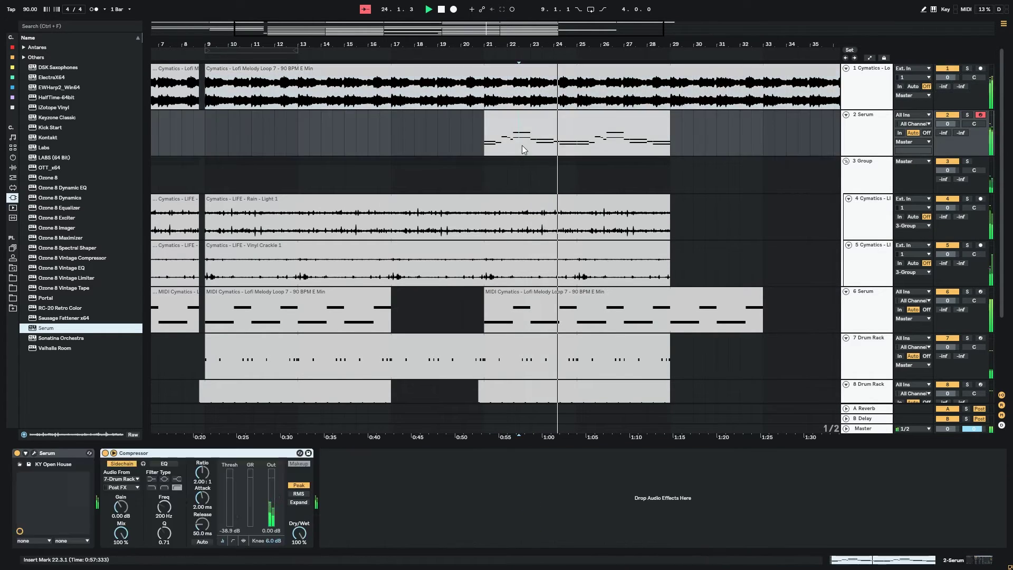
Copy the Ping Pong Delay from track 1 to the end of track 2's device chain
{"action": "left_click", "coordinate": [507, 69]}
{"action": "left_click", "coordinate": [304, 453]}
{"action": "left_click", "coordinate": [541, 141]}
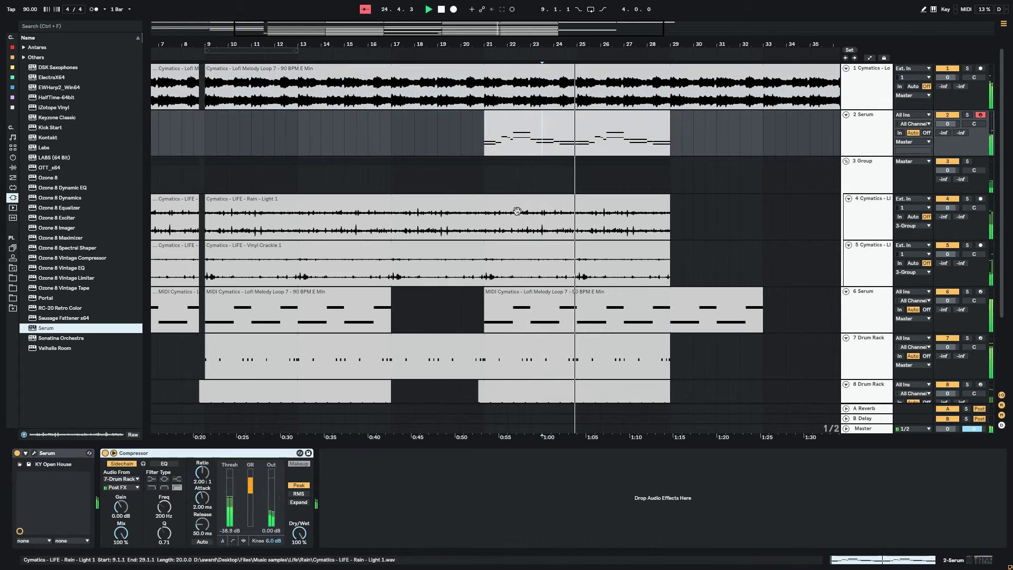
{"action": "left_click", "coordinate": [361, 481]}
{"action": "key", "text": "ctrl+v"}
Add Valhalla Room to track 2 after the Ping Pong Delay, set its mix to 27.6%, and close its window
{"action": "left_click", "coordinate": [10, 47]}
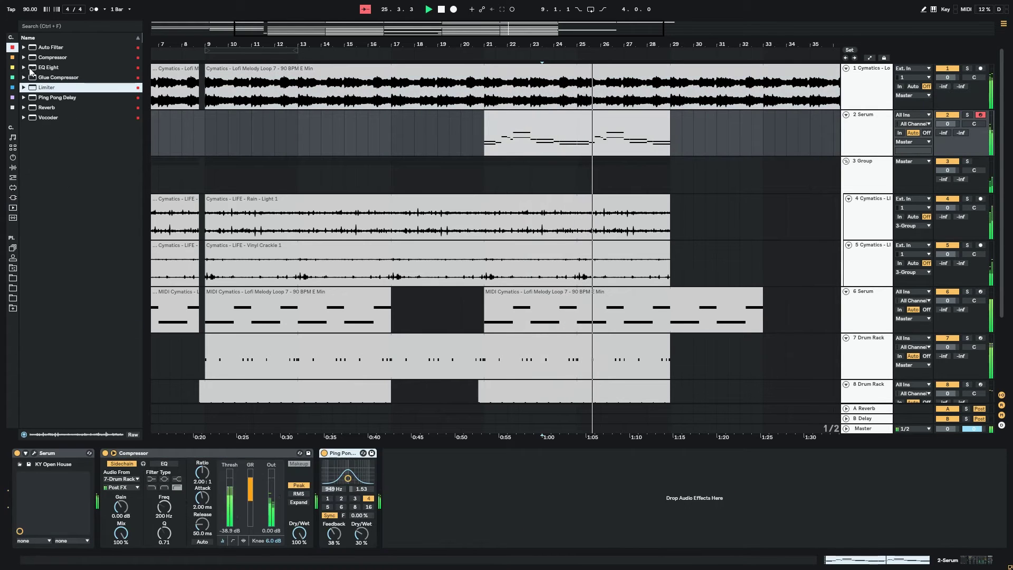
{"action": "left_click", "coordinate": [12, 197]}
{"action": "double_click", "coordinate": [54, 347]}
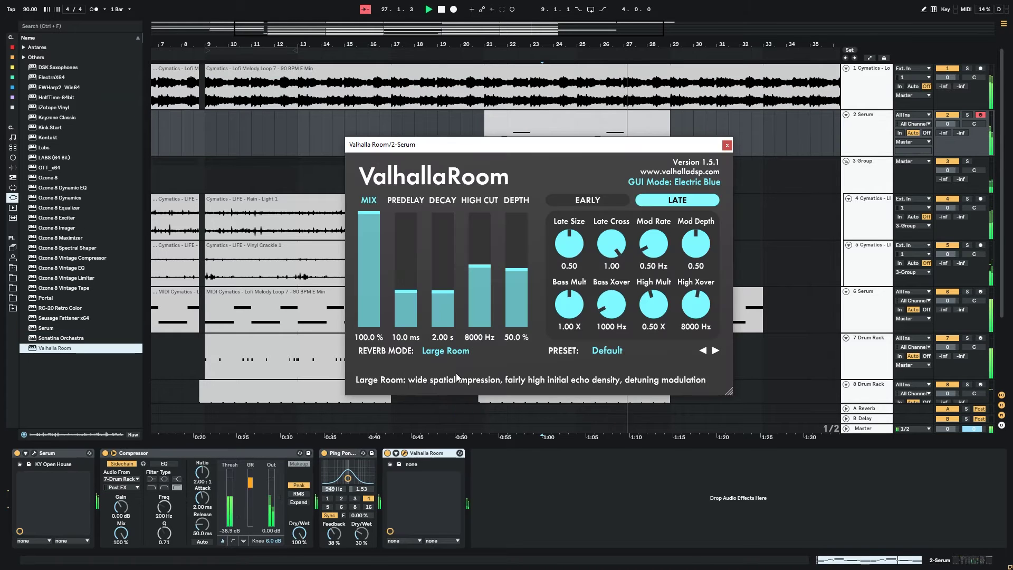
{"action": "left_click_drag", "start_coordinate": [369, 247], "coordinate": [371, 294]}
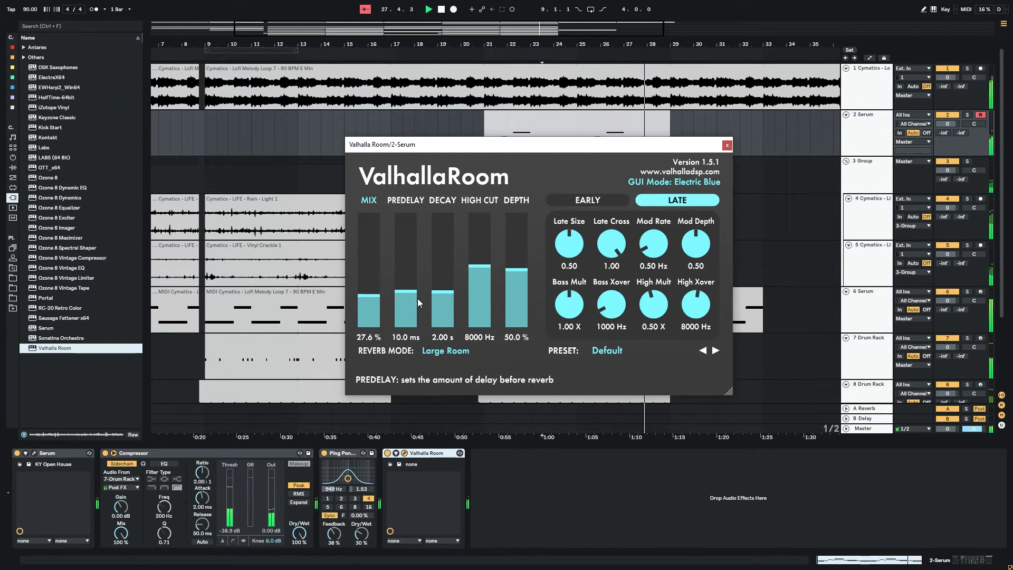
{"action": "left_click", "coordinate": [726, 144]}
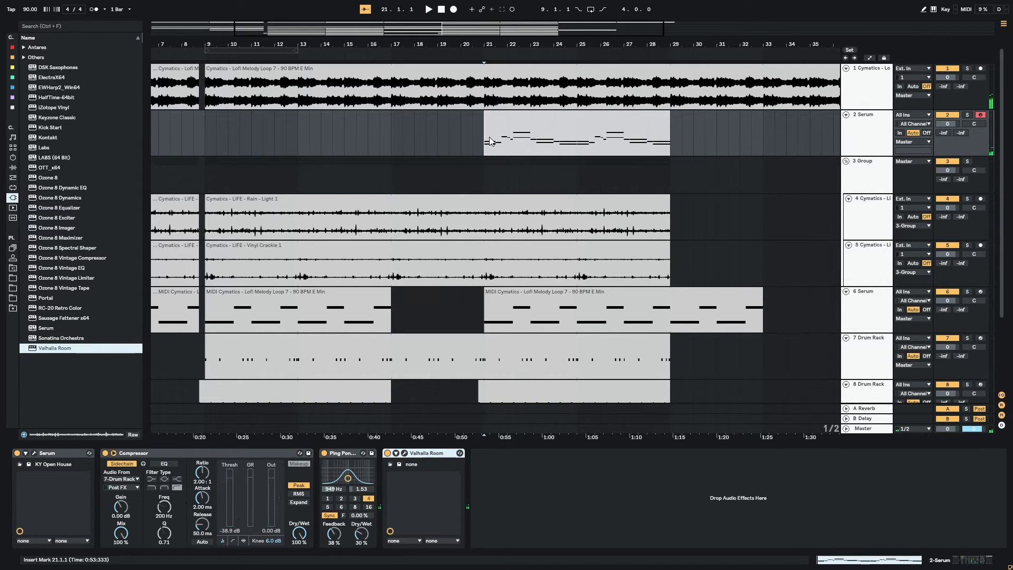
Transpose the notes in bars 5 to 8 of track 2's Serum clip up one octave, then return to the arrangement
{"action": "double_click", "coordinate": [496, 115]}
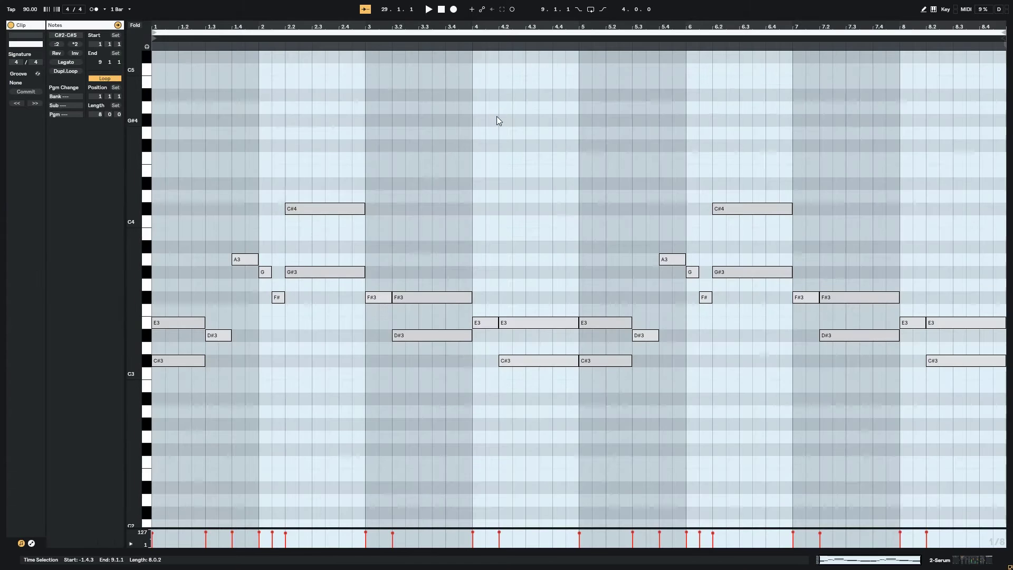
{"action": "scroll", "coordinate": [497, 118], "scroll_direction": "up", "scroll_amount": 4}
{"action": "left_click_drag", "start_coordinate": [635, 215], "coordinate": [1005, 526]}
{"action": "left_click_drag", "start_coordinate": [592, 220], "coordinate": [1005, 522]}
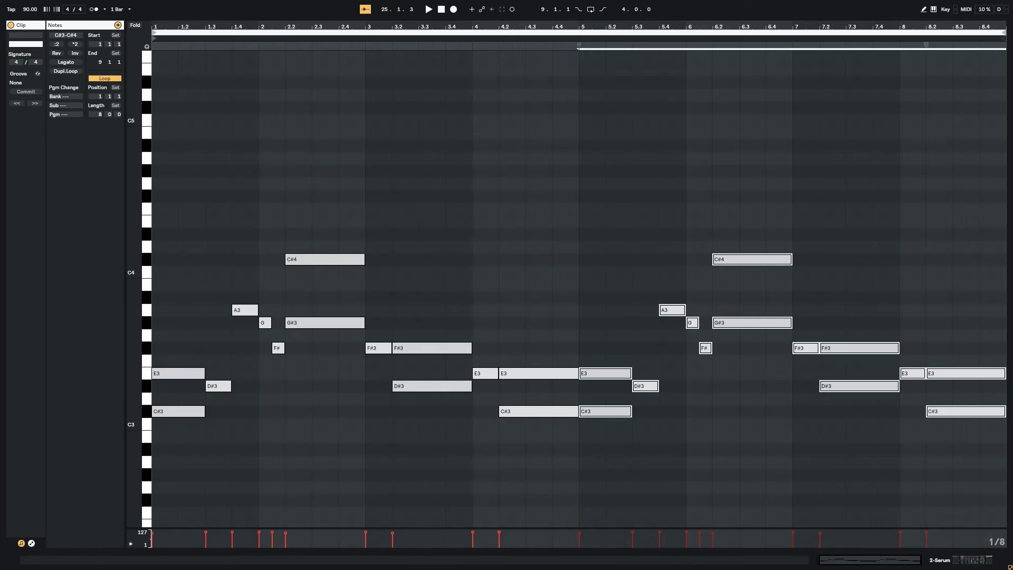
{"action": "key", "text": "shift+Up"}
{"action": "left_click", "coordinate": [964, 559]}
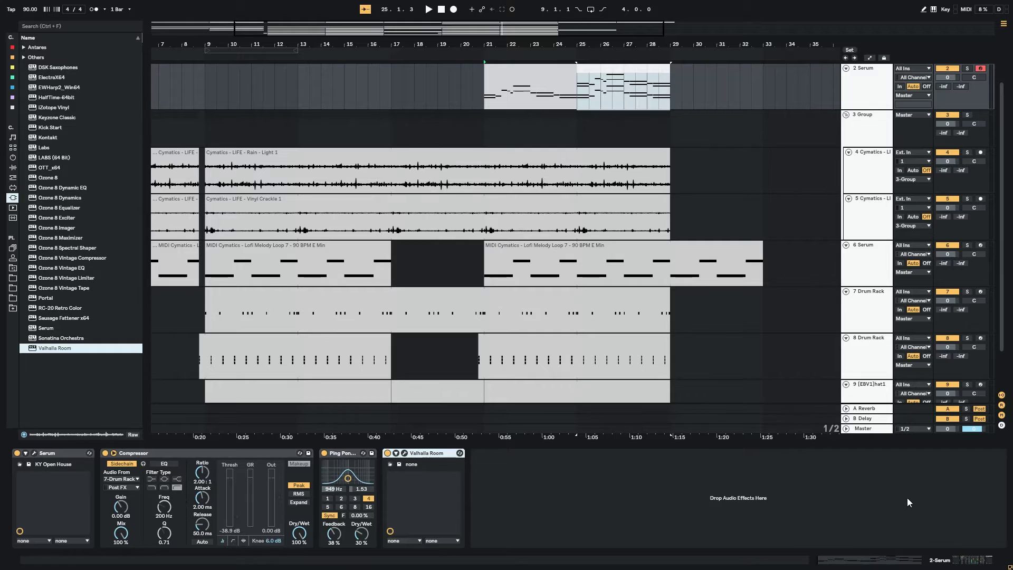
Play the arrangement from bar 21 to hear the melody in the mix, with the Master track unfolded
{"action": "left_click", "coordinate": [488, 95]}
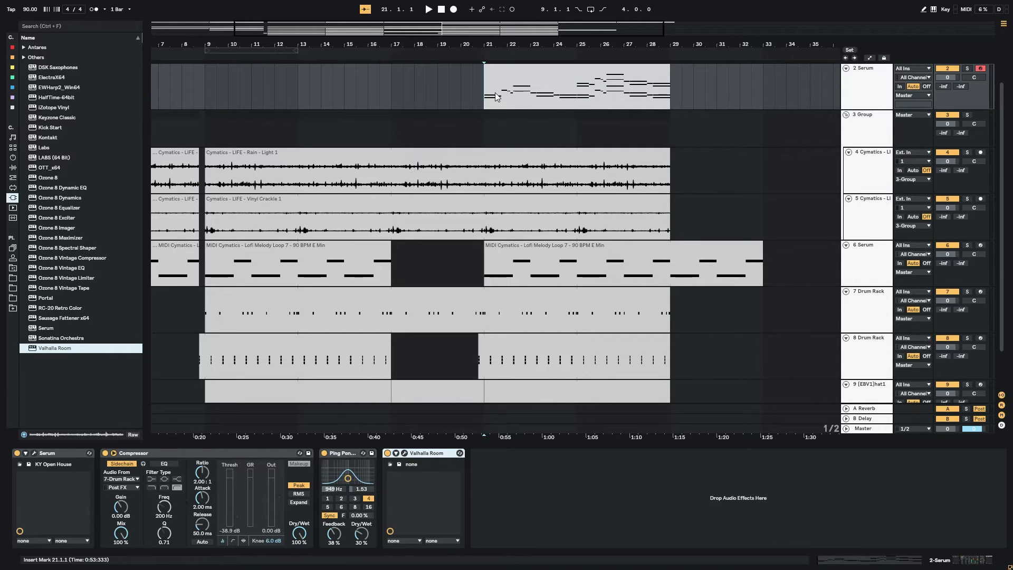
{"action": "key", "text": "space"}
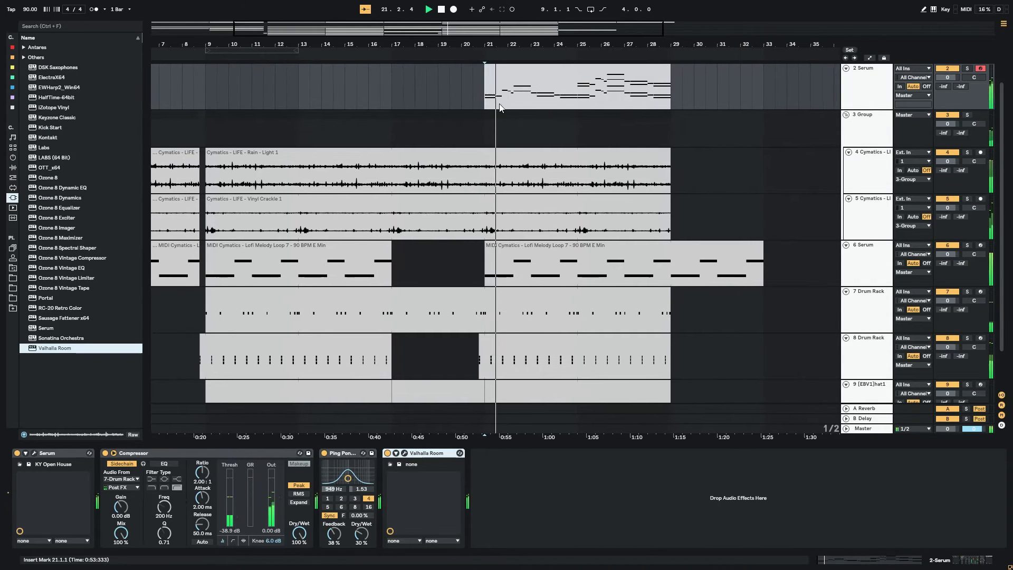
{"action": "scroll", "coordinate": [524, 116], "scroll_direction": "up", "scroll_amount": 1}
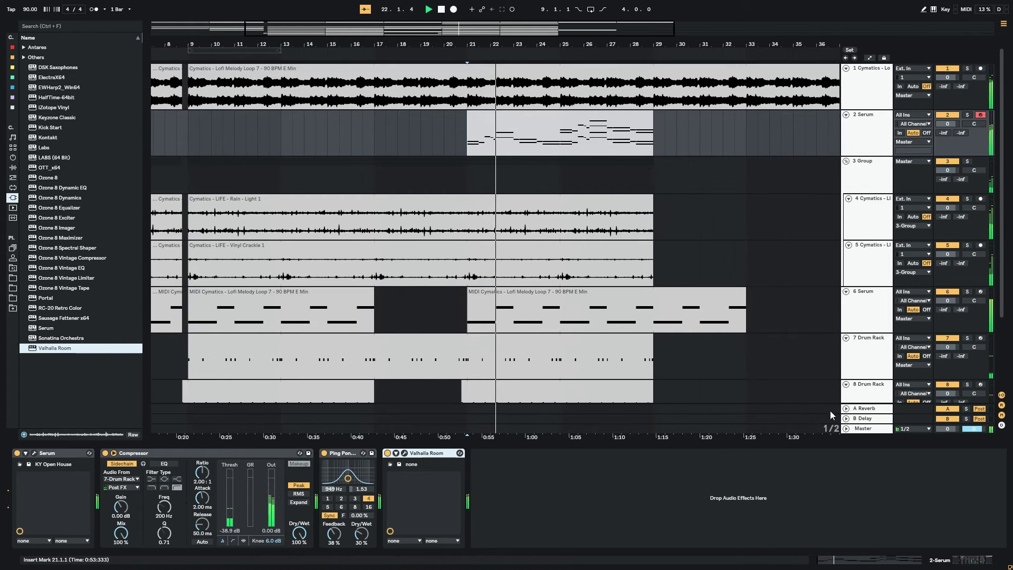
{"action": "left_click", "coordinate": [846, 428]}
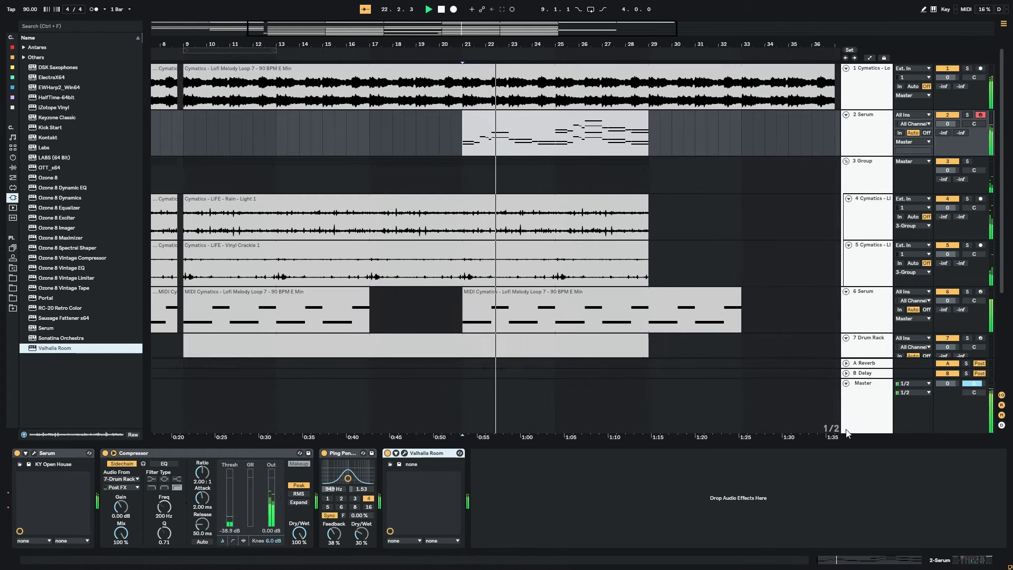
{"action": "left_click", "coordinate": [869, 58]}
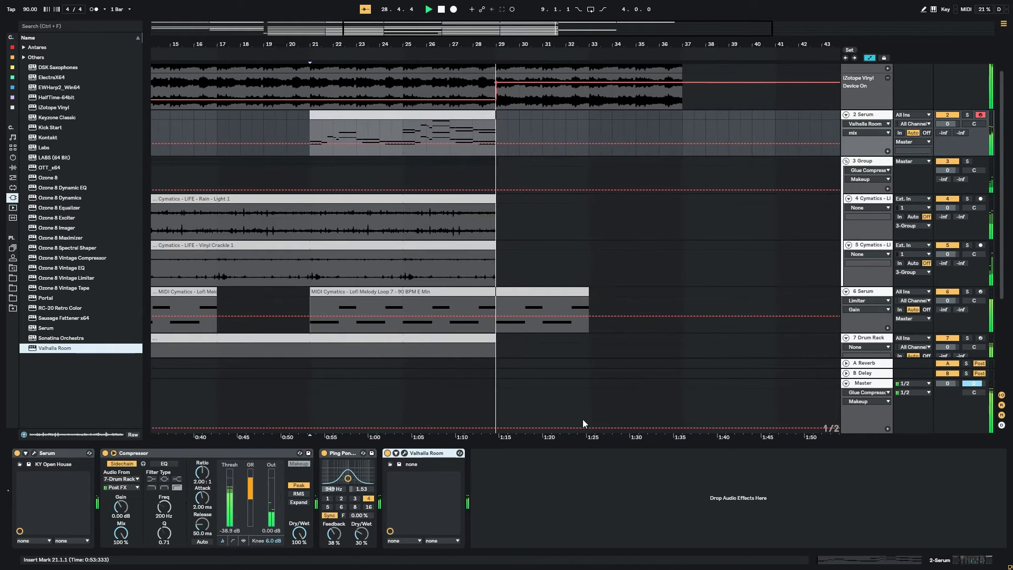
{"action": "left_click", "coordinate": [868, 57]}
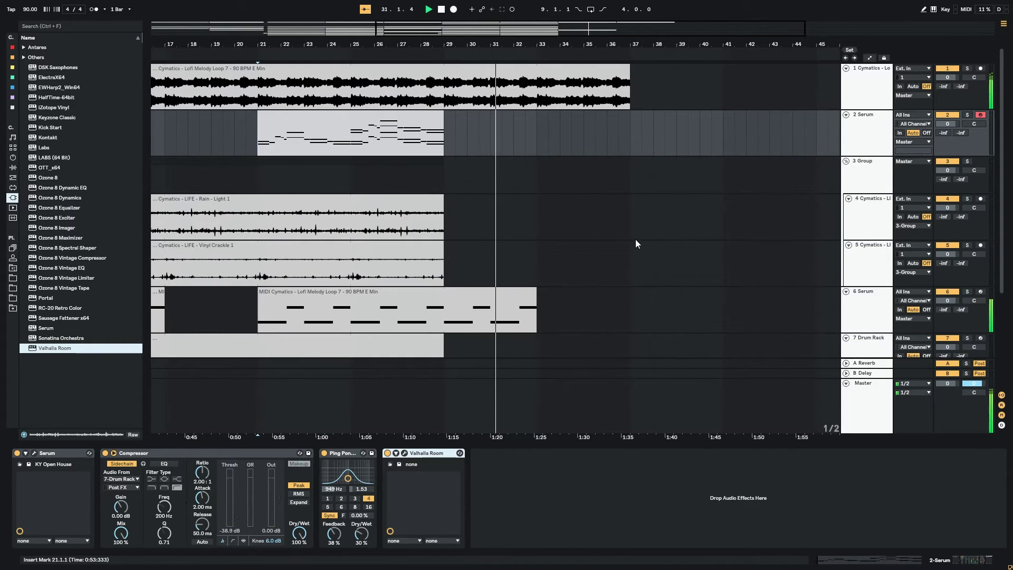
Play from bar 8 to hear the transition into bar 9
{"action": "left_click_drag", "start_coordinate": [517, 31], "coordinate": [517, 10]}
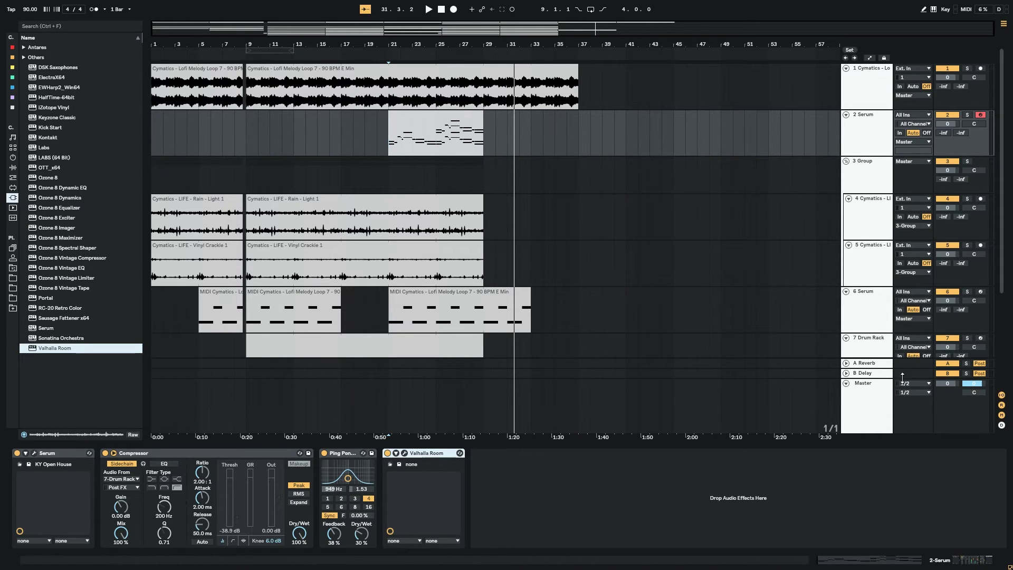
{"action": "left_click", "coordinate": [836, 380]}
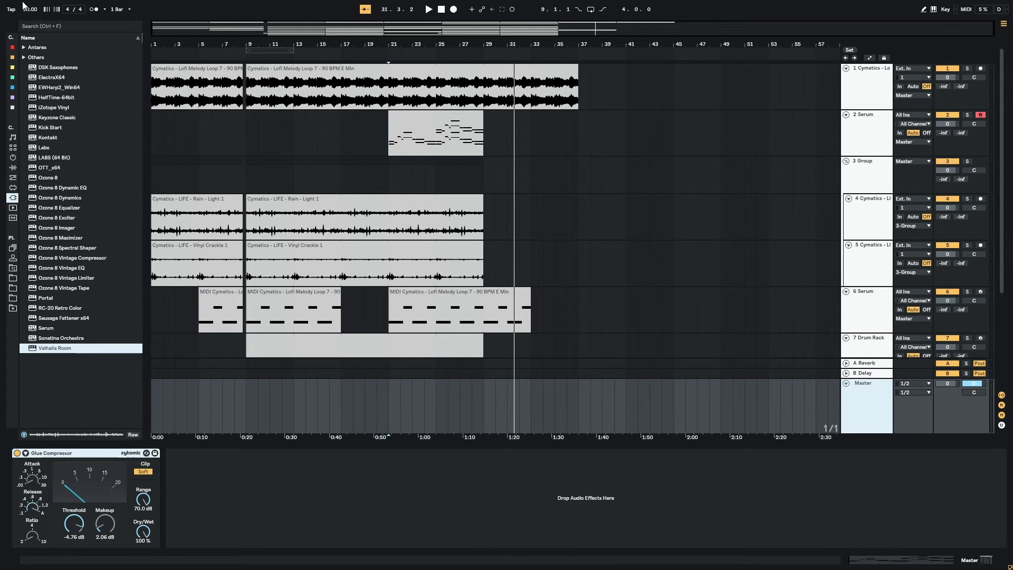
{"action": "left_click", "coordinate": [12, 48]}
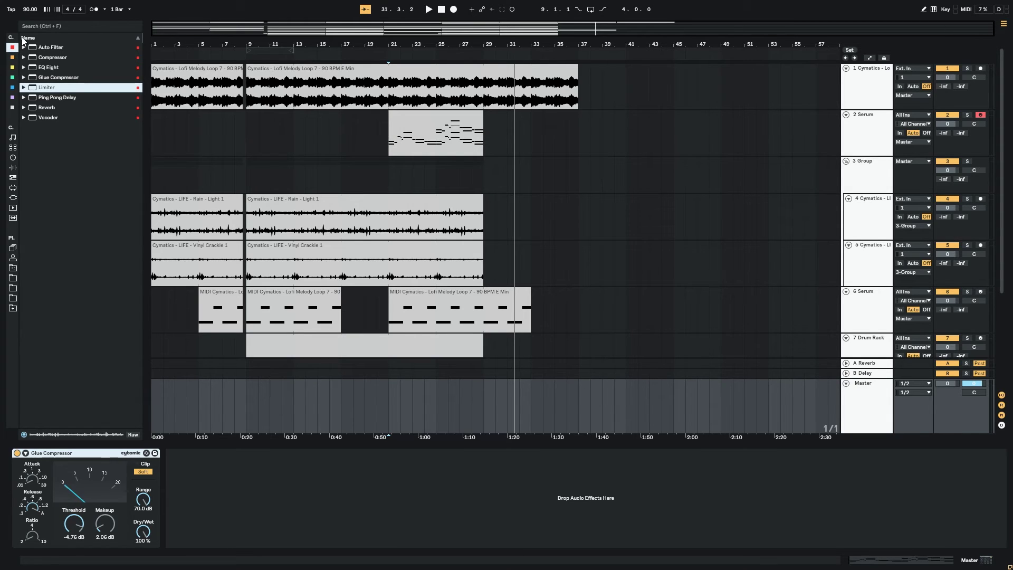
{"action": "left_click", "coordinate": [237, 140]}
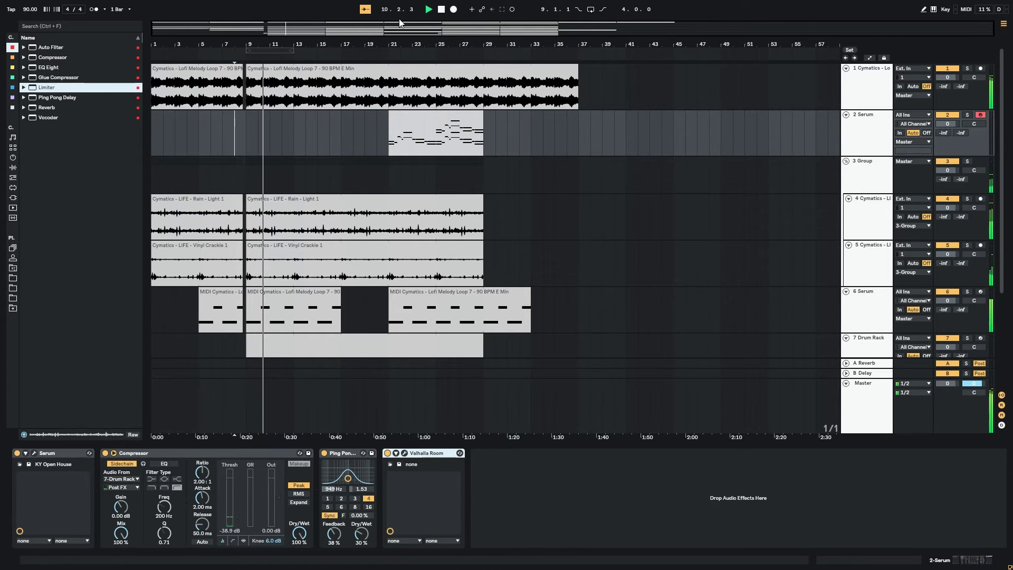
{"action": "key", "text": "space"}
Delete the last beat before bar 21, from 20.4.1 to 21.1.1, on every track except the 8 Drum Rack
{"action": "left_click_drag", "start_coordinate": [393, 24], "coordinate": [410, 66]}
{"action": "scroll", "coordinate": [532, 294], "scroll_direction": "down", "scroll_amount": 4}
{"action": "scroll", "coordinate": [301, 211], "scroll_direction": "up", "scroll_amount": 1}
{"action": "scroll", "coordinate": [371, 253], "scroll_direction": "up", "scroll_amount": 1}
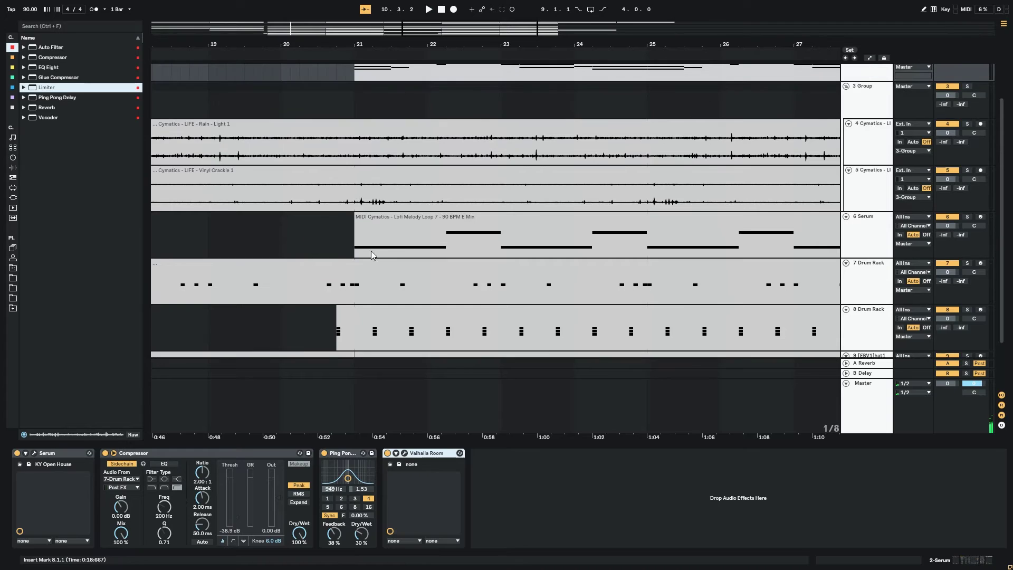
{"action": "left_click_drag", "start_coordinate": [353, 253], "coordinate": [337, 321]}
{"action": "scroll", "coordinate": [337, 295], "scroll_direction": "down", "scroll_amount": 3}
{"action": "key", "text": "Delete"}
{"action": "scroll", "coordinate": [337, 321], "scroll_direction": "up", "scroll_amount": 3}
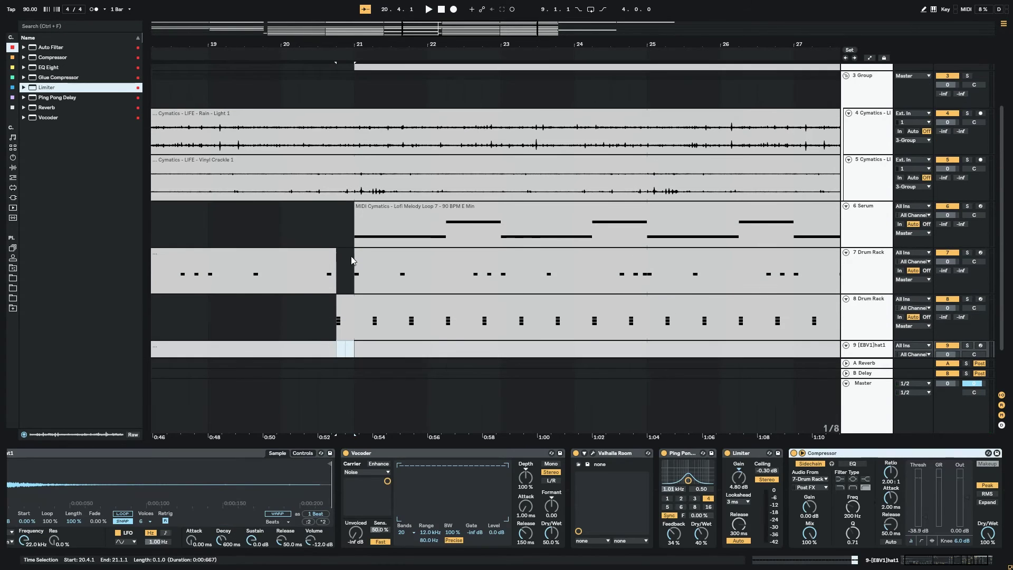
{"action": "key", "text": "Delete"}
{"action": "left_click_drag", "start_coordinate": [352, 226], "coordinate": [337, 53]}
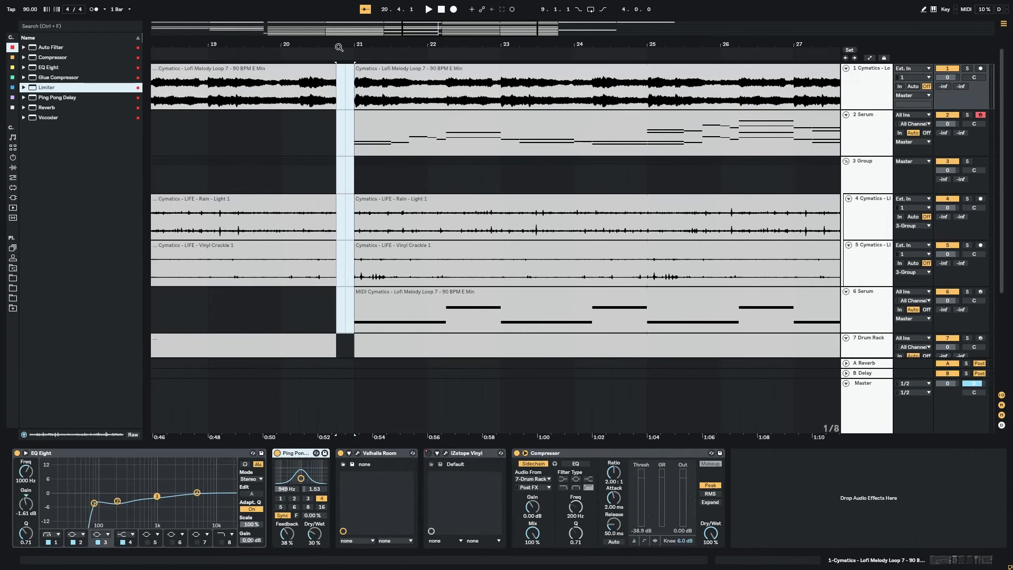
Play from 20.2.3 to hear the break before bar 21, then show the whole arrangement
{"action": "left_click", "coordinate": [312, 151]}
{"action": "key", "text": "space"}
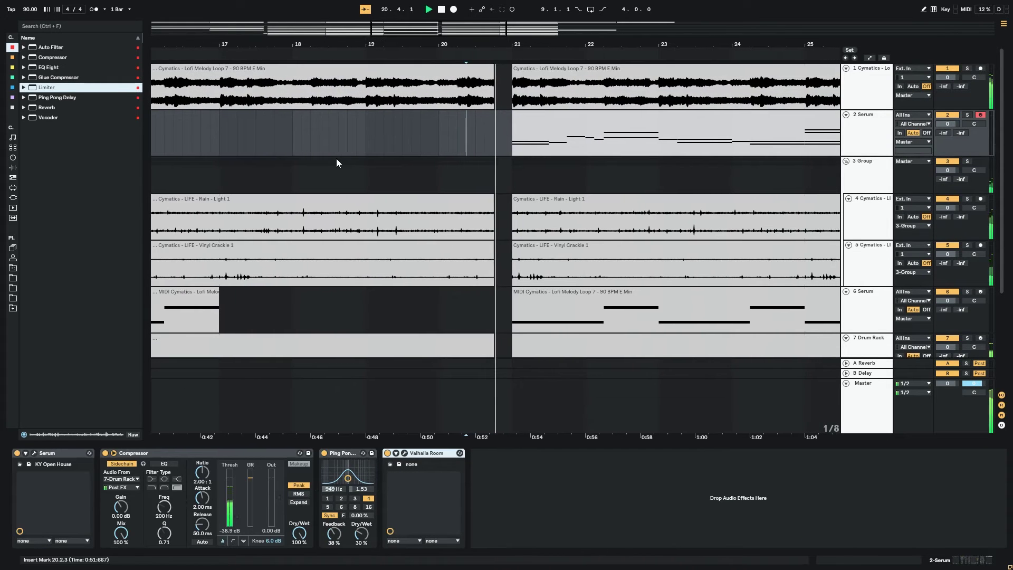
{"action": "scroll", "coordinate": [420, 249], "scroll_direction": "down", "scroll_amount": 5}
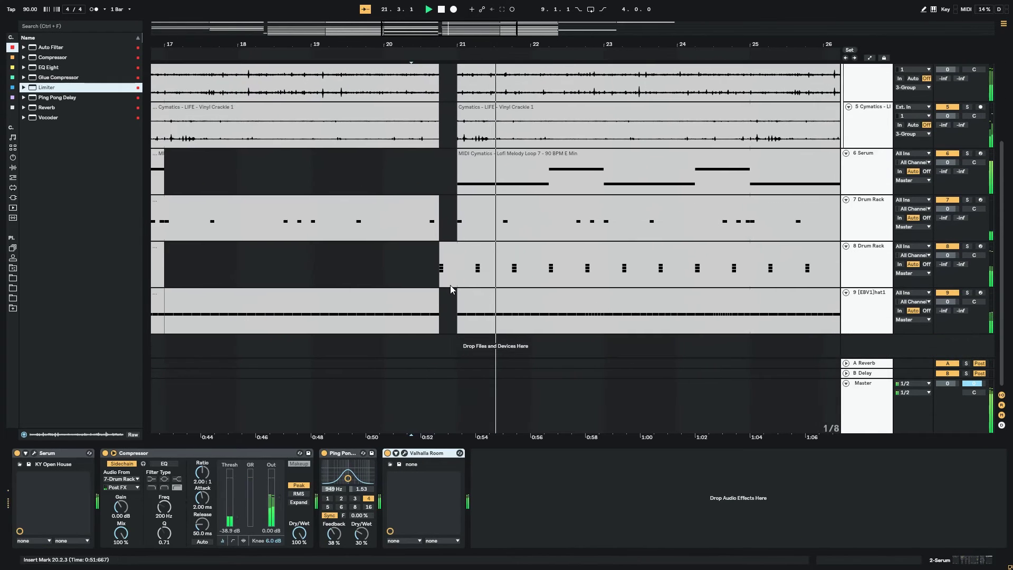
{"action": "key", "text": "space"}
{"action": "left_click_drag", "start_coordinate": [441, 44], "coordinate": [441, 11]}
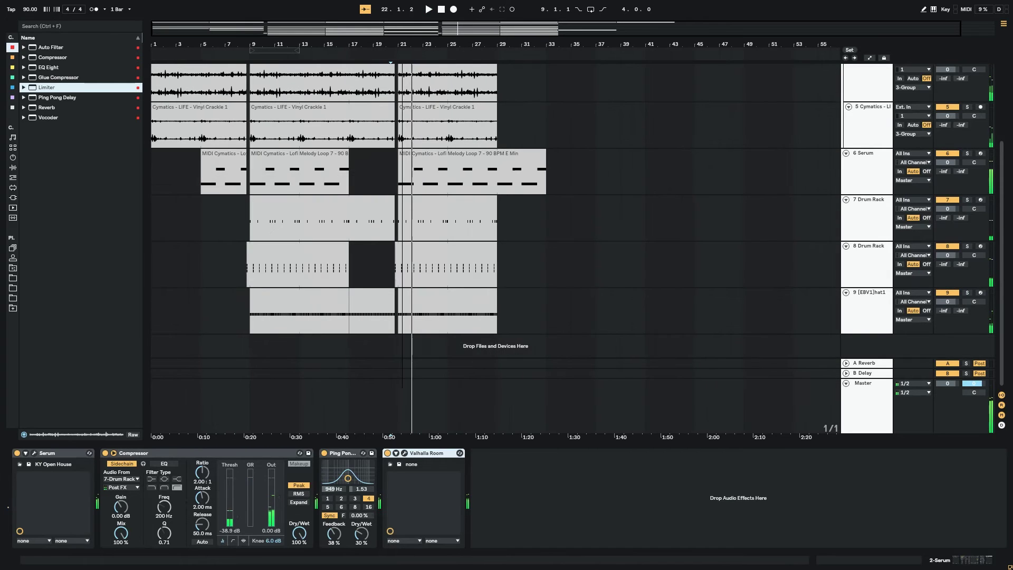
Add an Auto Filter after the Master's Glue Compressor and set it to high-pass at 1.05 kHz with 19% resonance
{"action": "left_click", "coordinate": [856, 393]}
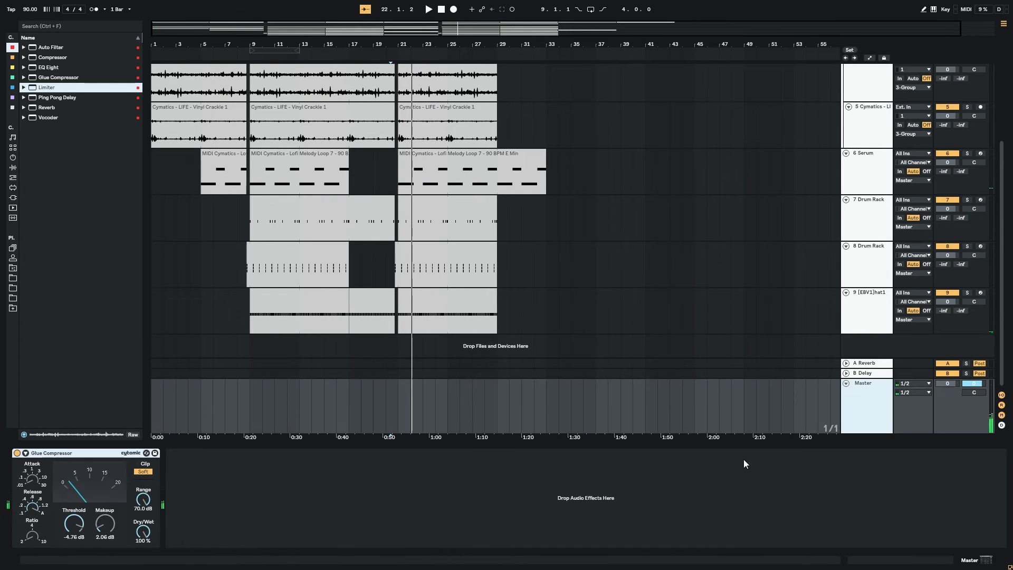
{"action": "left_click_drag", "start_coordinate": [50, 50], "coordinate": [172, 522]}
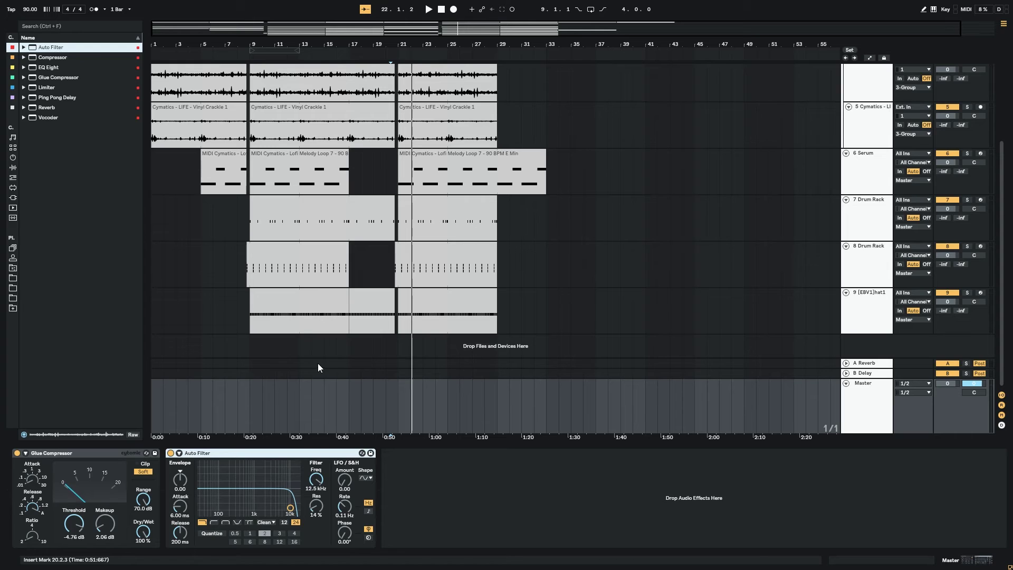
{"action": "left_click", "coordinate": [215, 522]}
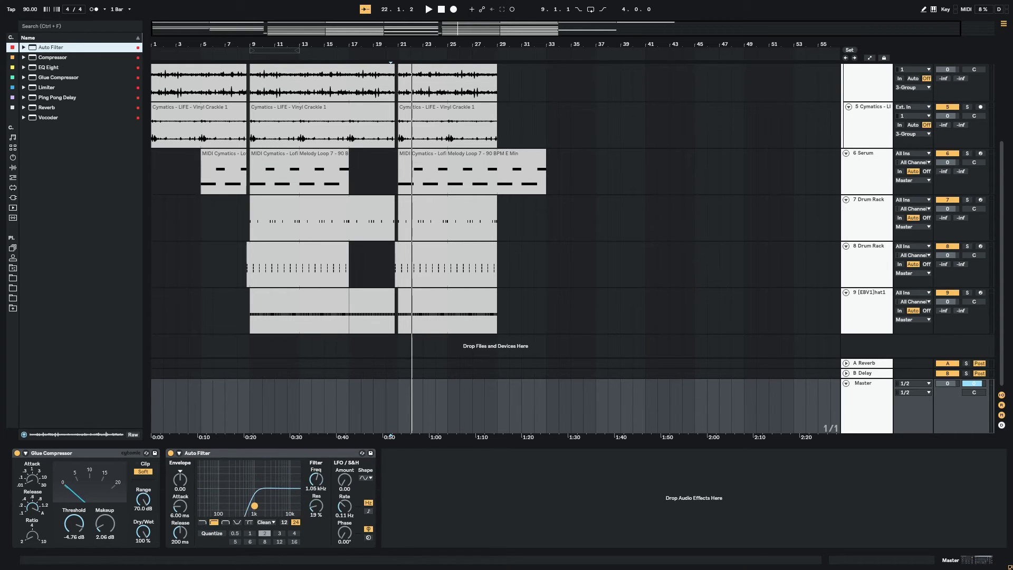
Play from 20.2.3 and from bar 11 to hear the Master's high-pass filter, lowering its frequency to 26.0 Hz
{"action": "key", "text": "space"}
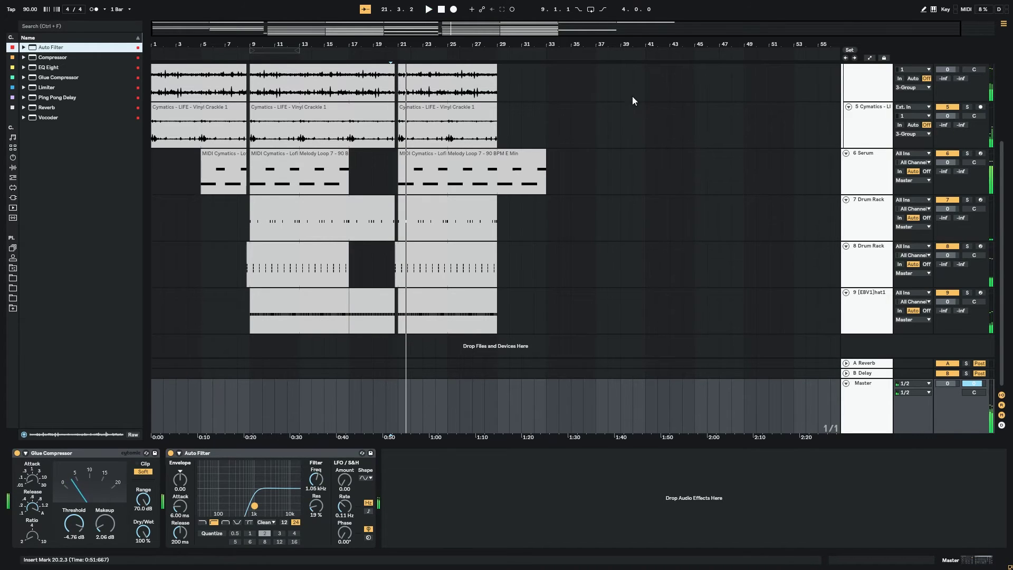
{"action": "left_click", "coordinate": [443, 154]}
{"action": "key", "text": "space"}
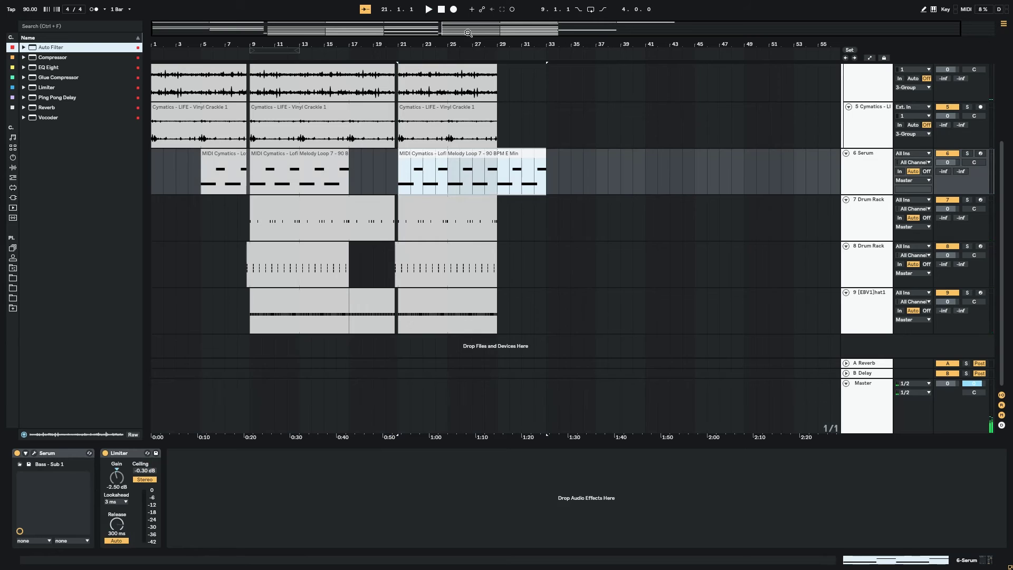
{"action": "mouse_move", "coordinate": [468, 33]}
{"action": "left_mouse_down"}
{"action": "mouse_move", "coordinate": [467, 119]}
{"action": "mouse_move", "coordinate": [325, 133]}
{"action": "left_mouse_up"}
{"action": "left_click", "coordinate": [413, 180]}
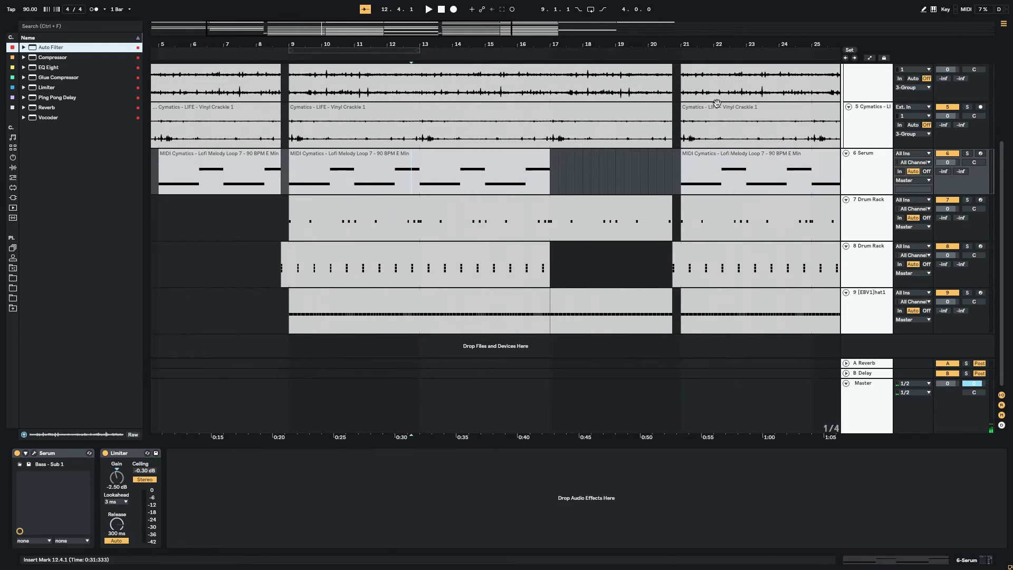
{"action": "left_click", "coordinate": [356, 399]}
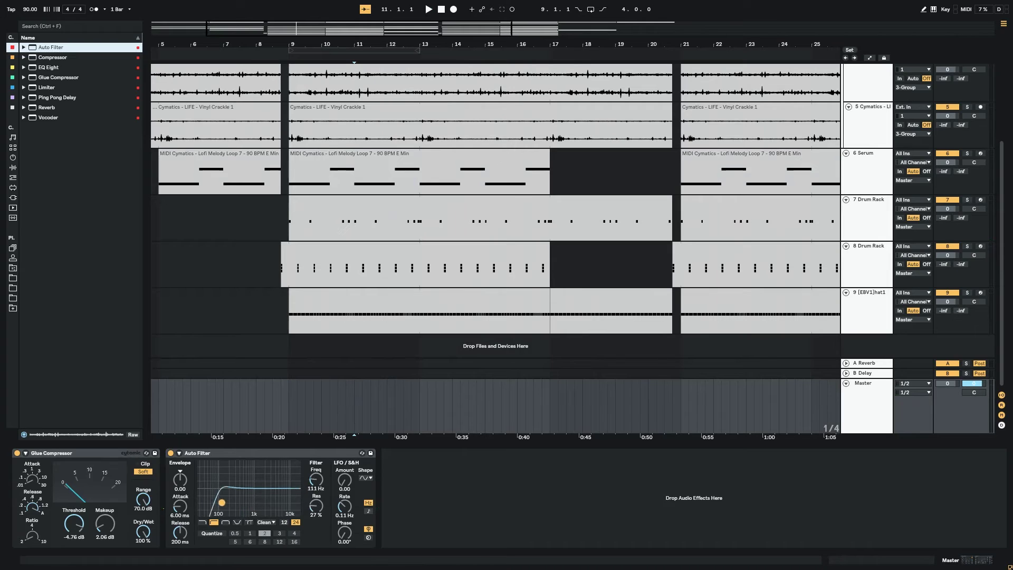
{"action": "key", "text": "space"}
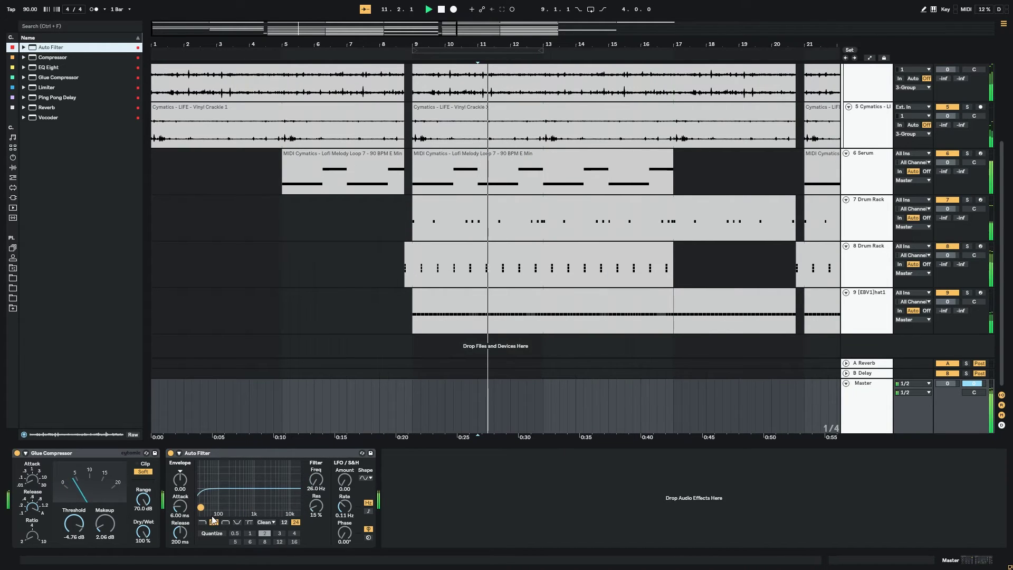
Switch off the Master's Auto Filter and change it to low-pass at 19.9 kHz with 1.3% resonance
{"action": "left_click", "coordinate": [171, 452]}
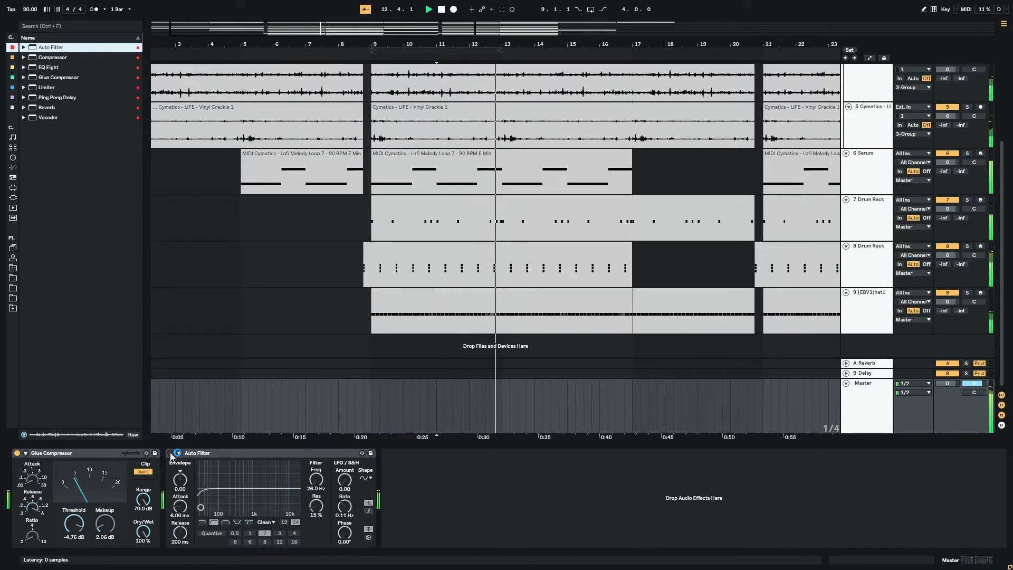
{"action": "left_click", "coordinate": [201, 454]}
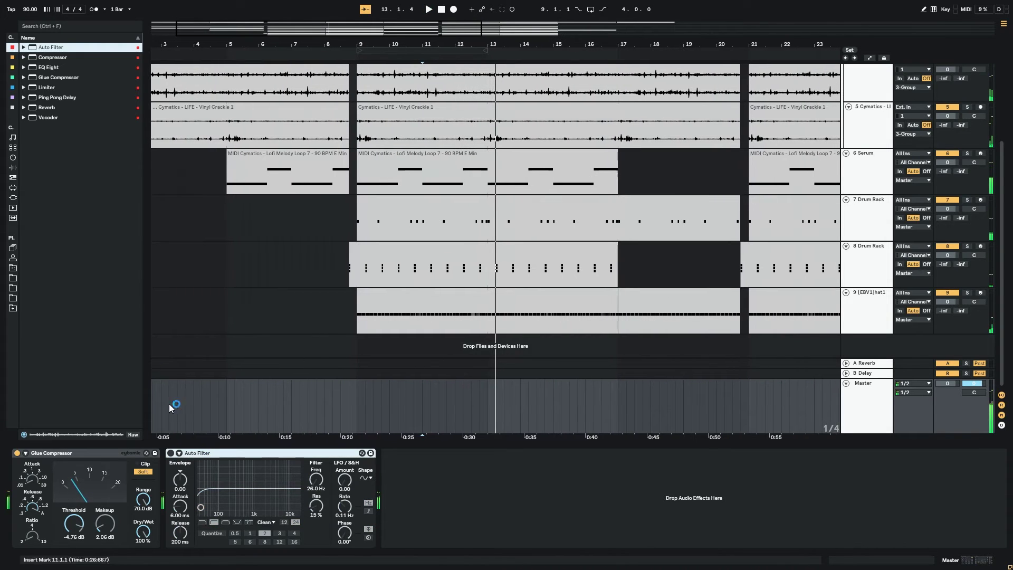
{"action": "left_click", "coordinate": [202, 523]}
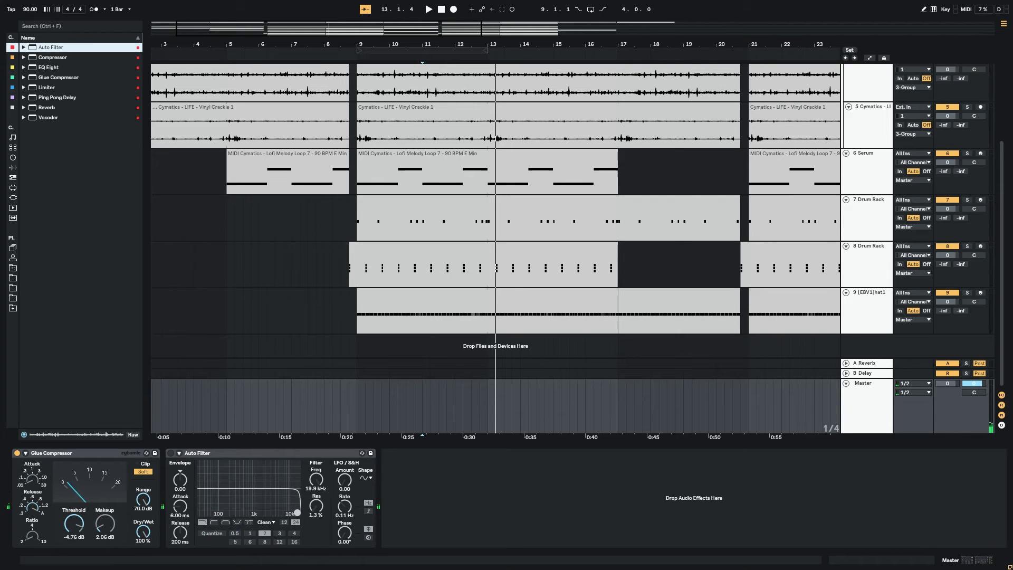
Switch on the Master's Auto Filter with 59% resonance and show its frequency automation in a separate lane
{"action": "left_click", "coordinate": [171, 453]}
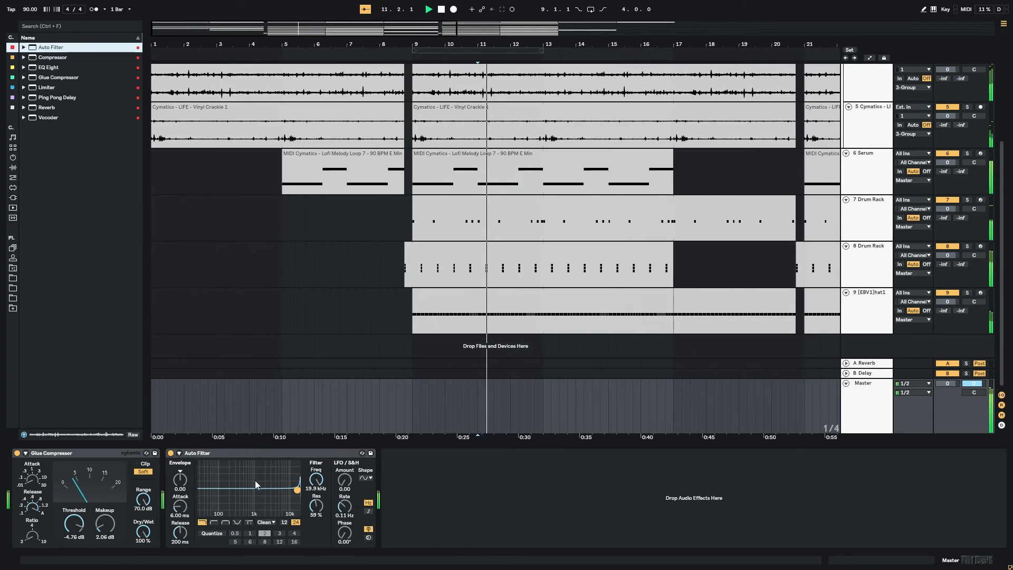
{"action": "right_click", "coordinate": [316, 480]}
{"action": "left_click", "coordinate": [339, 490]}
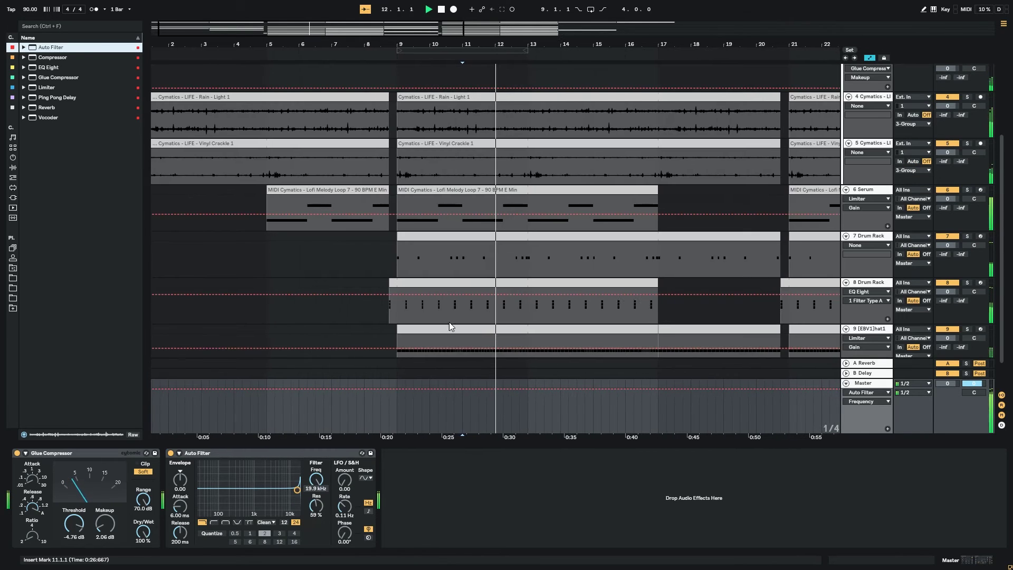
{"action": "key", "text": "space"}
{"action": "left_click_drag", "start_coordinate": [499, 28], "coordinate": [313, 93]}
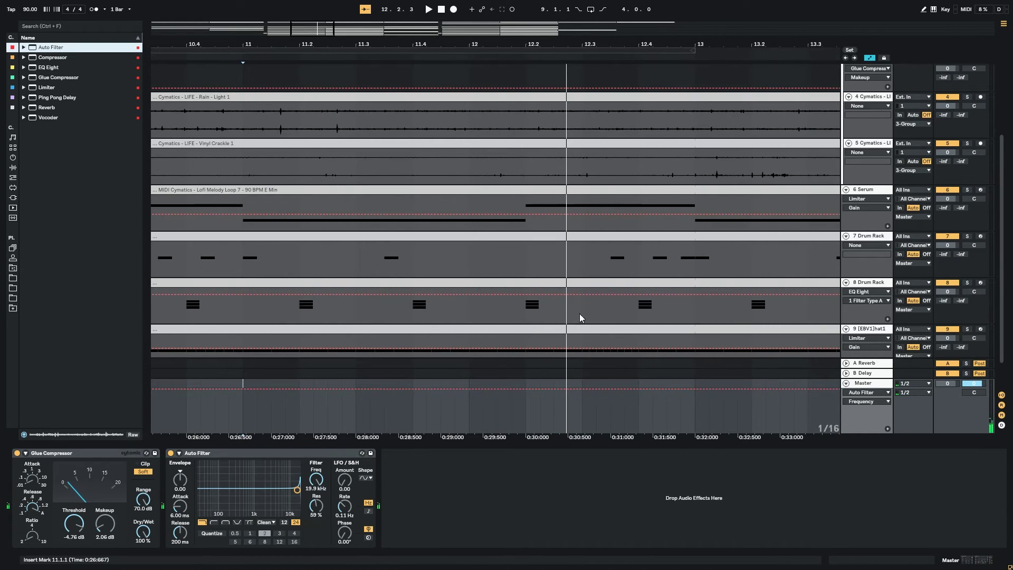
{"action": "left_click", "coordinate": [887, 429]}
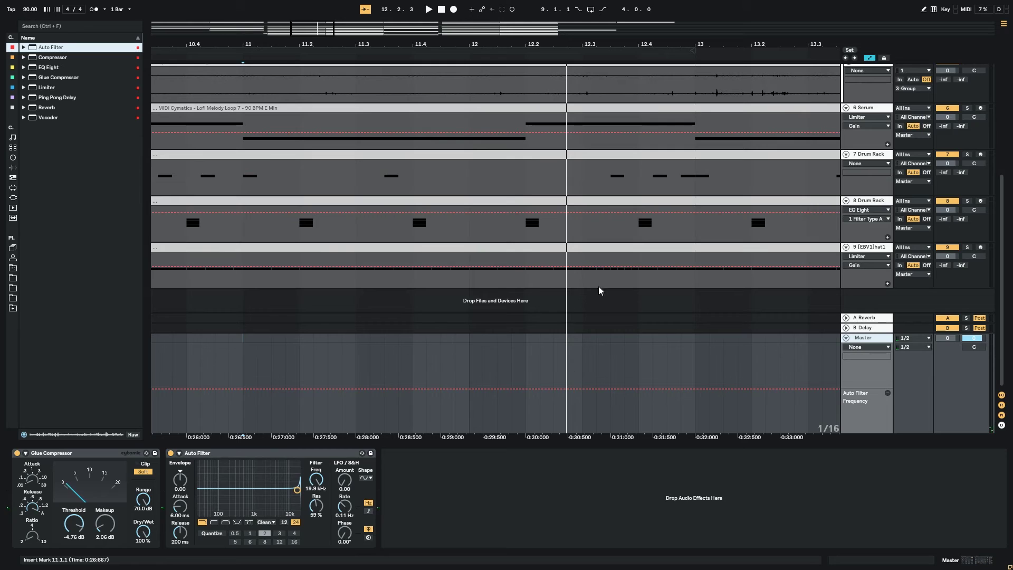
{"action": "left_click", "coordinate": [511, 318]}
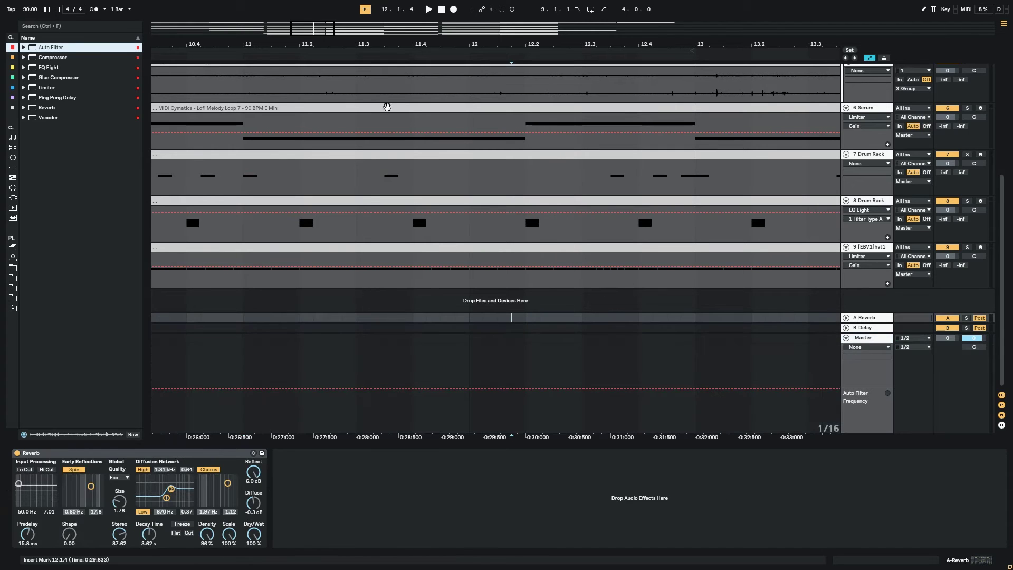
{"action": "left_click_drag", "start_coordinate": [322, 37], "coordinate": [329, 27]}
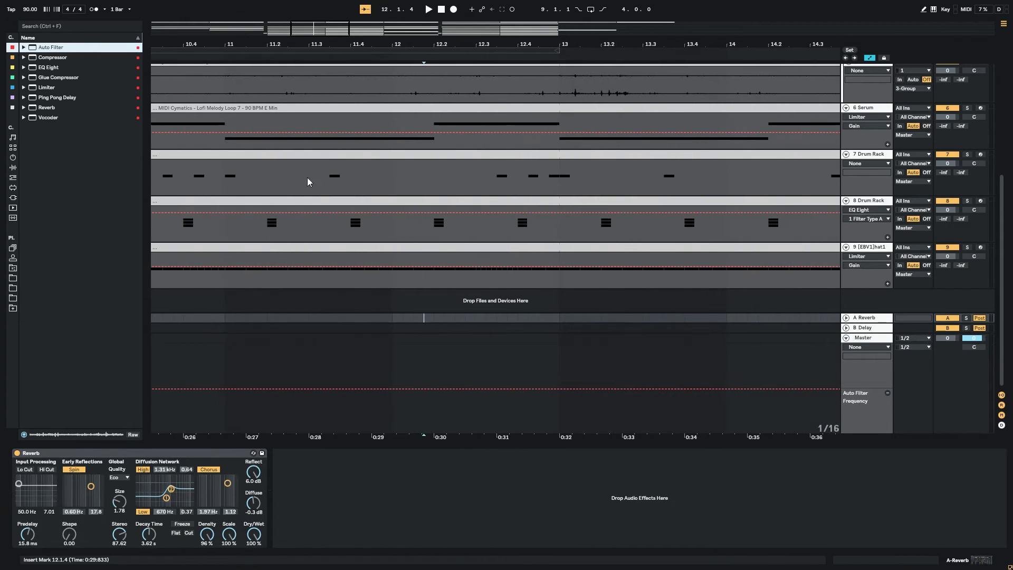
Draw a curved dip in the Master's filter frequency automation that returns to 19.9 kHz at bar 13, and play it
{"action": "left_click", "coordinate": [518, 391]}
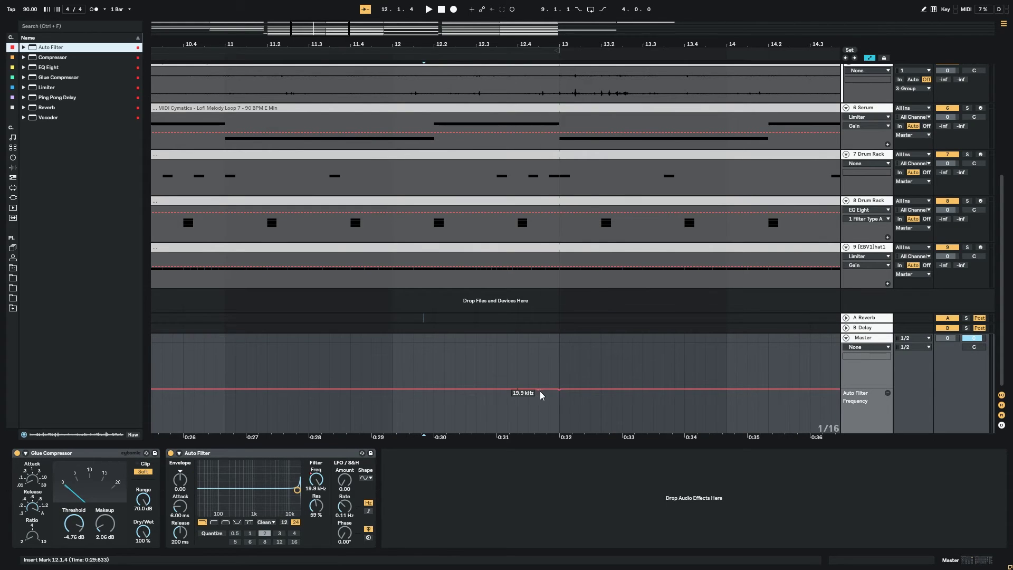
{"action": "left_click_drag", "start_coordinate": [541, 393], "coordinate": [560, 416]}
{"action": "key", "text": "ctrl+z"}
{"action": "left_click", "coordinate": [547, 419]}
{"action": "key", "text": "space"}
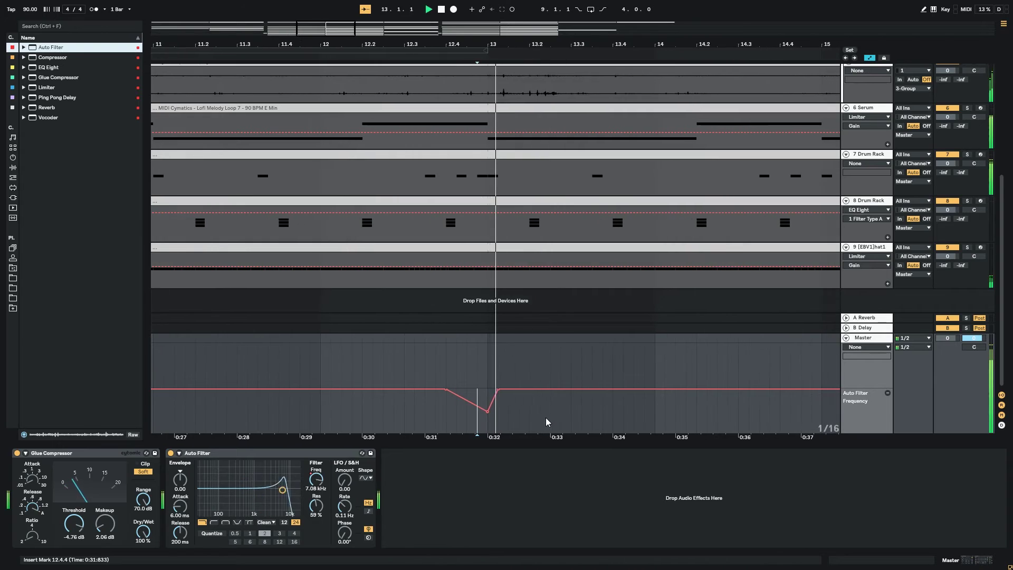
{"action": "left_click_drag", "start_coordinate": [471, 395], "coordinate": [460, 396]}
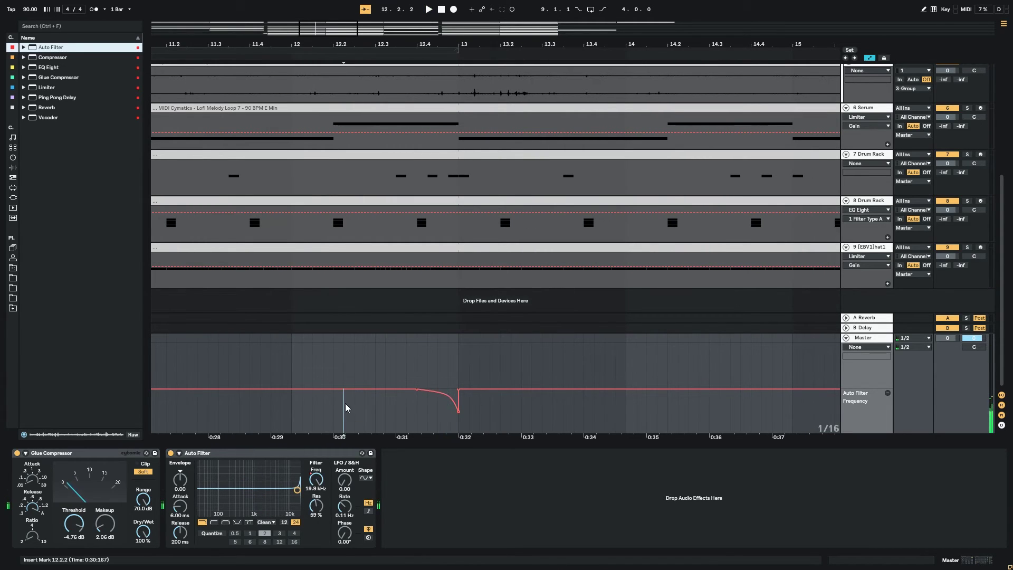
{"action": "key", "text": "space"}
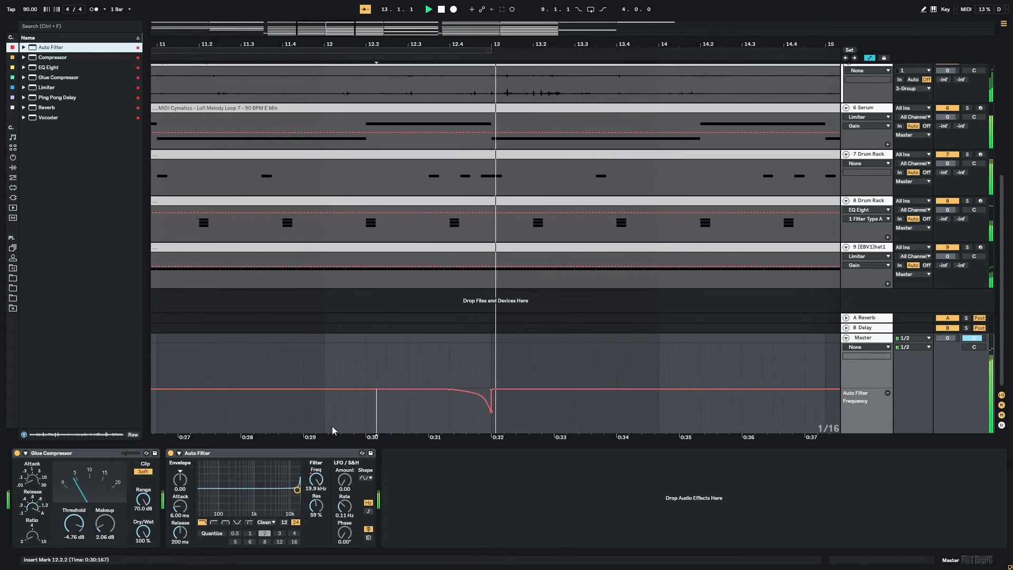
Start the frequency dip at 12.3.1, deepen it, adjust its downward curve, and play from 12.2.1 and 12.1.1
{"action": "left_click", "coordinate": [396, 387]}
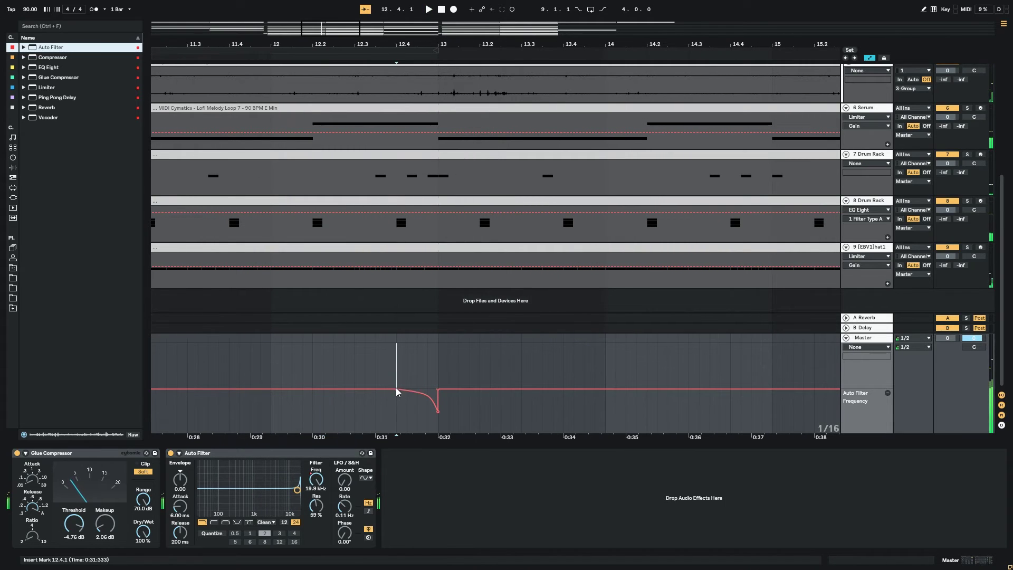
{"action": "left_click_drag", "start_coordinate": [399, 391], "coordinate": [348, 392]}
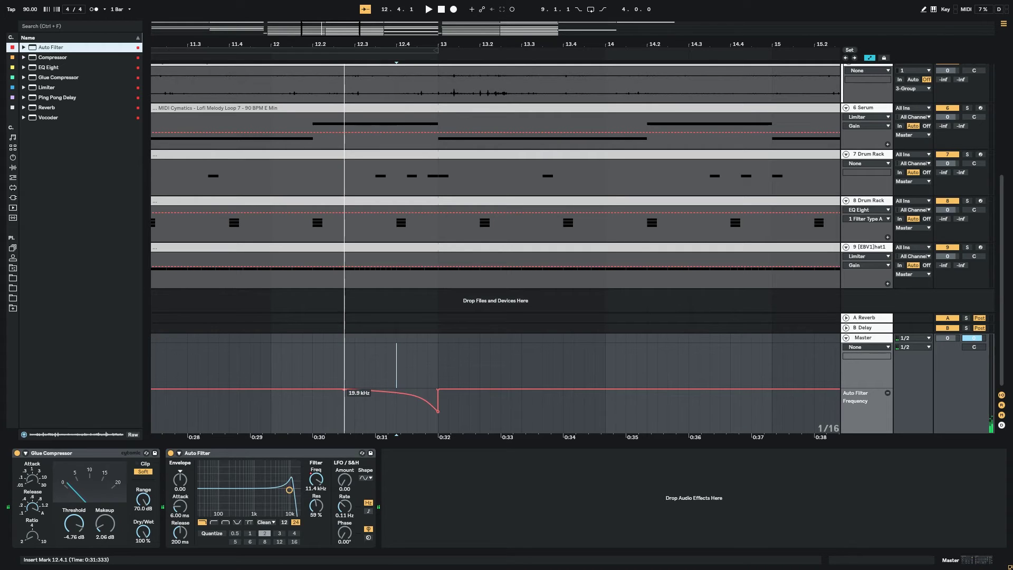
{"action": "left_click_drag", "start_coordinate": [344, 390], "coordinate": [438, 415]}
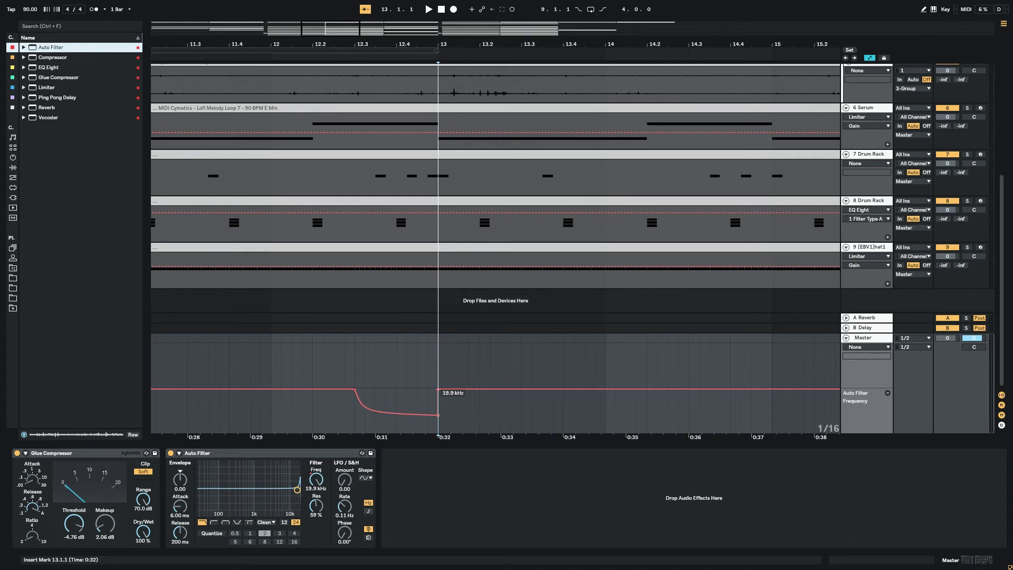
{"action": "left_click", "coordinate": [321, 406]}
{"action": "key", "text": "space"}
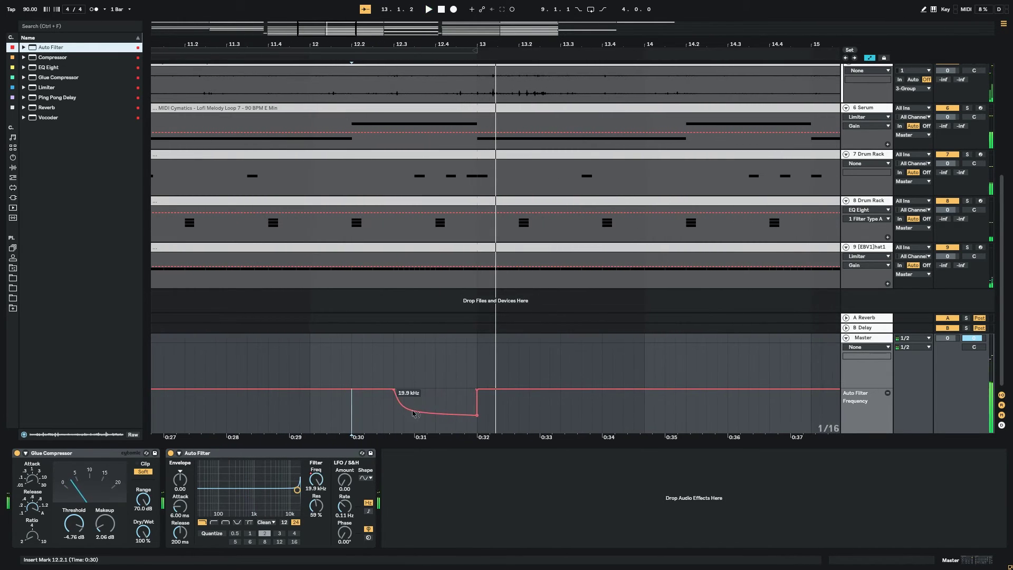
{"action": "left_click", "coordinate": [308, 410]}
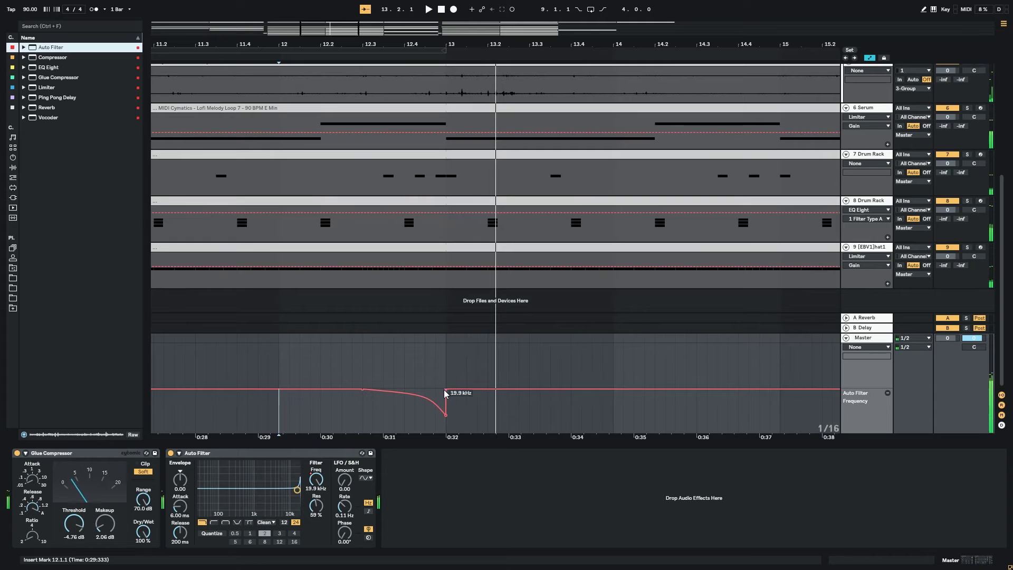
Curve the dip's rise back to 19.9 kHz, shift it to end at bar 13, and play from 12.1.4
{"action": "left_click_drag", "start_coordinate": [447, 393], "coordinate": [457, 394]}
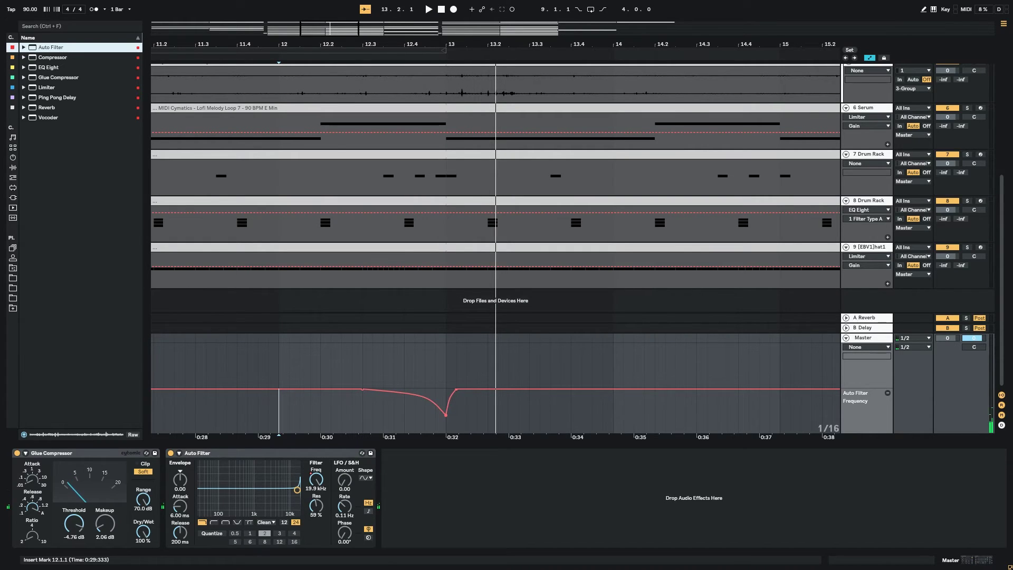
{"action": "key", "text": "space"}
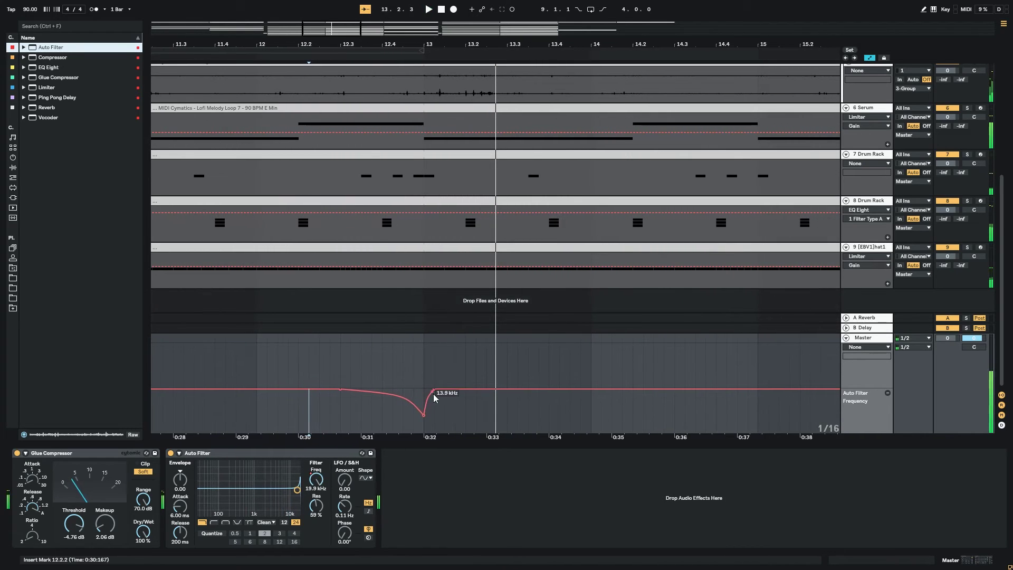
{"action": "left_click_drag", "start_coordinate": [426, 418], "coordinate": [425, 392]}
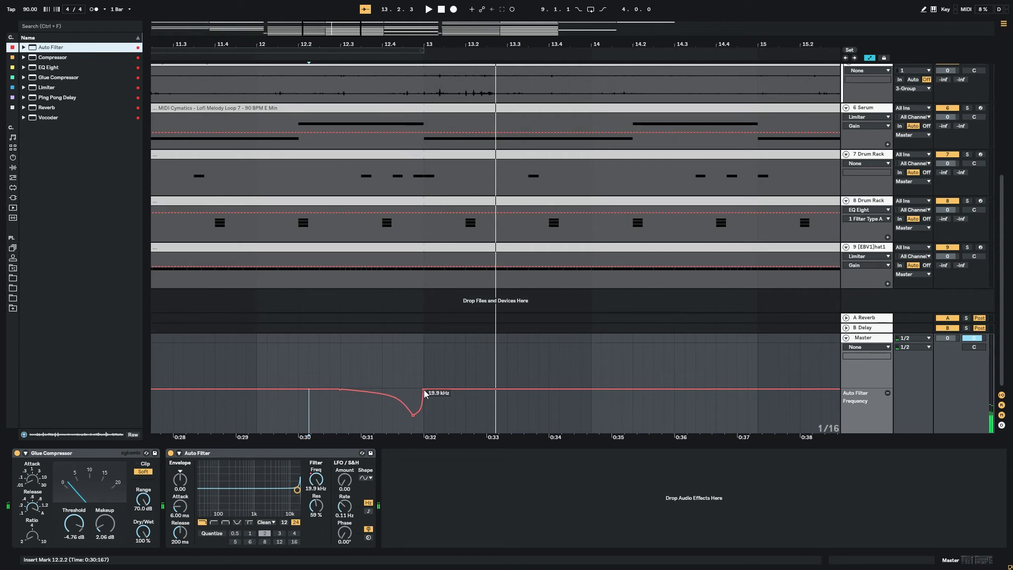
{"action": "left_click", "coordinate": [286, 412]}
{"action": "key", "text": "space"}
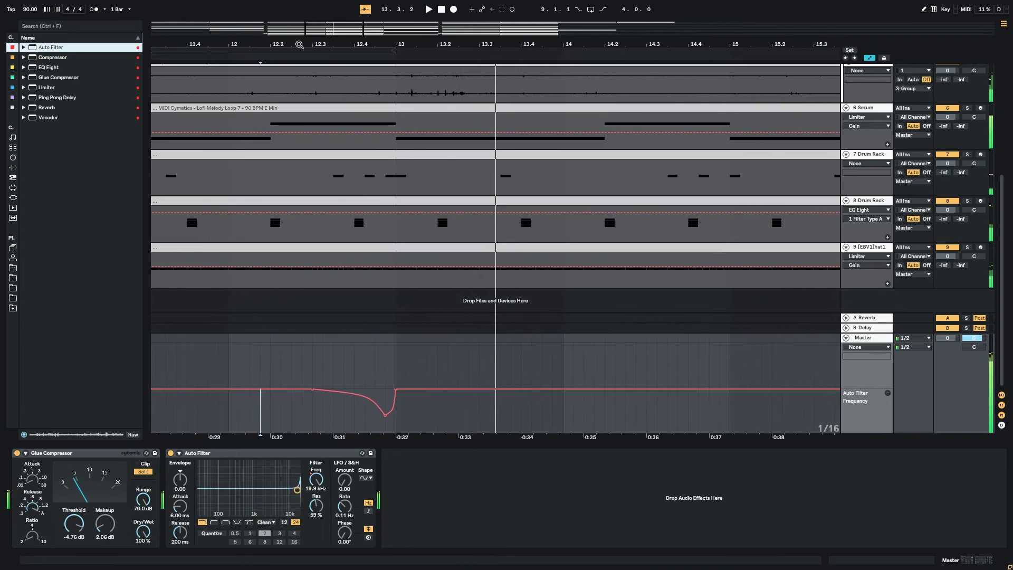
Play the arrangement from 7.4.1 and view the tracks with automation hidden, up to the bars before 21
{"action": "left_click_drag", "start_coordinate": [299, 45], "coordinate": [299, 27]}
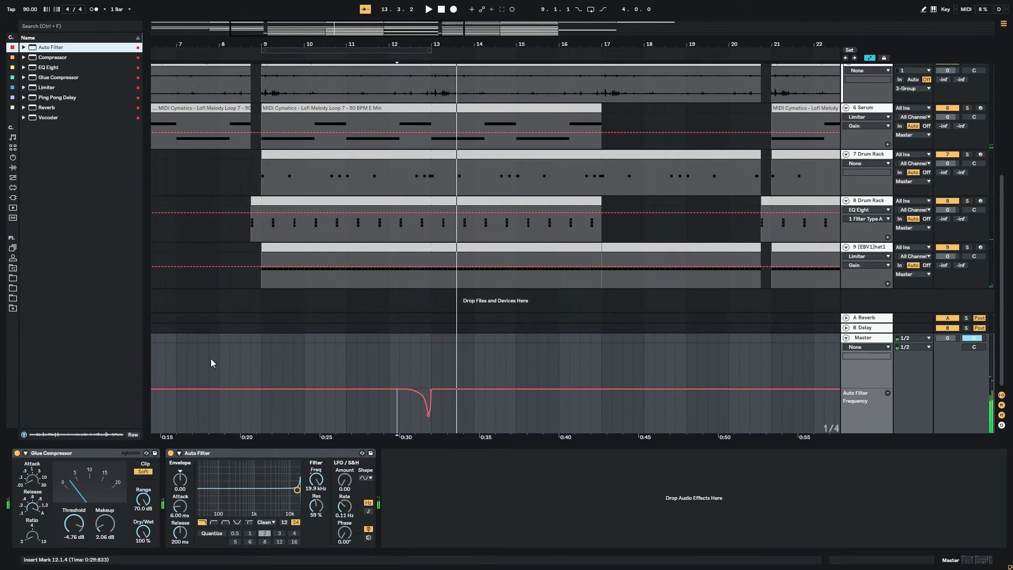
{"action": "left_click", "coordinate": [211, 363]}
{"action": "key", "text": "space"}
{"action": "key", "text": "a"}
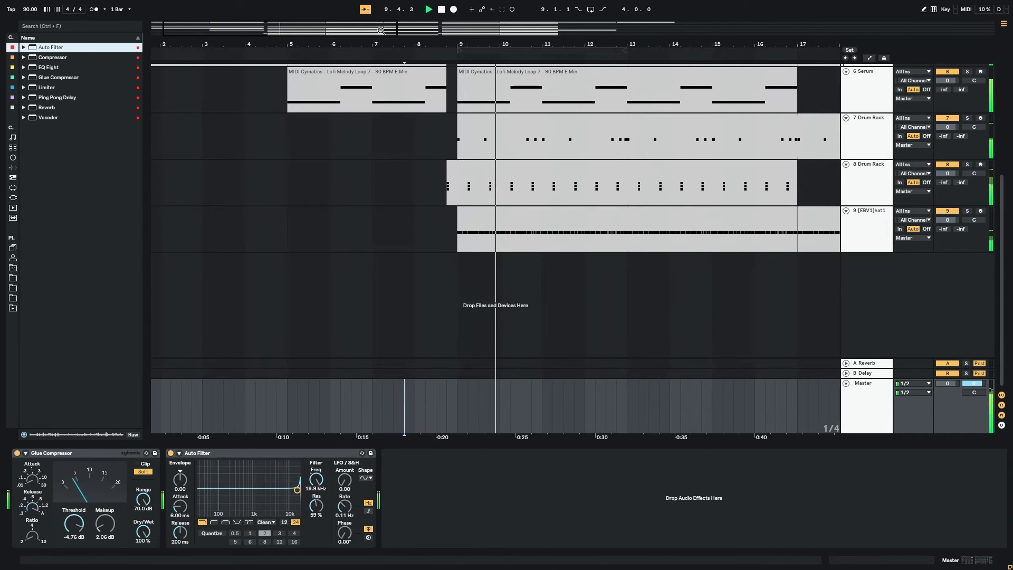
{"action": "left_click_drag", "start_coordinate": [381, 30], "coordinate": [433, 48]}
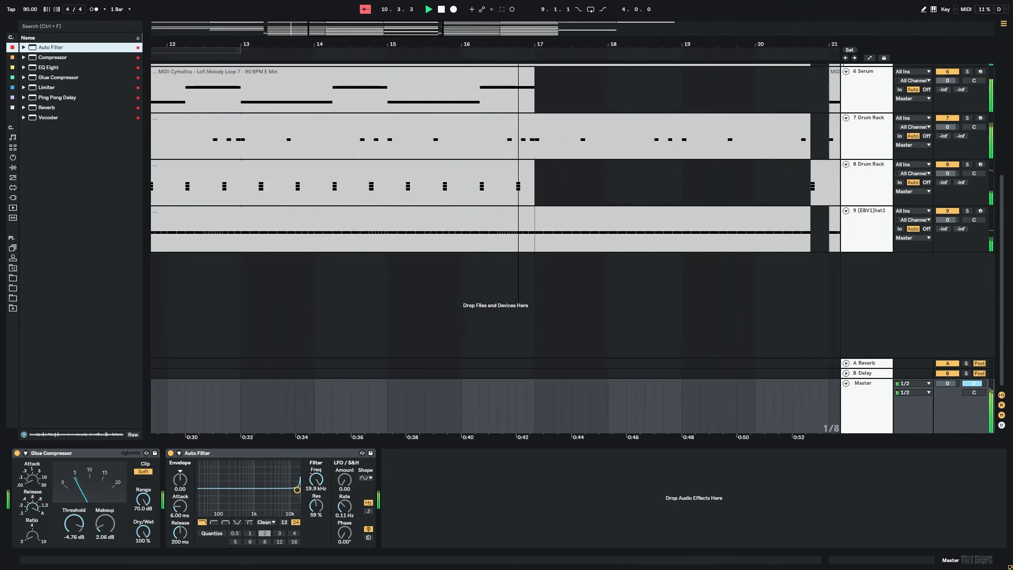
Copy the Master's filter dip from 12.3.1 to 13.1.1 and paste it at 16.3.1, before bar 17
{"action": "left_click", "coordinate": [870, 59]}
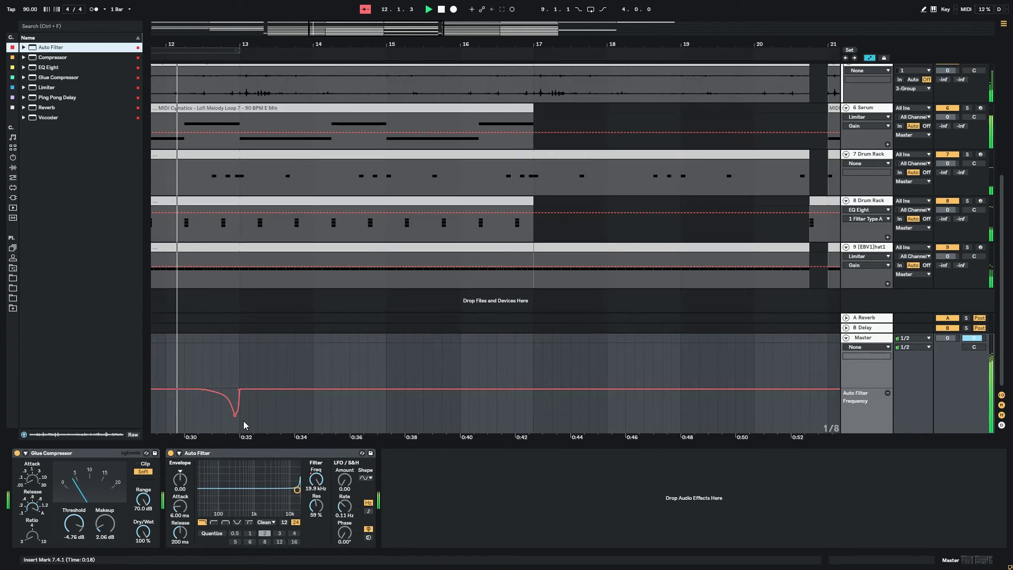
{"action": "left_click_drag", "start_coordinate": [243, 420], "coordinate": [200, 425]}
{"action": "key", "text": "ctrl+c"}
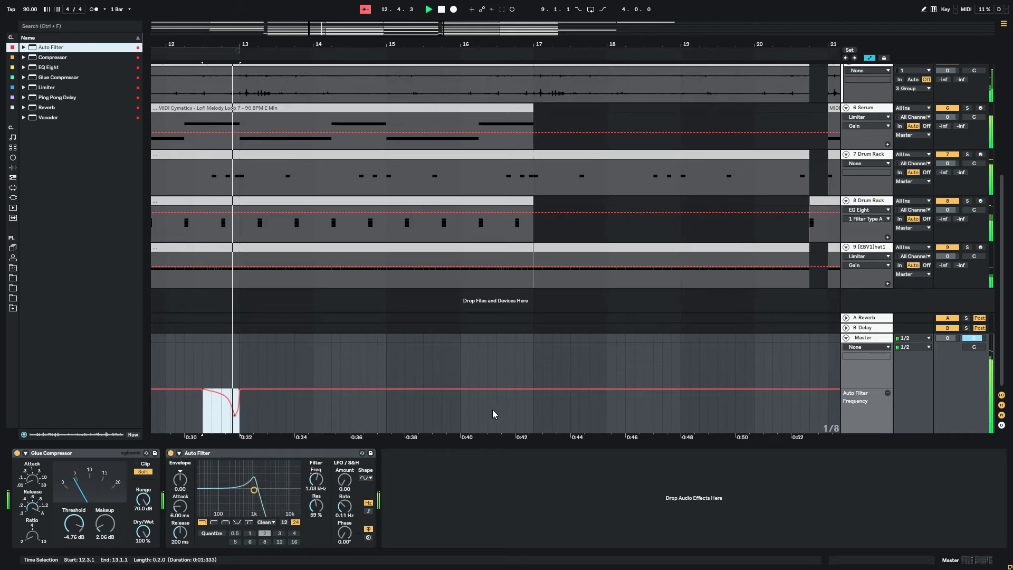
{"action": "left_click", "coordinate": [496, 410]}
{"action": "key", "text": "ctrl+v"}
{"action": "left_click", "coordinate": [498, 414]}
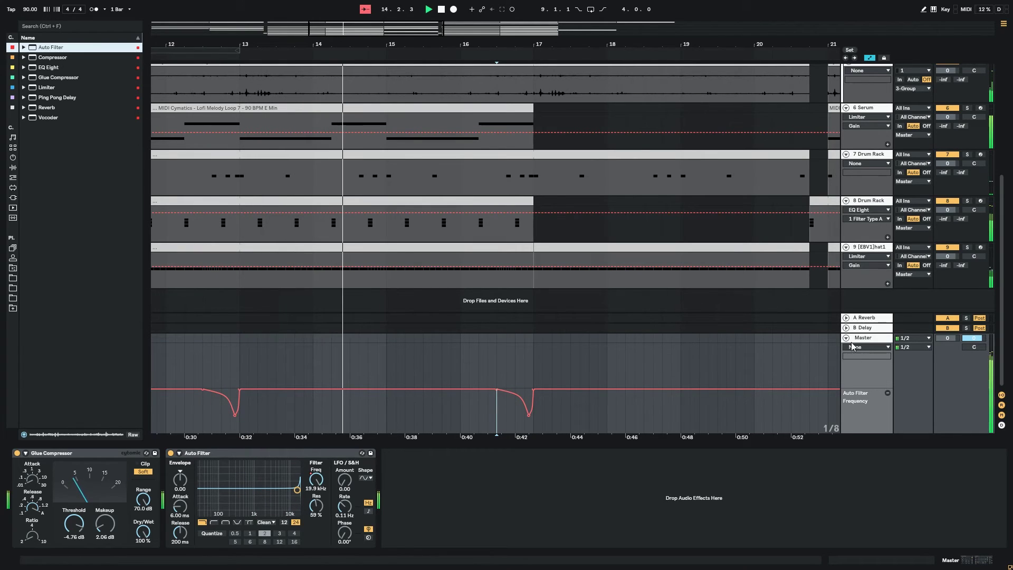
{"action": "left_click_drag", "start_coordinate": [674, 45], "coordinate": [311, 20]}
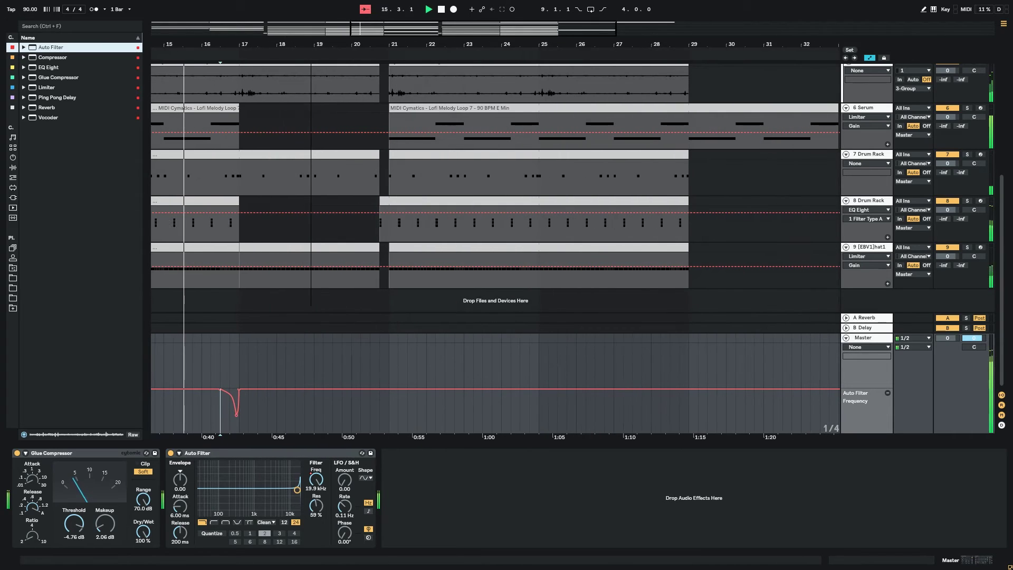
{"action": "left_click", "coordinate": [502, 413]}
{"action": "key", "text": "ctrl+v"}
{"action": "left_click", "coordinate": [652, 414]}
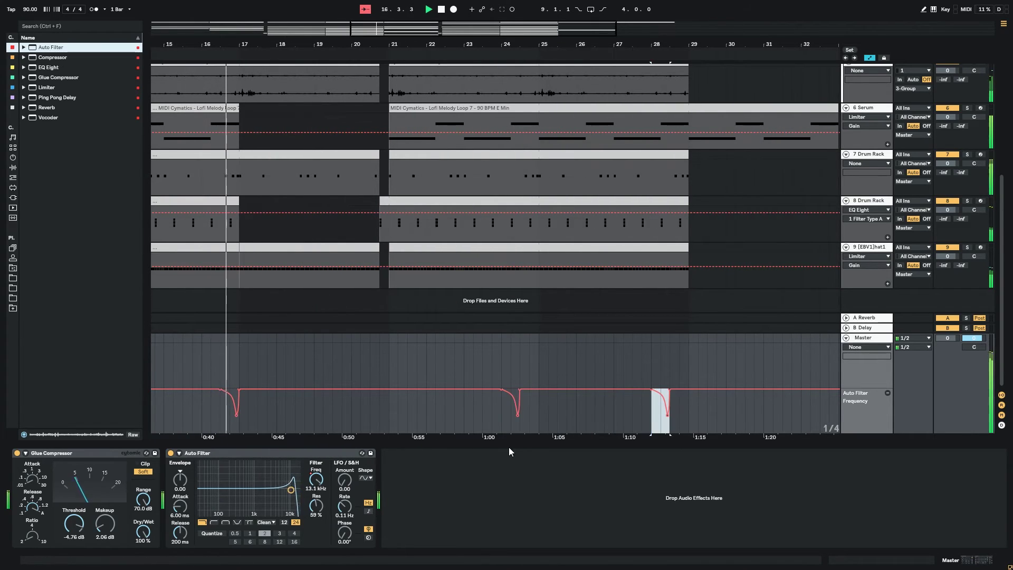
{"action": "key", "text": "ctrl+z"}
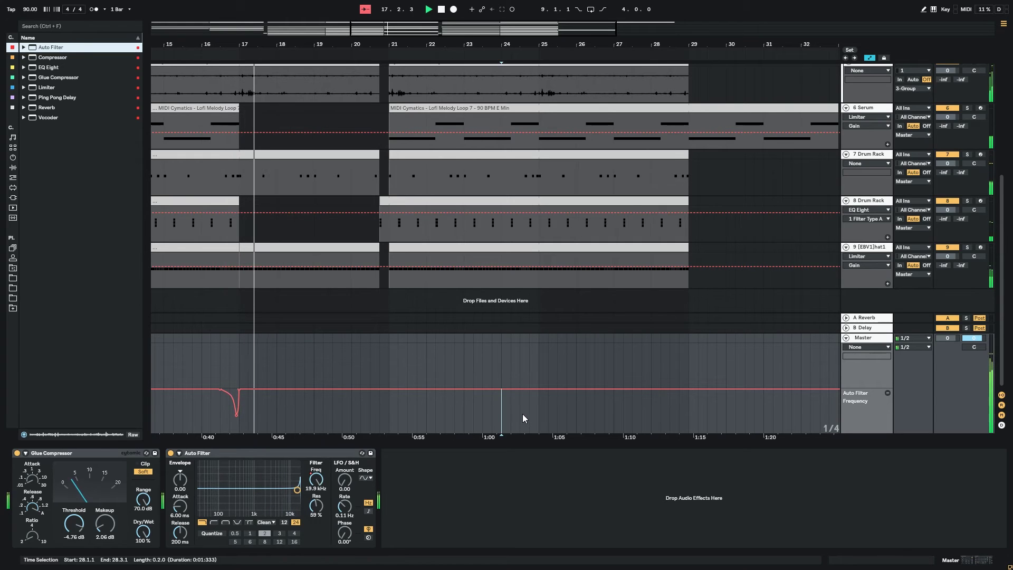
Paste the filter dip at 24.3.1 and 28.3.1 on the Master and review the automation between bars 14 and 29
{"action": "left_click", "coordinate": [522, 414]}
{"action": "key", "text": "ctrl+v"}
{"action": "left_click", "coordinate": [678, 409]}
{"action": "key", "text": "ctrl+v"}
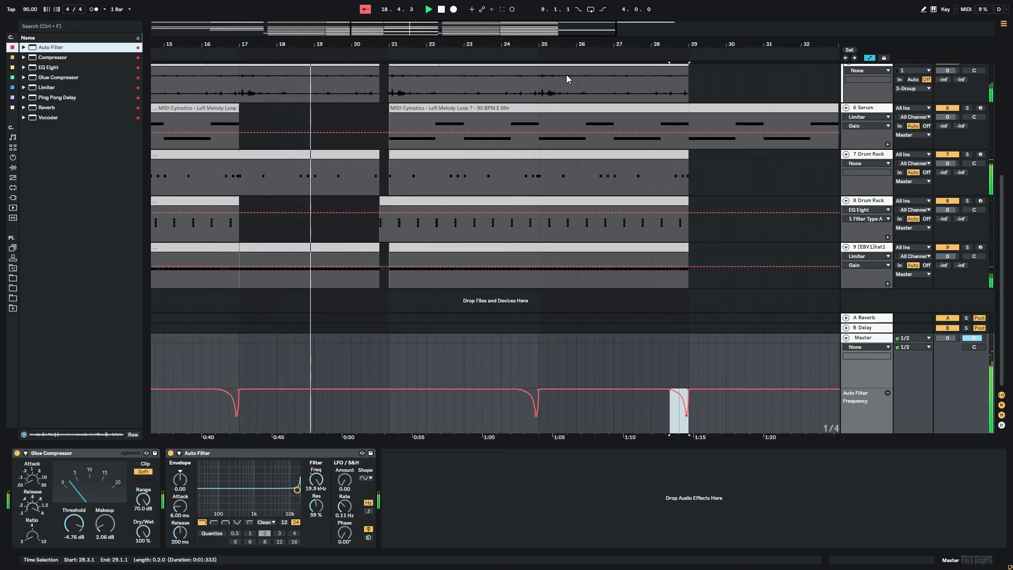
{"action": "left_click_drag", "start_coordinate": [559, 30], "coordinate": [490, 57]}
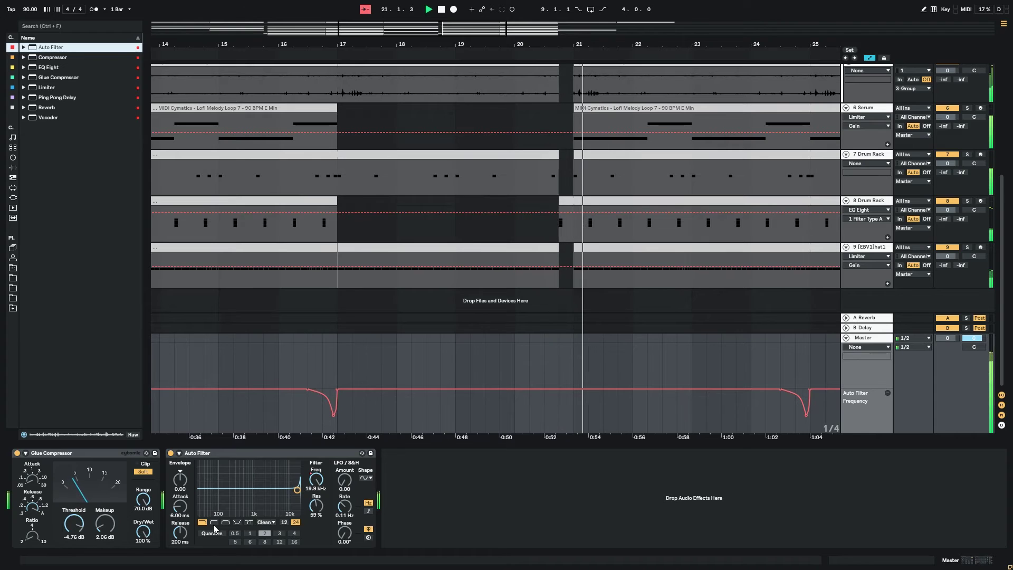
{"action": "left_click_drag", "start_coordinate": [471, 36], "coordinate": [526, 32]}
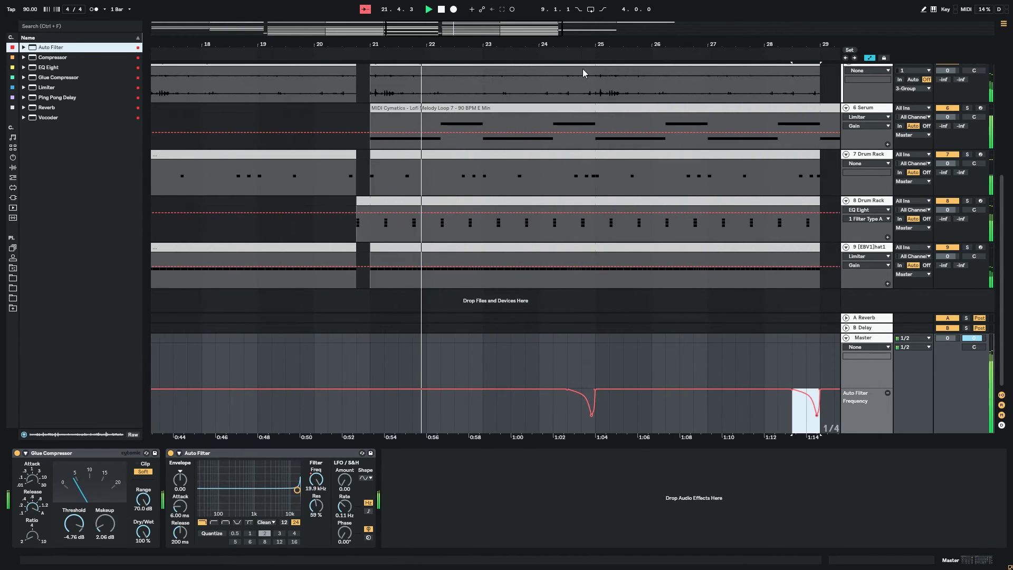
Choose the Master's Mixer Speaker On automation, stop playback, and give it a separate lane above the filter frequency
{"action": "left_click", "coordinate": [851, 347]}
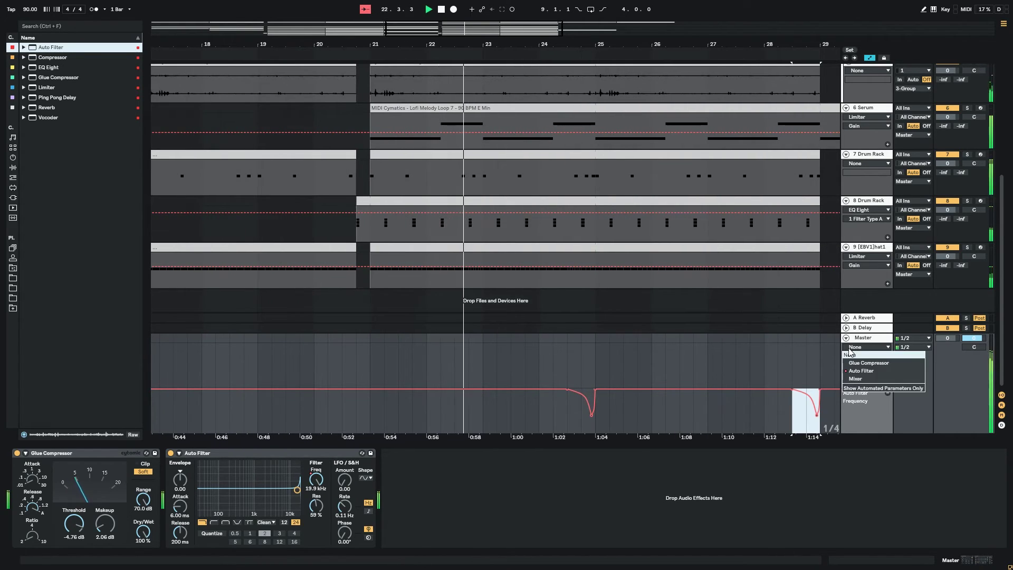
{"action": "left_click", "coordinate": [859, 379]}
{"action": "left_click", "coordinate": [865, 356]}
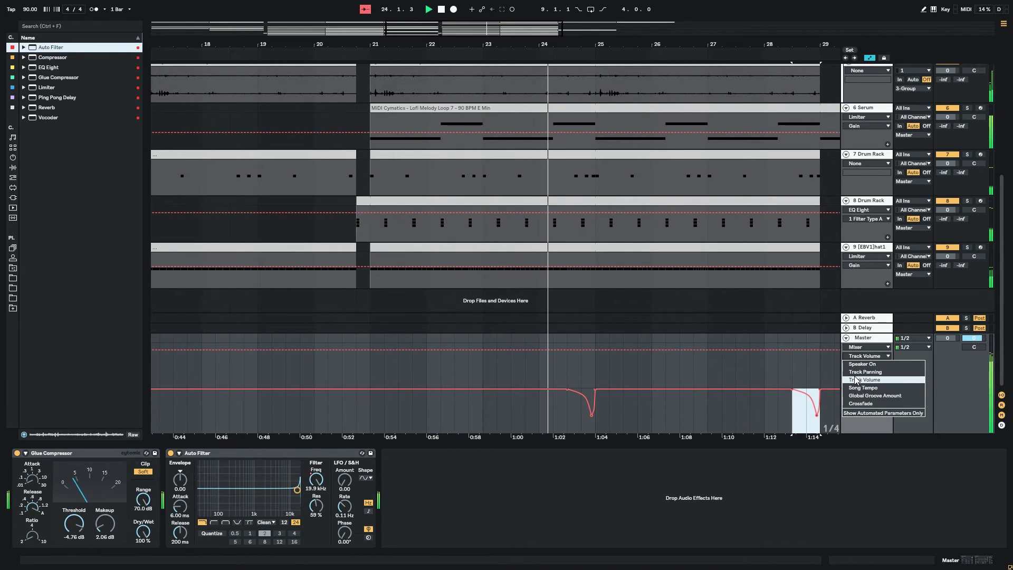
{"action": "left_click", "coordinate": [861, 364]}
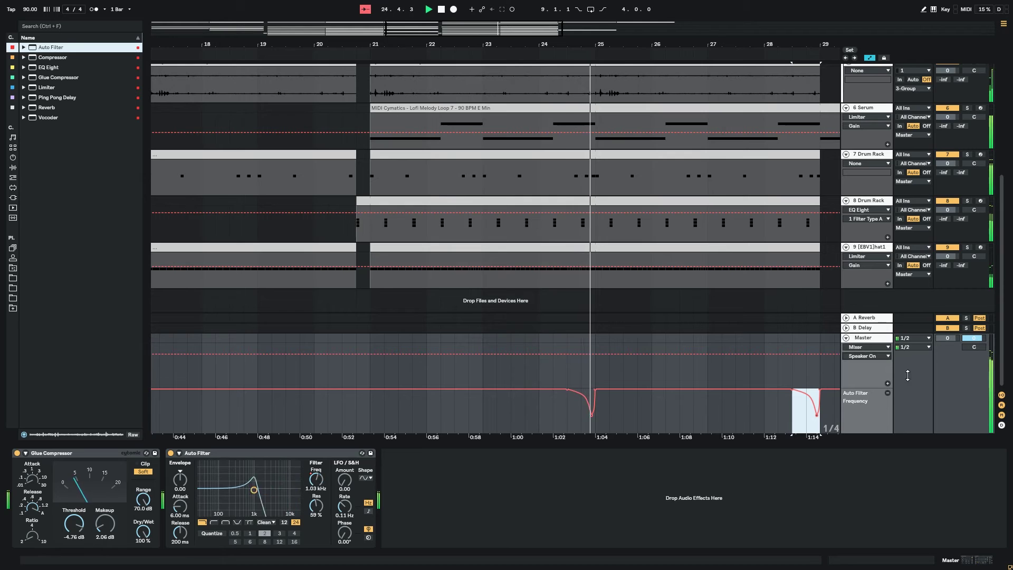
{"action": "key", "text": "space"}
{"action": "left_click", "coordinate": [887, 384]}
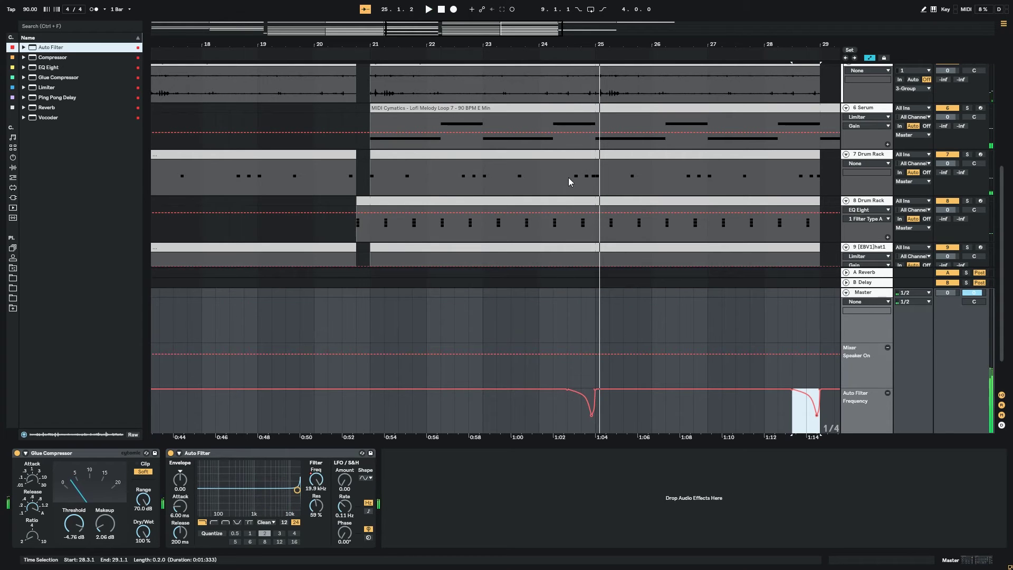
Automate three 1/32-note Speaker On dropouts on the Master from 24.4.1 and play the transition from 24.3.4
{"action": "left_click_drag", "start_coordinate": [538, 28], "coordinate": [496, 82]}
{"action": "left_click_drag", "start_coordinate": [484, 48], "coordinate": [485, 48]}
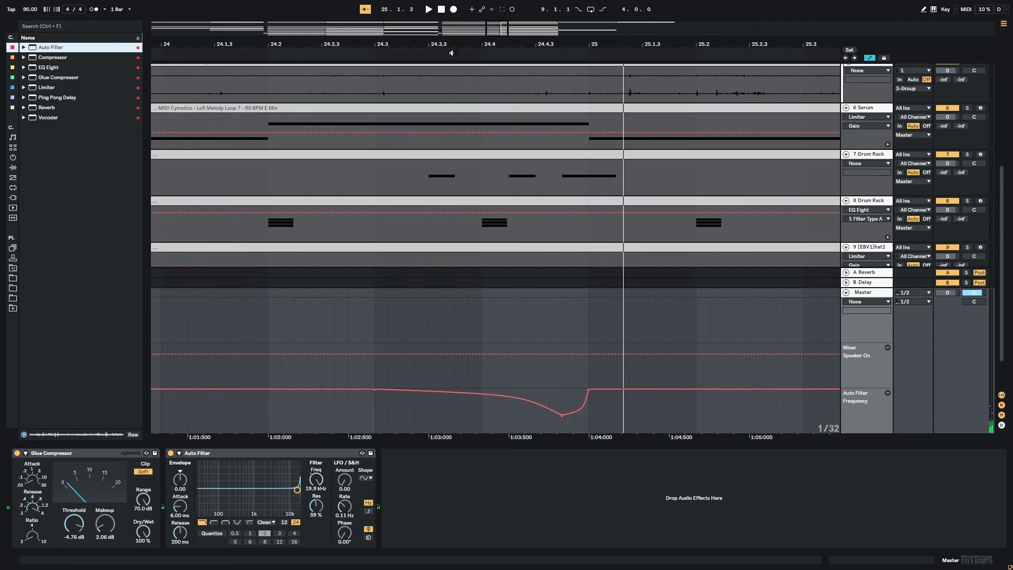
{"action": "left_click", "coordinate": [480, 354]}
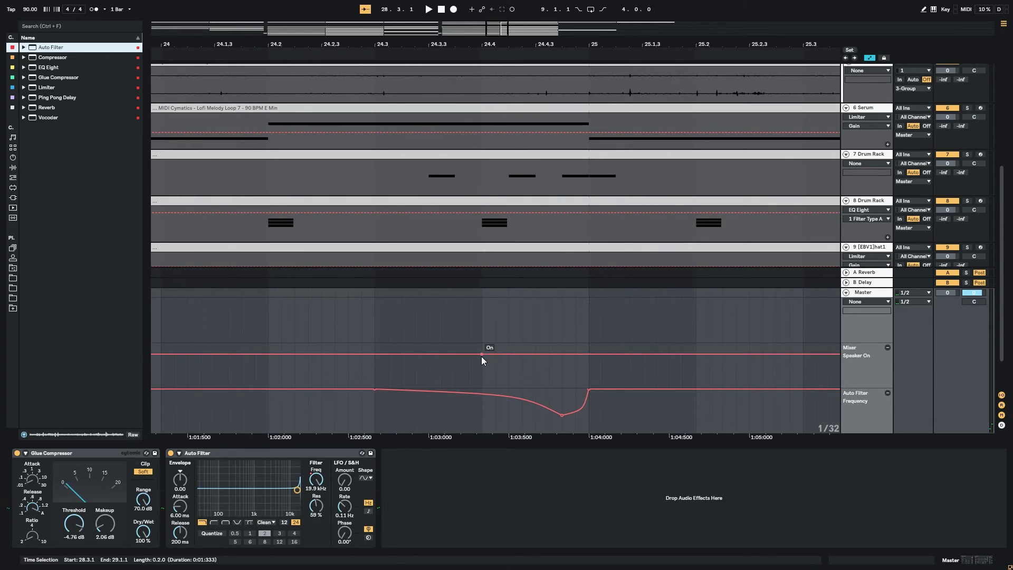
{"action": "left_click_drag", "start_coordinate": [489, 359], "coordinate": [489, 376]}
{"action": "left_click", "coordinate": [515, 354]}
{"action": "left_click", "coordinate": [453, 367]}
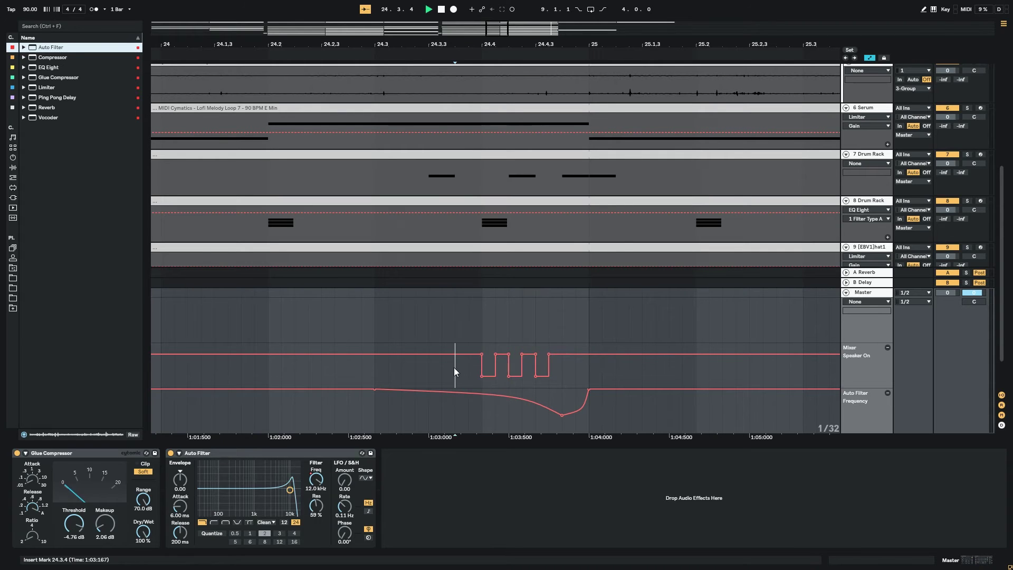
{"action": "key", "text": "space"}
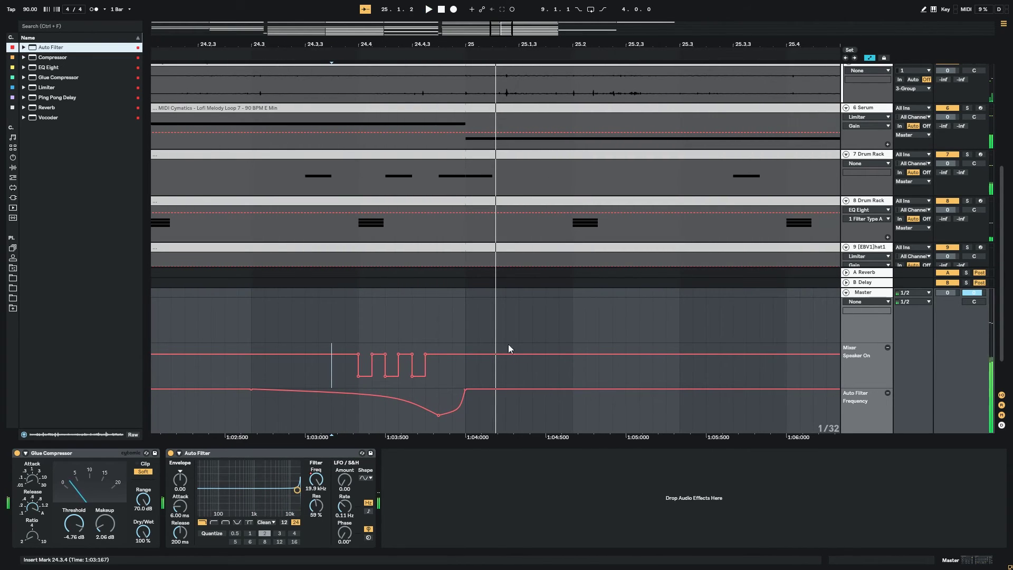
Undo the short Speaker On dropouts and try sixteenth-note breakpoints between 24.4.2 and bar 25
{"action": "left_click_drag", "start_coordinate": [426, 372], "coordinate": [385, 375]}
{"action": "key", "text": "ctrl+z"}
{"action": "key", "text": "ctrl+z"}
{"action": "key", "text": "ctrl+z"}
{"action": "key", "text": "ctrl+z"}
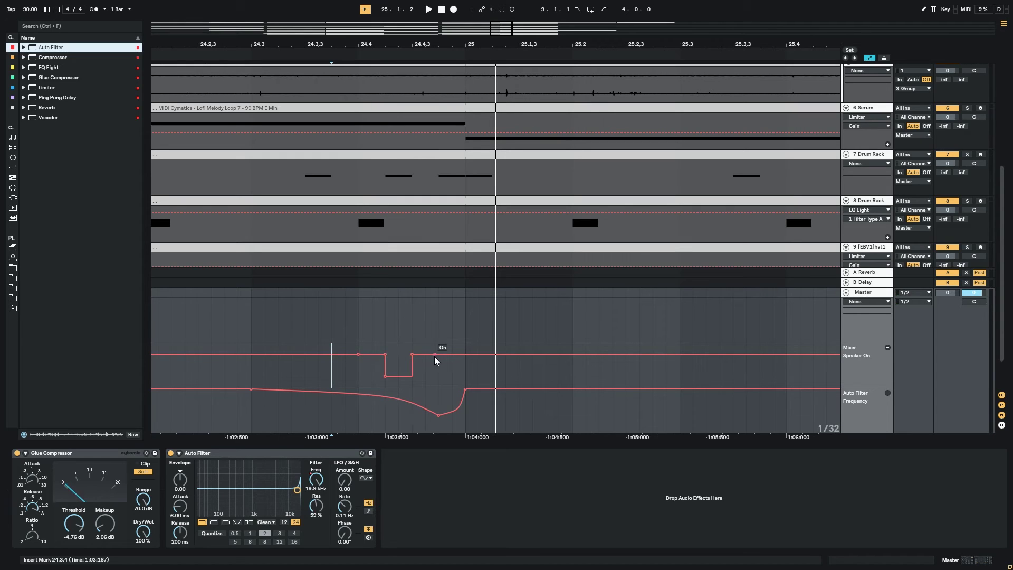
{"action": "left_click_drag", "start_coordinate": [448, 355], "coordinate": [421, 356]}
{"action": "key", "text": "ctrl+z"}
{"action": "left_click", "coordinate": [465, 355]}
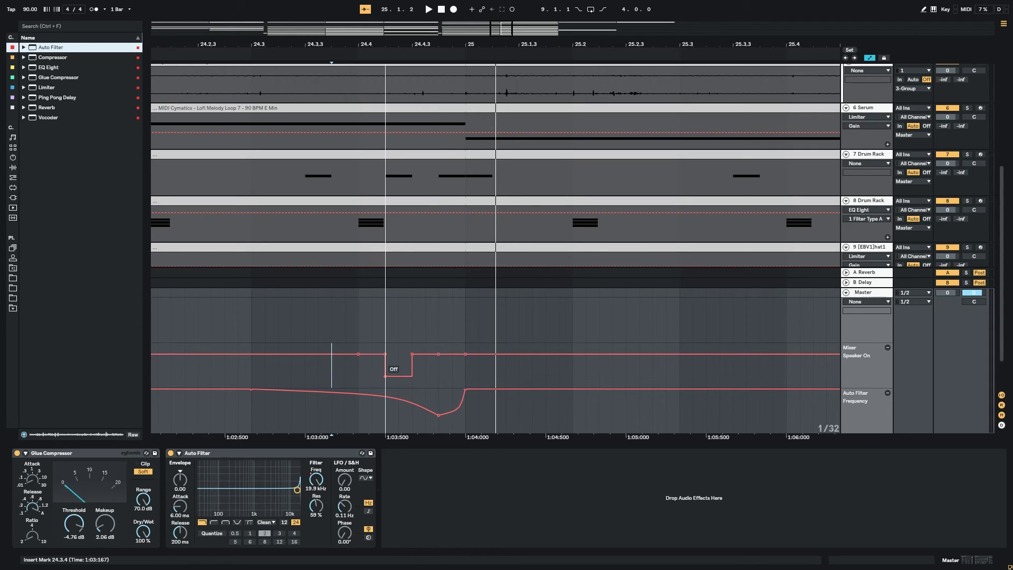
Rework the Speaker On automation so that it switches off from 24.4.3 to bar 25
{"action": "left_click", "coordinate": [385, 376]}
{"action": "left_click", "coordinate": [413, 353]}
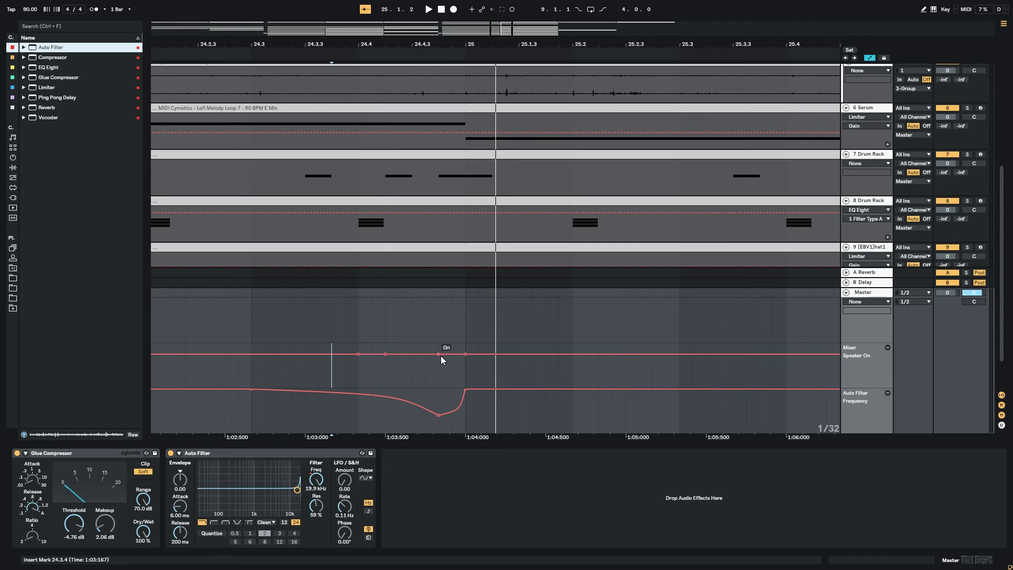
{"action": "key", "text": "ctrl+z"}
{"action": "key", "text": "ctrl+z"}
{"action": "left_click_drag", "start_coordinate": [406, 356], "coordinate": [411, 366]}
{"action": "left_click", "coordinate": [464, 356]}
{"action": "left_click_drag", "start_coordinate": [432, 356], "coordinate": [430, 371]}
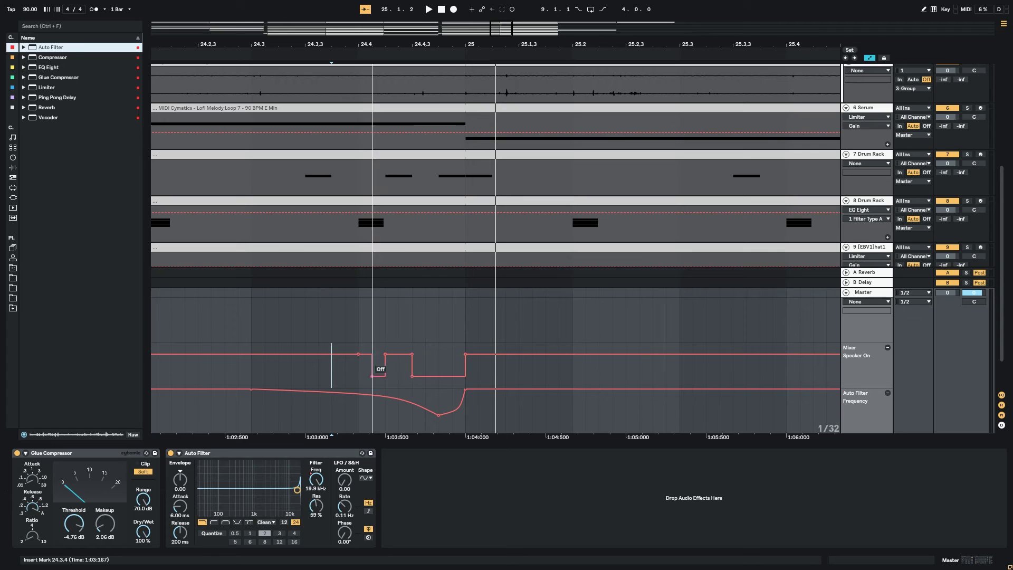
Add sixteenth-note Speaker On dropouts at 24.4.1, 24.3.3 and 24.3.1, and play from 24.2.4
{"action": "left_click_drag", "start_coordinate": [372, 354], "coordinate": [348, 372]}
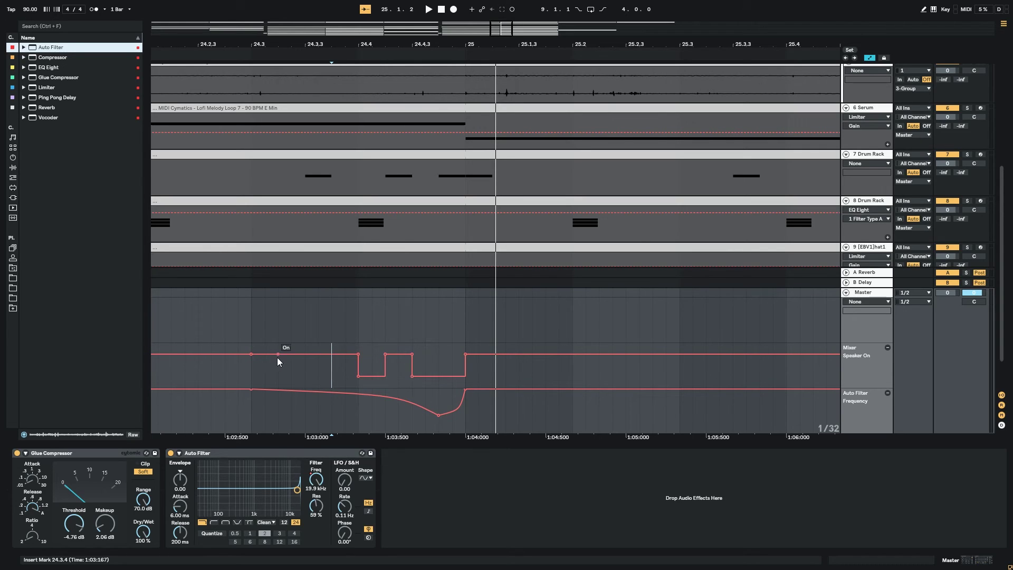
{"action": "left_click", "coordinate": [318, 354]}
{"action": "left_click_drag", "start_coordinate": [292, 354], "coordinate": [252, 377]}
{"action": "left_click", "coordinate": [280, 377]}
{"action": "left_click", "coordinate": [227, 374]}
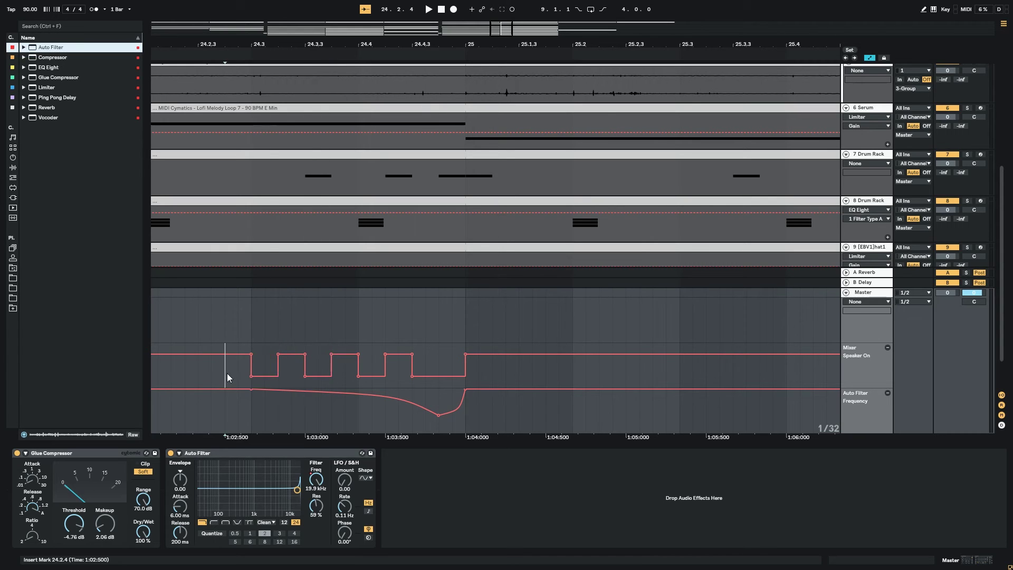
{"action": "key", "text": "space"}
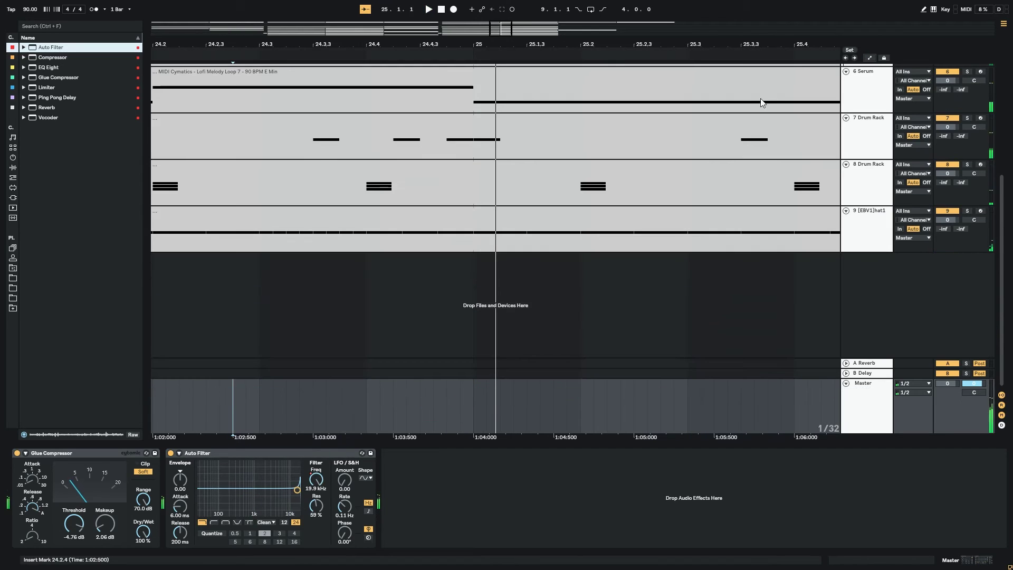
With automation shown, shorten the last Speaker On dropouts before bar 25 and delete those from 24.3.1 to 24.4.2
{"action": "left_click", "coordinate": [869, 57]}
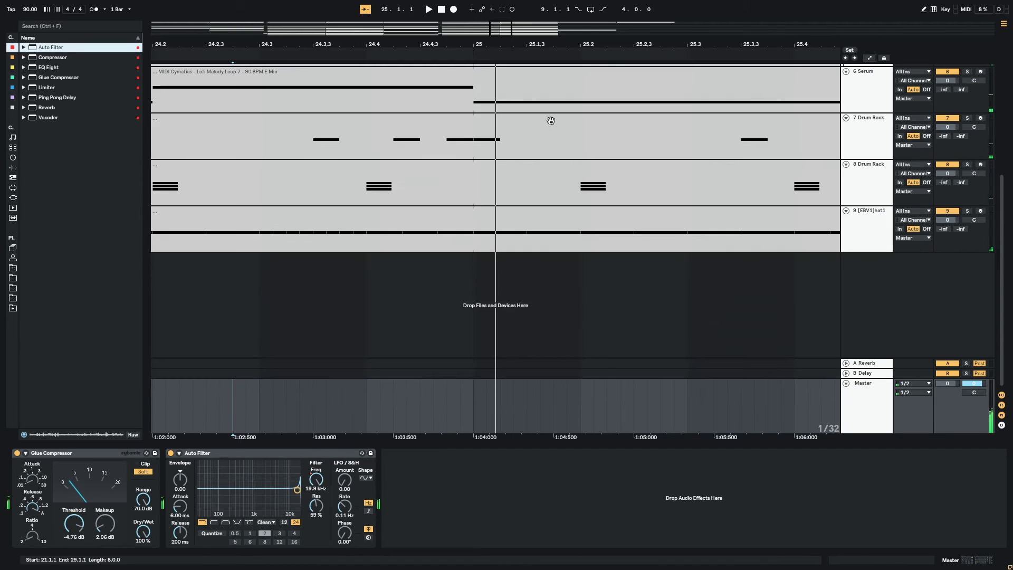
{"action": "left_click", "coordinate": [871, 58]}
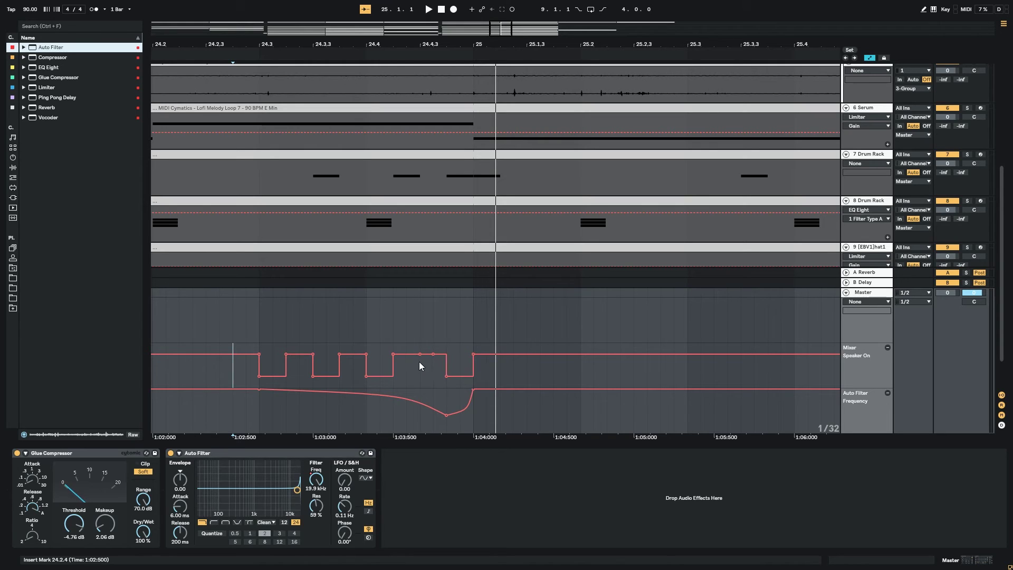
{"action": "left_click_drag", "start_coordinate": [427, 354], "coordinate": [385, 376]}
{"action": "left_click", "coordinate": [406, 355]}
{"action": "left_click", "coordinate": [406, 377]}
{"action": "left_click_drag", "start_coordinate": [255, 373], "coordinate": [392, 382]}
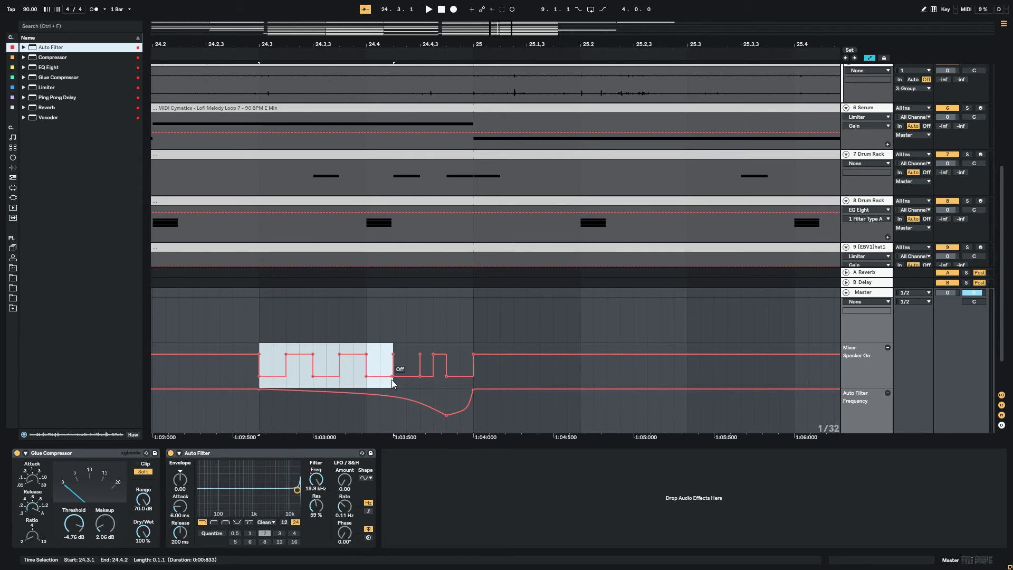
{"action": "key", "text": "Delete"}
Add 1/32-note Speaker On dropouts at 24.4.2 and 24.4.1 on the Master and play from 24.3.2
{"action": "left_click", "coordinate": [407, 354]}
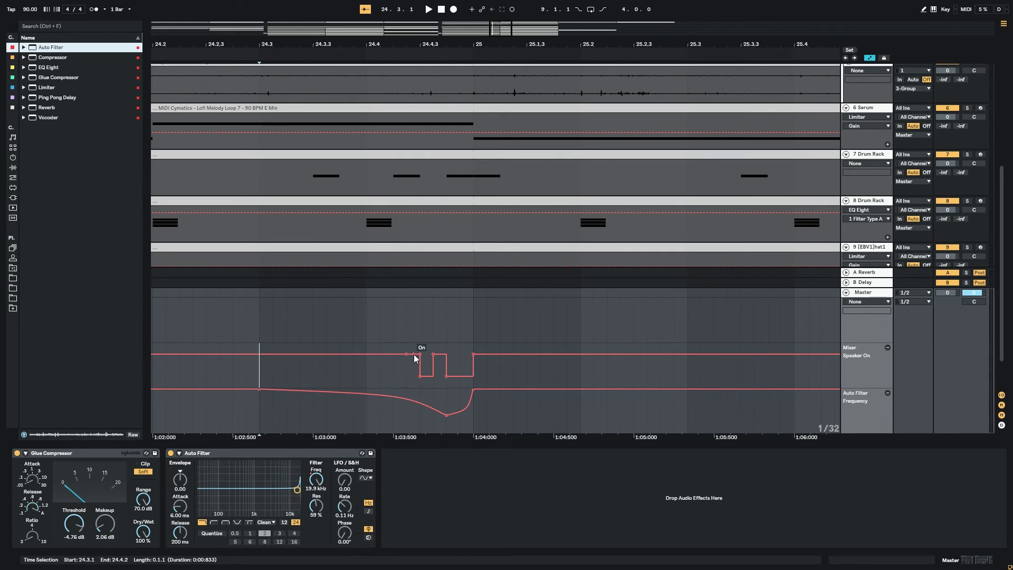
{"action": "left_click_drag", "start_coordinate": [400, 353], "coordinate": [400, 376]}
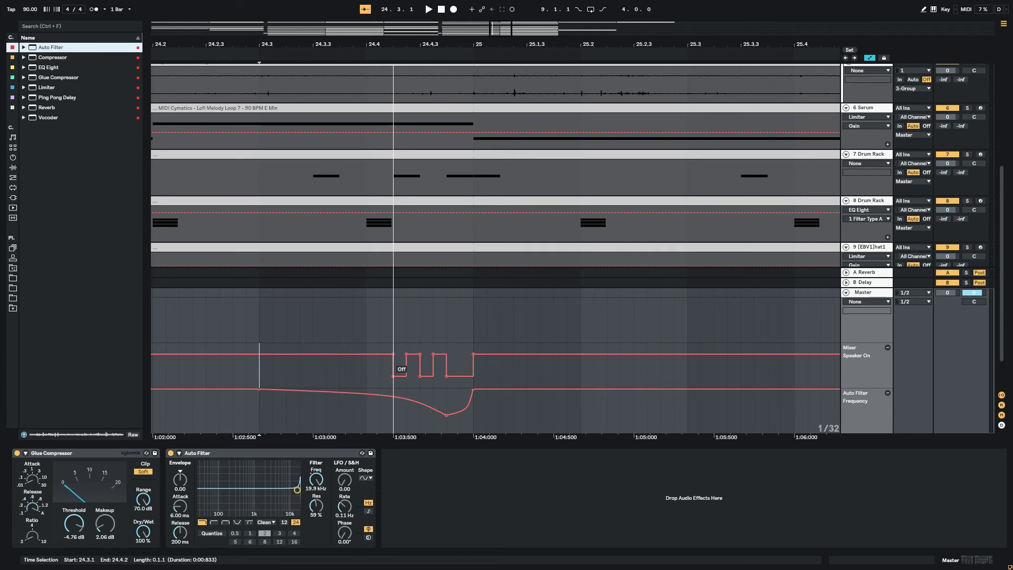
{"action": "left_click", "coordinate": [366, 353]}
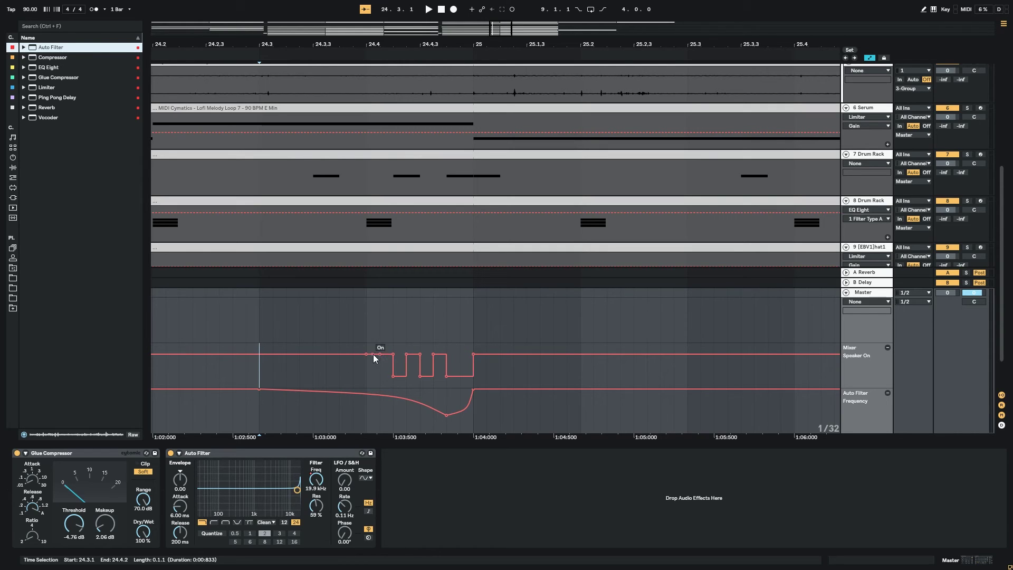
{"action": "left_click_drag", "start_coordinate": [374, 354], "coordinate": [374, 375]}
{"action": "left_click", "coordinate": [294, 366]}
{"action": "key", "text": "space"}
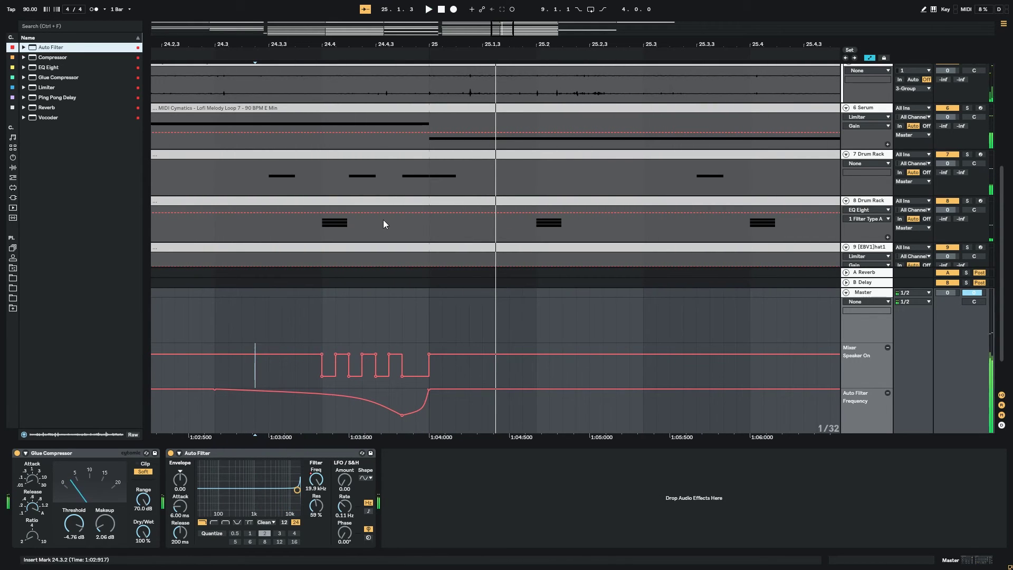
Remove the Master's filter dip before bar 25 and play the dropouts alone from 24.2.1
{"action": "left_click", "coordinate": [401, 415]}
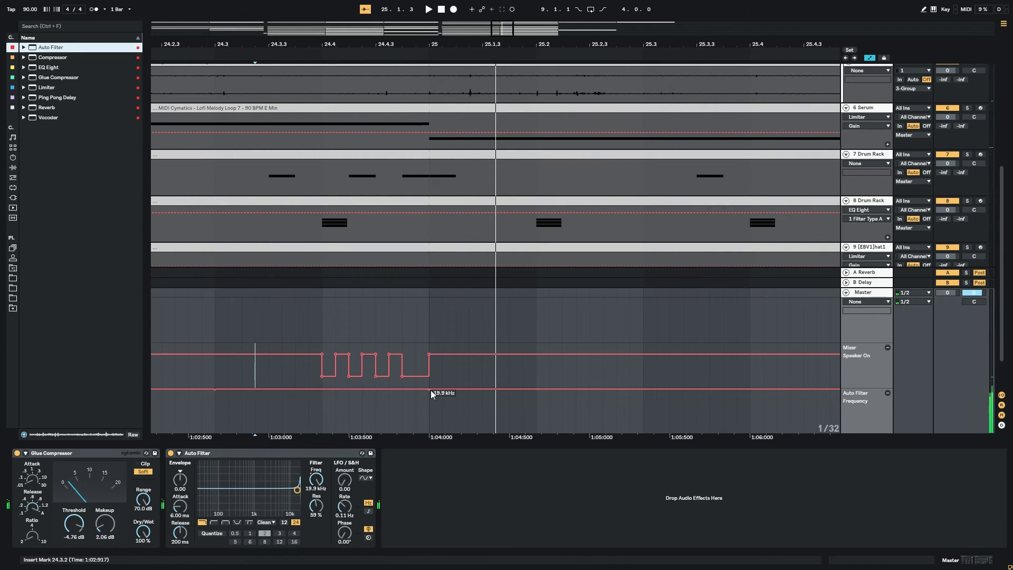
{"action": "left_click_drag", "start_coordinate": [501, 25], "coordinate": [496, 4]}
{"action": "left_click", "coordinate": [546, 328]}
{"action": "key", "text": "space"}
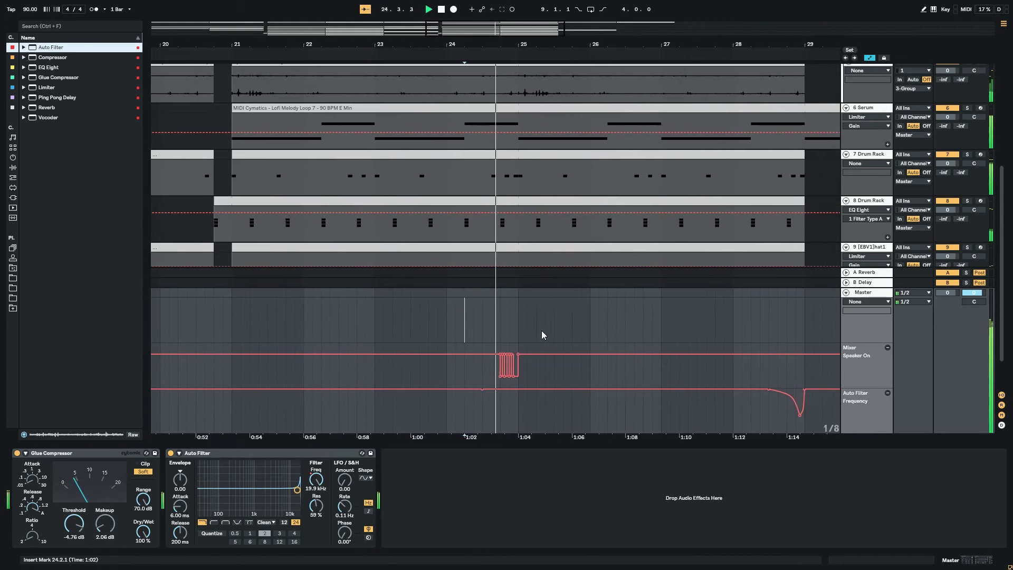
{"action": "key", "text": "space"}
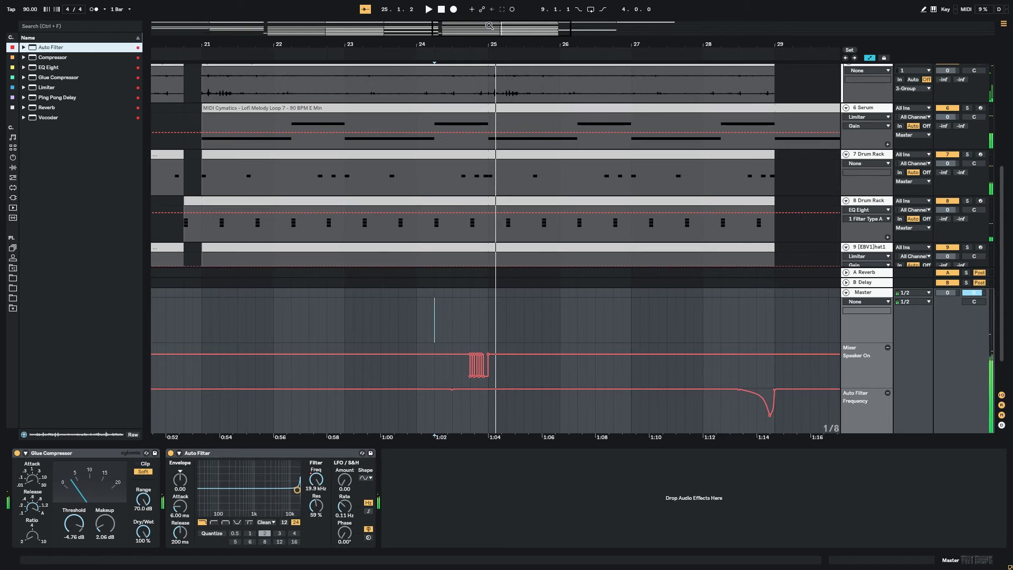
Undo the removal of the filter dip before bar 25 and the recent Speaker On edits
{"action": "left_click_drag", "start_coordinate": [441, 25], "coordinate": [443, 63]}
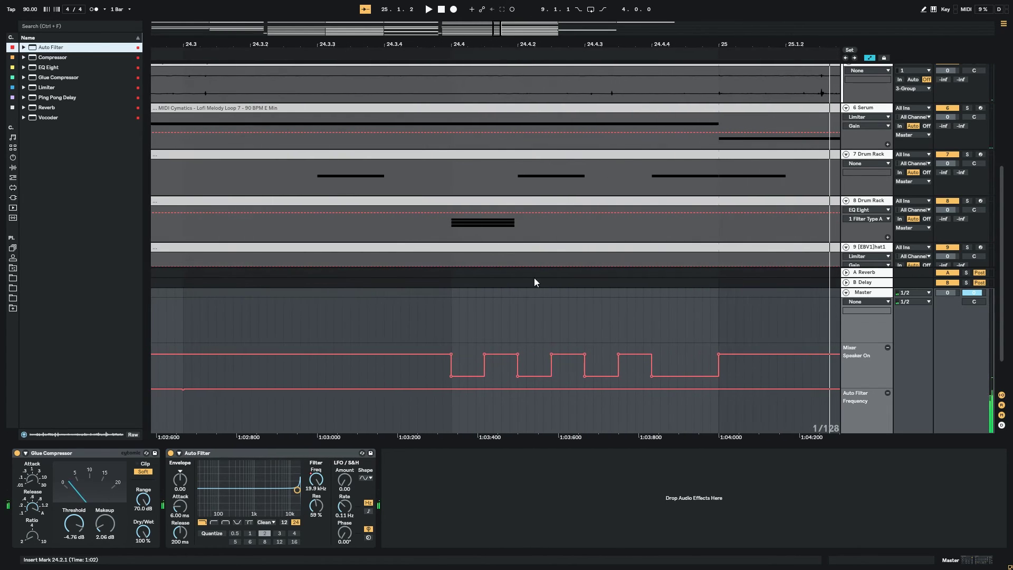
{"action": "mouse_move", "coordinate": [721, 380]}
{"action": "left_mouse_down"}
{"action": "mouse_move", "coordinate": [508, 349]}
{"action": "mouse_move", "coordinate": [687, 349]}
{"action": "mouse_move", "coordinate": [729, 381]}
{"action": "left_mouse_up"}
{"action": "key", "text": "ctrl+z"}
{"action": "key", "text": "ctrl+z"}
{"action": "key", "text": "ctrl+z"}
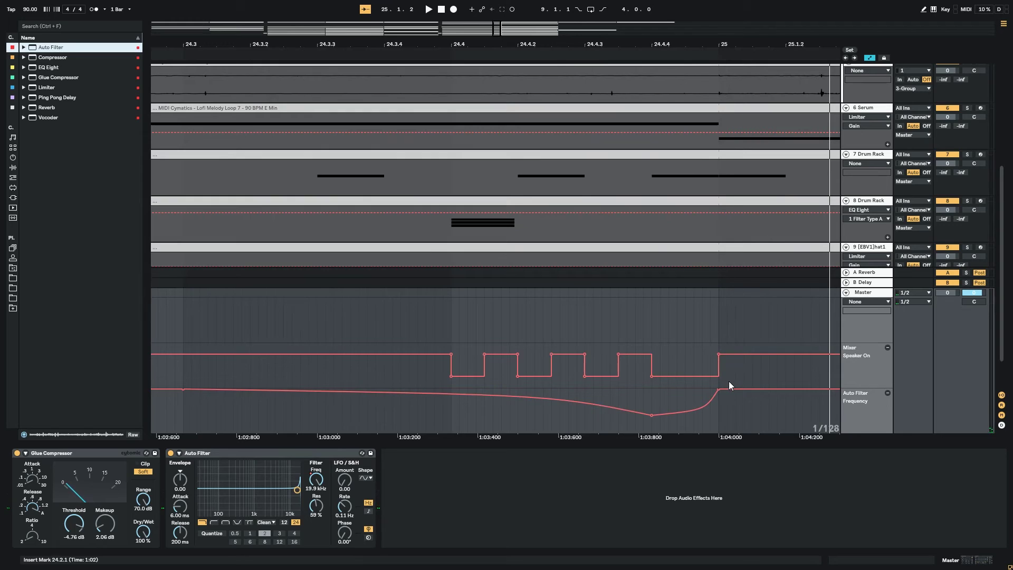
{"action": "key", "text": "ctrl+z"}
{"action": "key", "text": "ctrl+z"}
{"action": "key", "text": "ctrl+z"}
{"action": "key", "text": "ctrl+z"}
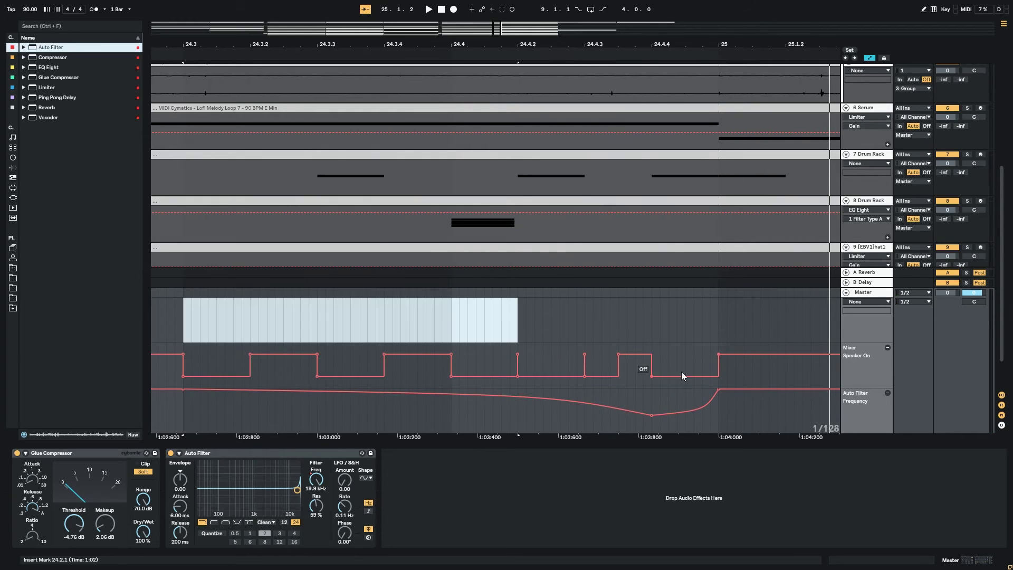
{"action": "key", "text": "ctrl+z"}
{"action": "key", "text": "ctrl+z"}
{"action": "key", "text": "ctrl+z"}
{"action": "key", "text": "ctrl+z"}
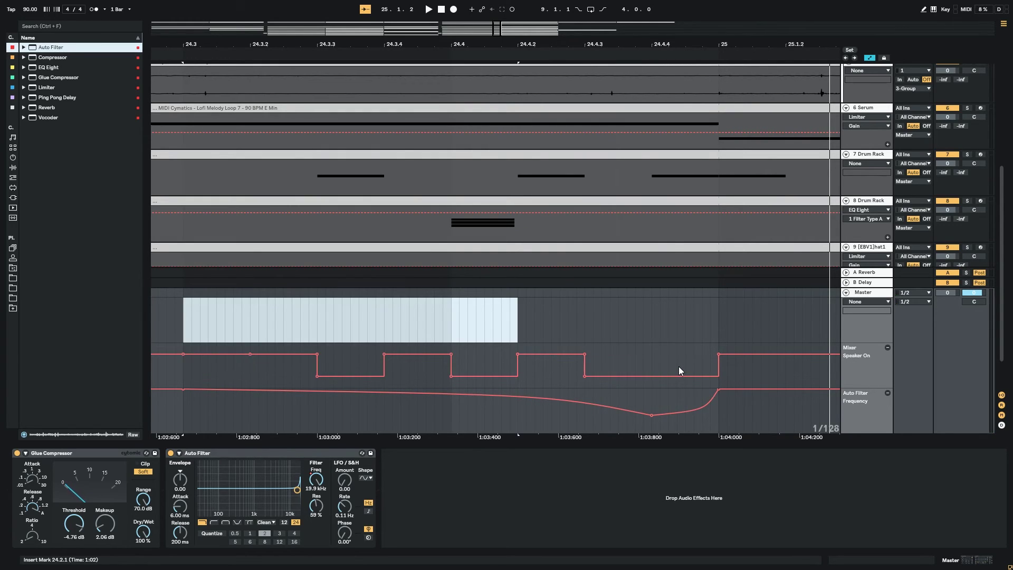
Delete all Speaker On automation between 24.3.1 and bar 25 on the Master
{"action": "left_click_drag", "start_coordinate": [741, 364], "coordinate": [158, 372]}
{"action": "key", "text": "Delete"}
{"action": "key", "text": "Delete"}
{"action": "left_click", "coordinate": [334, 369]}
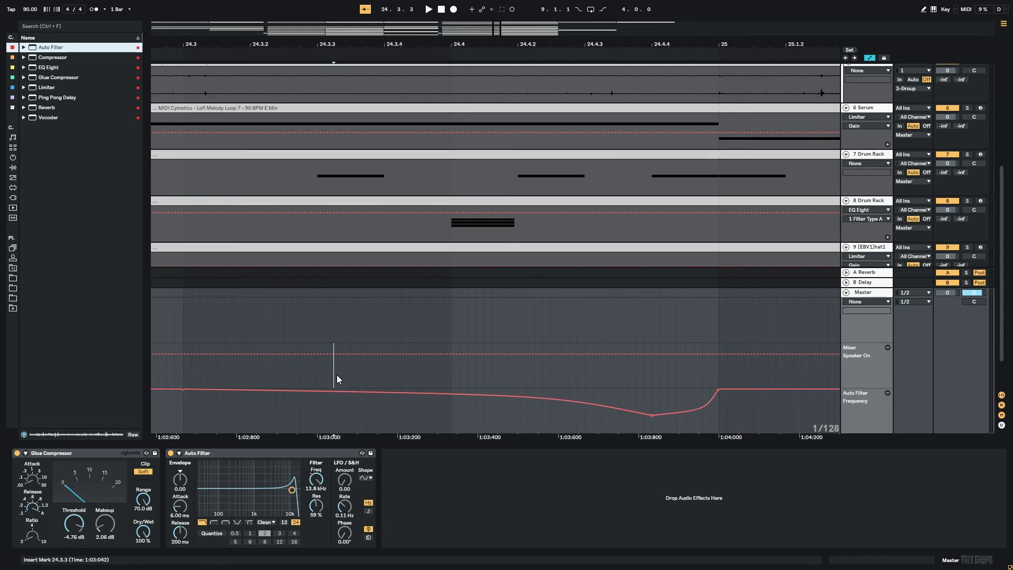
View the whole arrangement without and with its automation, and play it from 24.1.1
{"action": "left_click_drag", "start_coordinate": [498, 33], "coordinate": [672, 88]}
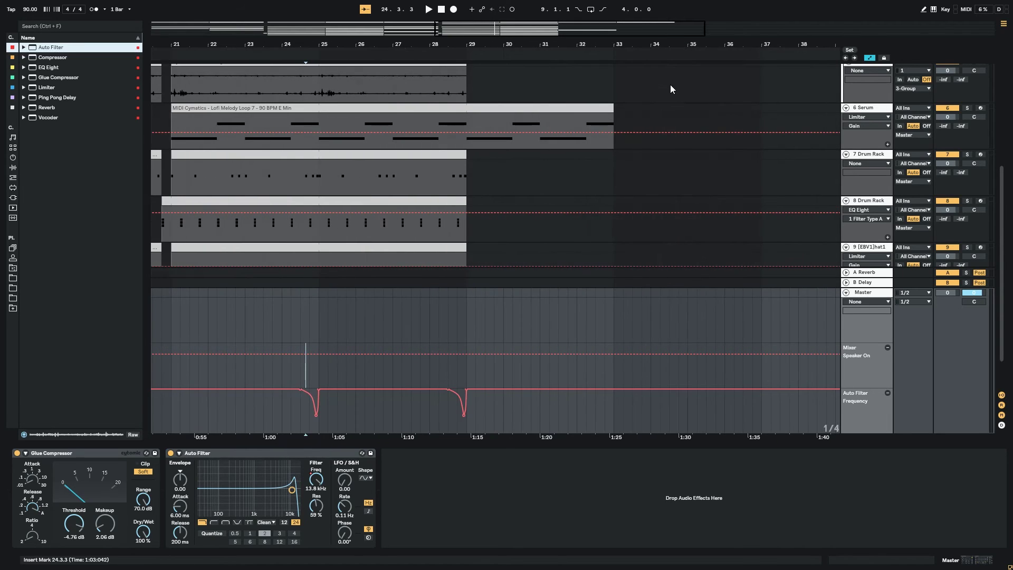
{"action": "left_click", "coordinate": [869, 57]}
{"action": "left_click_drag", "start_coordinate": [494, 36], "coordinate": [337, 35]}
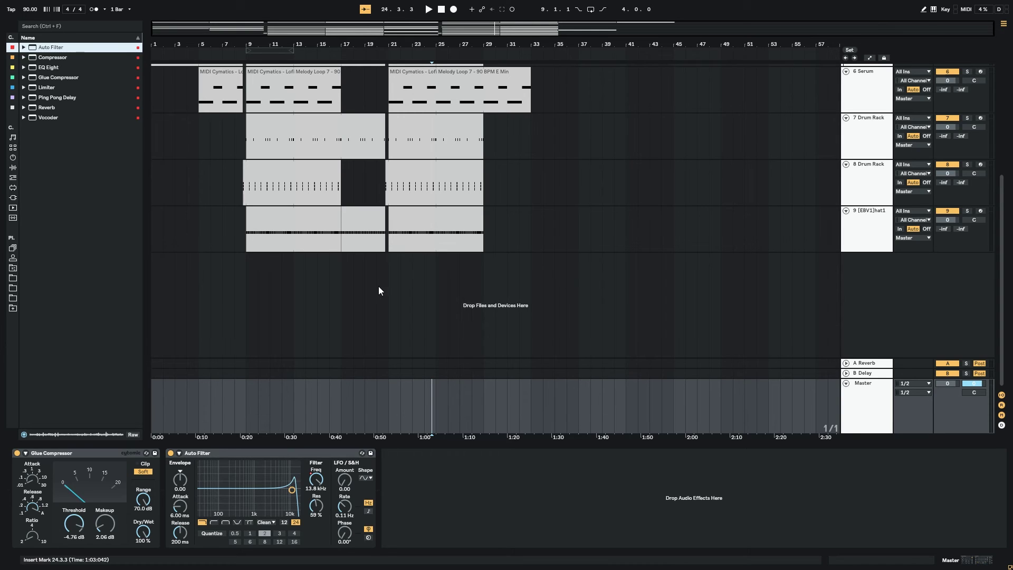
{"action": "left_click", "coordinate": [397, 289]}
{"action": "left_click", "coordinate": [845, 383]}
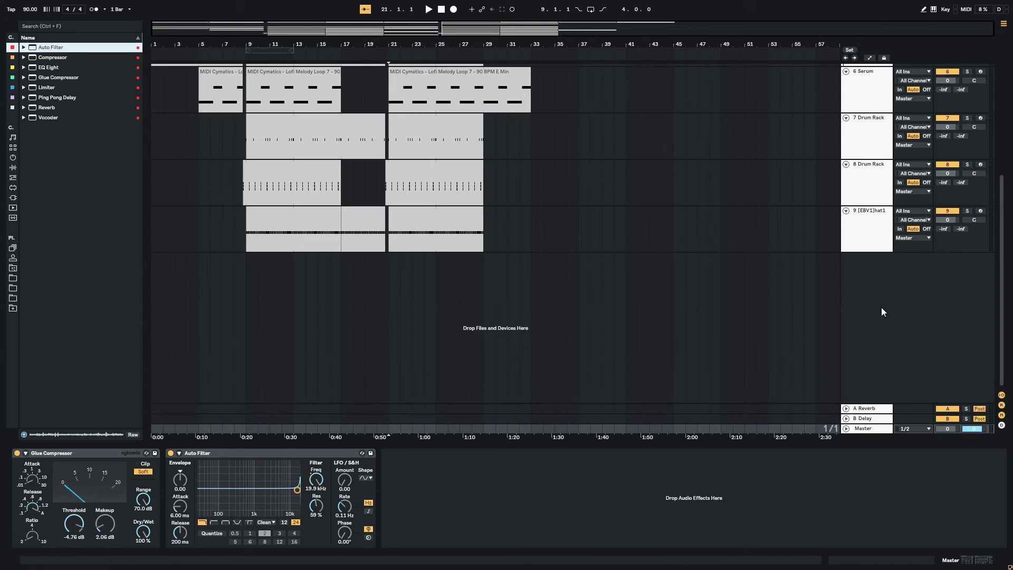
{"action": "key", "text": "a"}
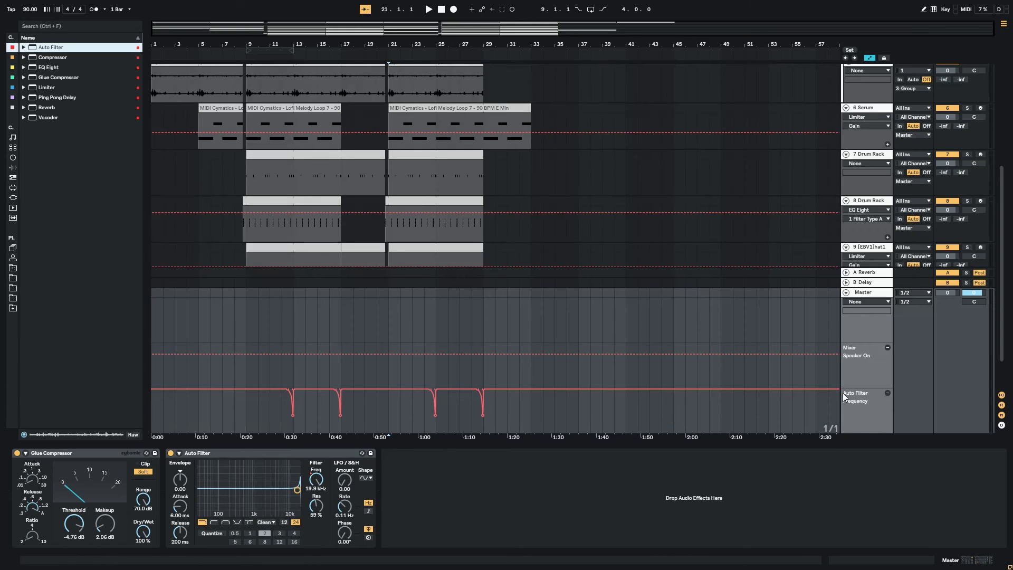
{"action": "left_click", "coordinate": [424, 283]}
{"action": "key", "text": "space"}
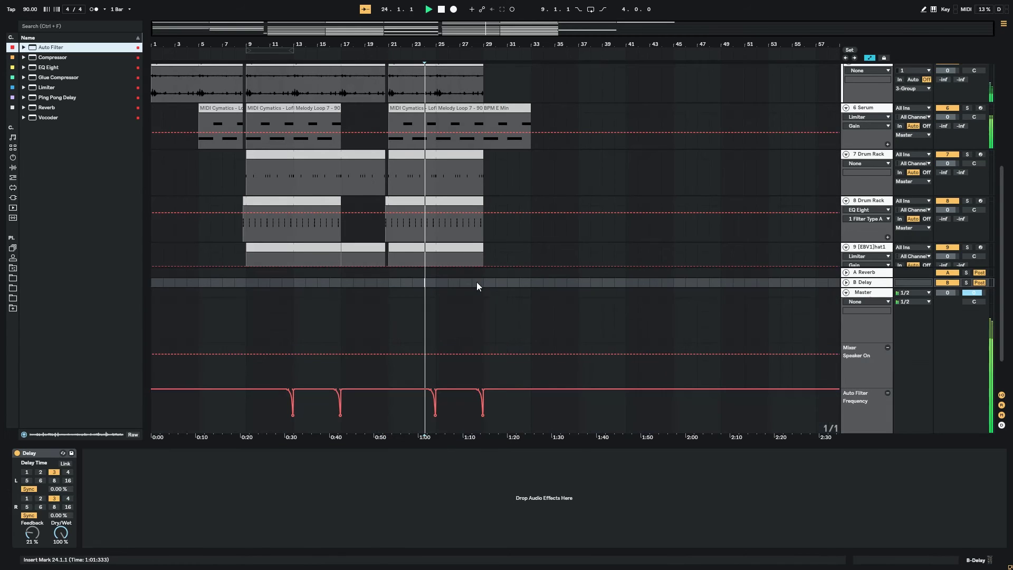
Fold the Master track, stop playback and hide the automation
{"action": "left_click", "coordinate": [846, 292]}
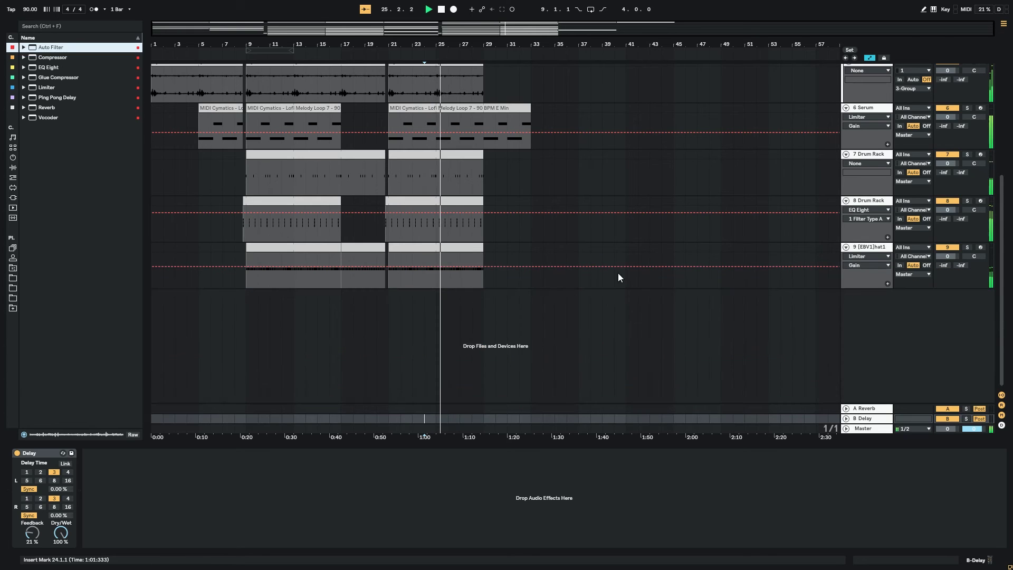
{"action": "key", "text": "space"}
{"action": "left_click", "coordinate": [253, 310]}
{"action": "key", "text": "a"}
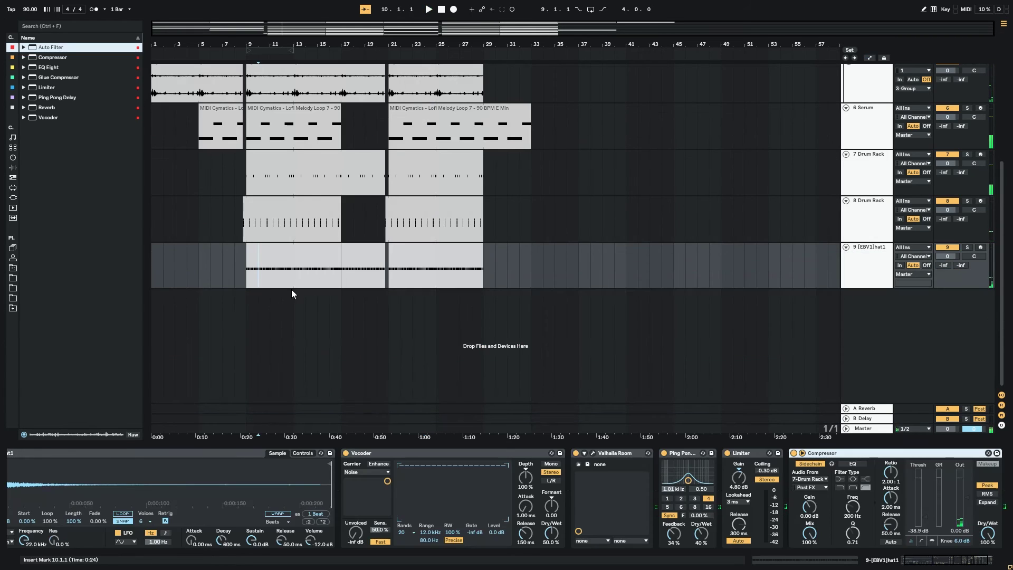
Place the insert marker at 9.1.1 and insert a new MIDI track below the 9 [EBV1]hat1 track
{"action": "left_click", "coordinate": [249, 305]}
{"action": "left_click", "coordinate": [872, 261]}
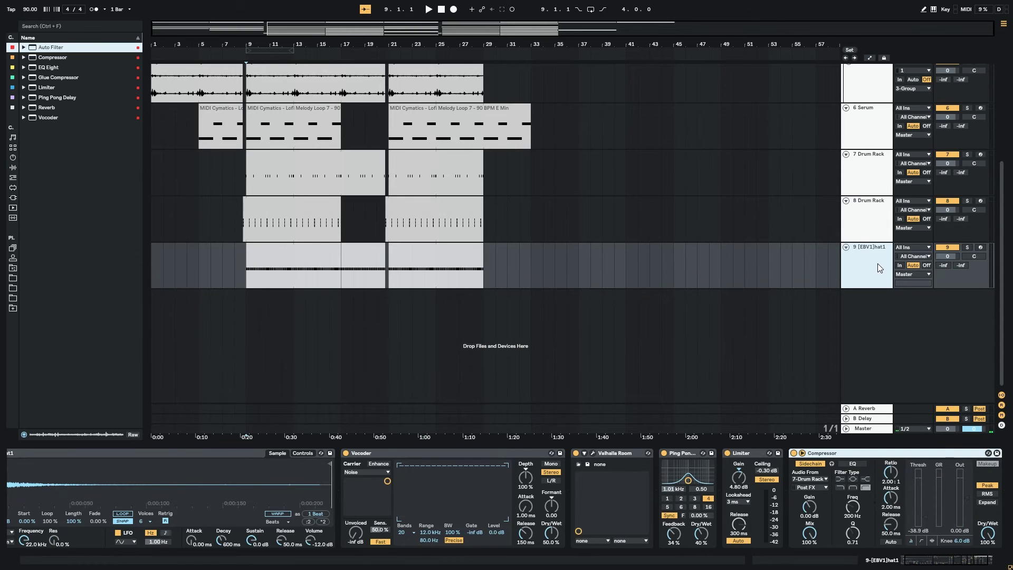
{"action": "key", "text": "ctrl+shift+t"}
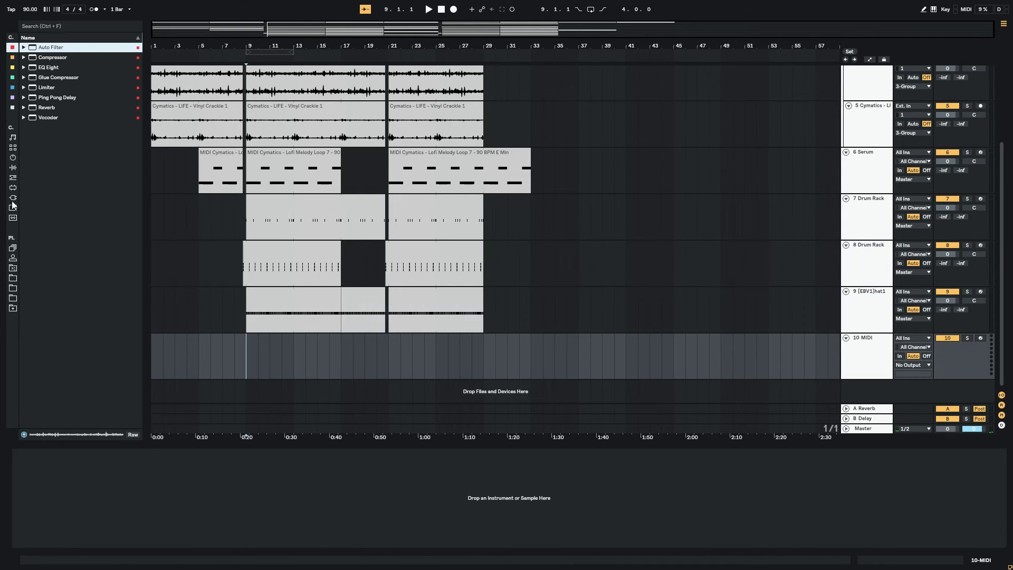
Load an empty Drum Rack onto the new 10 MIDI track
{"action": "left_click", "coordinate": [13, 168]}
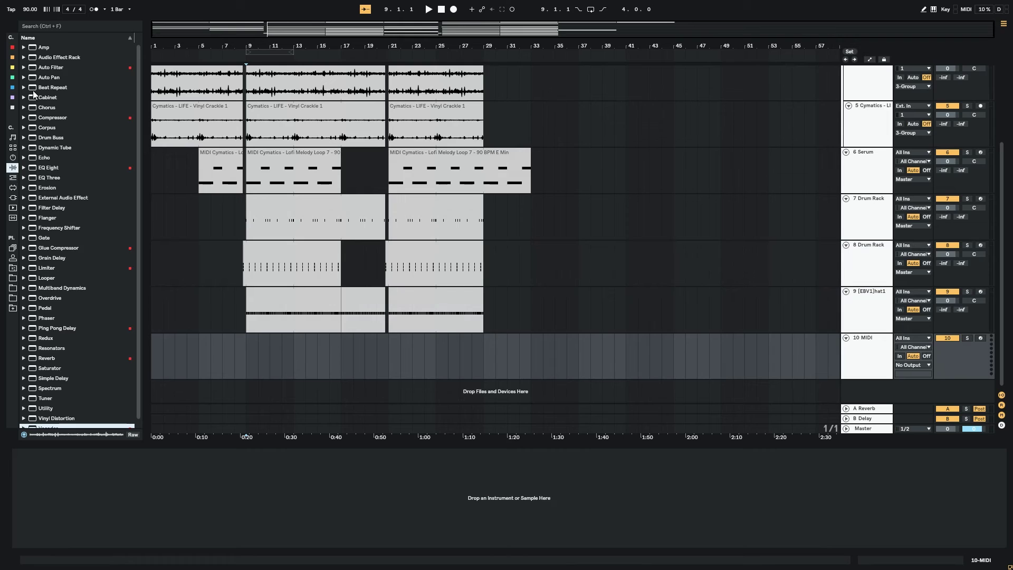
{"action": "left_click", "coordinate": [13, 147]}
{"action": "left_click_drag", "start_coordinate": [43, 64], "coordinate": [322, 339]}
Open the sample library, collapse the Life folder and expand the Drum Kits > Lo-Fi folder
{"action": "left_click", "coordinate": [13, 278]}
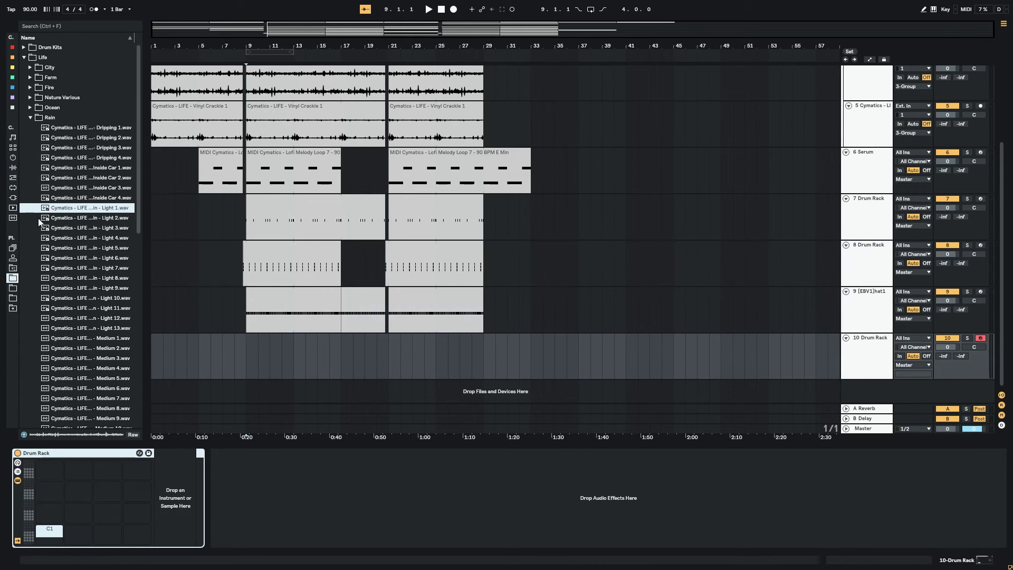
{"action": "left_click", "coordinate": [32, 121]}
{"action": "key", "text": "Left"}
{"action": "key", "text": "Left"}
{"action": "key", "text": "Left"}
{"action": "key", "text": "Up"}
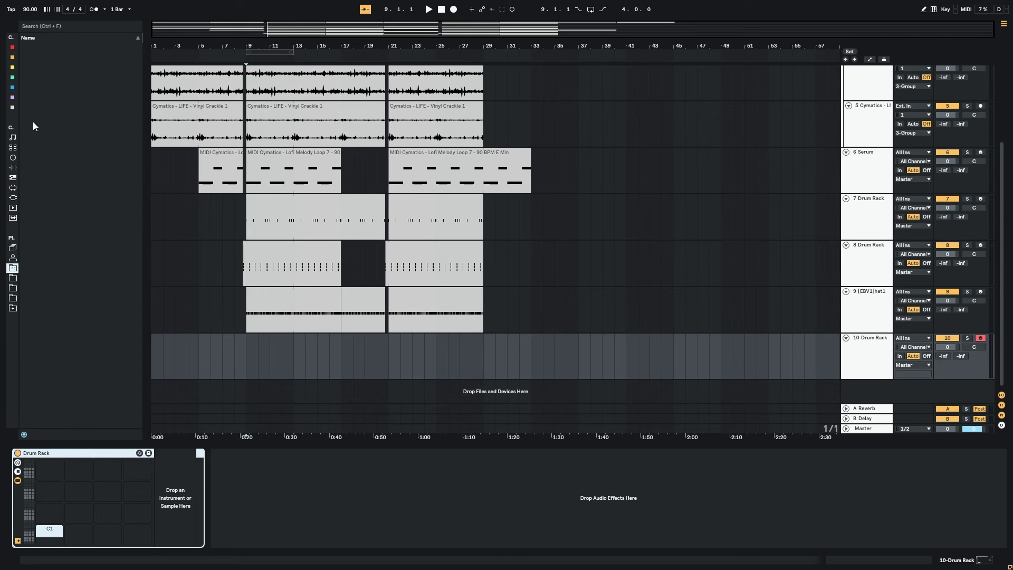
{"action": "key", "text": "Down"}
{"action": "key", "text": "Right"}
{"action": "key", "text": "Up"}
{"action": "key", "text": "Right"}
{"action": "key", "text": "Down"}
{"action": "key", "text": "Down"}
{"action": "key", "text": "Down"}
{"action": "key", "text": "Down"}
{"action": "key", "text": "Right"}
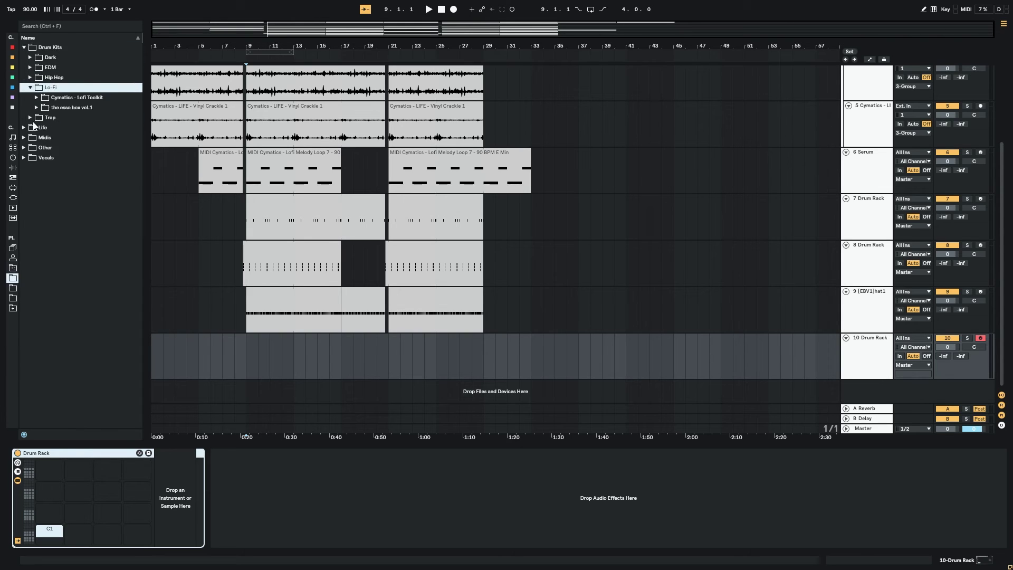
Look through the subfolders of the esso box vol.1 kit, then collapse it
{"action": "key", "text": "Down"}
{"action": "key", "text": "Down"}
{"action": "key", "text": "Right"}
{"action": "key", "text": "Down"}
{"action": "key", "text": "Down"}
{"action": "key", "text": "Down"}
{"action": "key", "text": "Down"}
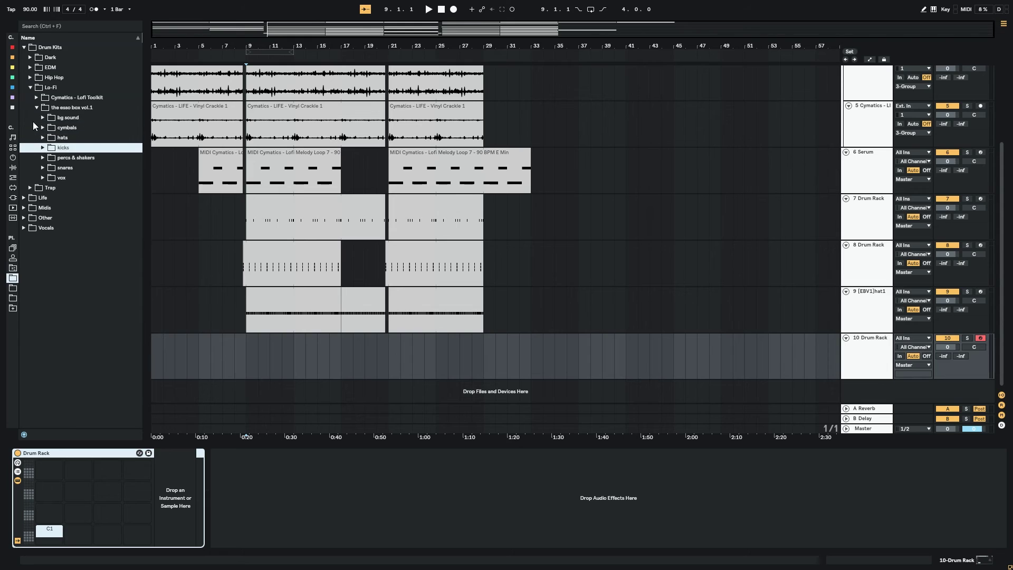
{"action": "key", "text": "Down"}
{"action": "key", "text": "Up"}
{"action": "key", "text": "Up"}
{"action": "key", "text": "Up"}
{"action": "key", "text": "Up"}
{"action": "key", "text": "Up"}
{"action": "key", "text": "Left"}
Expand Cymatics - Lofi Toolkit > Drums - One Shots > Cymbals in the sample library
{"action": "key", "text": "Up"}
{"action": "key", "text": "Right"}
{"action": "key", "text": "Down"}
{"action": "key", "text": "Down"}
{"action": "key", "text": "Right"}
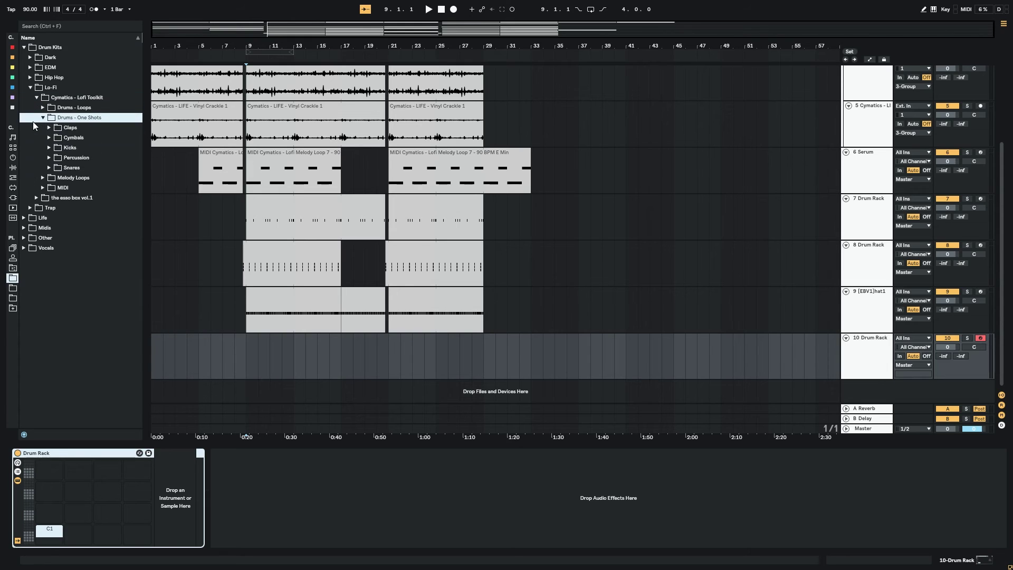
{"action": "key", "text": "Down"}
{"action": "key", "text": "Down"}
{"action": "key", "text": "Down"}
{"action": "key", "text": "Up"}
{"action": "key", "text": "Right"}
{"action": "key", "text": "Down"}
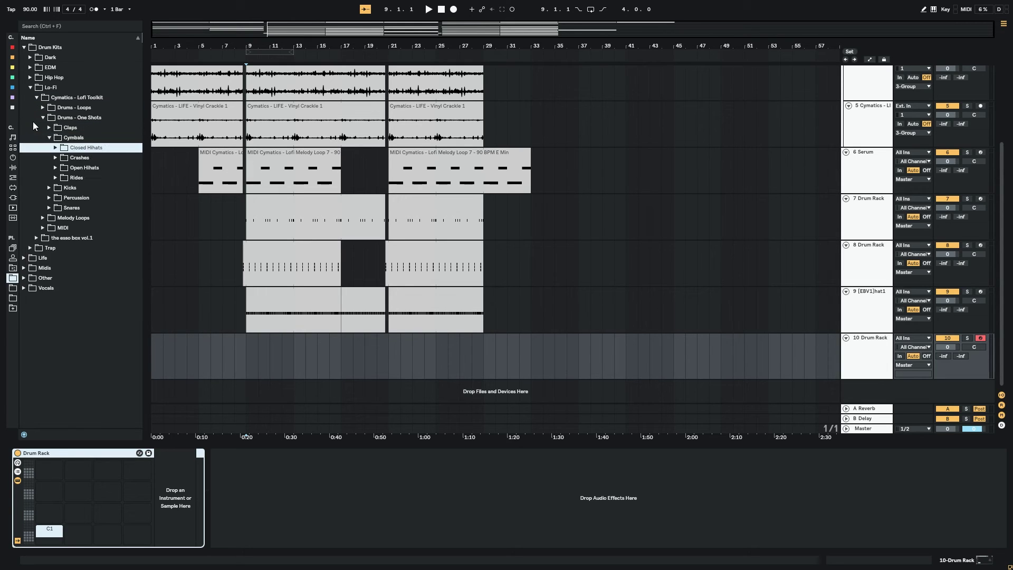
Check the Closed Hihats folder, then audition the Cymatics crash samples in the Crashes folder
{"action": "key", "text": "Right"}
{"action": "key", "text": "Left"}
{"action": "key", "text": "Down"}
{"action": "key", "text": "Down"}
{"action": "key", "text": "Up"}
{"action": "key", "text": "Right"}
{"action": "key", "text": "Down"}
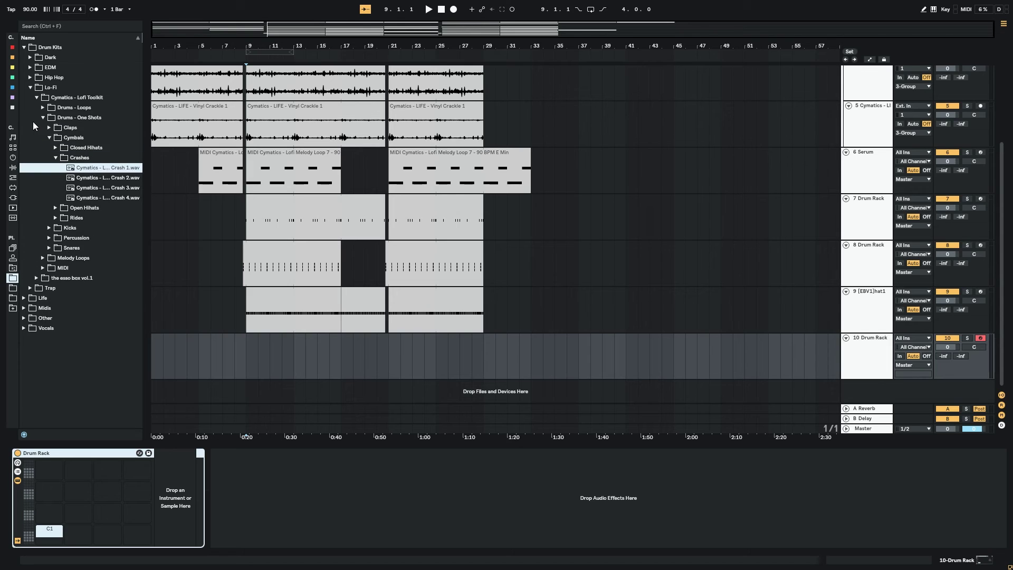
{"action": "key", "text": "Down"}
{"action": "key", "text": "Down"}
{"action": "key", "text": "Down"}
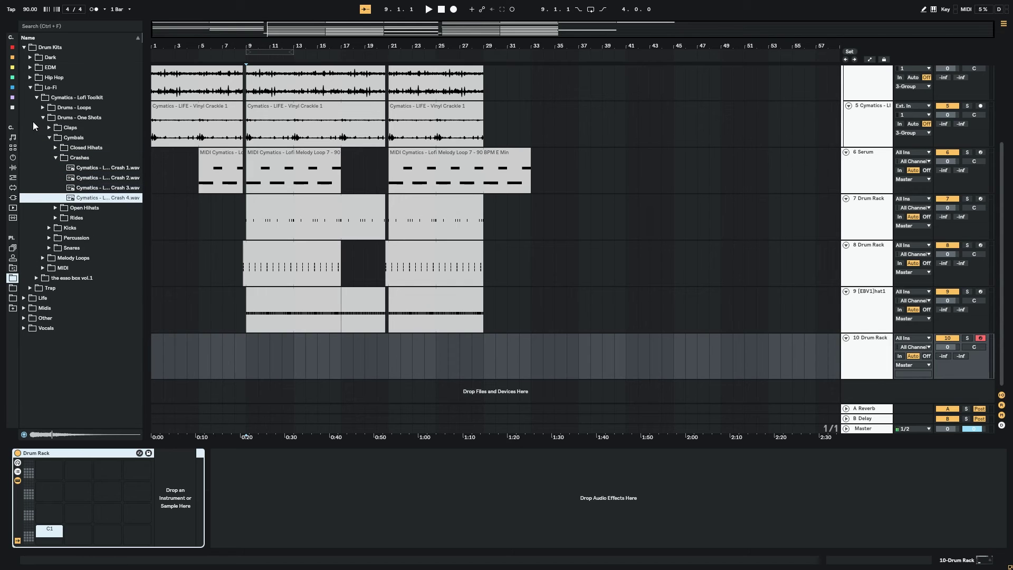
{"action": "left_click", "coordinate": [92, 190]}
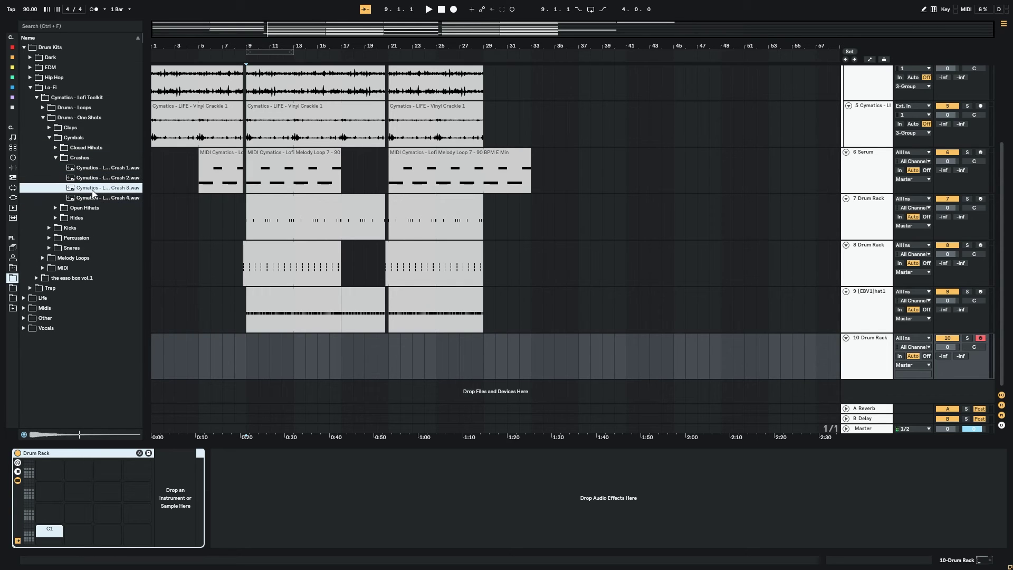
Load Cymatics - Lofi Crash 4 onto the C1 pad and add Valhalla Room with 32.7 % mix and 3.26 s decay, auditioning the pad
{"action": "left_click_drag", "start_coordinate": [91, 195], "coordinate": [50, 542]}
{"action": "left_click", "coordinate": [12, 197]}
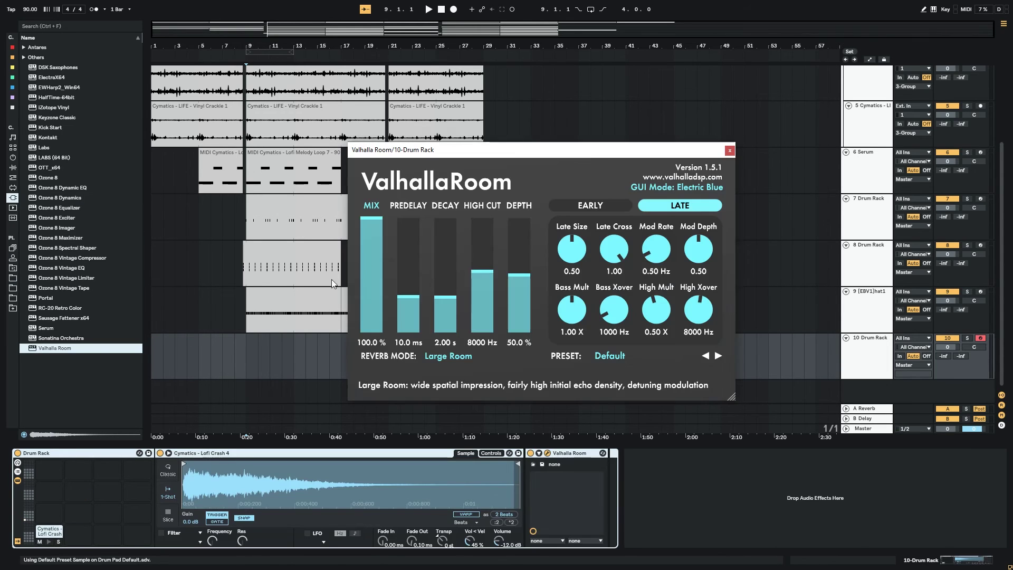
{"action": "left_click", "coordinate": [373, 286]}
{"action": "left_click_drag", "start_coordinate": [436, 296], "coordinate": [436, 296]}
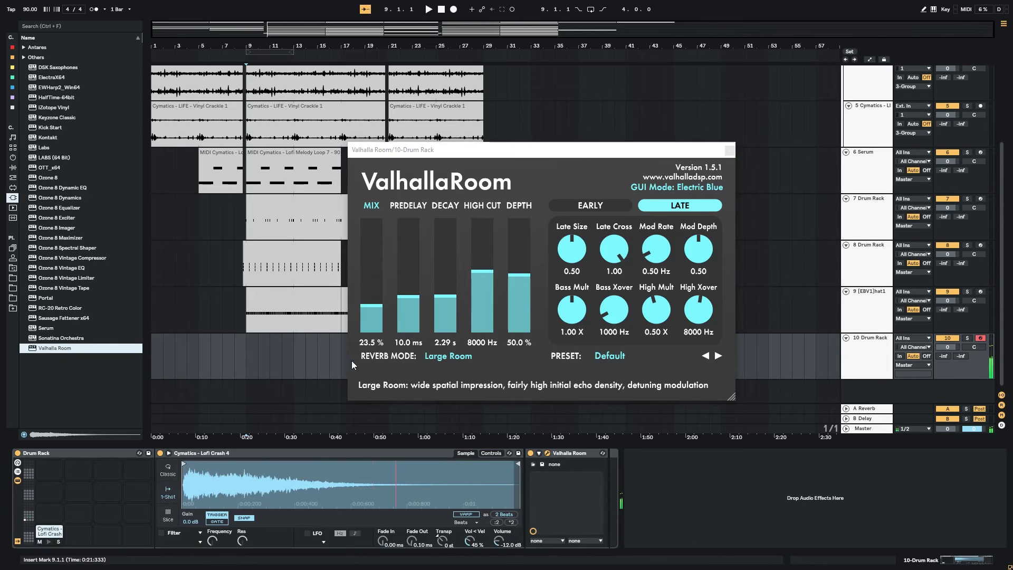
{"action": "left_click_drag", "start_coordinate": [374, 300], "coordinate": [377, 296]}
{"action": "left_click", "coordinate": [445, 291]}
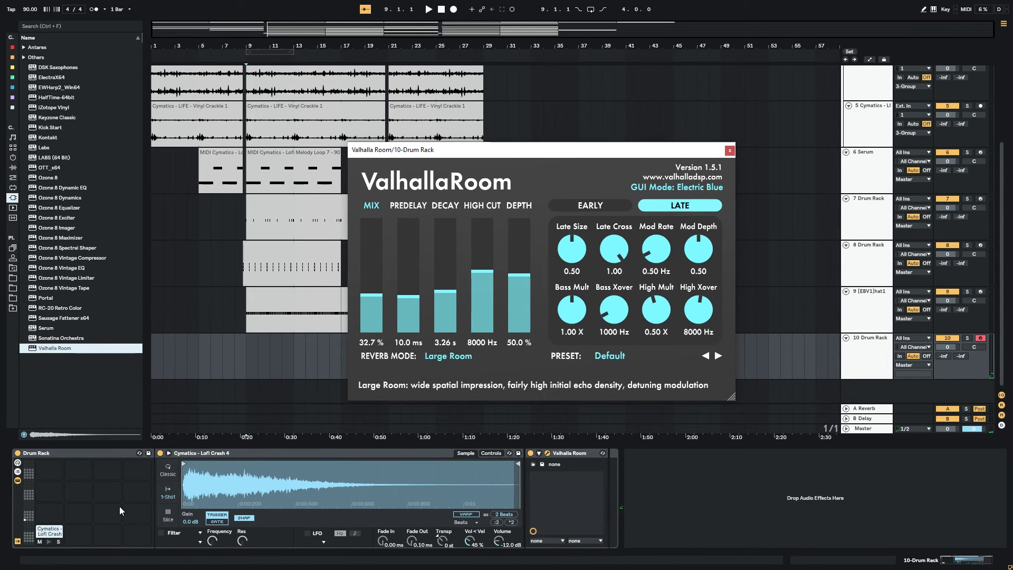
{"action": "left_click", "coordinate": [50, 540]}
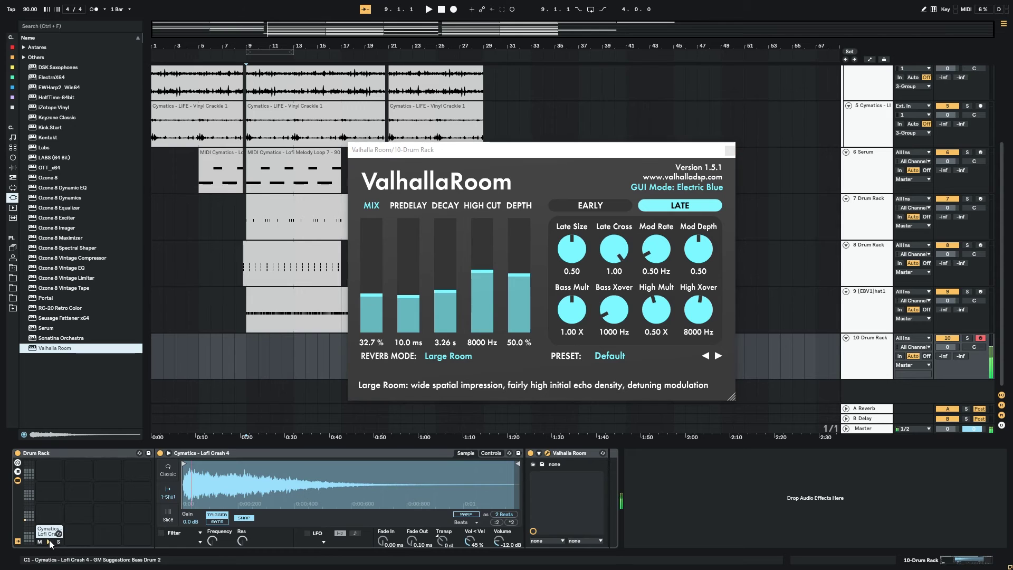
Close the reverb window and delete the crash sample from the Drum Rack's C1 pad
{"action": "left_click", "coordinate": [730, 150]}
{"action": "left_click_drag", "start_coordinate": [306, 46], "coordinate": [255, 108]}
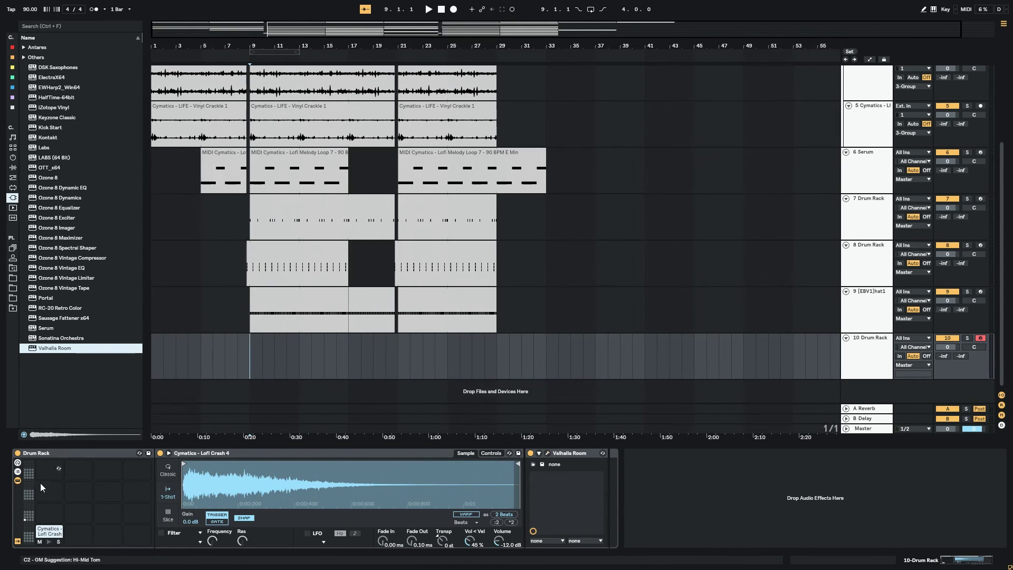
{"action": "left_click", "coordinate": [50, 531]}
{"action": "key", "text": "Delete"}
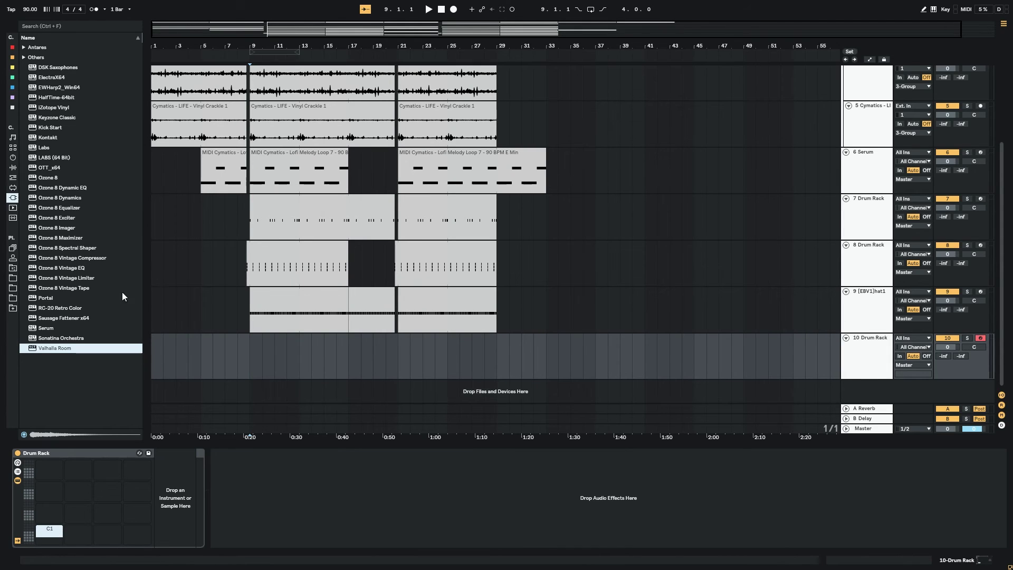
Audition the ride samples in Cymbals > Rides and load Cymatics - Lofi Ride 3 onto the Drum Rack's first pad
{"action": "left_click", "coordinate": [14, 278]}
{"action": "left_click", "coordinate": [55, 157]}
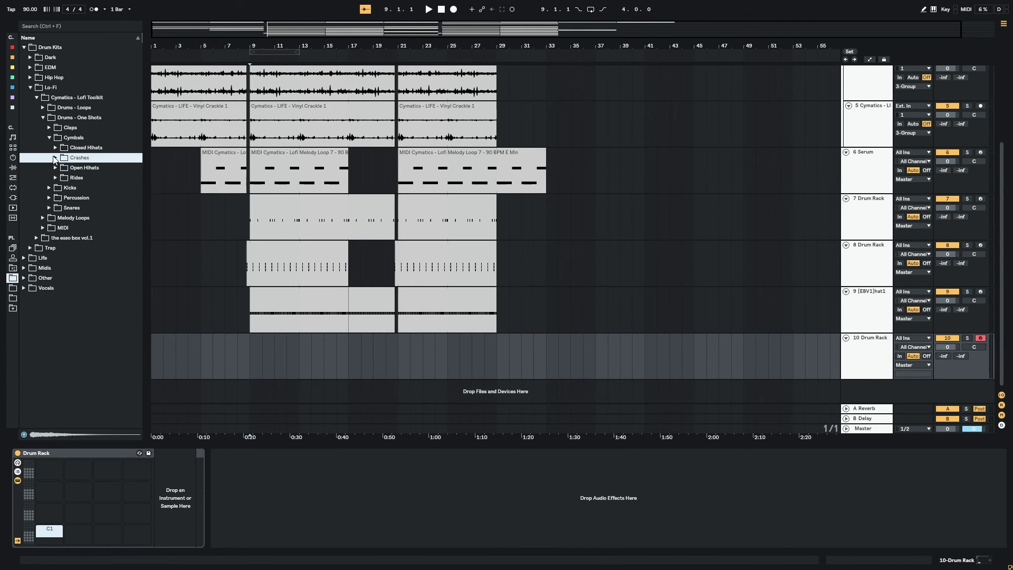
{"action": "key", "text": "Down"}
{"action": "key", "text": "Down"}
{"action": "key", "text": "Right"}
{"action": "key", "text": "Down"}
{"action": "key", "text": "Down"}
{"action": "key", "text": "Down"}
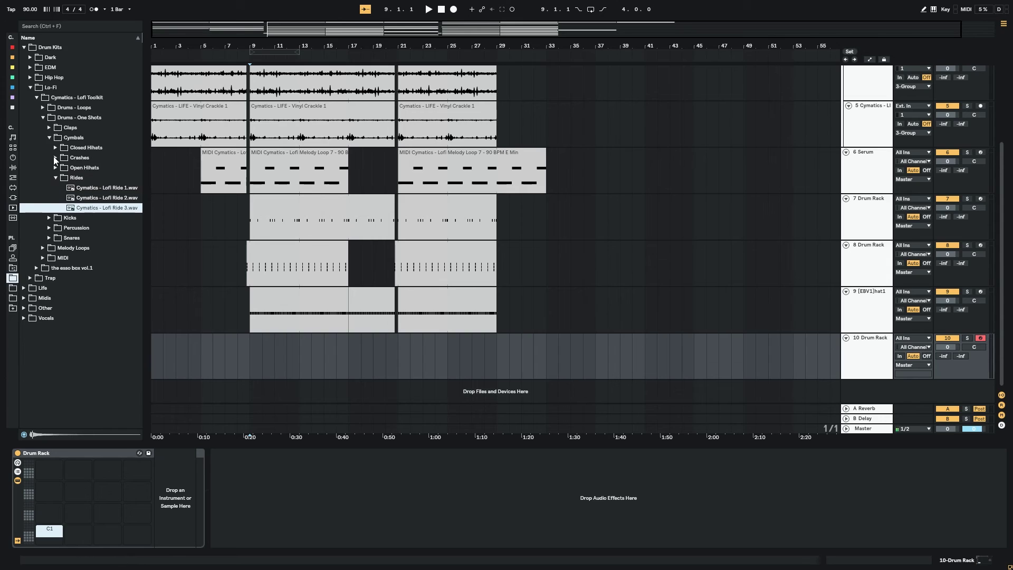
{"action": "left_click", "coordinate": [77, 209]}
{"action": "left_click_drag", "start_coordinate": [88, 211], "coordinate": [50, 538]}
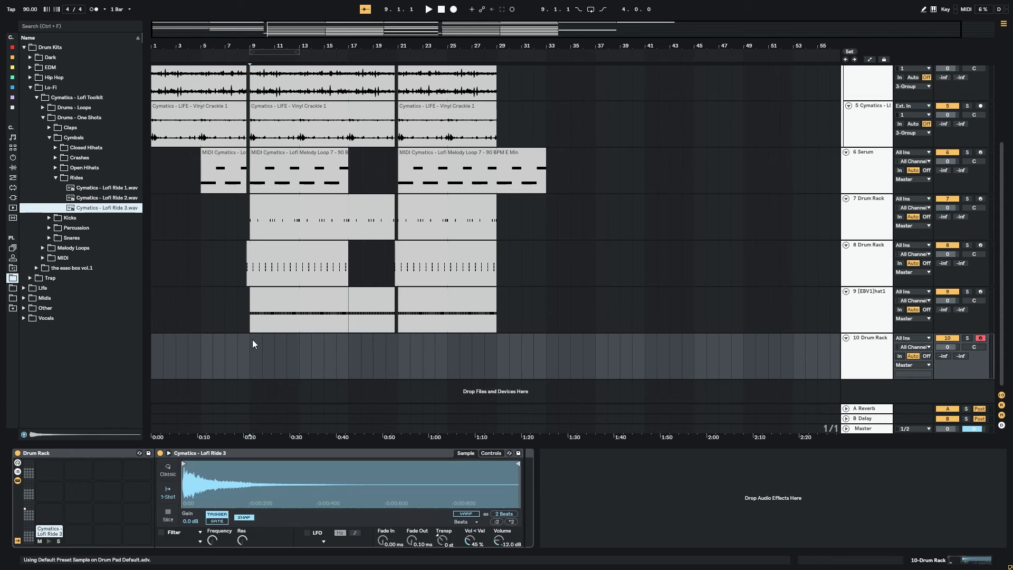
Create a MIDI clip on track 10 from bar 9 to bar 17 and draw eighth-note rides at 1.2 and 1.4
{"action": "left_click_drag", "start_coordinate": [249, 363], "coordinate": [347, 362]}
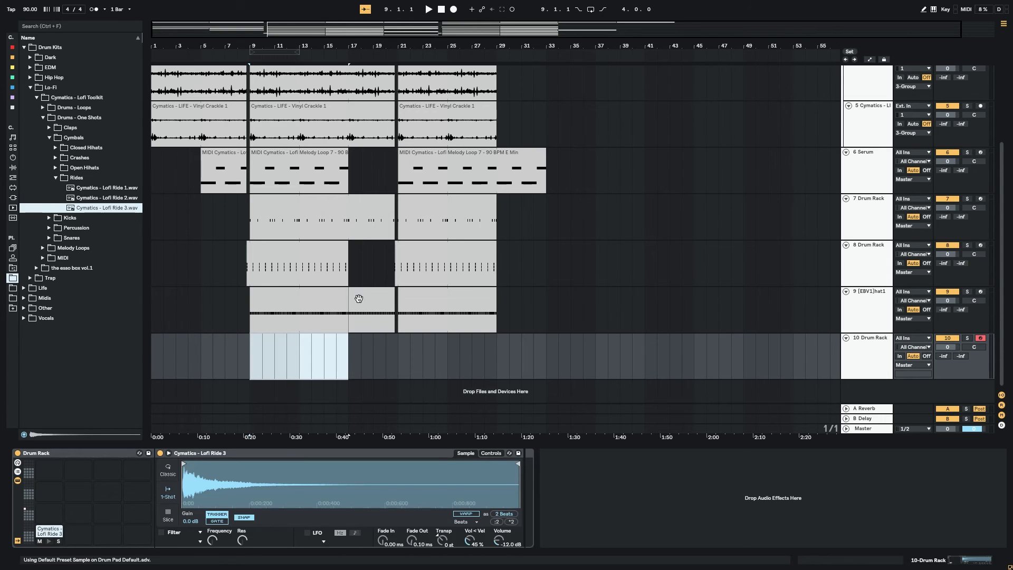
{"action": "key", "text": "ctrl+shift+m"}
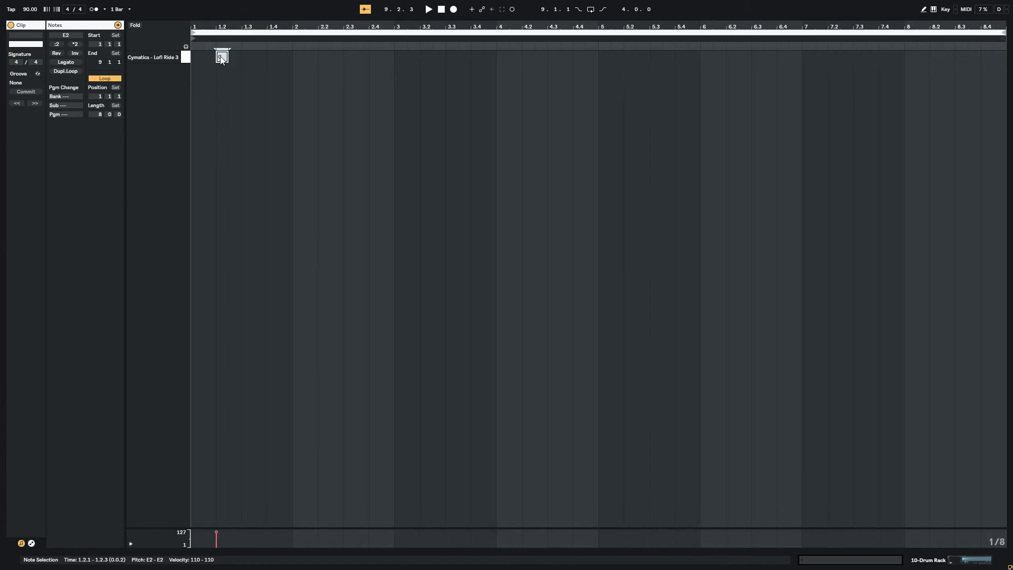
{"action": "double_click", "coordinate": [273, 57]}
Duplicate the first bar's two ride notes through all 8 bars of the clip, start playback and return to the arrangement
{"action": "left_click_drag", "start_coordinate": [287, 60], "coordinate": [183, 57]}
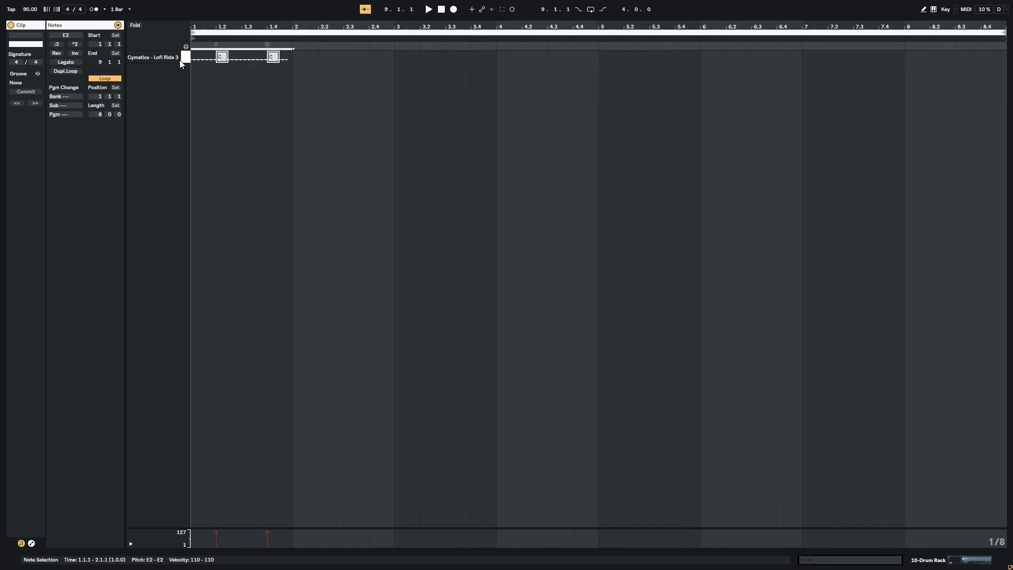
{"action": "key", "text": "ctrl+d"}
{"action": "key", "text": "ctrl+d"}
{"action": "key", "text": "ctrl+d"}
{"action": "key", "text": "ctrl+d"}
{"action": "key", "text": "ctrl+d"}
{"action": "key", "text": "ctrl+d"}
{"action": "key", "text": "ctrl+d"}
{"action": "key", "text": "space"}
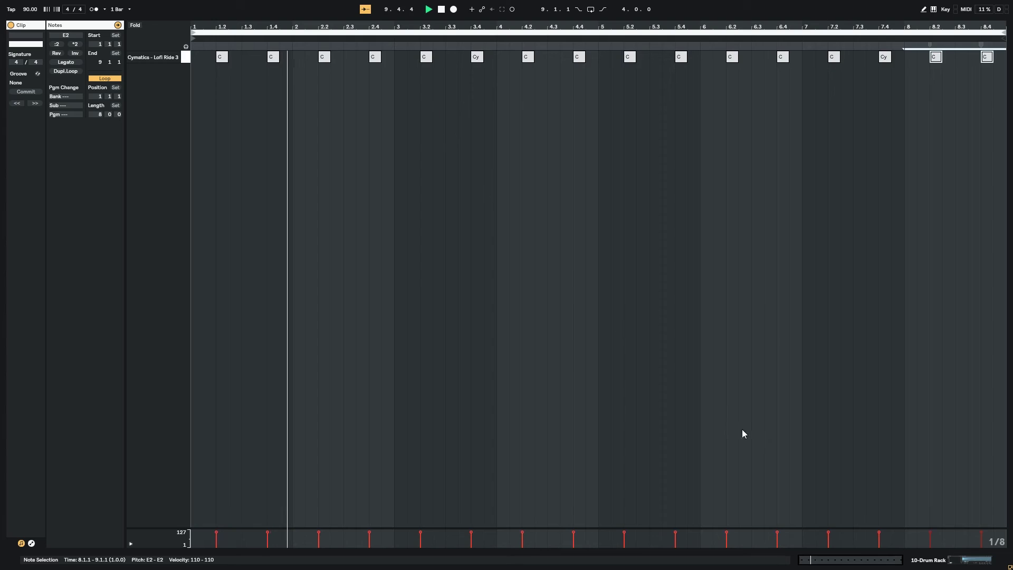
{"action": "left_click", "coordinate": [940, 560]}
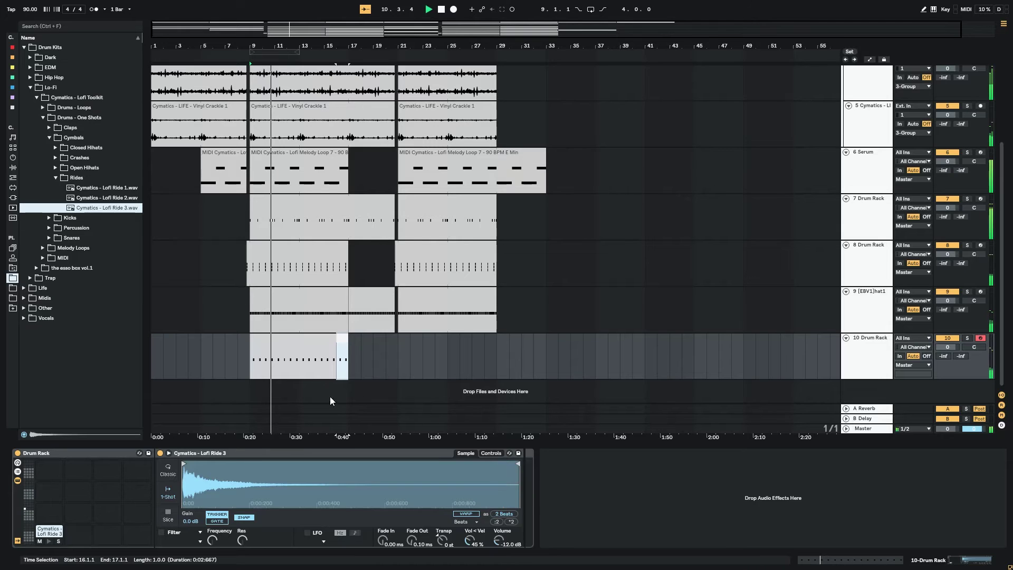
Add Valhalla Room after the ride Drum Rack and set its mix to 39.6 % and decay to 2.87 s
{"action": "left_click", "coordinate": [12, 198]}
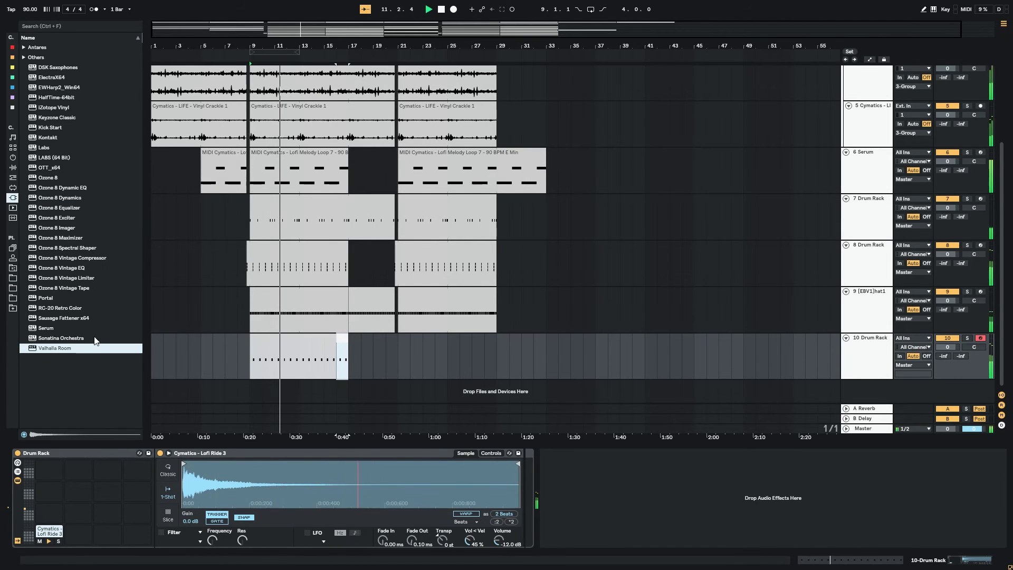
{"action": "left_click_drag", "start_coordinate": [600, 545], "coordinate": [600, 541]}
{"action": "left_click_drag", "start_coordinate": [383, 256], "coordinate": [388, 291]}
{"action": "left_click_drag", "start_coordinate": [448, 303], "coordinate": [450, 298]}
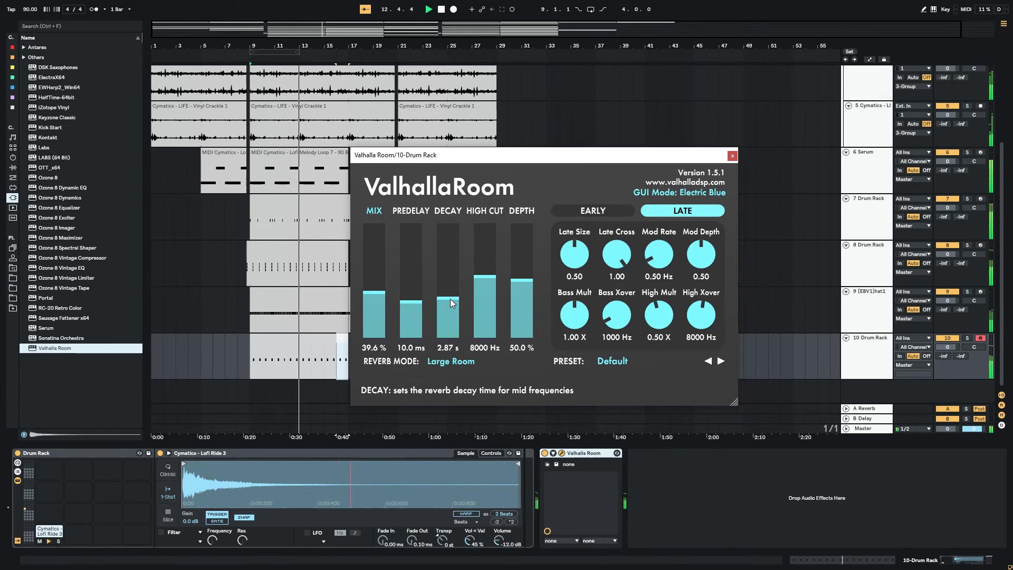
{"action": "left_click", "coordinate": [732, 156]}
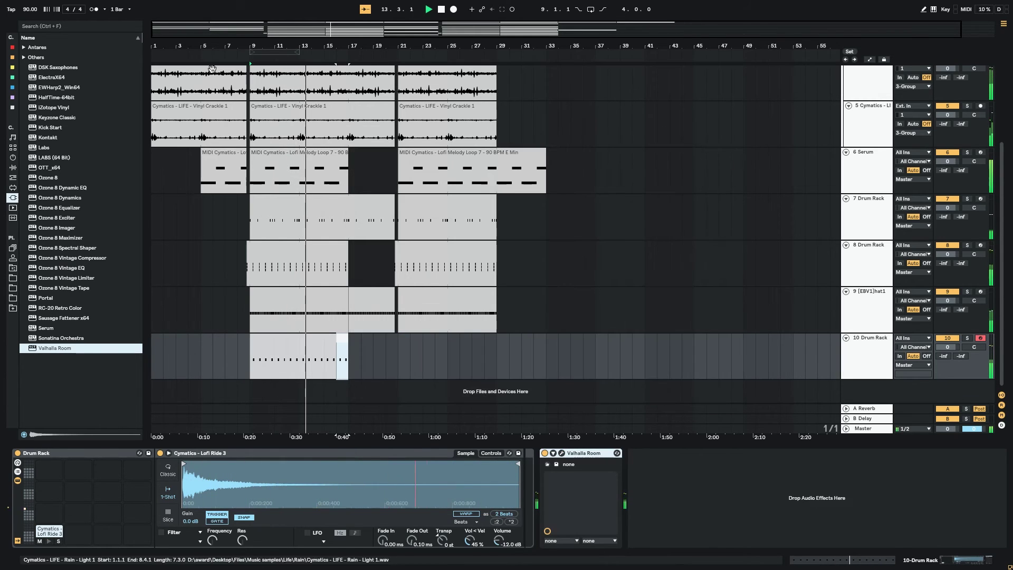
Add EQ Eight and Auto Filter after the reverb, lower the filter cutoff to 5.20 kHz and restart playback
{"action": "left_click", "coordinate": [12, 47]}
{"action": "left_click", "coordinate": [47, 67]}
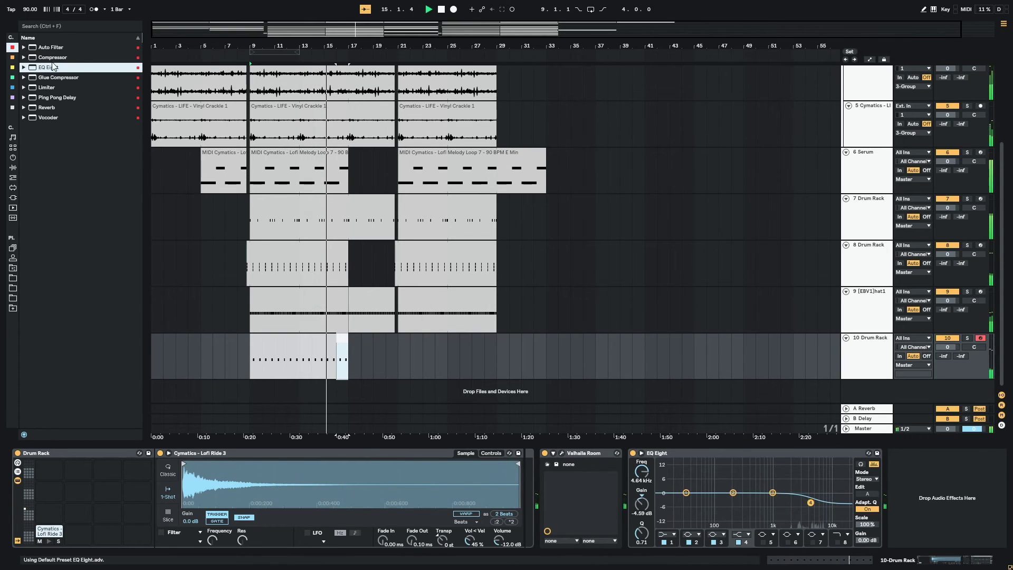
{"action": "left_click", "coordinate": [42, 48]}
{"action": "double_click", "coordinate": [43, 49]}
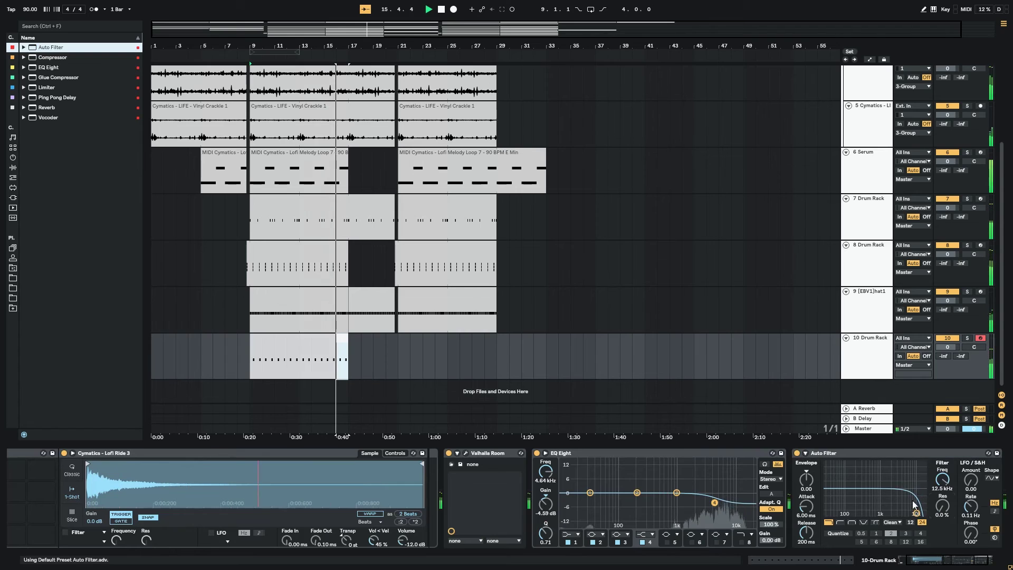
{"action": "left_click_drag", "start_coordinate": [915, 510], "coordinate": [903, 512]}
{"action": "key", "text": "space"}
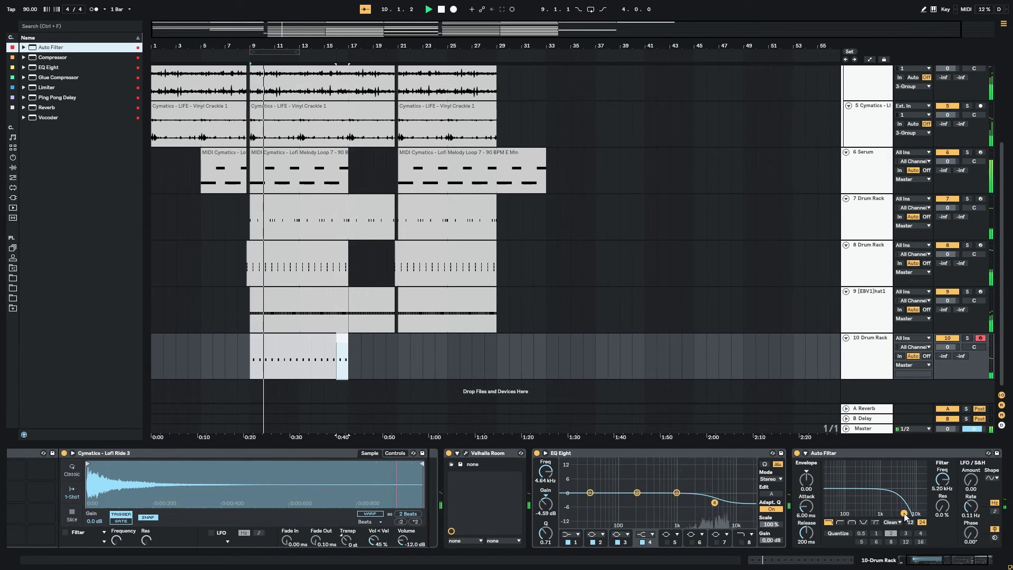
Copy the ride clip from bar 9 and paste it at bar 21 on track 10
{"action": "left_click", "coordinate": [340, 338]}
{"action": "key", "text": "ctrl+c"}
{"action": "left_click", "coordinate": [400, 352]}
{"action": "key", "text": "ctrl+v"}
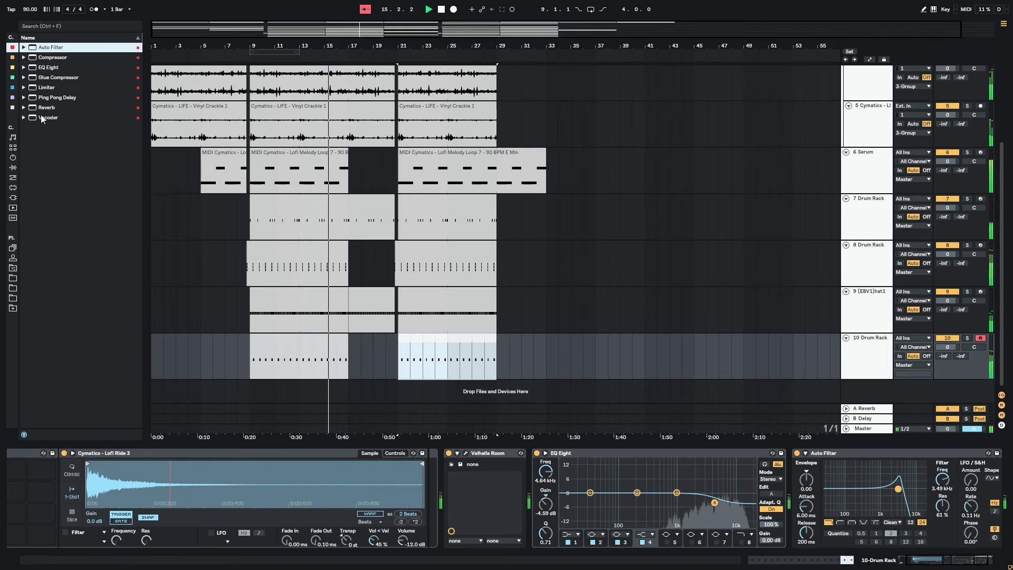
Play from 9.1.1 and deepen the ride's EQ Eight cut to -7.07 dB at 4.74 kHz
{"action": "left_click", "coordinate": [249, 363]}
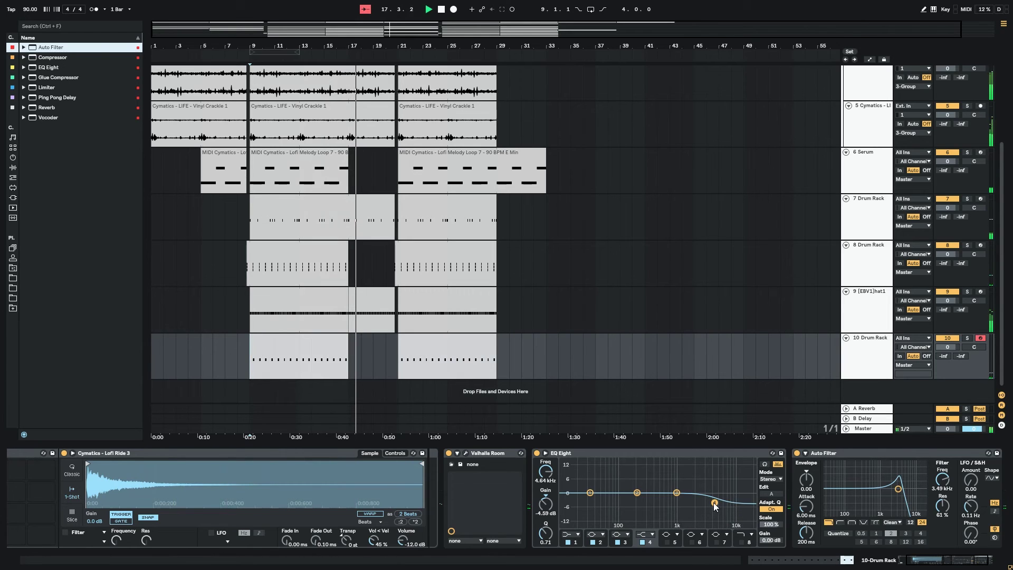
{"action": "left_click_drag", "start_coordinate": [716, 506], "coordinate": [713, 510]}
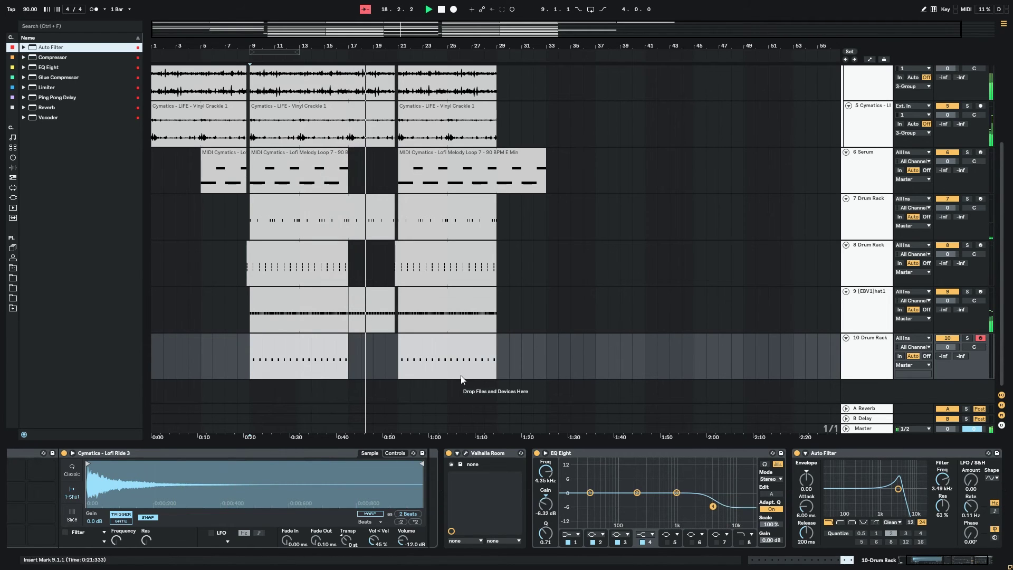
{"action": "key", "text": "space"}
{"action": "key", "text": "space"}
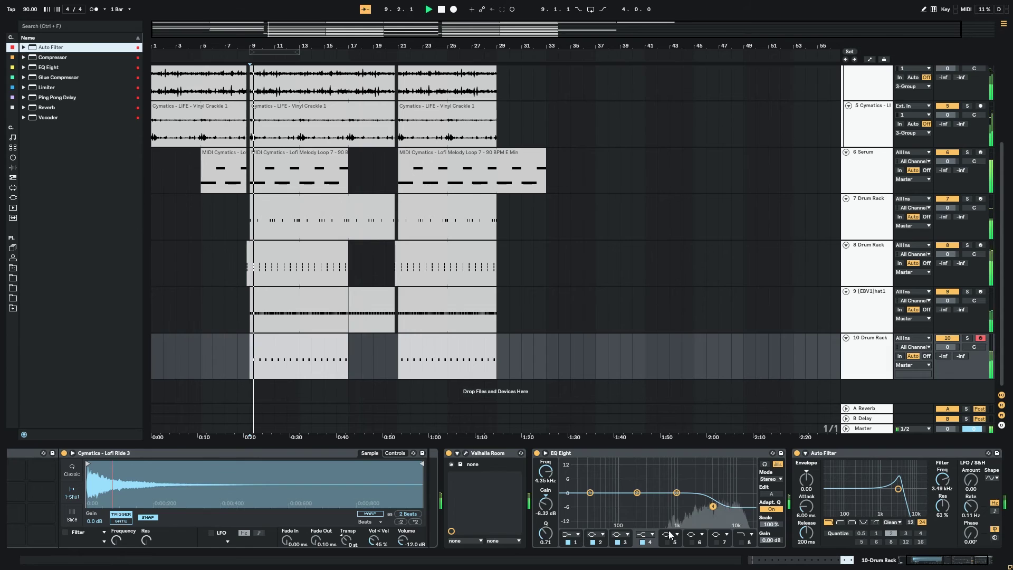
{"action": "mouse_move", "coordinate": [712, 507]}
{"action": "left_mouse_down"}
{"action": "mouse_move", "coordinate": [734, 493]}
{"action": "mouse_move", "coordinate": [677, 493]}
{"action": "mouse_move", "coordinate": [714, 508]}
{"action": "left_mouse_up"}
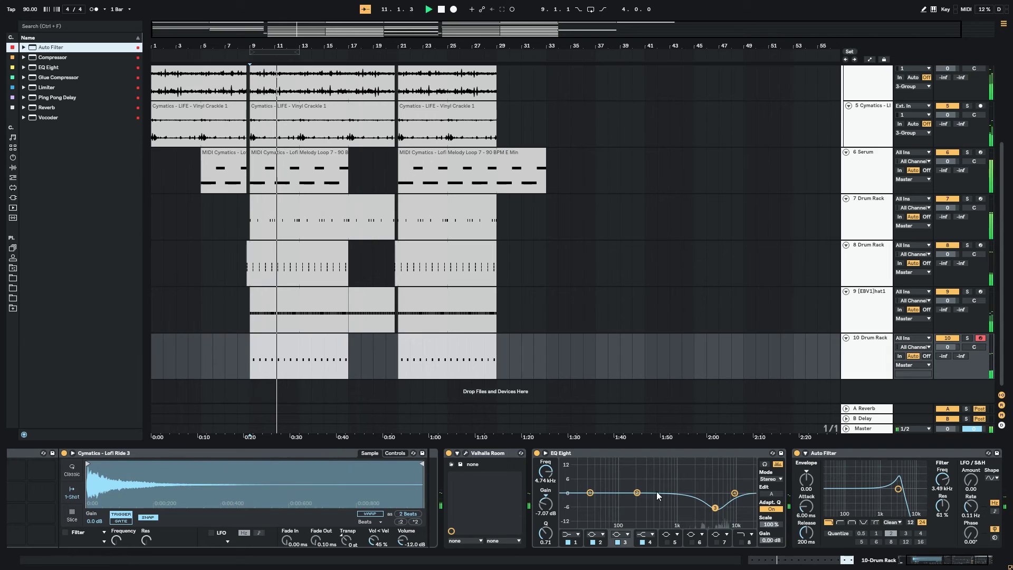
Make band 2 of the ride's EQ Eight a low cut at 200 Hz and set band 3 to -4.83 dB at 6.12 kHz
{"action": "left_click", "coordinate": [595, 533]}
{"action": "left_click", "coordinate": [591, 471]}
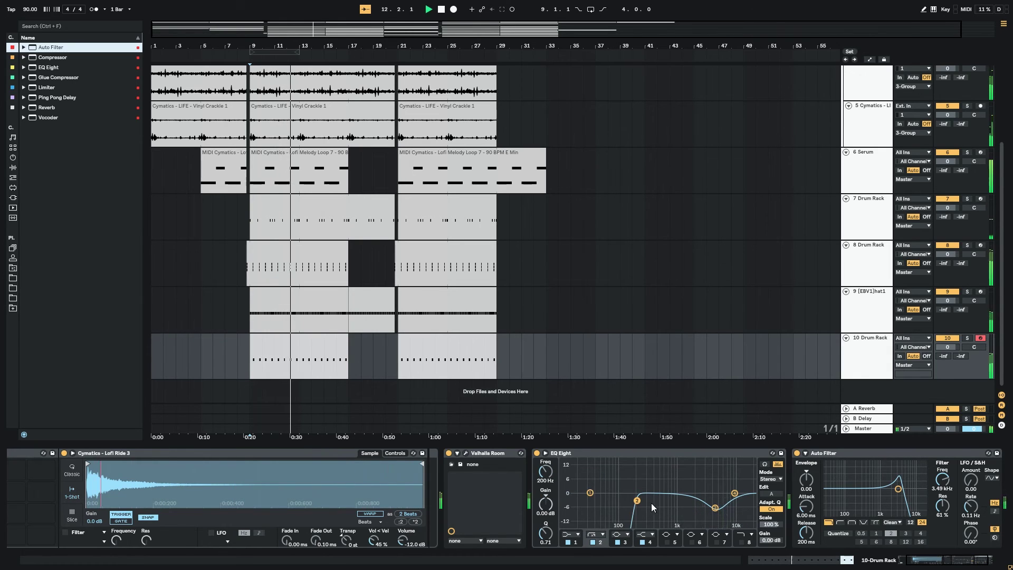
{"action": "left_click_drag", "start_coordinate": [714, 509], "coordinate": [721, 502]}
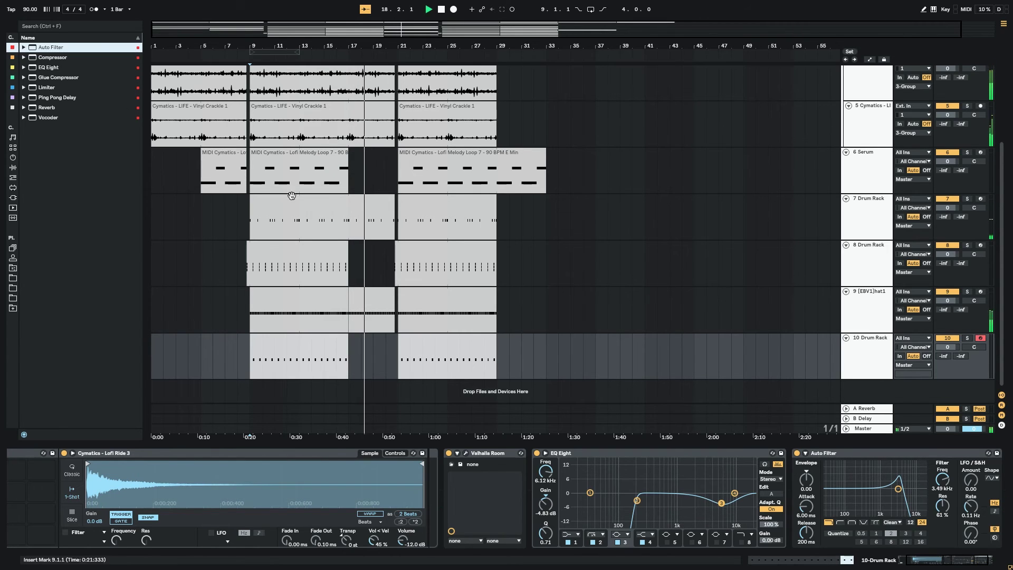
Copy the sidechain Compressor from the hat track 9 and paste it after the Auto Filter on ride track 10
{"action": "left_click", "coordinate": [412, 308]}
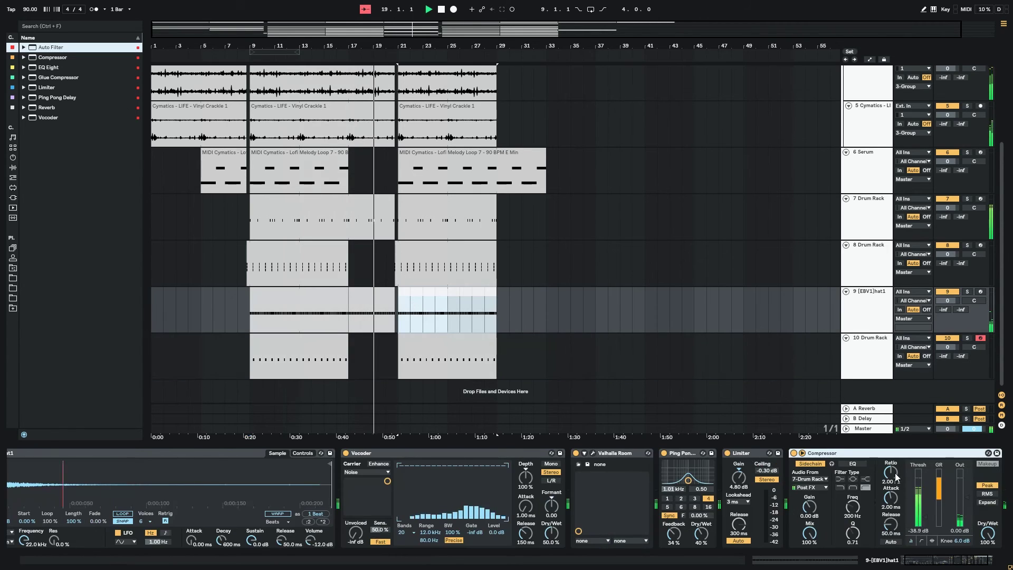
{"action": "left_click", "coordinate": [446, 340]}
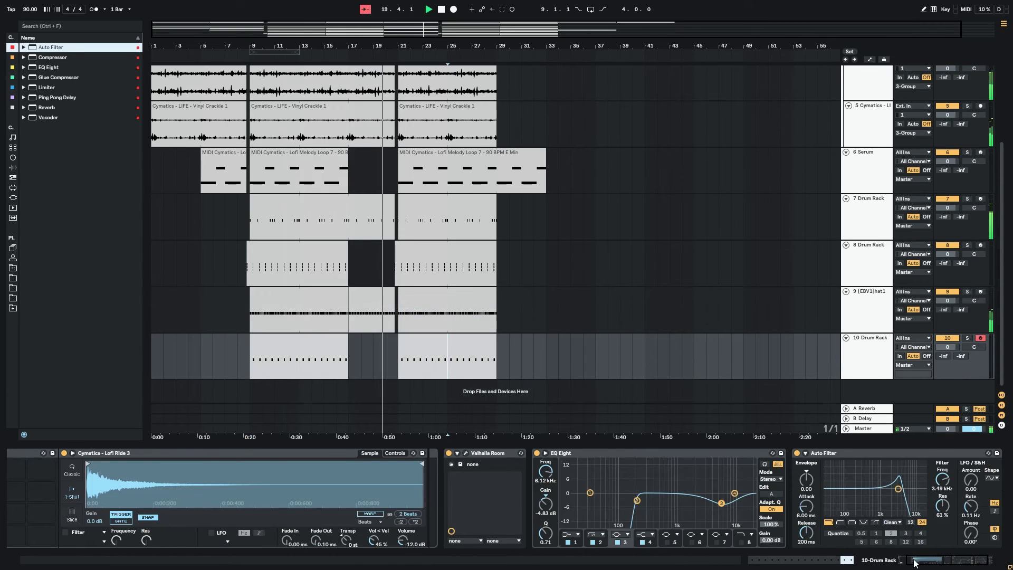
{"action": "left_click_drag", "start_coordinate": [913, 563], "coordinate": [998, 547]}
{"action": "left_click", "coordinate": [974, 511]}
{"action": "key", "text": "ctrl+v"}
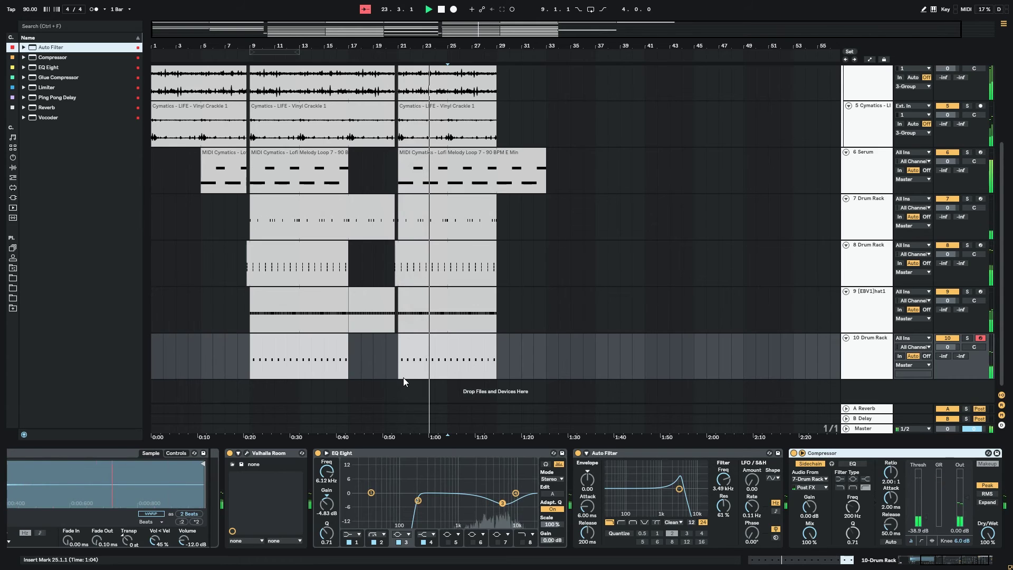
{"action": "scroll", "coordinate": [431, 359], "scroll_direction": "up", "scroll_amount": 3}
{"action": "scroll", "coordinate": [436, 283], "scroll_direction": "up", "scroll_amount": 2}
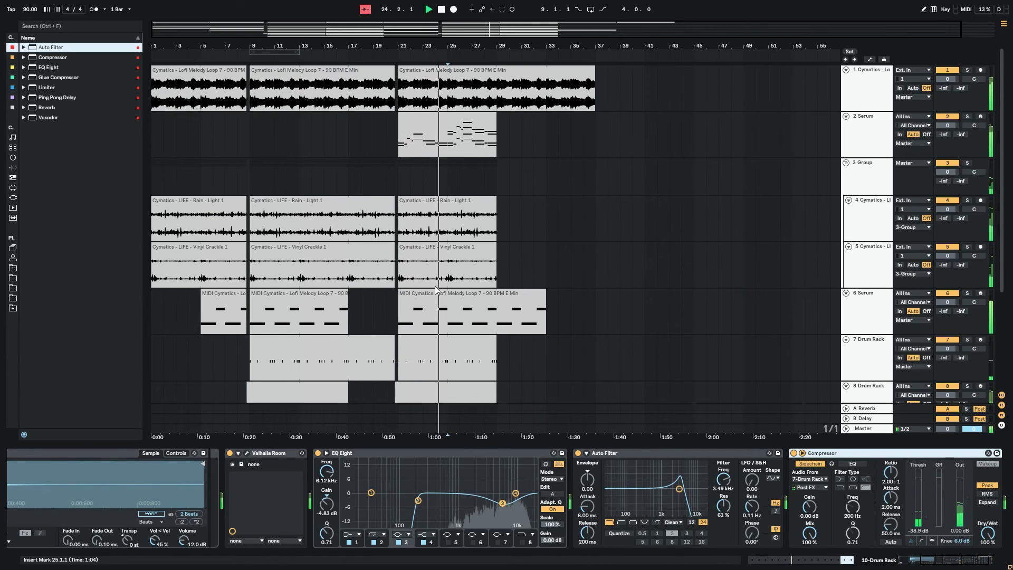
{"action": "left_click", "coordinate": [395, 154]}
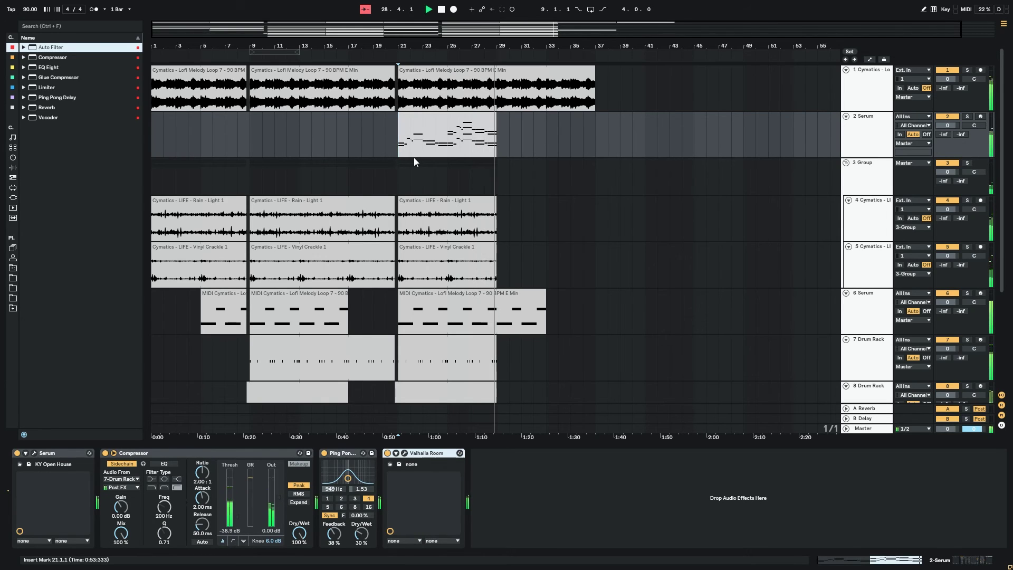
Copy the four-bar hat clip before bar 21 on track 9 and place it from bar 29 to bar 33
{"action": "scroll", "coordinate": [413, 157], "scroll_direction": "down", "scroll_amount": 2}
{"action": "scroll", "coordinate": [453, 187], "scroll_direction": "down", "scroll_amount": 1}
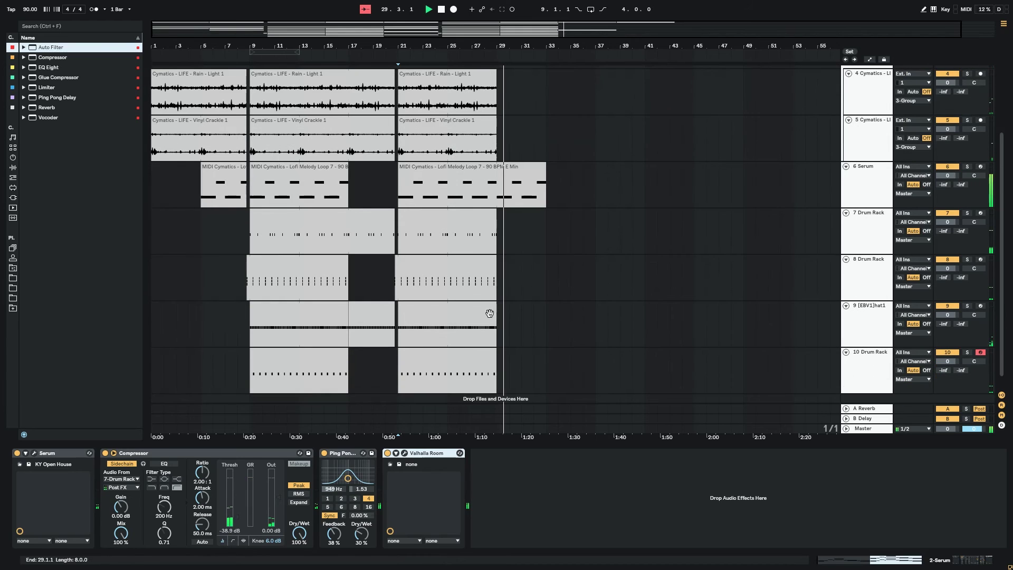
{"action": "left_click", "coordinate": [381, 315]}
{"action": "left_click", "coordinate": [381, 315]}
{"action": "key", "text": "ctrl+c"}
{"action": "left_click", "coordinate": [502, 322]}
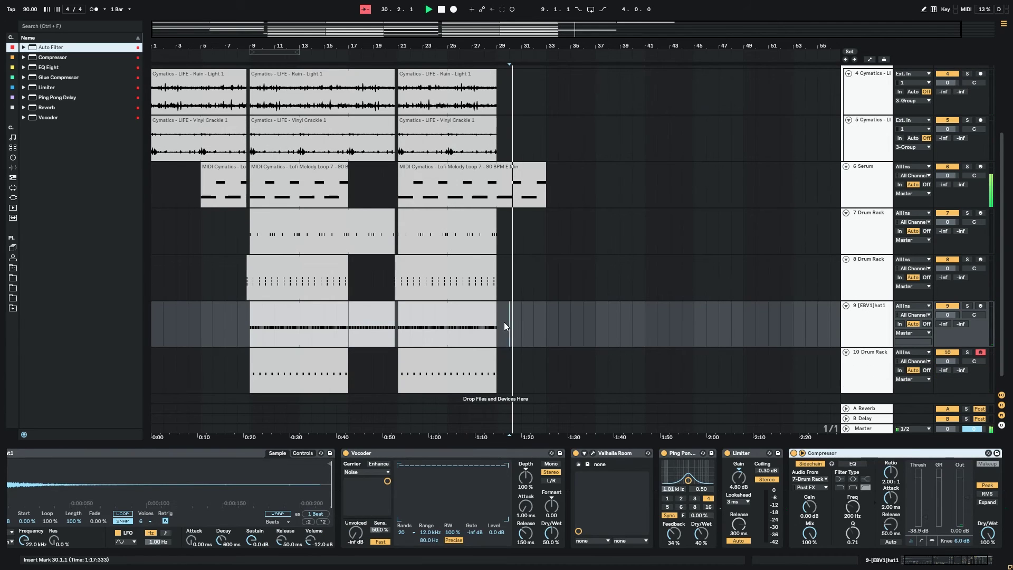
{"action": "key", "text": "ctrl+v"}
{"action": "left_click_drag", "start_coordinate": [541, 310], "coordinate": [546, 310]}
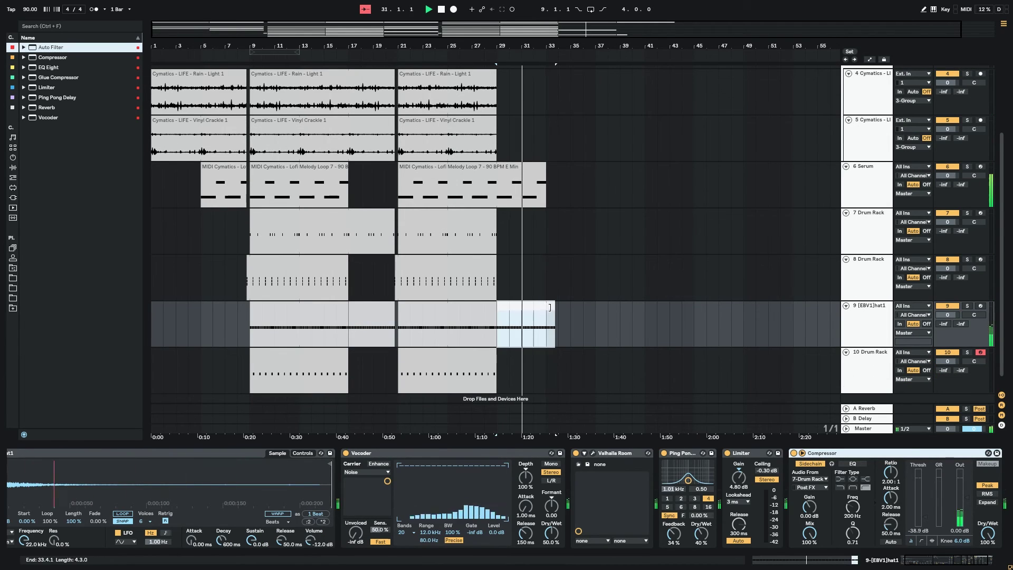
Extend the kick clip starting at bar 21 on track 7 so that it ends at bar 33
{"action": "left_click", "coordinate": [415, 226]}
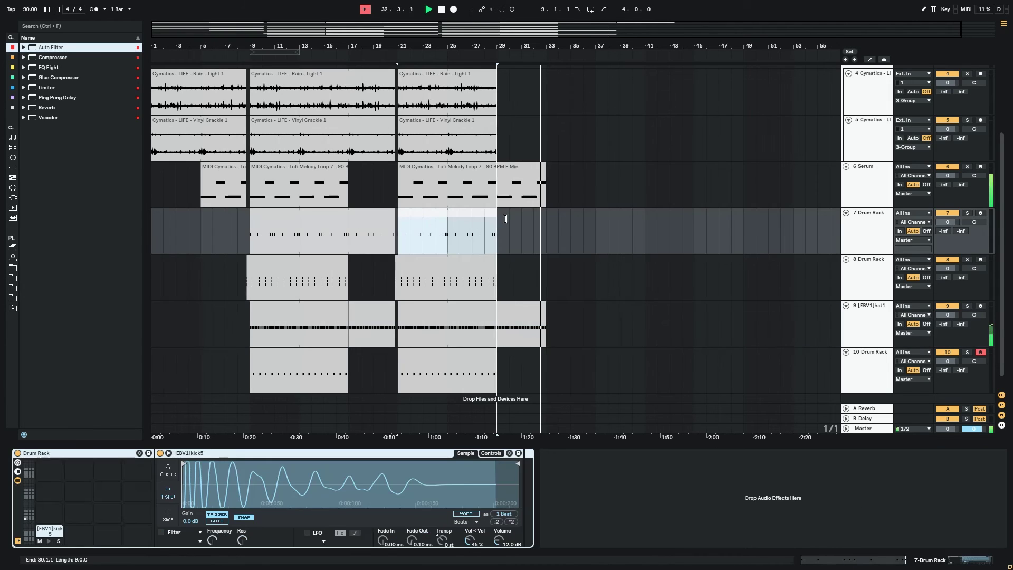
{"action": "left_click_drag", "start_coordinate": [497, 220], "coordinate": [595, 220]}
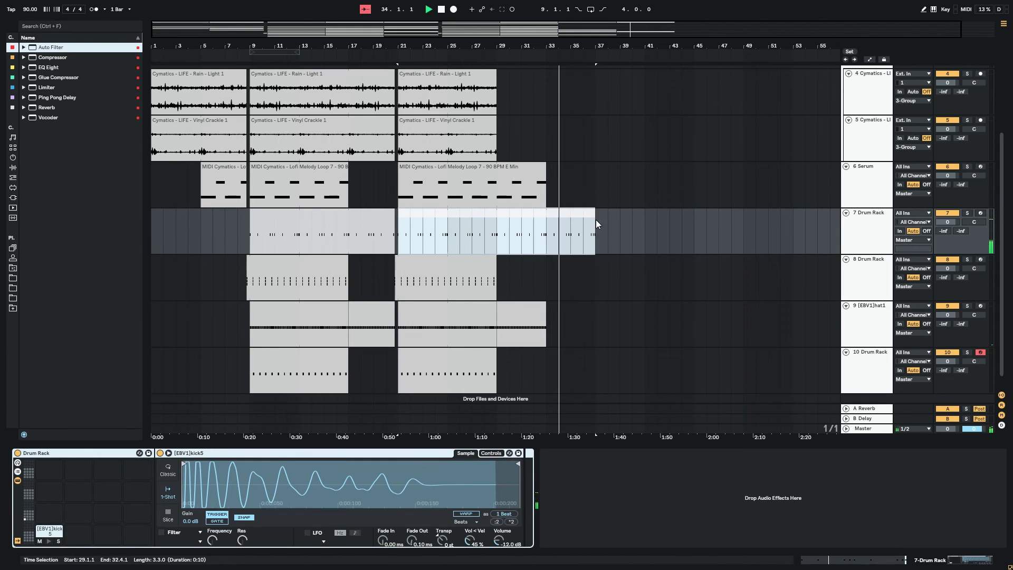
{"action": "left_click", "coordinate": [546, 243]}
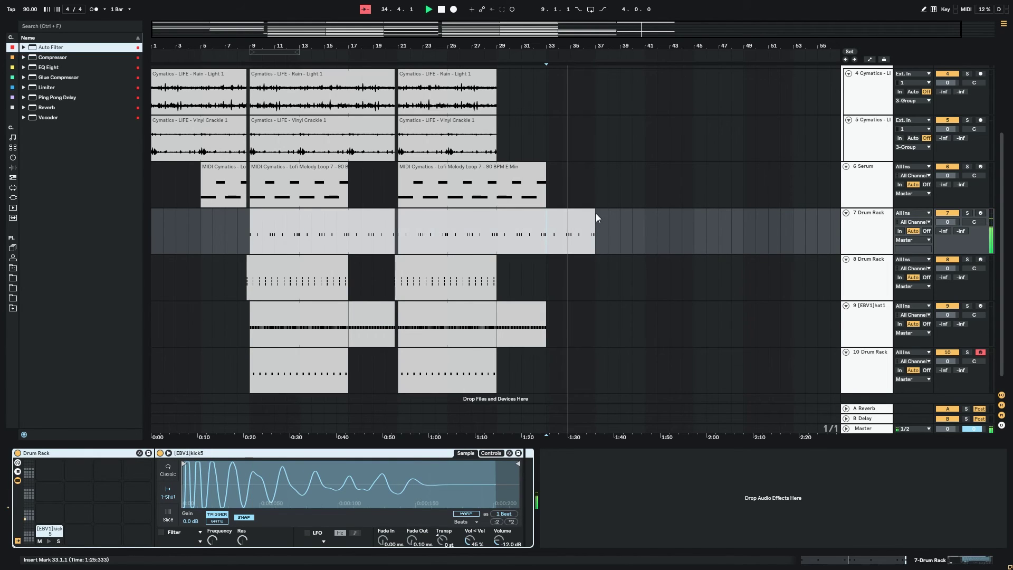
{"action": "left_click_drag", "start_coordinate": [594, 213], "coordinate": [546, 216]}
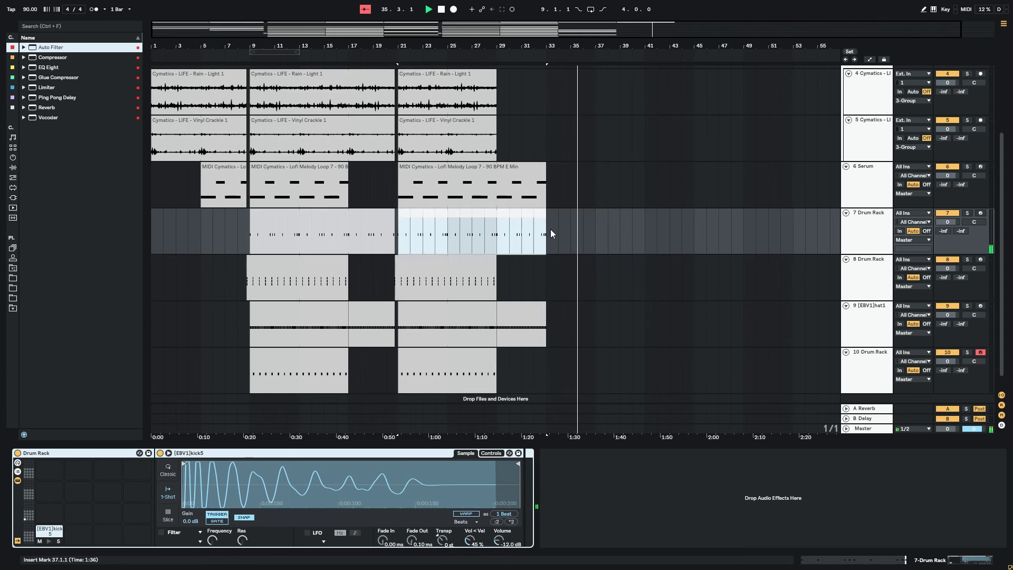
Try the last hat clip on track 9 extended to bar 37, play from bar 33 and trim it back to bar 33
{"action": "left_click_drag", "start_coordinate": [546, 319], "coordinate": [590, 311]}
{"action": "left_click", "coordinate": [547, 329]}
{"action": "key", "text": "space"}
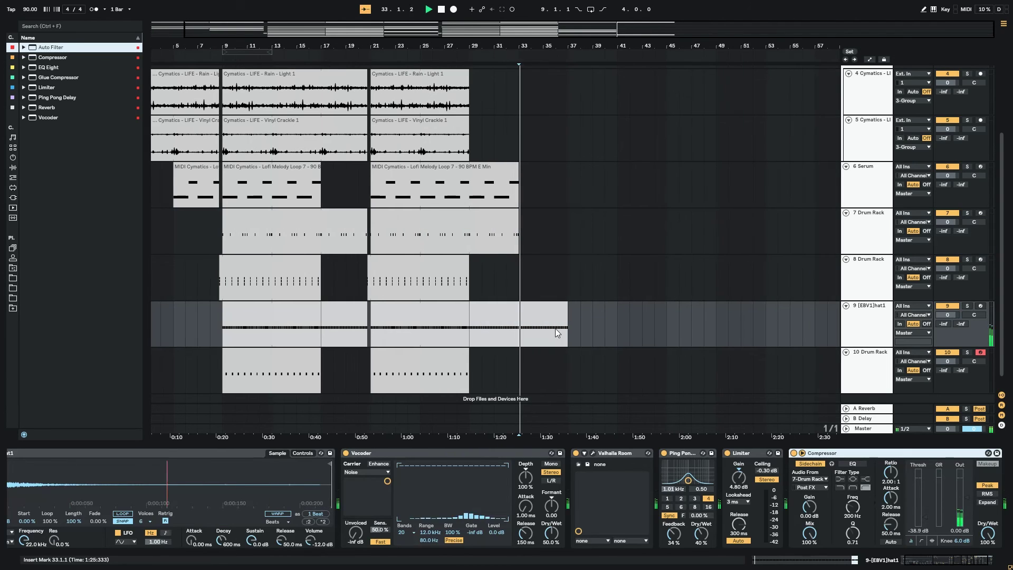
{"action": "scroll", "coordinate": [563, 333], "scroll_direction": "up", "scroll_amount": 3}
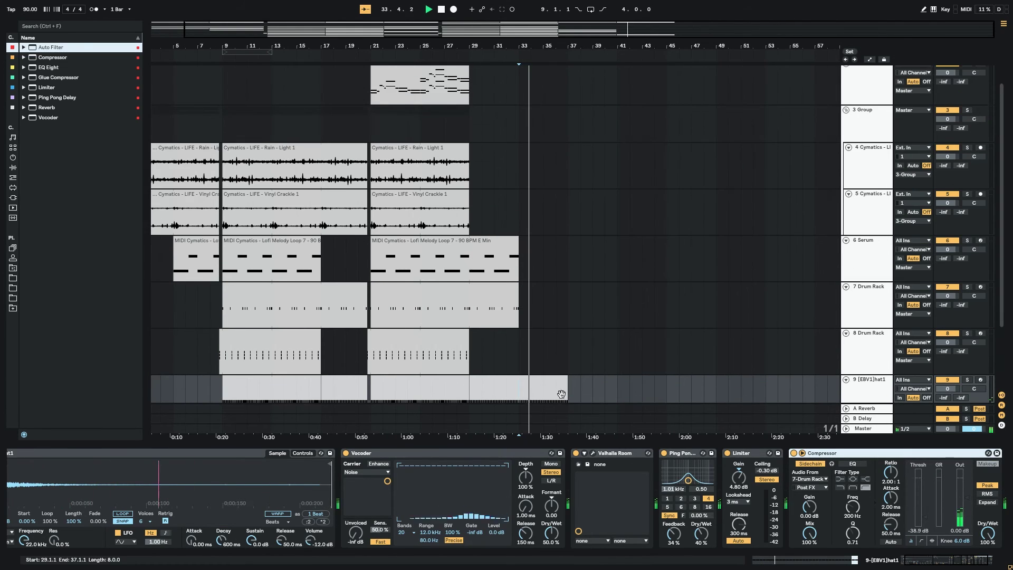
{"action": "left_click_drag", "start_coordinate": [568, 387], "coordinate": [519, 386]}
Extend the last Rain and Vinyl Crackle clips on tracks 4 and 5 to bar 37 and stop playback
{"action": "scroll", "coordinate": [489, 257], "scroll_direction": "up", "scroll_amount": 2}
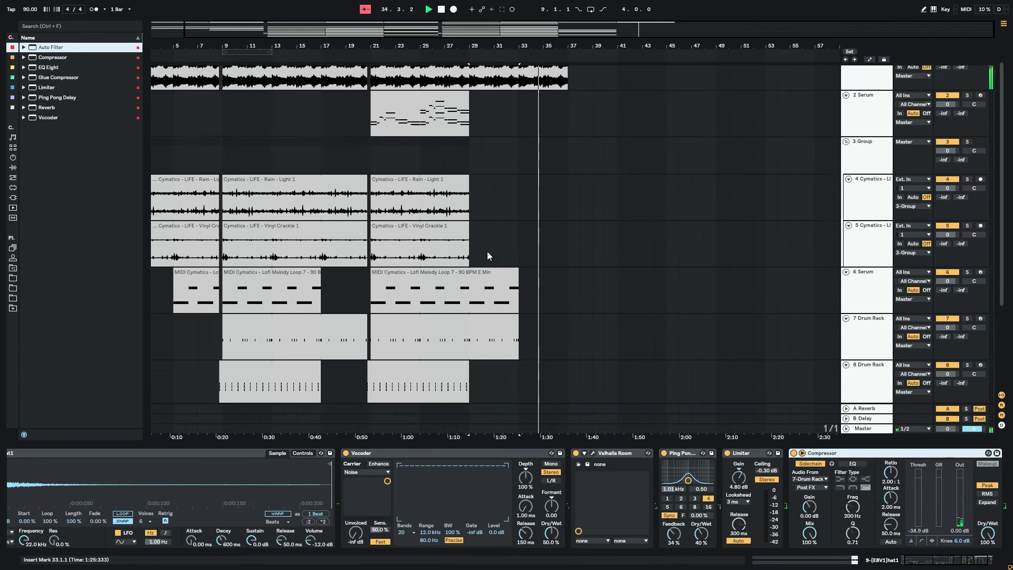
{"action": "left_click", "coordinate": [452, 200]}
{"action": "left_click", "coordinate": [444, 246], "text": "shift"}
{"action": "left_click_drag", "start_coordinate": [471, 209], "coordinate": [568, 212]}
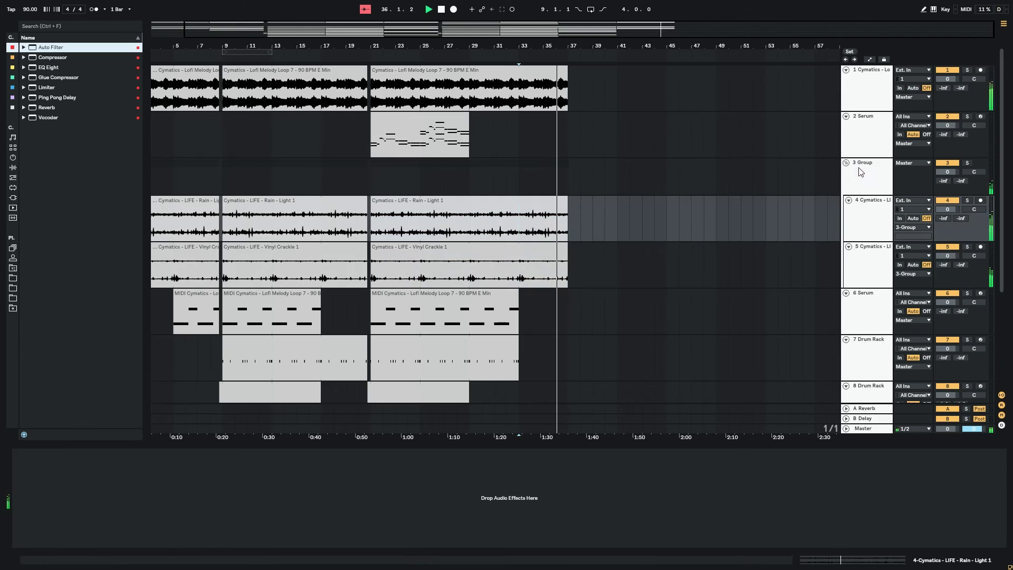
{"action": "left_click", "coordinate": [676, 174]}
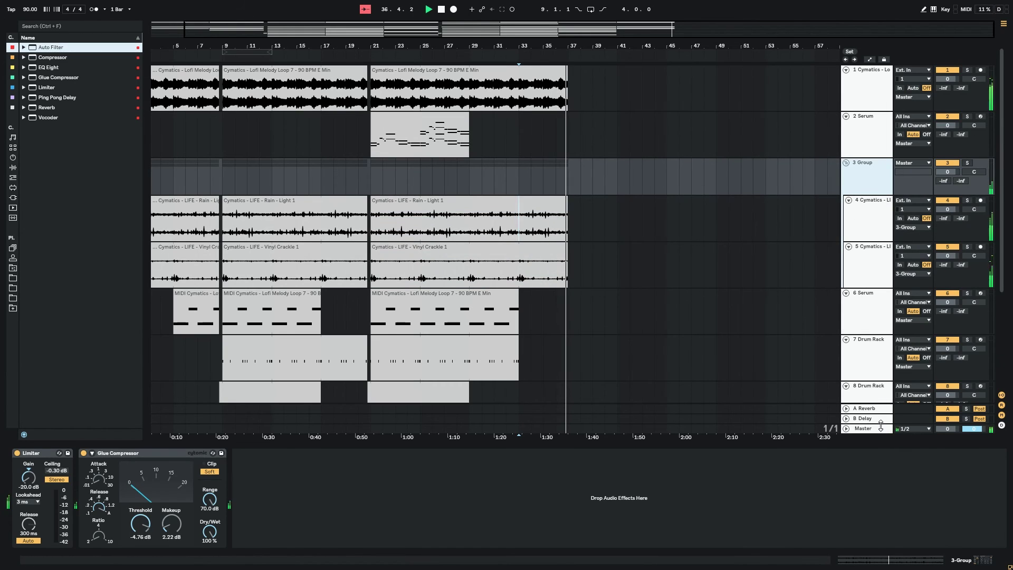
{"action": "key", "text": "space"}
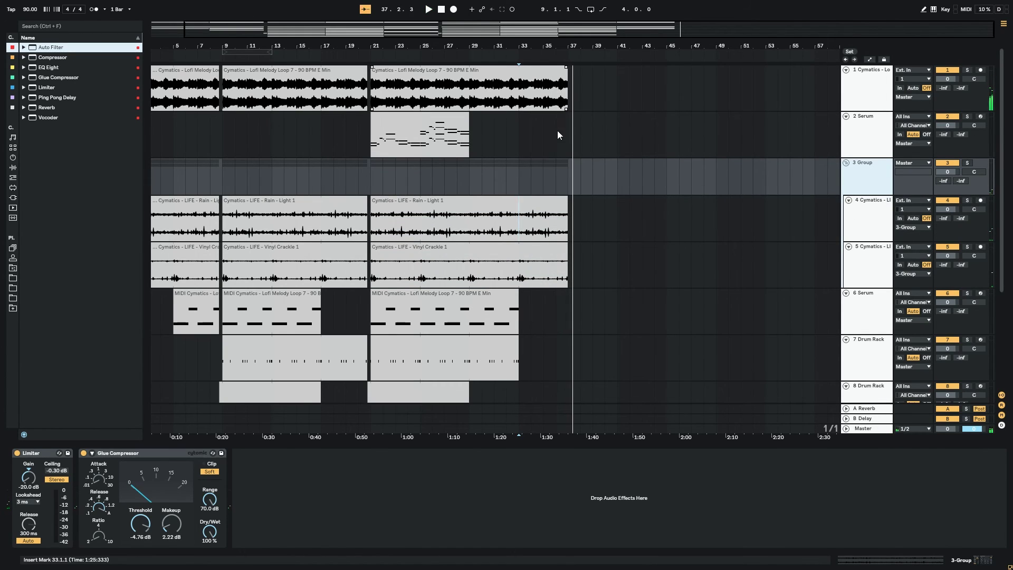
{"action": "left_click", "coordinate": [558, 133]}
{"action": "left_click", "coordinate": [436, 141]}
{"action": "scroll", "coordinate": [491, 269], "scroll_direction": "down", "scroll_amount": 4}
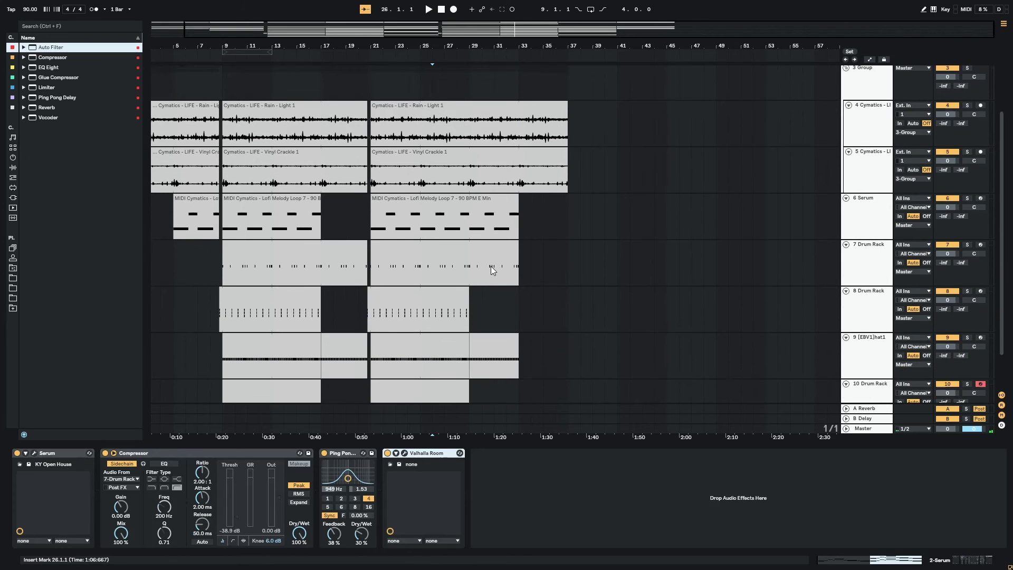
{"action": "scroll", "coordinate": [489, 265], "scroll_direction": "up", "scroll_amount": 4}
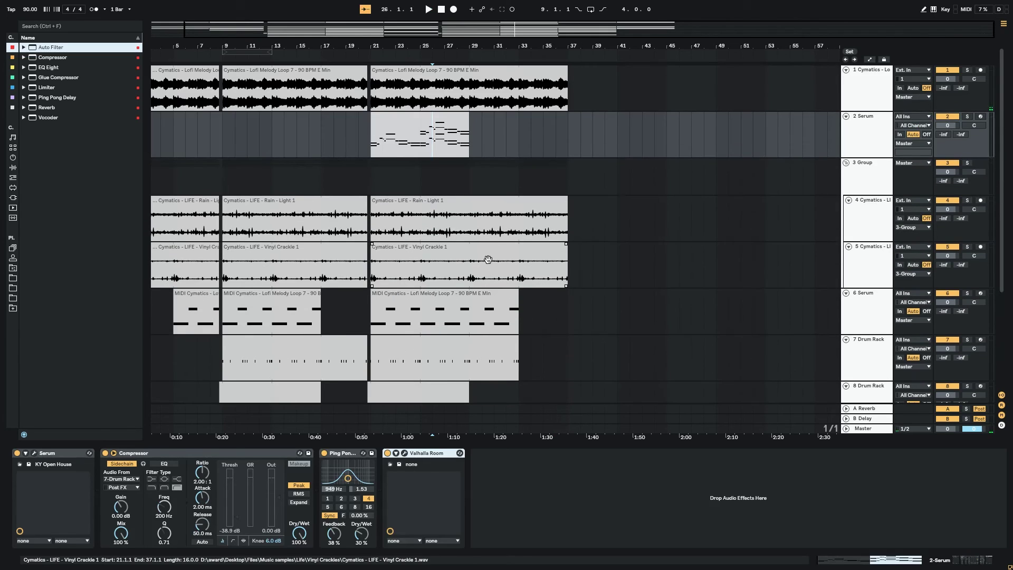
Copy the one-beat pickup at 20.4.1 on track 8 and paste it at 36.4.1 on the same track
{"action": "scroll", "coordinate": [377, 340], "scroll_direction": "down", "scroll_amount": 4}
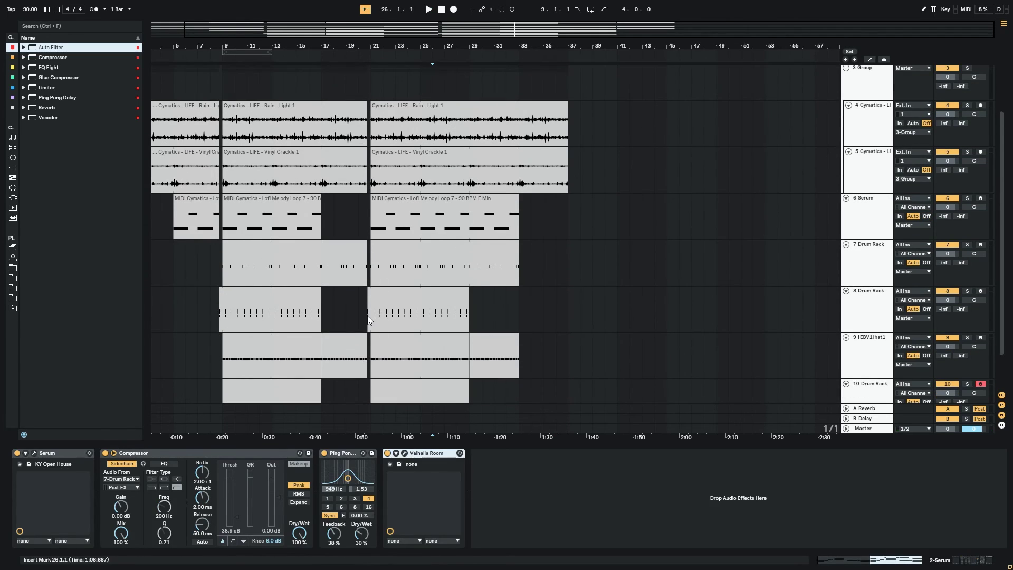
{"action": "left_click", "coordinate": [368, 320]}
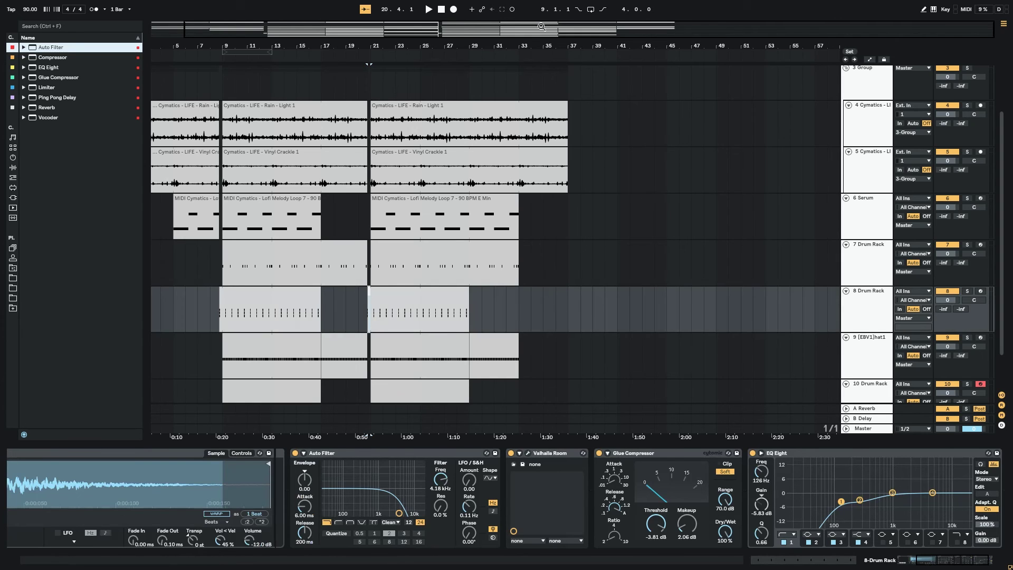
{"action": "left_click_drag", "start_coordinate": [541, 26], "coordinate": [771, 266]}
{"action": "left_click", "coordinate": [722, 310]}
{"action": "key", "text": "ctrl+v"}
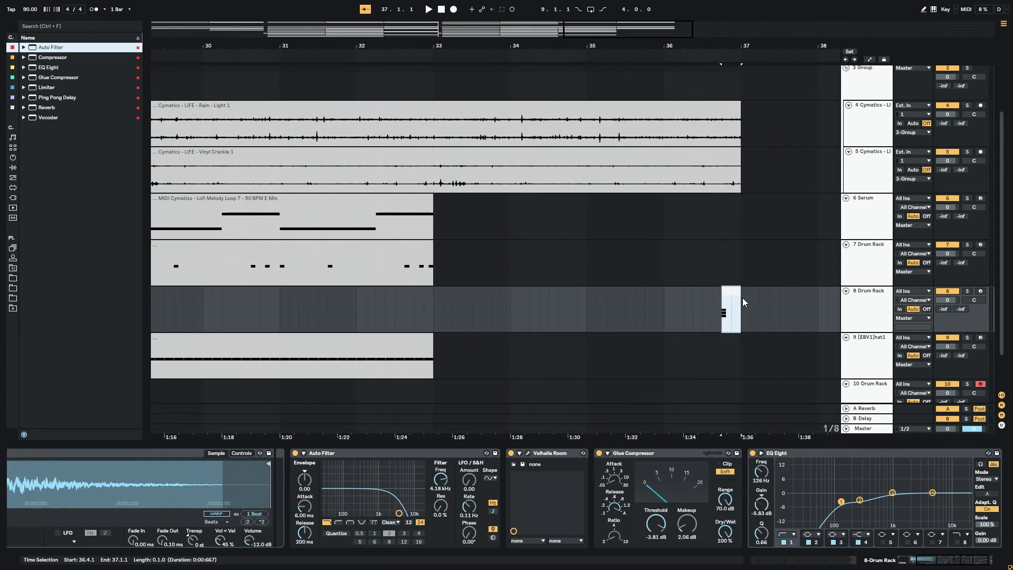
Delete the content from 36.4.1 to 37.1.3 on tracks 1 to 5 and play the ending from bar 35
{"action": "left_click_drag", "start_coordinate": [746, 179], "coordinate": [735, 122]}
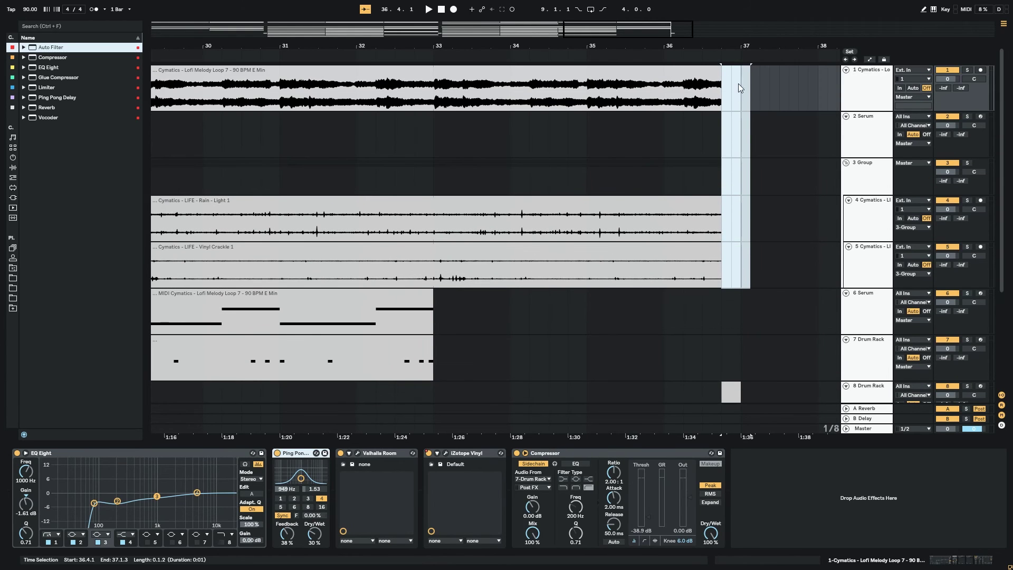
{"action": "left_click", "coordinate": [673, 139]}
{"action": "left_click_drag", "start_coordinate": [347, 46], "coordinate": [347, 16]}
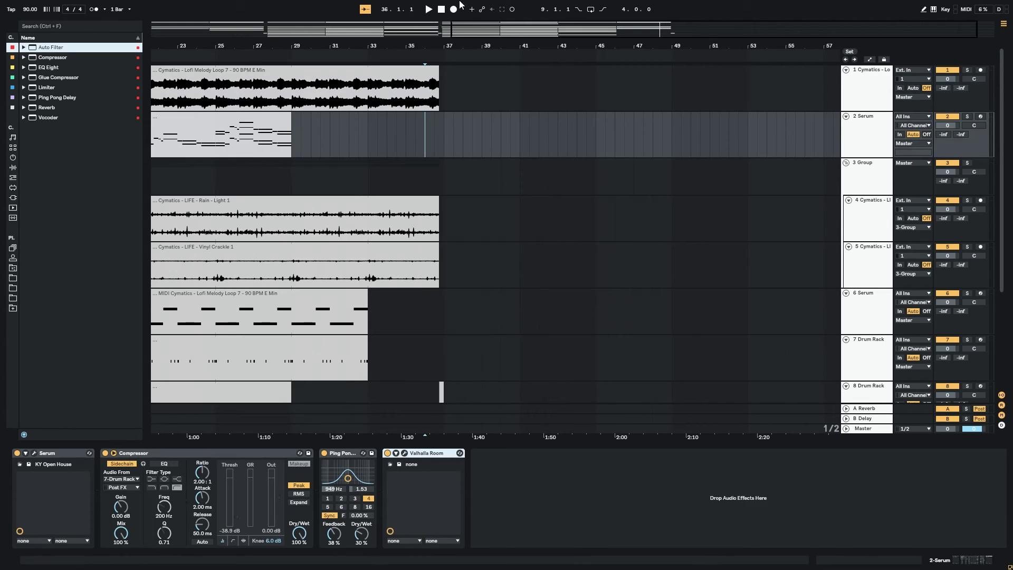
{"action": "left_click", "coordinate": [406, 135]}
{"action": "key", "text": "space"}
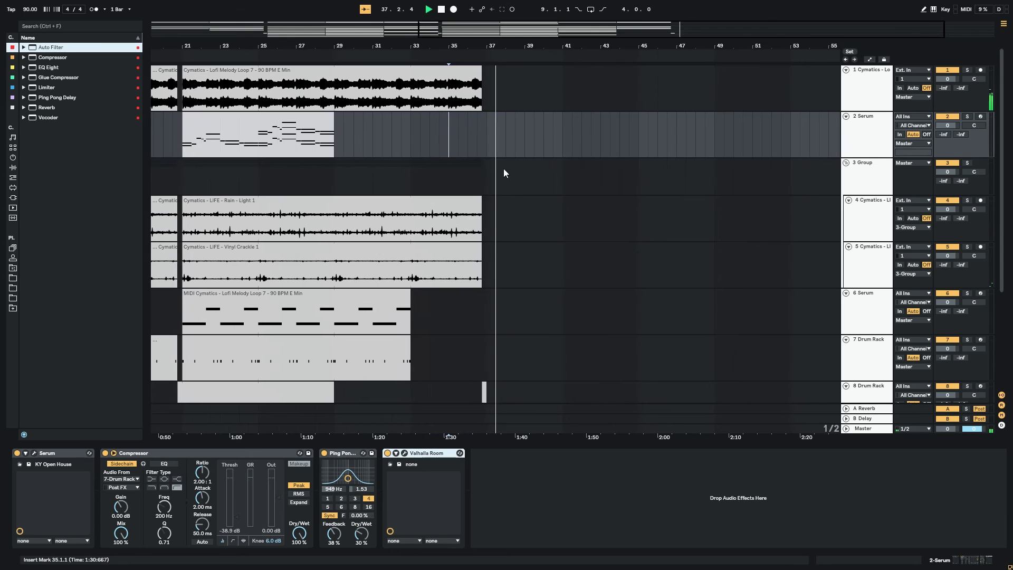
Replay the ending from bar 36 and check how the tracks finish around the final drum hit on track 8
{"action": "scroll", "coordinate": [466, 274], "scroll_direction": "down", "scroll_amount": 5}
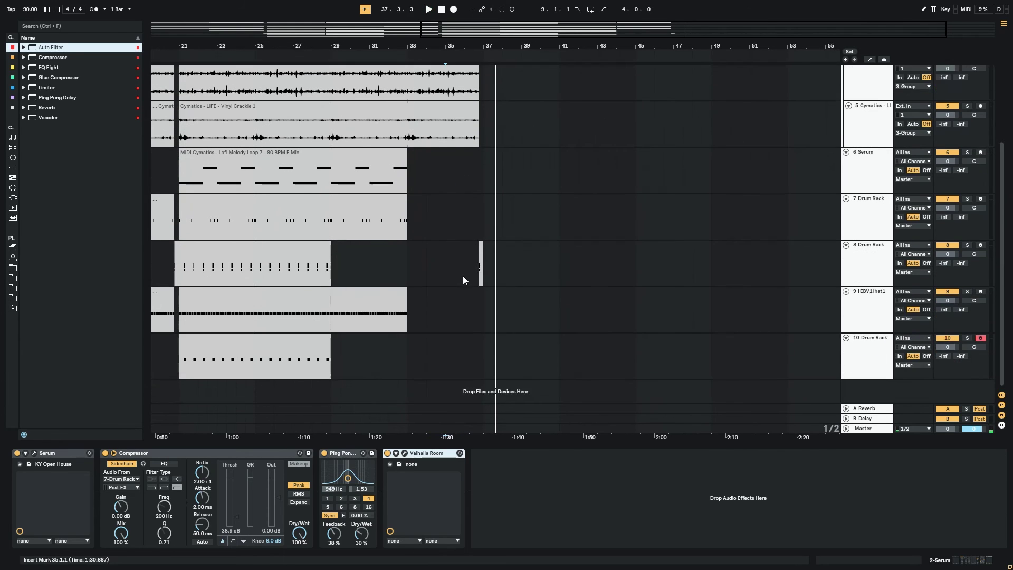
{"action": "scroll", "coordinate": [462, 274], "scroll_direction": "up", "scroll_amount": 4}
{"action": "scroll", "coordinate": [462, 270], "scroll_direction": "up", "scroll_amount": 1}
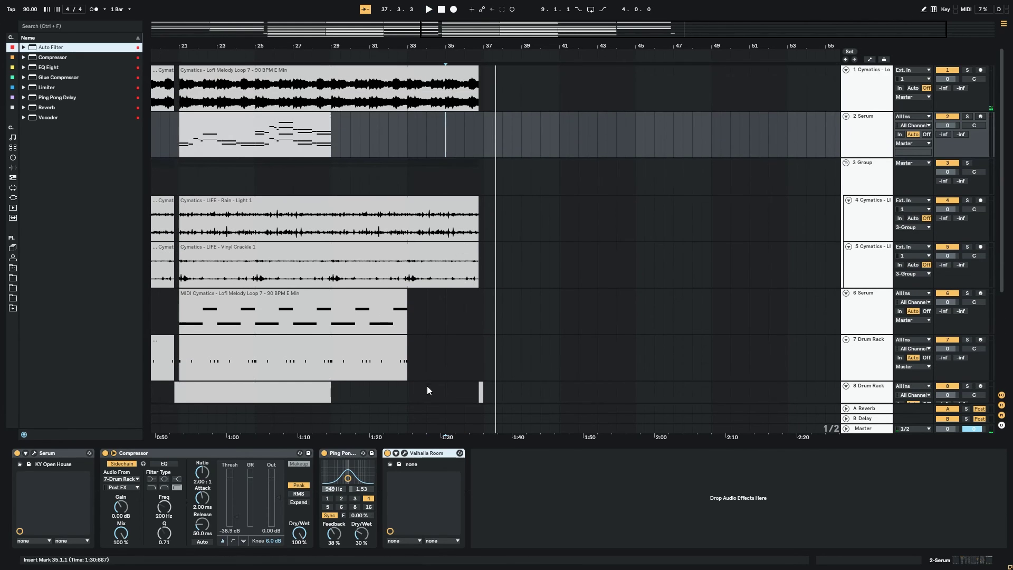
{"action": "scroll", "coordinate": [427, 390], "scroll_direction": "down", "scroll_amount": 3}
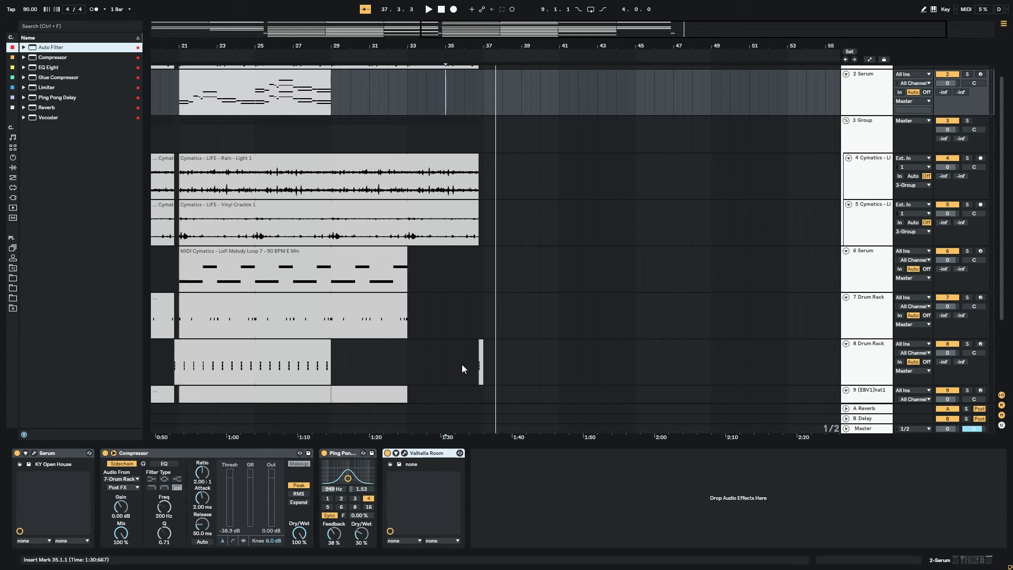
{"action": "left_click", "coordinate": [461, 316]}
{"action": "key", "text": "space"}
{"action": "scroll", "coordinate": [478, 306], "scroll_direction": "down", "scroll_amount": 3}
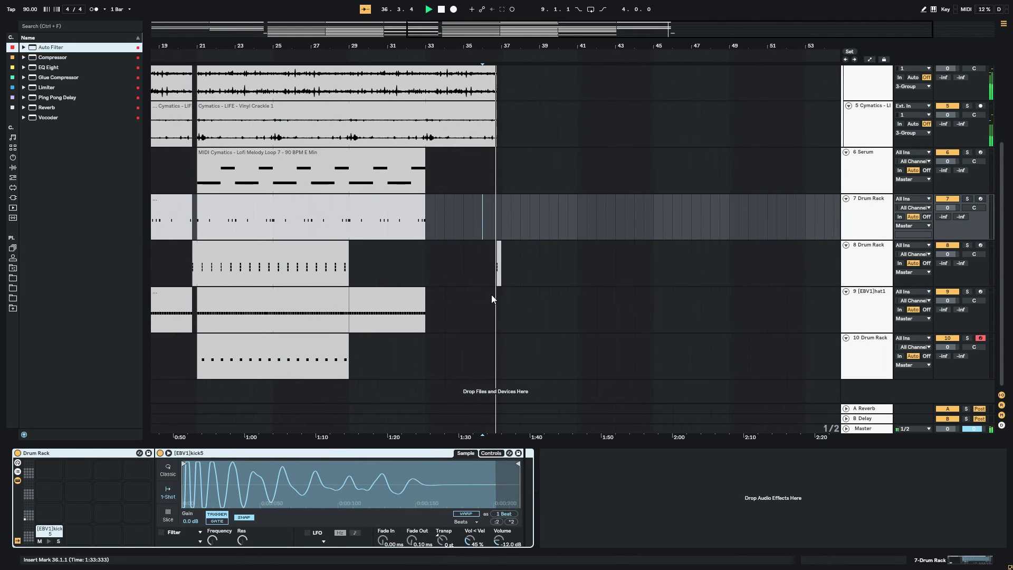
{"action": "scroll", "coordinate": [495, 285], "scroll_direction": "up", "scroll_amount": 2}
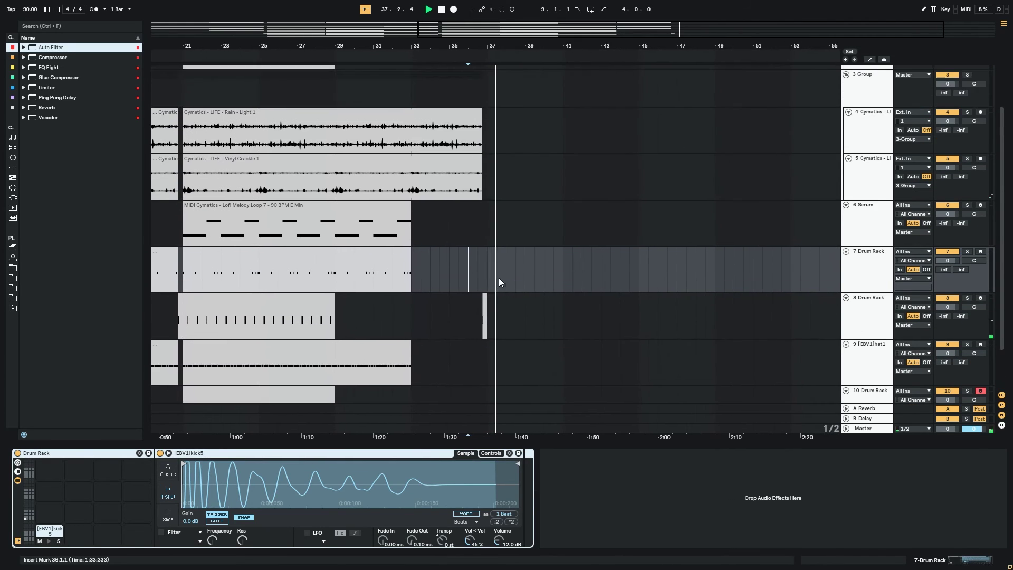
{"action": "key", "text": "space"}
{"action": "scroll", "coordinate": [496, 264], "scroll_direction": "up", "scroll_amount": 3}
{"action": "scroll", "coordinate": [515, 347], "scroll_direction": "down", "scroll_amount": 5}
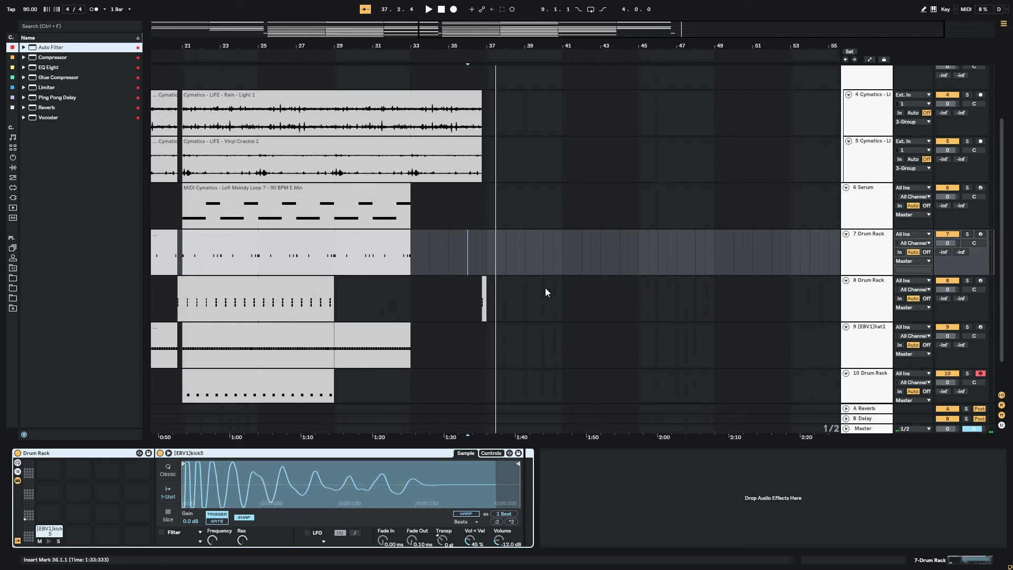
Add an empty two-beat clip after the final drum hit on track 8, shift it to 37.3.1 and play from 36.3.1
{"action": "double_click", "coordinate": [491, 300]}
{"action": "left_click", "coordinate": [960, 560]}
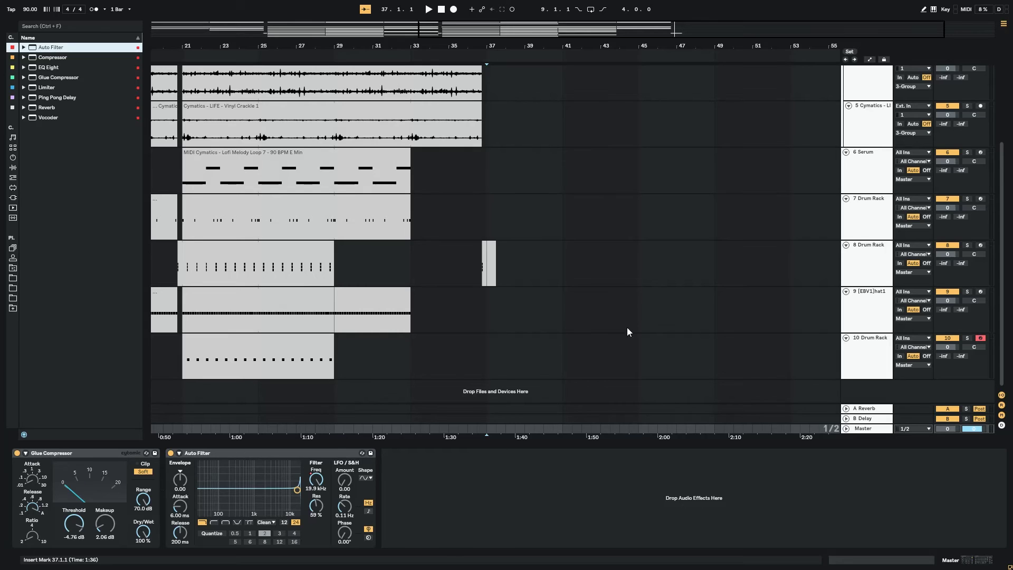
{"action": "left_click_drag", "start_coordinate": [492, 257], "coordinate": [513, 259]}
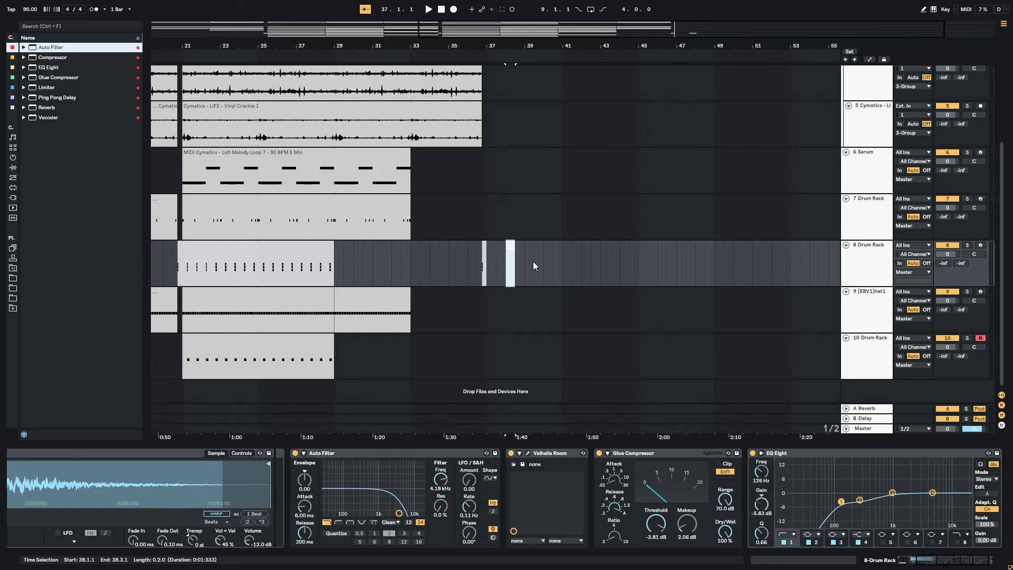
{"action": "left_click", "coordinate": [496, 256]}
{"action": "left_click", "coordinate": [473, 263]}
{"action": "key", "text": "space"}
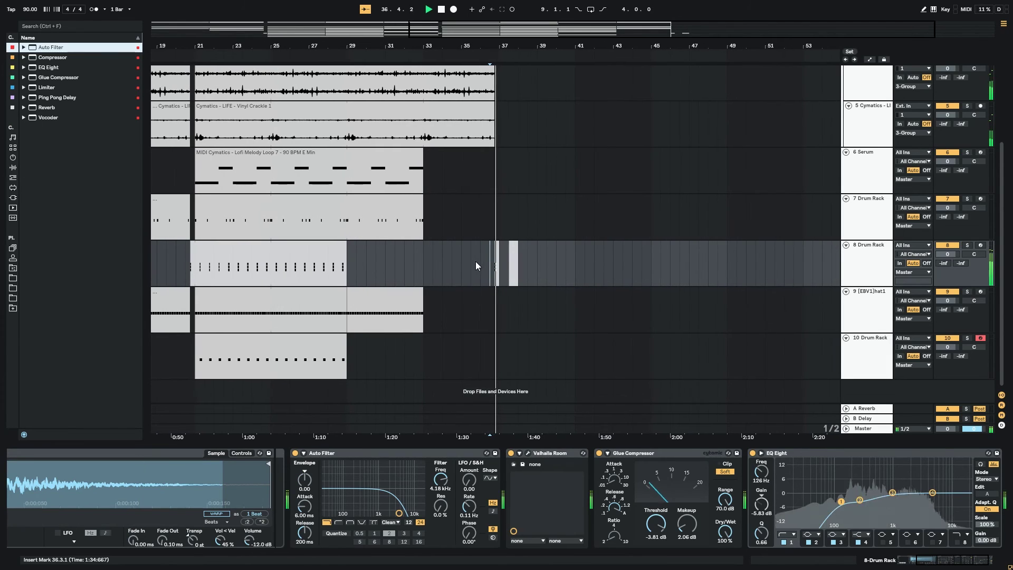
Stop playback and move the empty two-beat clip from track 8 to 37.1.1 on track 10
{"action": "left_click", "coordinate": [503, 243]}
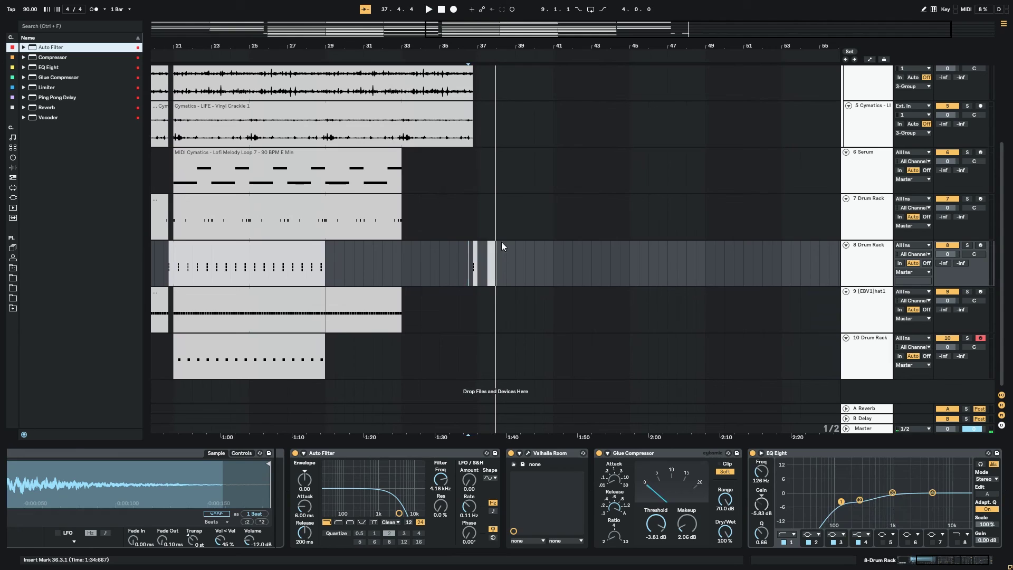
{"action": "key", "text": "space"}
{"action": "right_click", "coordinate": [470, 268]}
{"action": "left_click", "coordinate": [471, 268]}
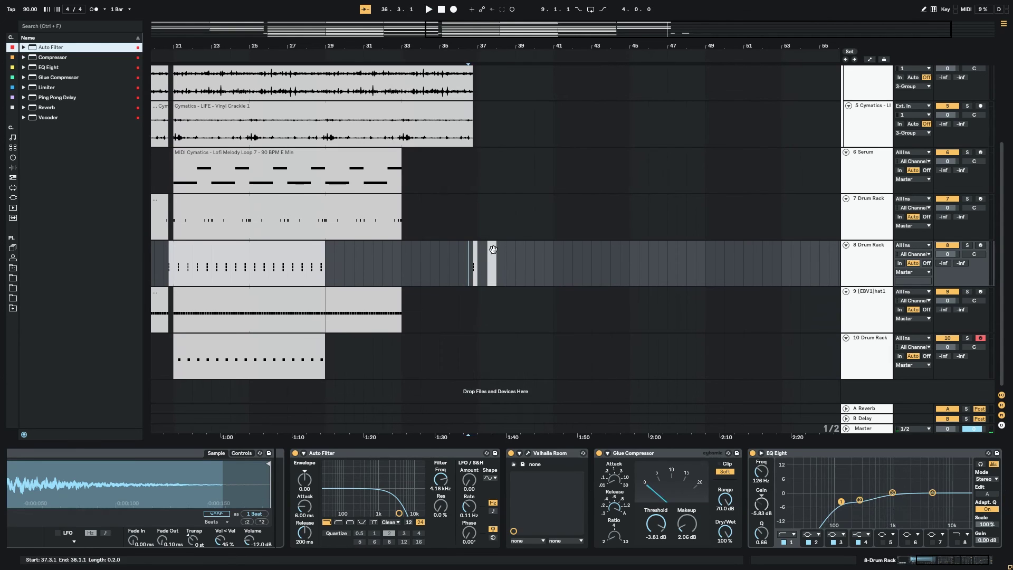
{"action": "left_click_drag", "start_coordinate": [493, 250], "coordinate": [483, 349]}
{"action": "left_click", "coordinate": [449, 264]}
{"action": "left_click", "coordinate": [459, 348]}
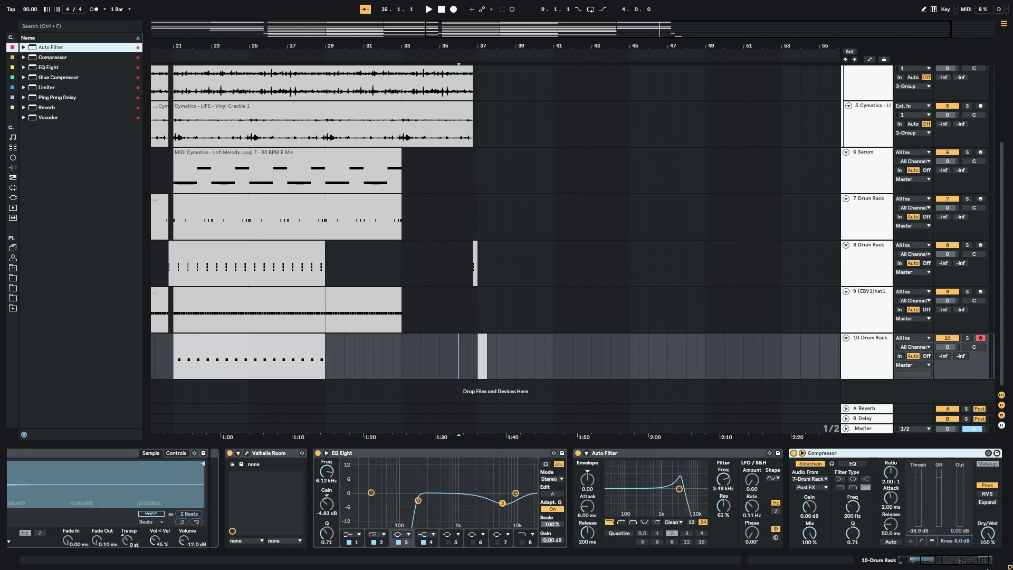
Save the Live Set as flight in the Ableton Projects folder and leave full-screen view
{"action": "left_click_drag", "start_coordinate": [968, 560], "coordinate": [920, 559]}
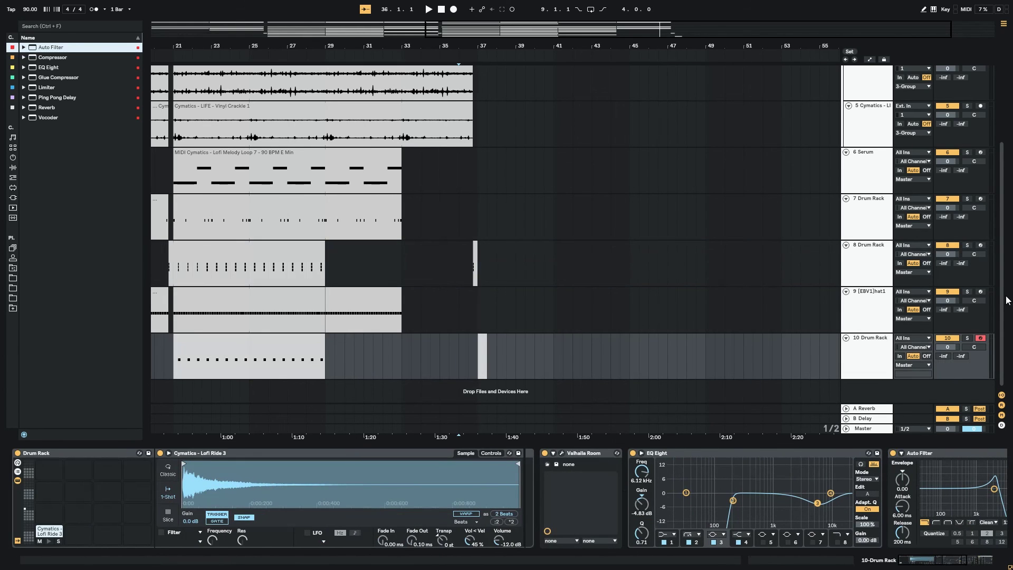
{"action": "left_click_drag", "start_coordinate": [1005, 298], "coordinate": [1008, 103]}
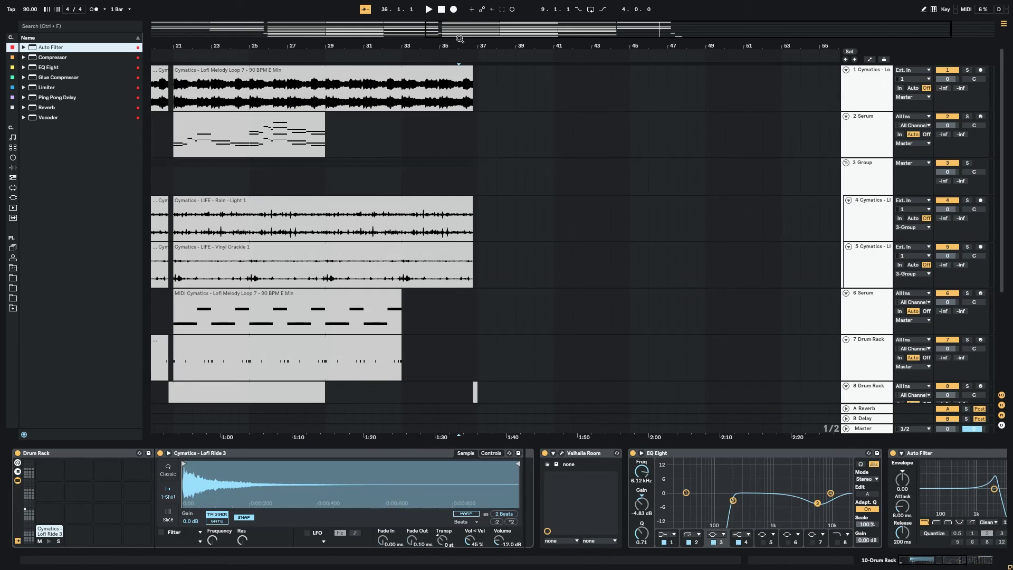
{"action": "left_click_drag", "start_coordinate": [247, 42], "coordinate": [247, 11]}
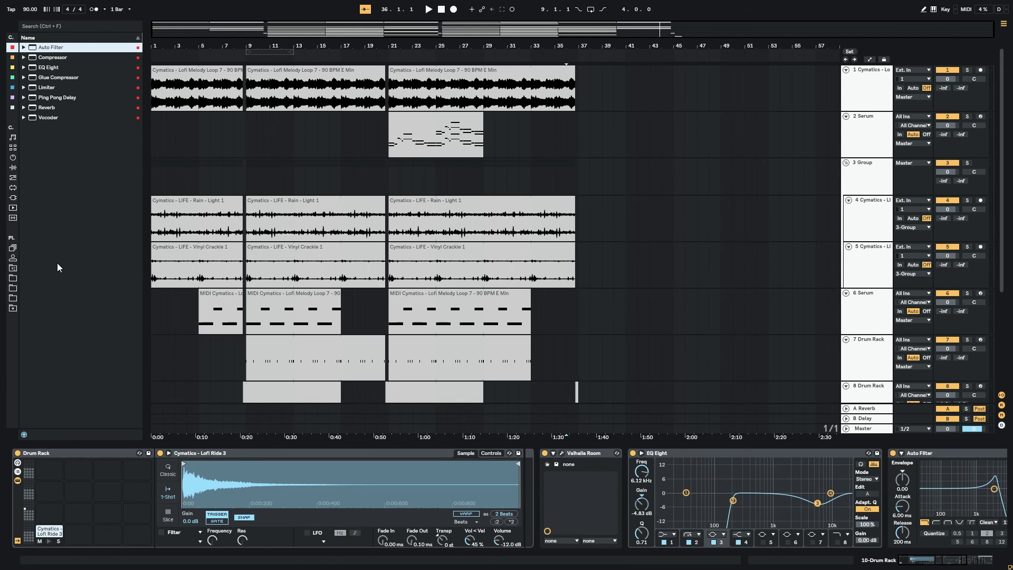
{"action": "key", "text": "ctrl+s"}
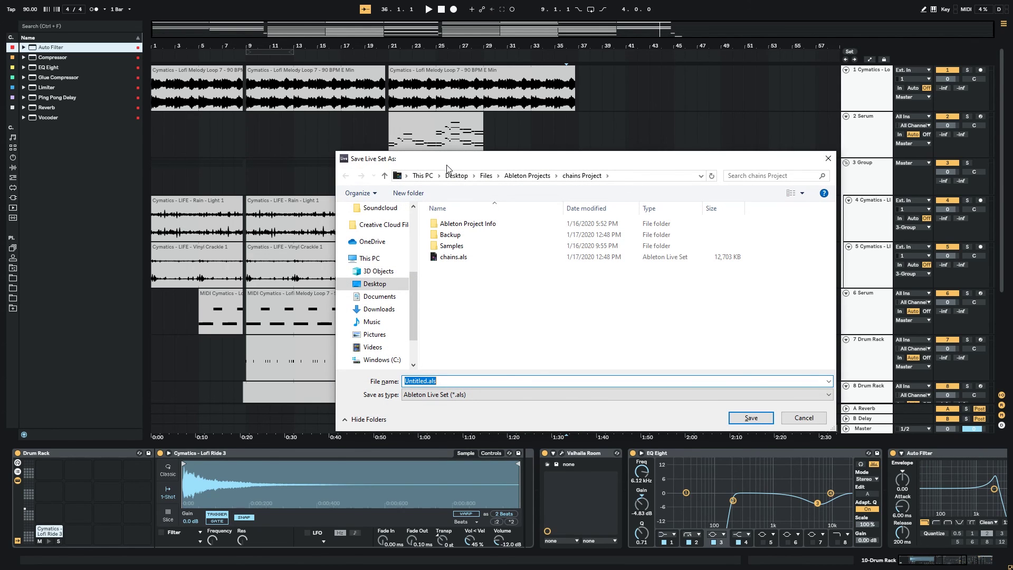
{"action": "left_click_drag", "start_coordinate": [447, 162], "coordinate": [0, 205]}
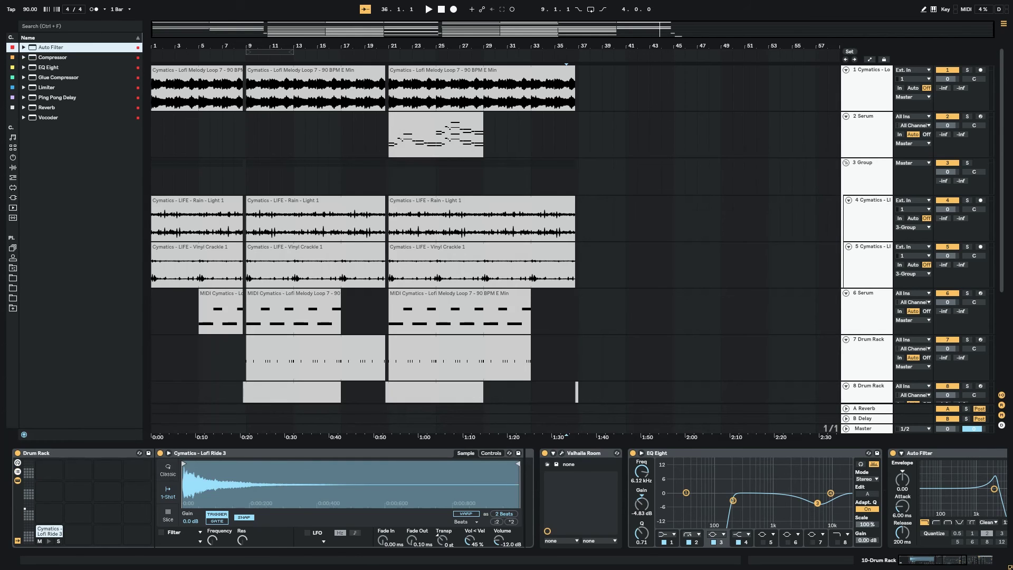
{"action": "key", "text": "ctrl+s"}
{"action": "double_click", "coordinate": [507, 135]}
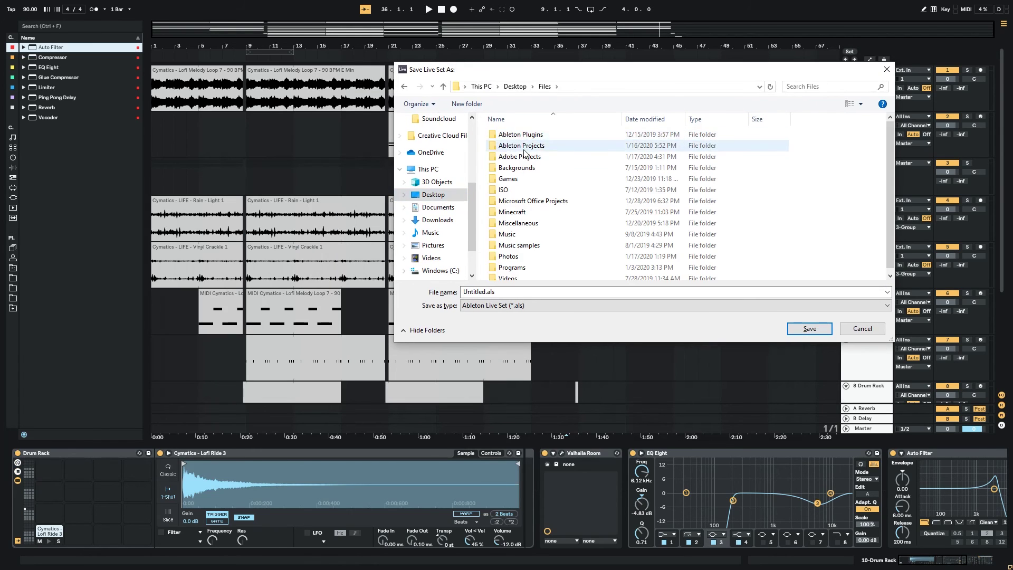
{"action": "double_click", "coordinate": [522, 145]}
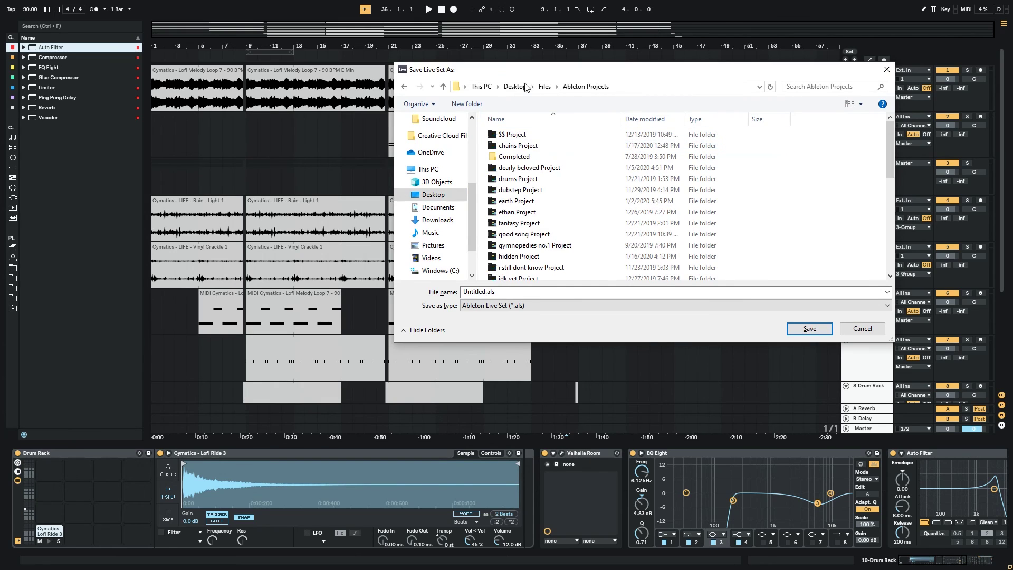
{"action": "key", "text": "Escape"}
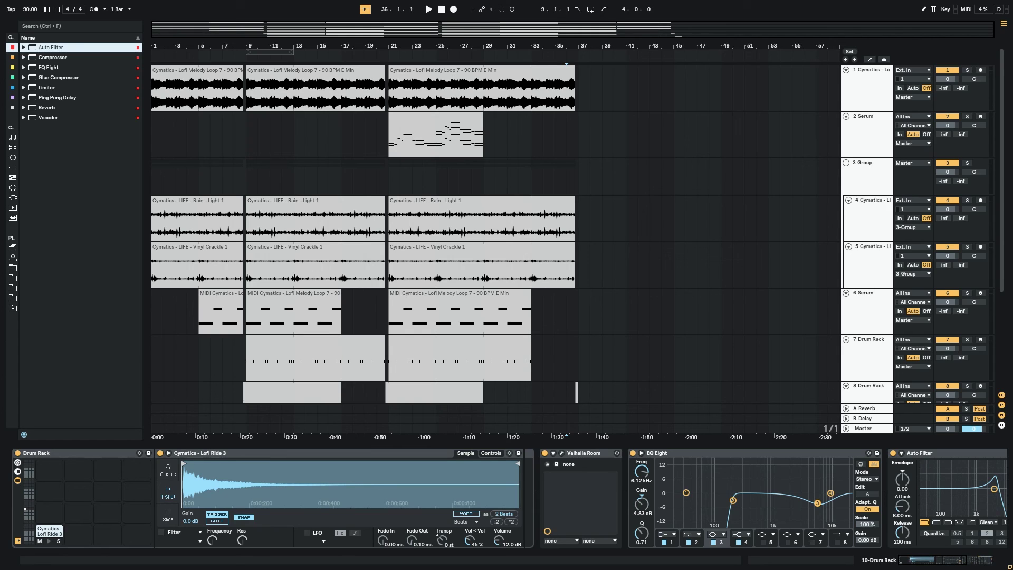
{"action": "key", "text": "ctrl+s"}
{"action": "key", "text": "F11"}
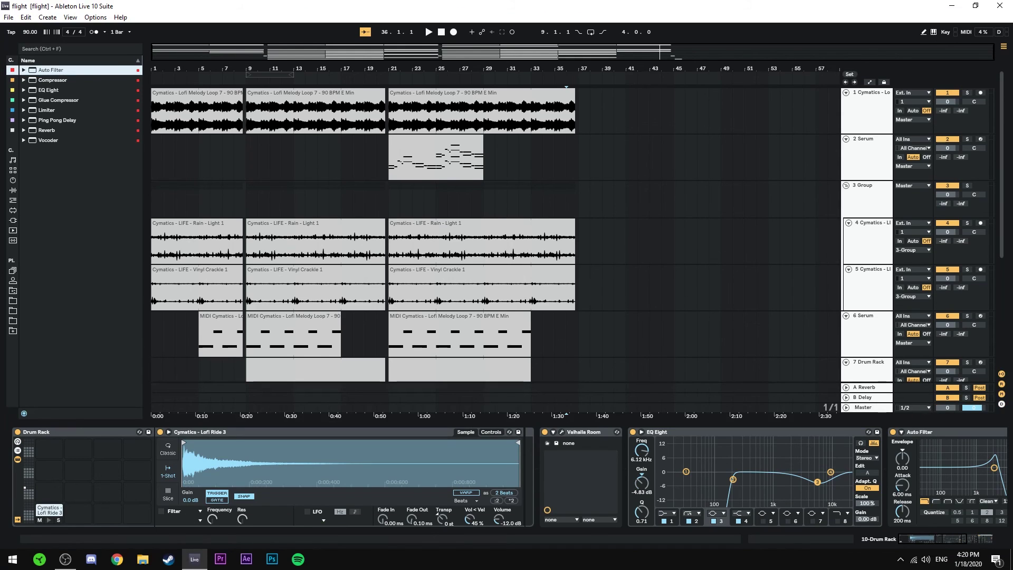
{"action": "left_click", "coordinate": [8, 17]}
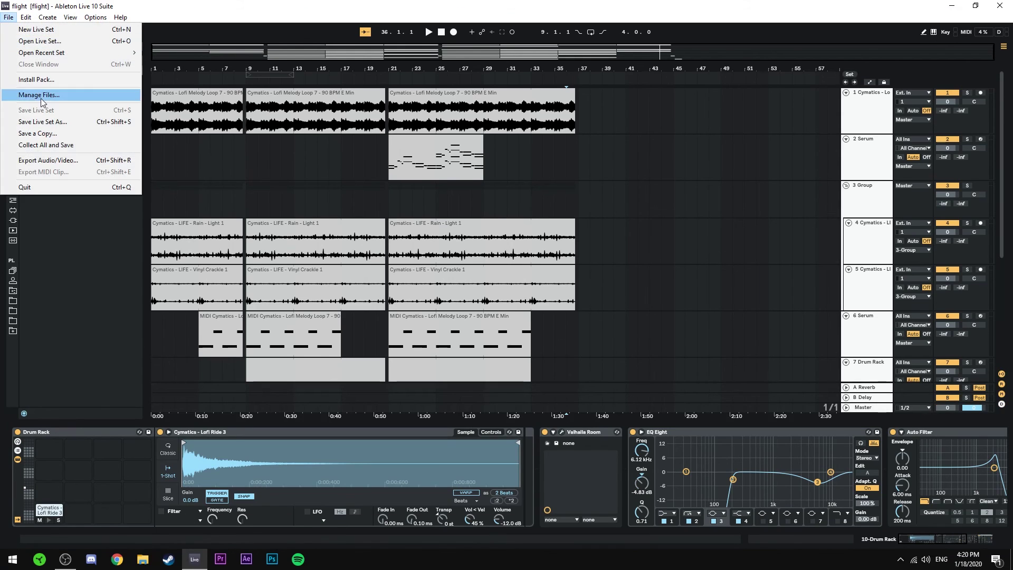
{"action": "left_click", "coordinate": [47, 159]}
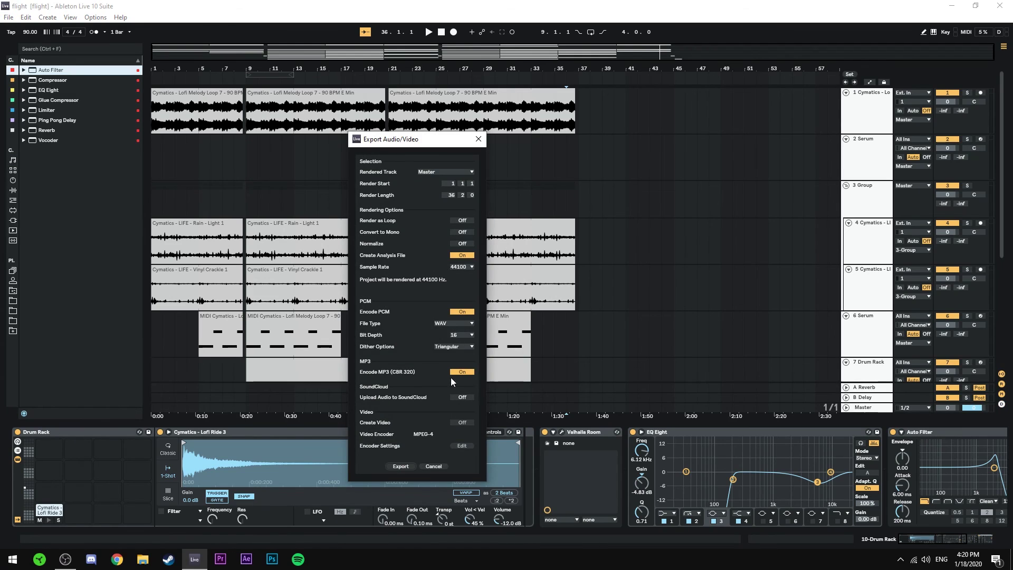
{"action": "left_click", "coordinate": [402, 467]}
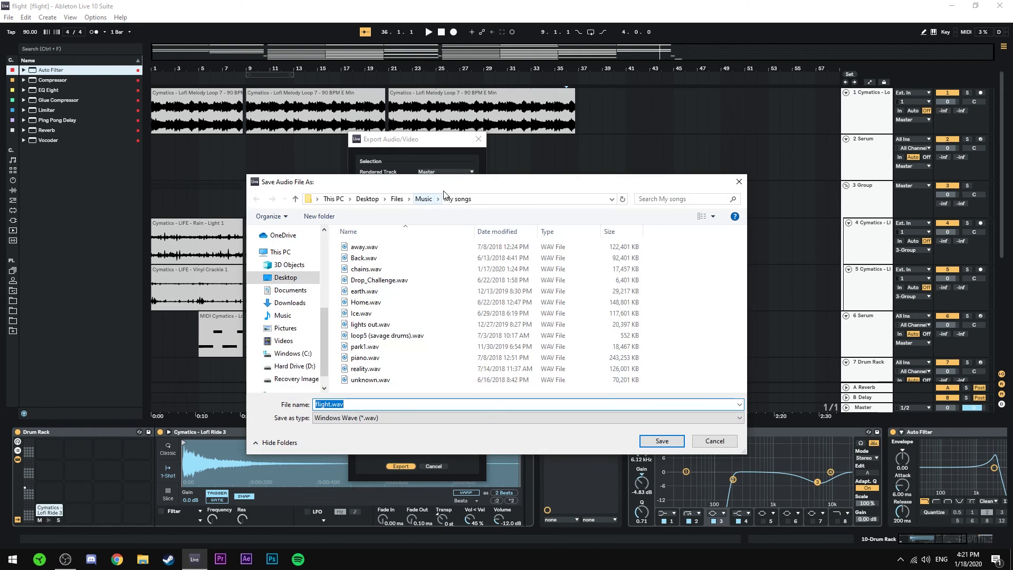
{"action": "left_click", "coordinate": [424, 199]}
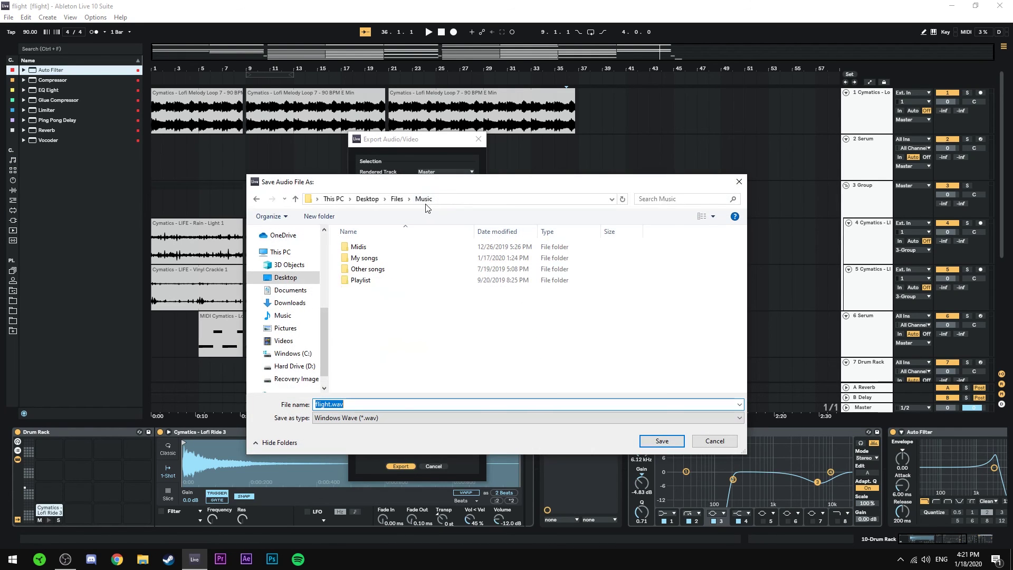
{"action": "double_click", "coordinate": [364, 258]}
{"action": "left_click", "coordinate": [661, 441]}
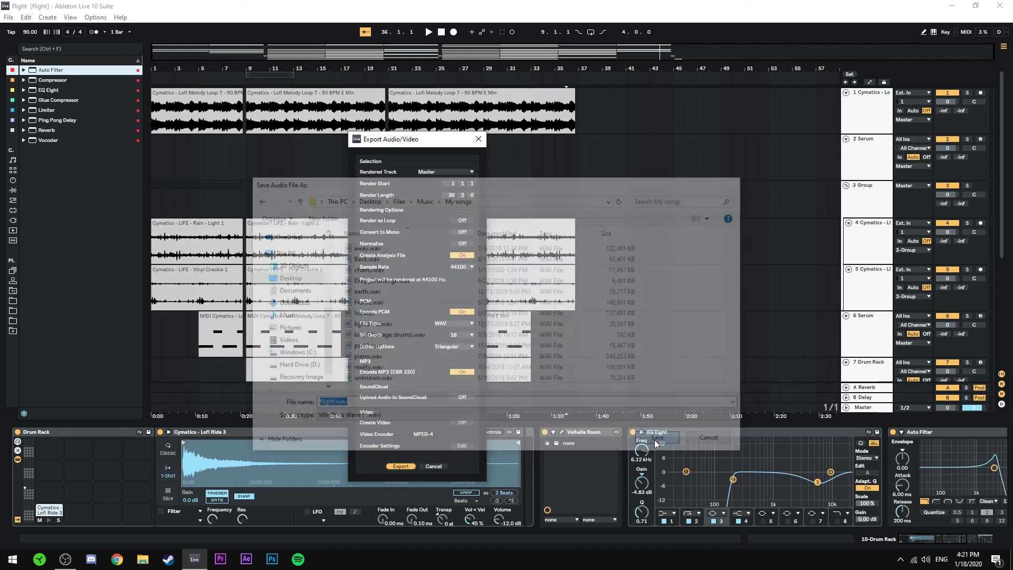
{"action": "left_click_drag", "start_coordinate": [488, 233], "coordinate": [639, 227]}
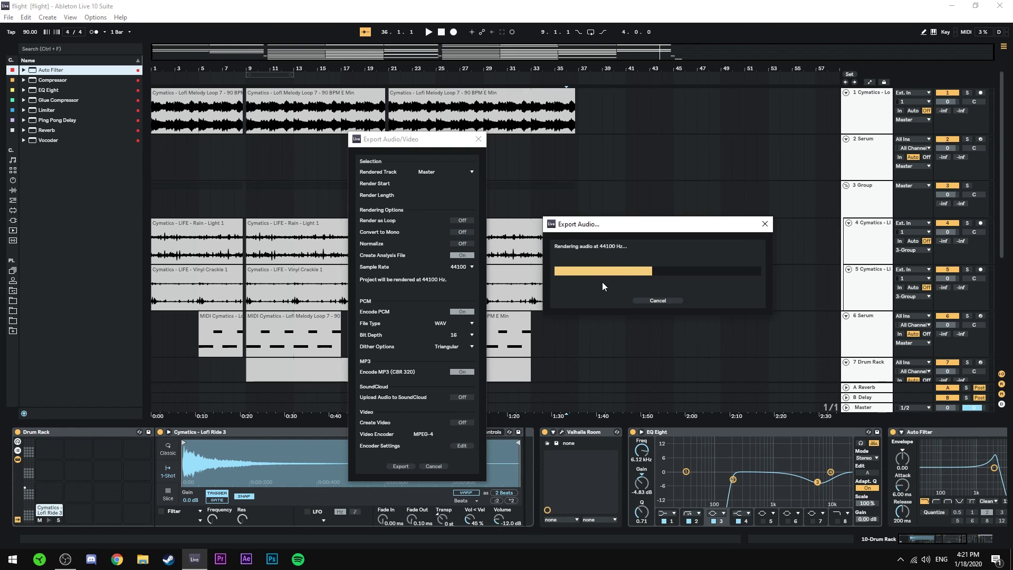
{"action": "left_click", "coordinate": [680, 300]}
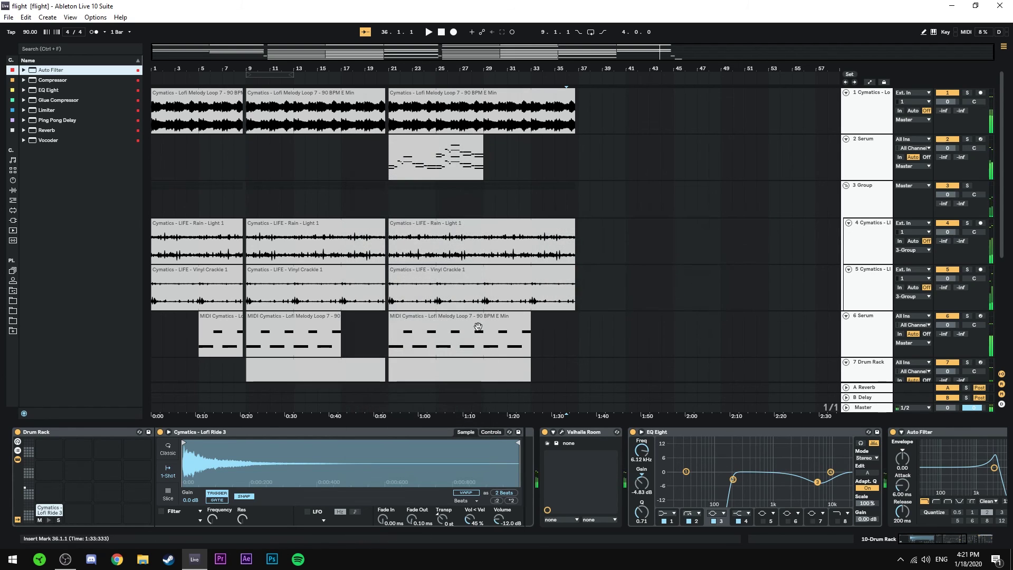
Add Ozone 8 after the Auto Filter on the Master track and load its High Detail signature preset
{"action": "left_click", "coordinate": [872, 407]}
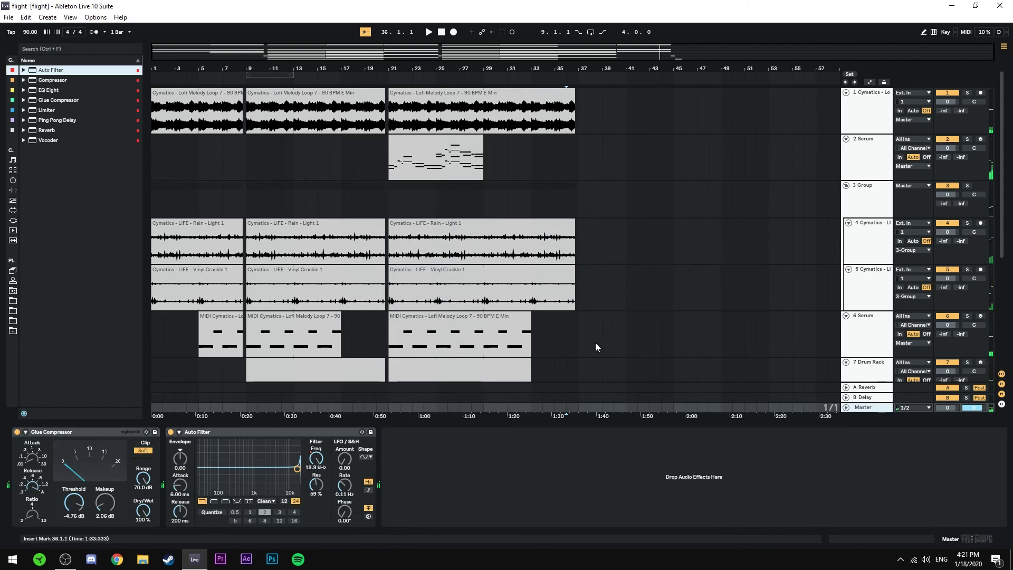
{"action": "left_click", "coordinate": [13, 221]}
{"action": "double_click", "coordinate": [48, 200]}
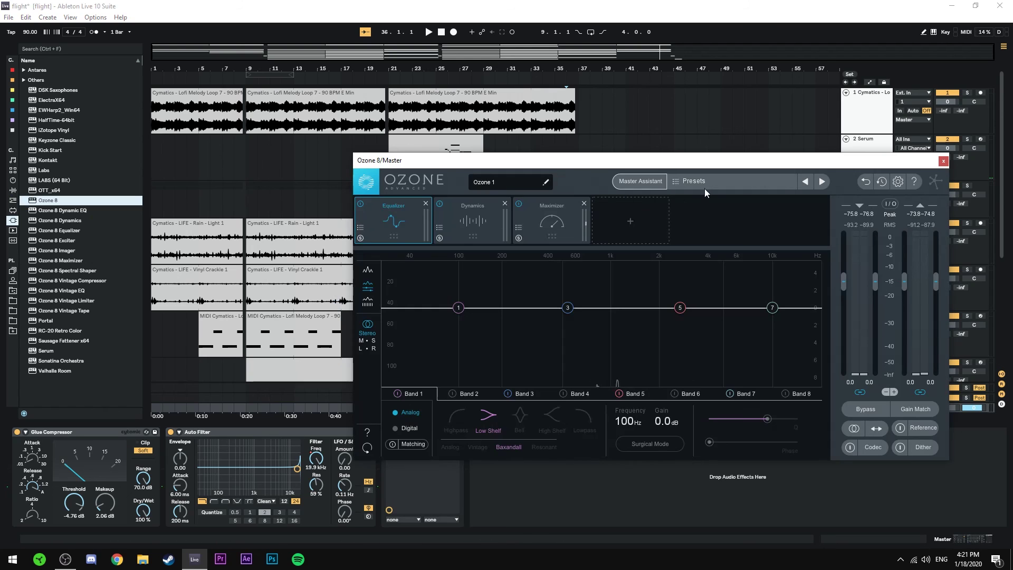
{"action": "left_click", "coordinate": [405, 223]}
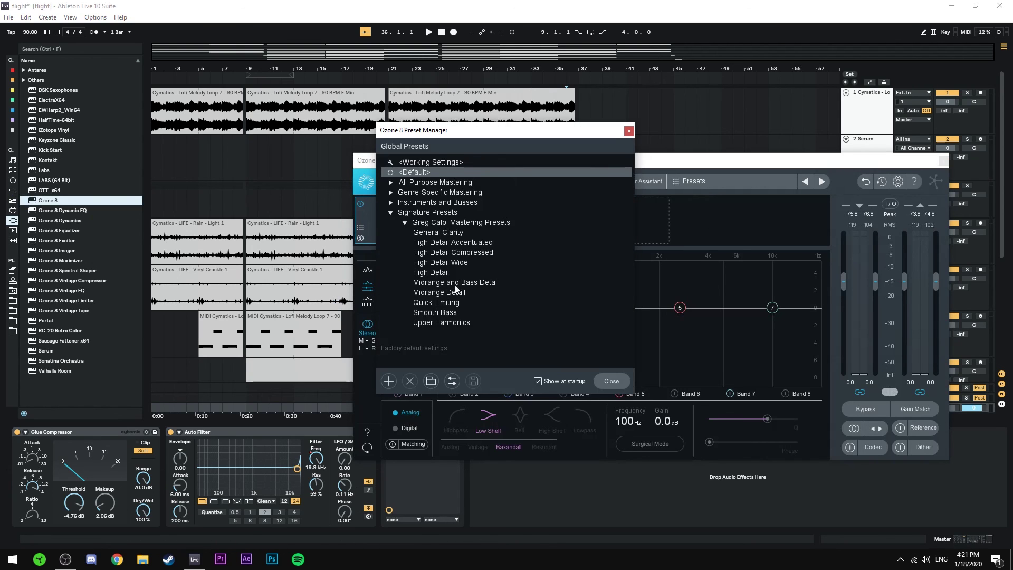
{"action": "left_click", "coordinate": [430, 272]}
Play the song from bar 21 to hear the mastering preset, then close the preset manager and the Ozone window
{"action": "left_click", "coordinate": [393, 132]}
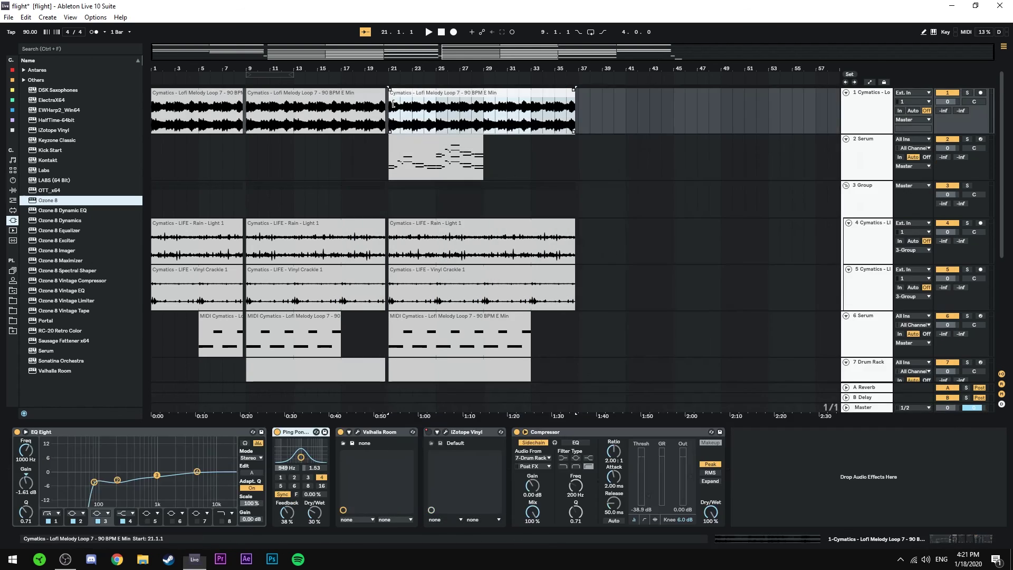
{"action": "key", "text": "space"}
{"action": "left_click", "coordinate": [864, 407]}
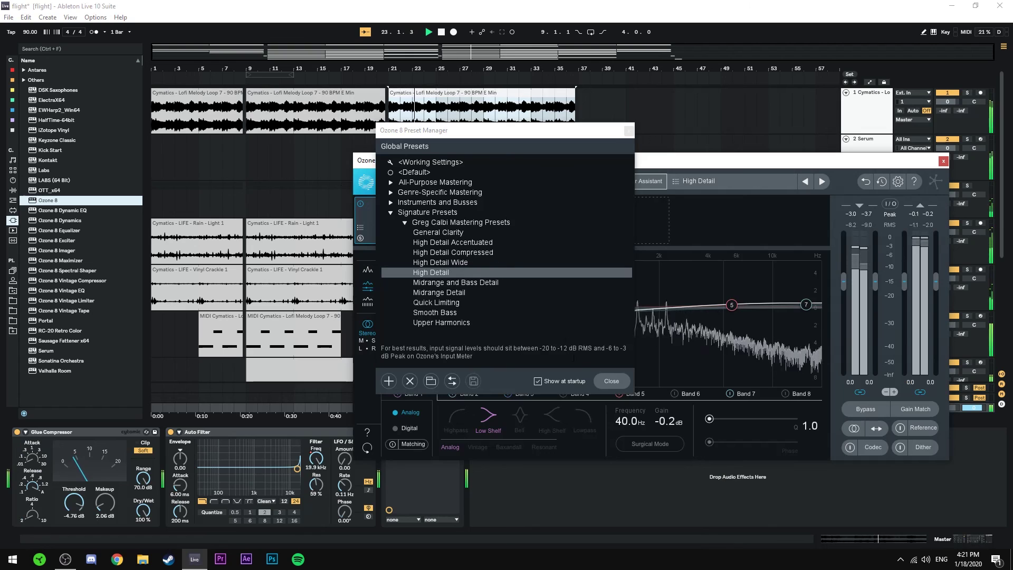
{"action": "left_click", "coordinate": [611, 381]}
{"action": "left_click", "coordinate": [943, 162]}
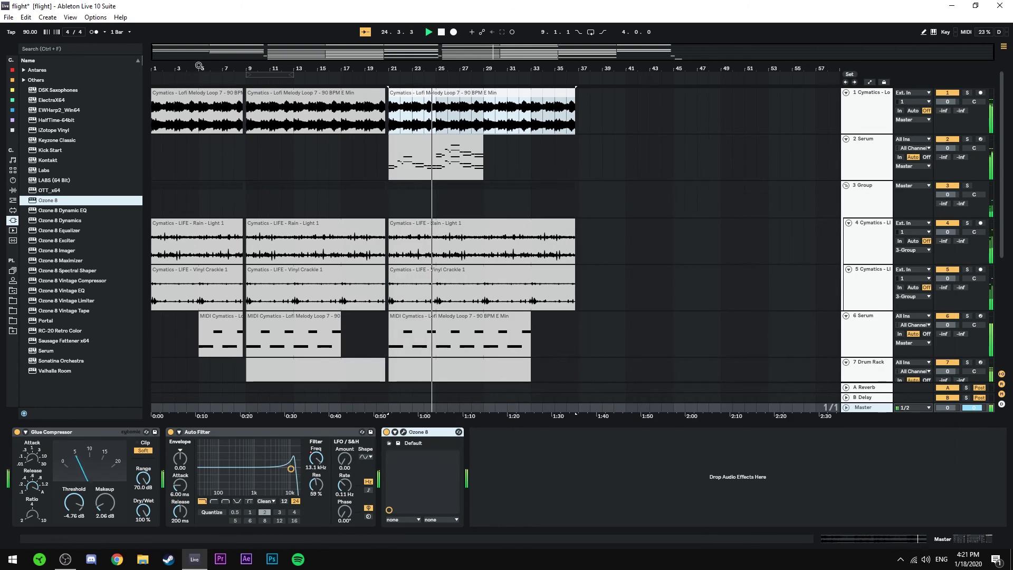
Export the Master from 21.1.1 for a length of 15.3.0 as flight.wav in the My songs folder
{"action": "left_click", "coordinate": [8, 18]}
{"action": "left_click", "coordinate": [31, 95]}
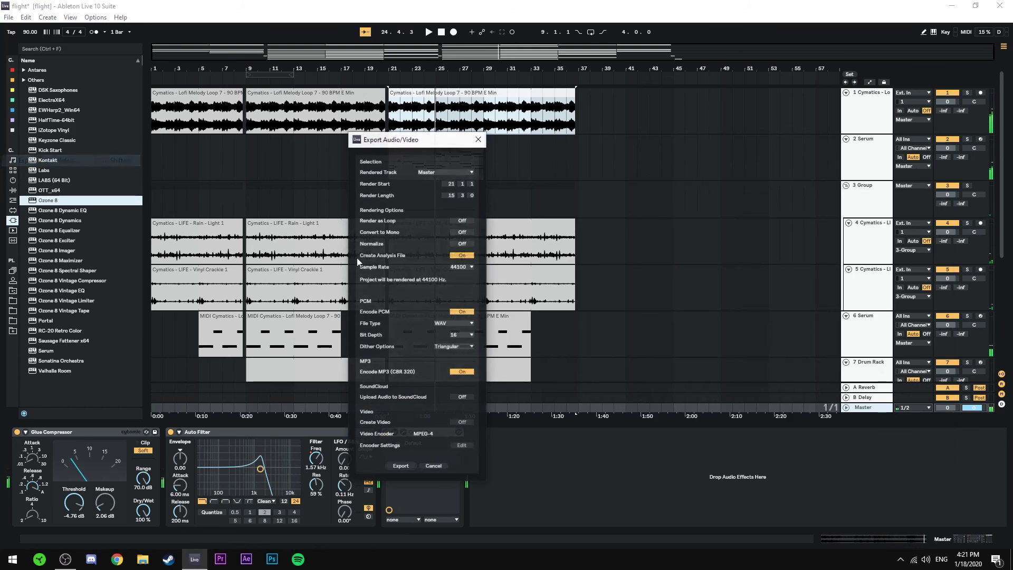
{"action": "left_click", "coordinate": [401, 466]}
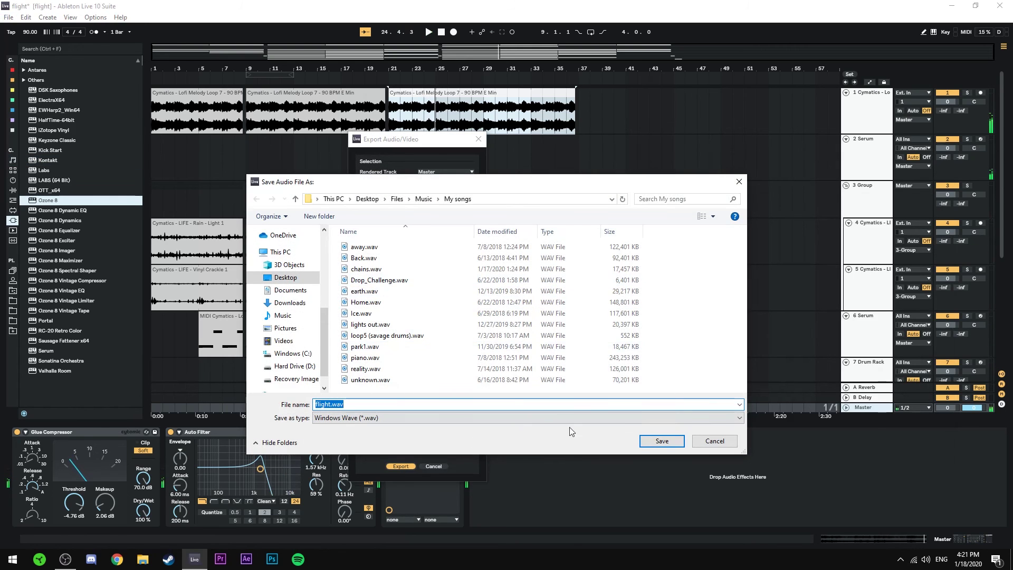
{"action": "left_click", "coordinate": [654, 443]}
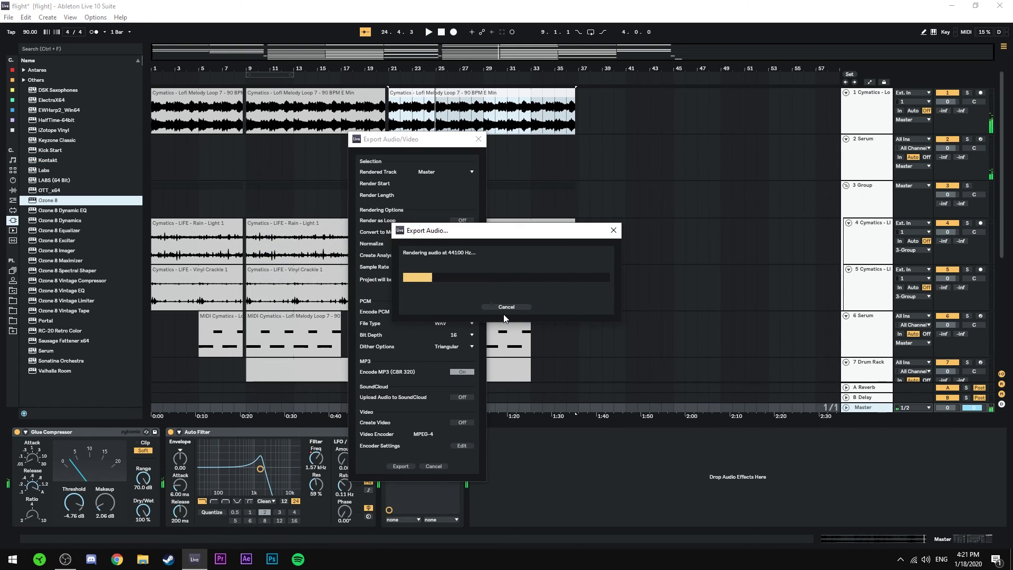